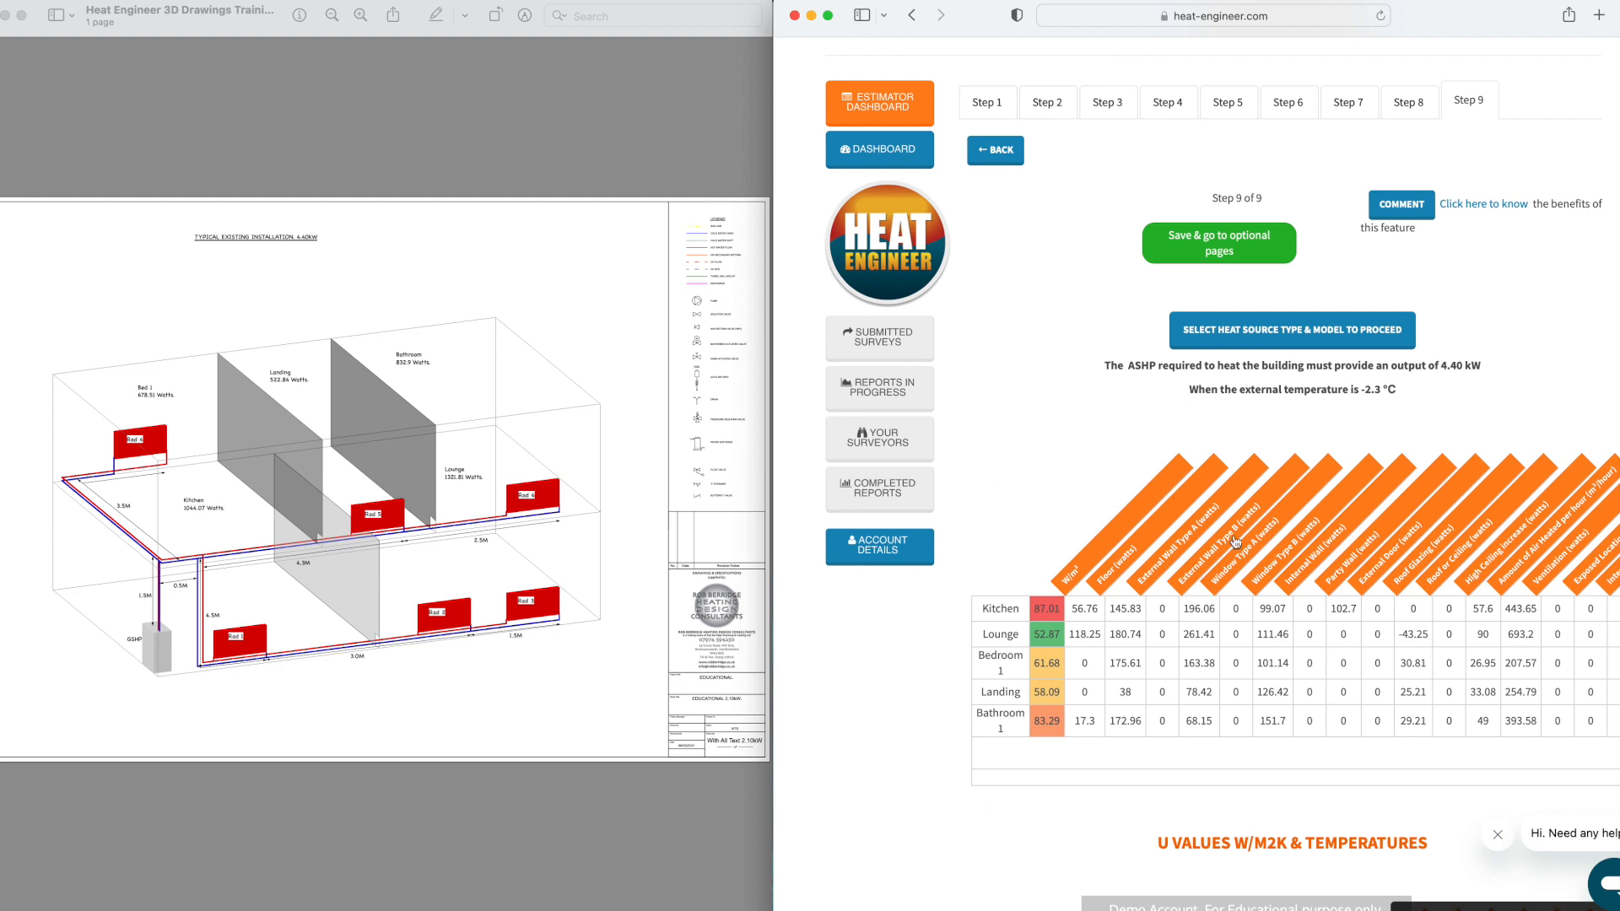
# Step: Review the heat loss table, the required ASHP output and the design external temperature on the Step 9 review page
pyautogui.hscroll(3, 1339, 555)
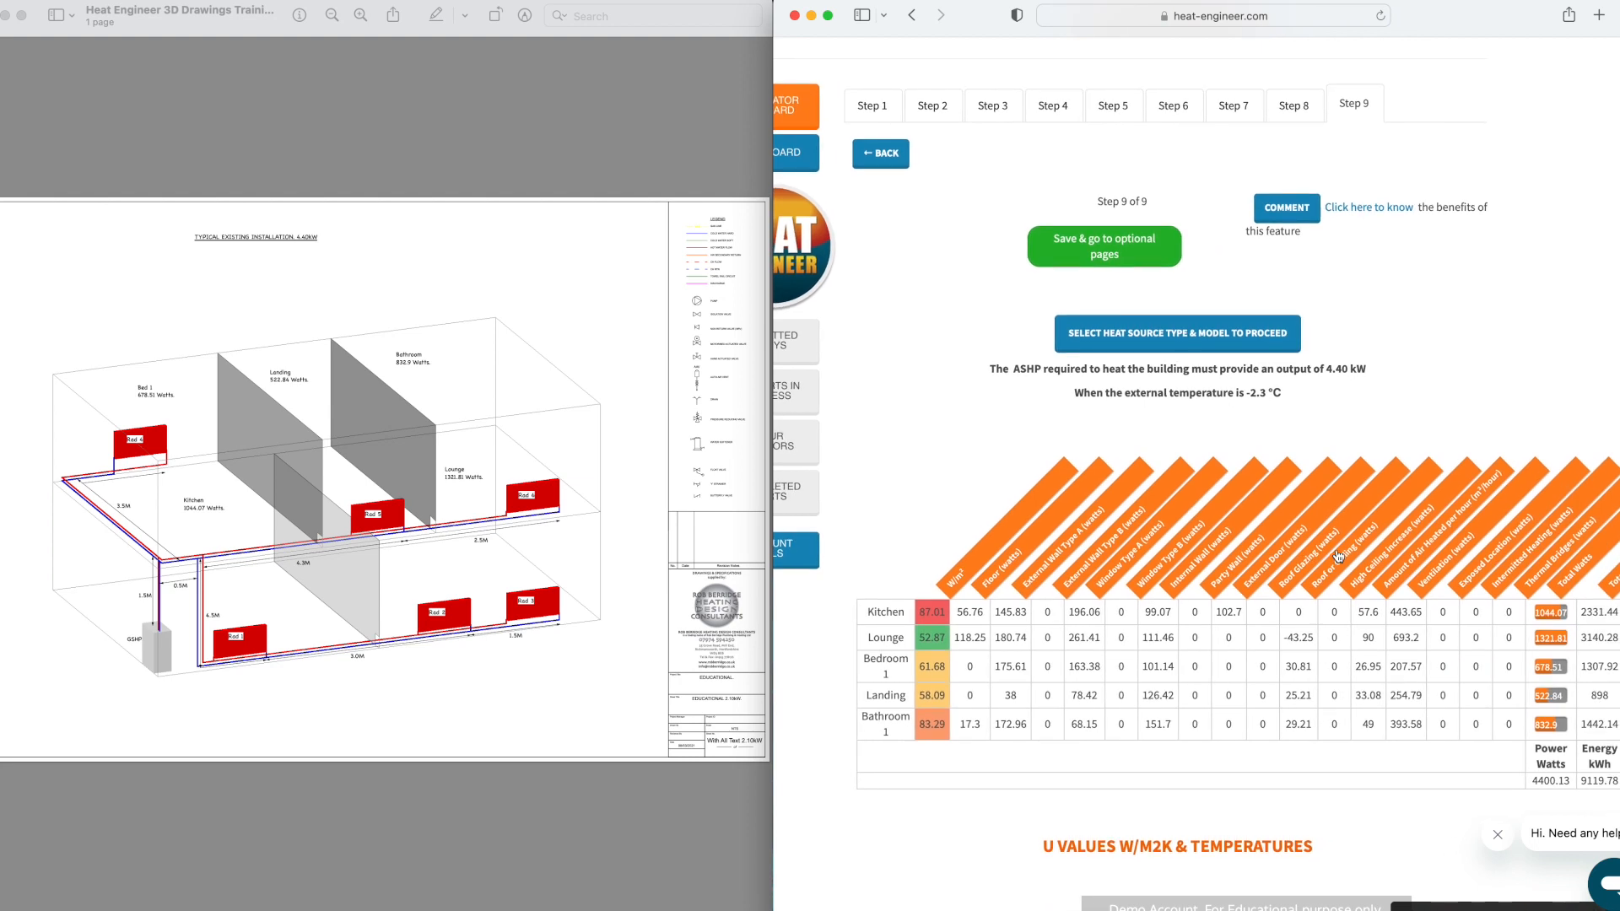
pyautogui.scroll(2, 1339, 556)
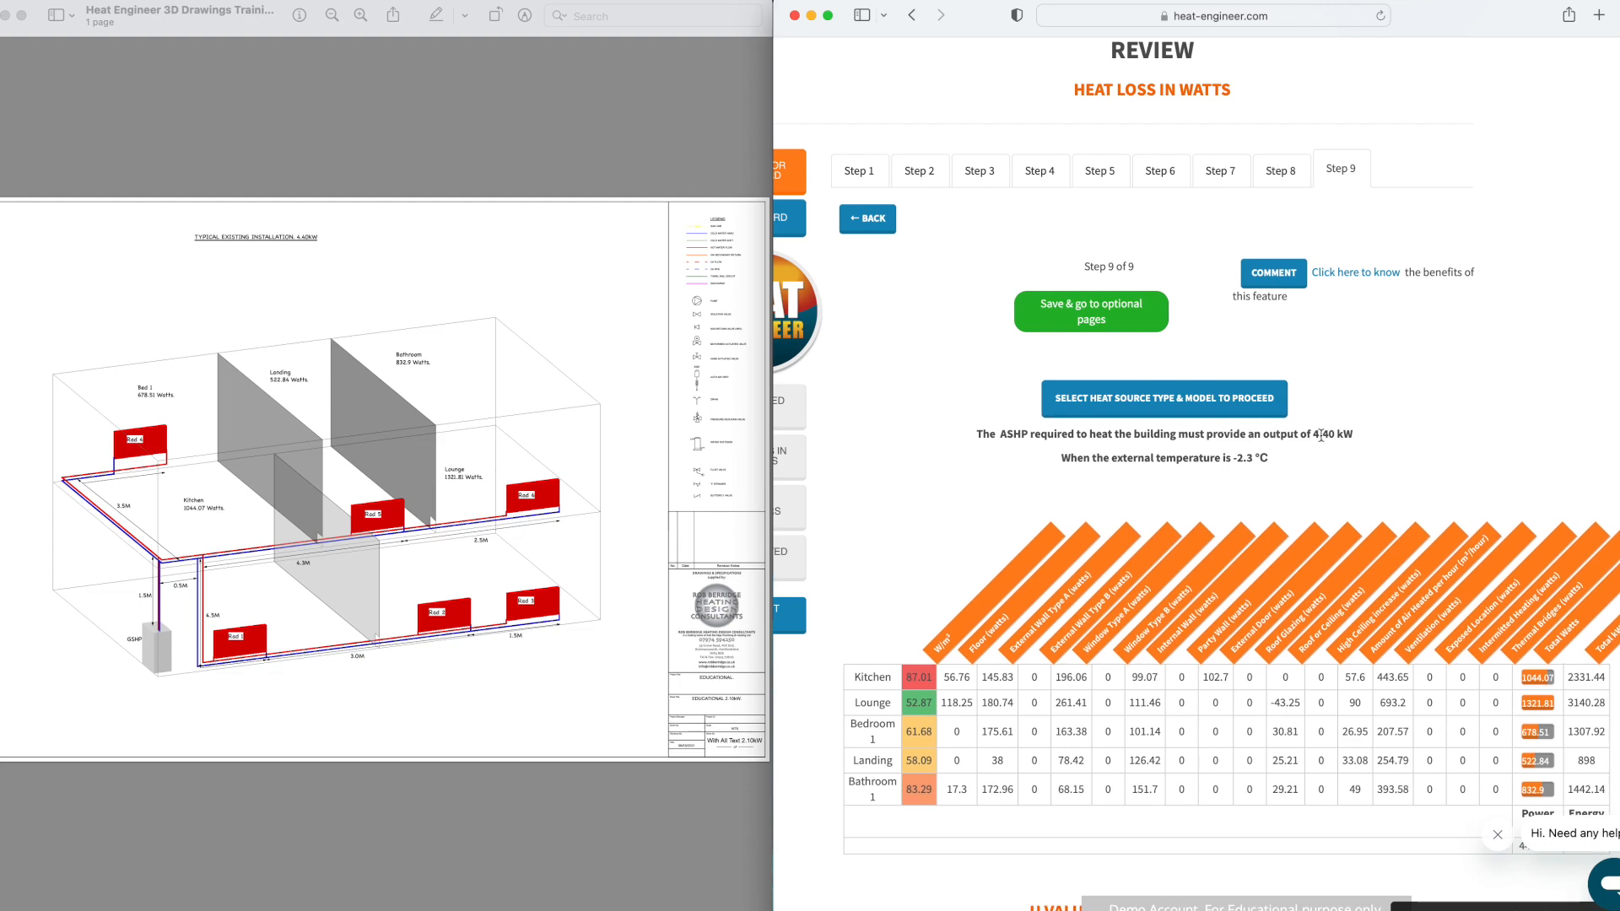
pyautogui.scroll(5, 1326, 454)
pyautogui.scroll(1, 1325, 454)
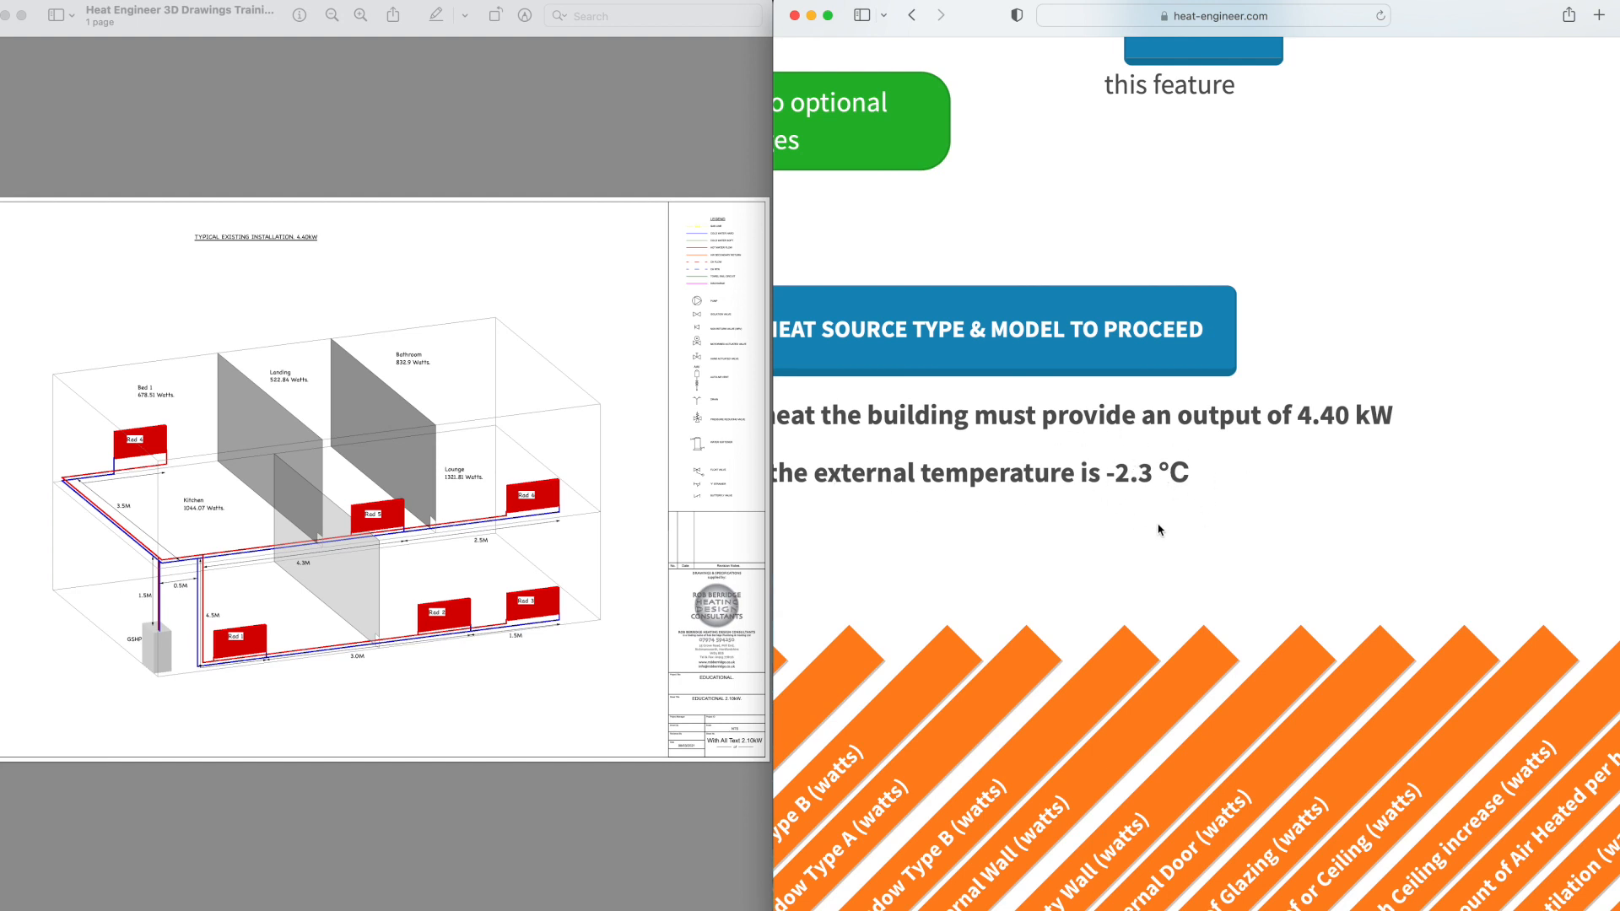
pyautogui.scroll(-5, 1295, 513)
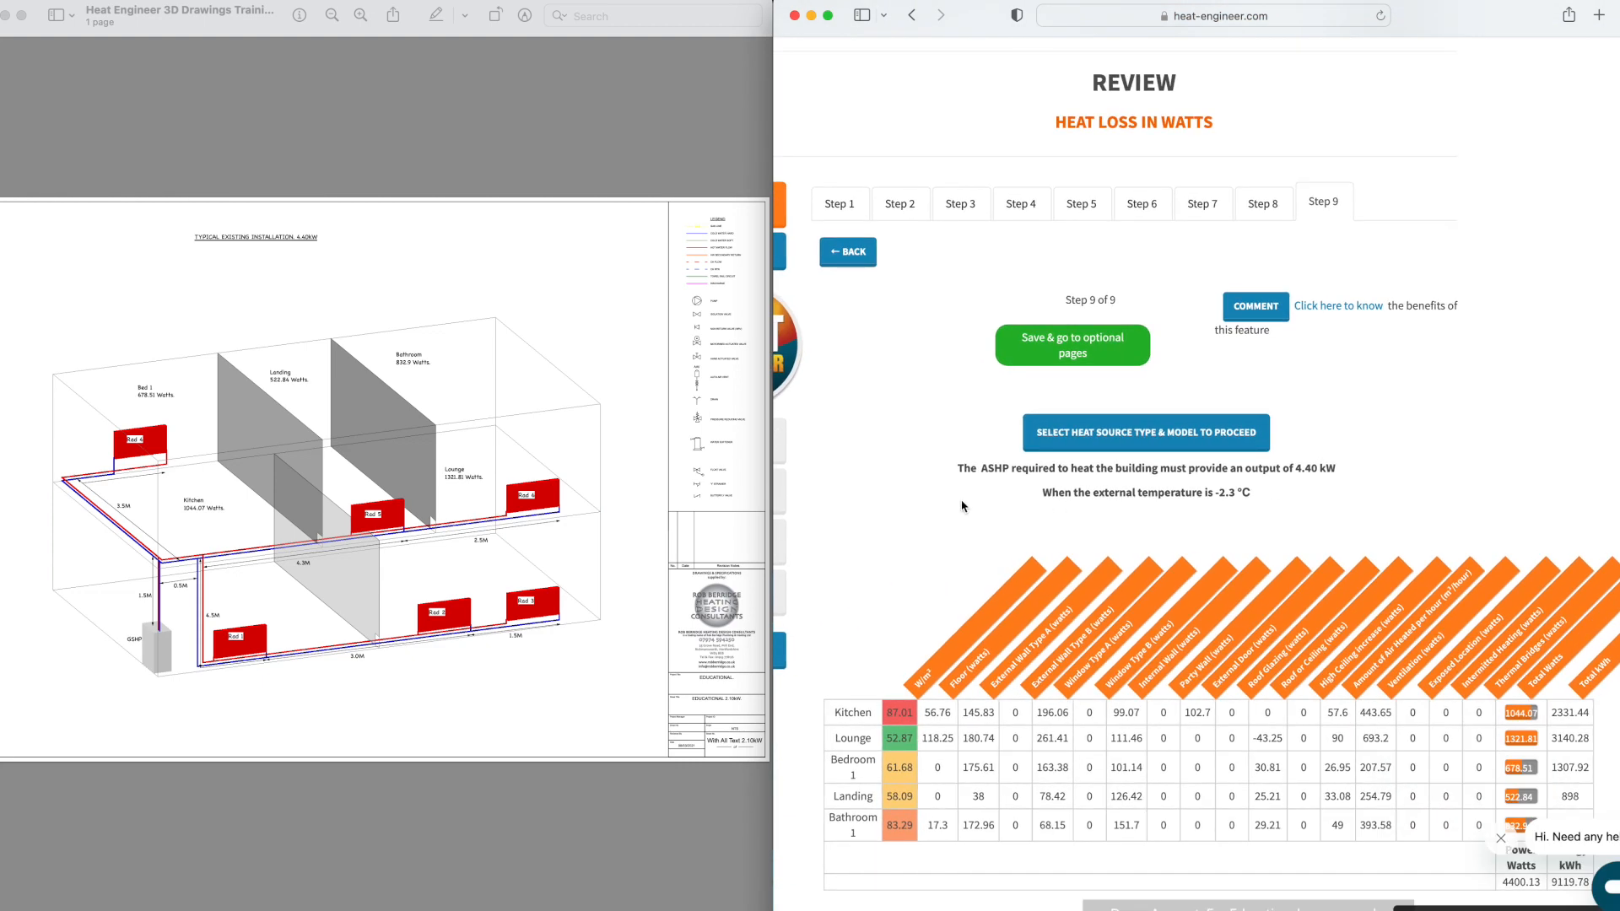
pyautogui.scroll(-1, 938, 528)
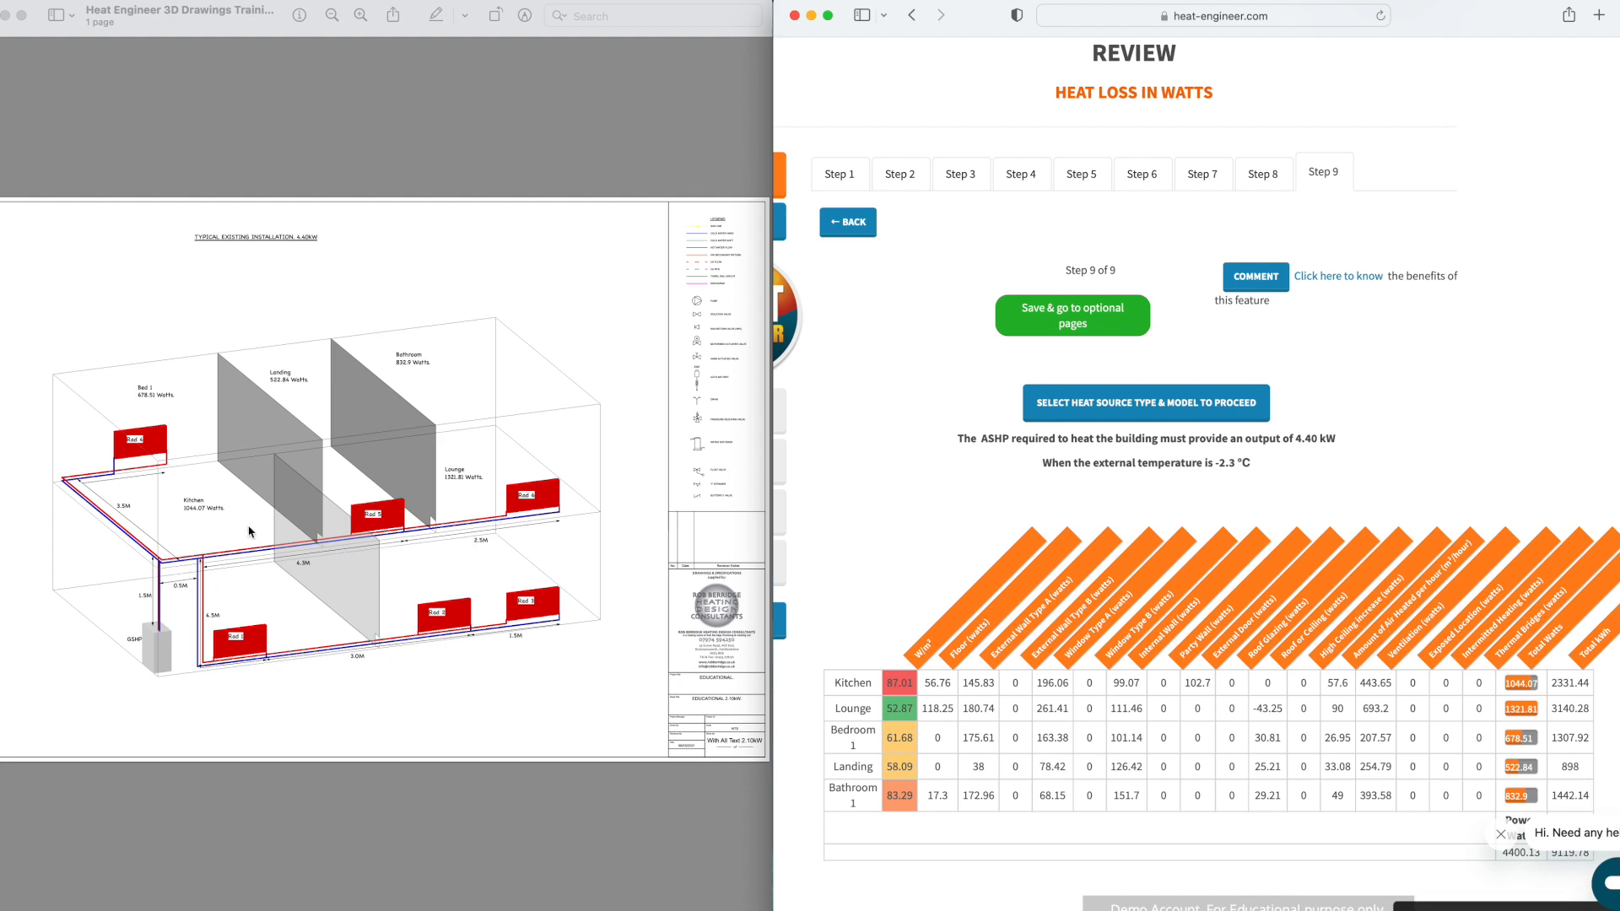
# Step: Switch to the Preview drawing of the typical existing installation and examine each room's heat loss, radiators and pipe lengths
pyautogui.click(296, 633)
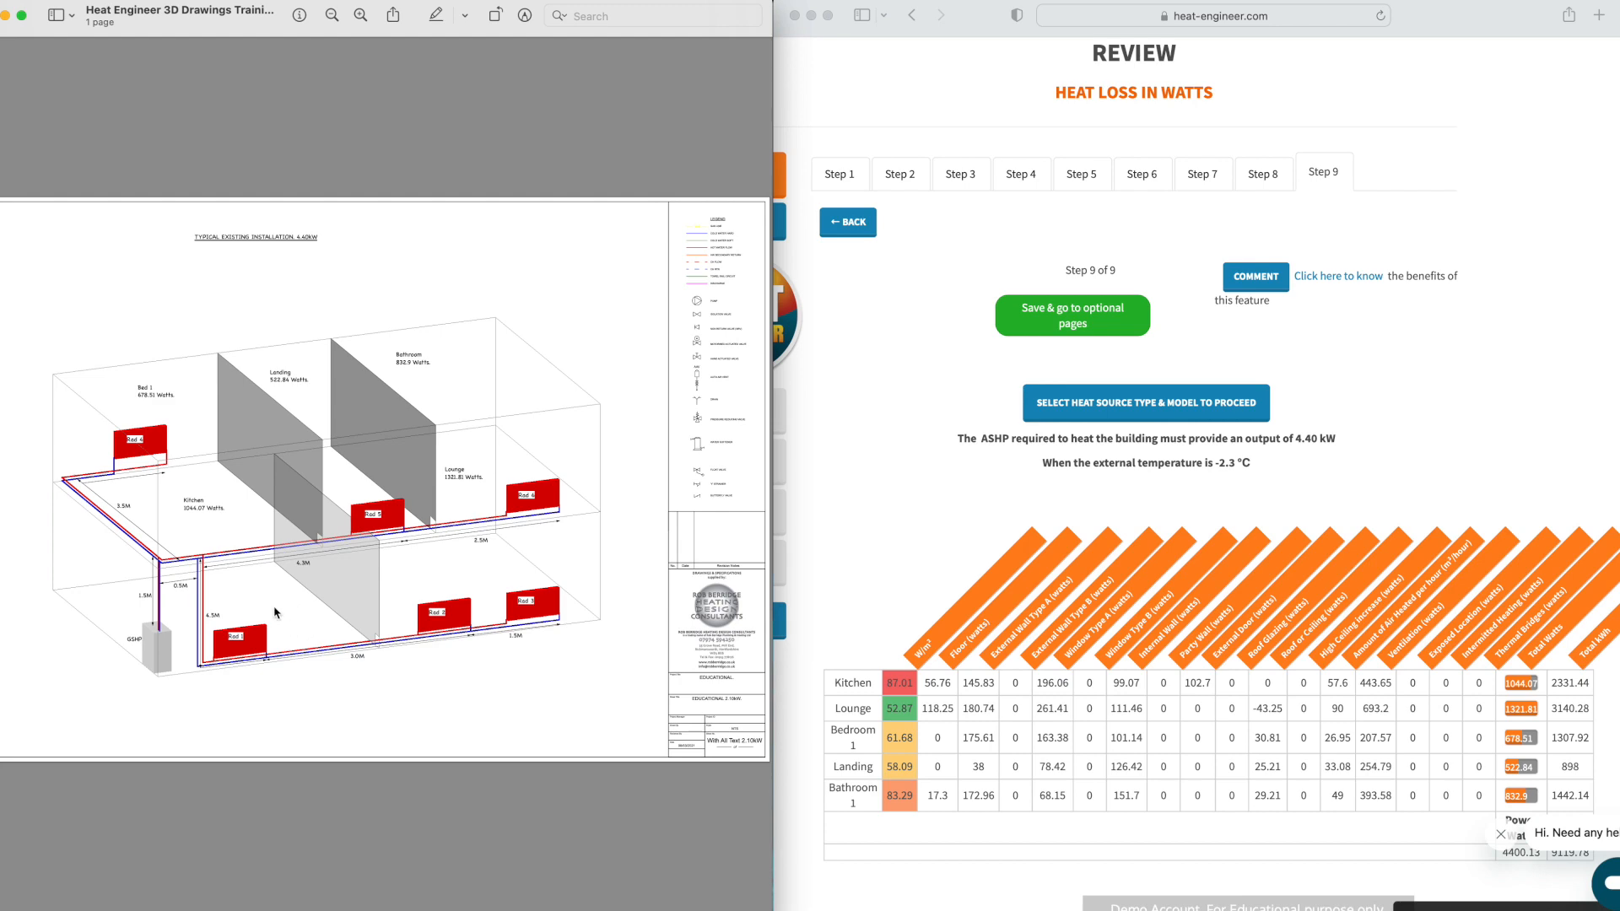
pyautogui.scroll(5, 279, 615)
pyautogui.hscroll(-5, 274, 612)
pyautogui.scroll(2, 274, 611)
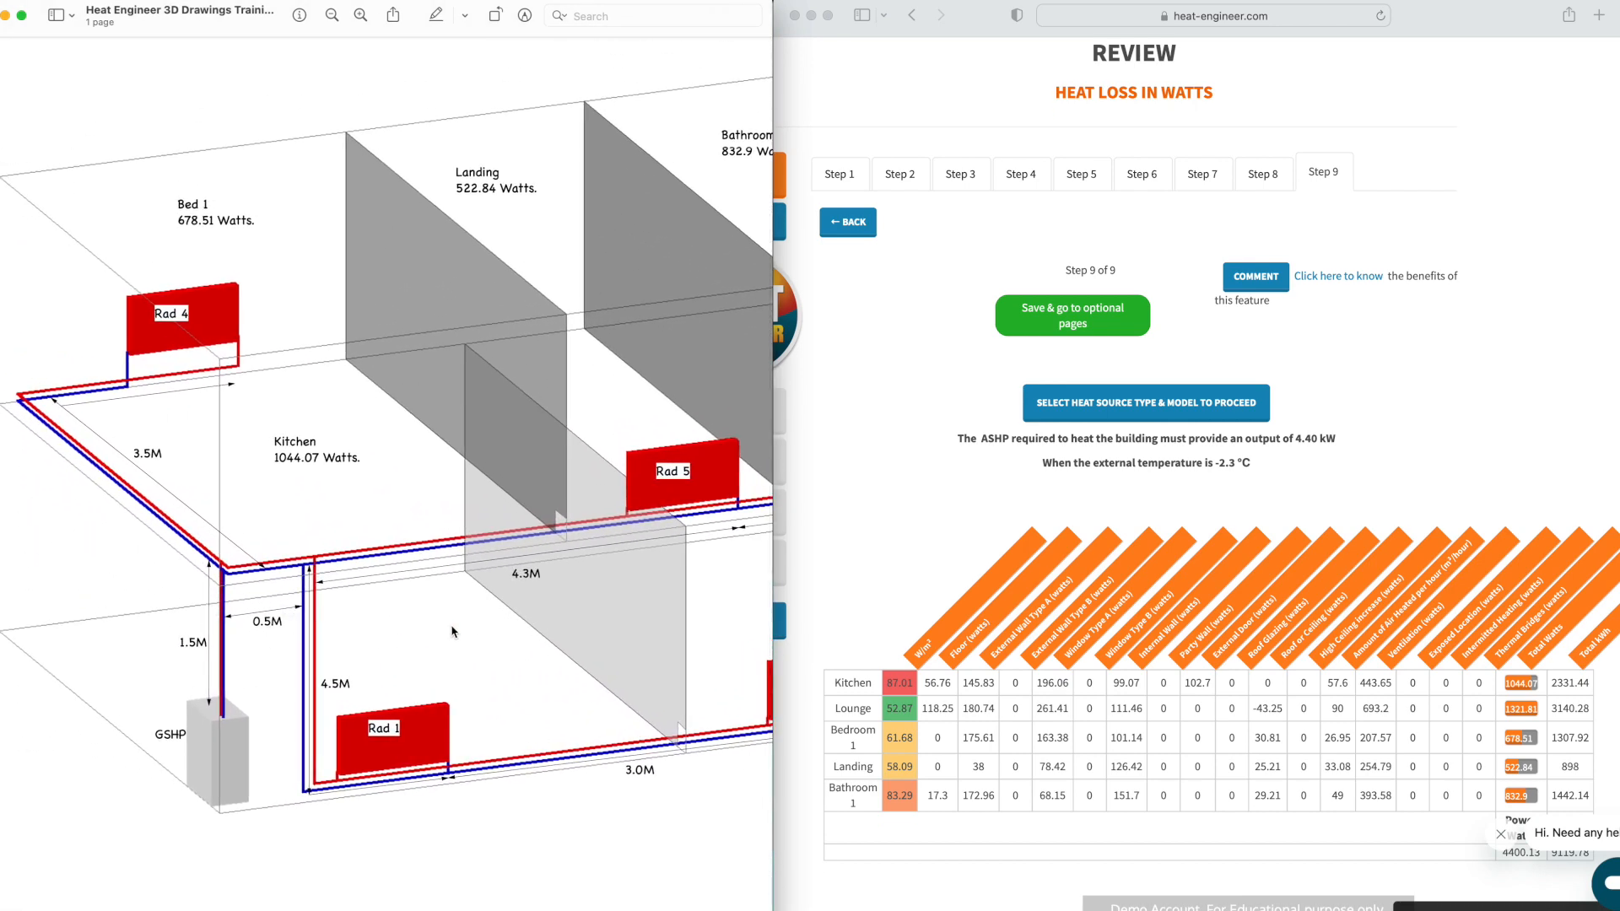
pyautogui.hscroll(5, 452, 631)
pyautogui.hscroll(5, 453, 631)
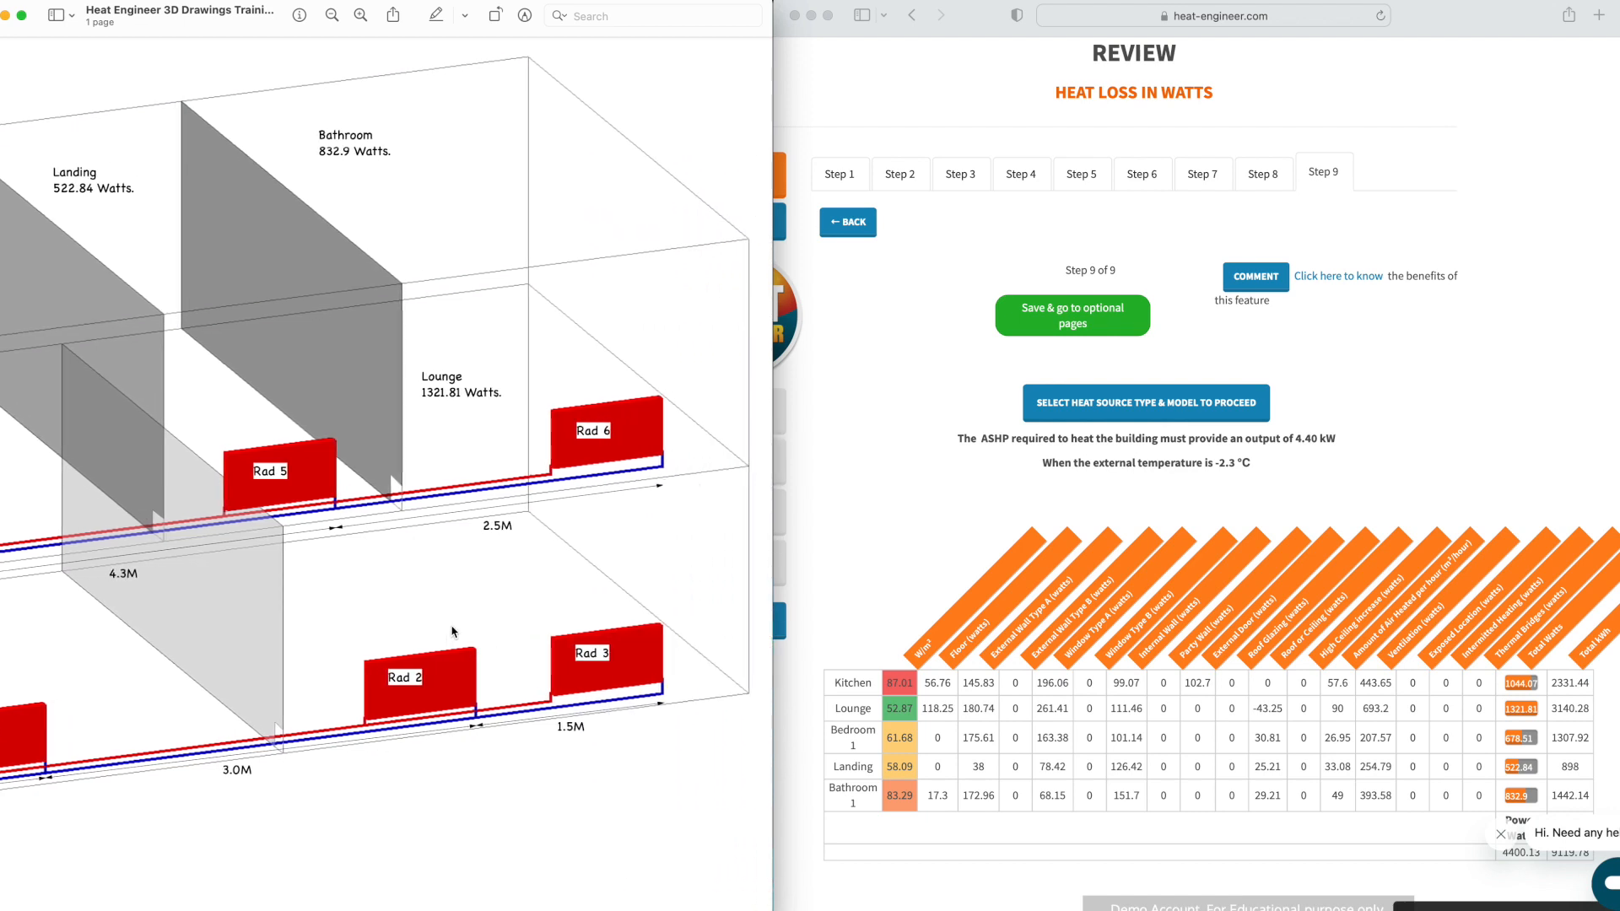
pyautogui.hscroll(-1, 452, 631)
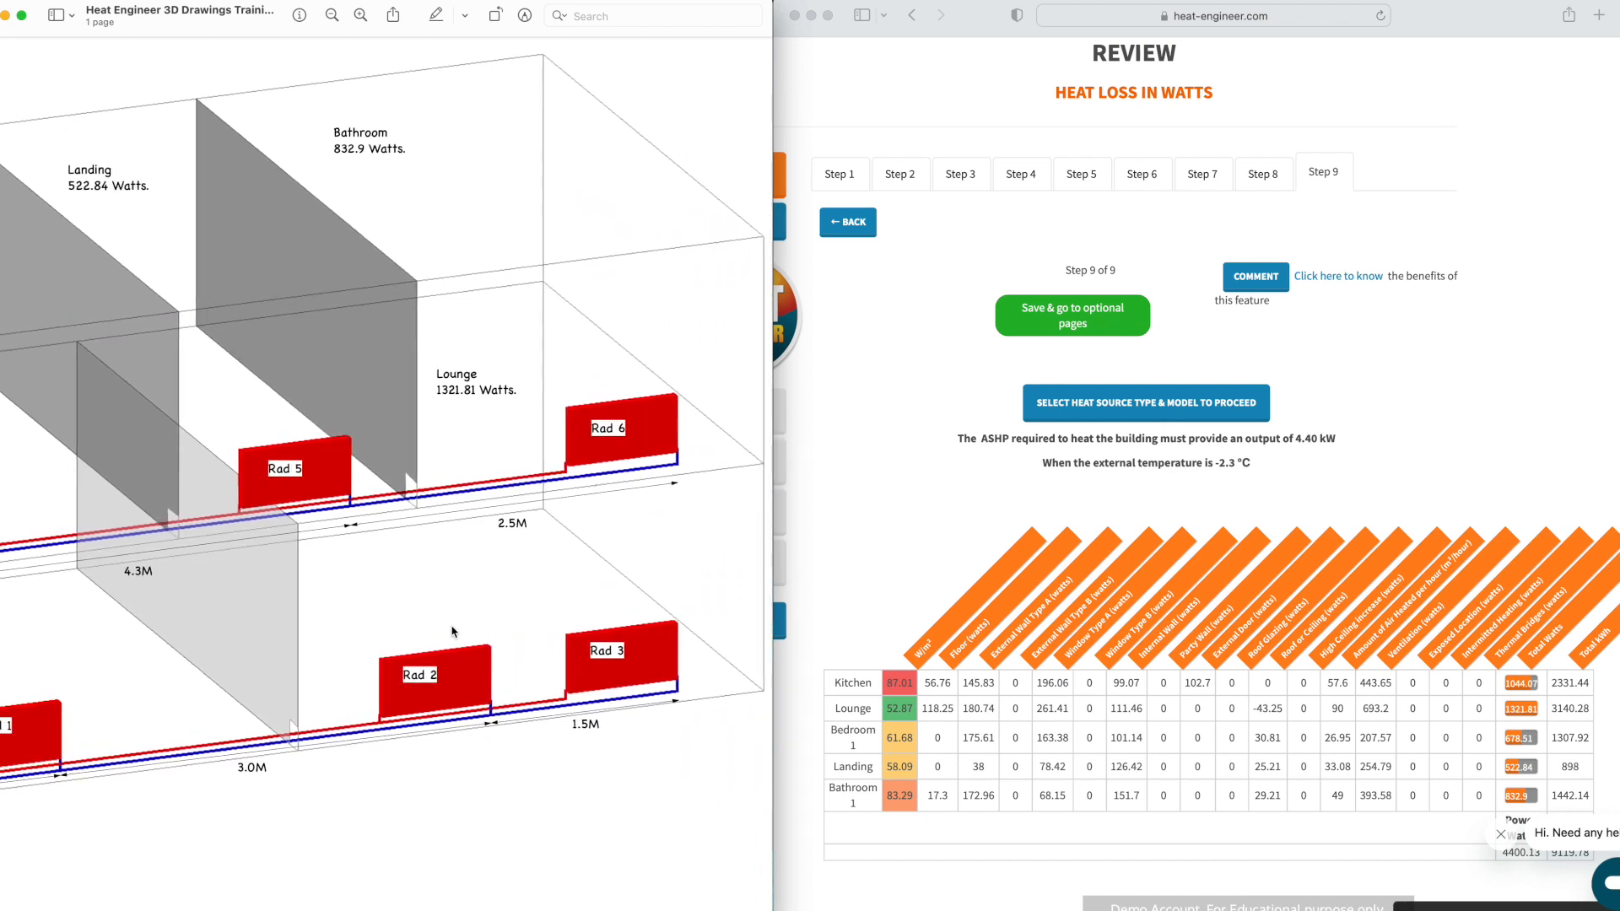
pyautogui.hscroll(-4, 452, 632)
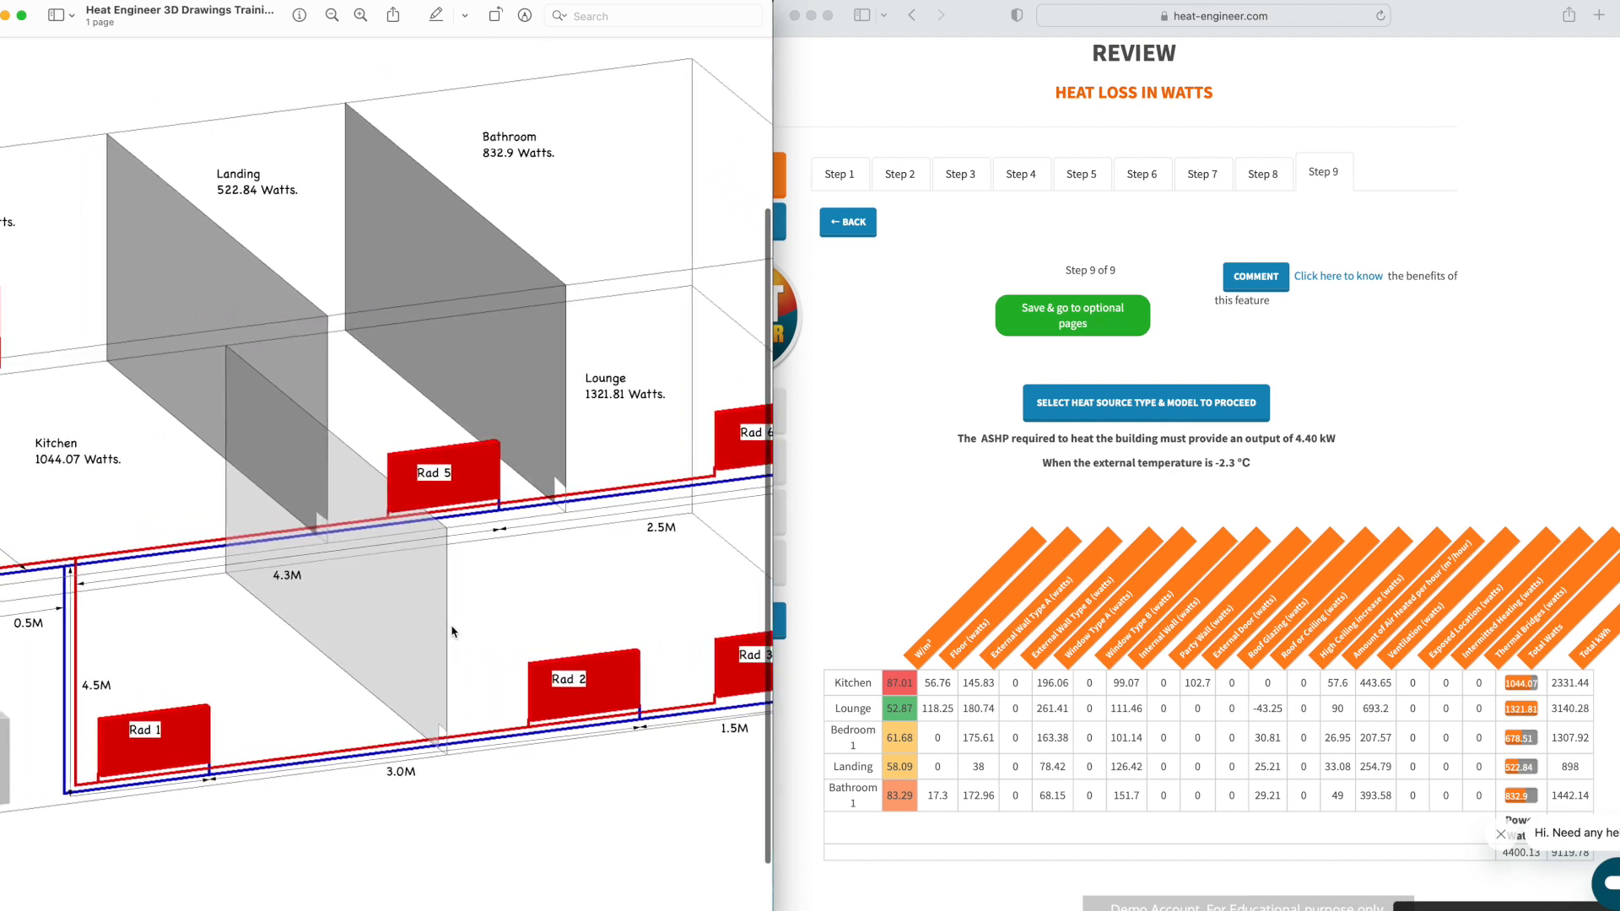
pyautogui.hscroll(-3, 305, 644)
pyautogui.scroll(-1, 305, 644)
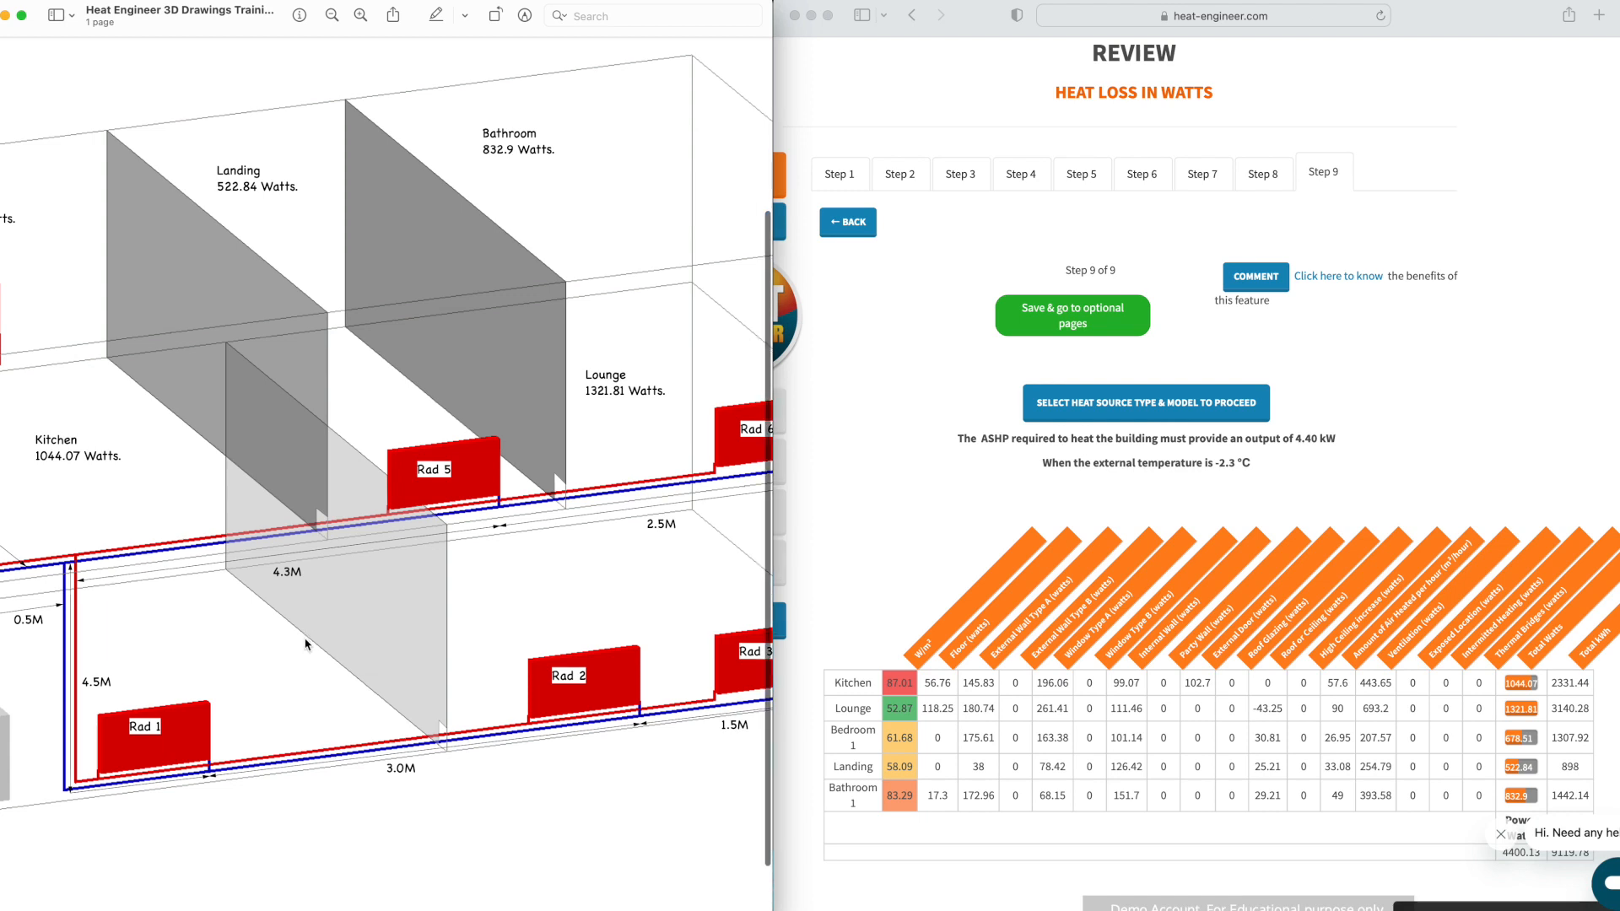
pyautogui.hscroll(3, 305, 644)
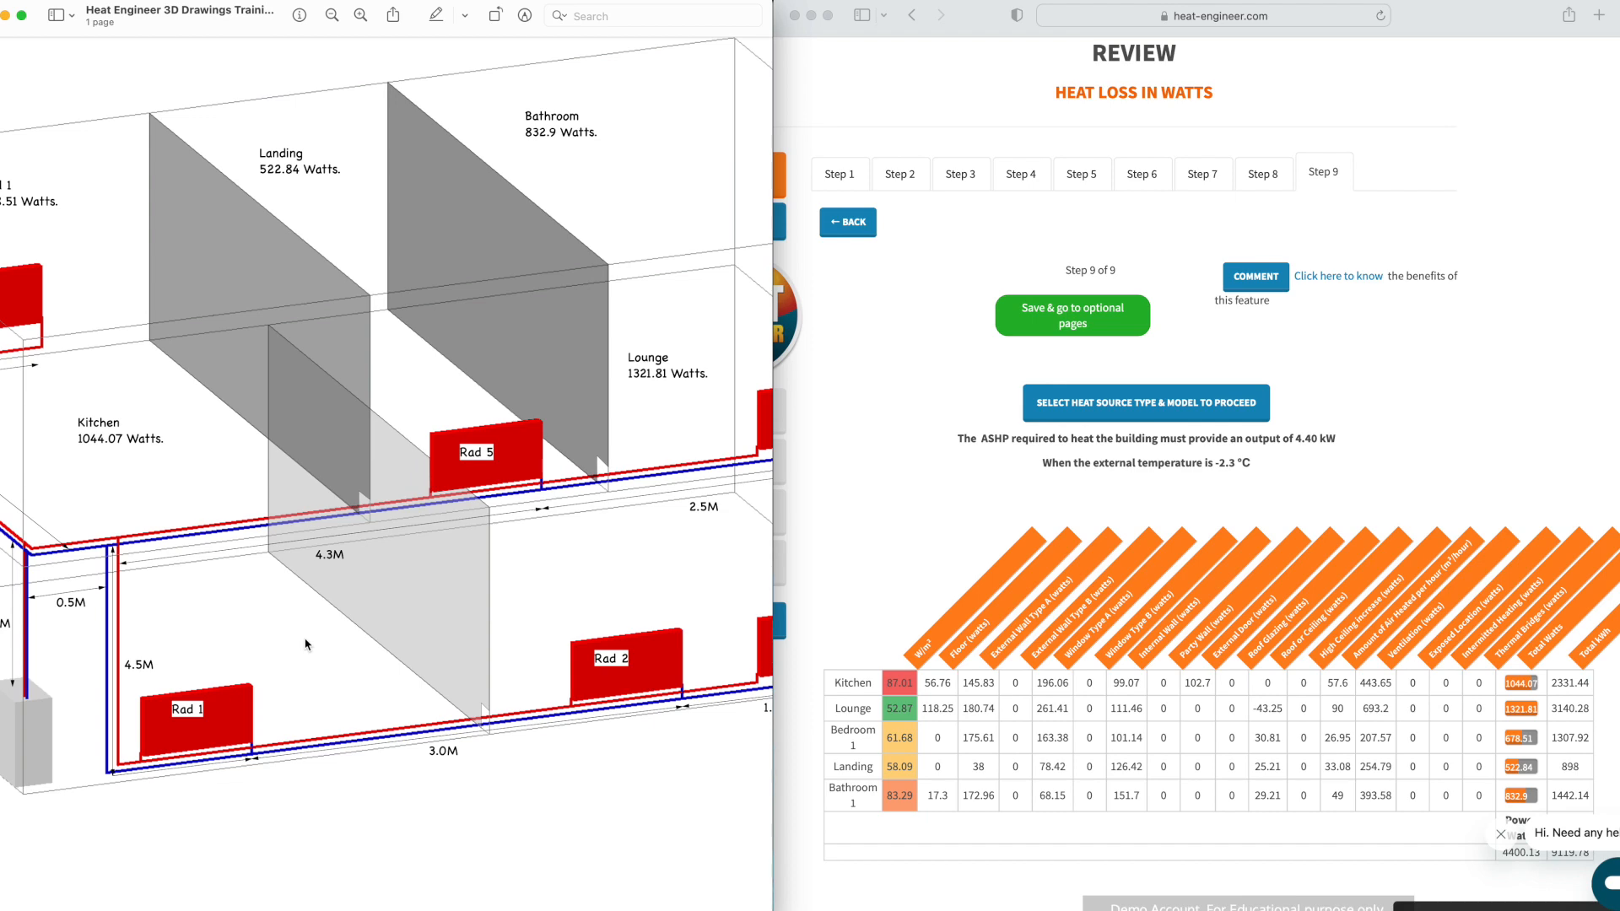
pyautogui.hscroll(-3, 305, 644)
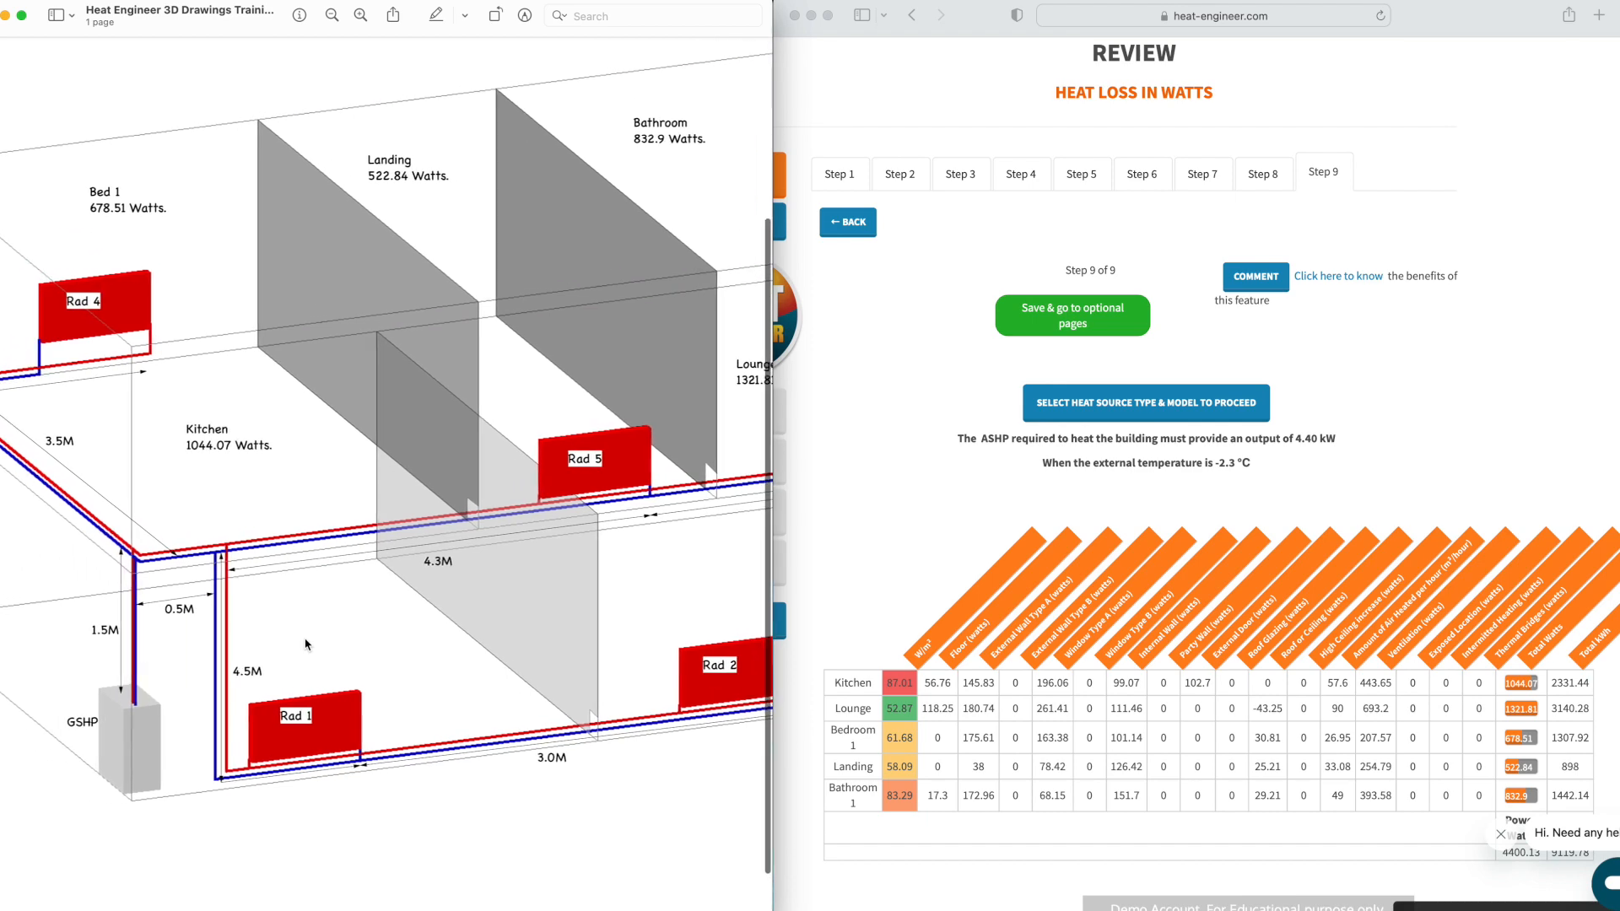
pyautogui.scroll(-3, 306, 644)
pyautogui.scroll(-2, 305, 643)
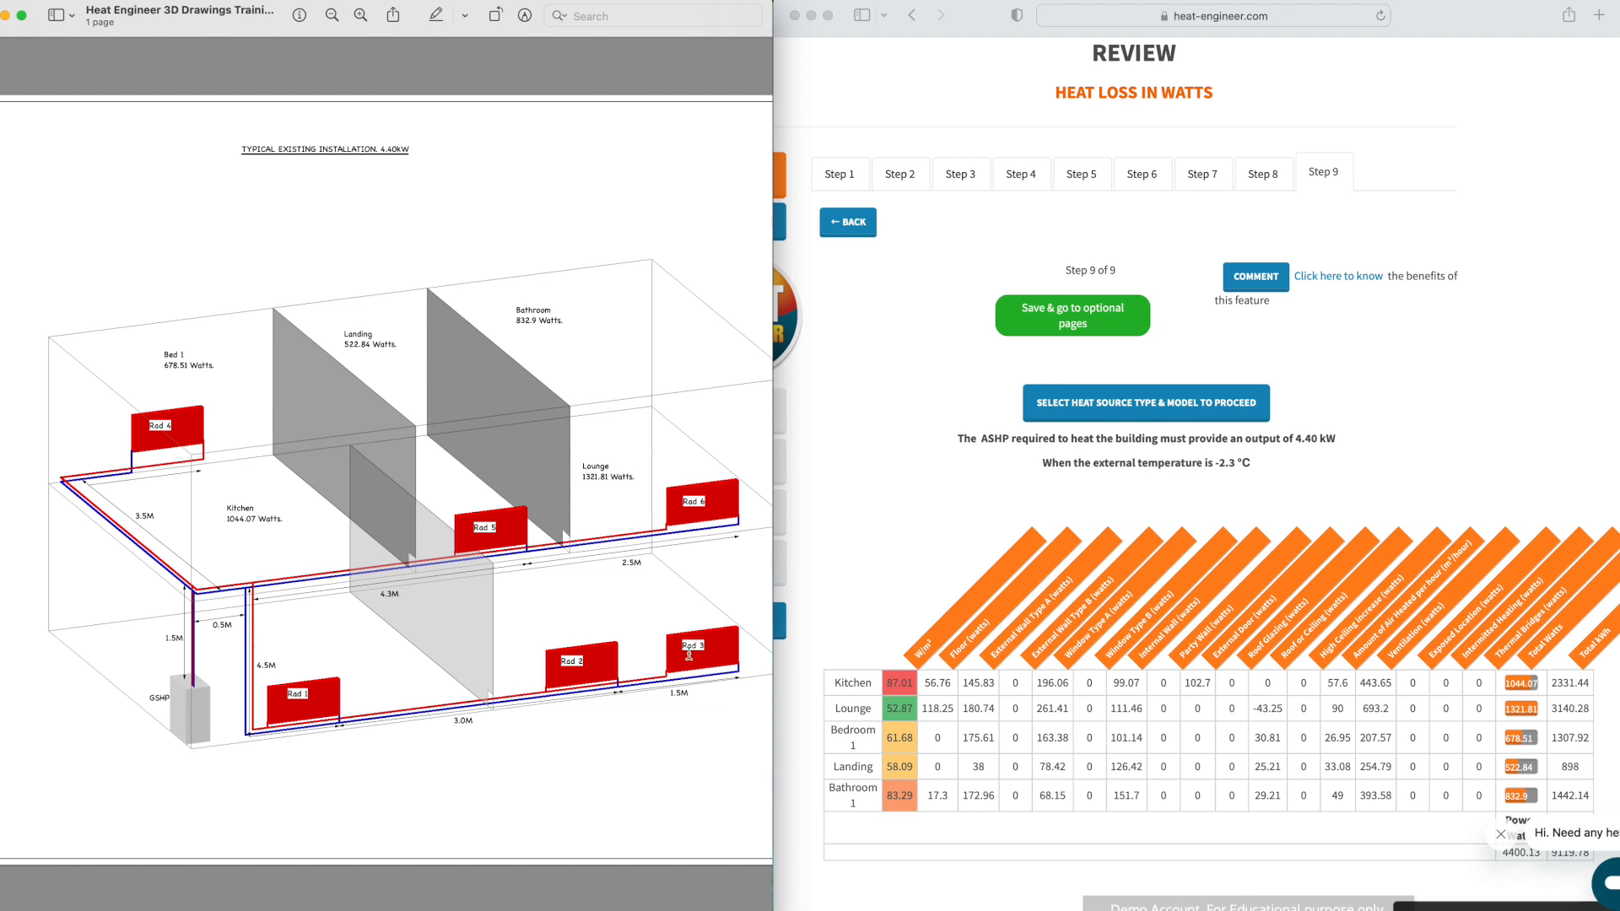
# Step: Examine each room's Total Watts and the overall power in the Heat Engineer heat loss table, comparing them with the drawing
pyautogui.scroll(-3, 1172, 735)
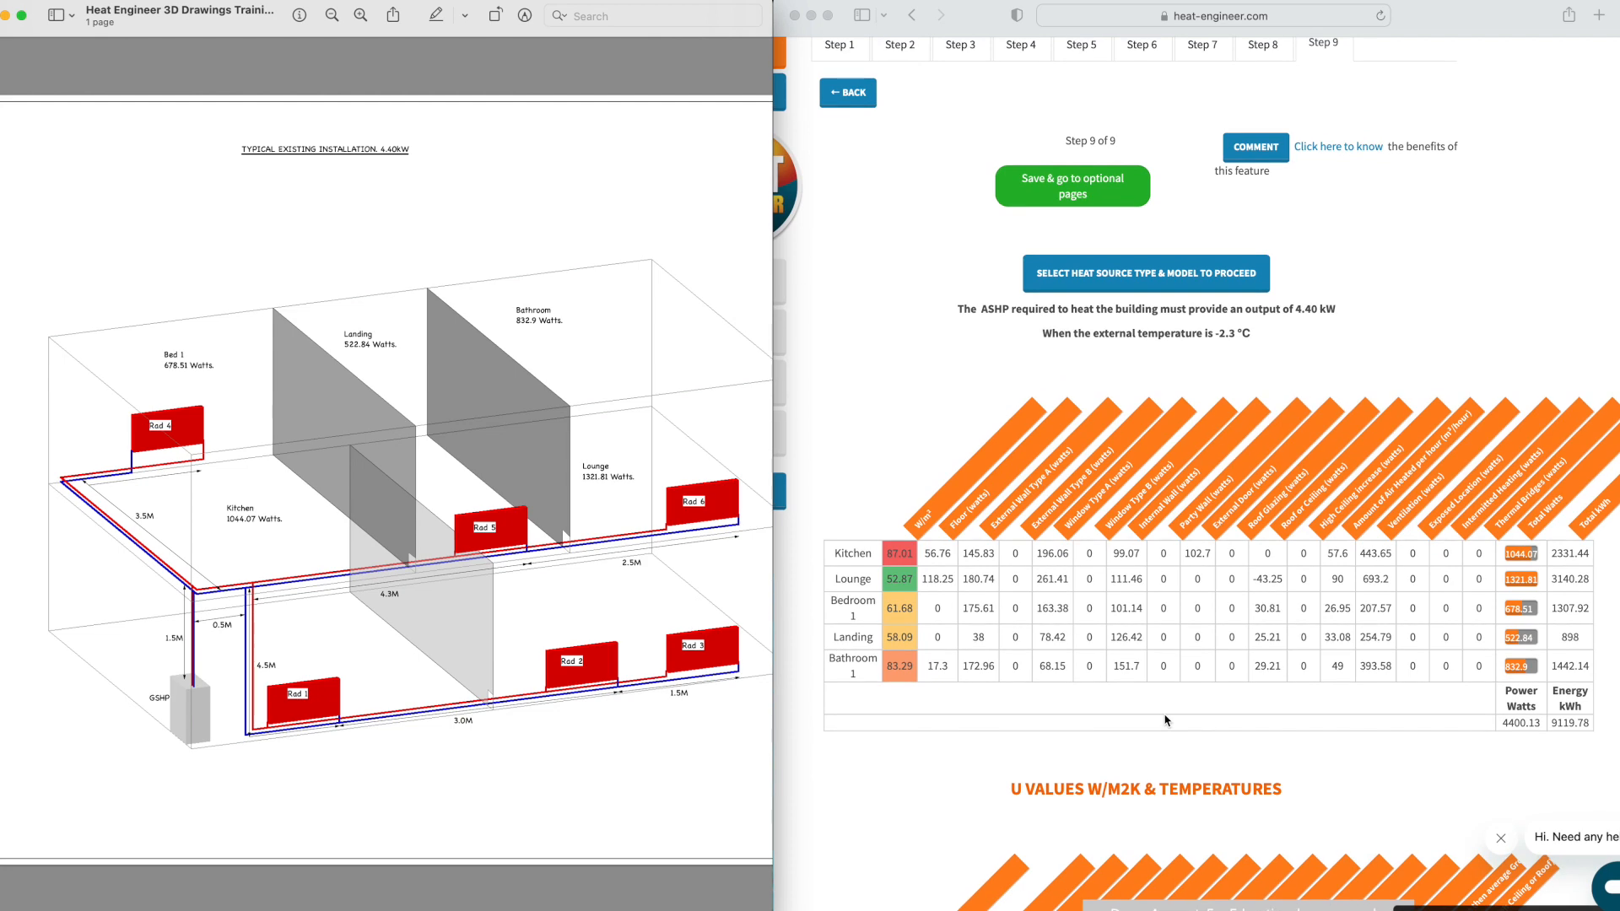
pyautogui.scroll(3, 1181, 279)
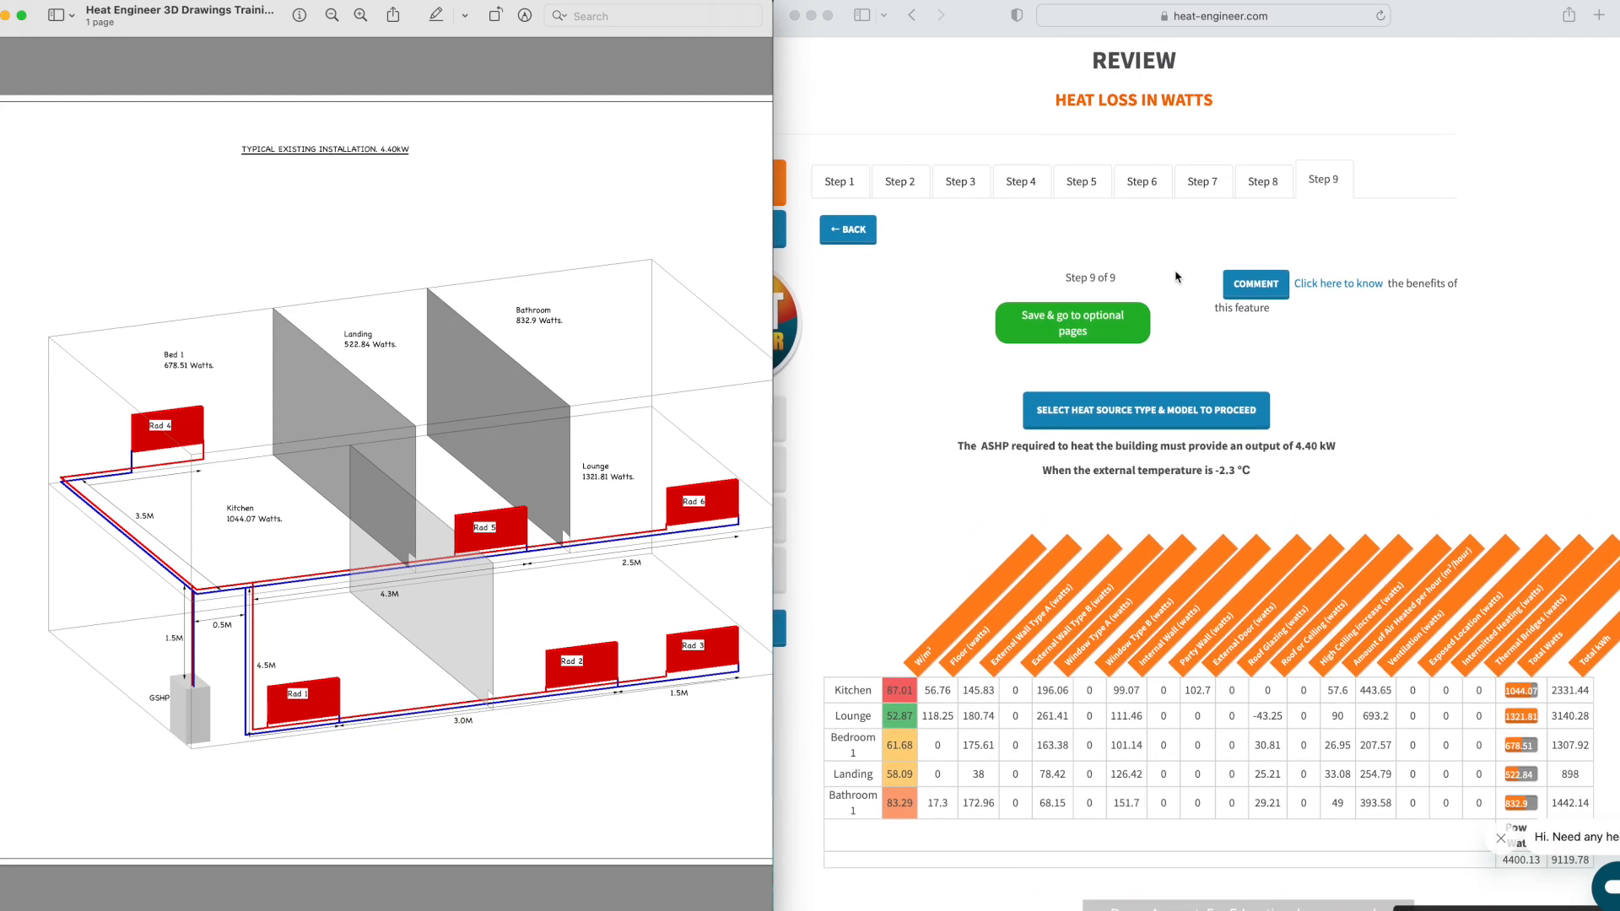
pyautogui.scroll(-1, 1276, 539)
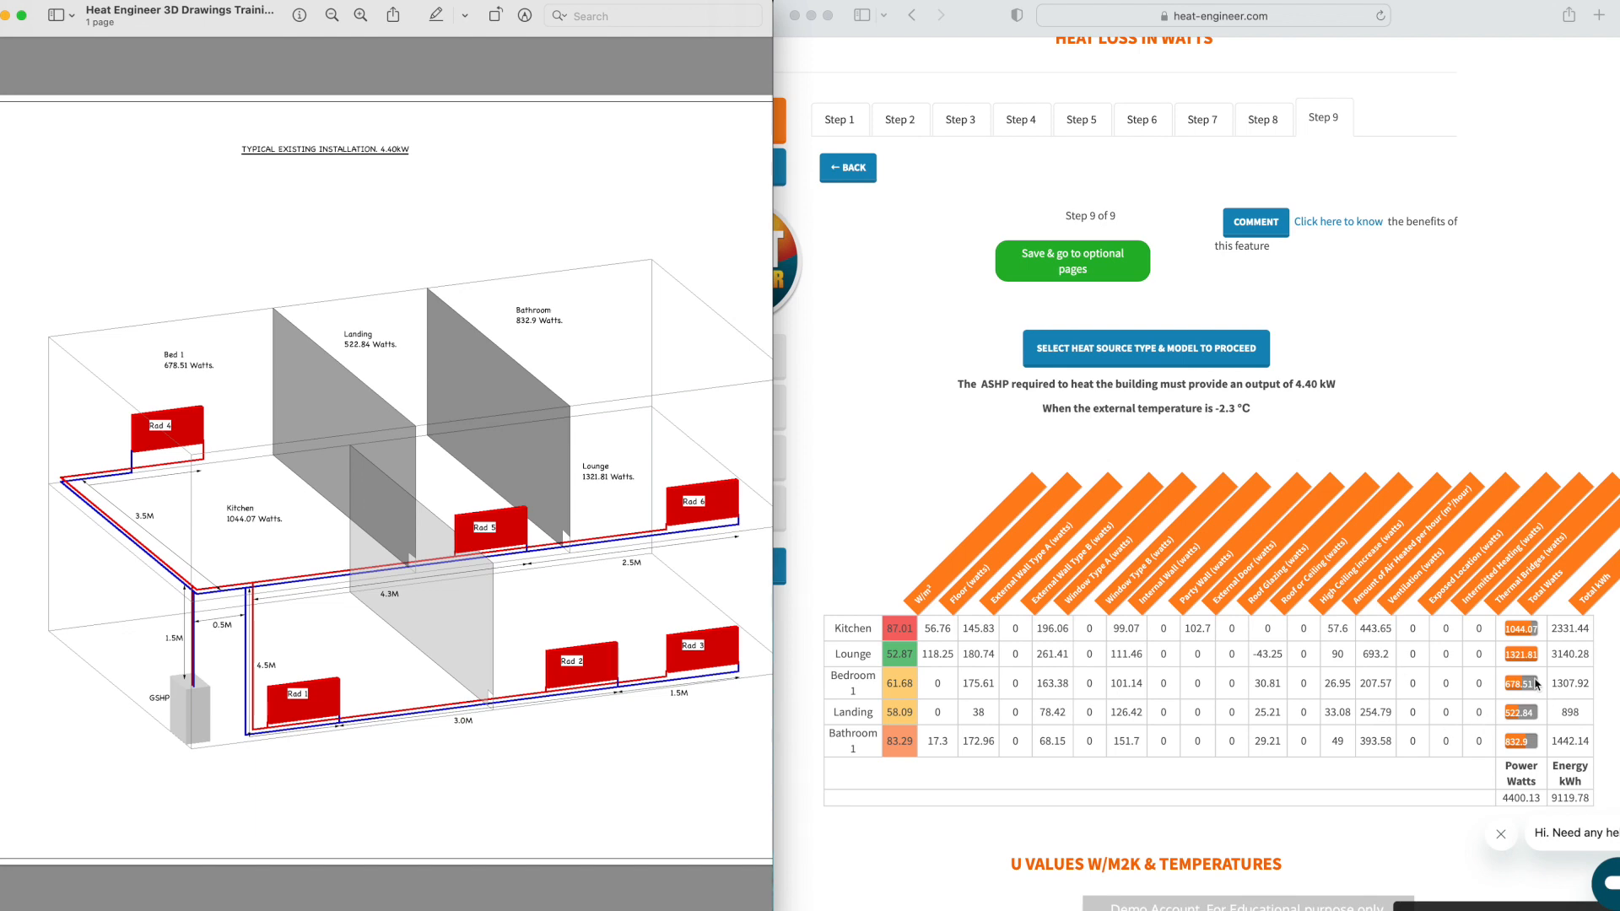
pyautogui.scroll(5, 1506, 692)
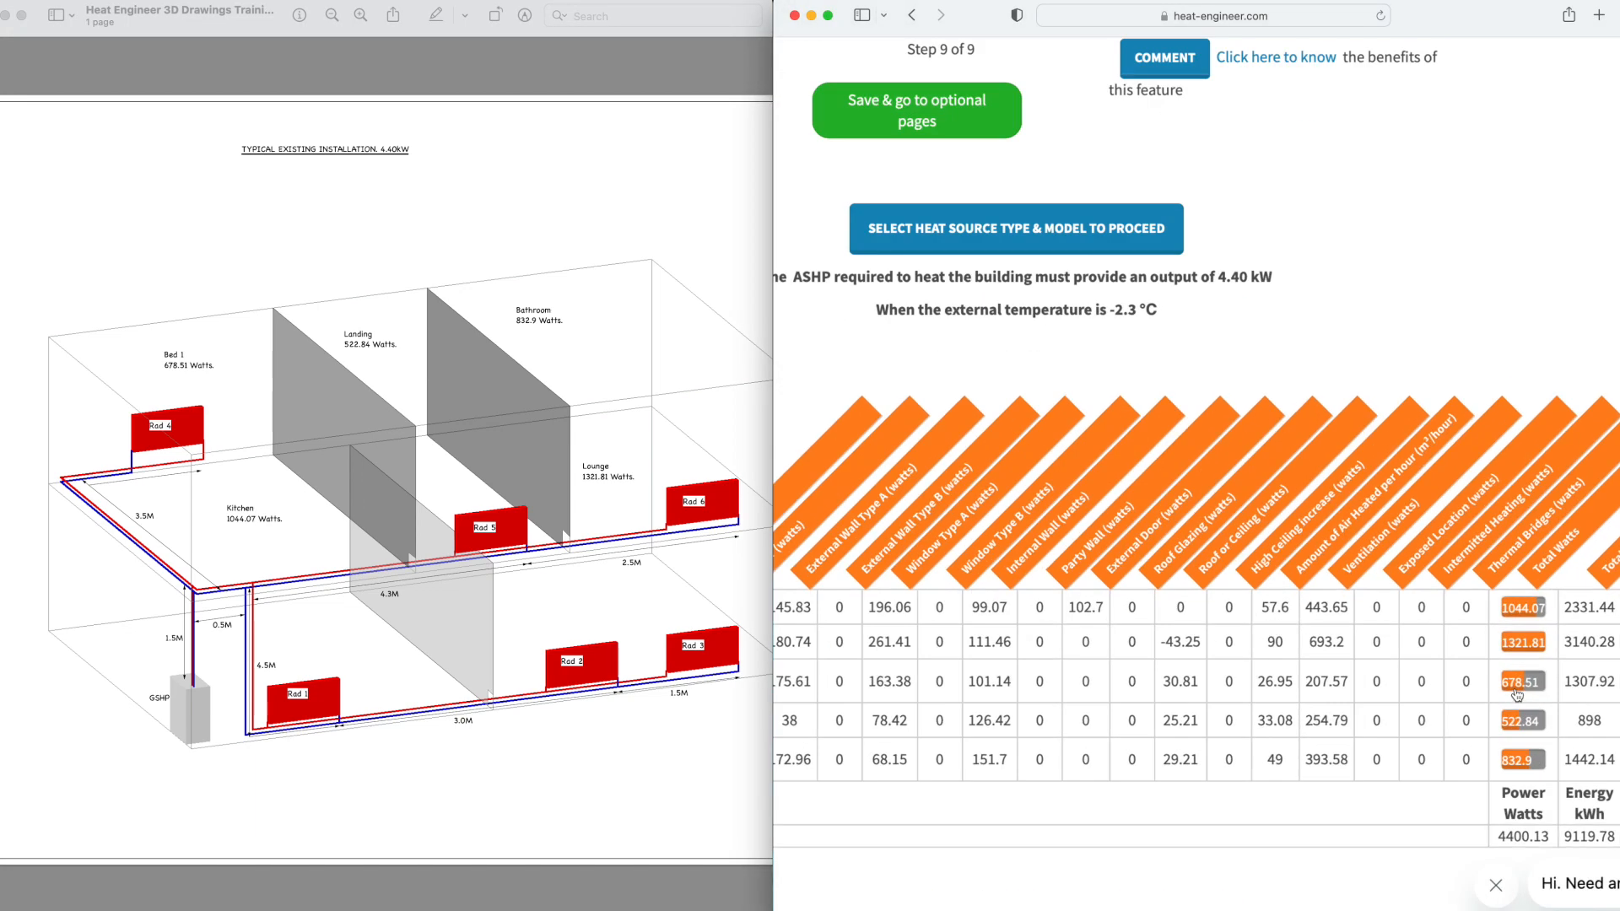
pyautogui.scroll(-5, 1517, 693)
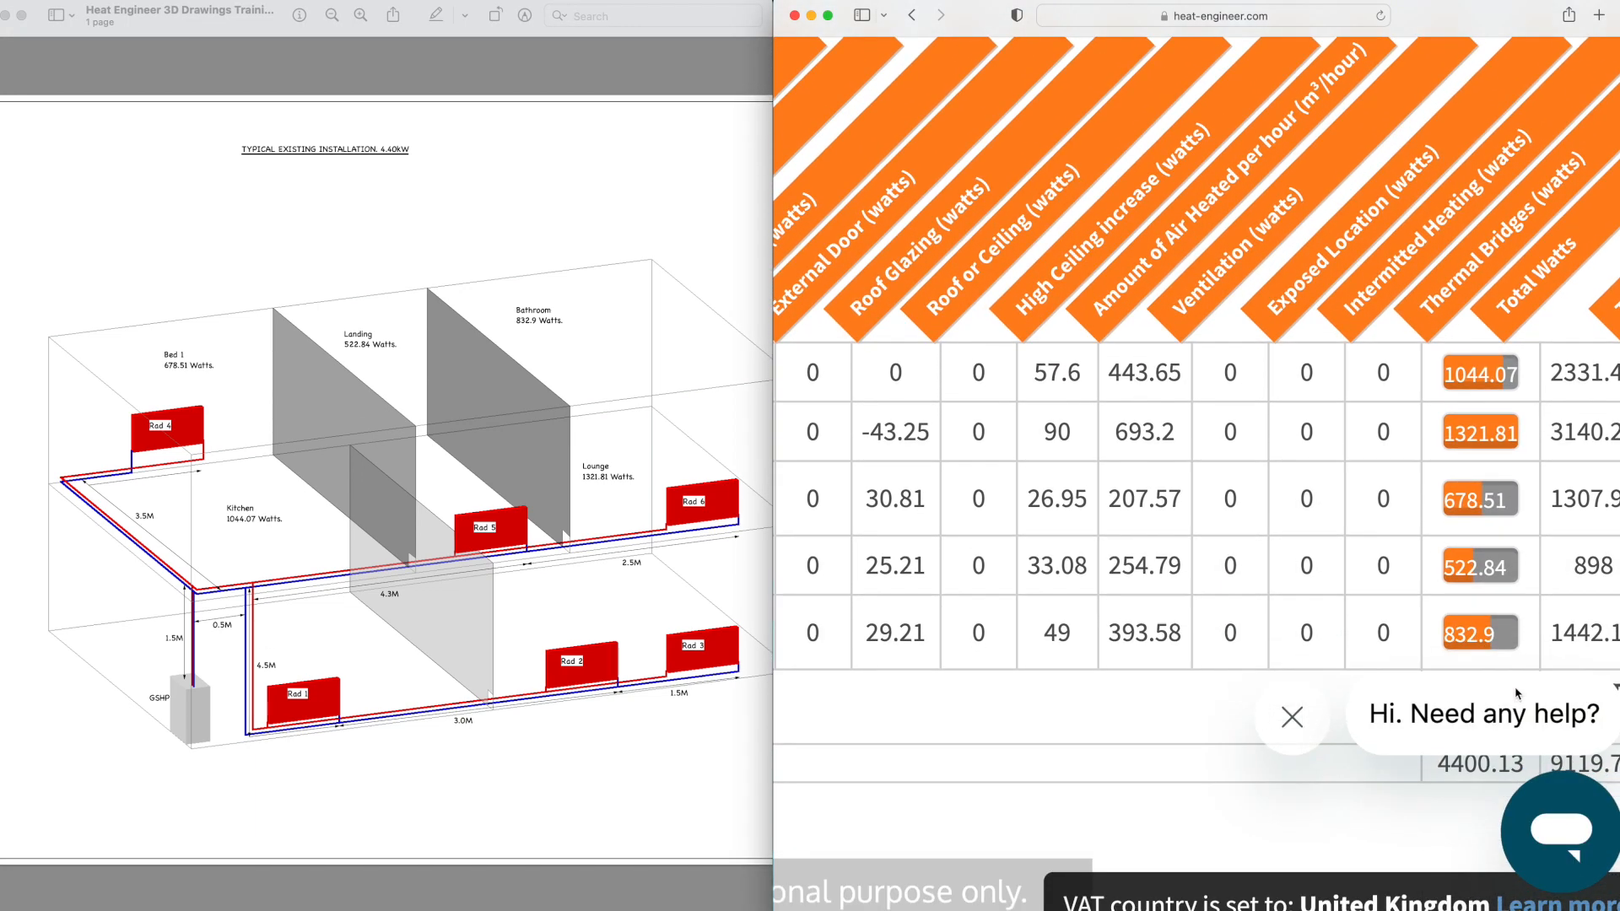
pyautogui.scroll(1, 1507, 650)
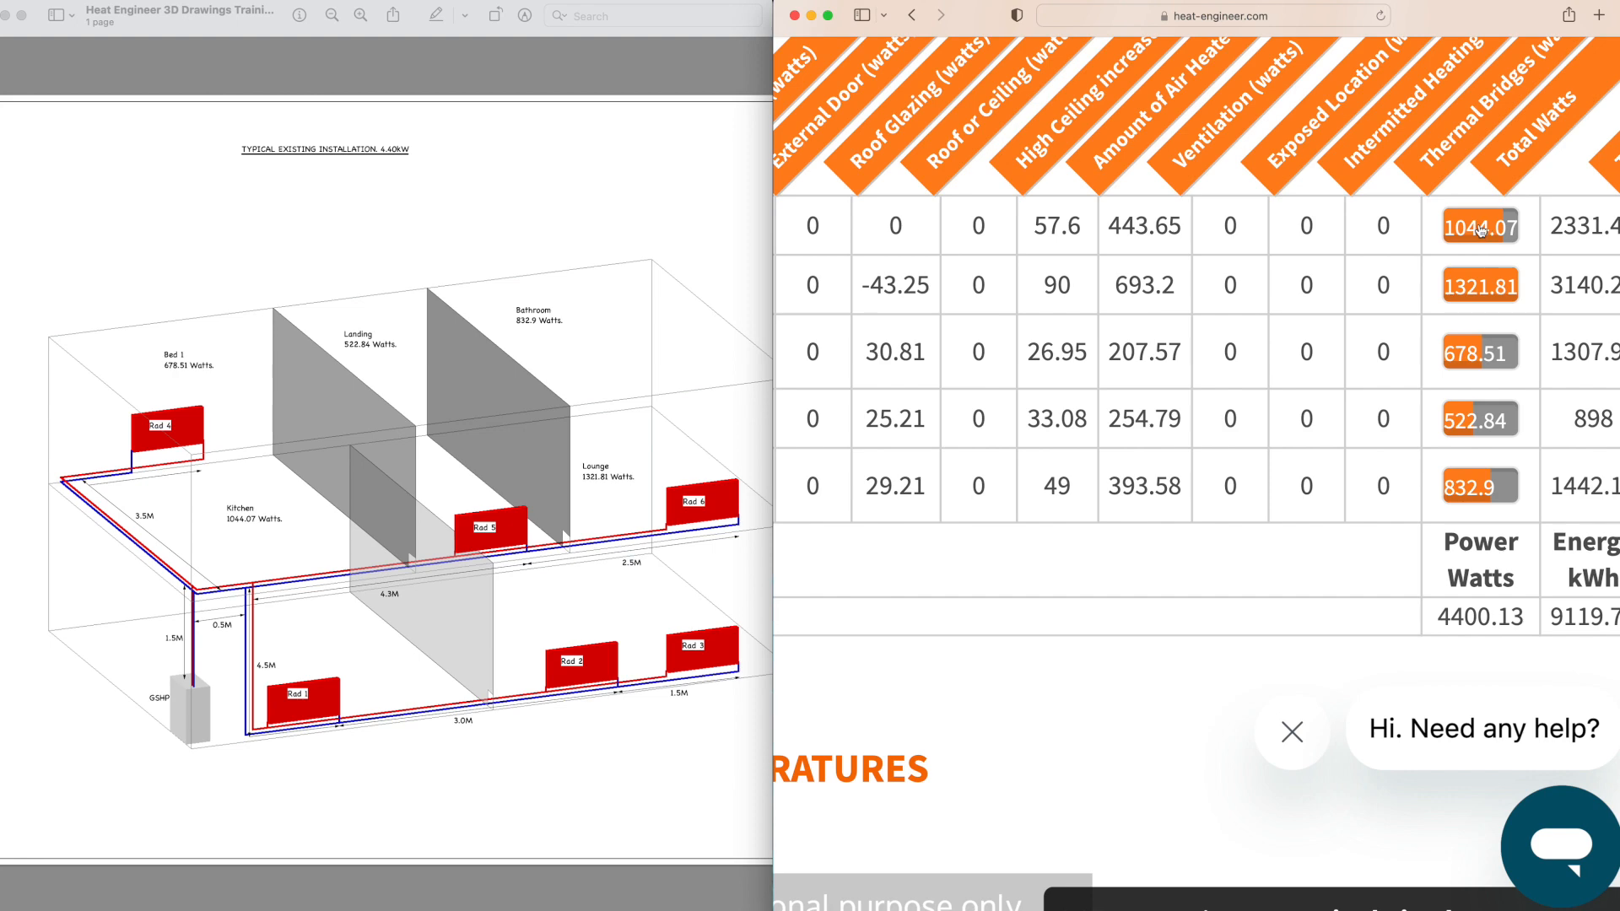
pyautogui.scroll(-5, 1435, 293)
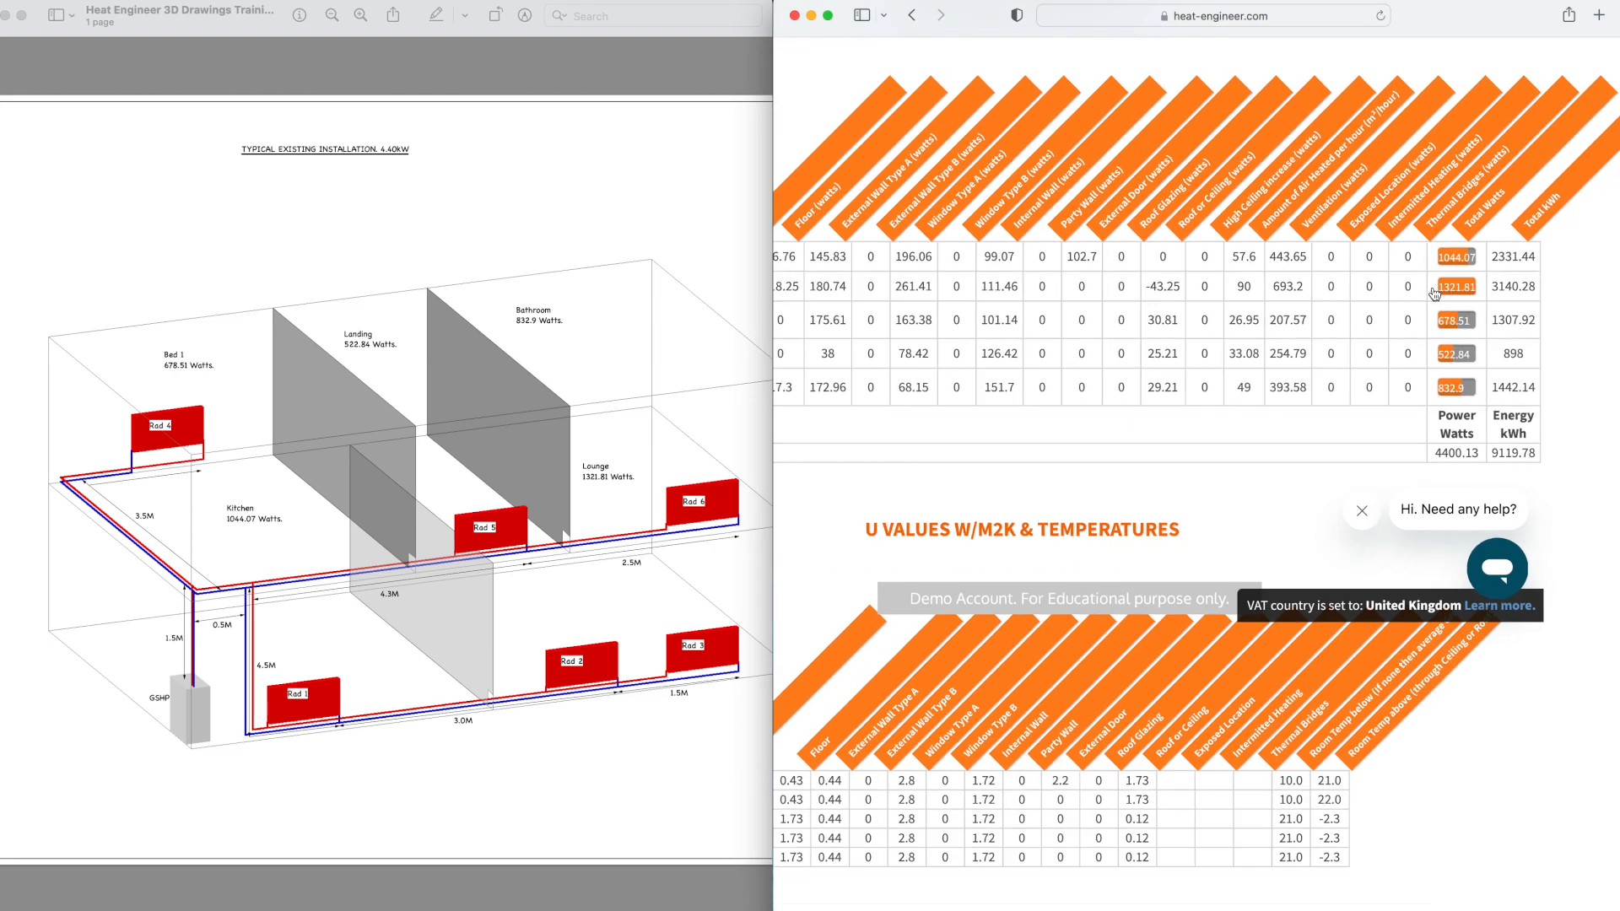
pyautogui.hscroll(-2, 1434, 293)
pyautogui.scroll(1, 1435, 294)
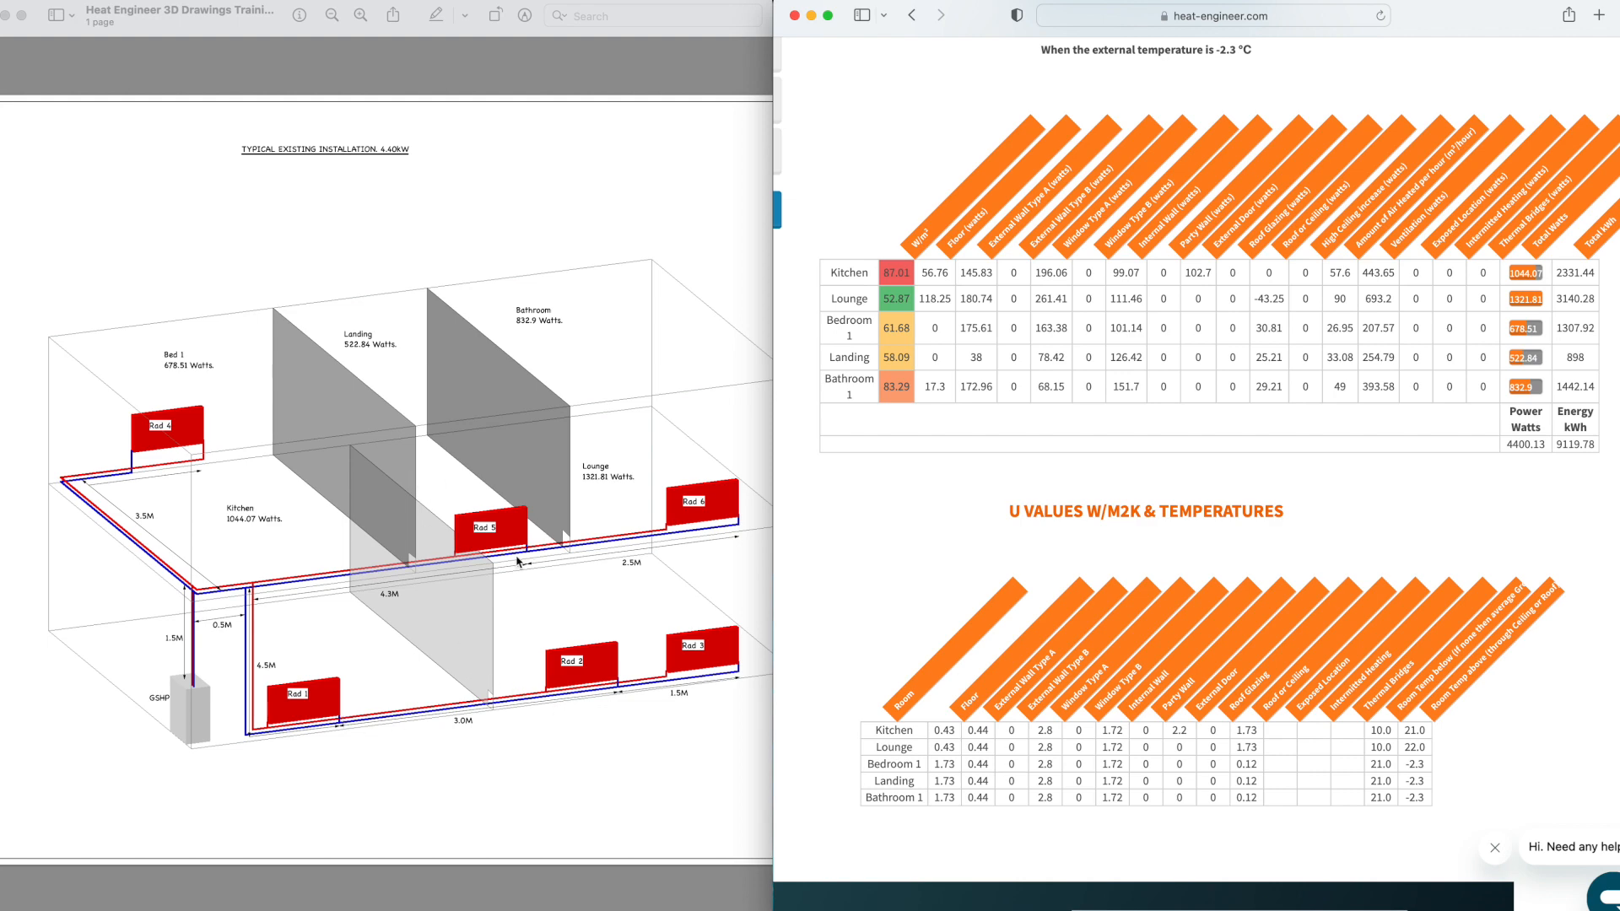
pyautogui.scroll(5, 919, 552)
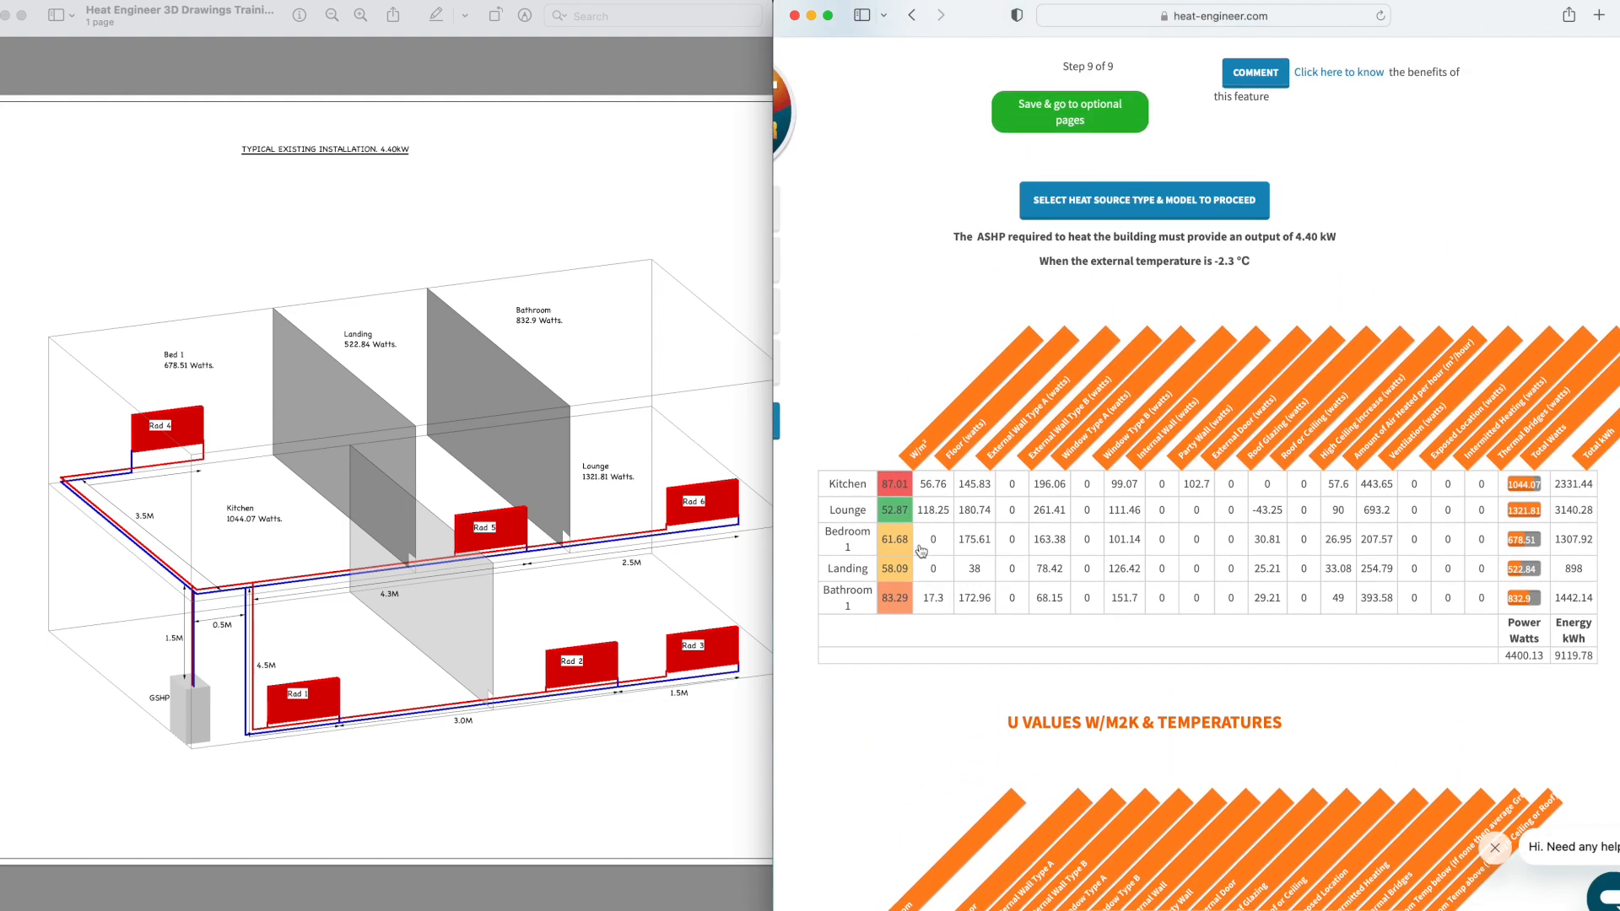
pyautogui.scroll(3, 921, 551)
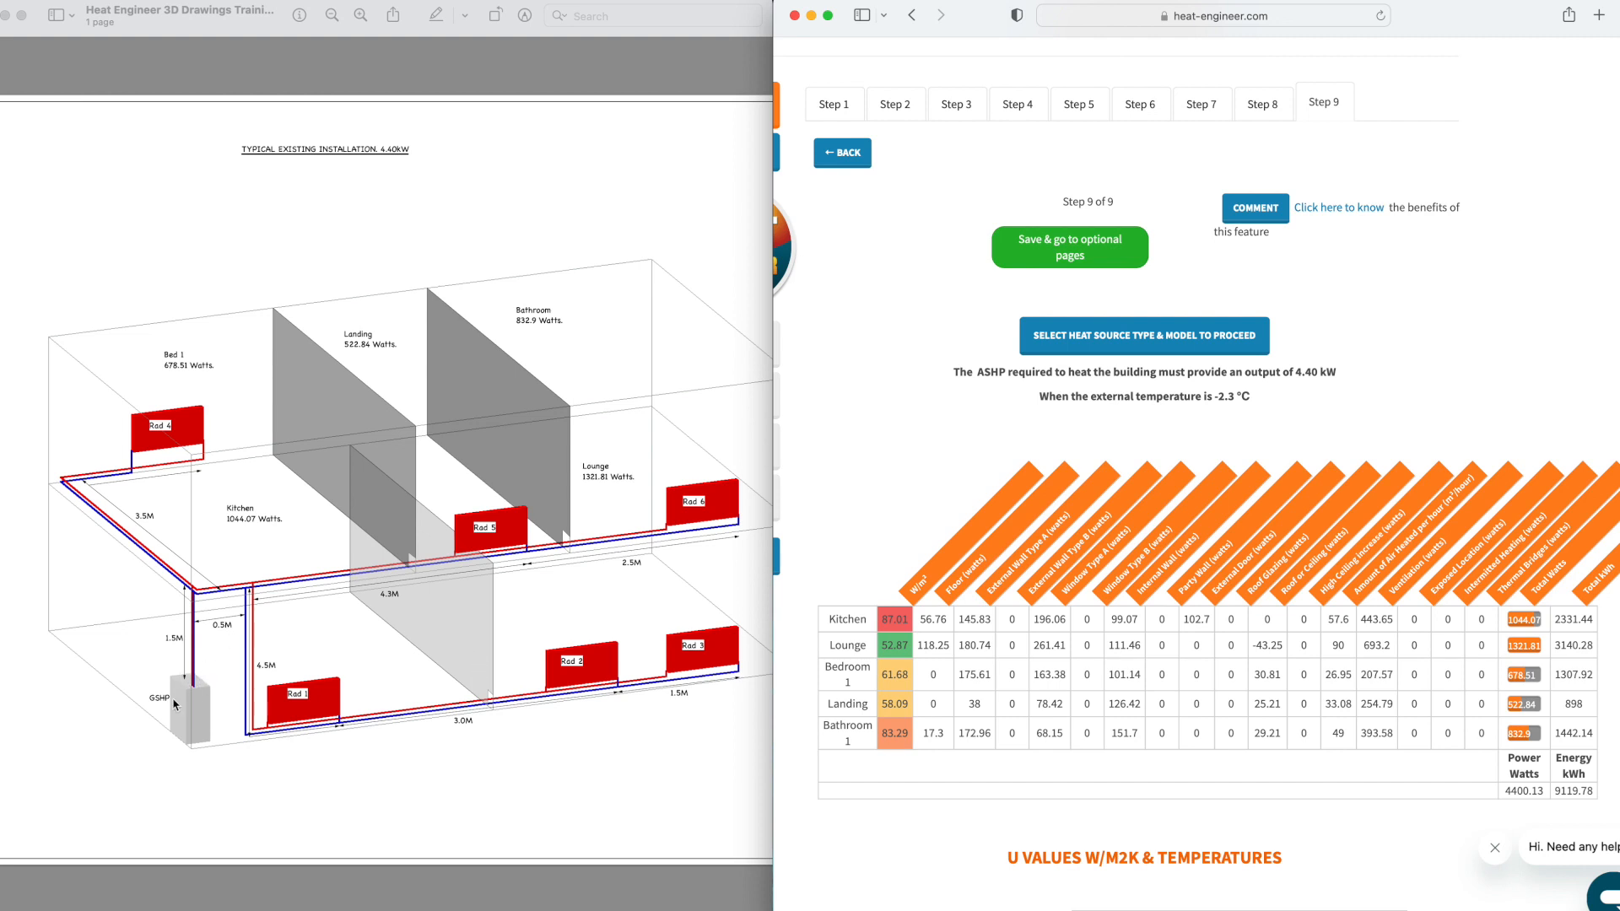
# Step: Examine the GSHP in the Preview drawing, with its riser and the pipe run towards Rad 4
pyautogui.hscroll(-3, 209, 694)
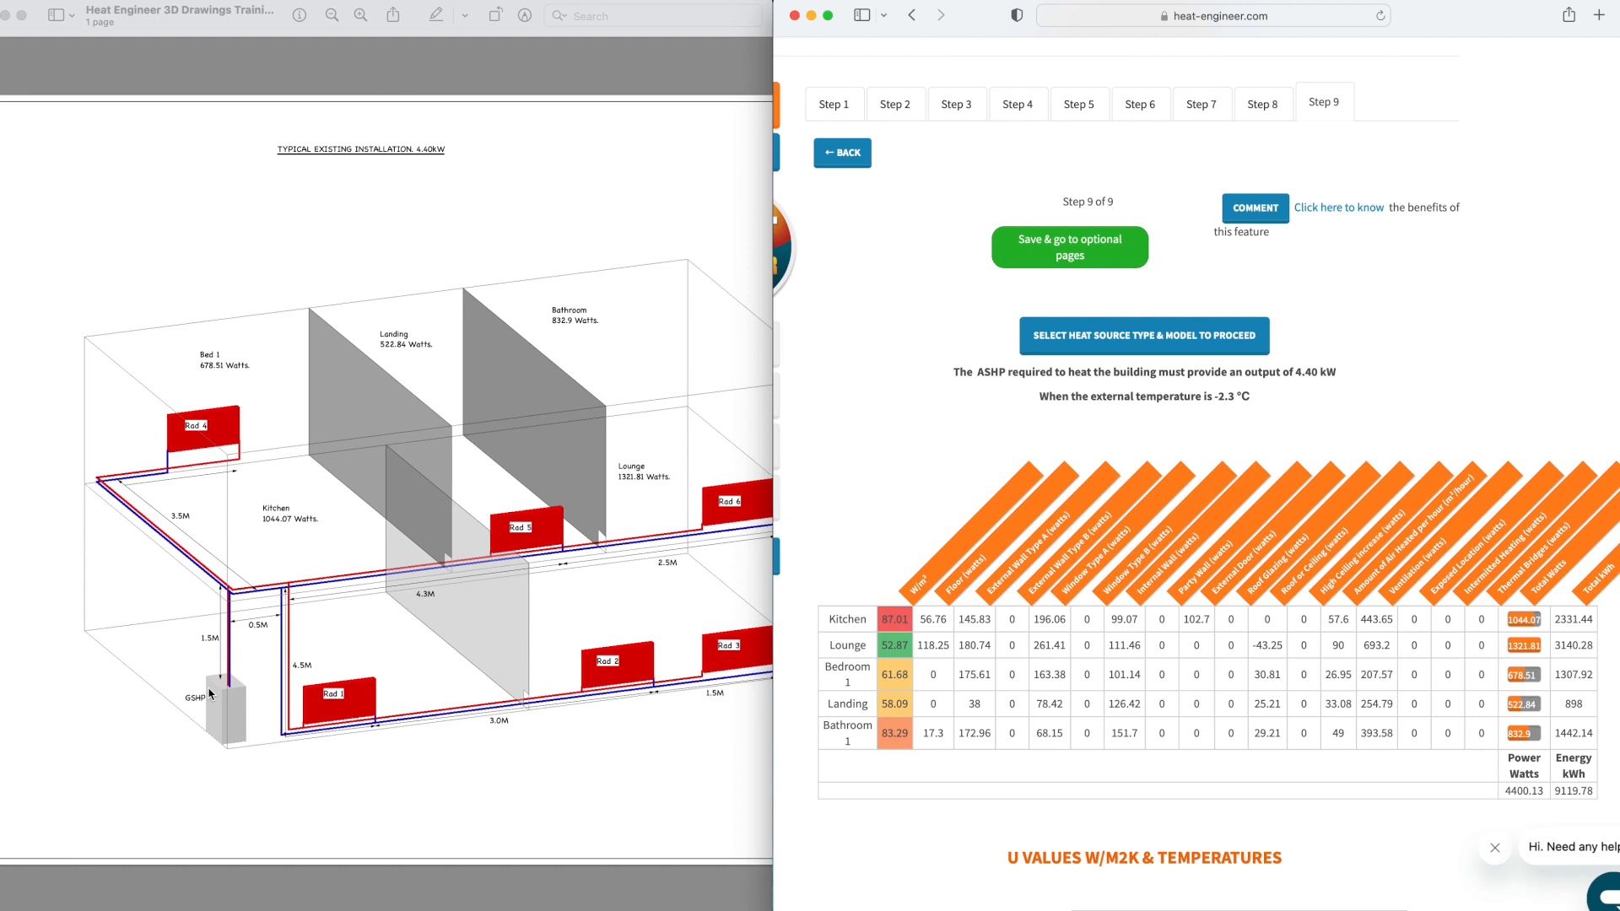
pyautogui.click(184, 654)
pyautogui.scroll(5, 189, 654)
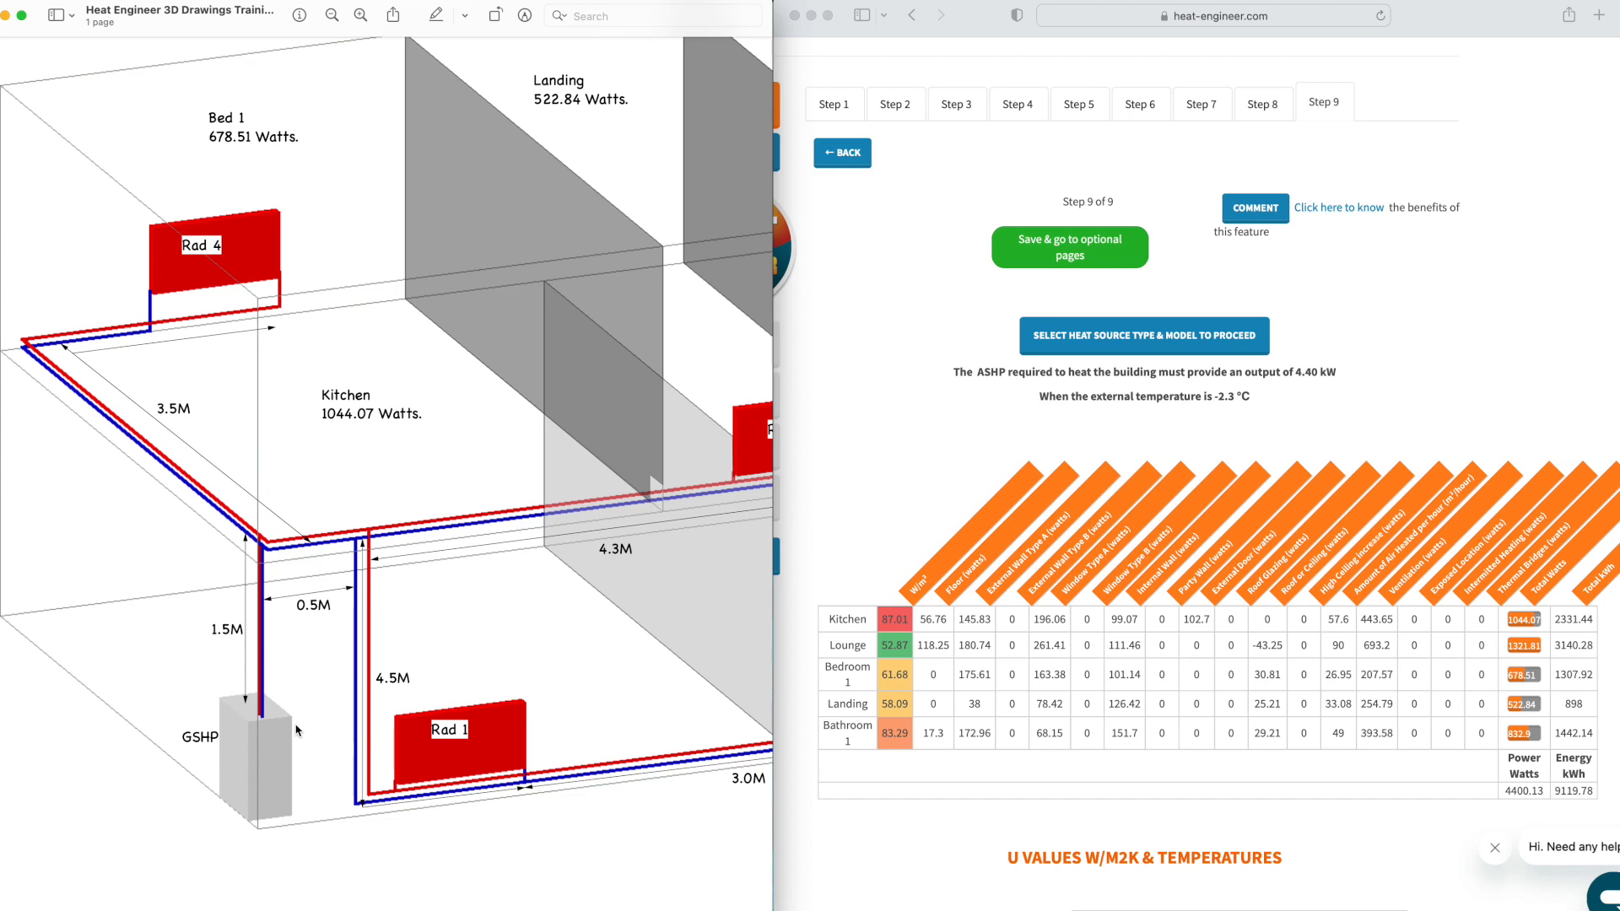
pyautogui.scroll(-5, 296, 731)
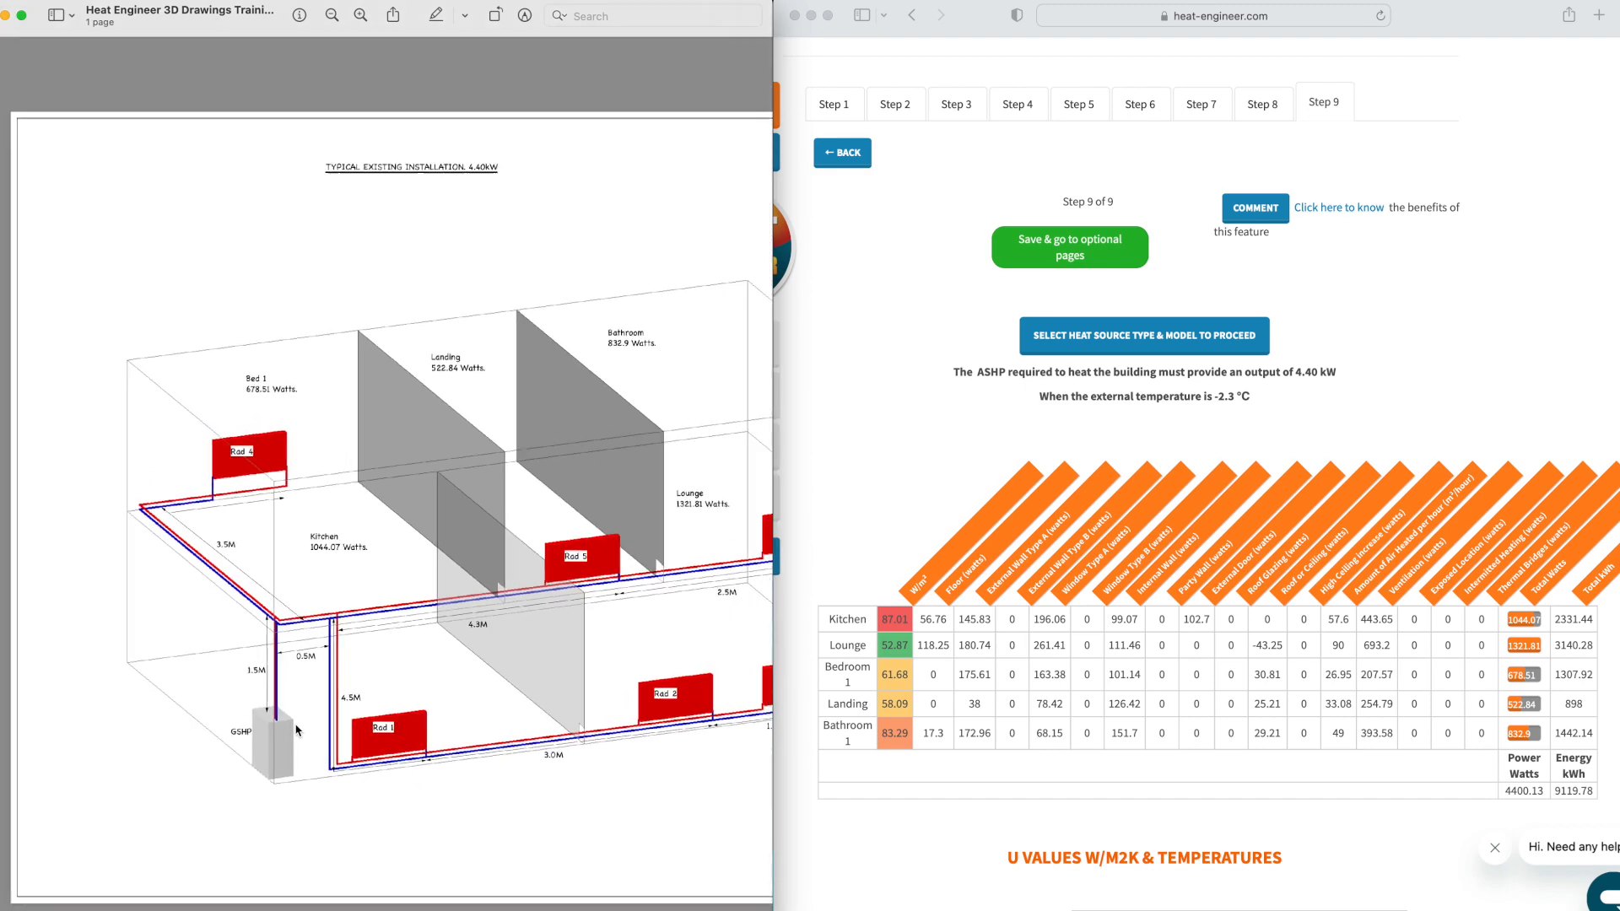
pyautogui.hscroll(5, 296, 730)
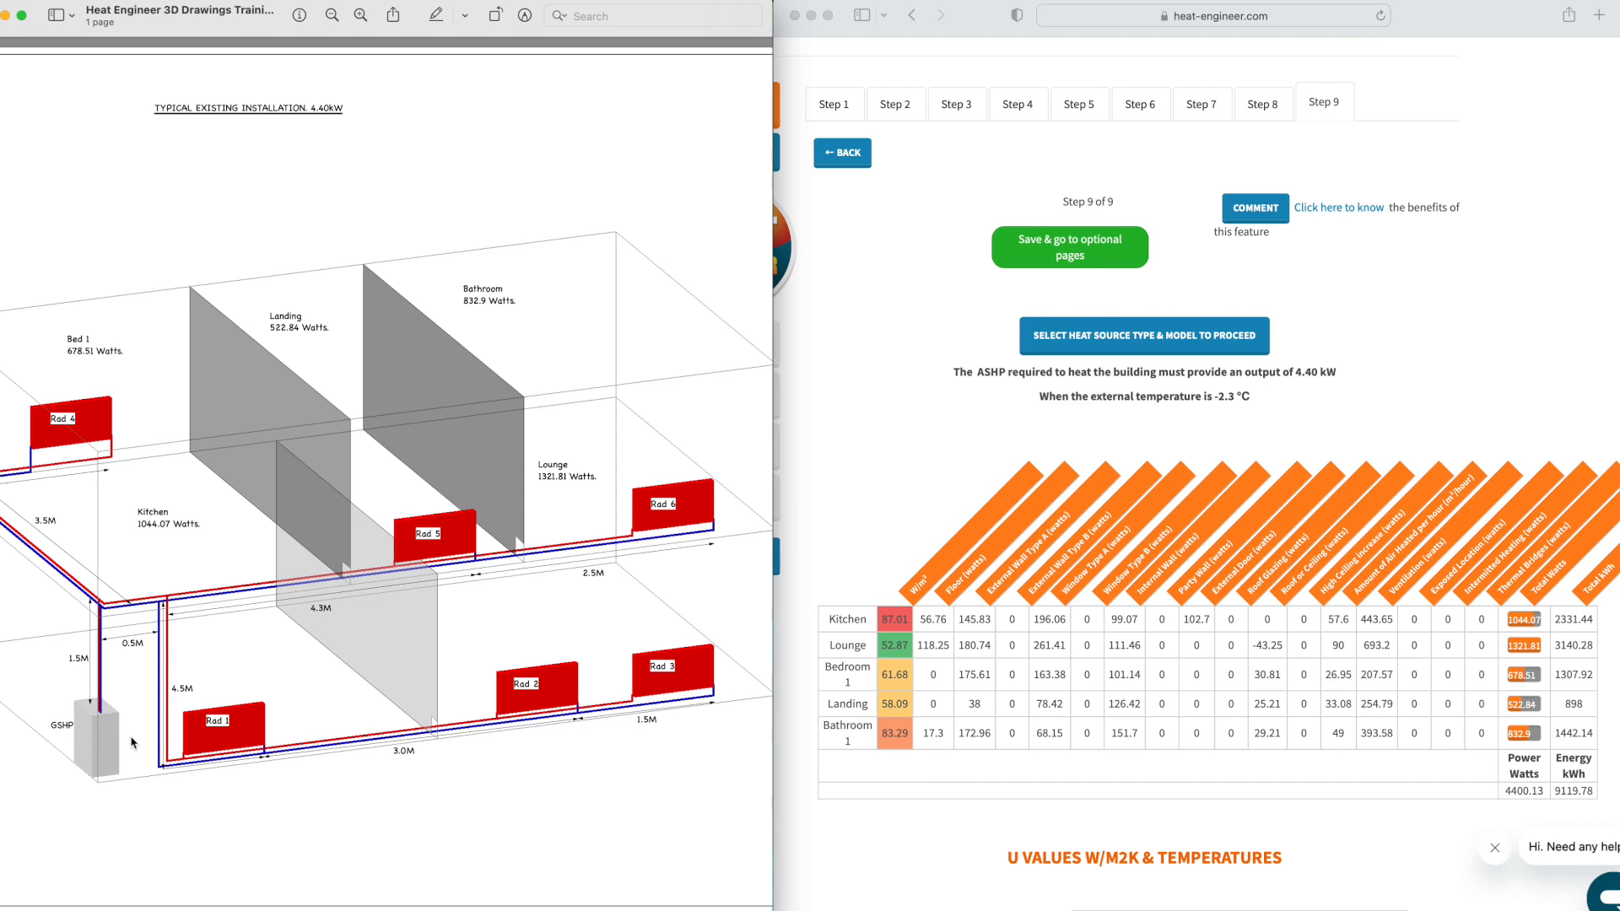
pyautogui.scroll(5, 132, 743)
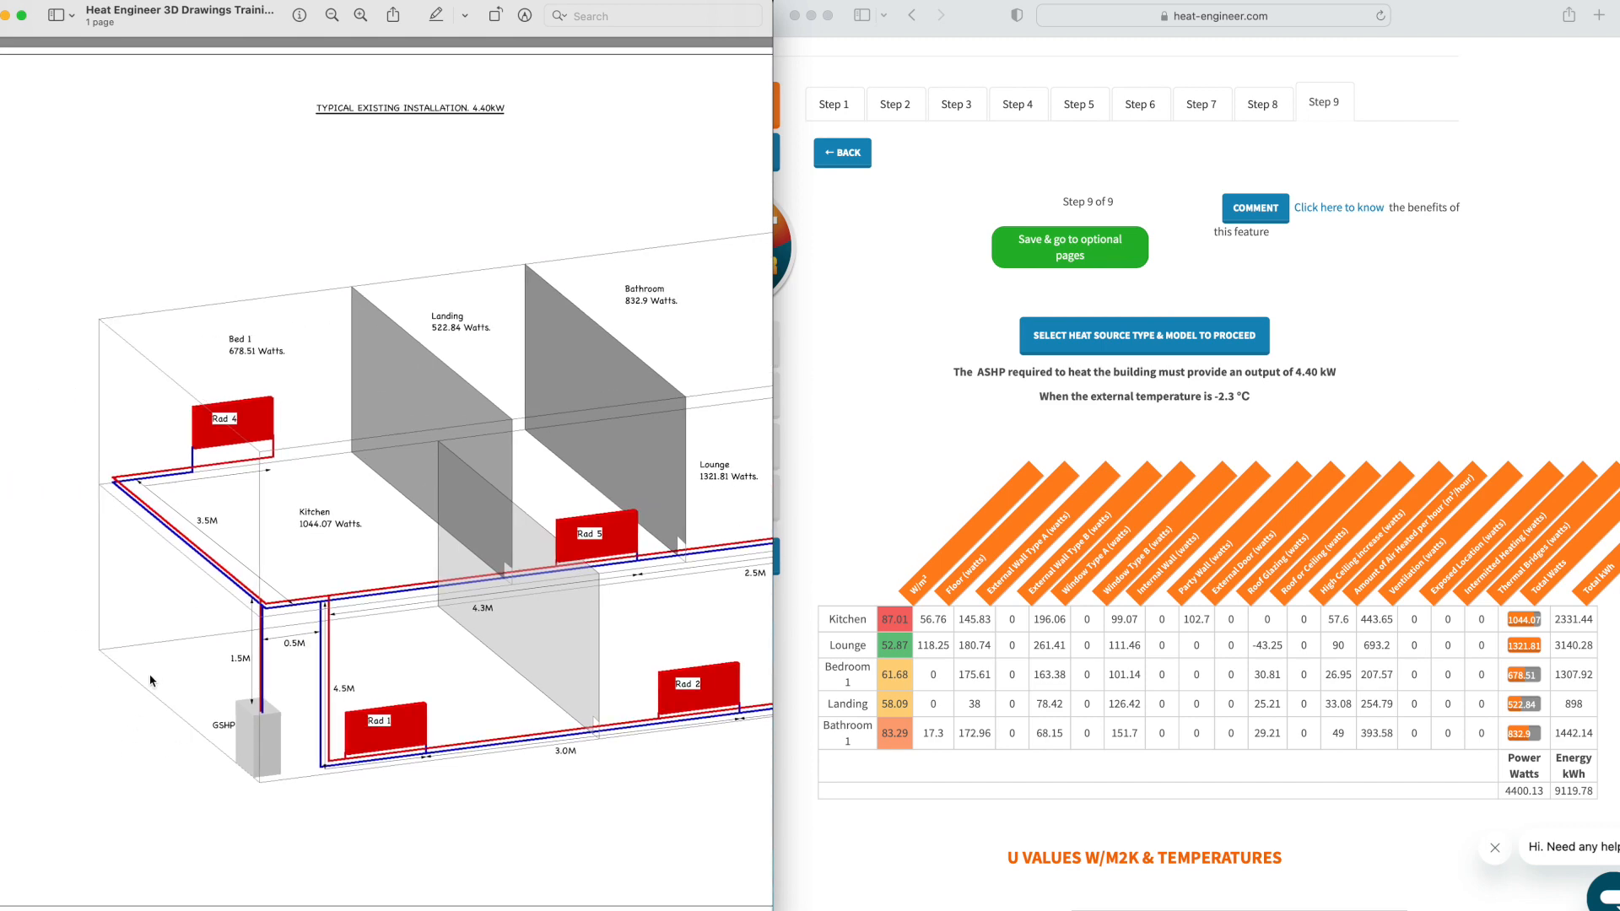
pyautogui.scroll(5, 150, 680)
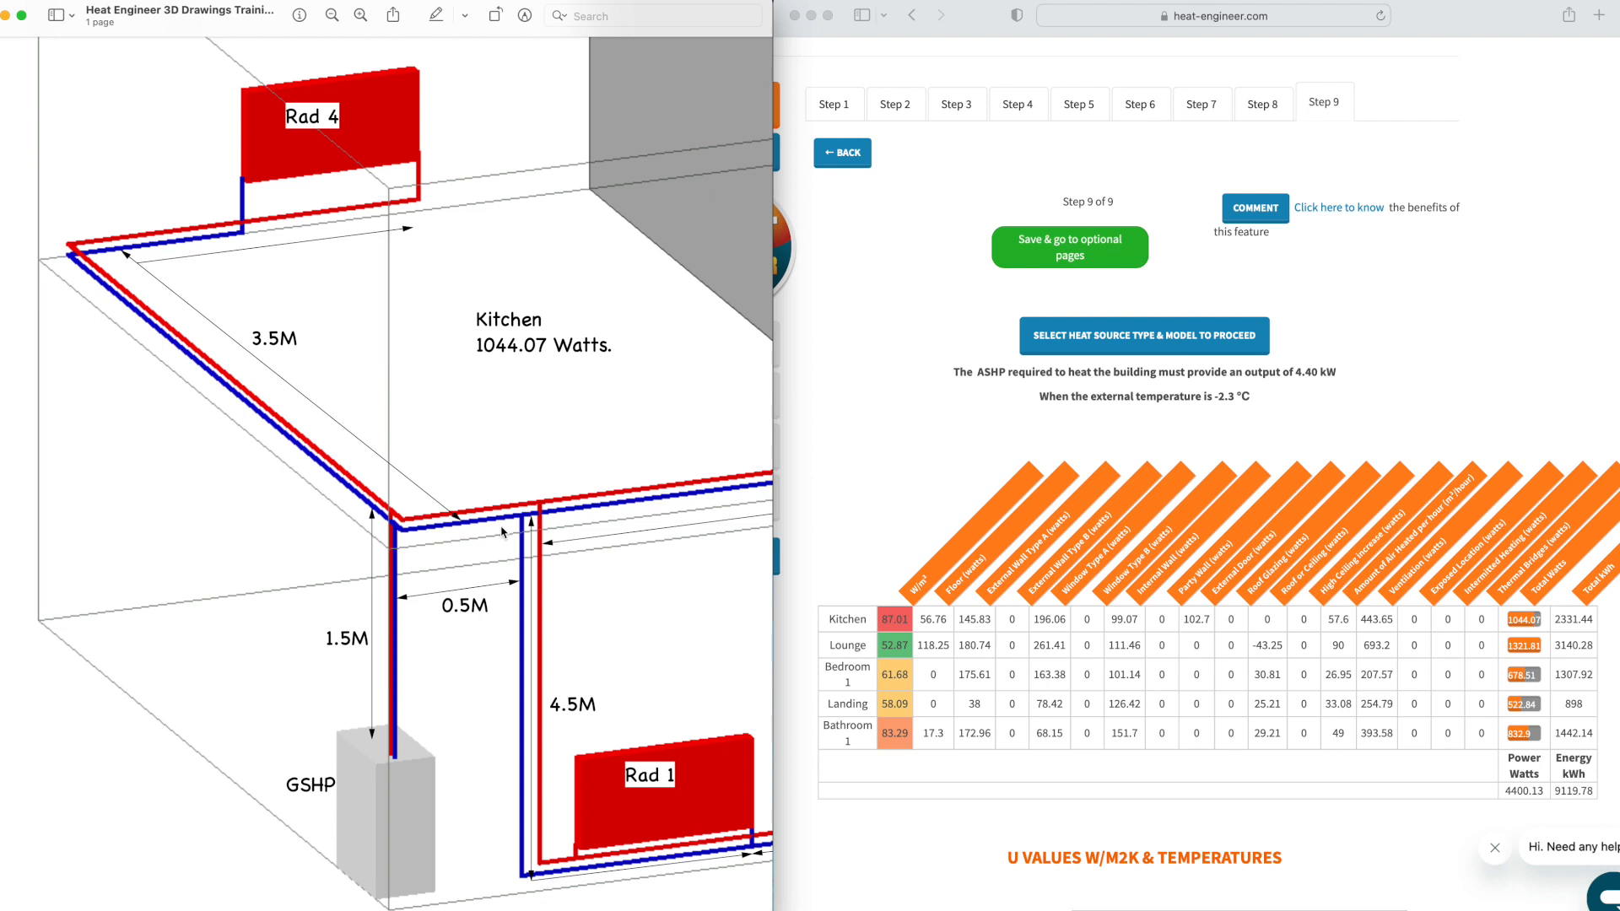
# Step: Trace the flow and return pipes from the GSHP riser through both floors to Rads 5, 6, 2 and 3, checking section lengths
pyautogui.hscroll(5, 483, 536)
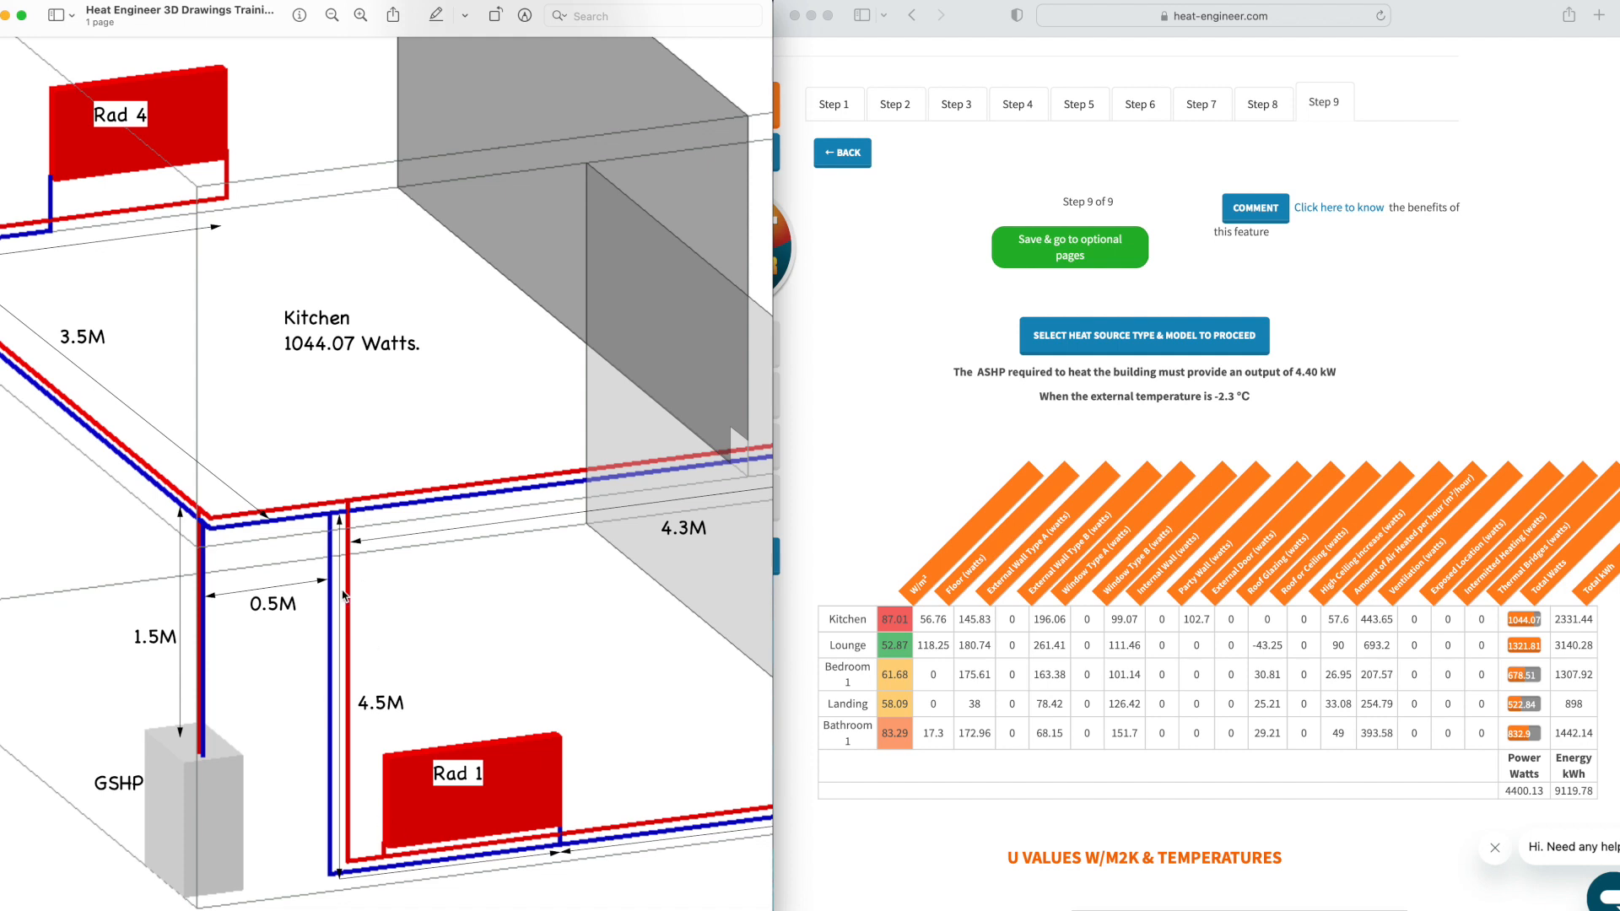
pyautogui.hscroll(3, 342, 591)
pyautogui.hscroll(8, 338, 586)
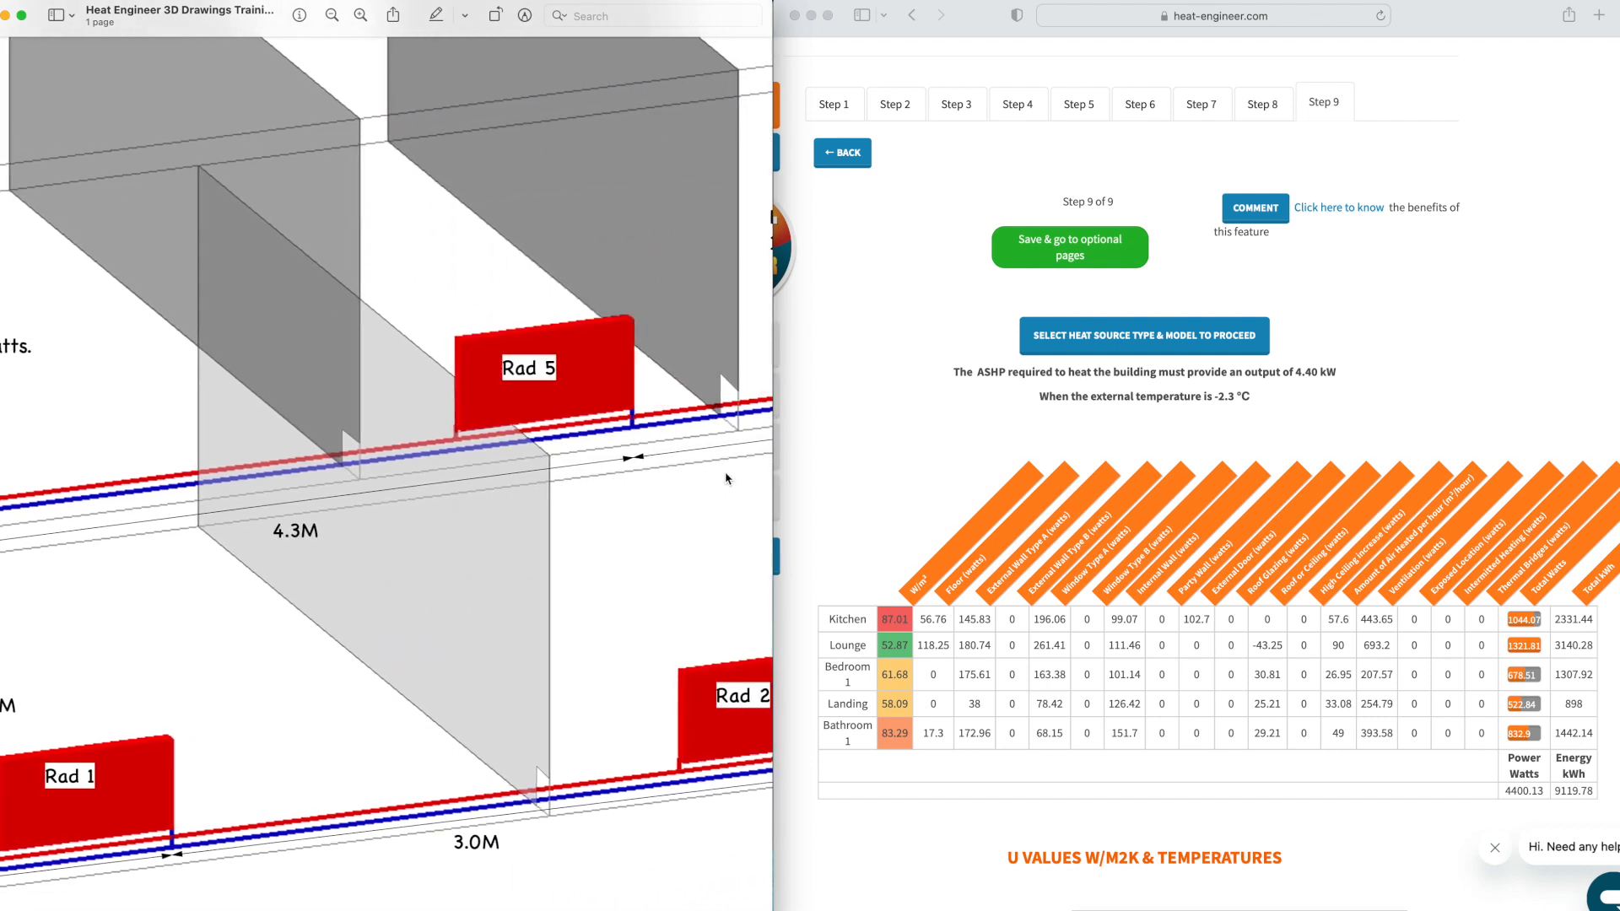
pyautogui.hscroll(10, 641, 456)
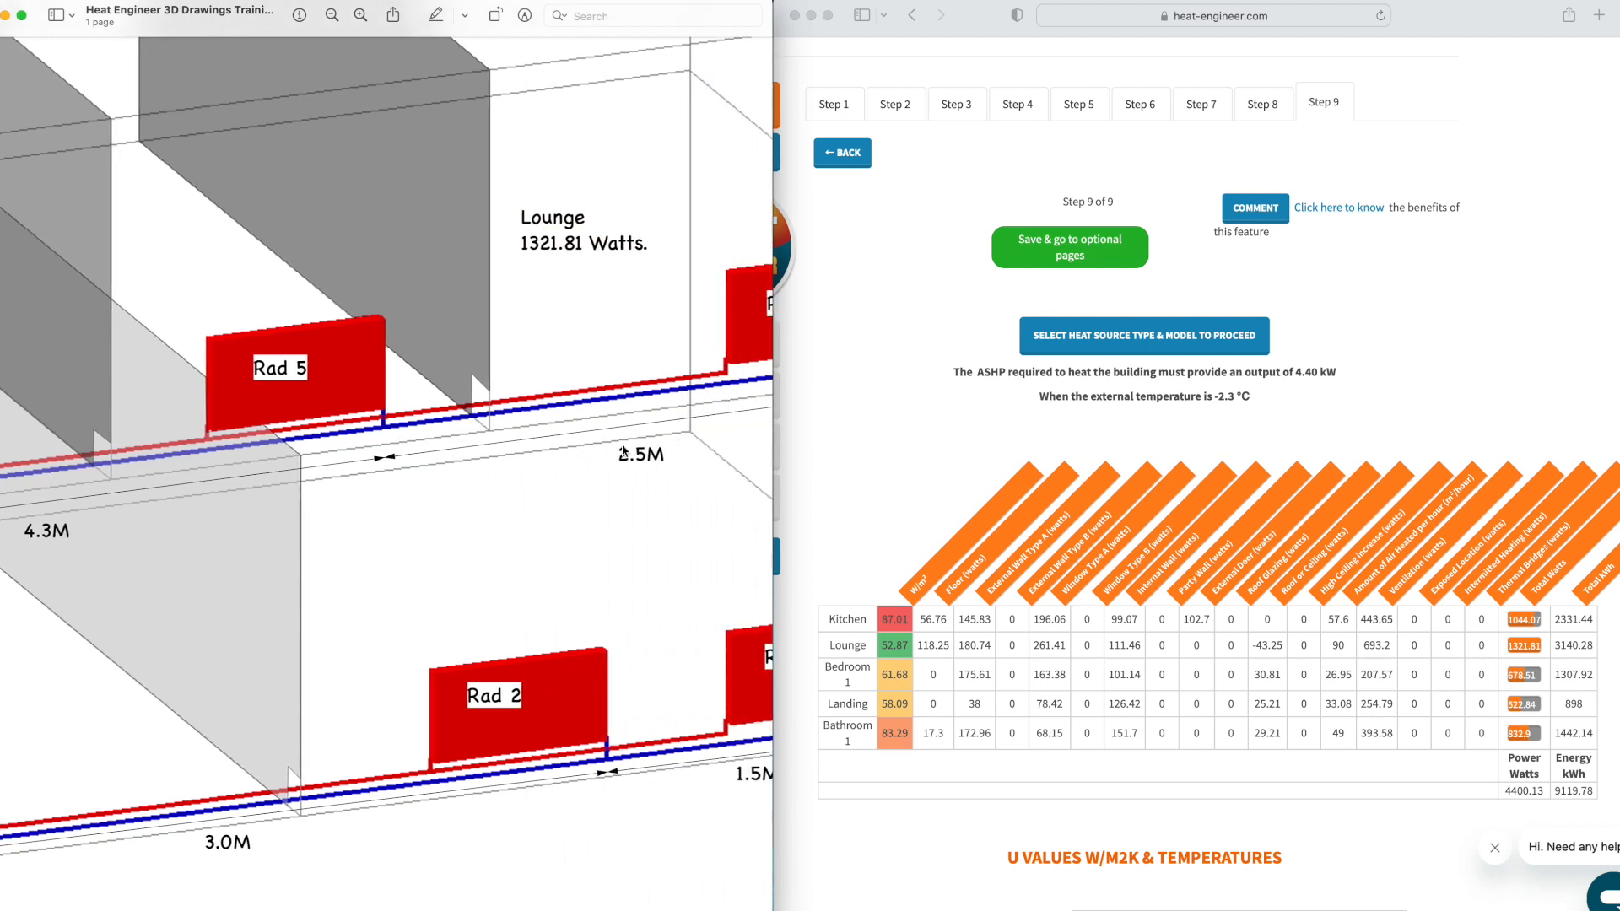
pyautogui.hscroll(-3, 173, 457)
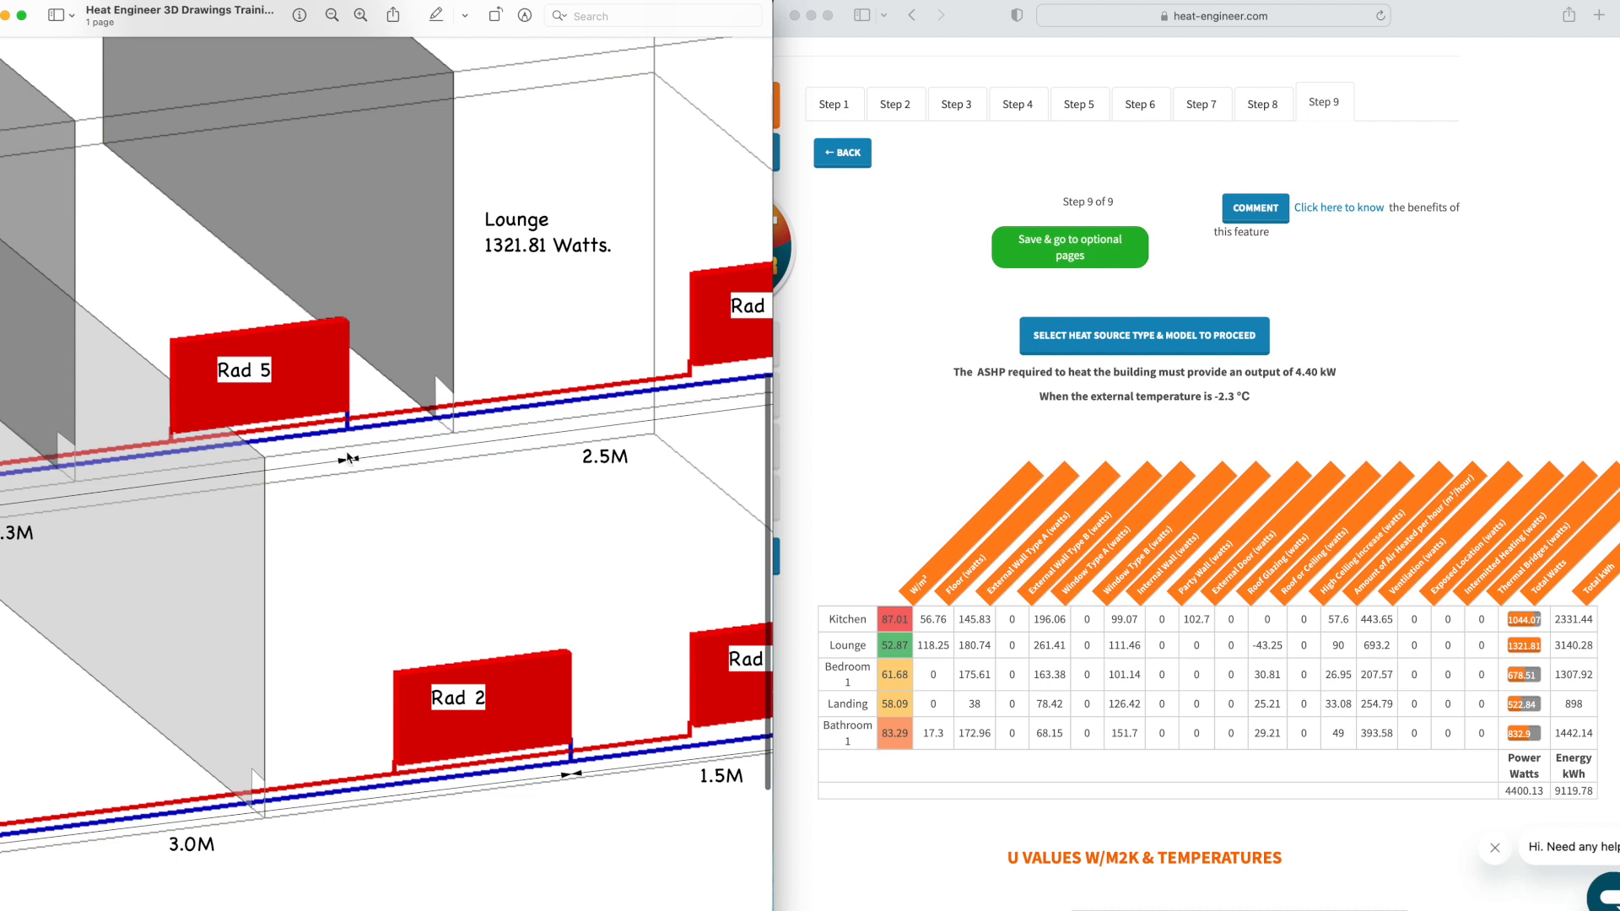
pyautogui.hscroll(5, 348, 458)
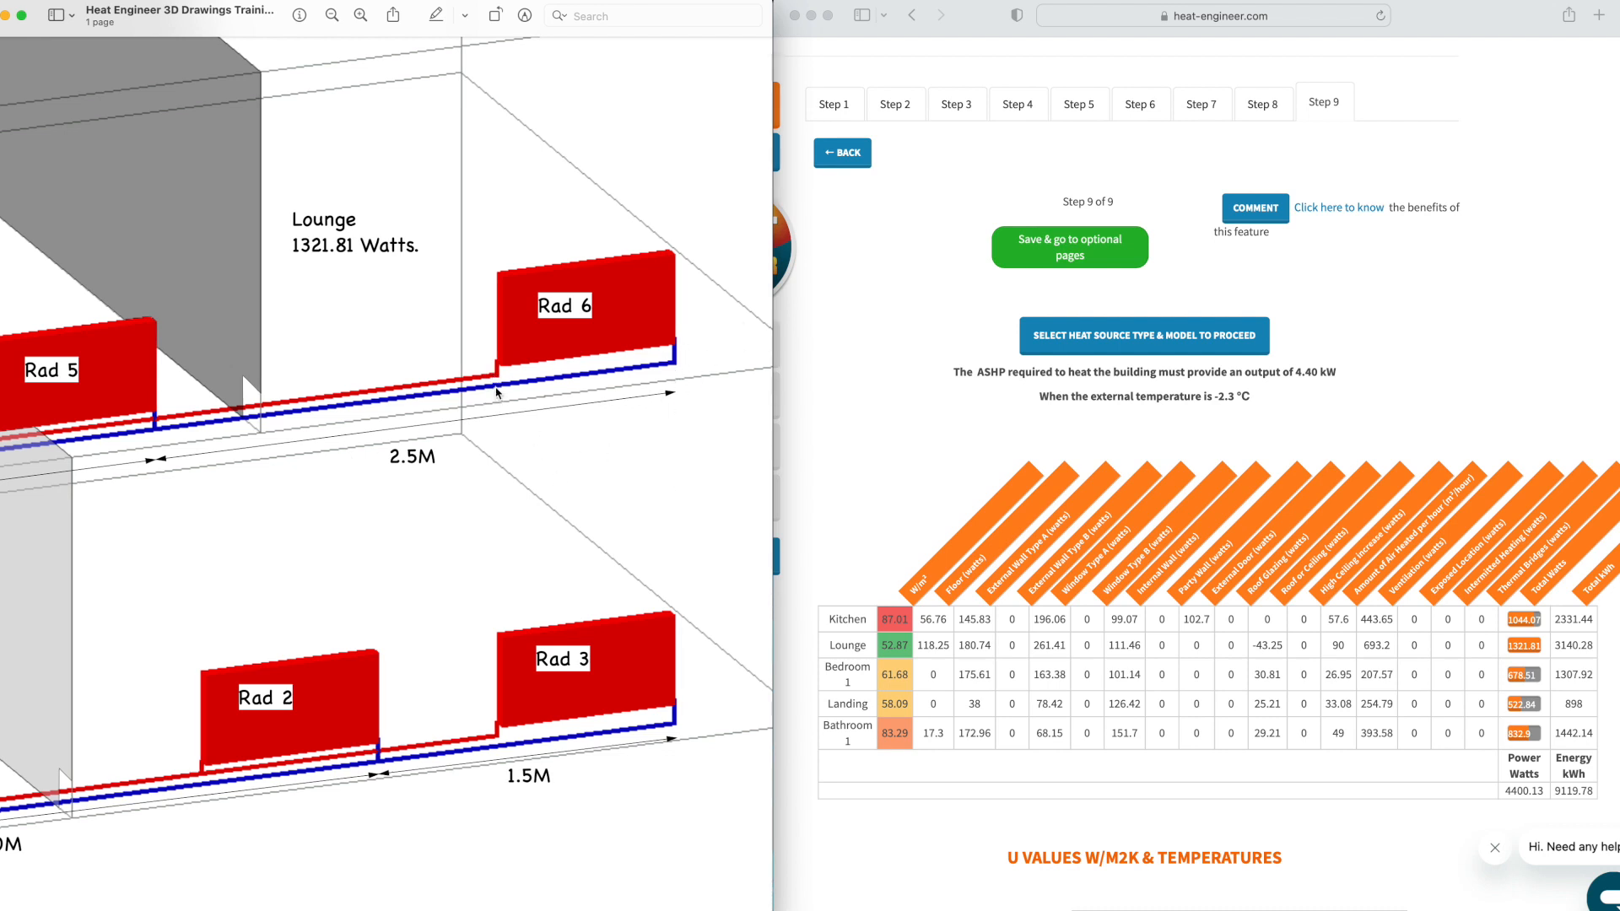
# Step: Follow the pipe runs back past Rads 5 and 2 and examine the whole installation from the GSHP to every radiator
pyautogui.hscroll(-5, 68, 521)
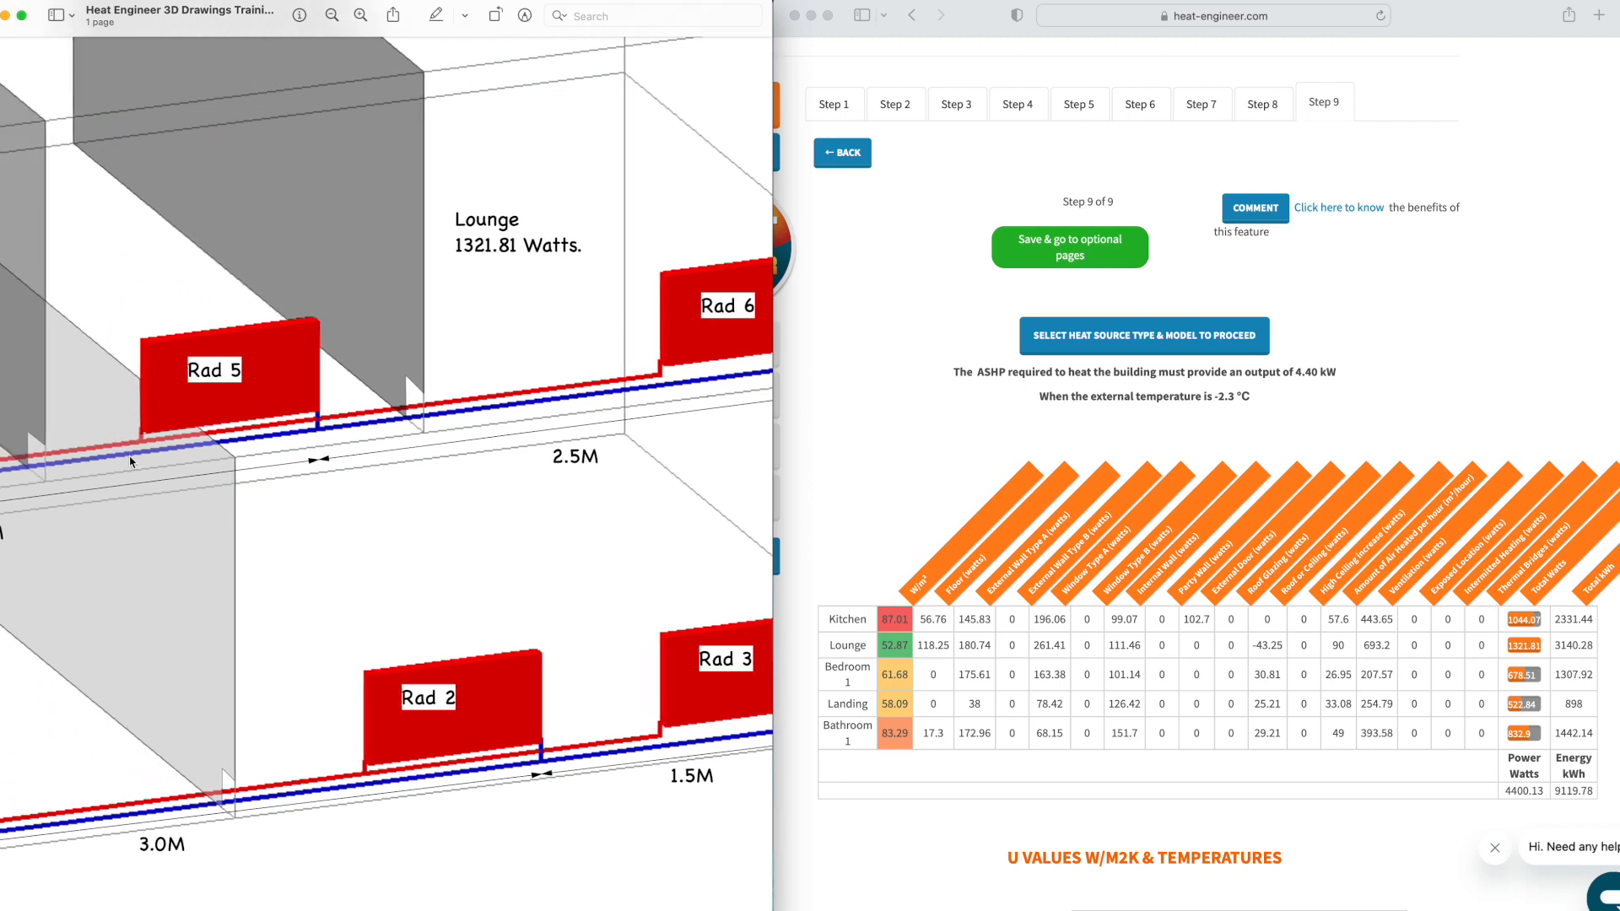
pyautogui.scroll(-5, 154, 515)
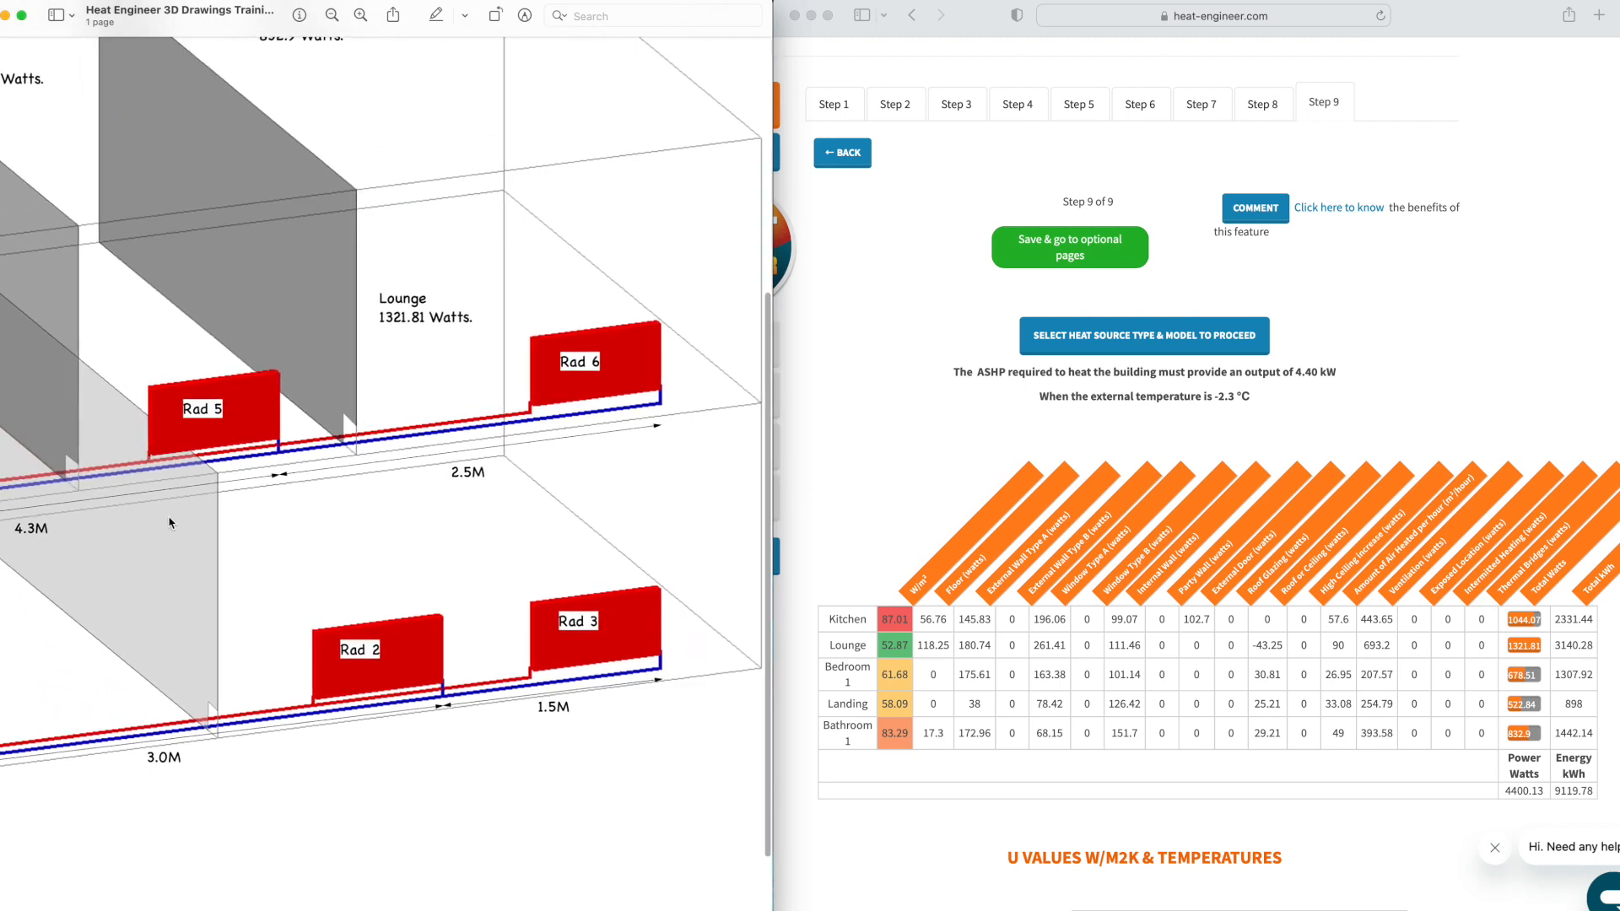
pyautogui.scroll(-10, 169, 522)
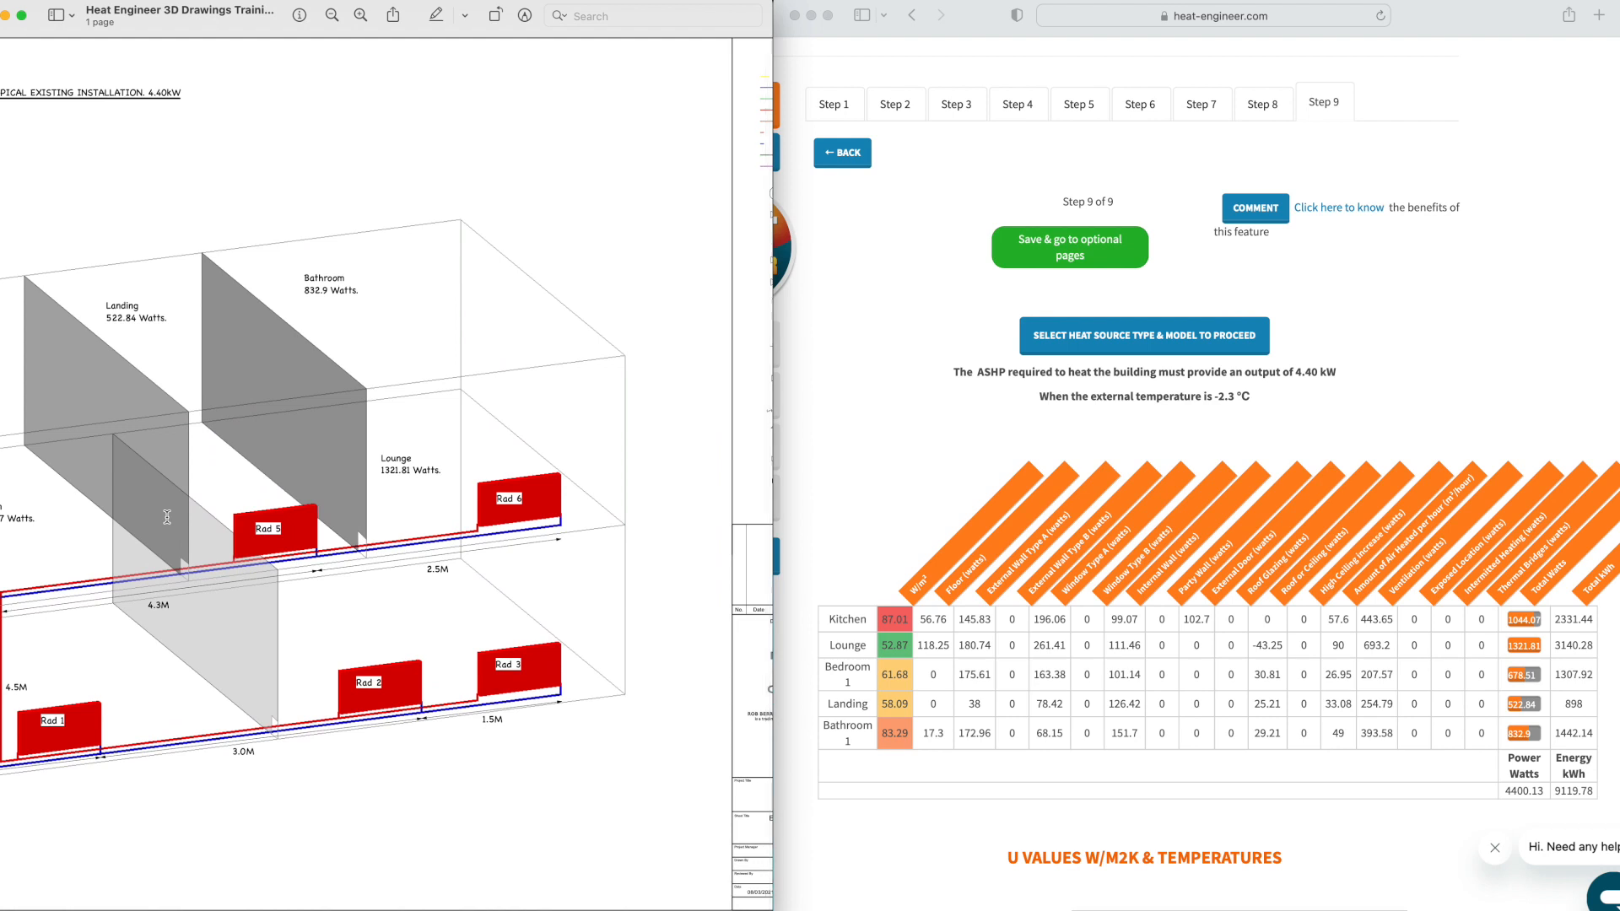
pyautogui.hscroll(-1, 167, 517)
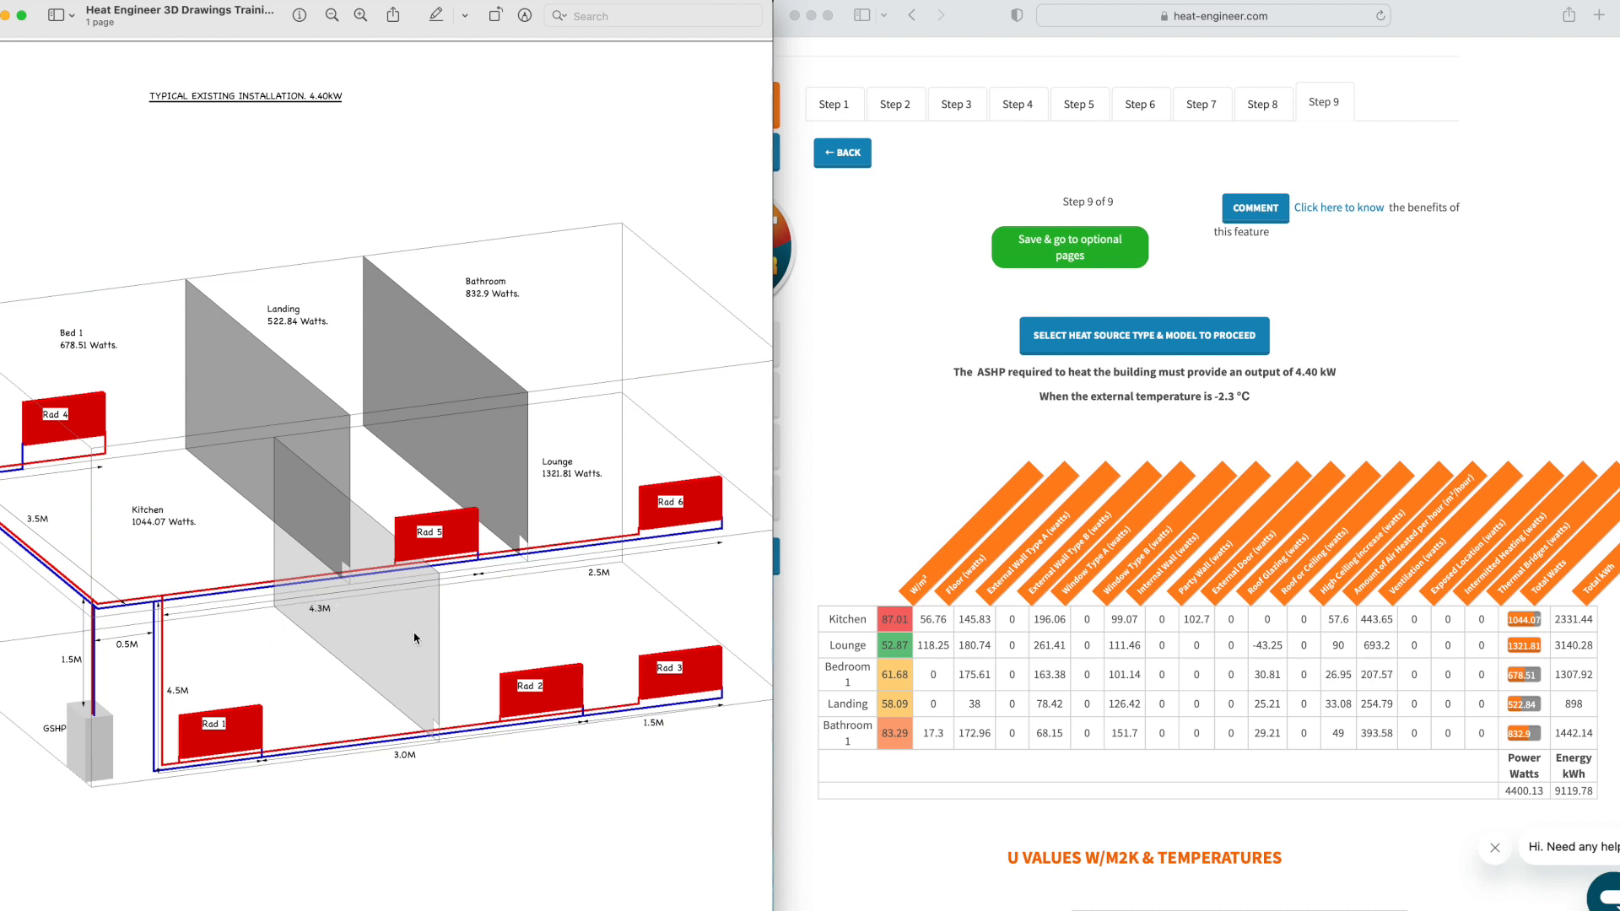
# Step: Review the Step 9 heat loss summary, checking the required ASHP output and the room-by-room results
pyautogui.scroll(3, 848, 532)
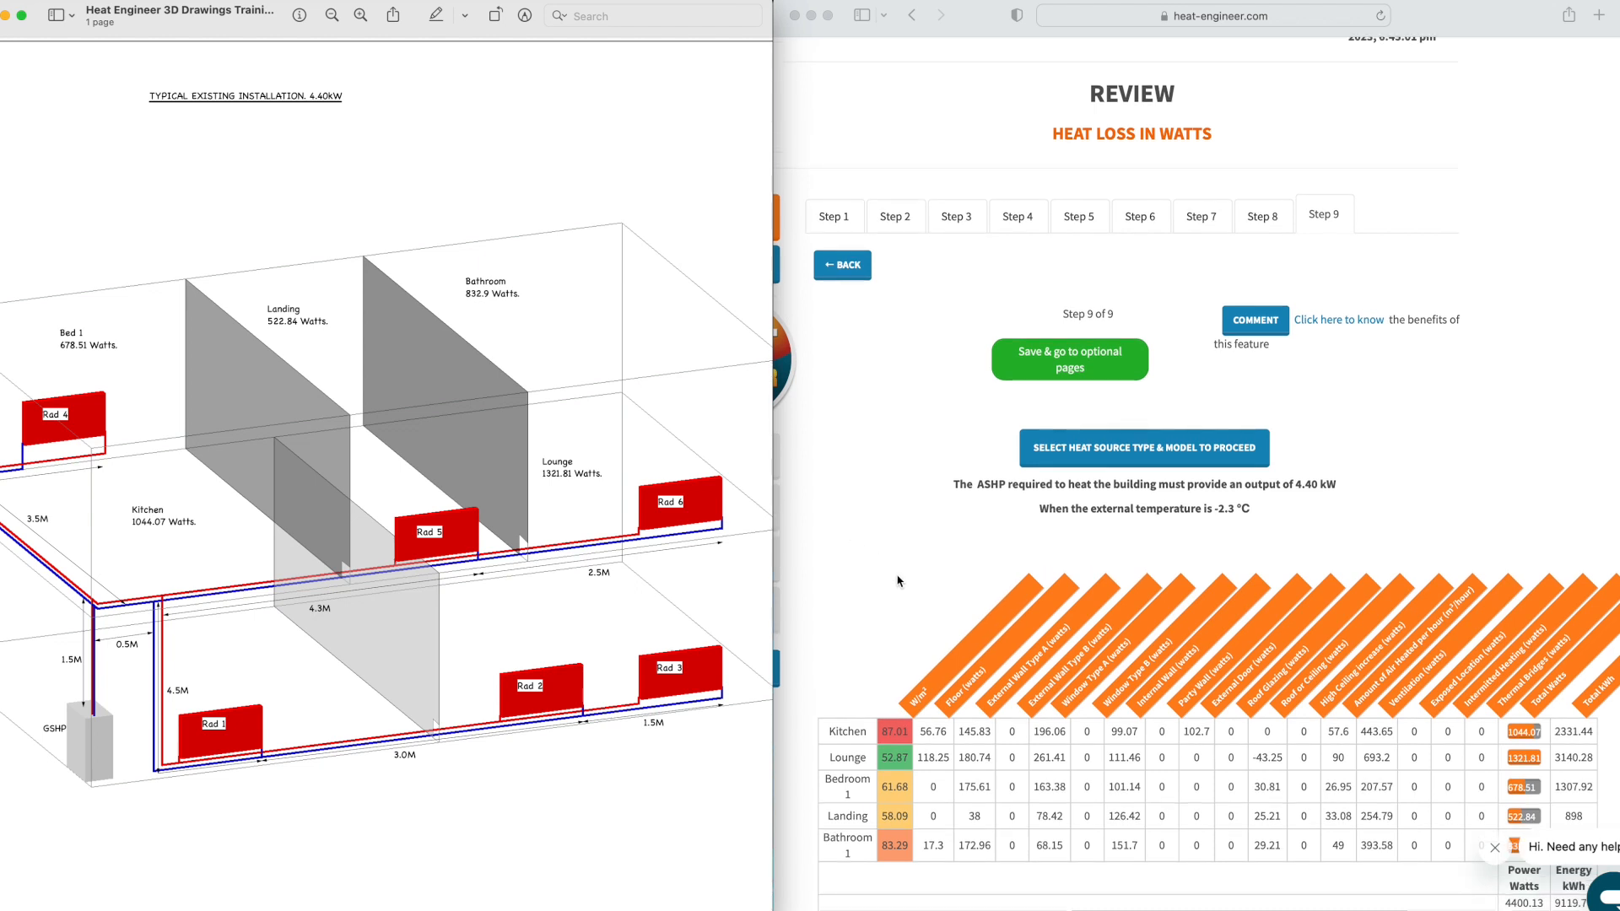
pyautogui.scroll(4, 897, 580)
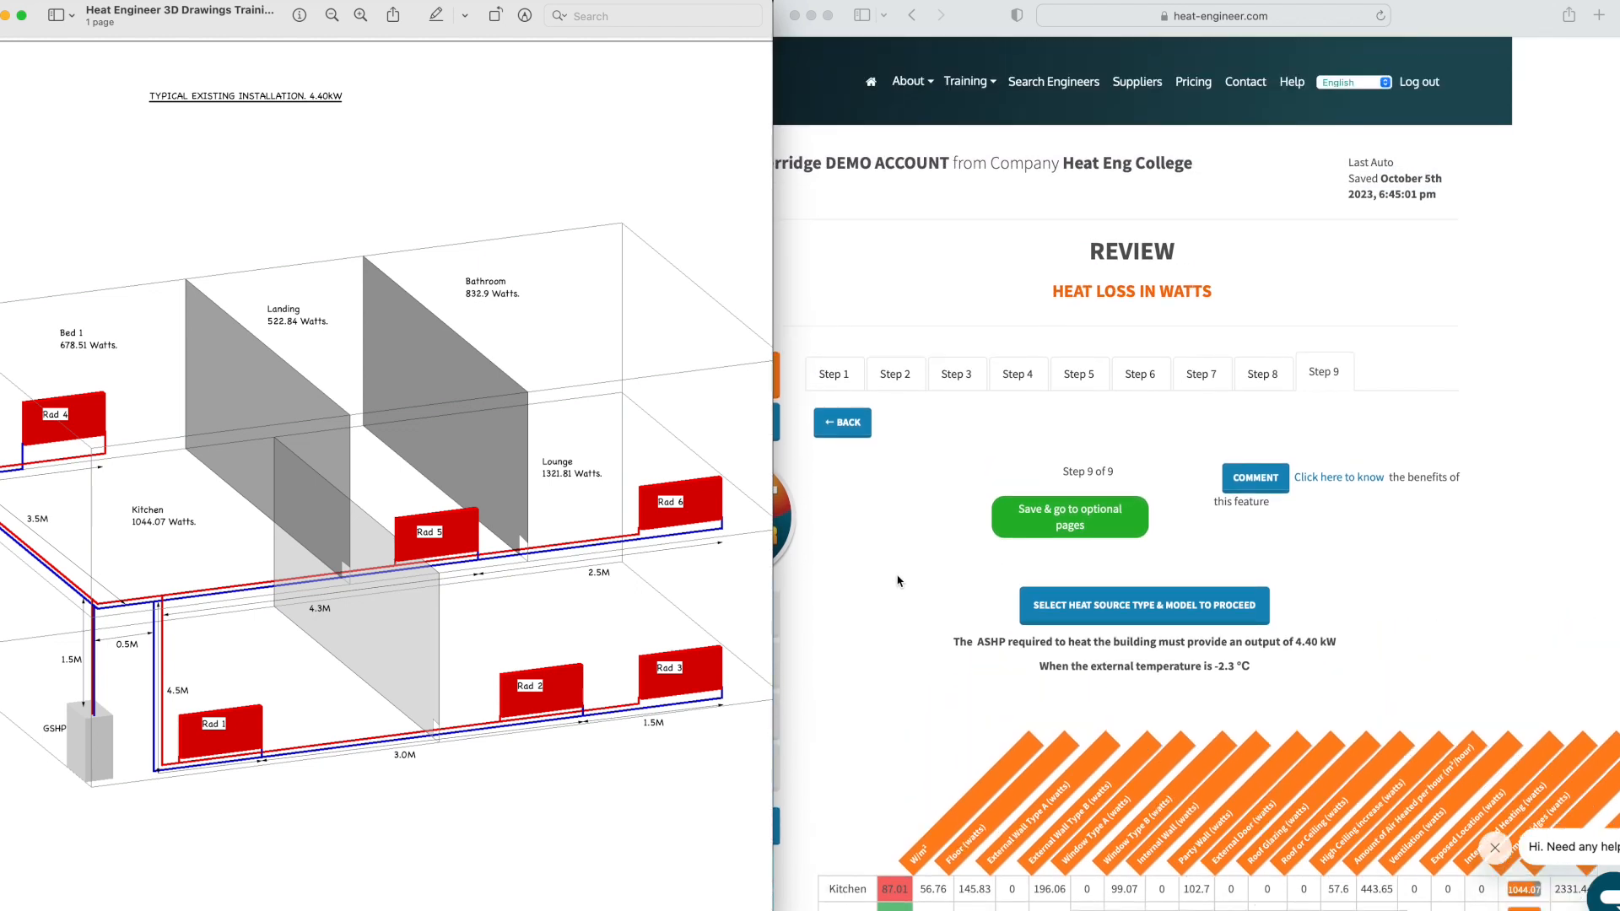
pyautogui.scroll(-2, 897, 581)
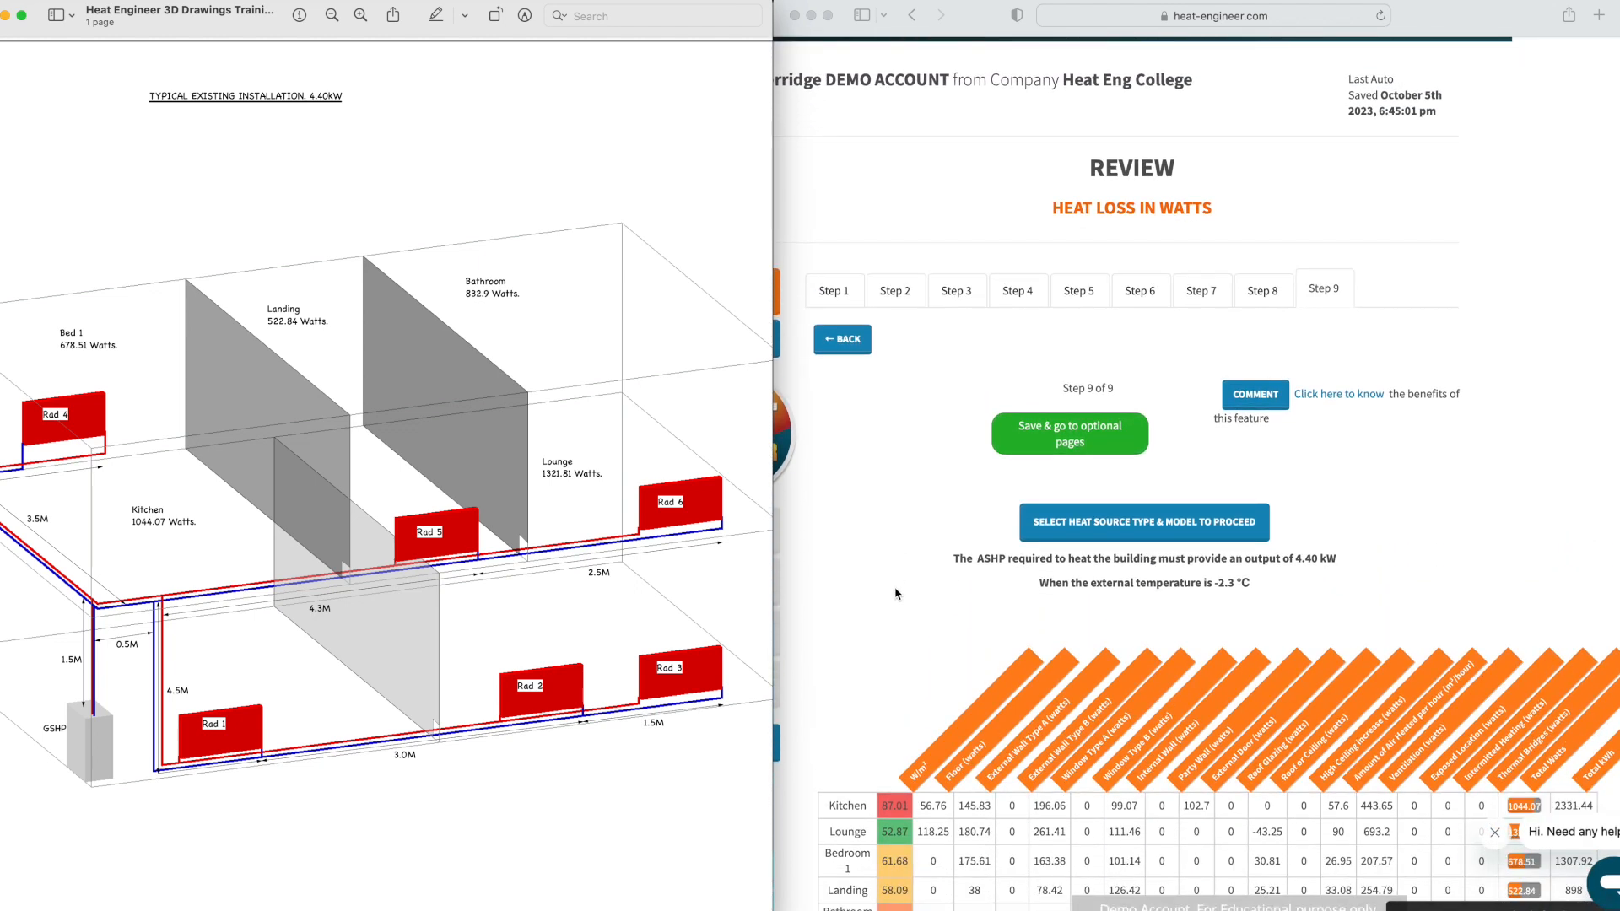
pyautogui.scroll(-1, 897, 593)
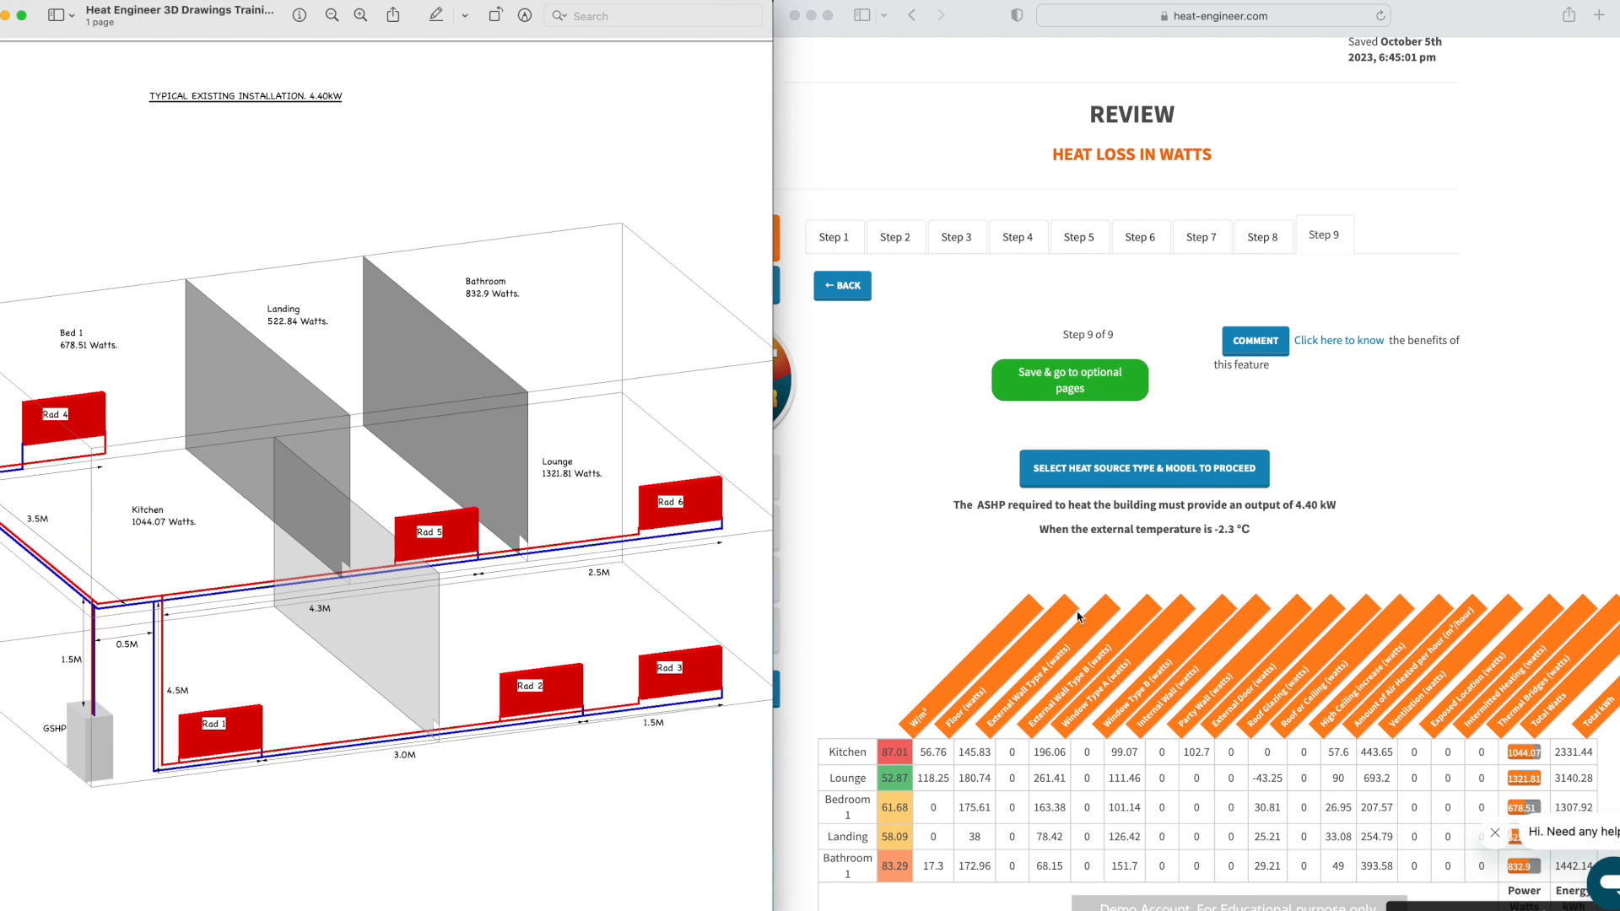
pyautogui.scroll(-2, 1073, 611)
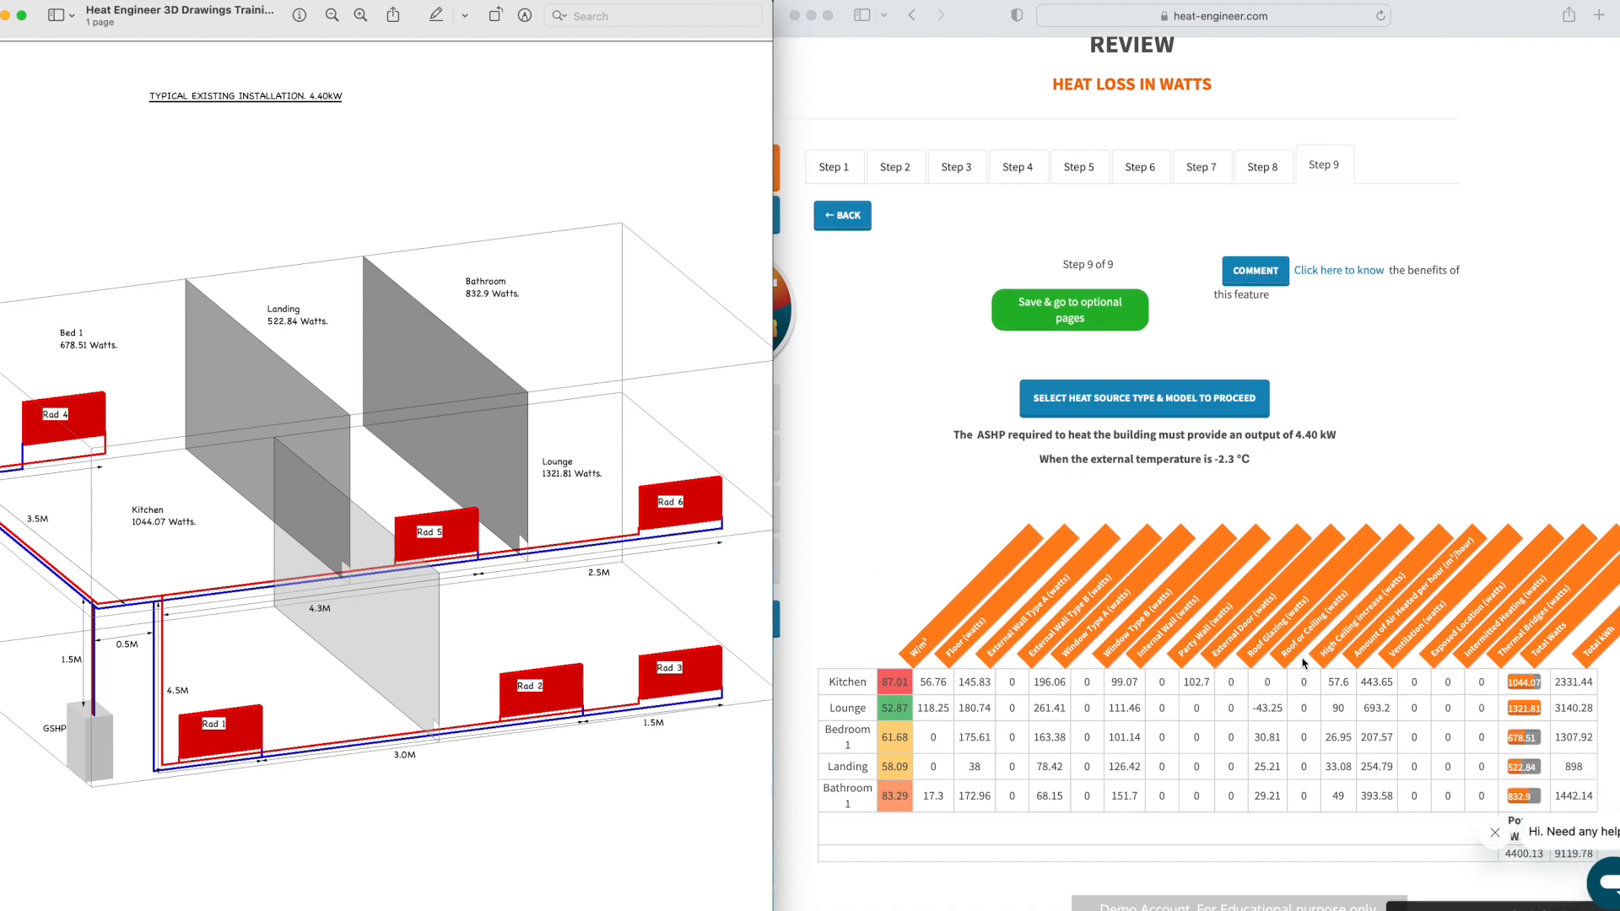
pyautogui.scroll(4, 1057, 504)
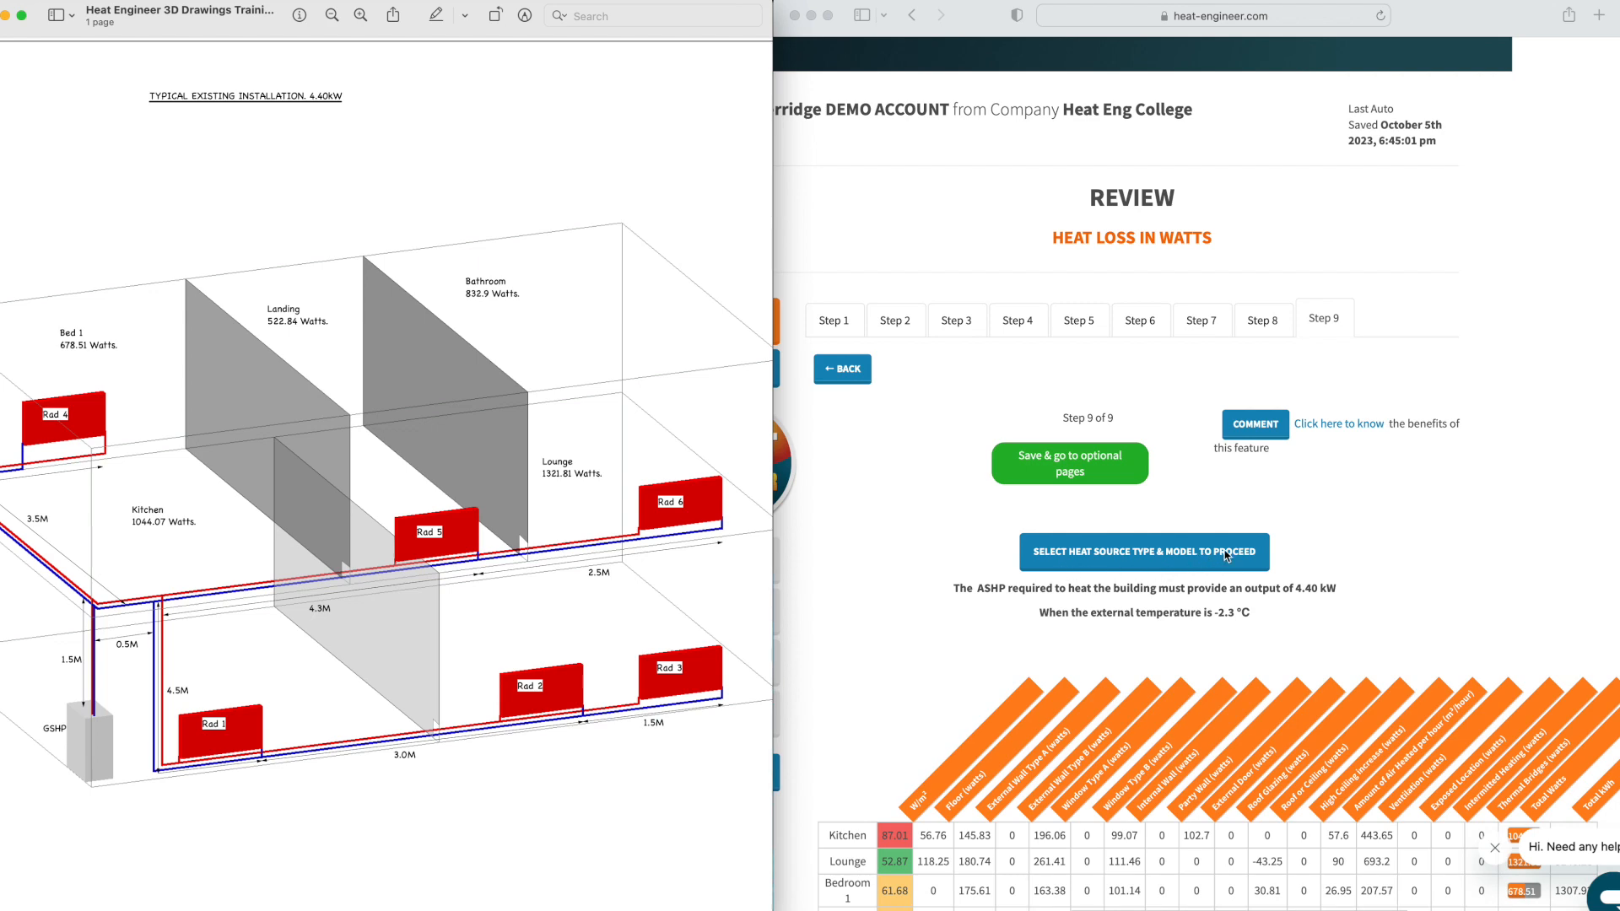
# Step: Open the heat source type and model selection and look through the available manufacturers, keeping Panasonic Heating & Cooling
pyautogui.click(1150, 556)
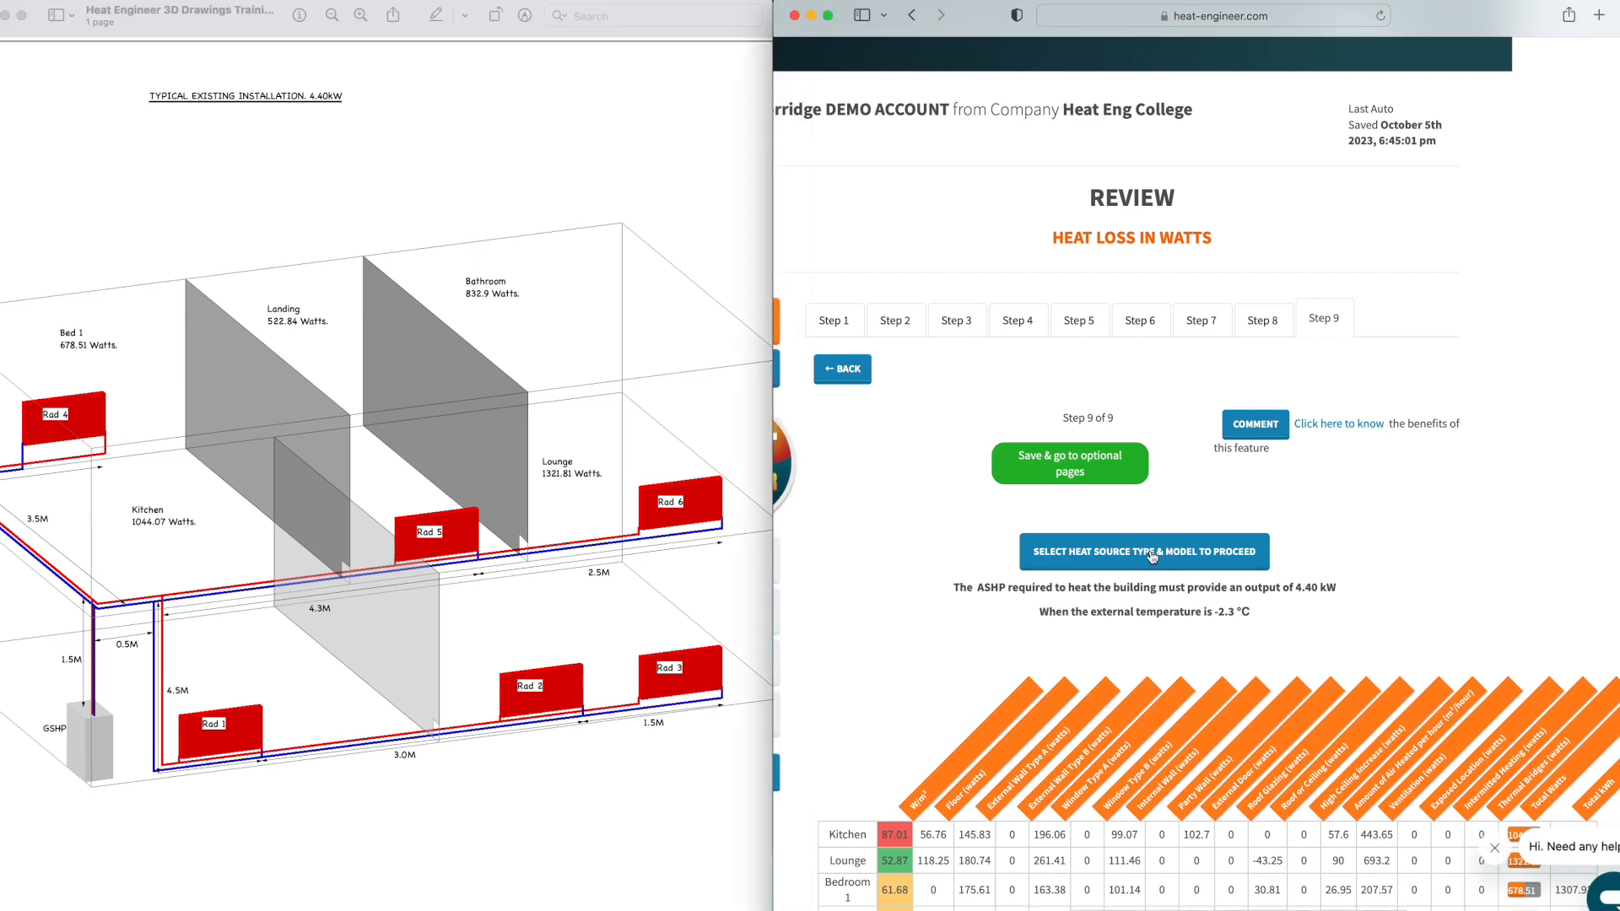
pyautogui.click(1149, 556)
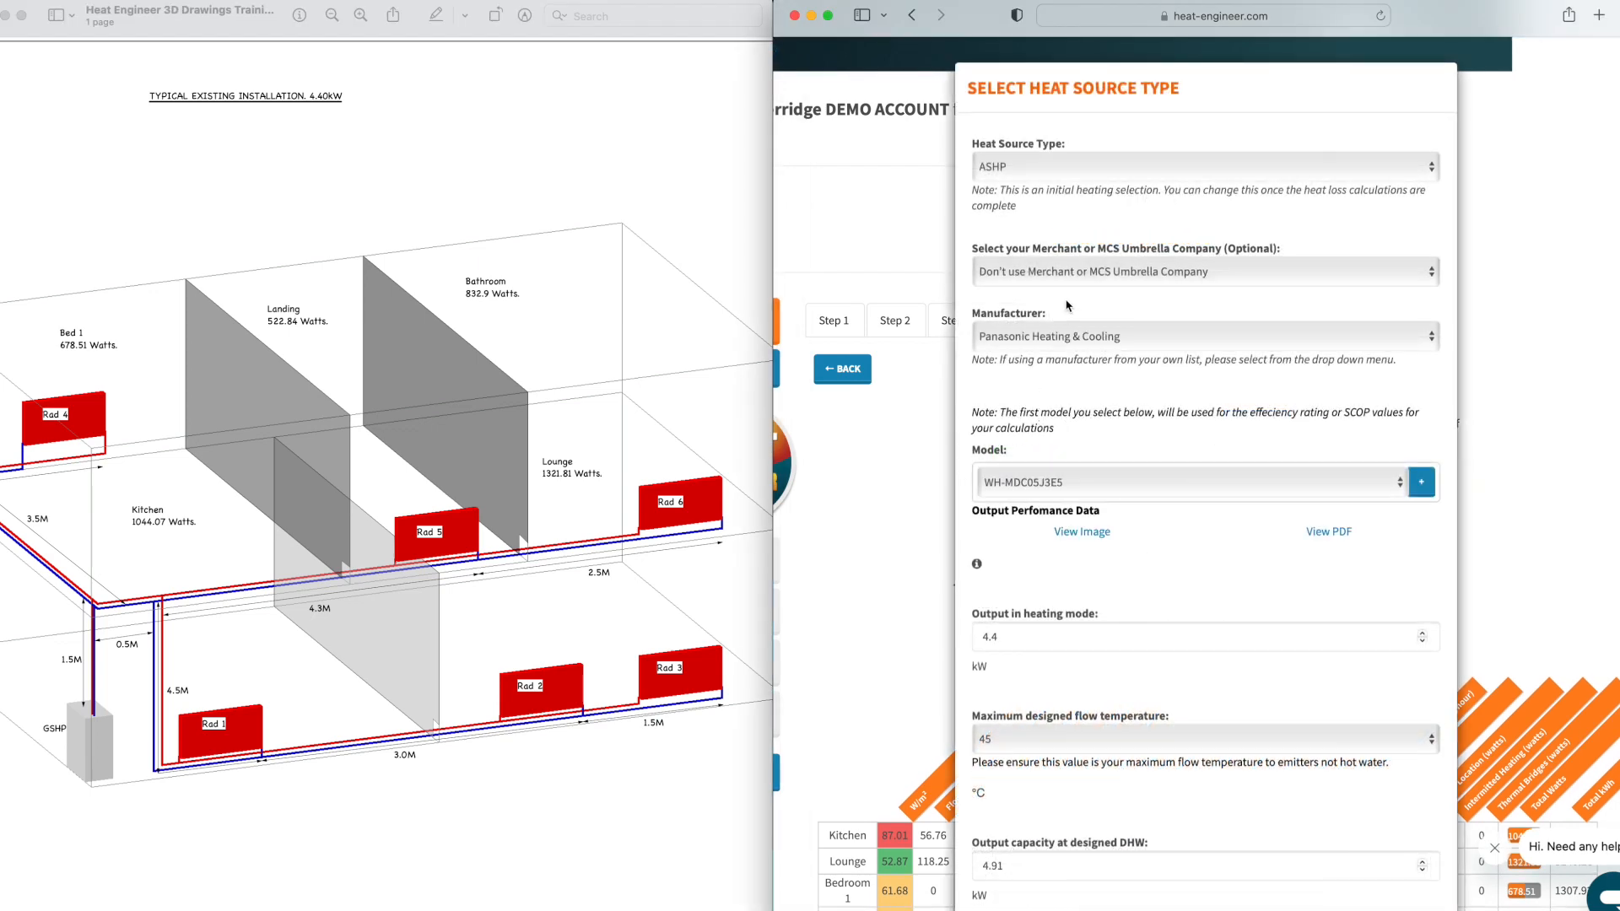
pyautogui.scroll(-4, 1104, 671)
pyautogui.scroll(4, 1103, 671)
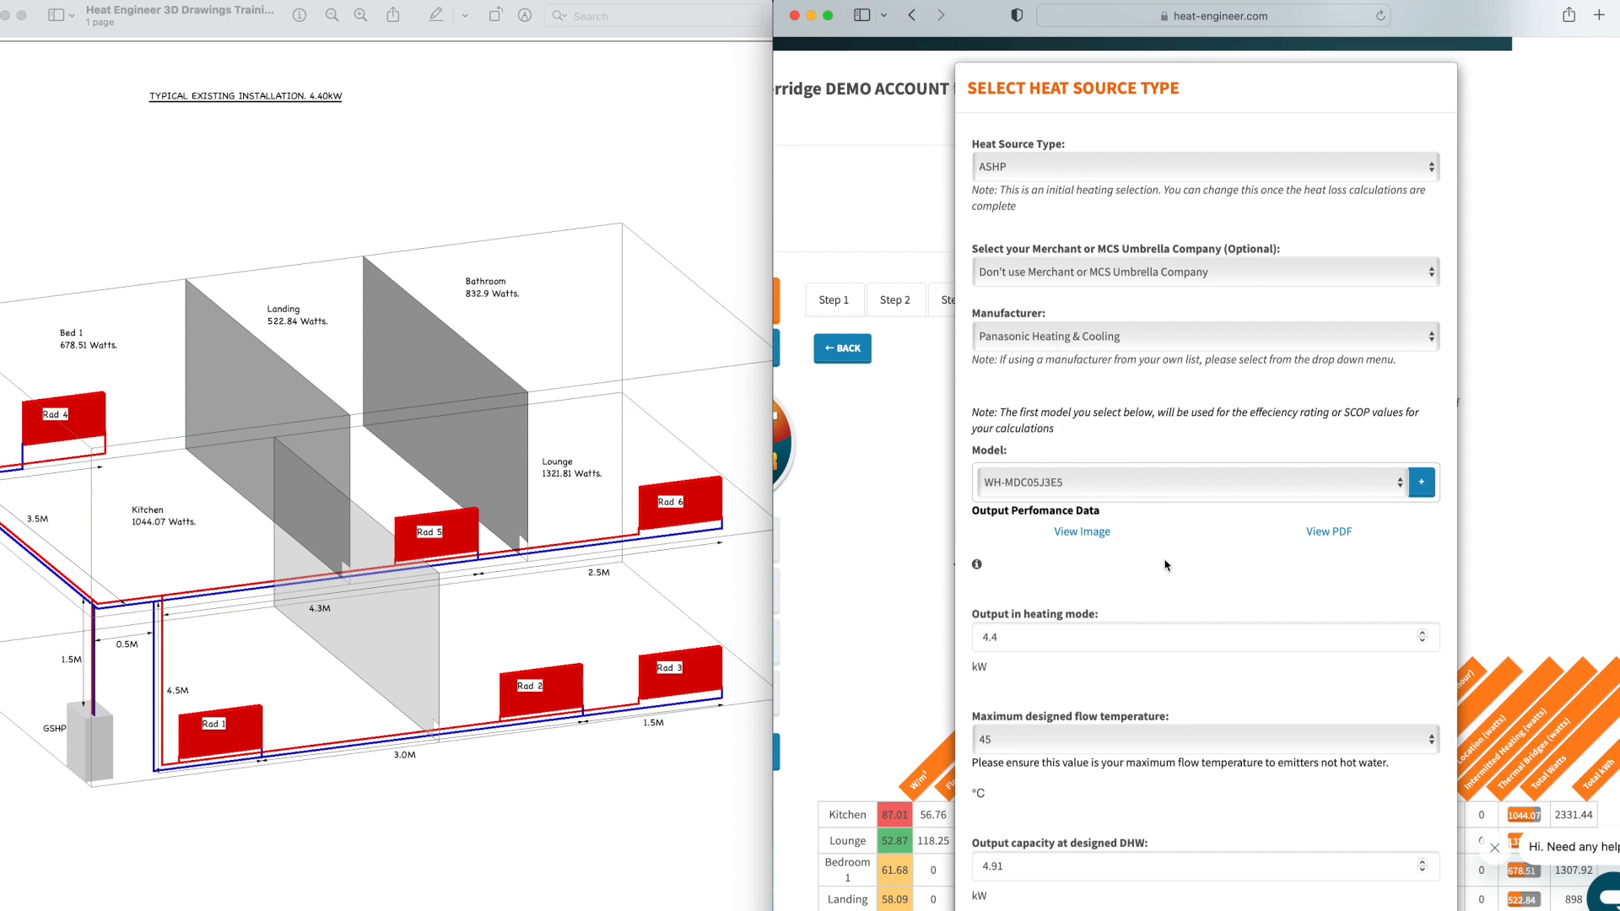
pyautogui.click(1181, 337)
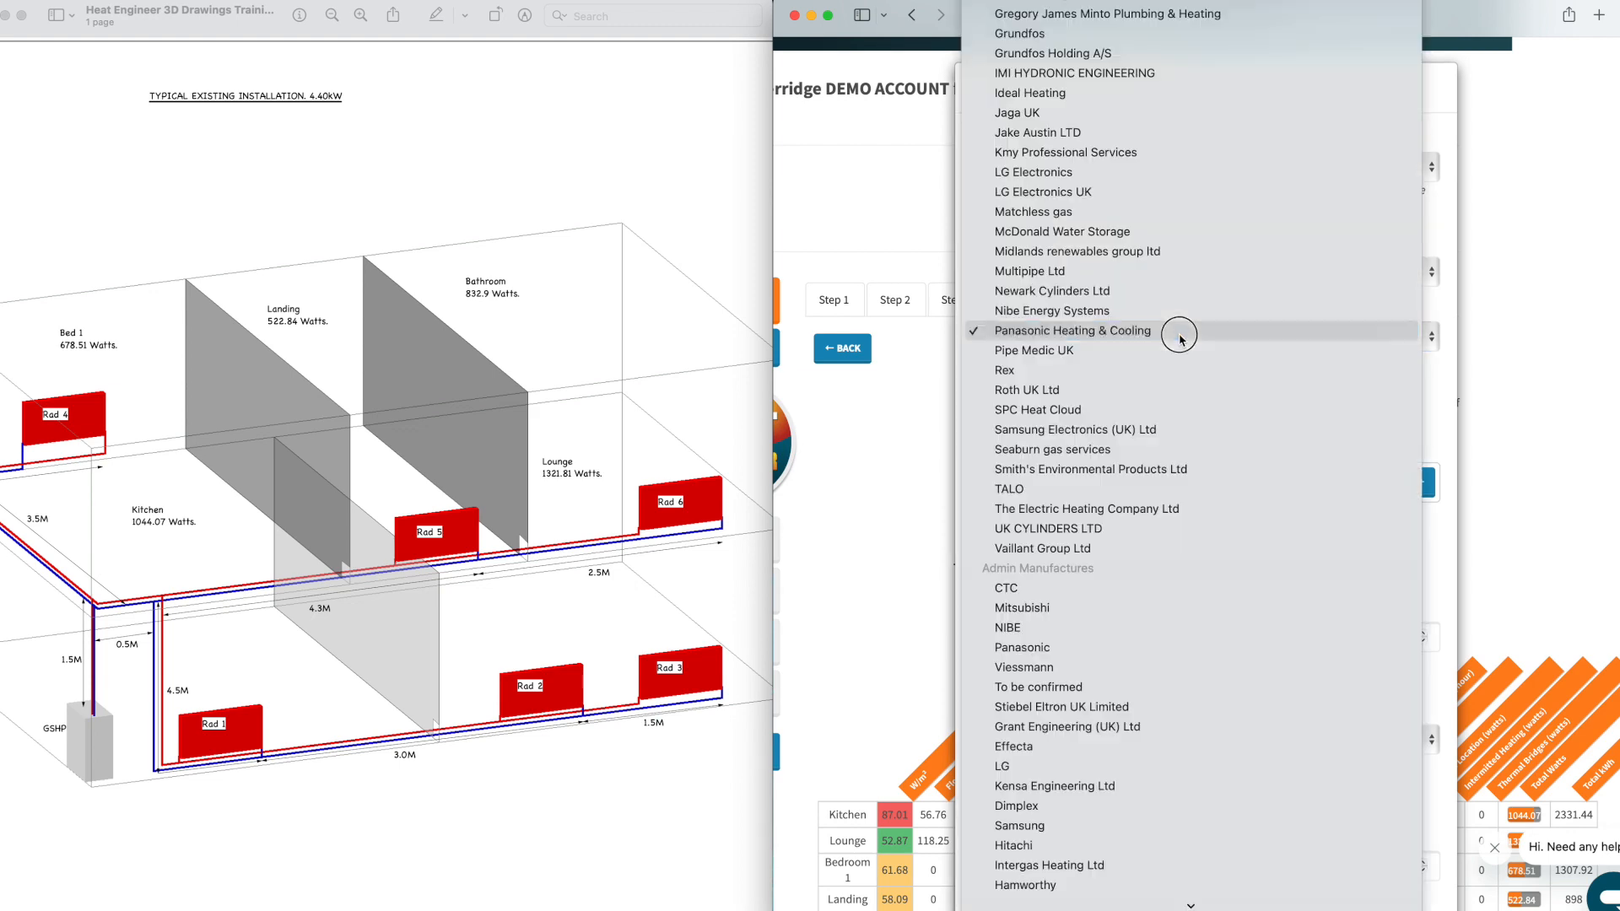
pyautogui.scroll(-1, 1125, 568)
pyautogui.scroll(10, 1124, 545)
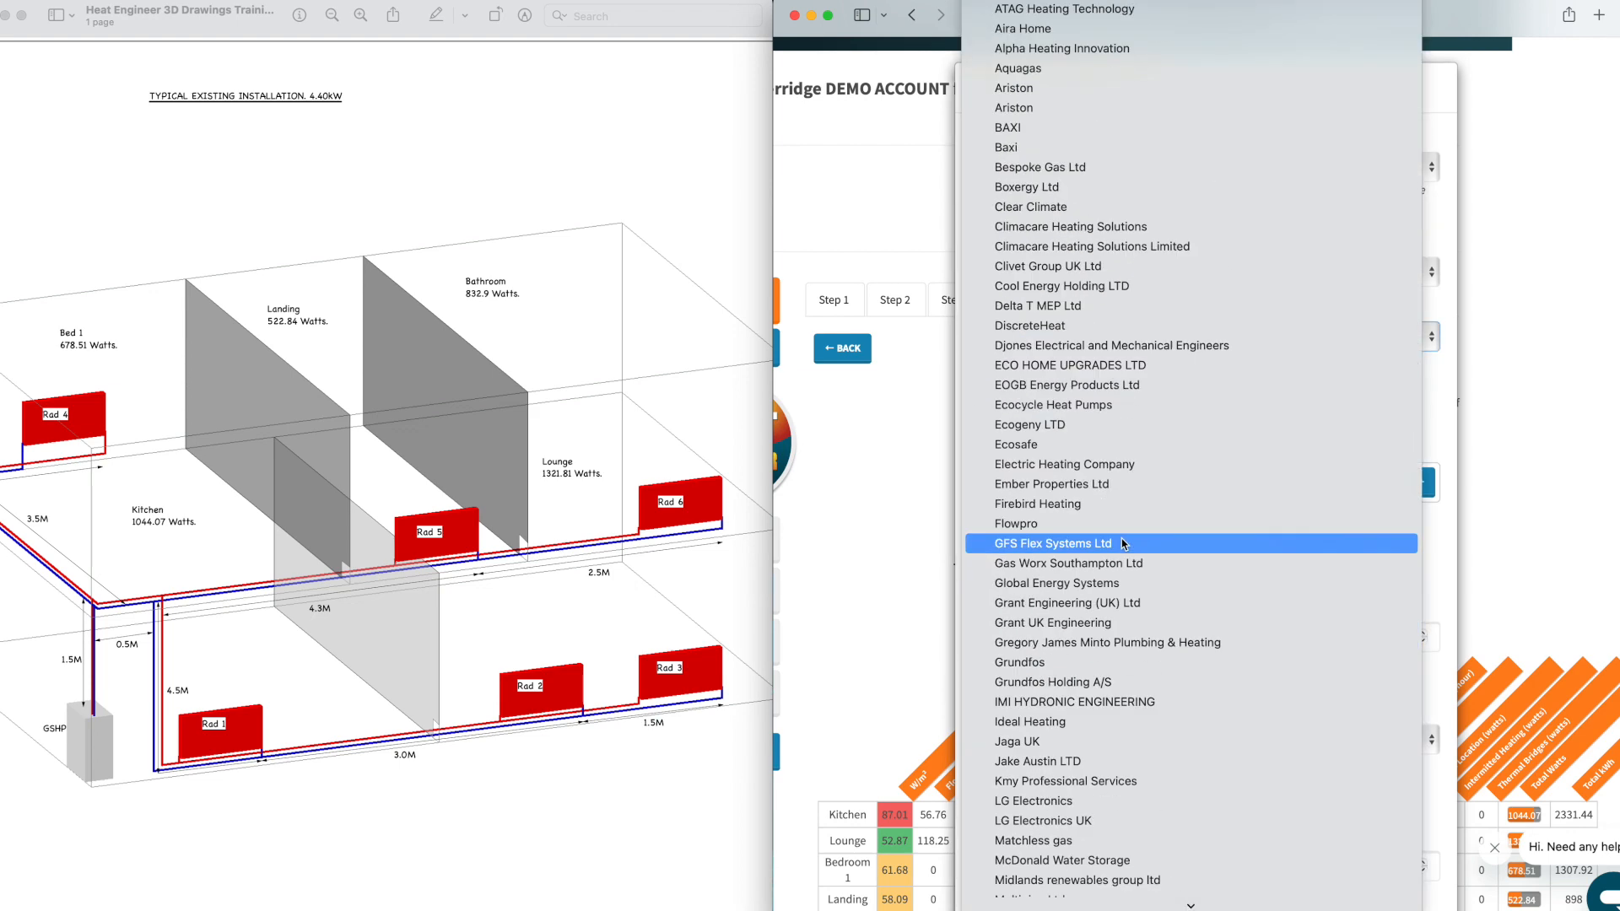
pyautogui.scroll(-10, 1124, 544)
pyautogui.scroll(8, 1124, 544)
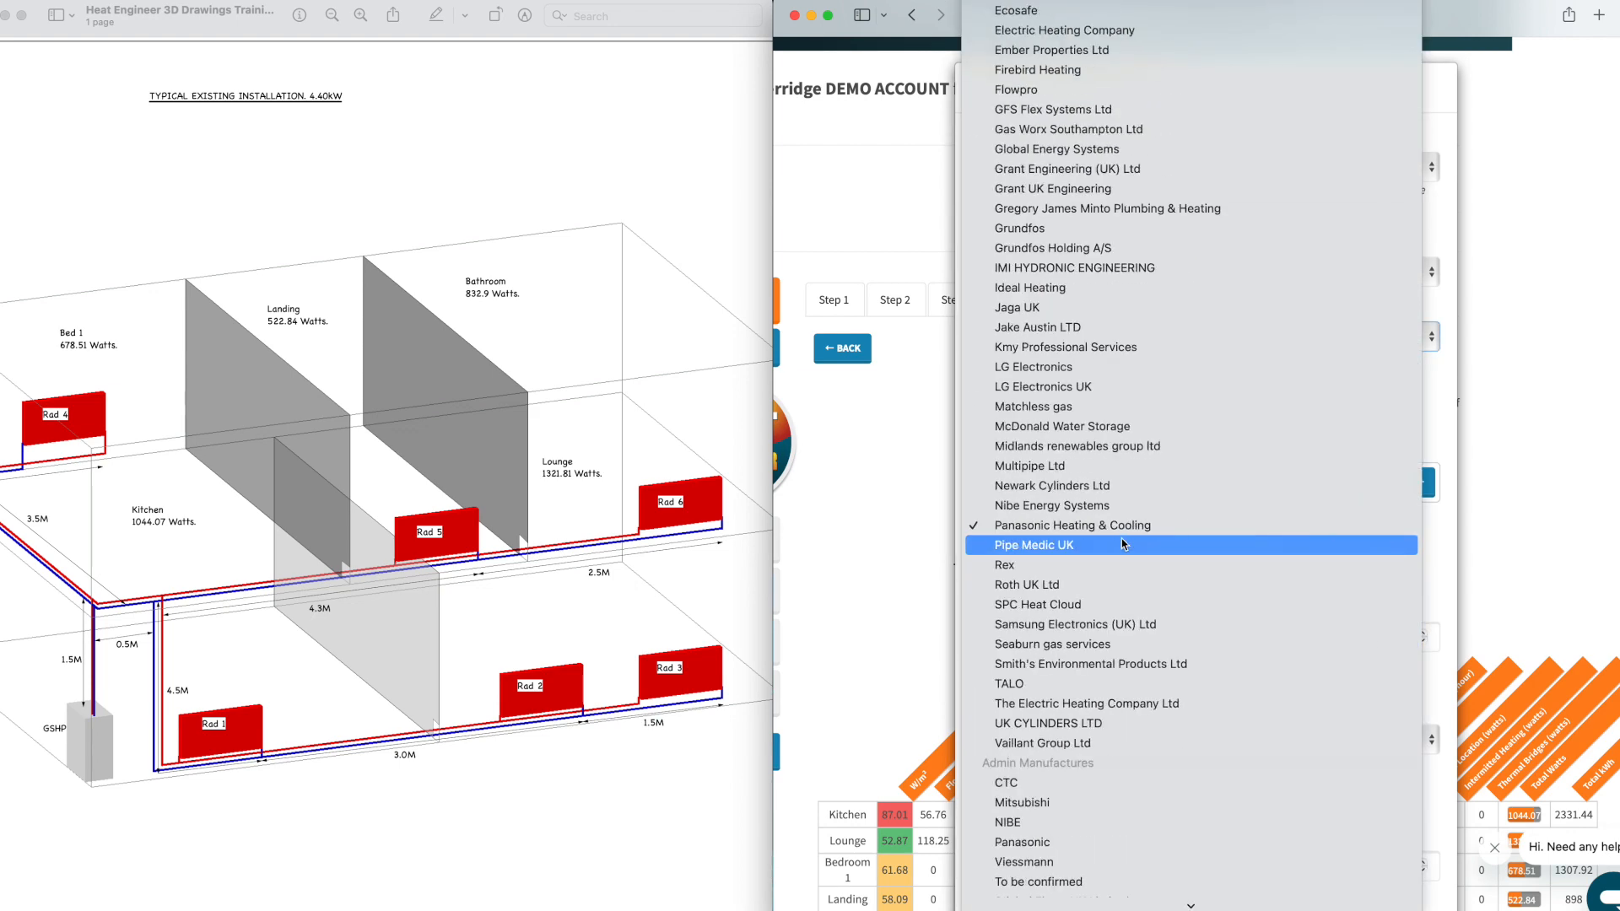
pyautogui.click(932, 497)
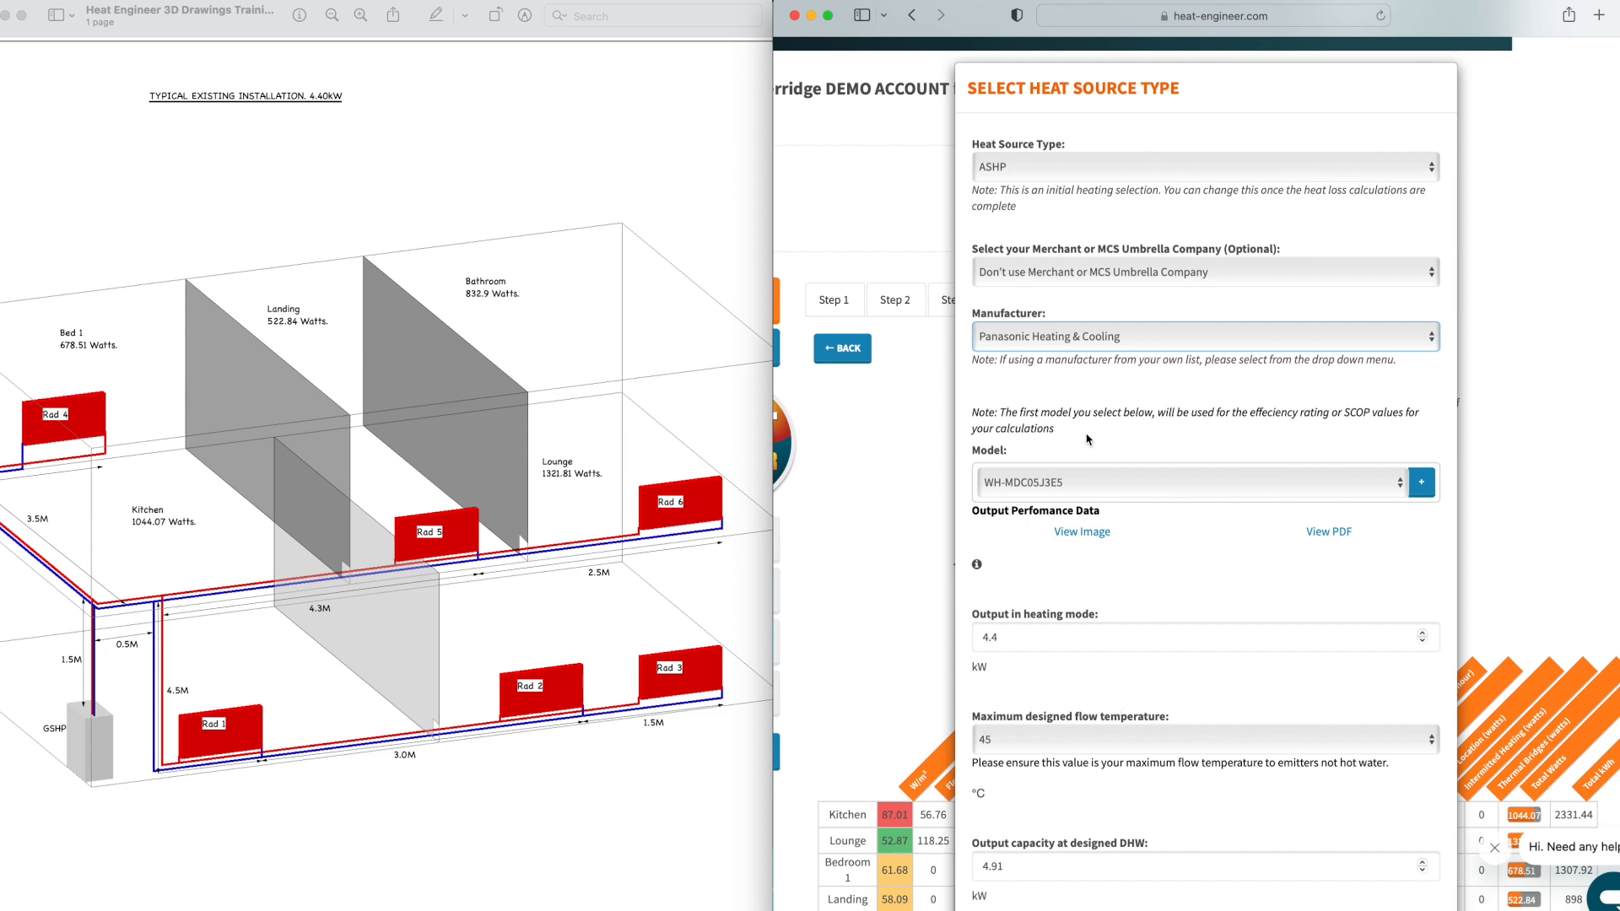
# Step: Check the Panasonic model list and the WH-MDC05J3E5 product image, and cancel the heat source selection
pyautogui.click(1129, 481)
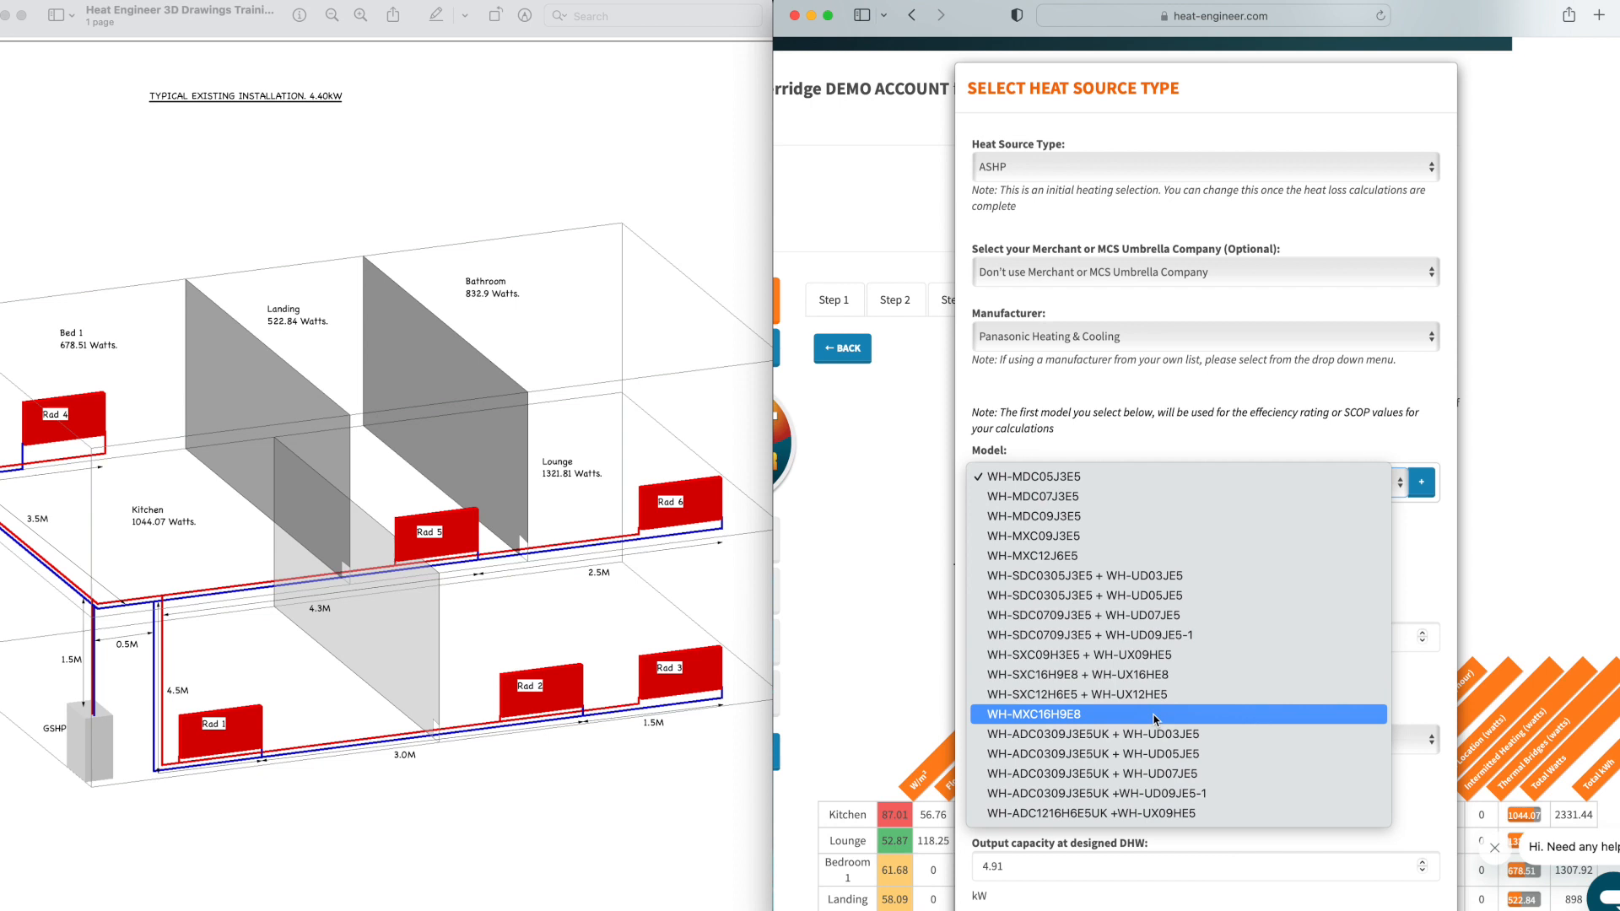
pyautogui.click(1094, 455)
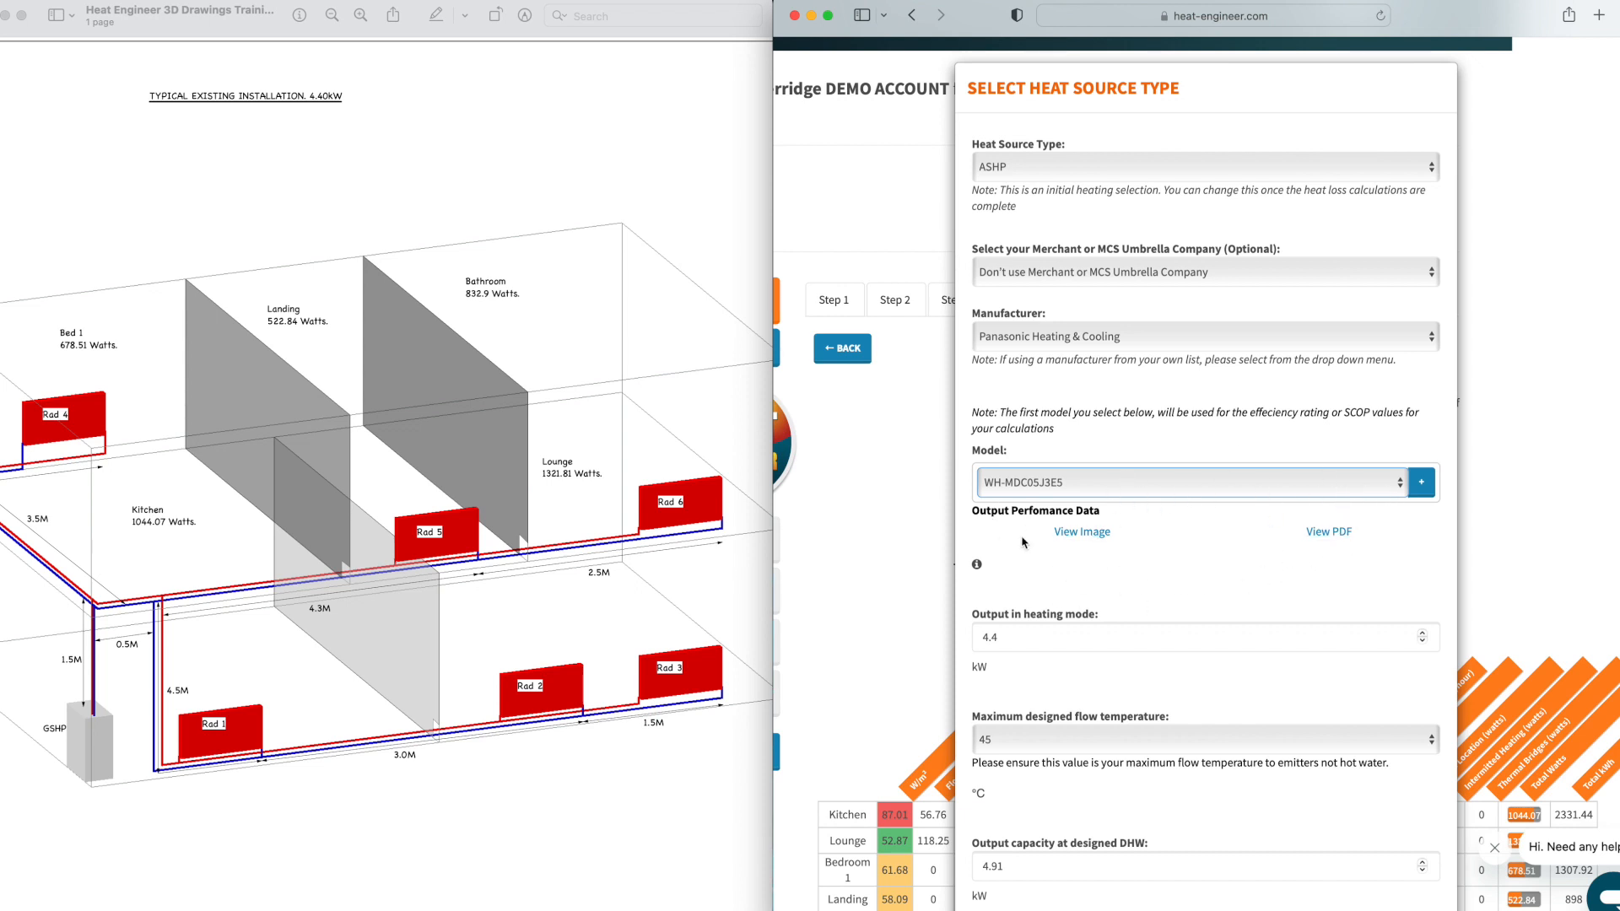
pyautogui.click(1081, 535)
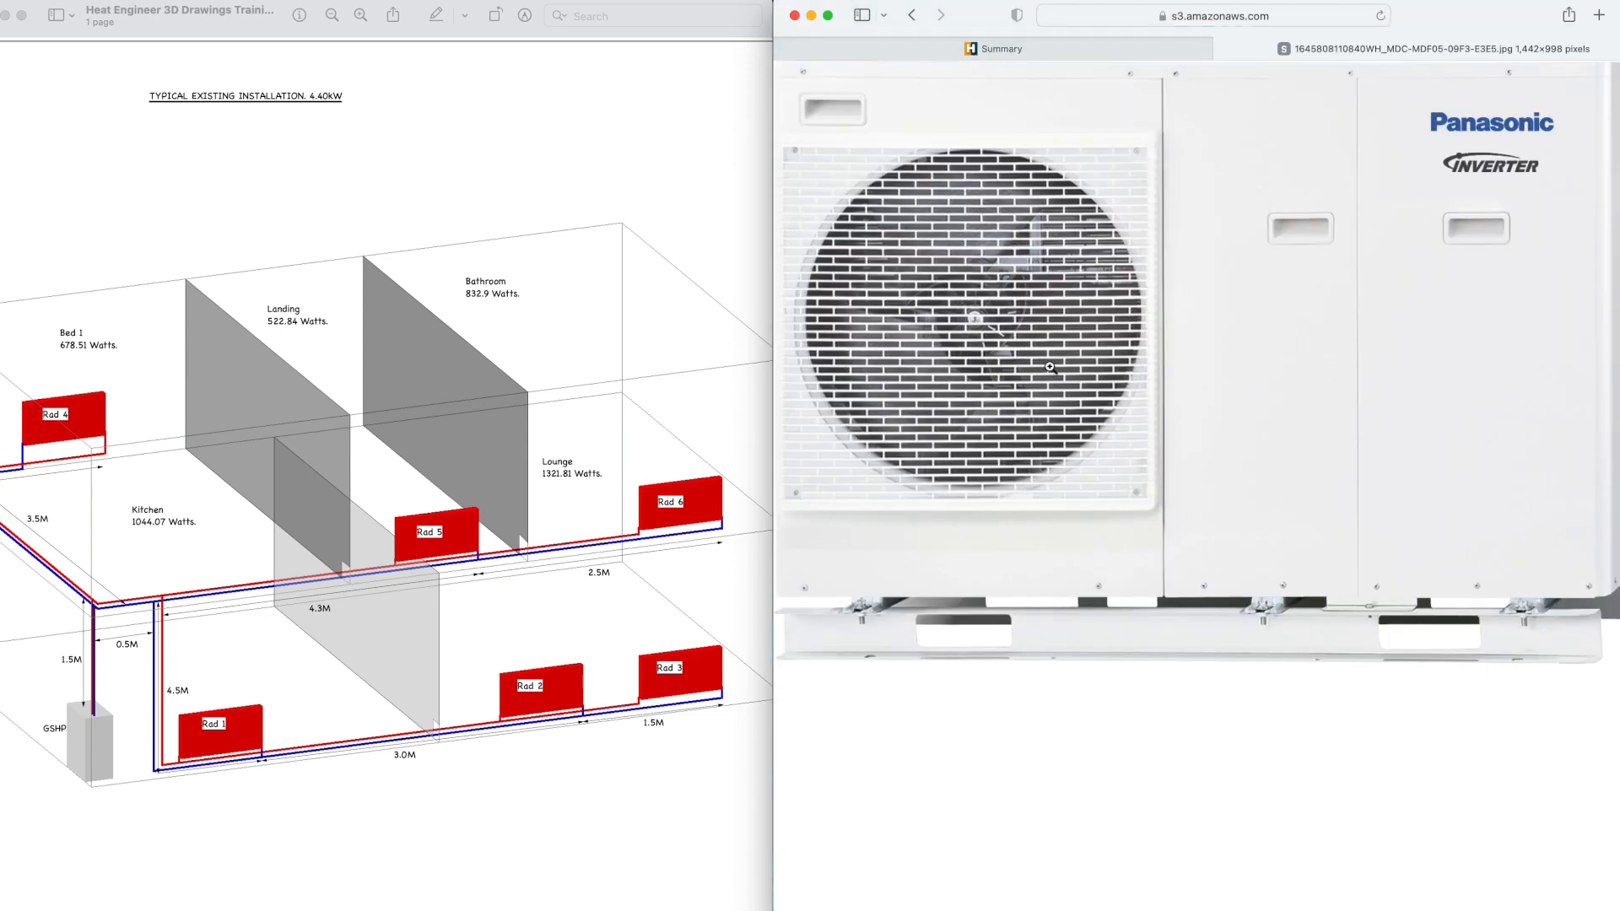
pyautogui.click(1223, 49)
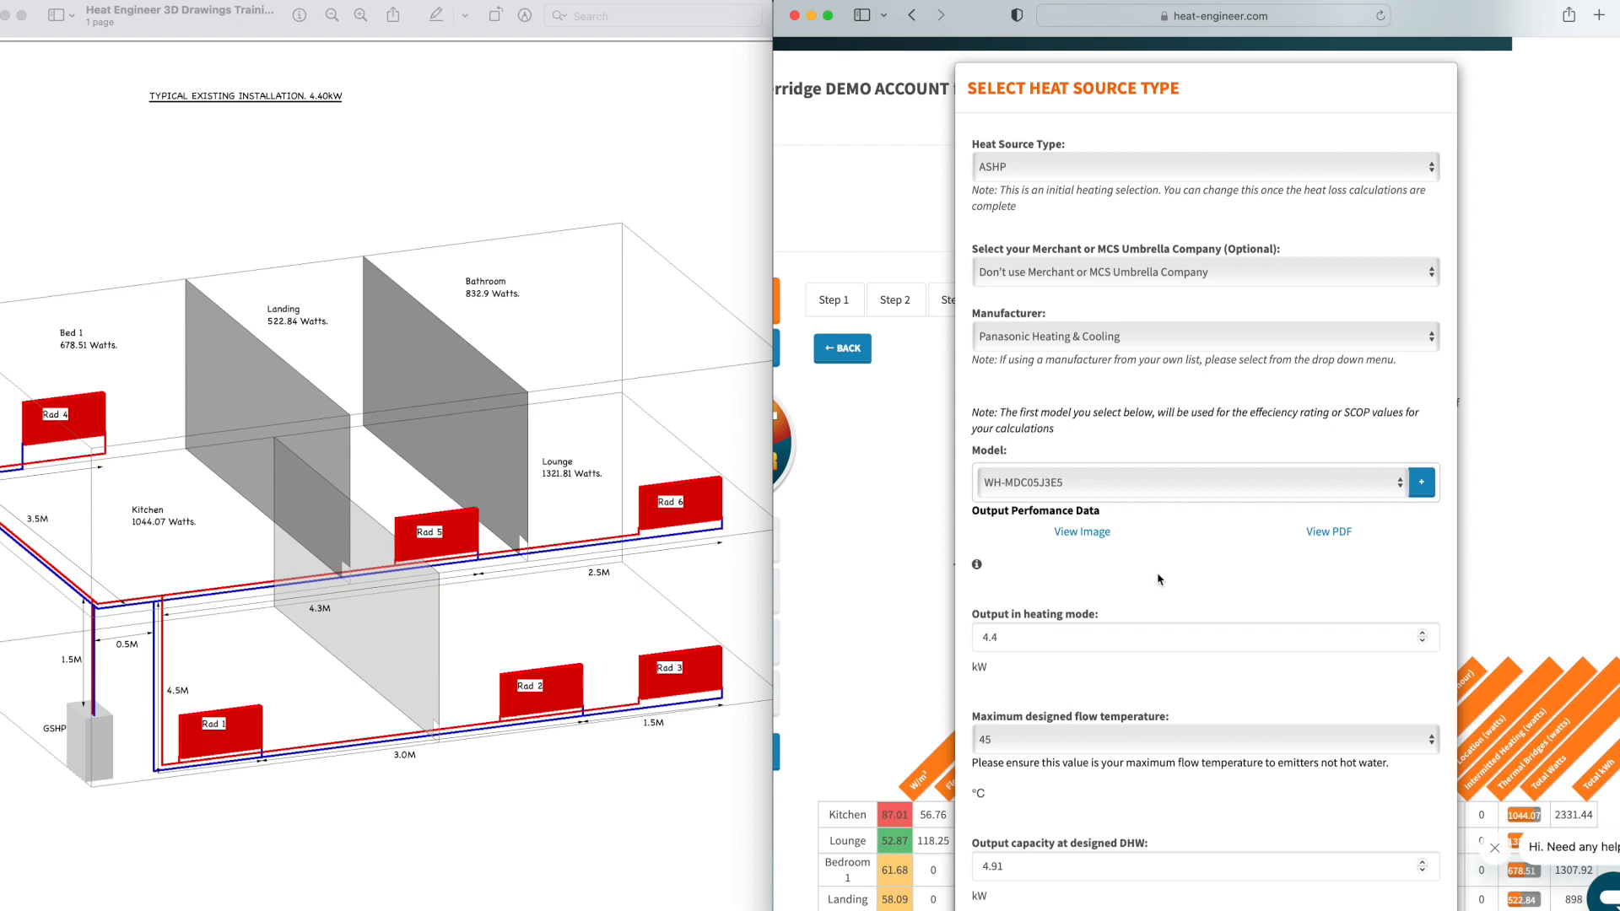
pyautogui.scroll(-4, 1177, 582)
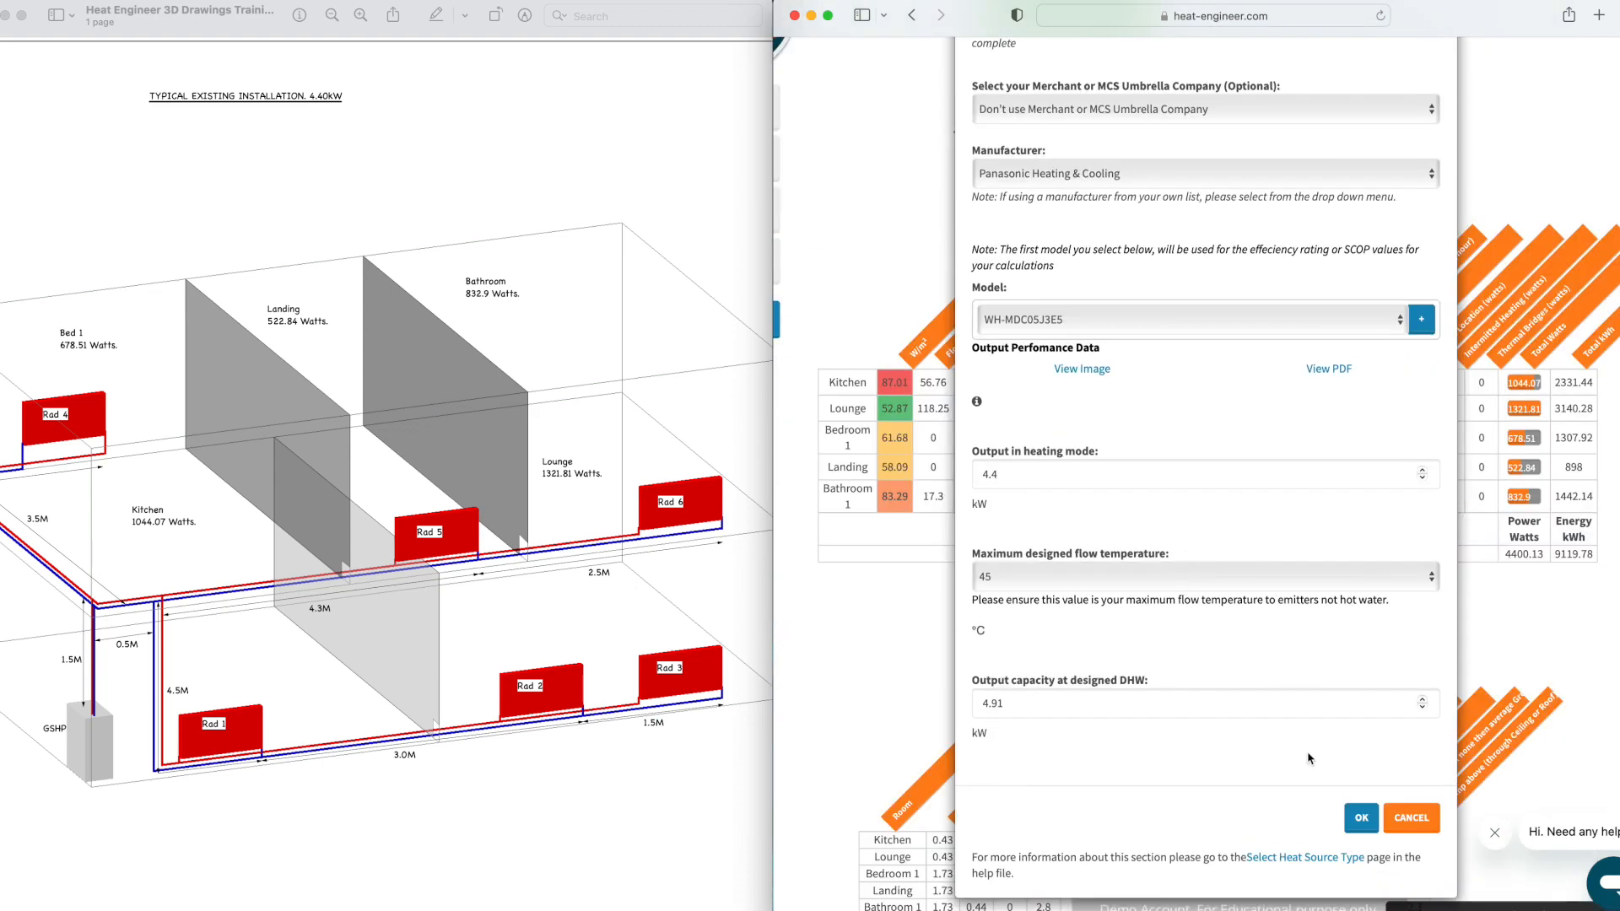
pyautogui.click(1408, 819)
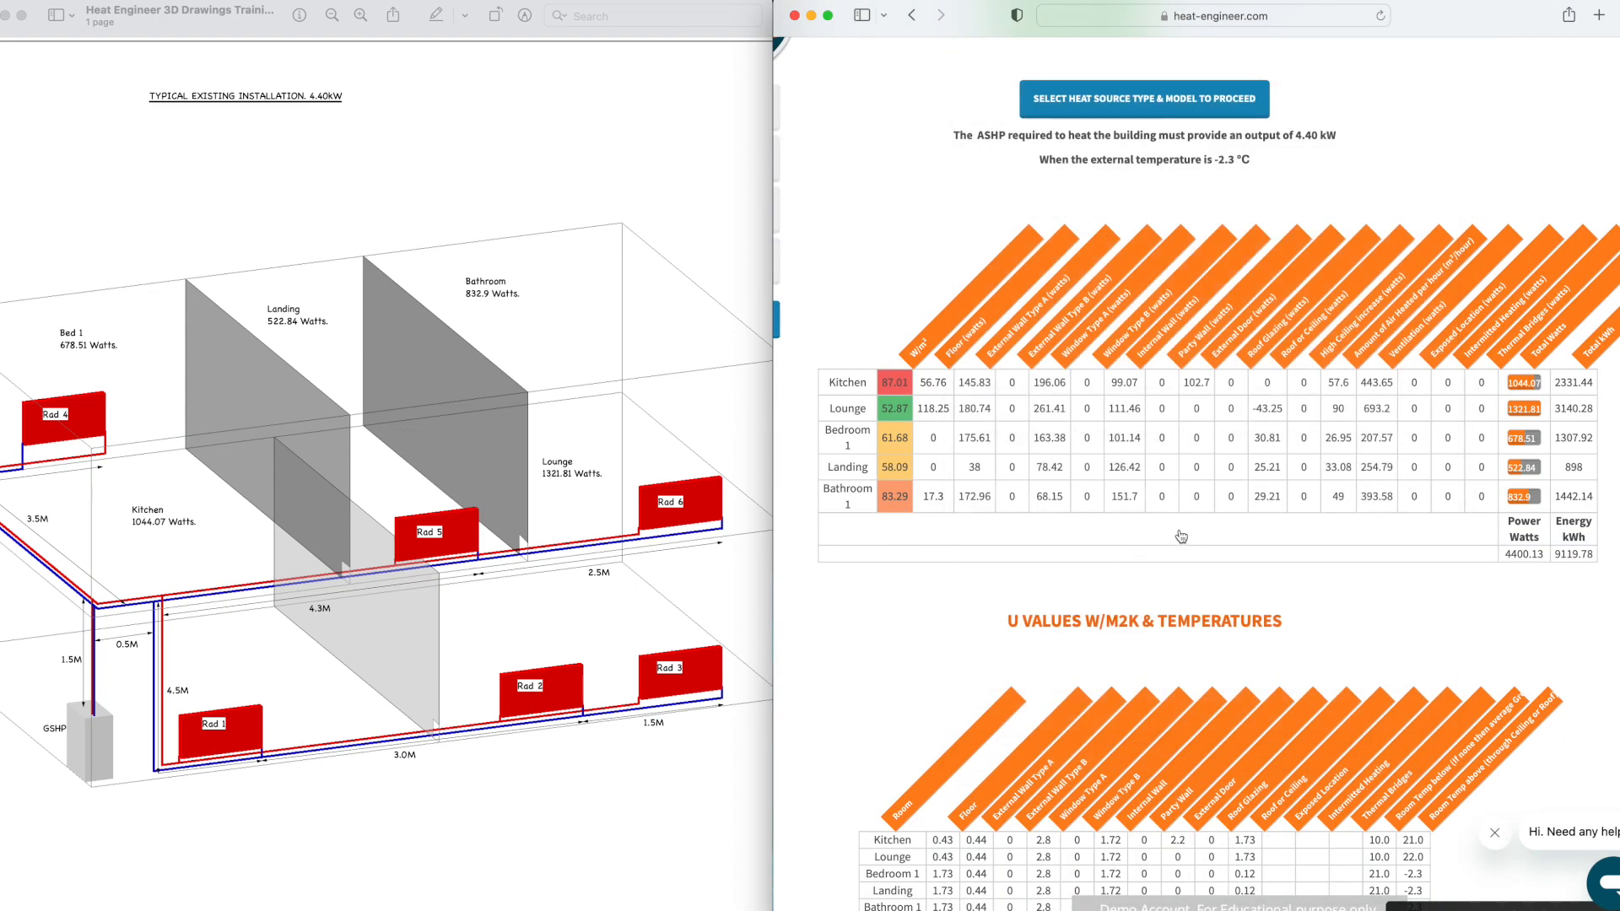
# Step: Reopen the heat source selection and examine the WH-MDC05J3E5 output capacity PDF for -2 °C ambient and 45 °C flow
pyautogui.scroll(2, 1198, 473)
pyautogui.scroll(2, 1232, 287)
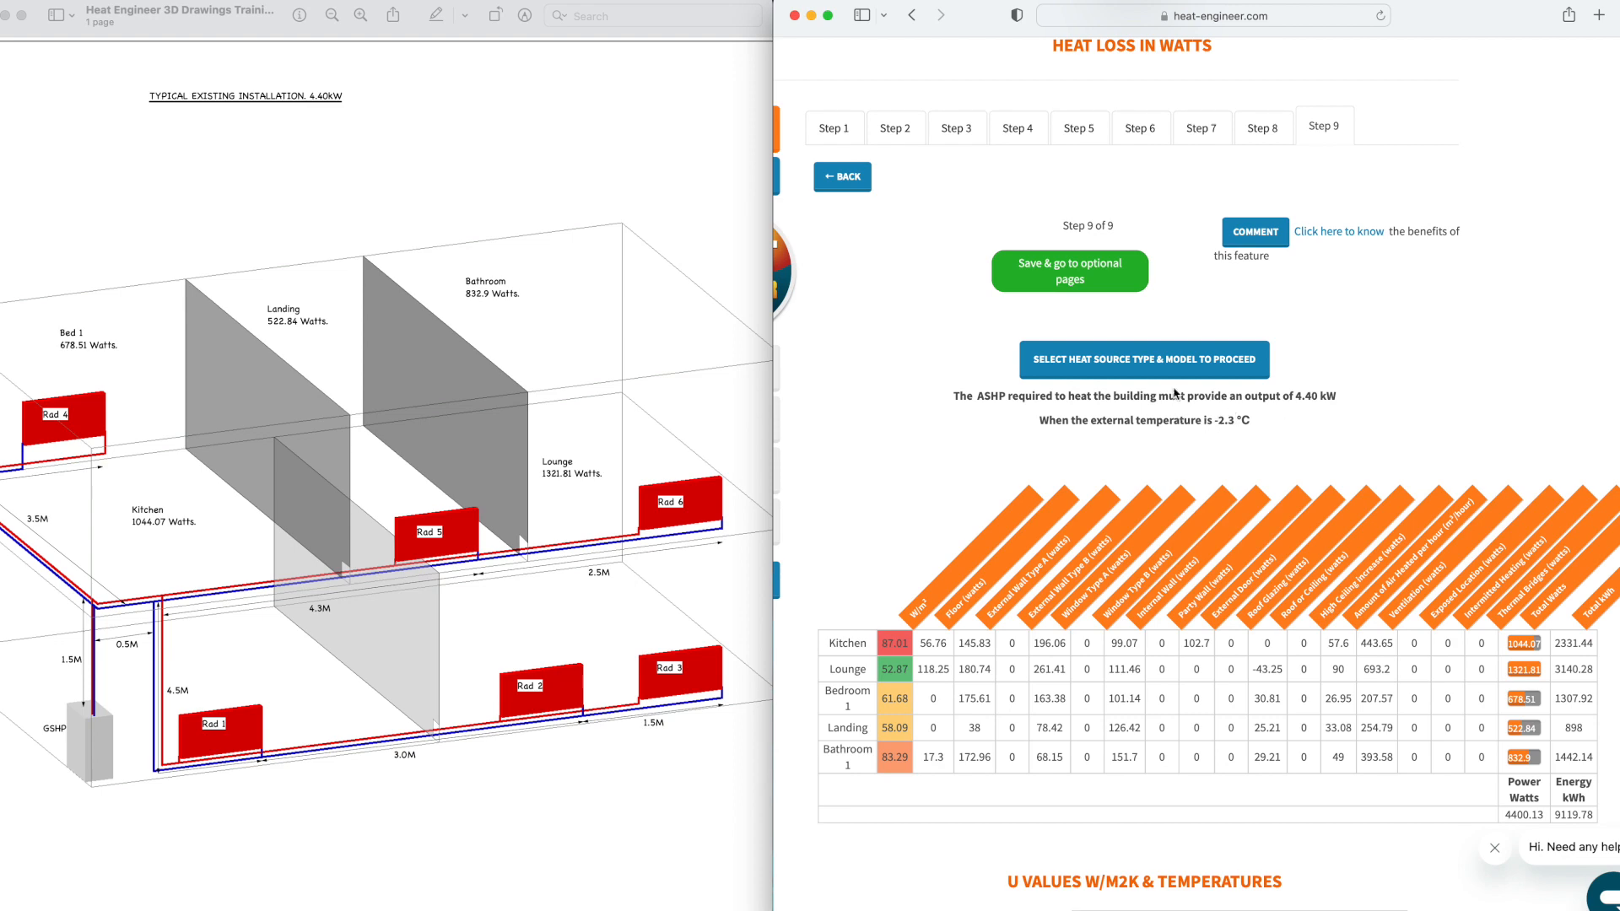
pyautogui.click(1157, 364)
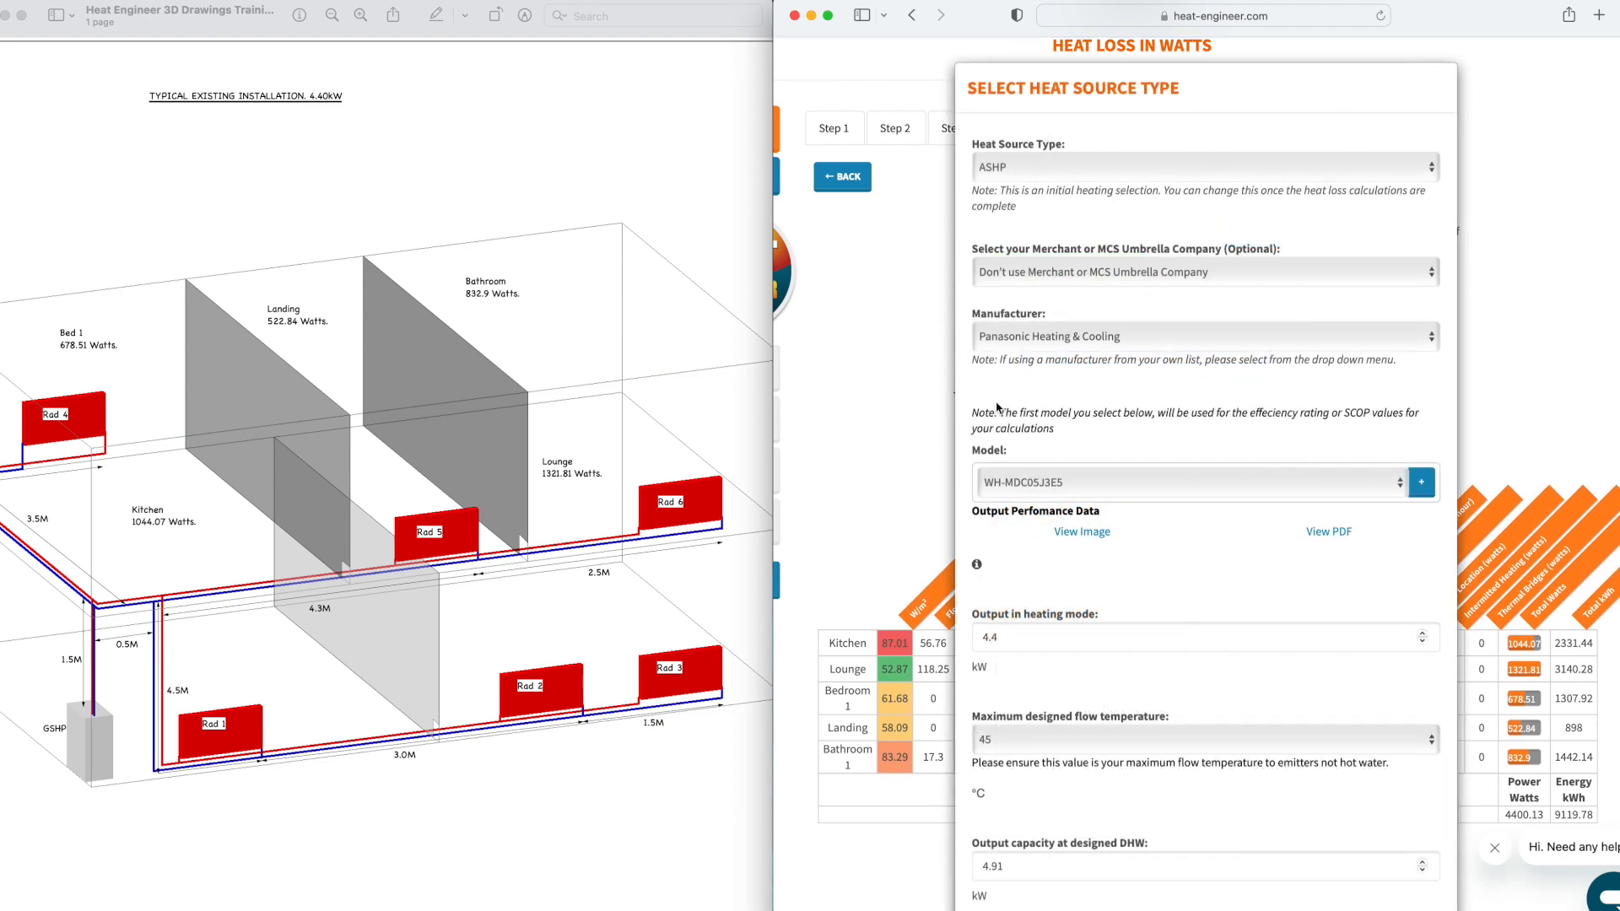
pyautogui.scroll(-2, 1058, 501)
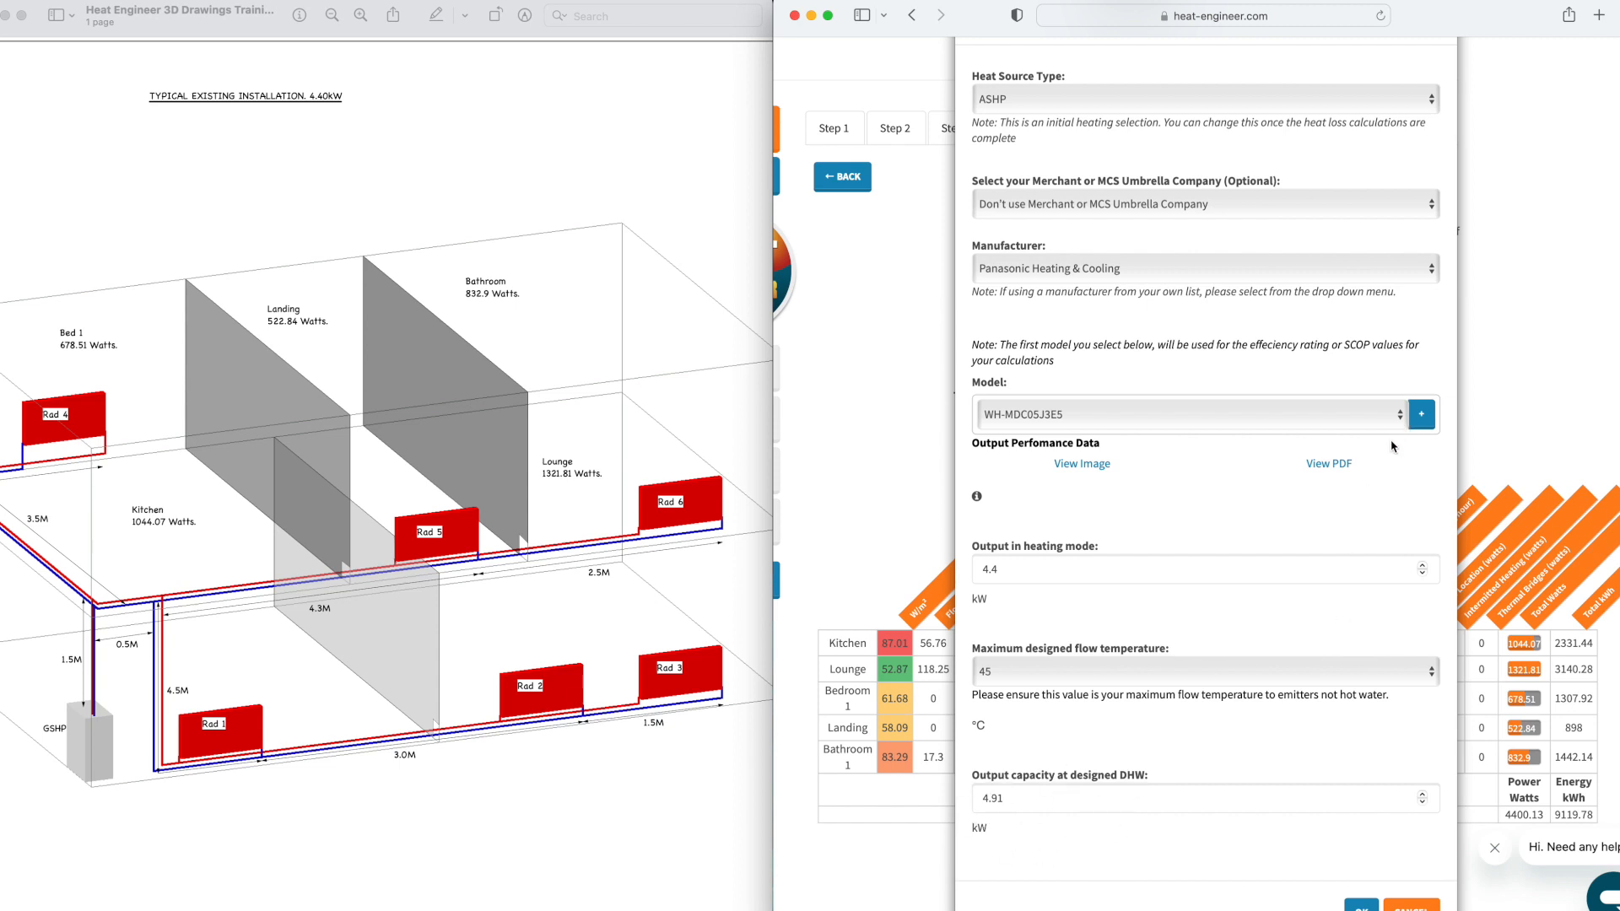
pyautogui.click(1331, 469)
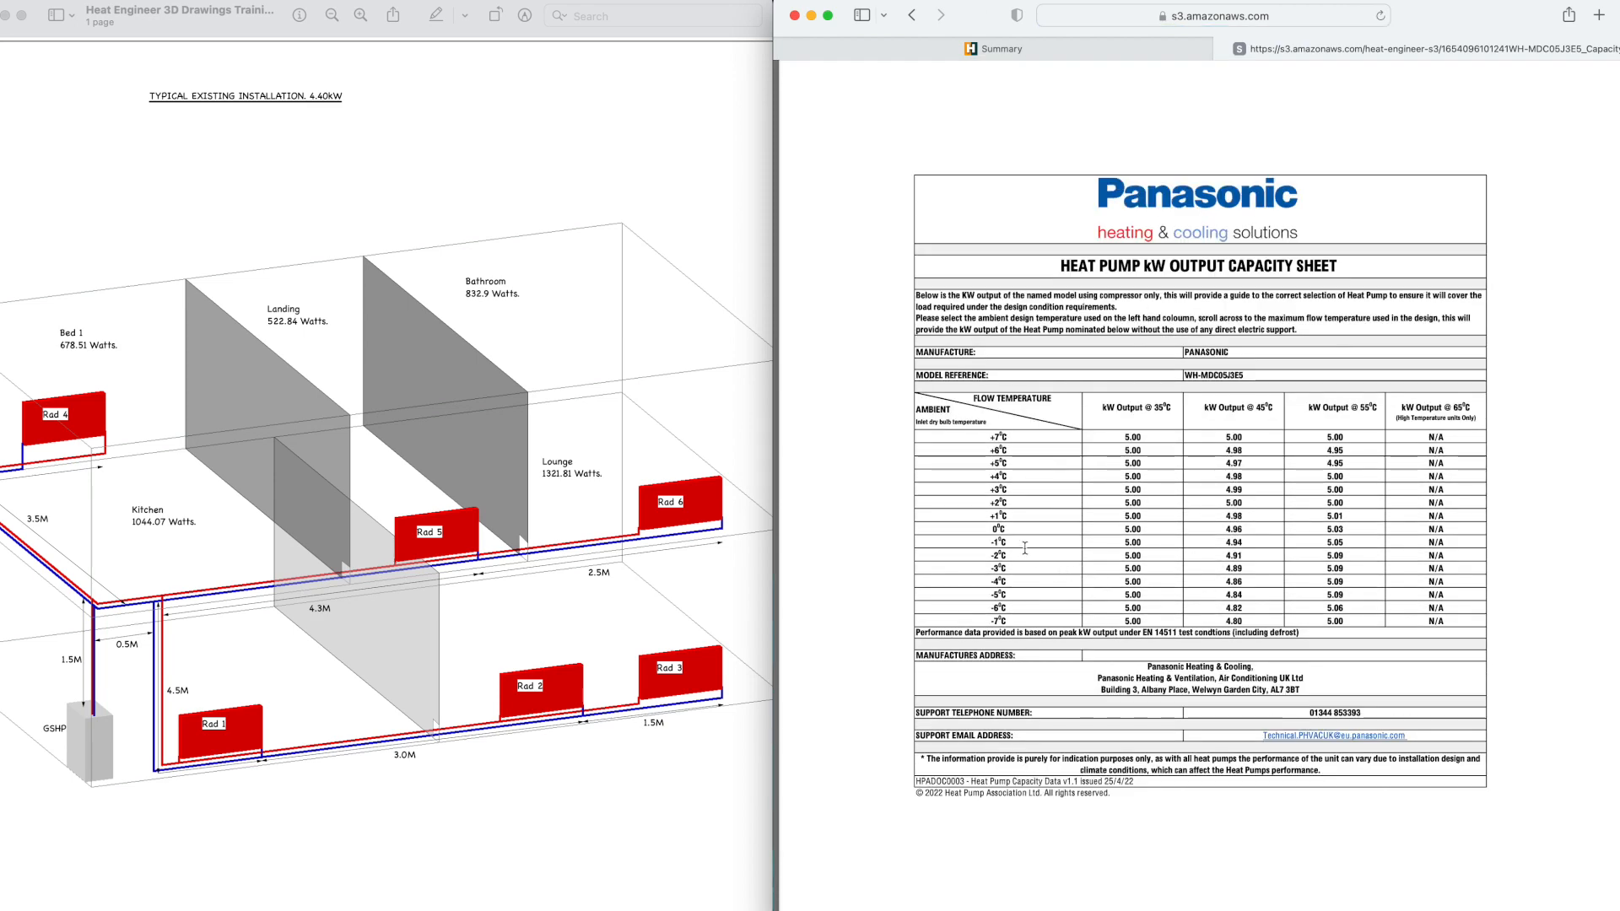
pyautogui.scroll(5, 1025, 548)
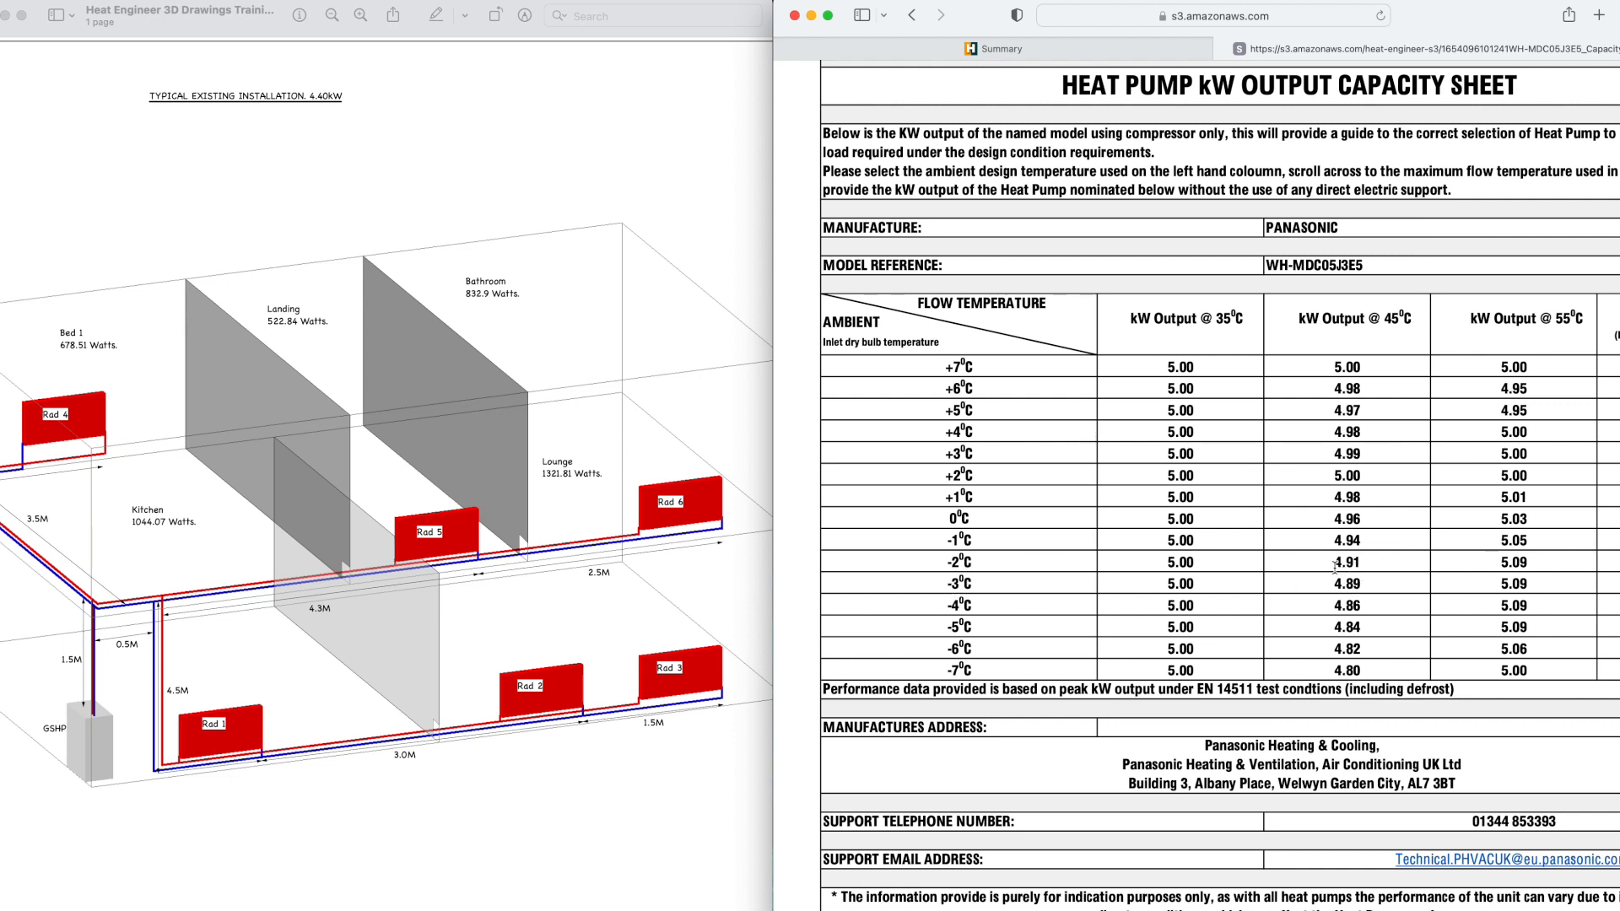
pyautogui.scroll(-5, 1344, 552)
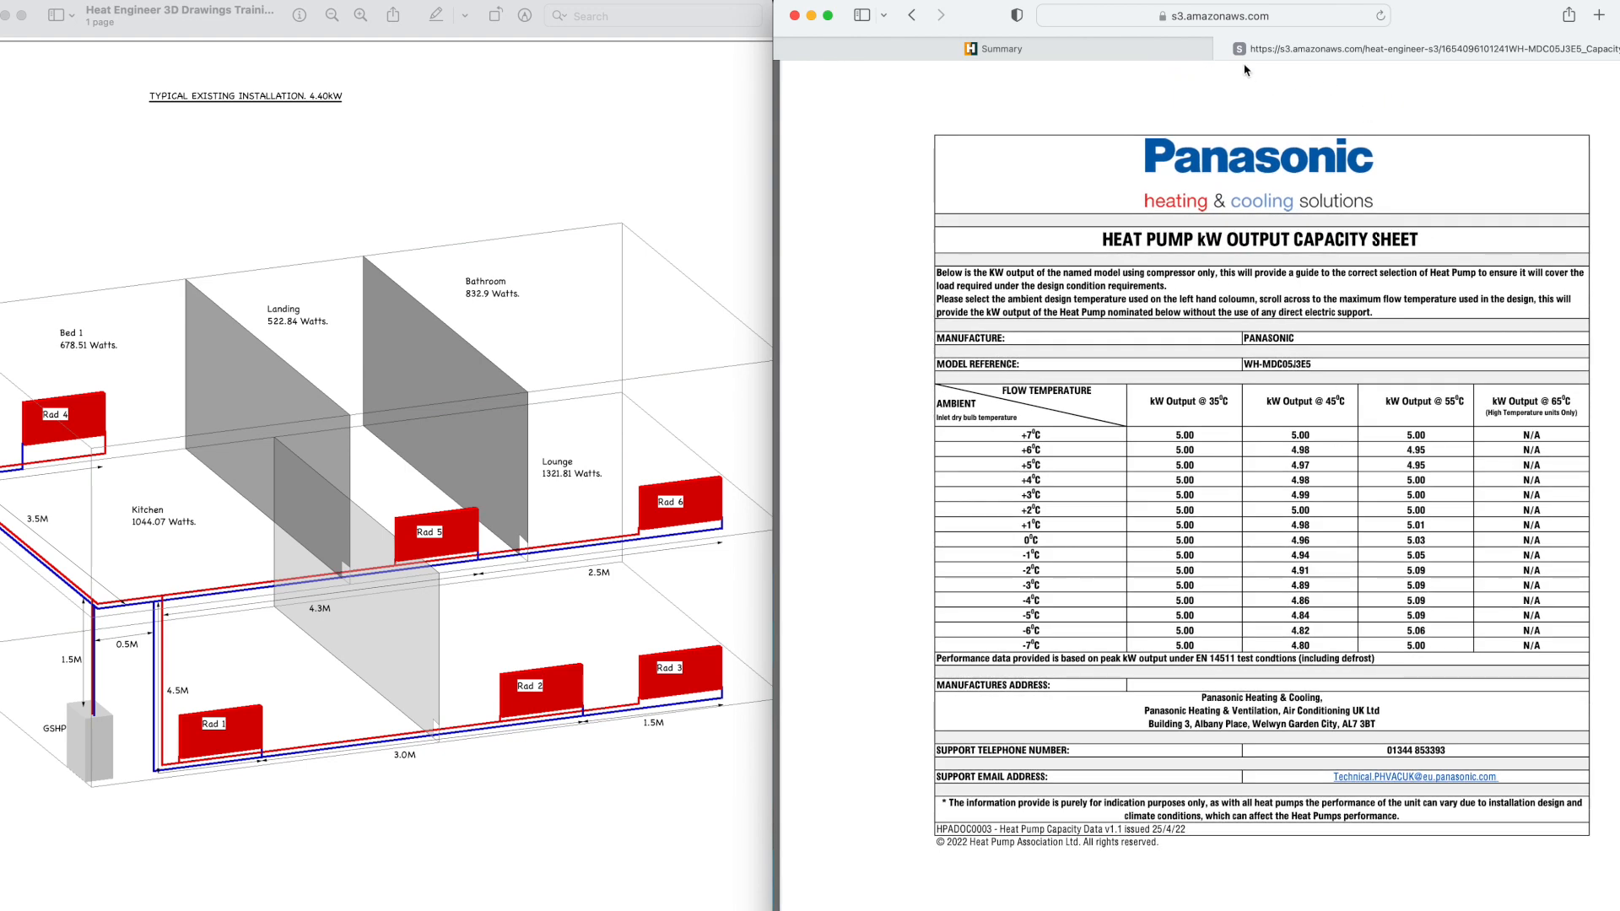
pyautogui.click(1222, 48)
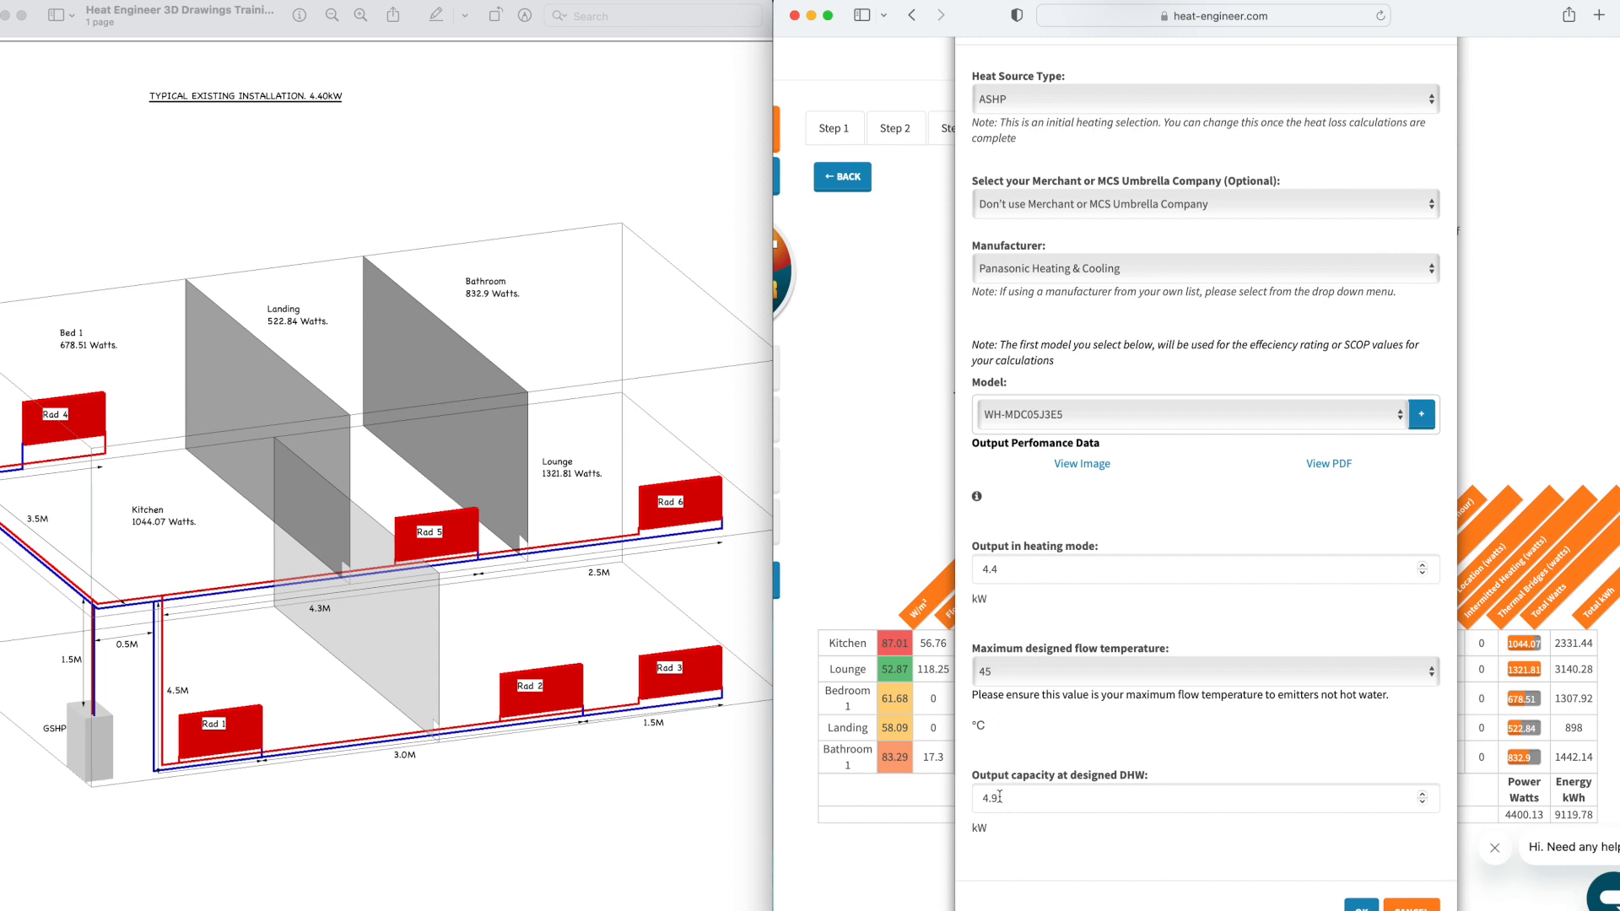
# Step: Confirm the Panasonic WH-MDC05J3E5 ASHP as heat source, and save the survey to continue to the optional pages
pyautogui.scroll(-3, 1066, 798)
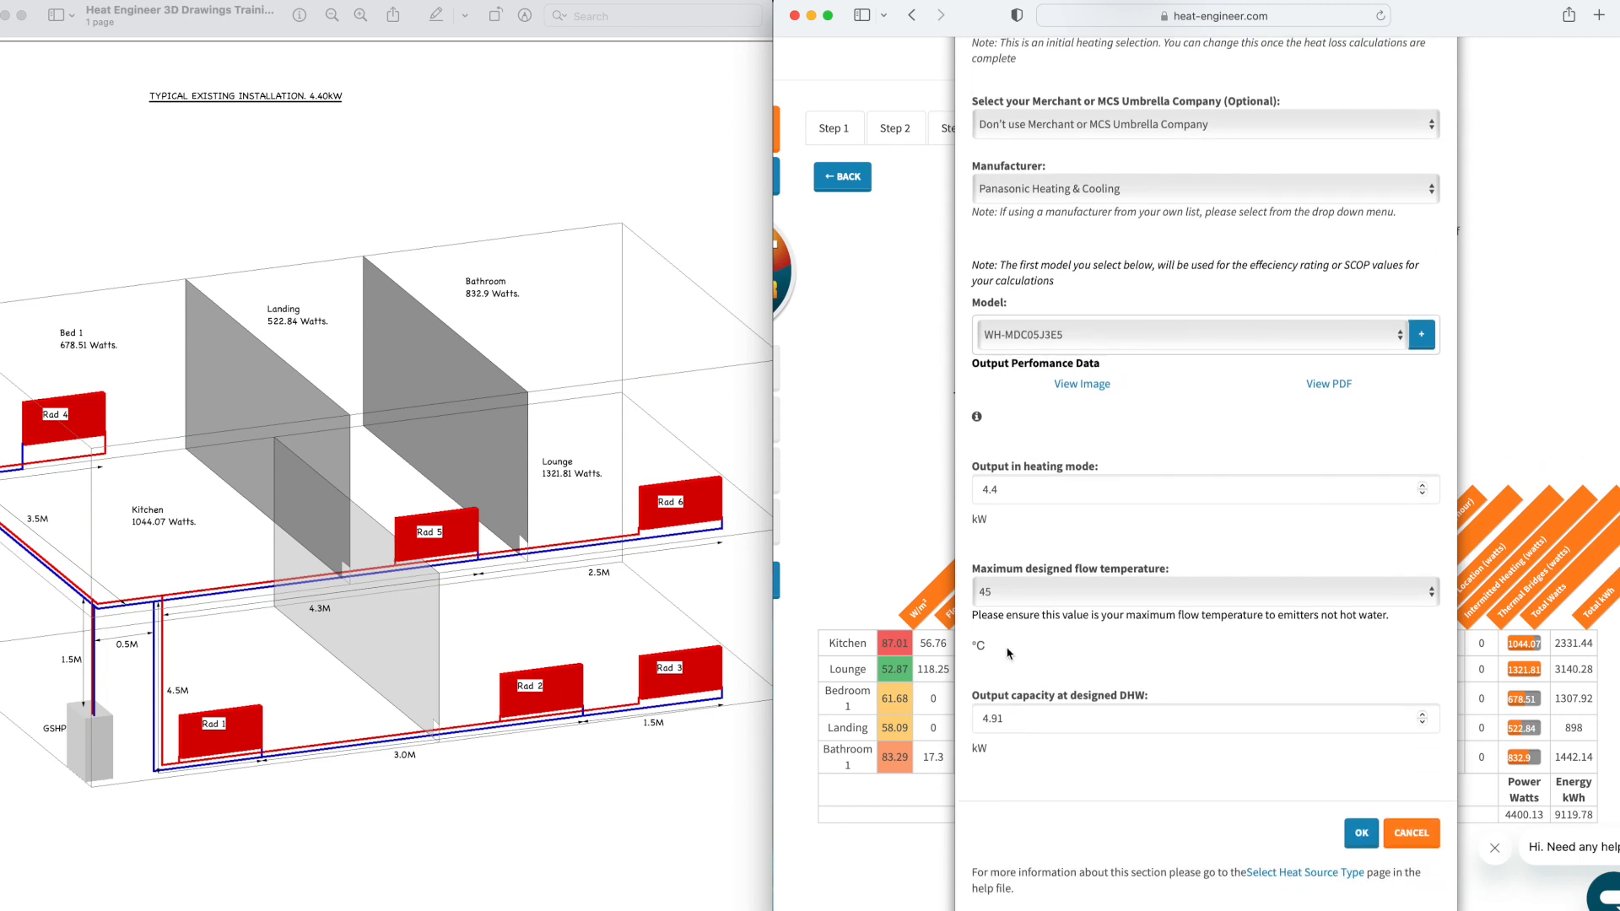
pyautogui.click(1363, 837)
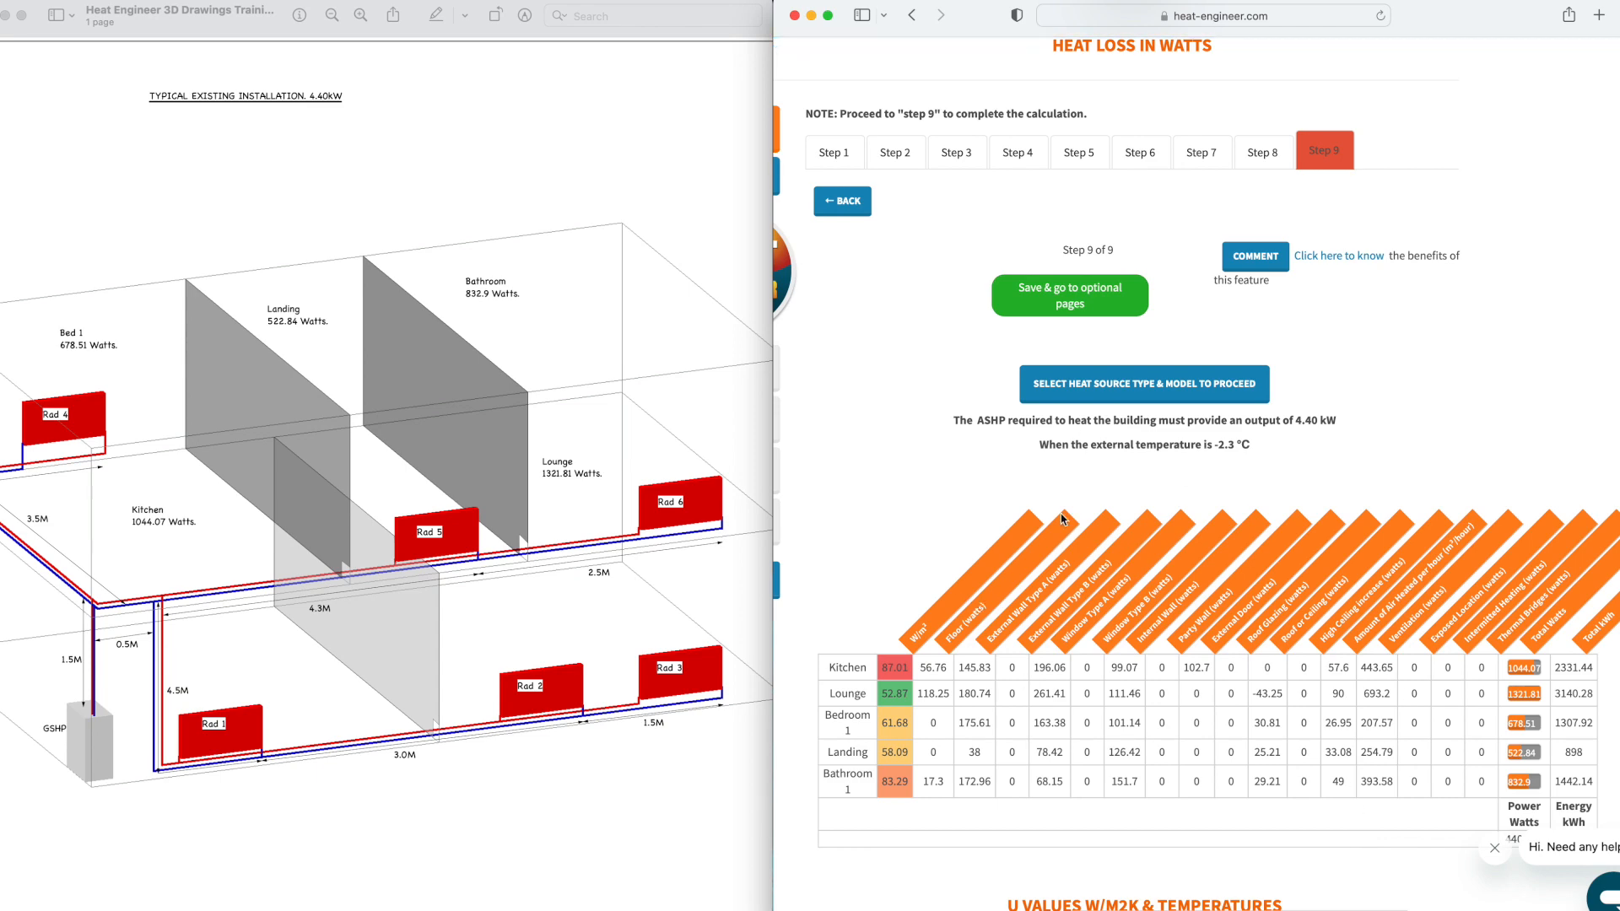
pyautogui.click(1066, 306)
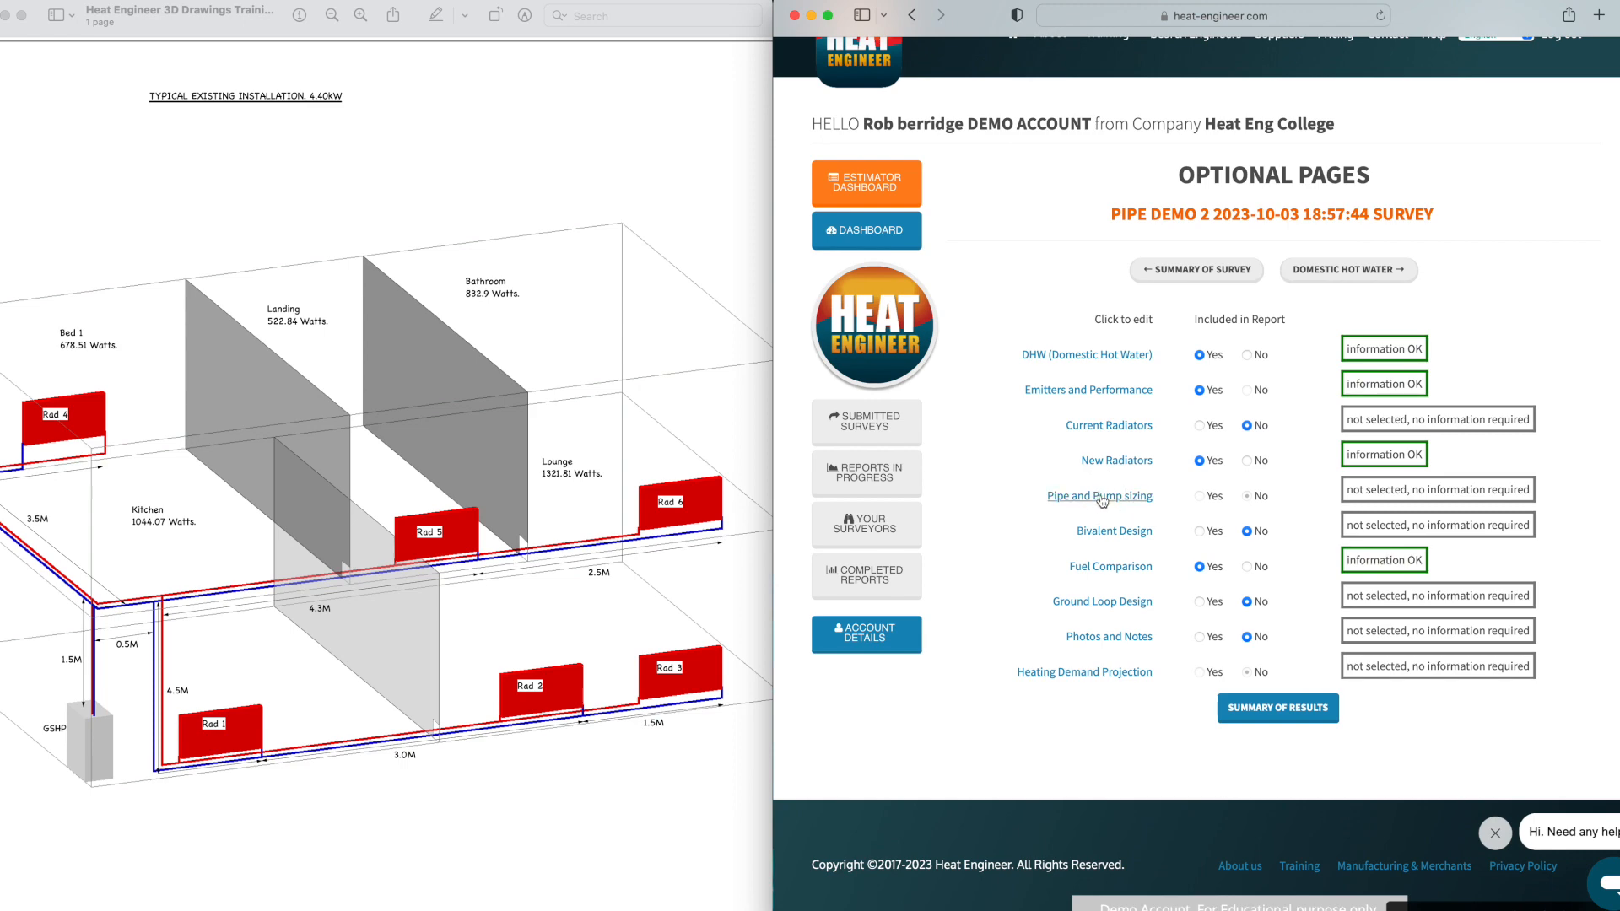
# Step: Open the Pipe and Pump sizing page and review its velocity limits, maximum pressure loss, fluid, pipe type and units
pyautogui.click(1102, 498)
pyautogui.scroll(-3, 1099, 564)
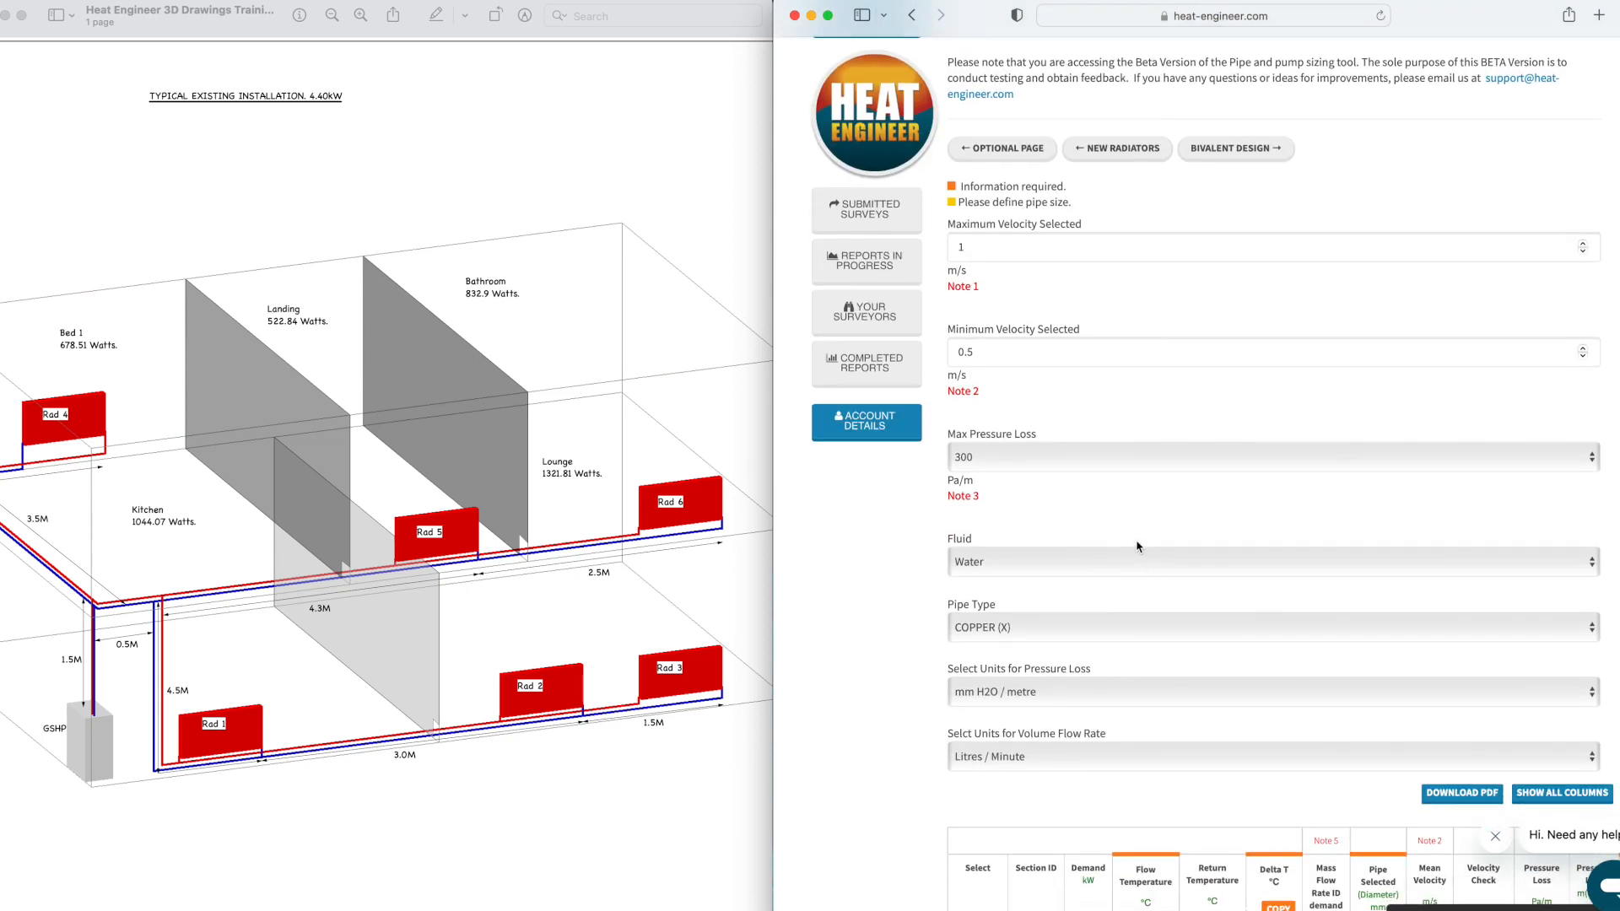
pyautogui.scroll(2, 1137, 547)
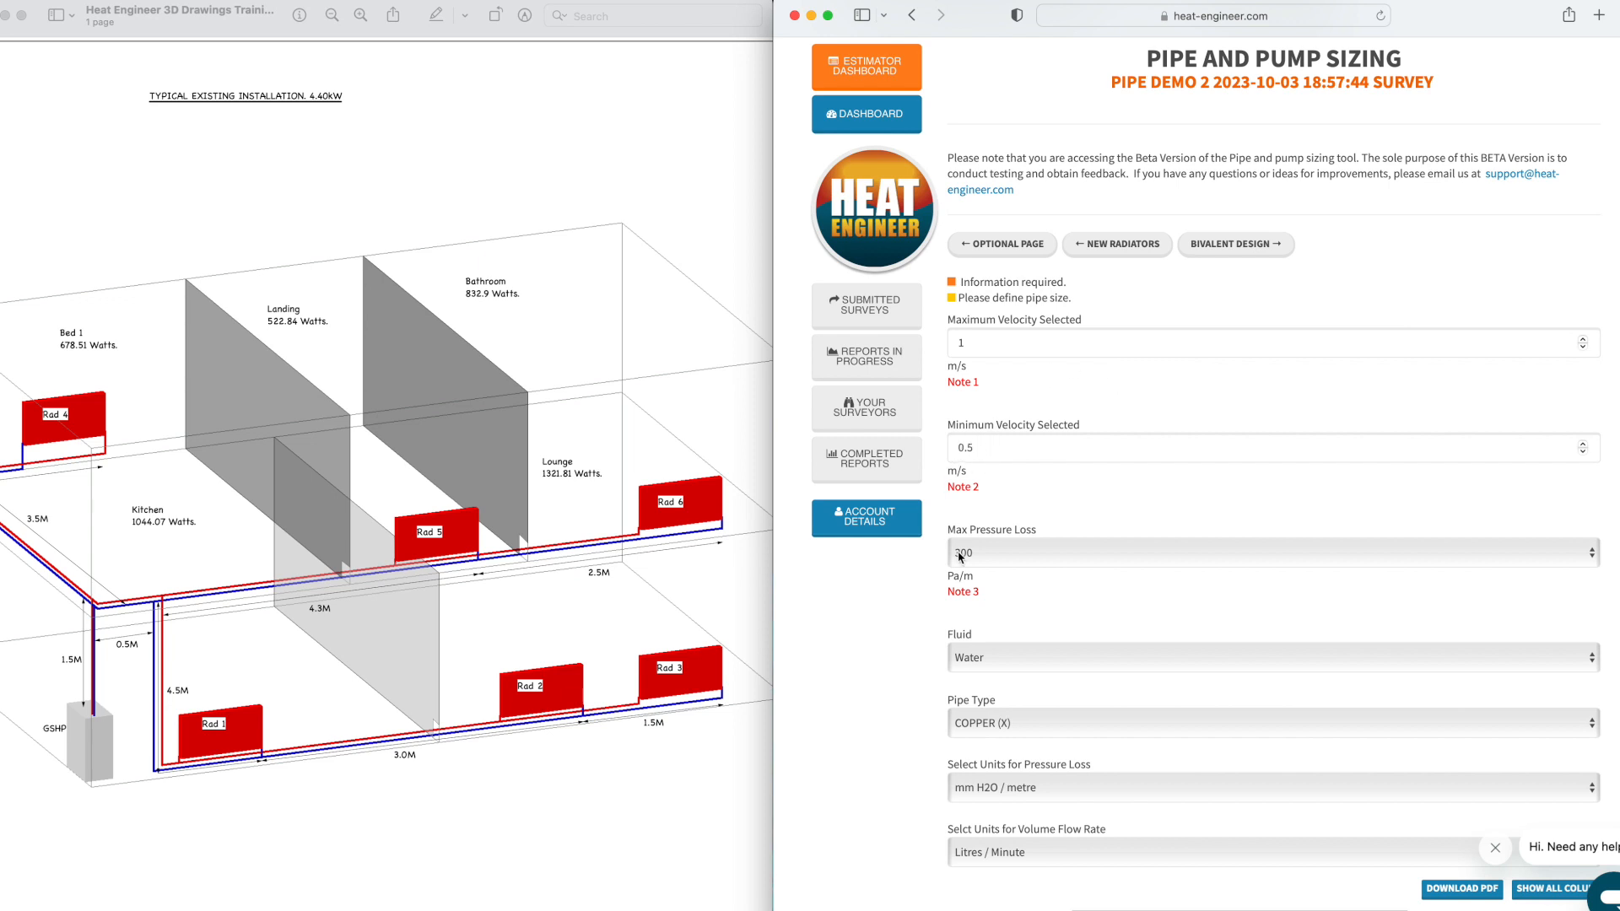
# Step: Review the options for maximum pressure loss, fluid and pipe type, keeping 300 Pa/m, Water and COPPER (X)
pyautogui.click(1023, 564)
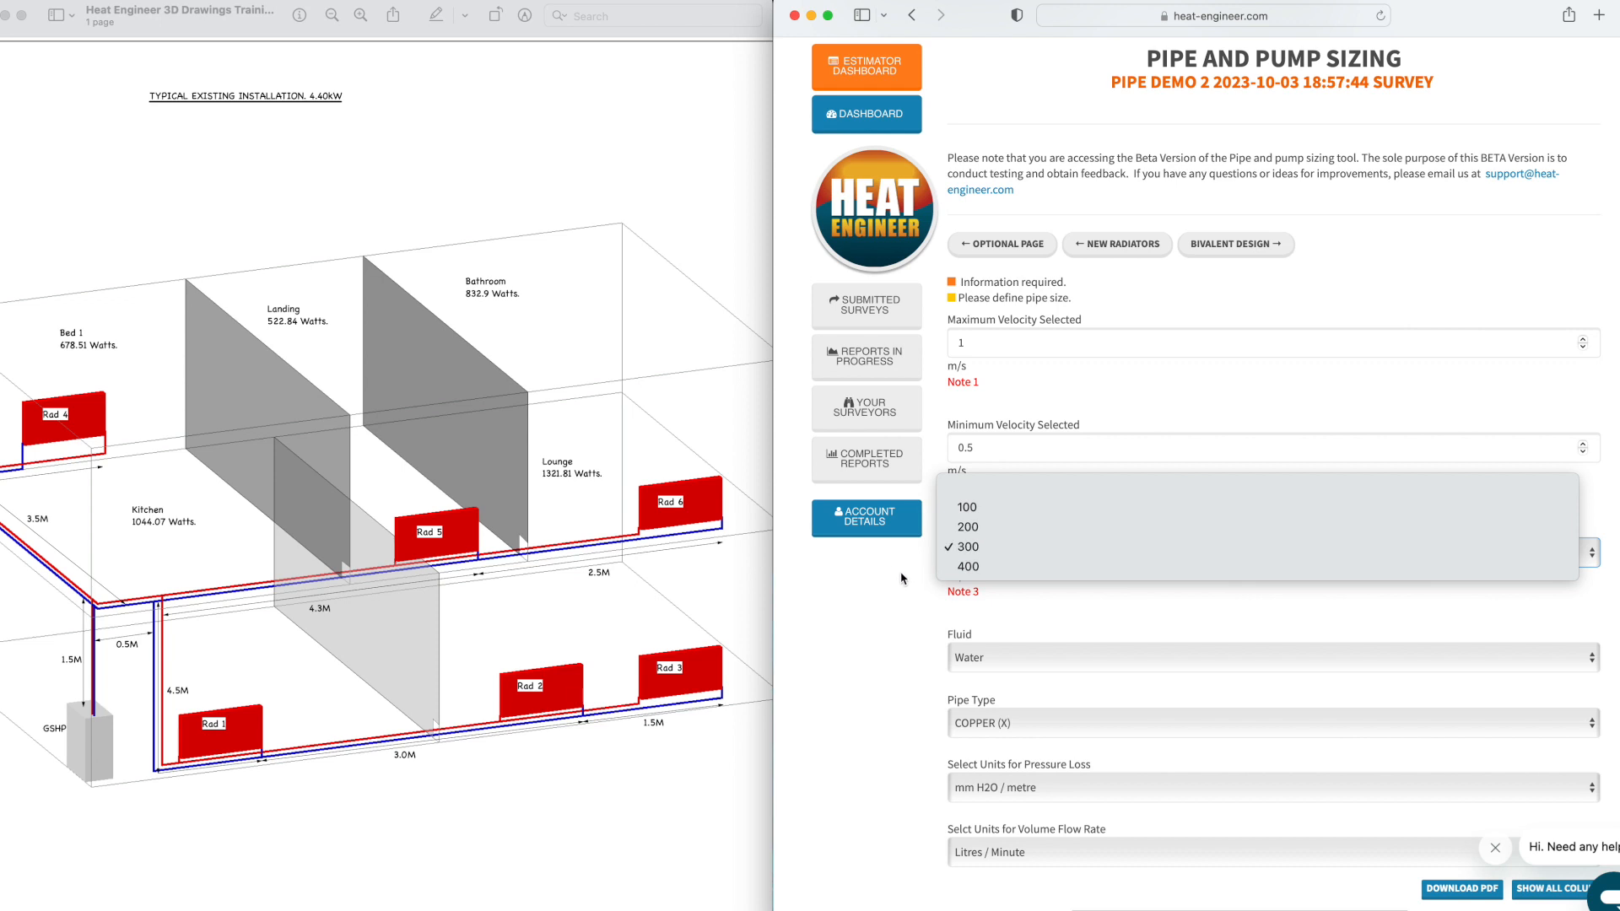
pyautogui.click(966, 547)
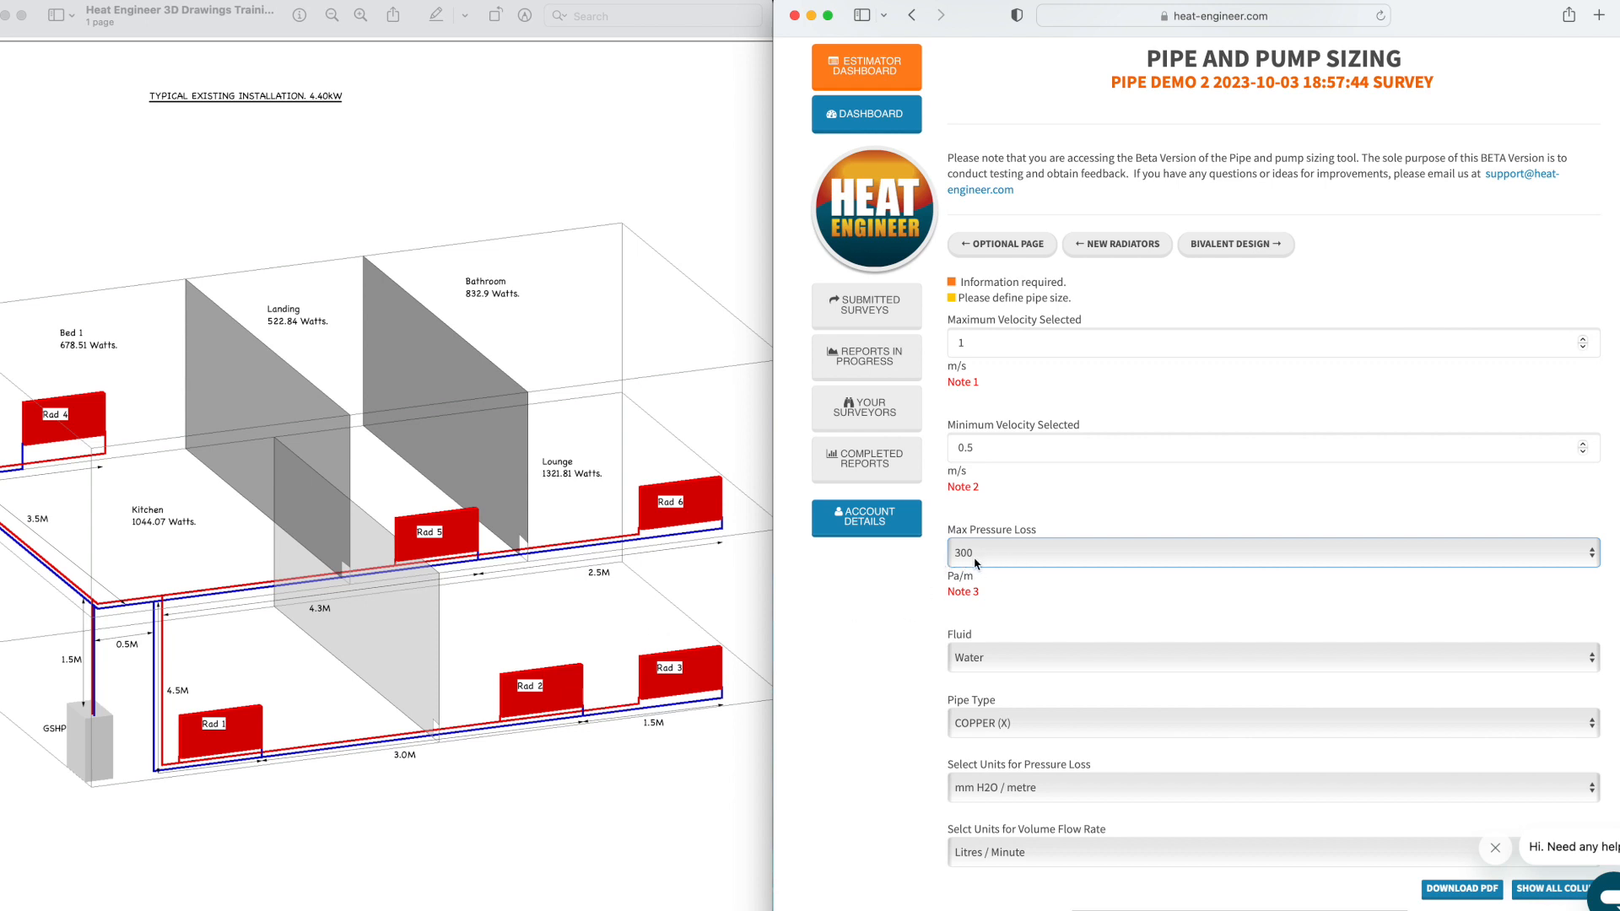
pyautogui.scroll(-2, 1053, 702)
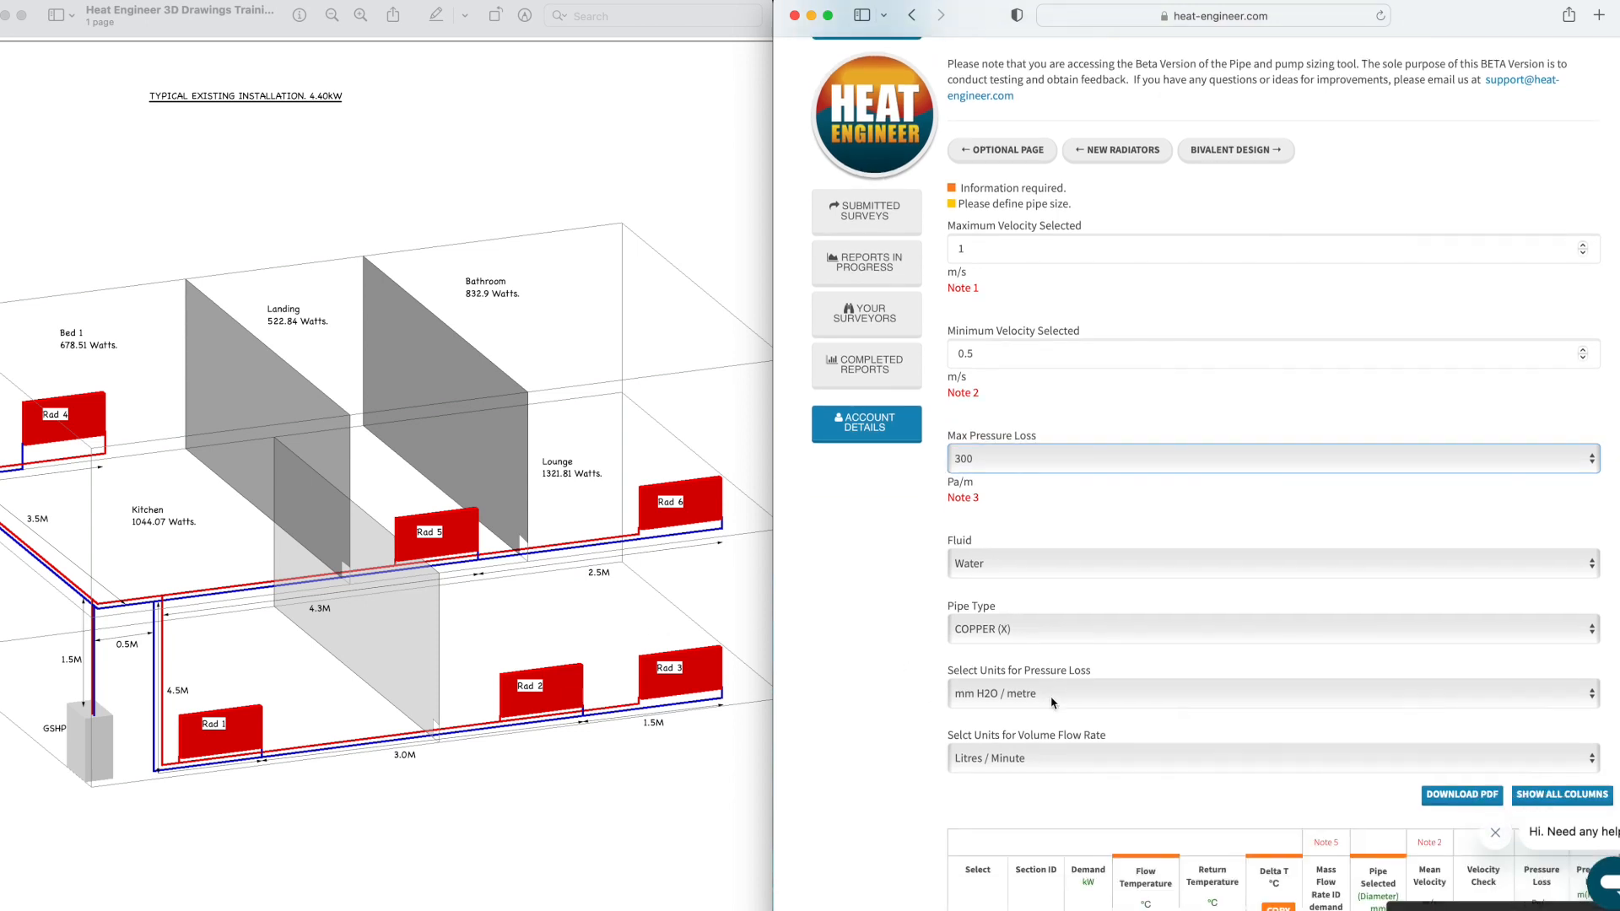
pyautogui.click(1020, 564)
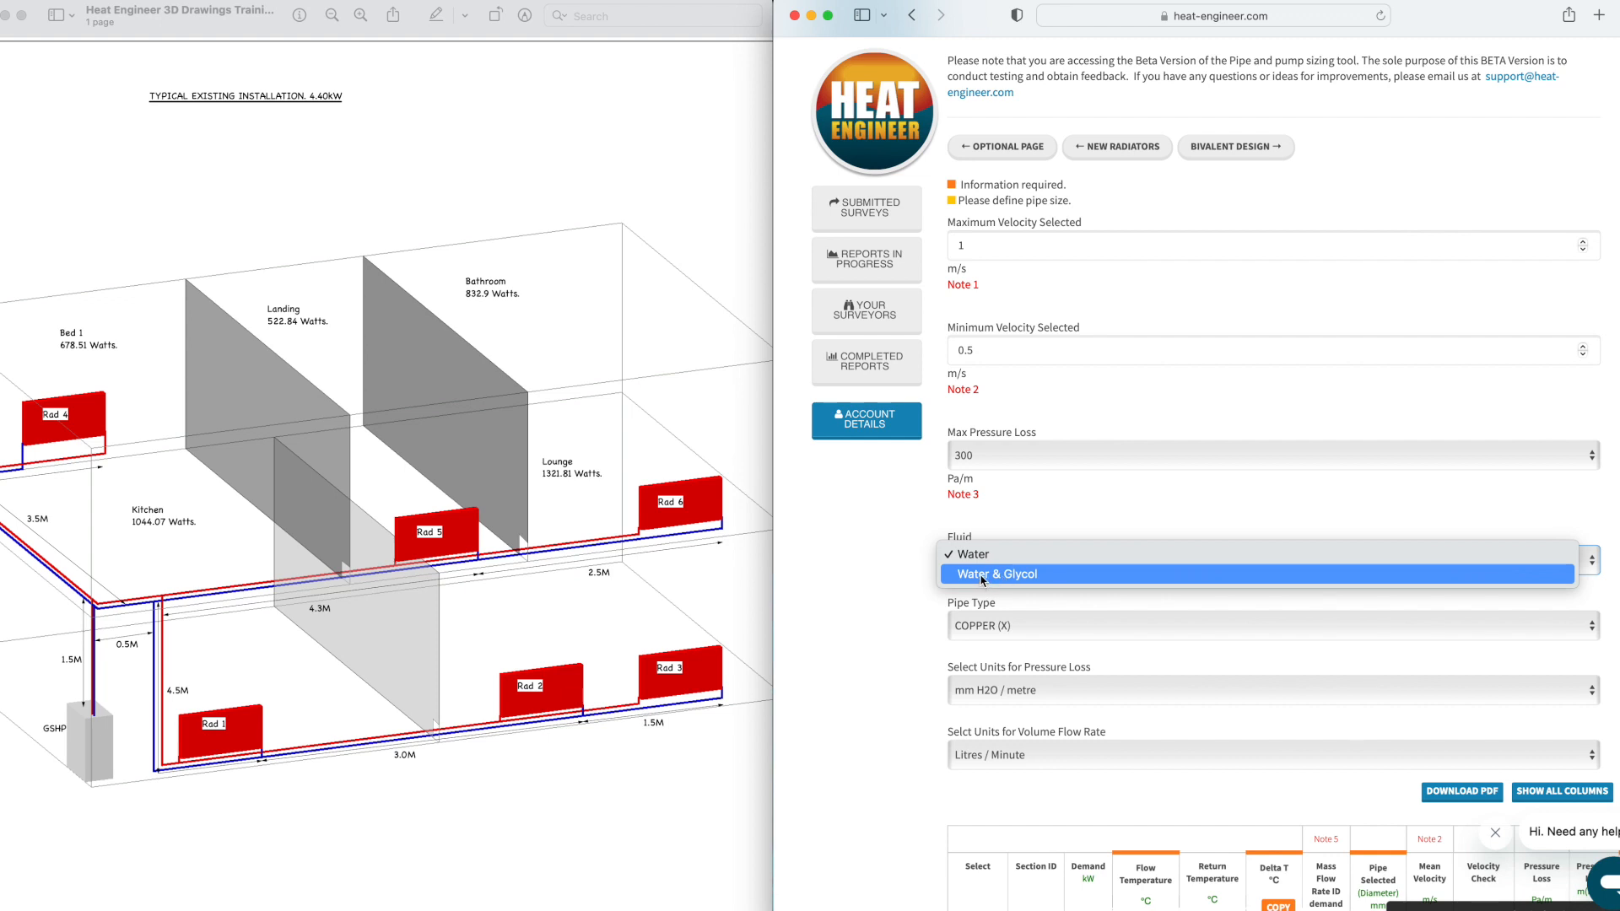
pyautogui.click(922, 527)
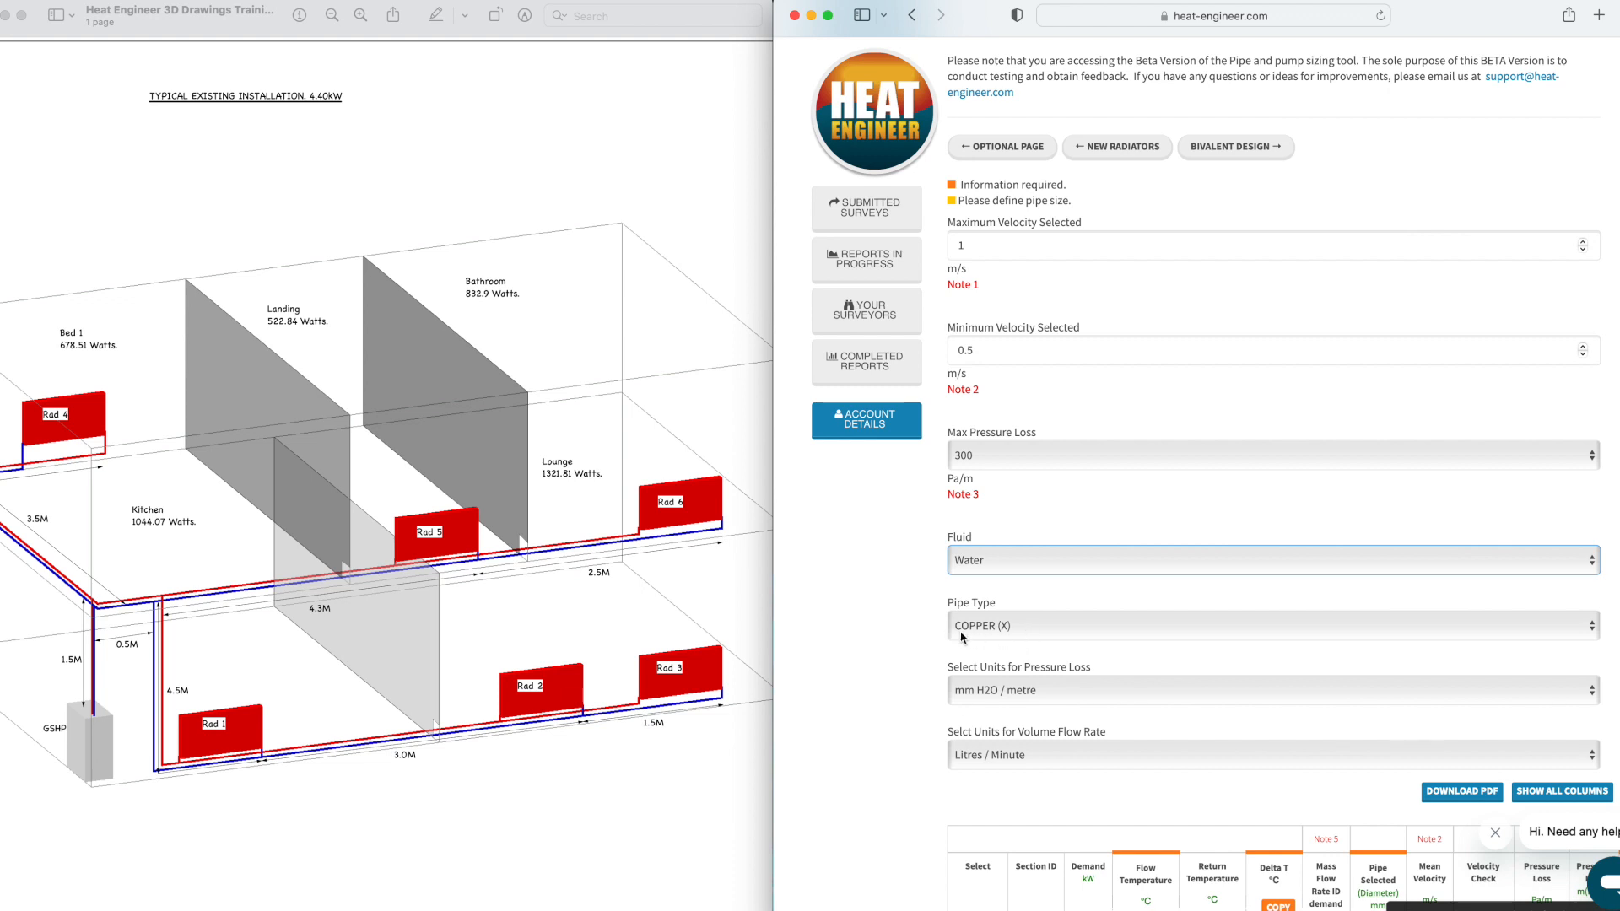
pyautogui.click(1025, 634)
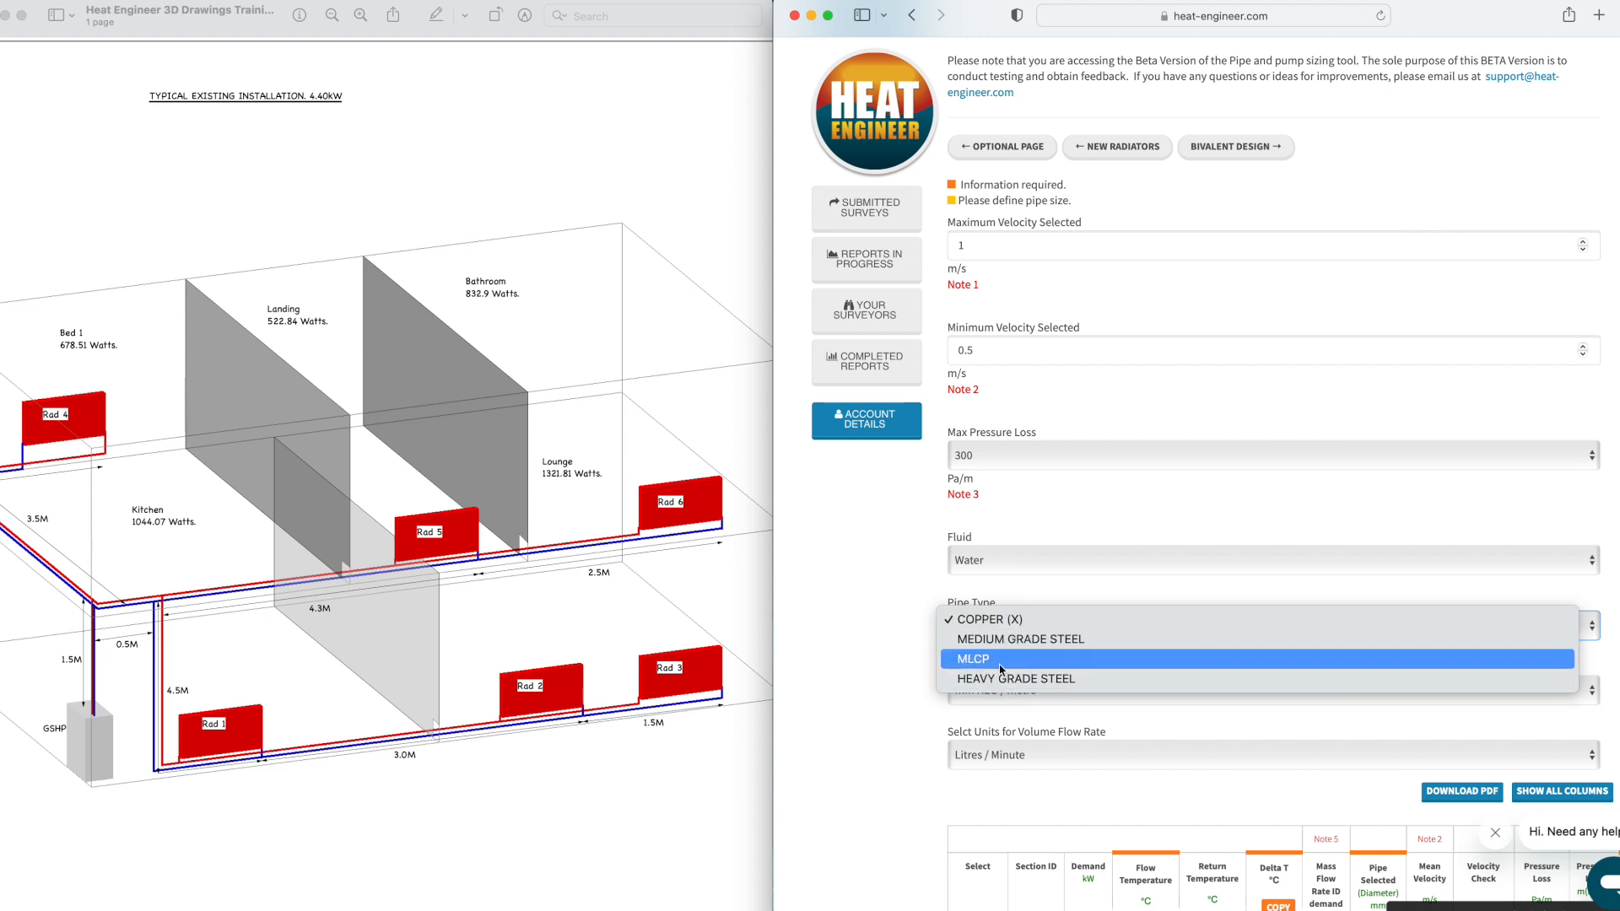
pyautogui.click(900, 700)
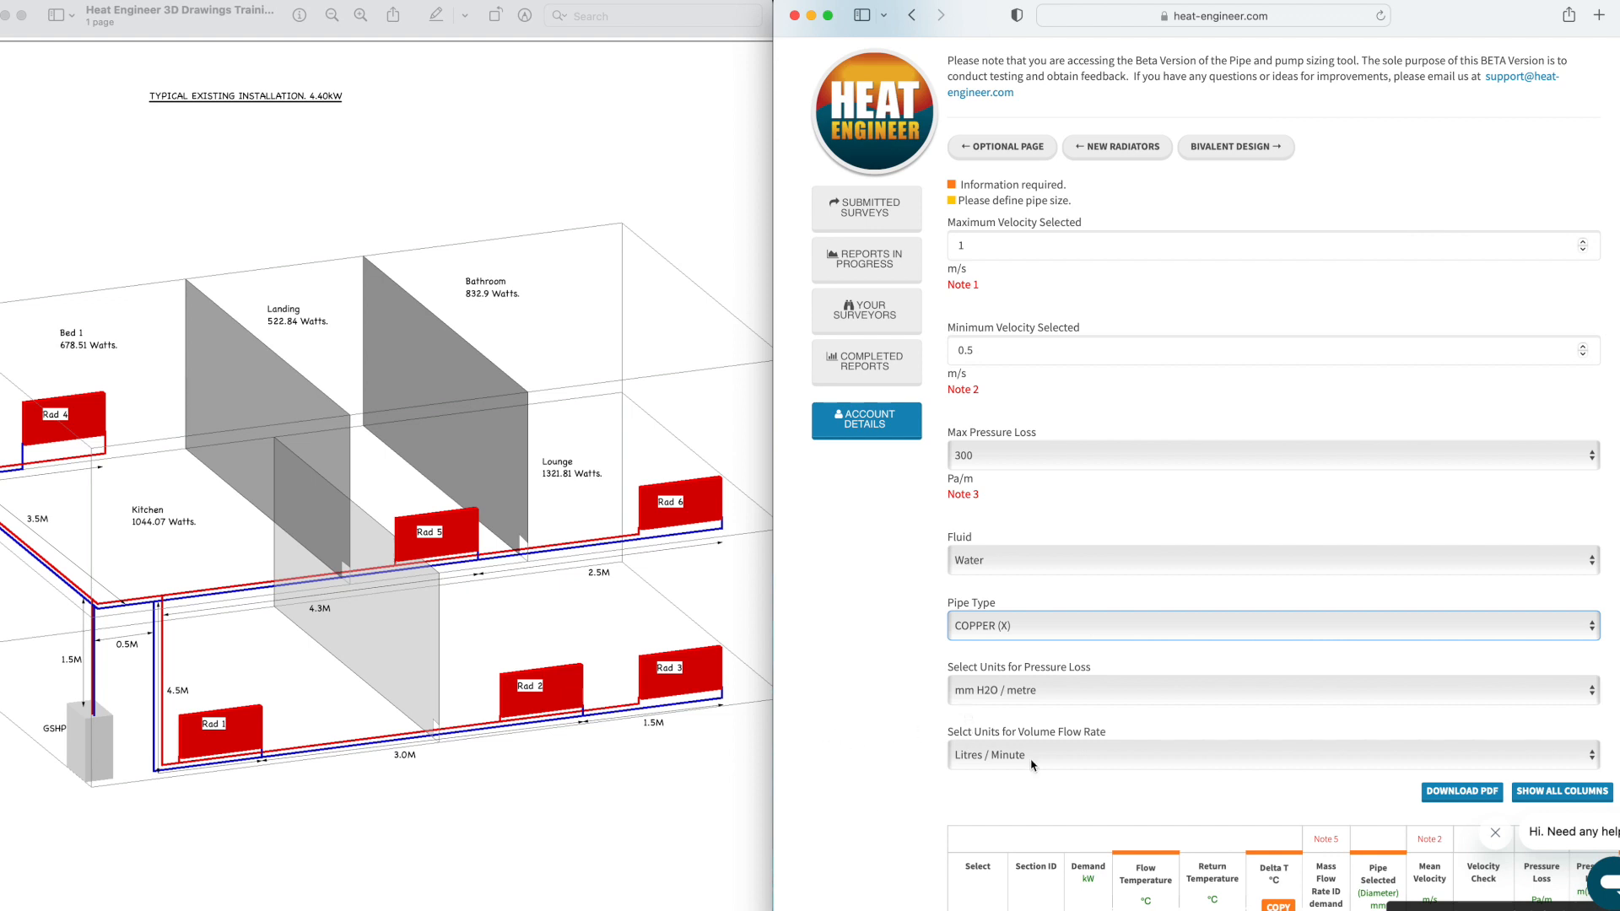
# Step: Set the pressure loss units to Pa / m and the volume flow rate units to Litres / Second
pyautogui.click(1090, 697)
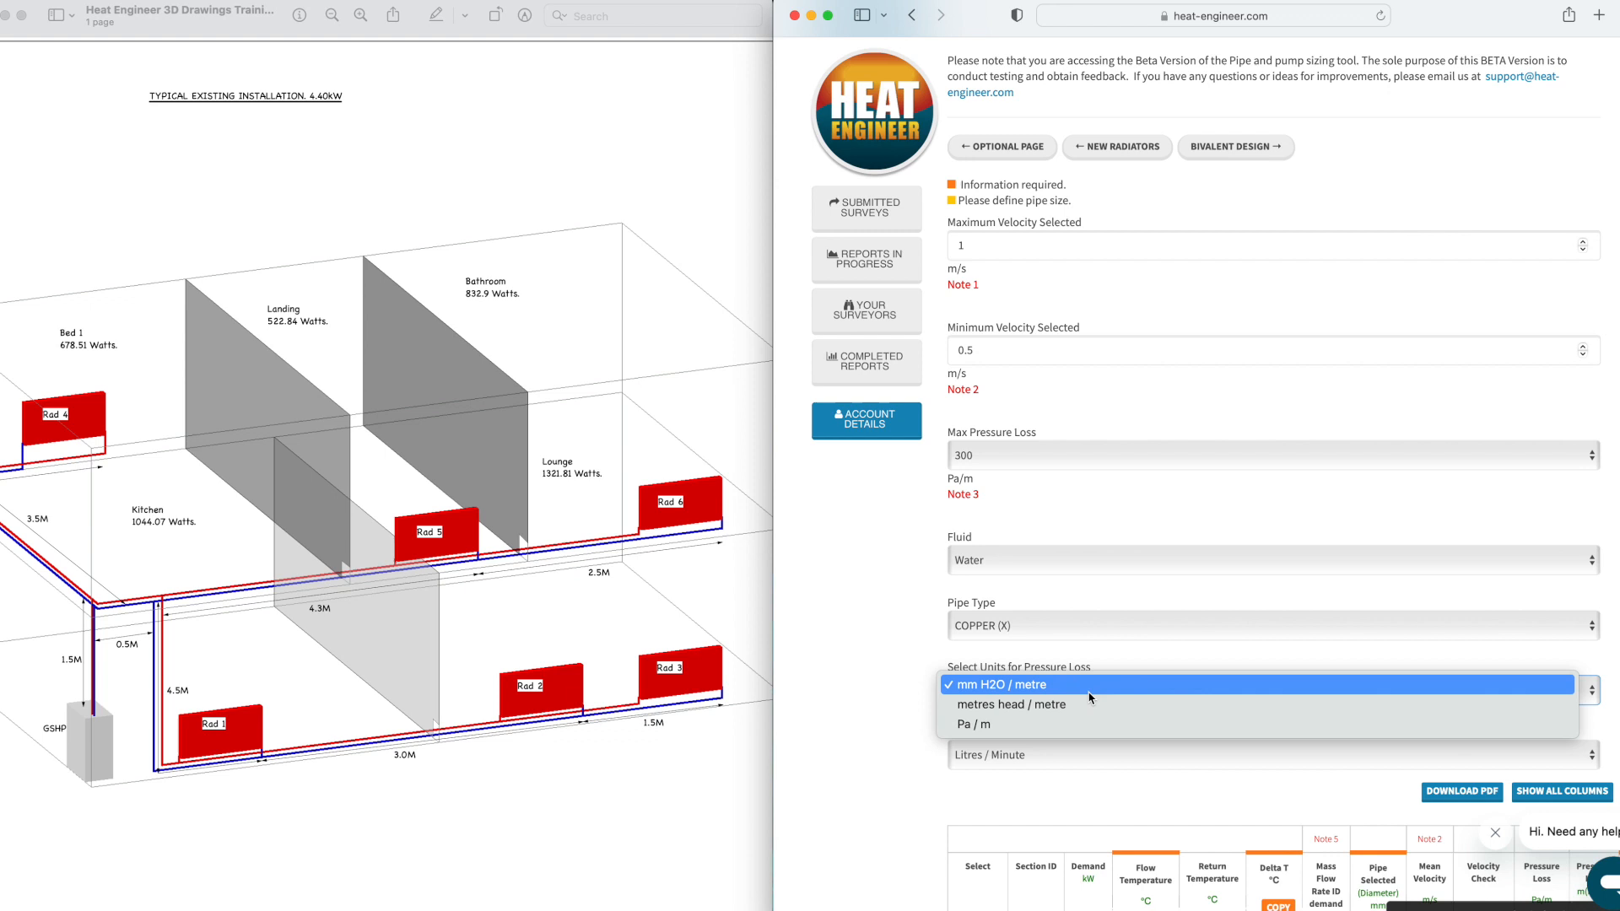
pyautogui.click(972, 724)
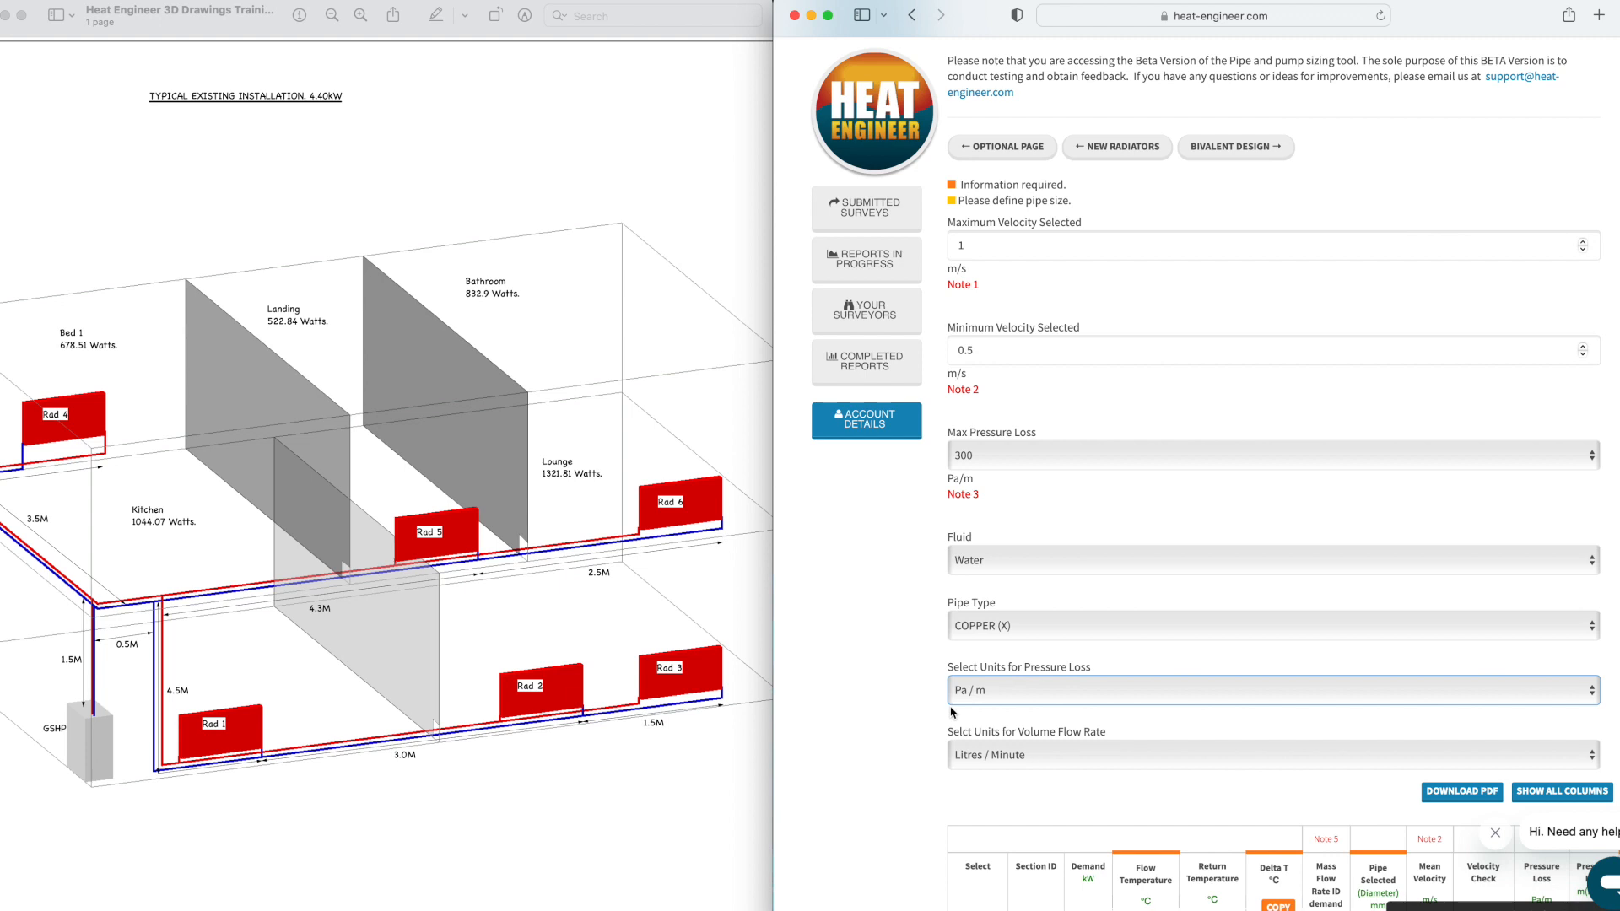
pyautogui.scroll(-2, 936, 717)
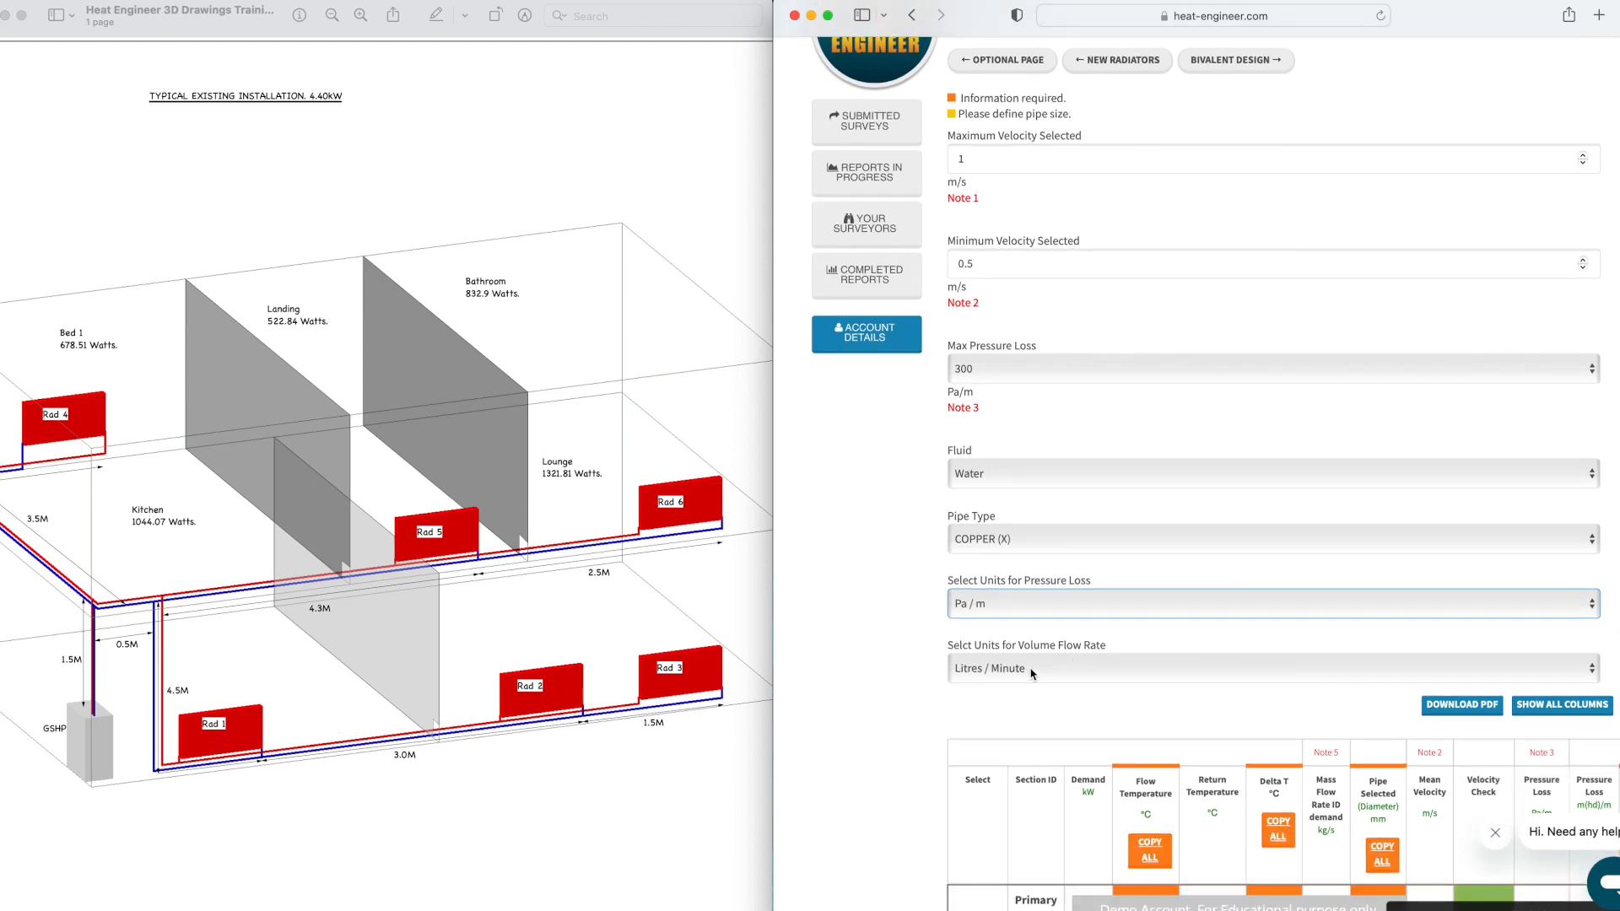
pyautogui.click(1031, 672)
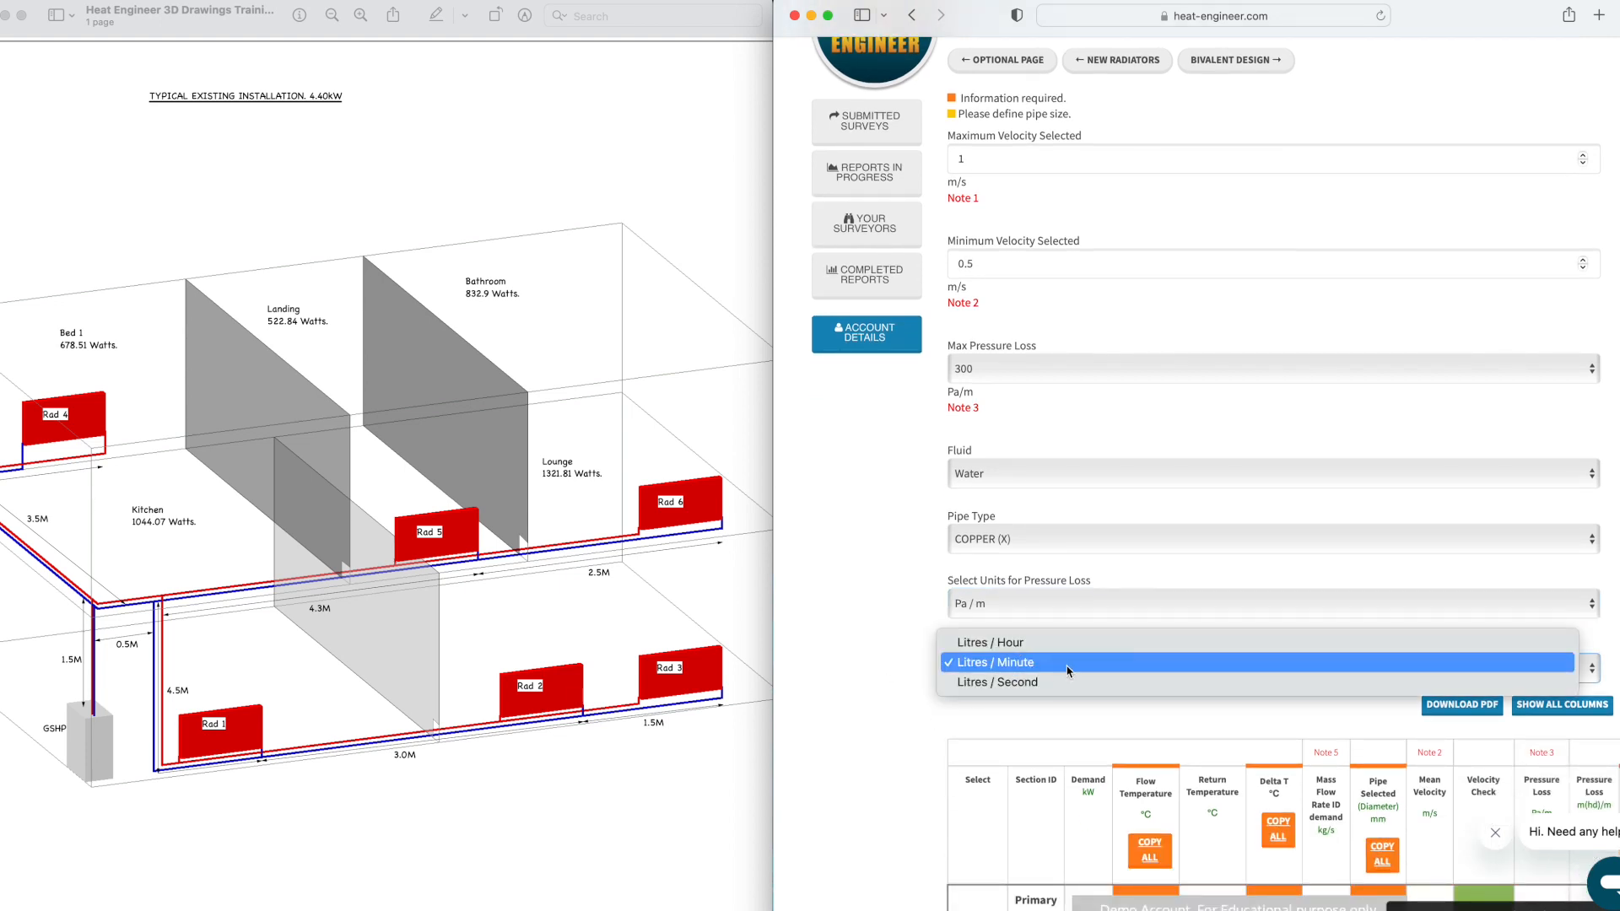
pyautogui.click(1016, 683)
# Step: Review the mass flow rate column of the sizing table, and show all columns for the primary and A1 sections
pyautogui.scroll(-4, 874, 717)
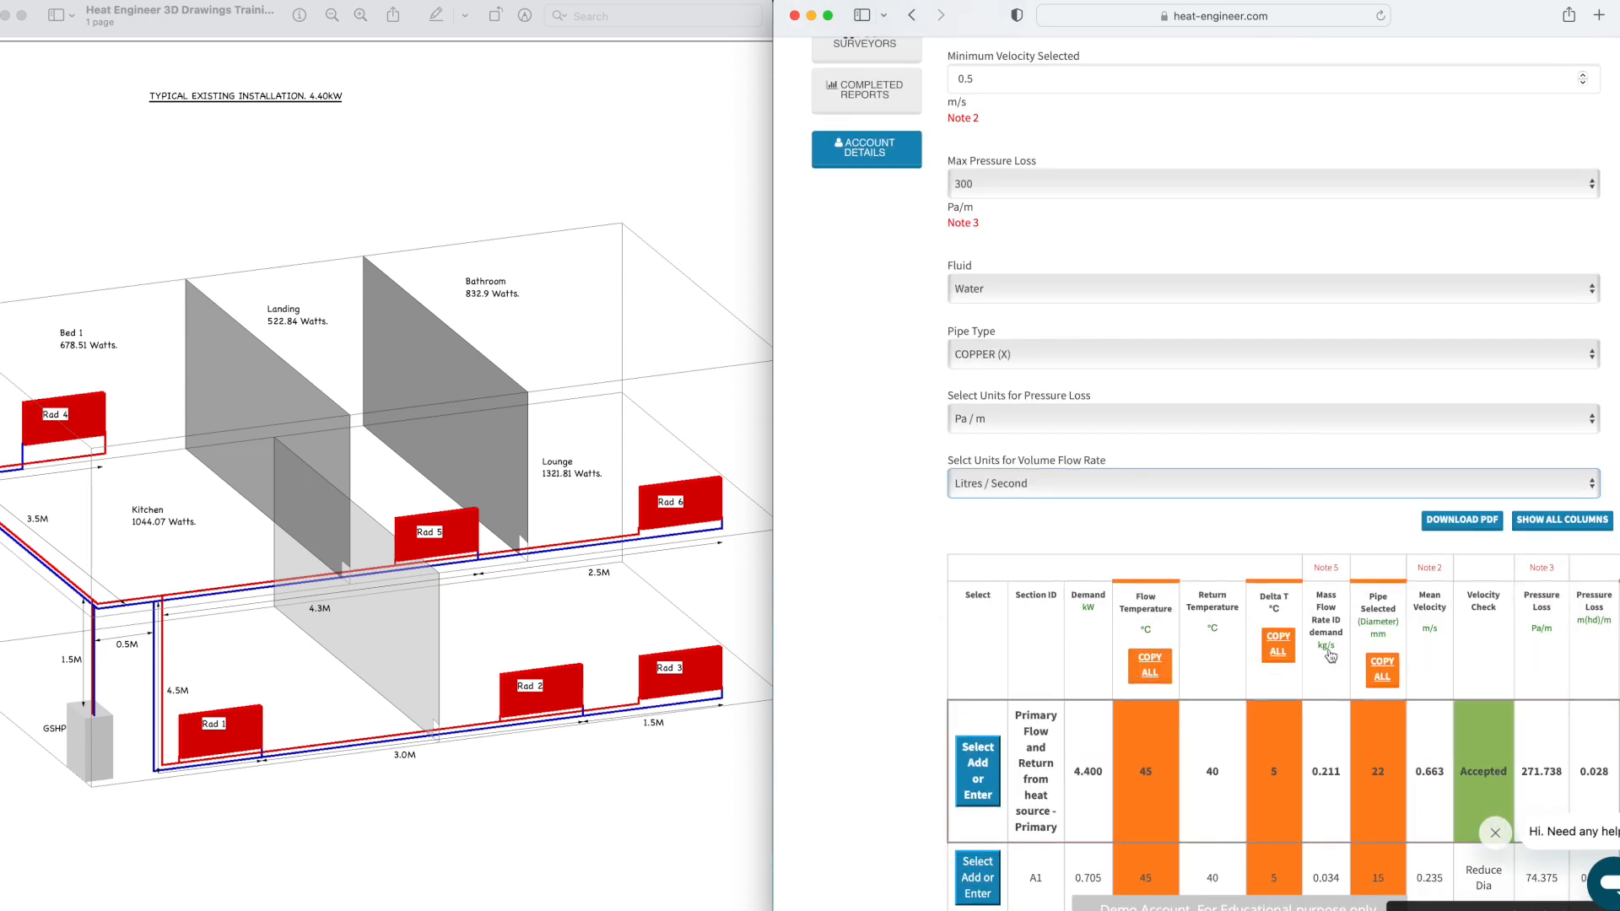
pyautogui.scroll(5, 1338, 657)
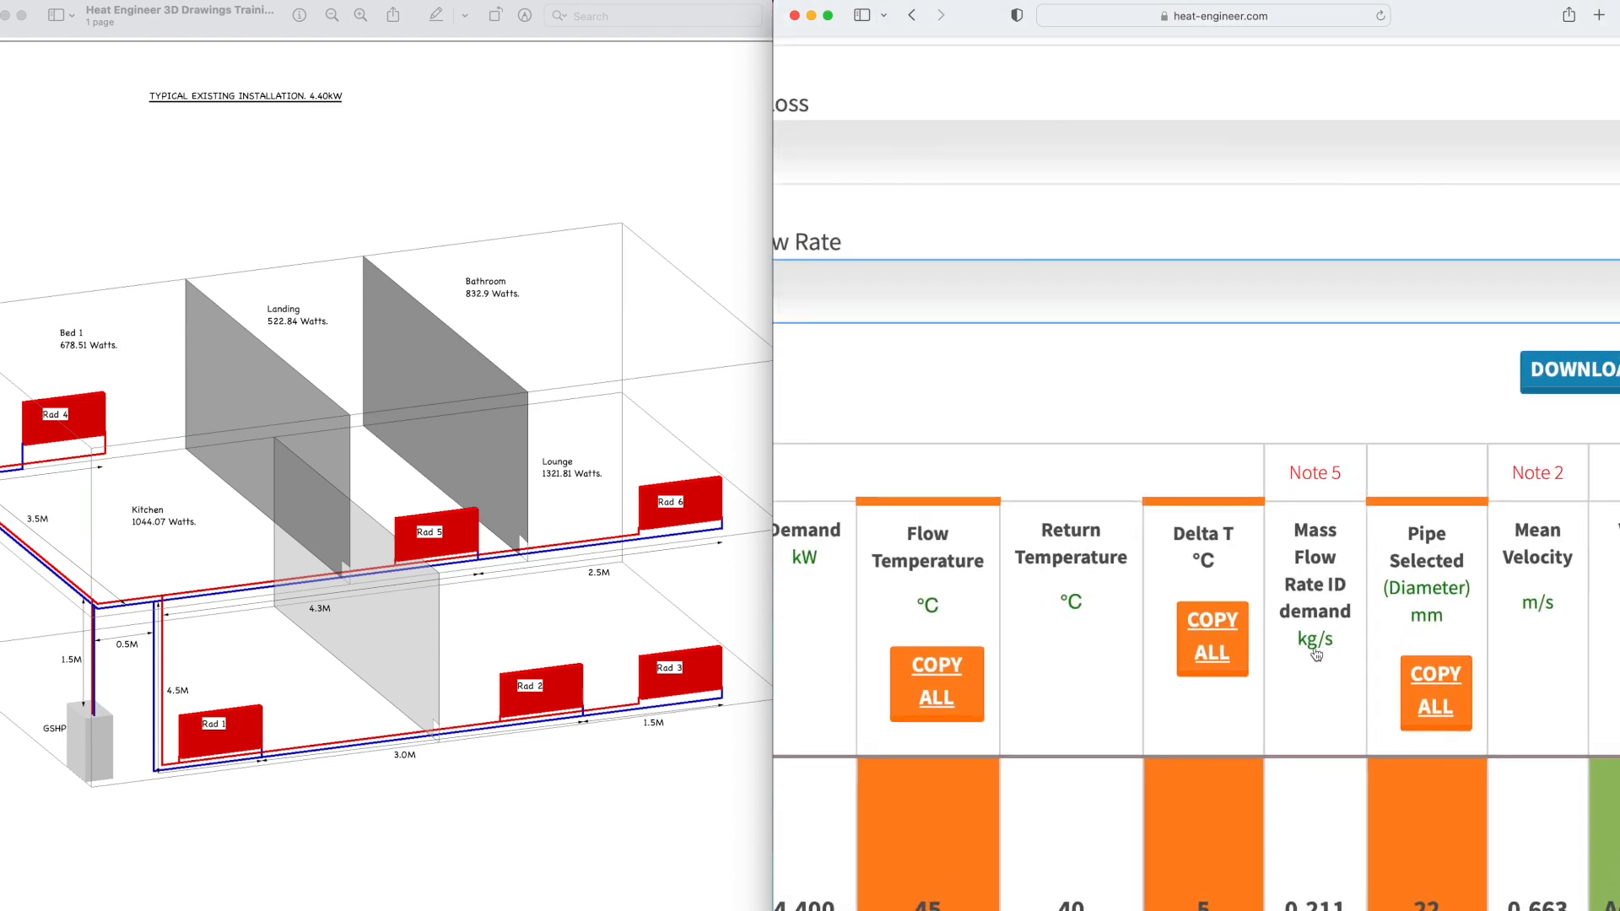
pyautogui.scroll(-5, 1325, 644)
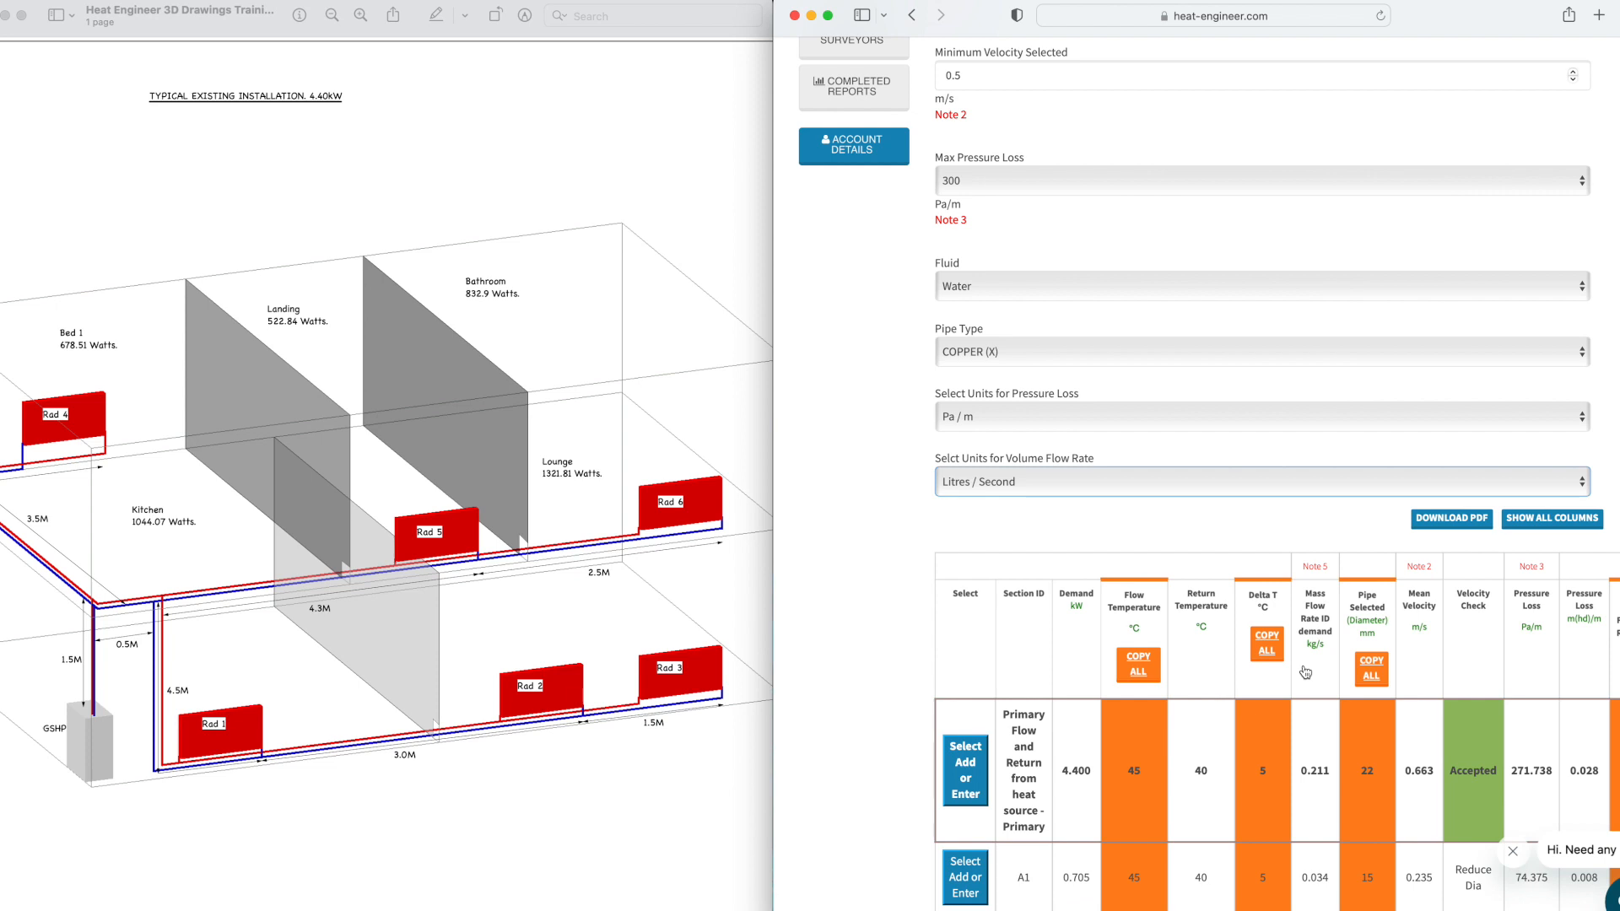
pyautogui.scroll(-1, 1223, 523)
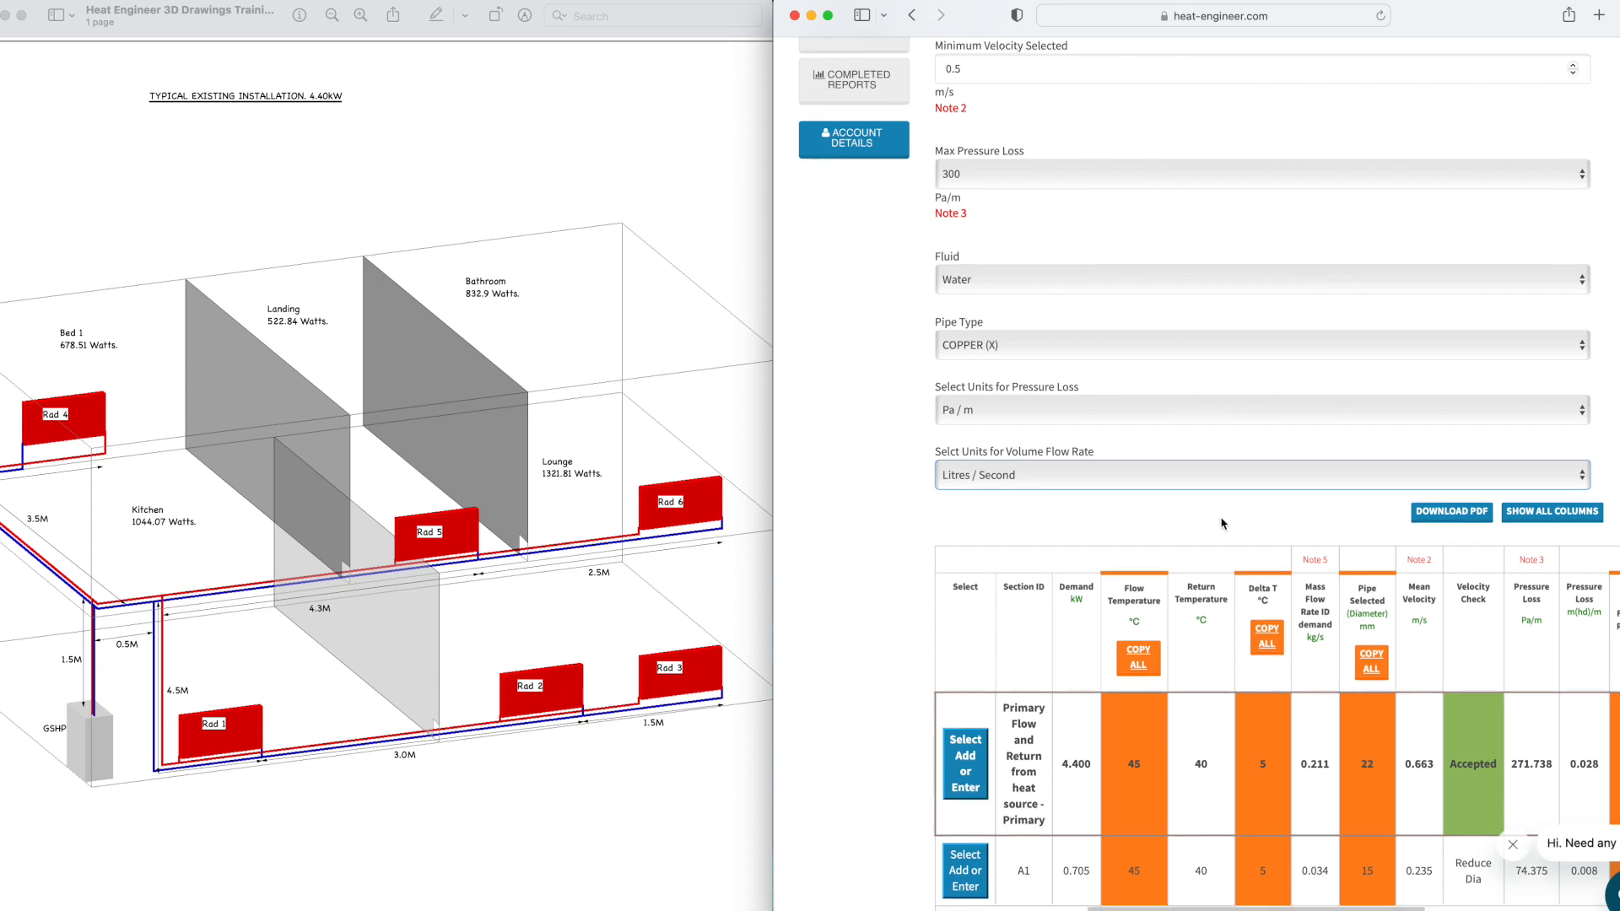
pyautogui.scroll(-5, 1331, 590)
pyautogui.hscroll(3, 1331, 591)
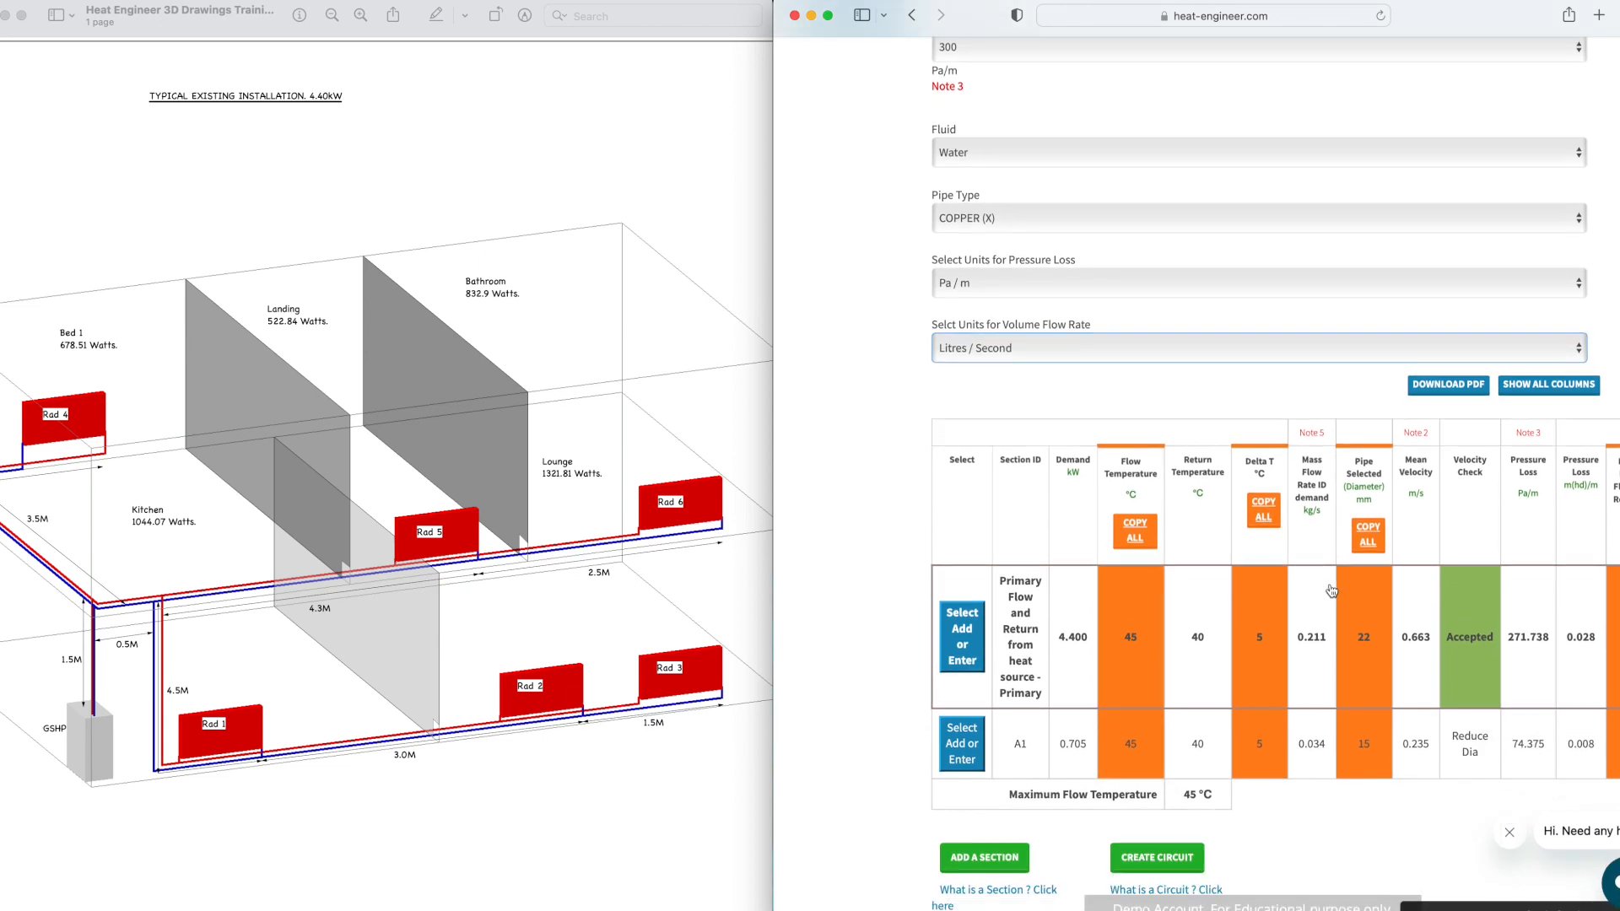
pyautogui.hscroll(1, 1331, 591)
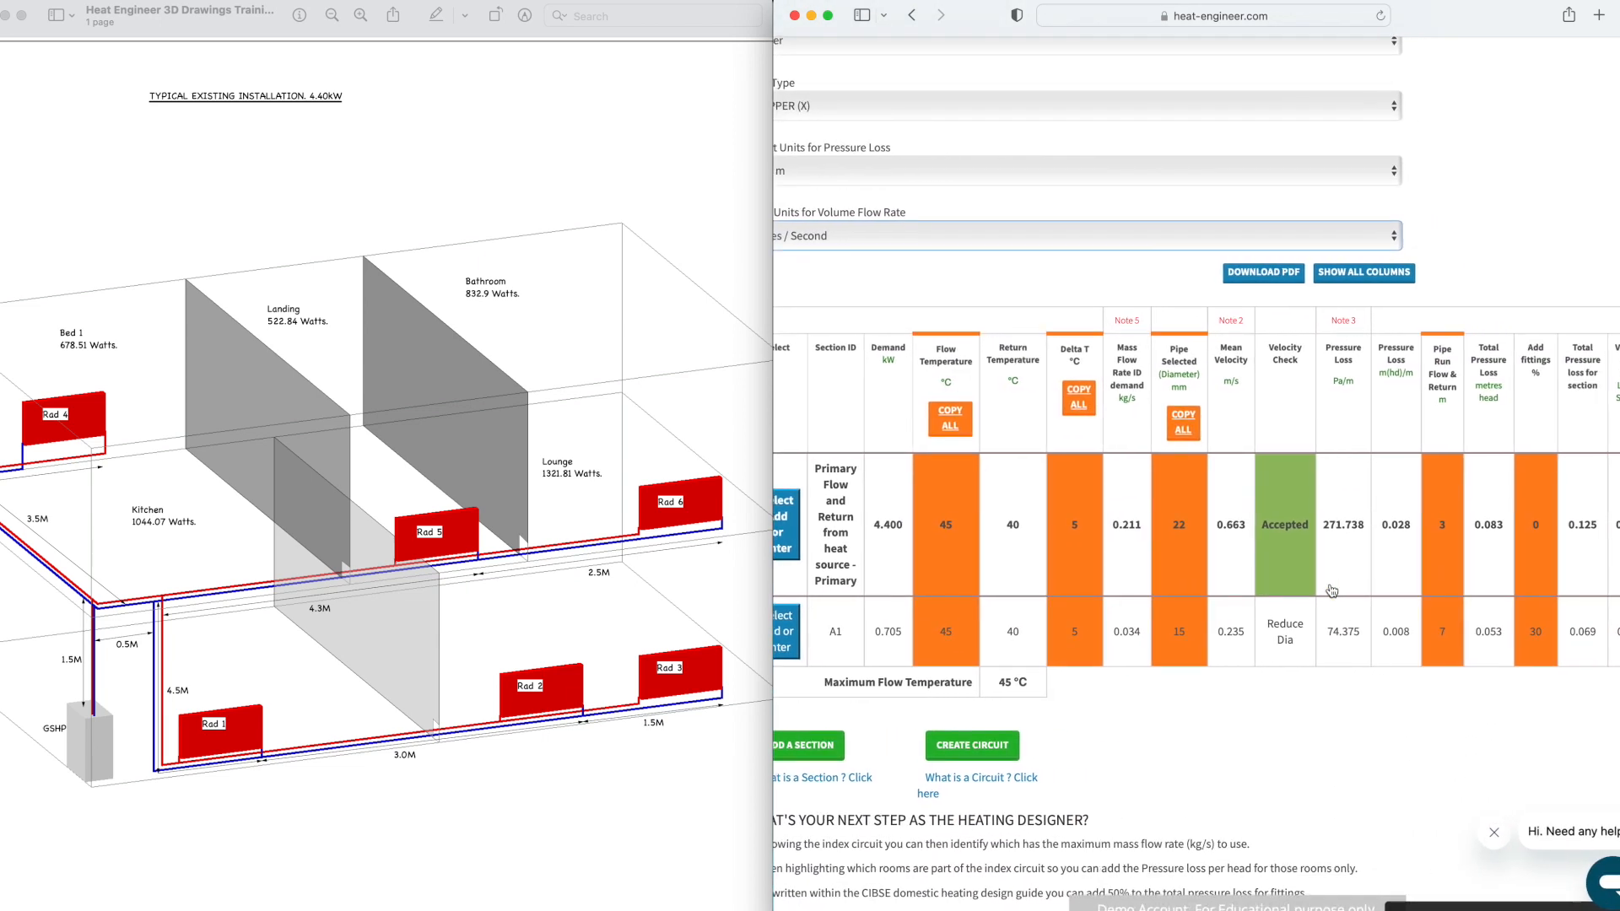
pyautogui.click(1362, 276)
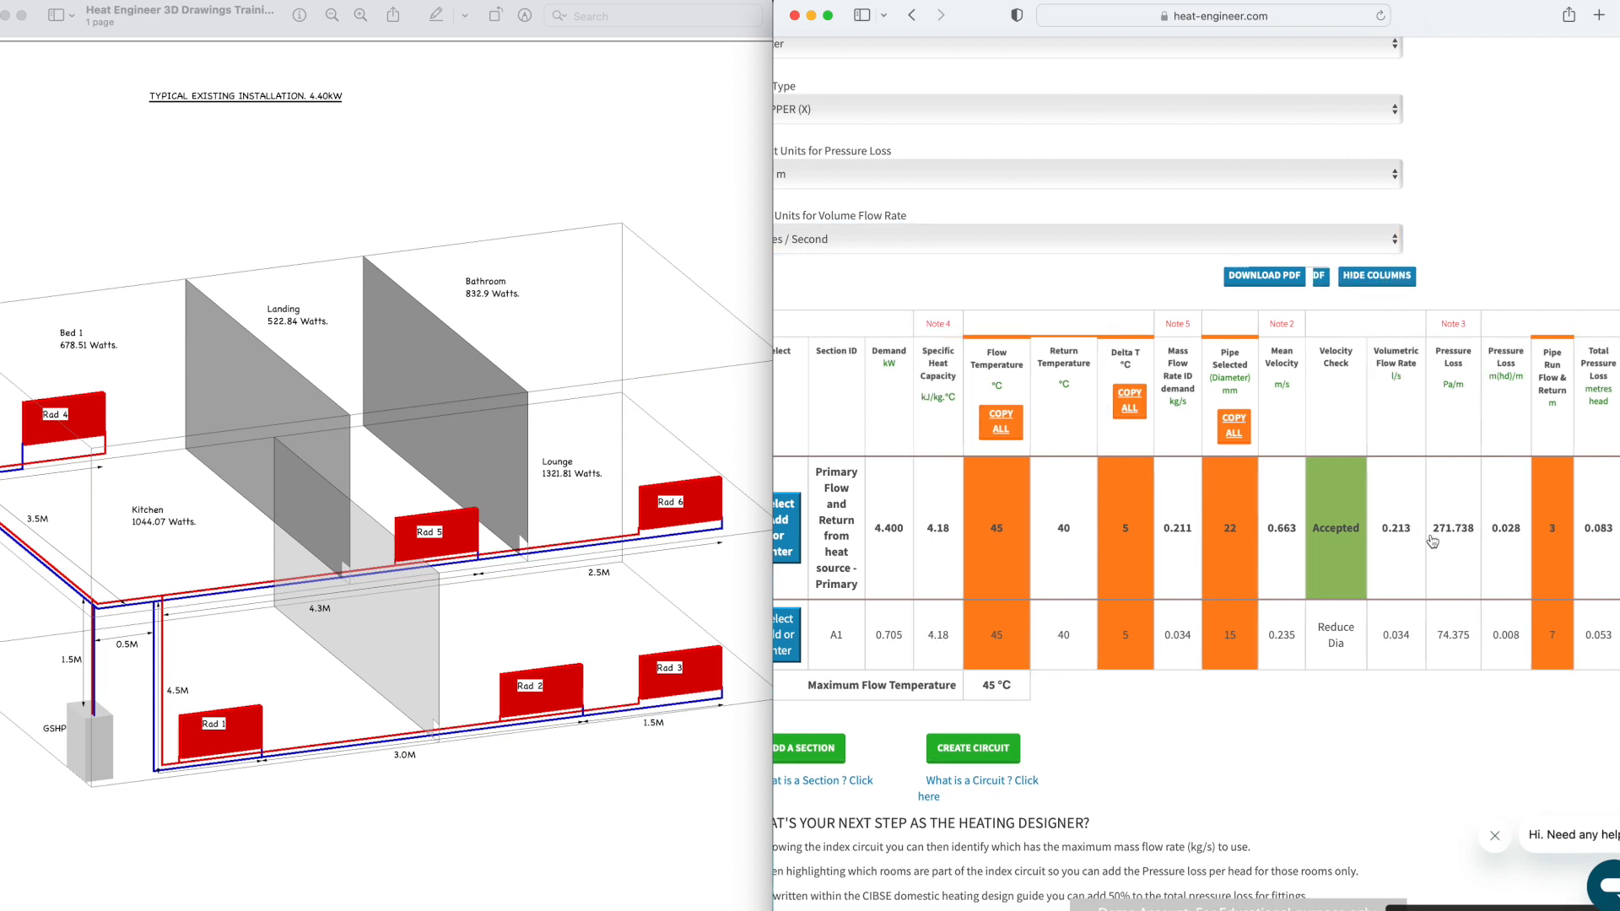
pyautogui.hscroll(5, 1432, 541)
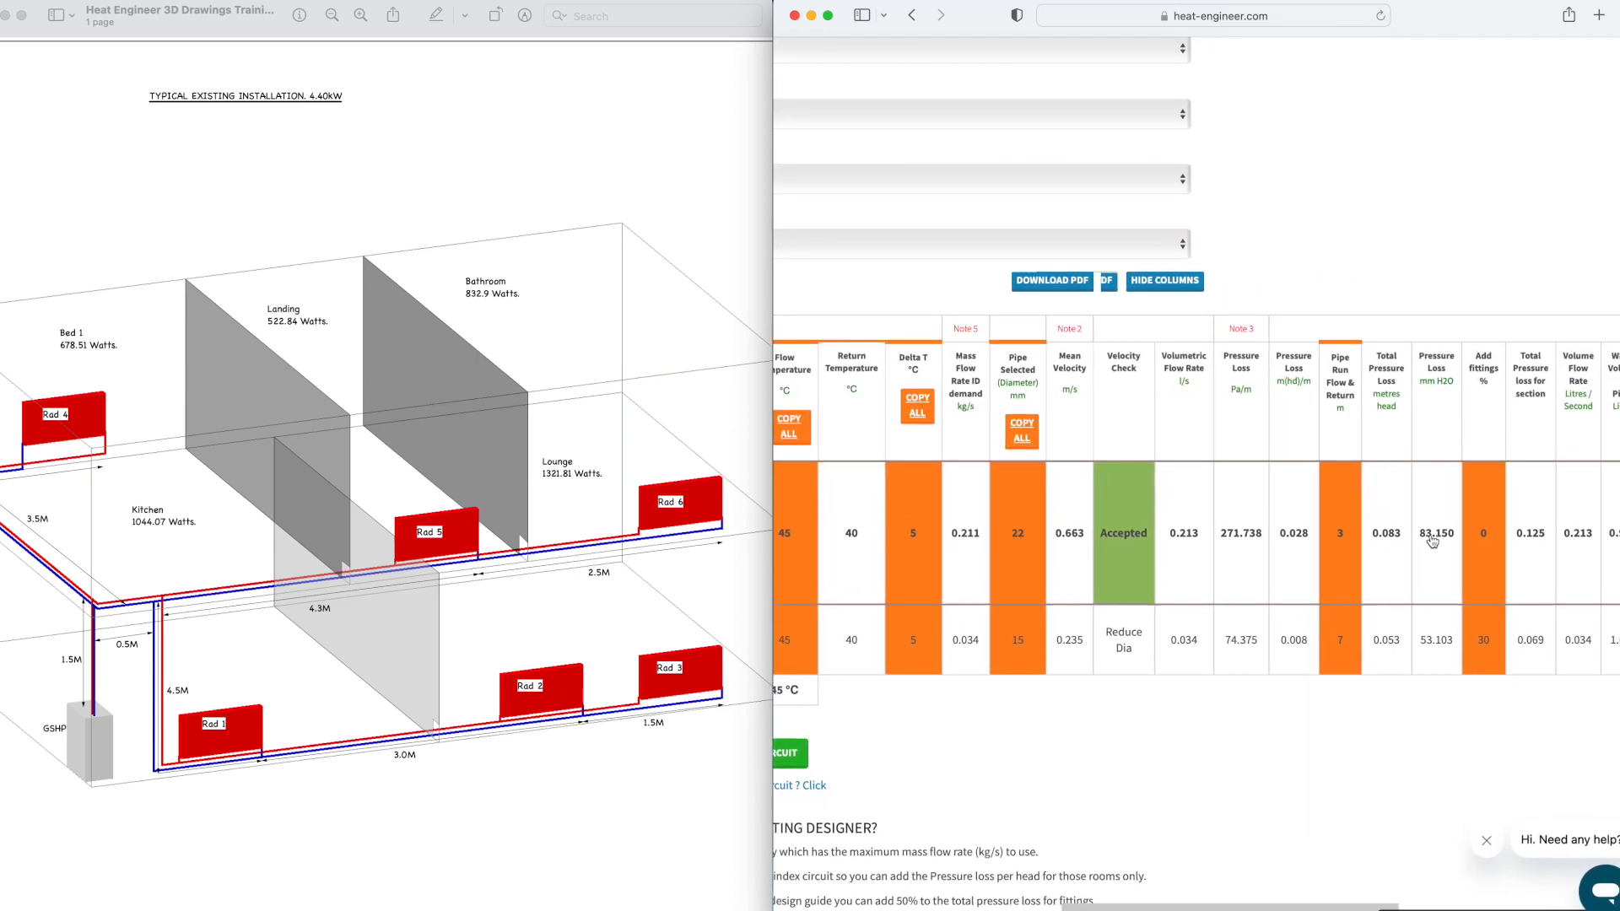
pyautogui.hscroll(-8, 1432, 541)
pyautogui.scroll(-2, 1462, 533)
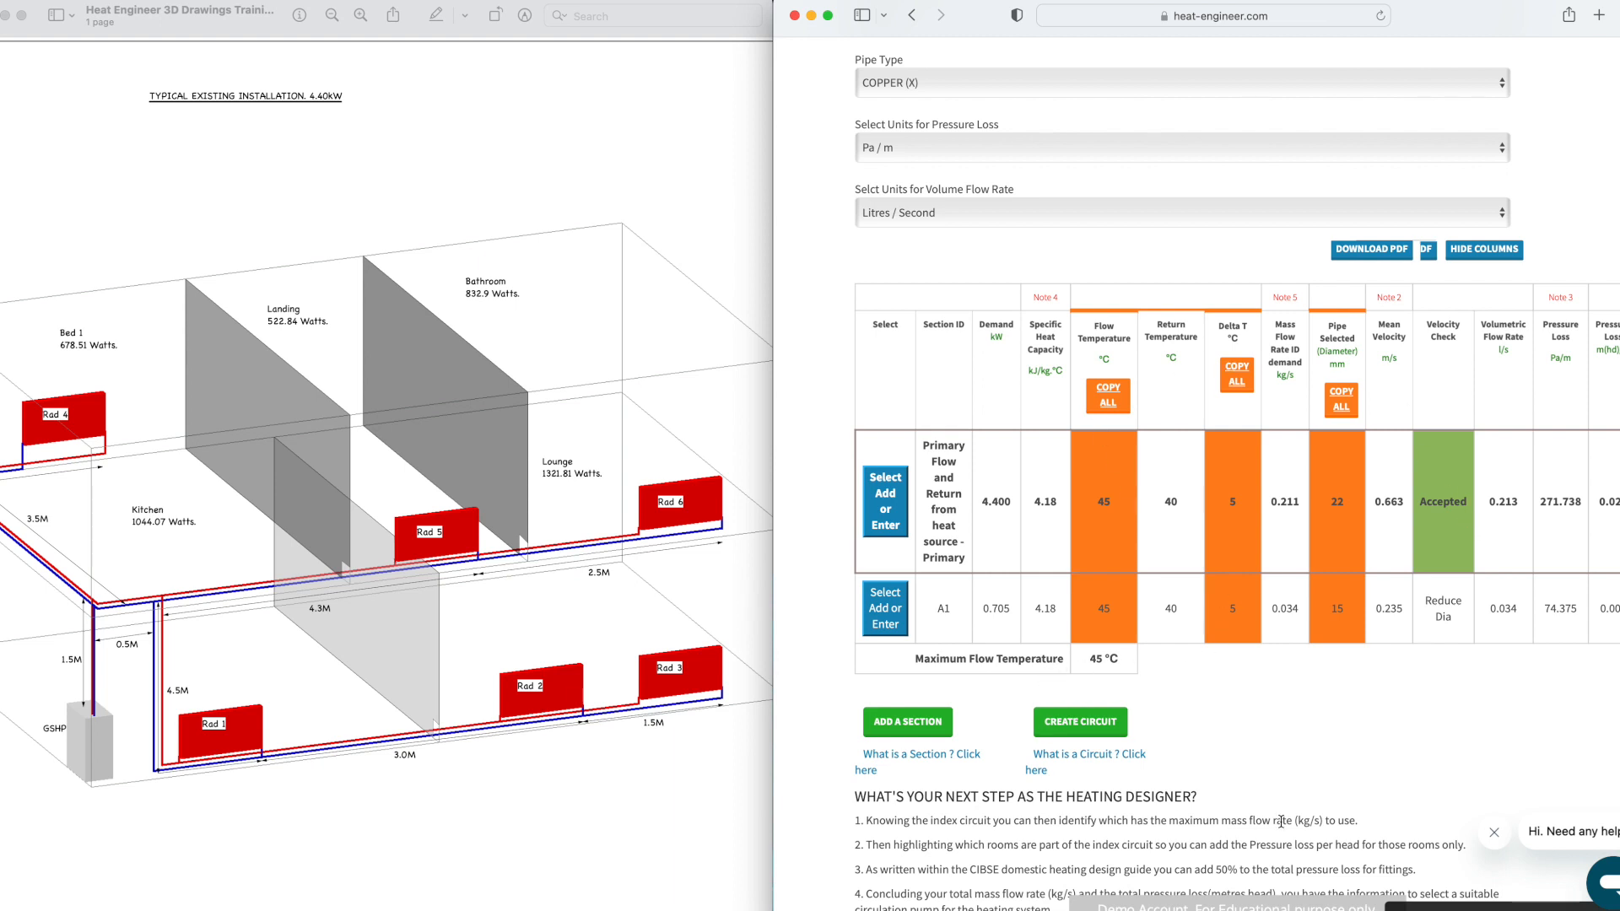
# Step: View the explanatory diagrams for what a section and what a circuit is, closing each one
pyautogui.click(919, 757)
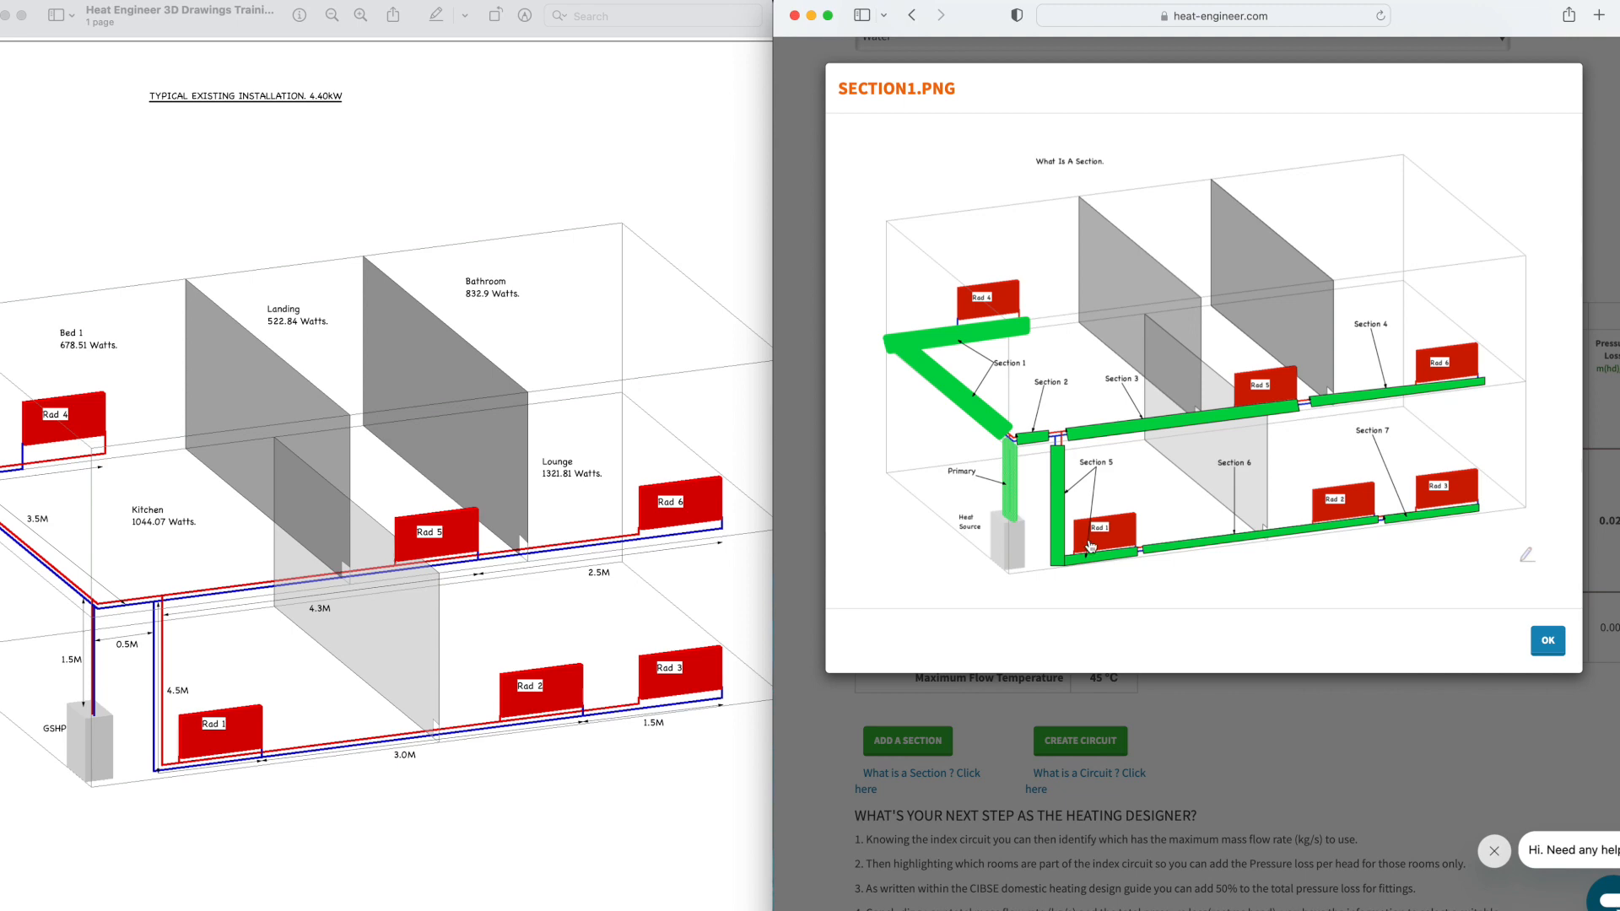
pyautogui.click(1548, 640)
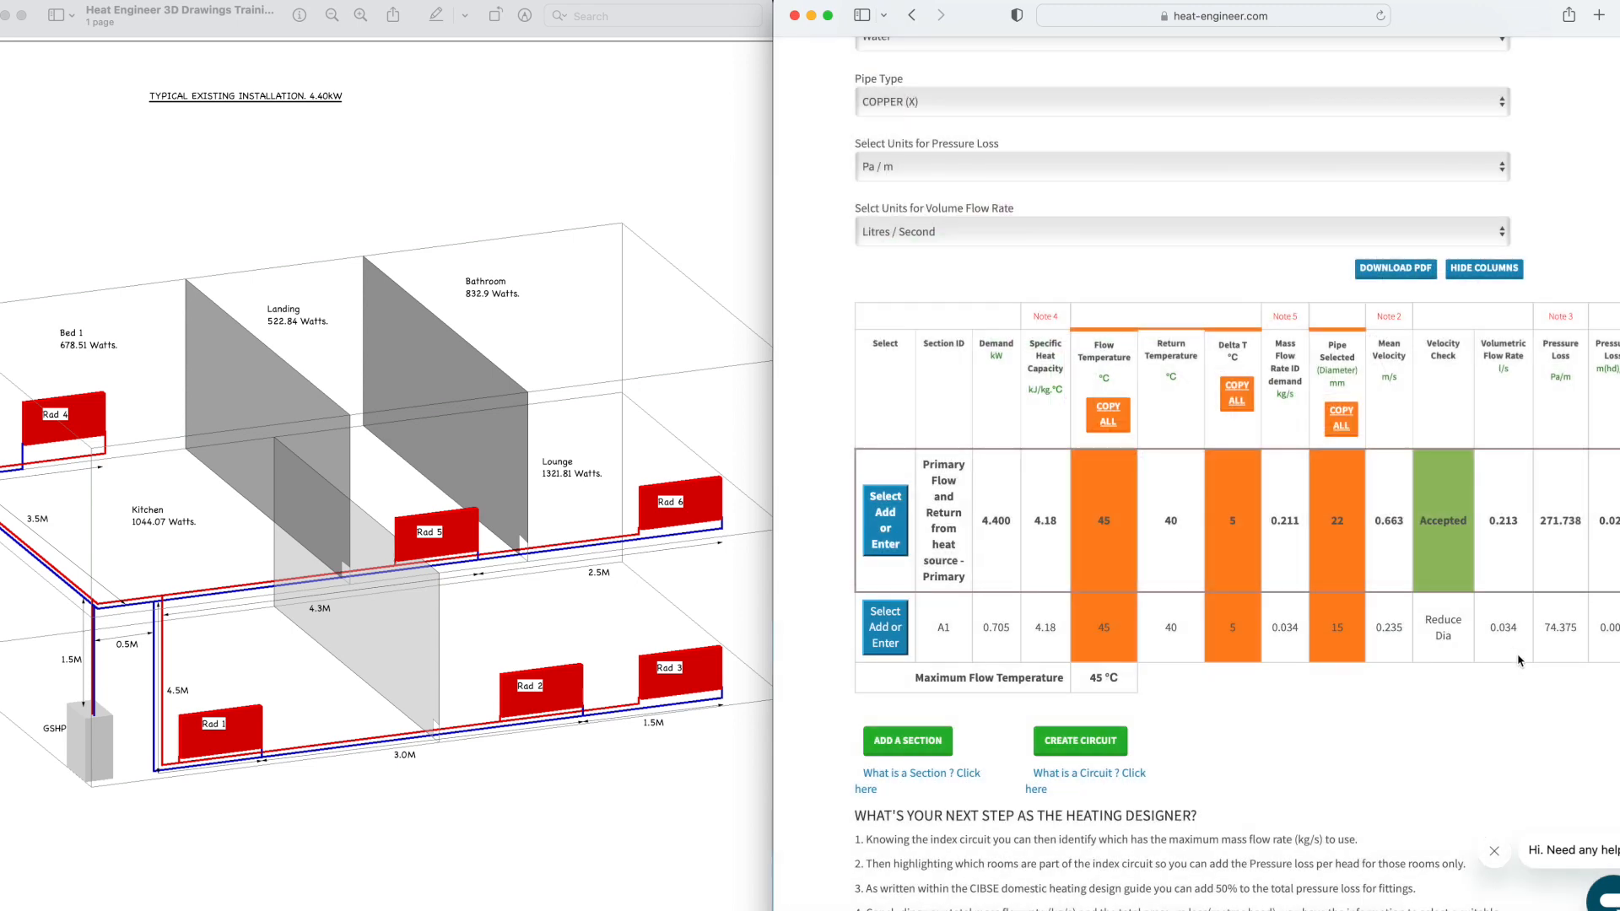
pyautogui.click(1086, 785)
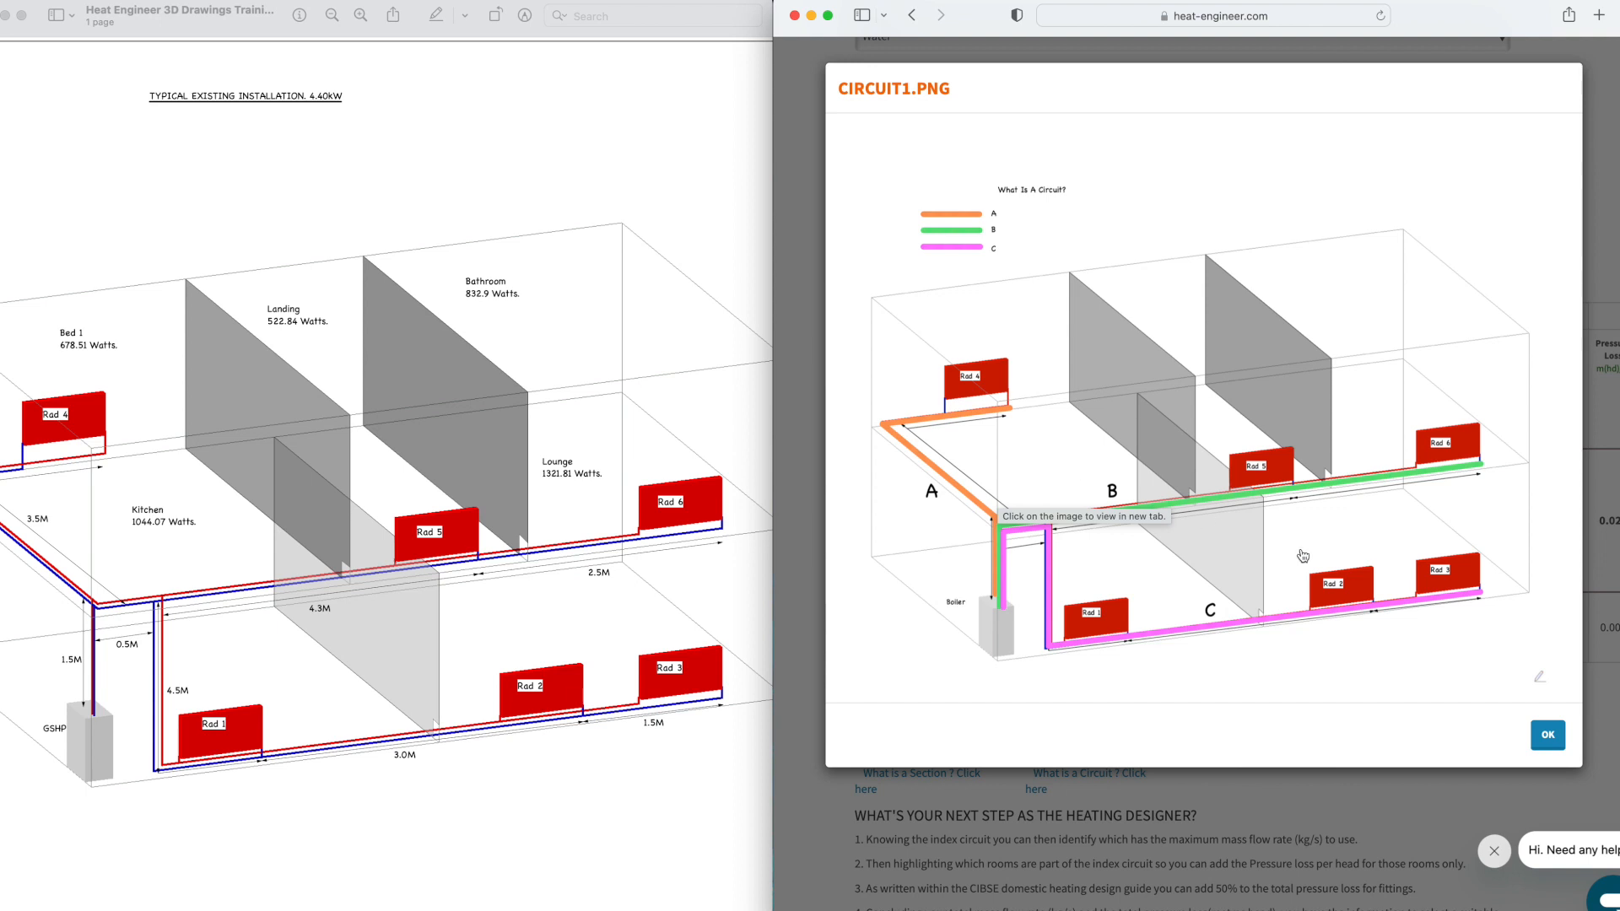
pyautogui.click(1546, 737)
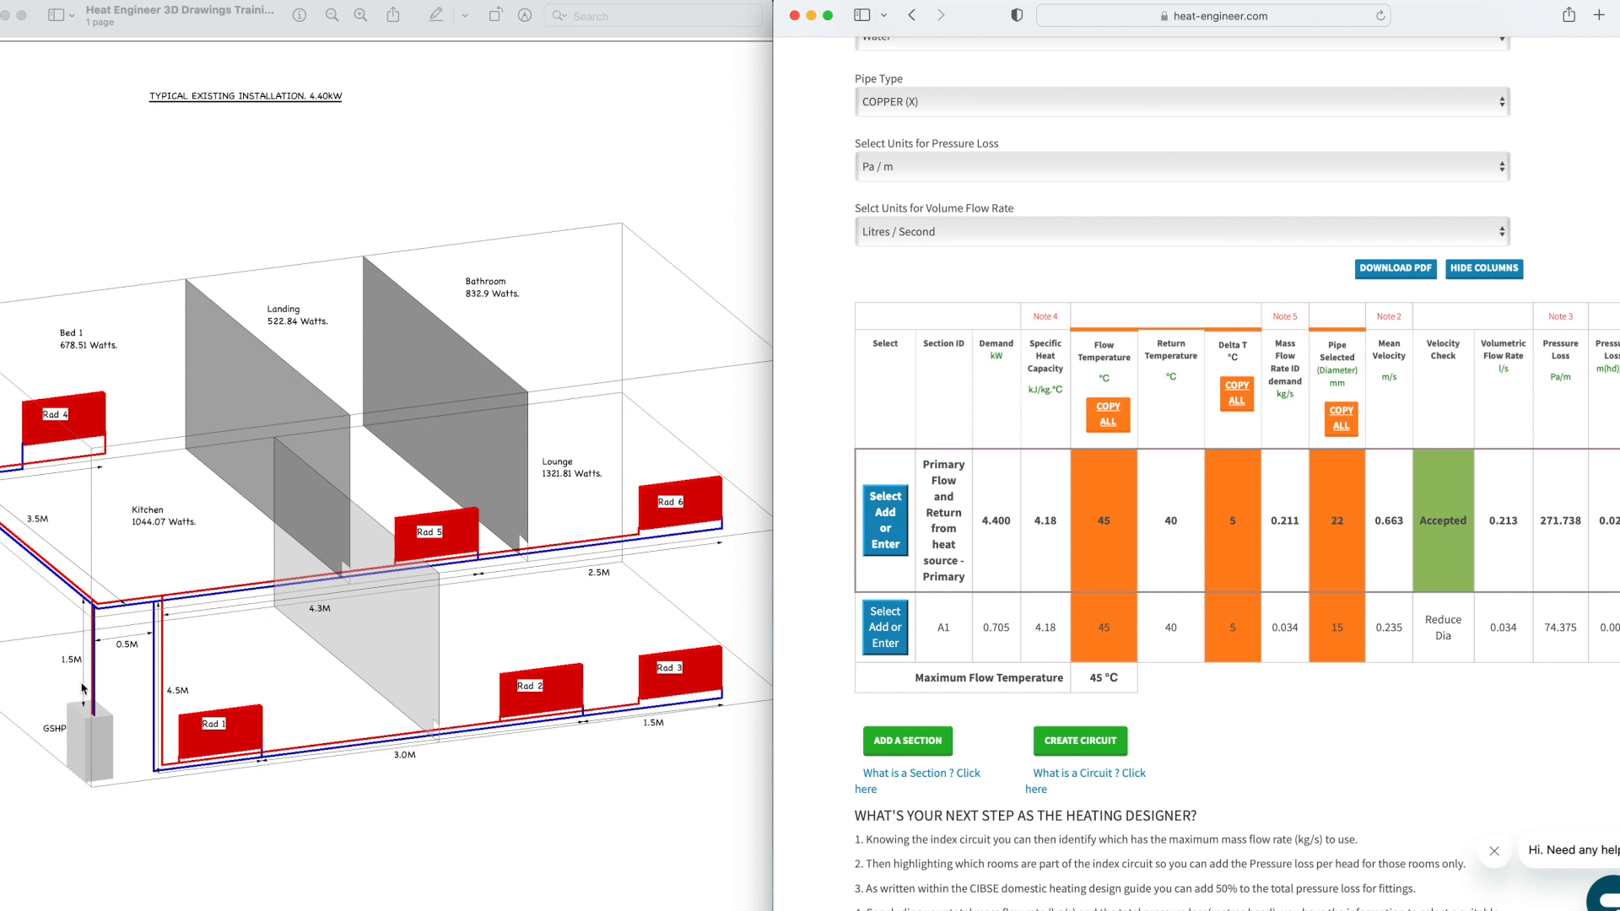
# Step: Examine the primary pipes rising from the GSHP in the 3D drawing and compare them with the primary row's pipe diameter and run length
pyautogui.click(145, 822)
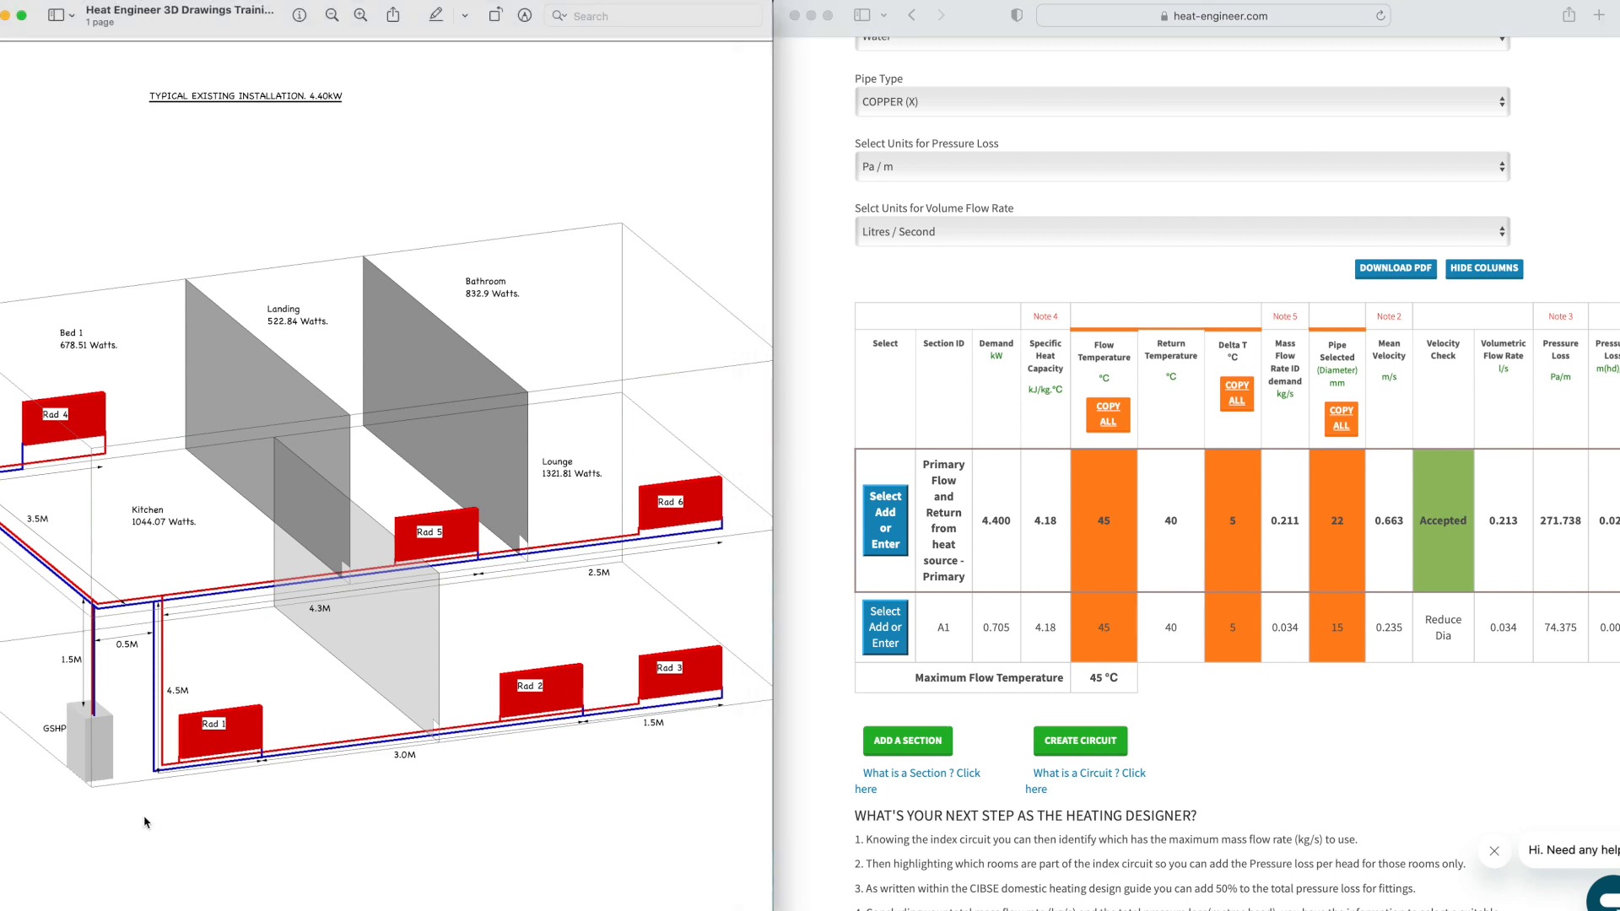
pyautogui.scroll(10, 146, 822)
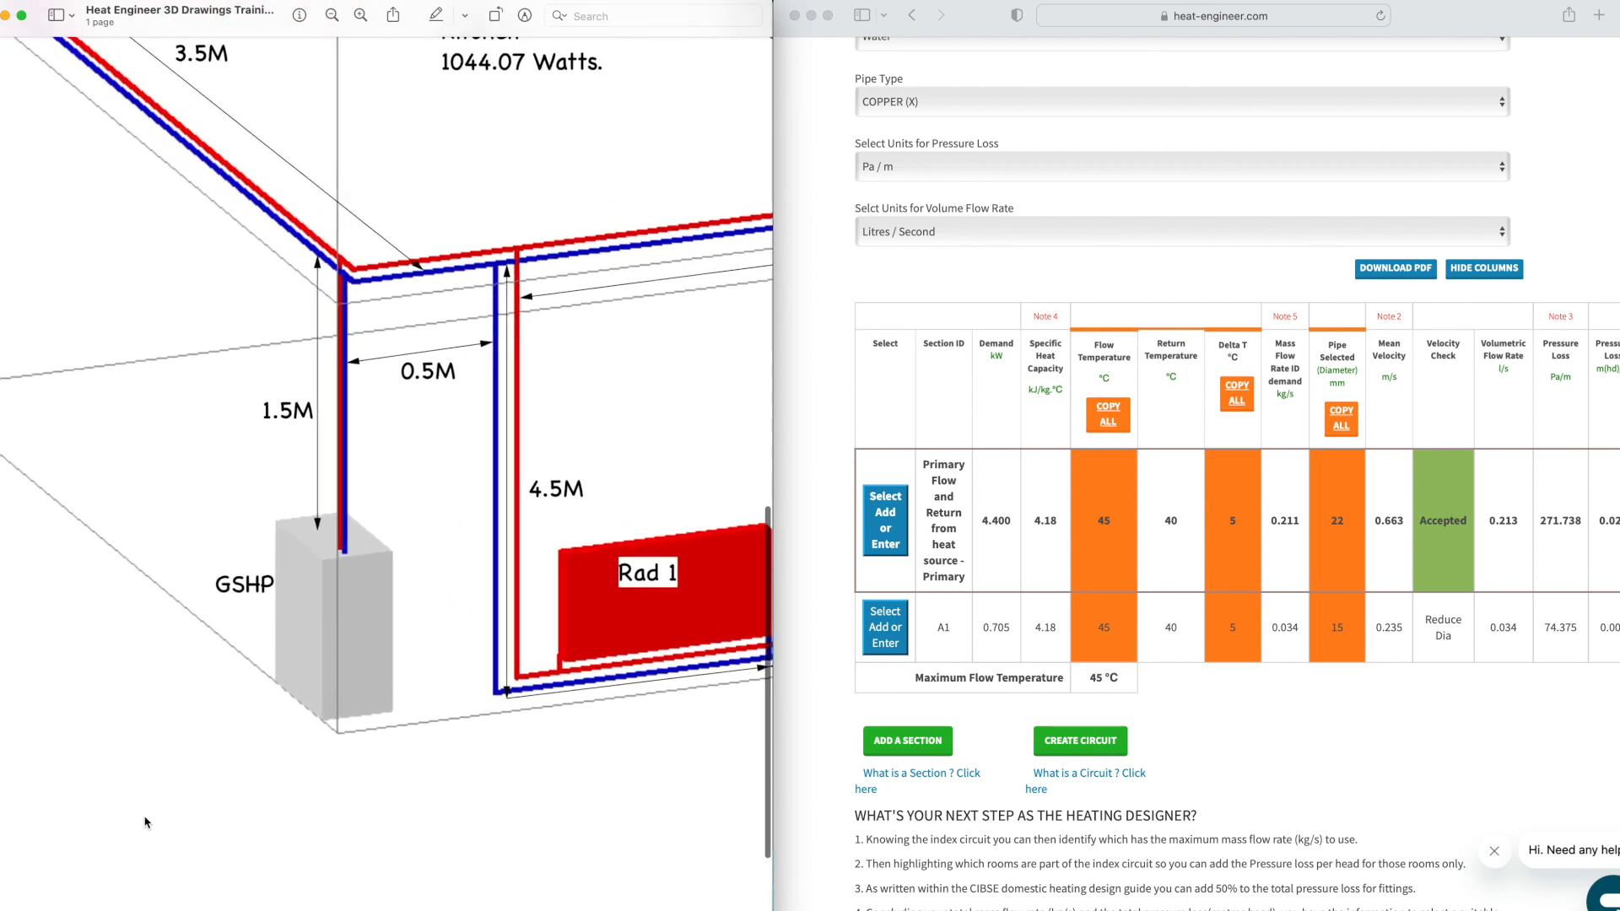
pyautogui.scroll(3, 145, 823)
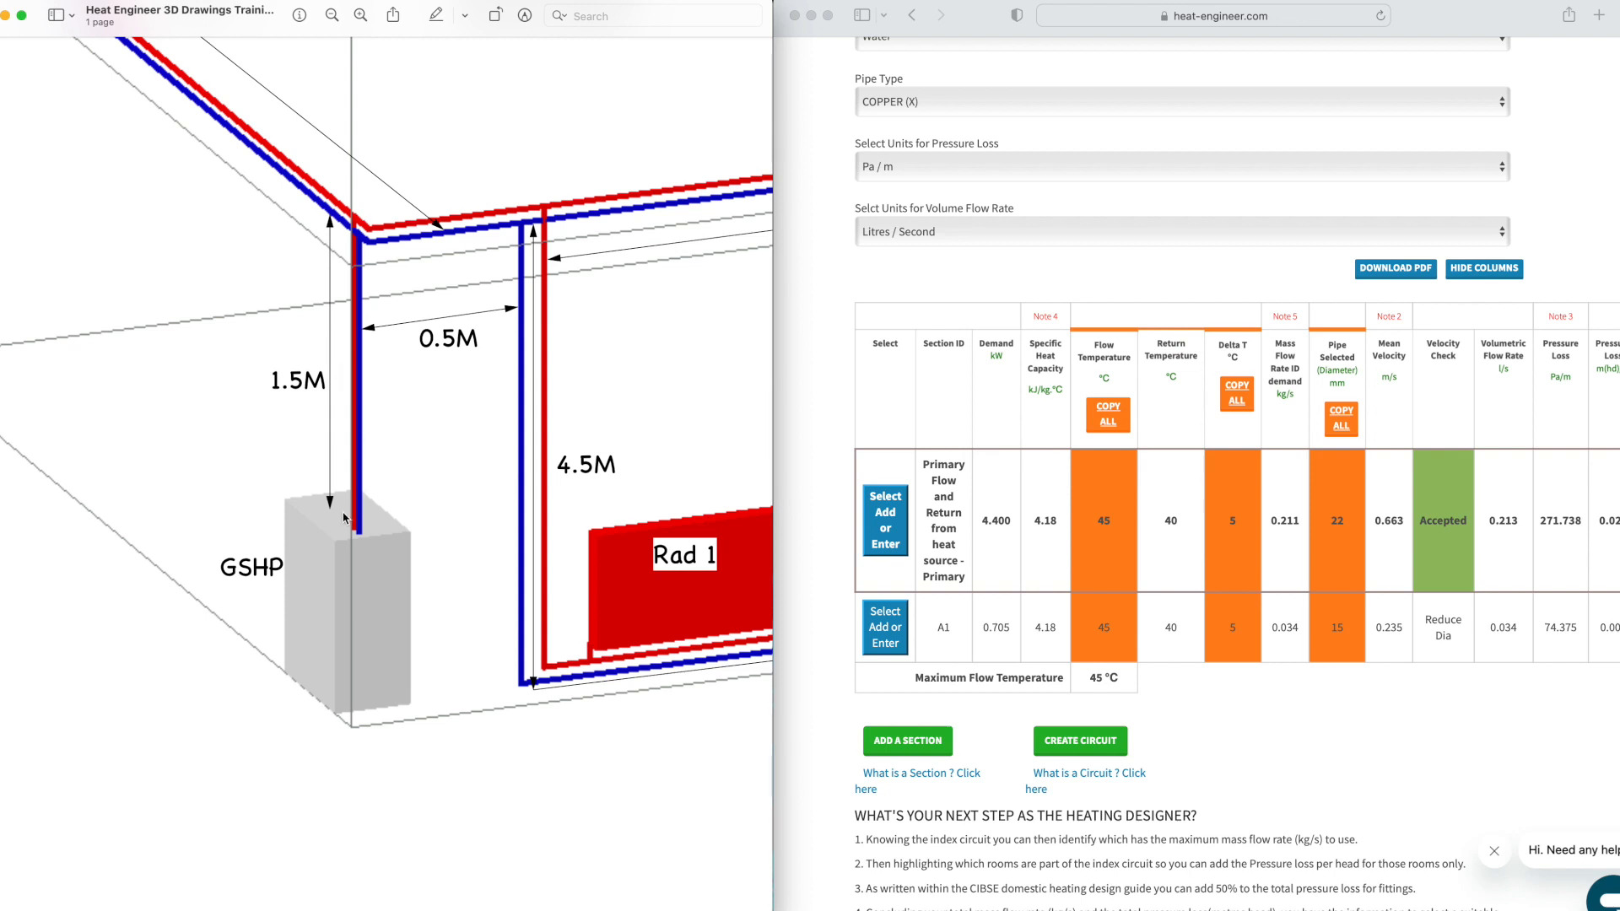
pyautogui.scroll(-10, 355, 386)
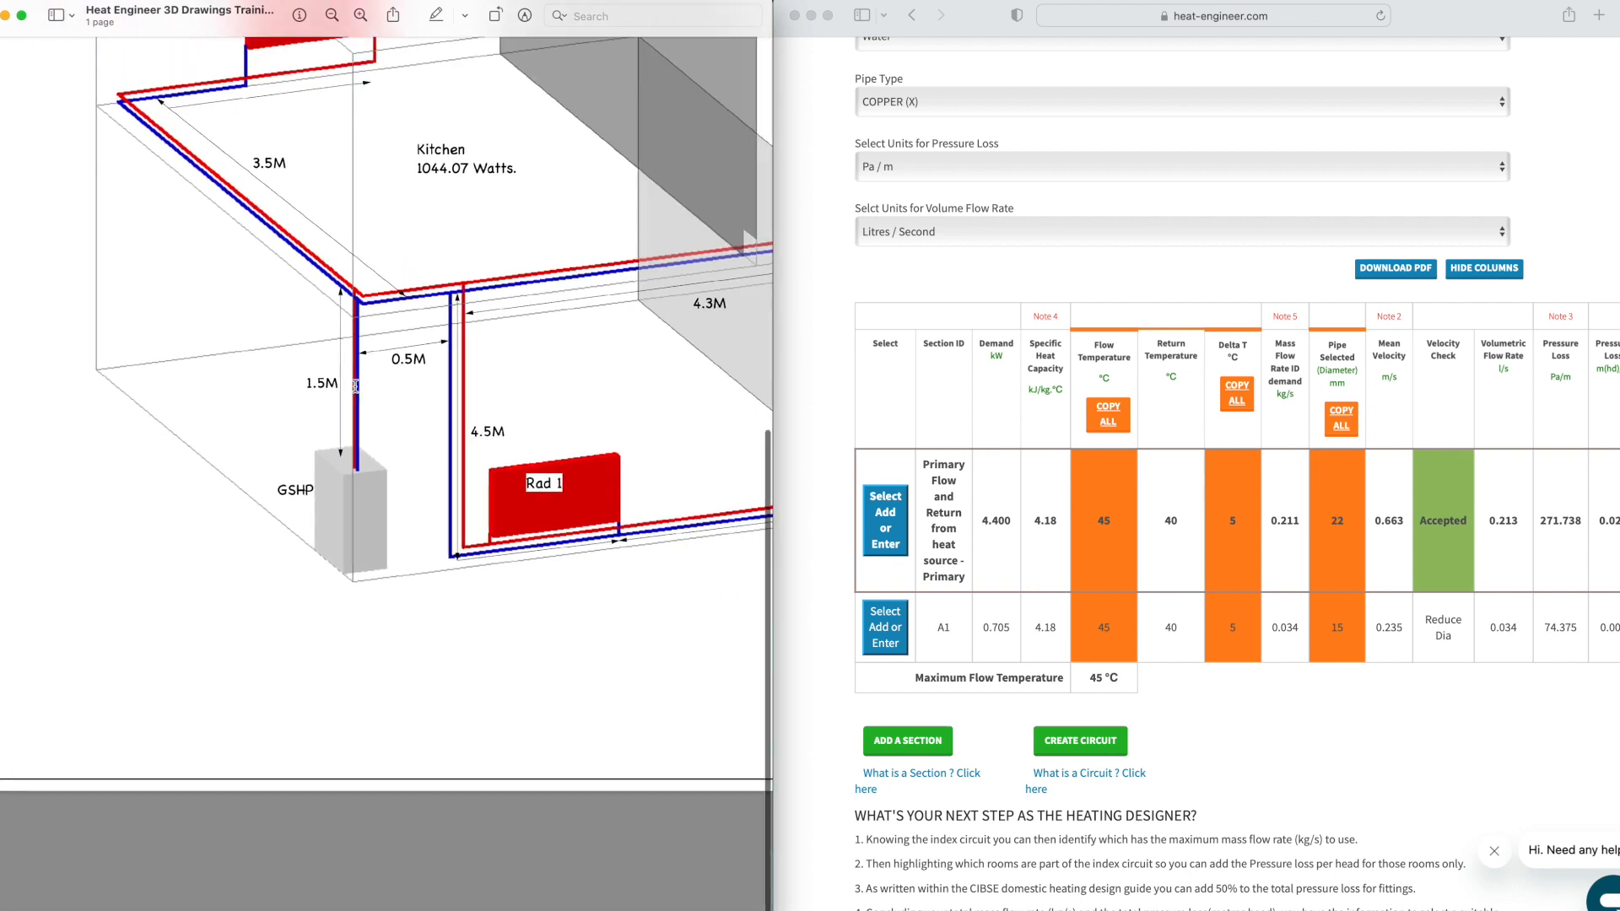
pyautogui.scroll(-10, 341, 395)
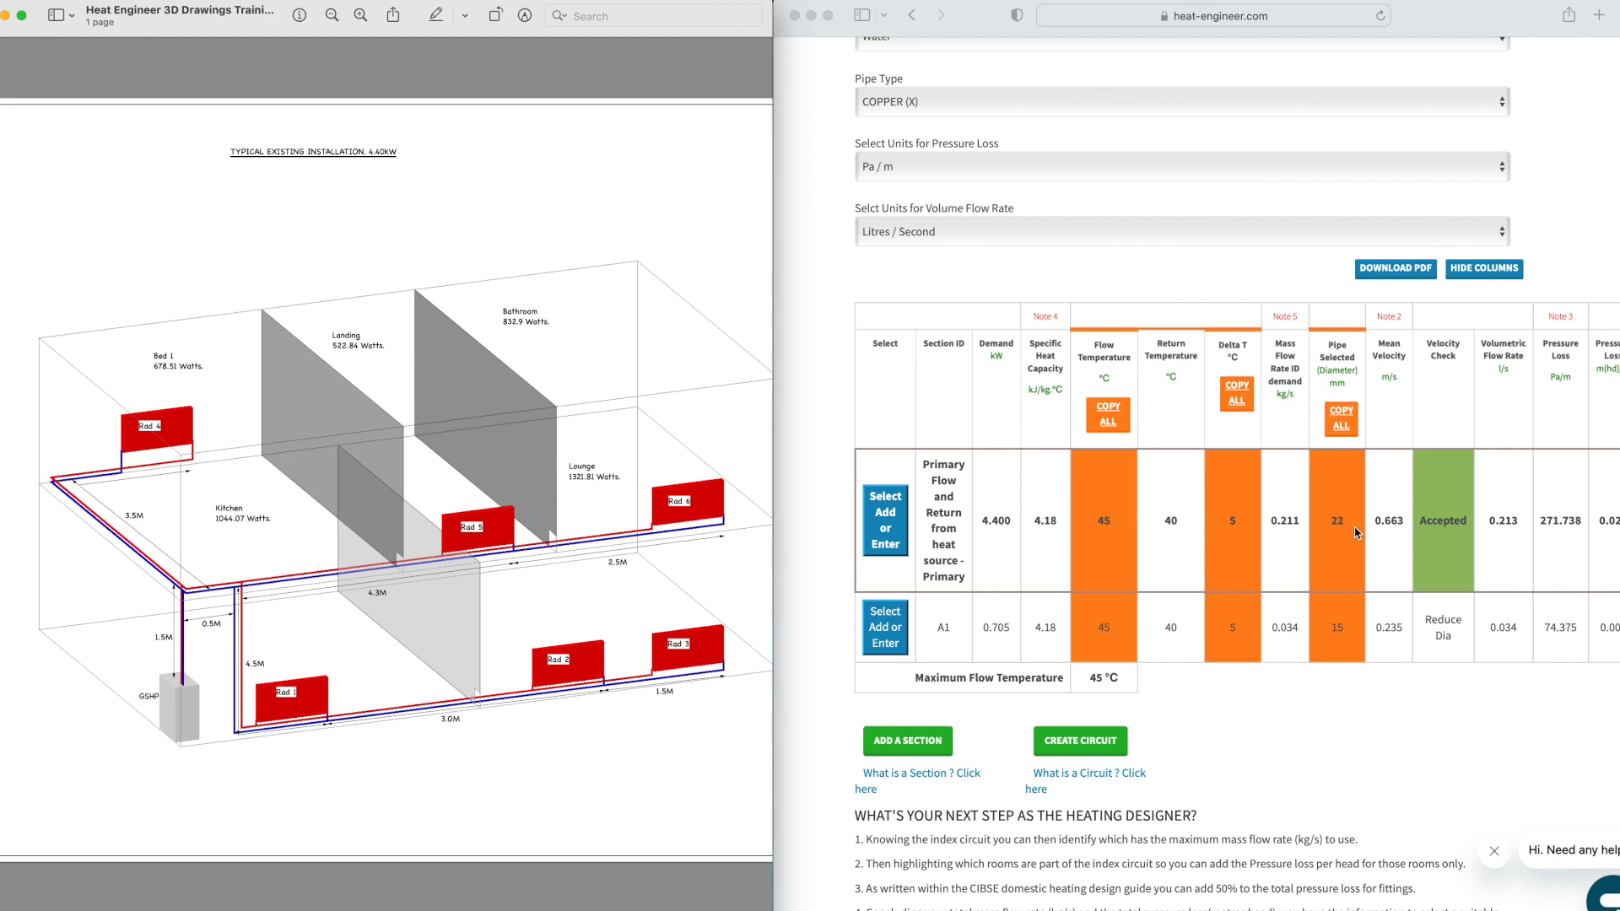
pyautogui.hscroll(4, 1356, 533)
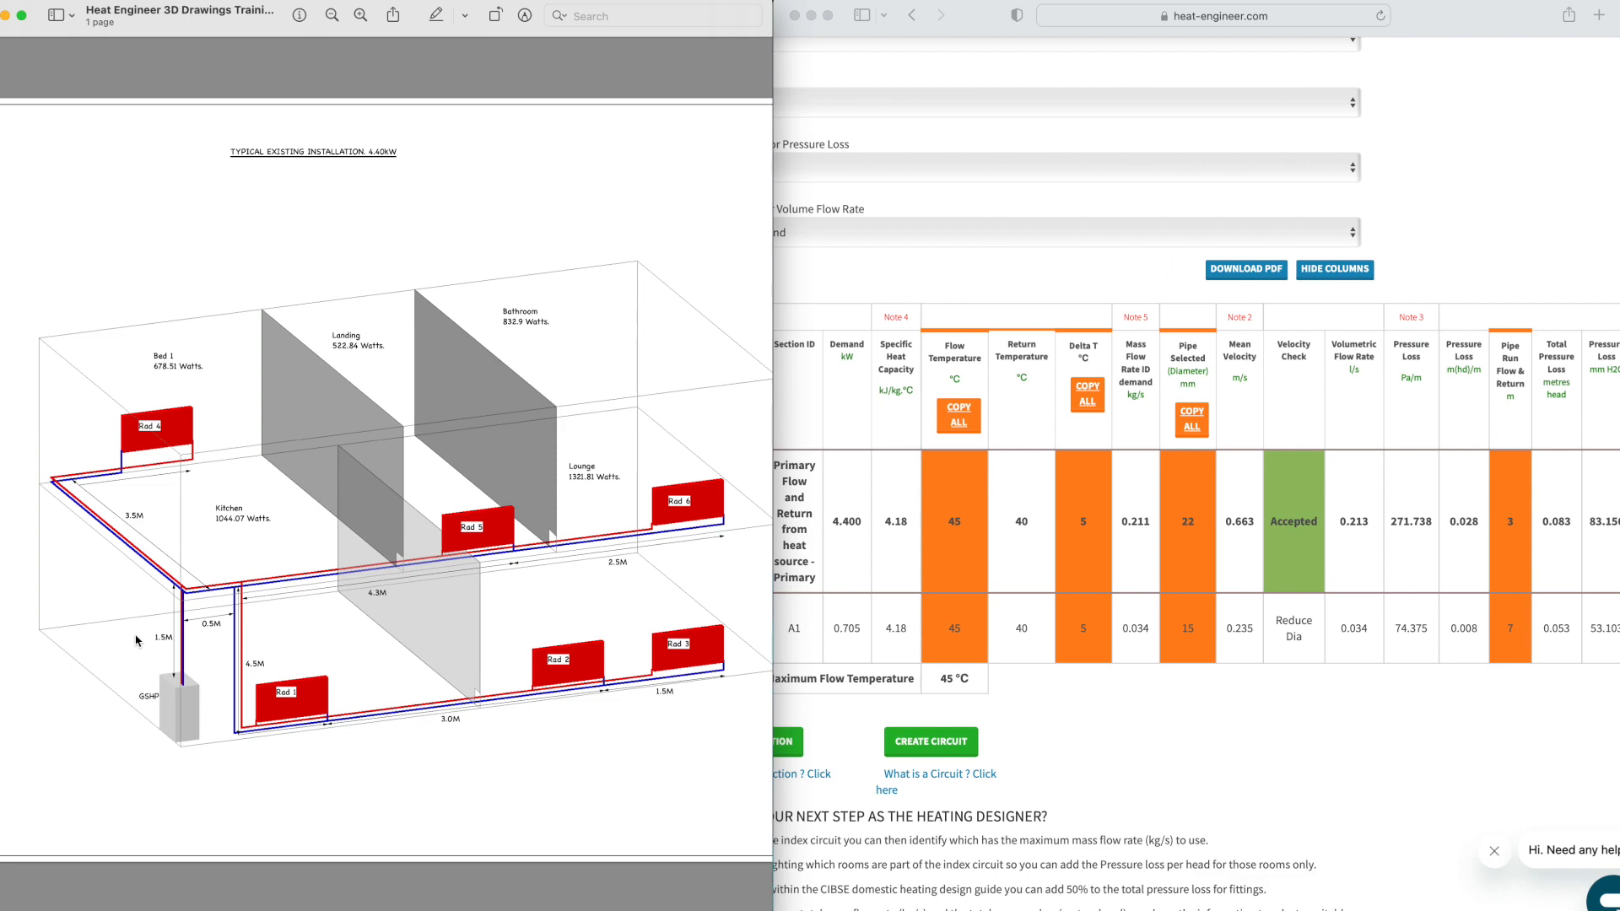
pyautogui.scroll(10, 136, 640)
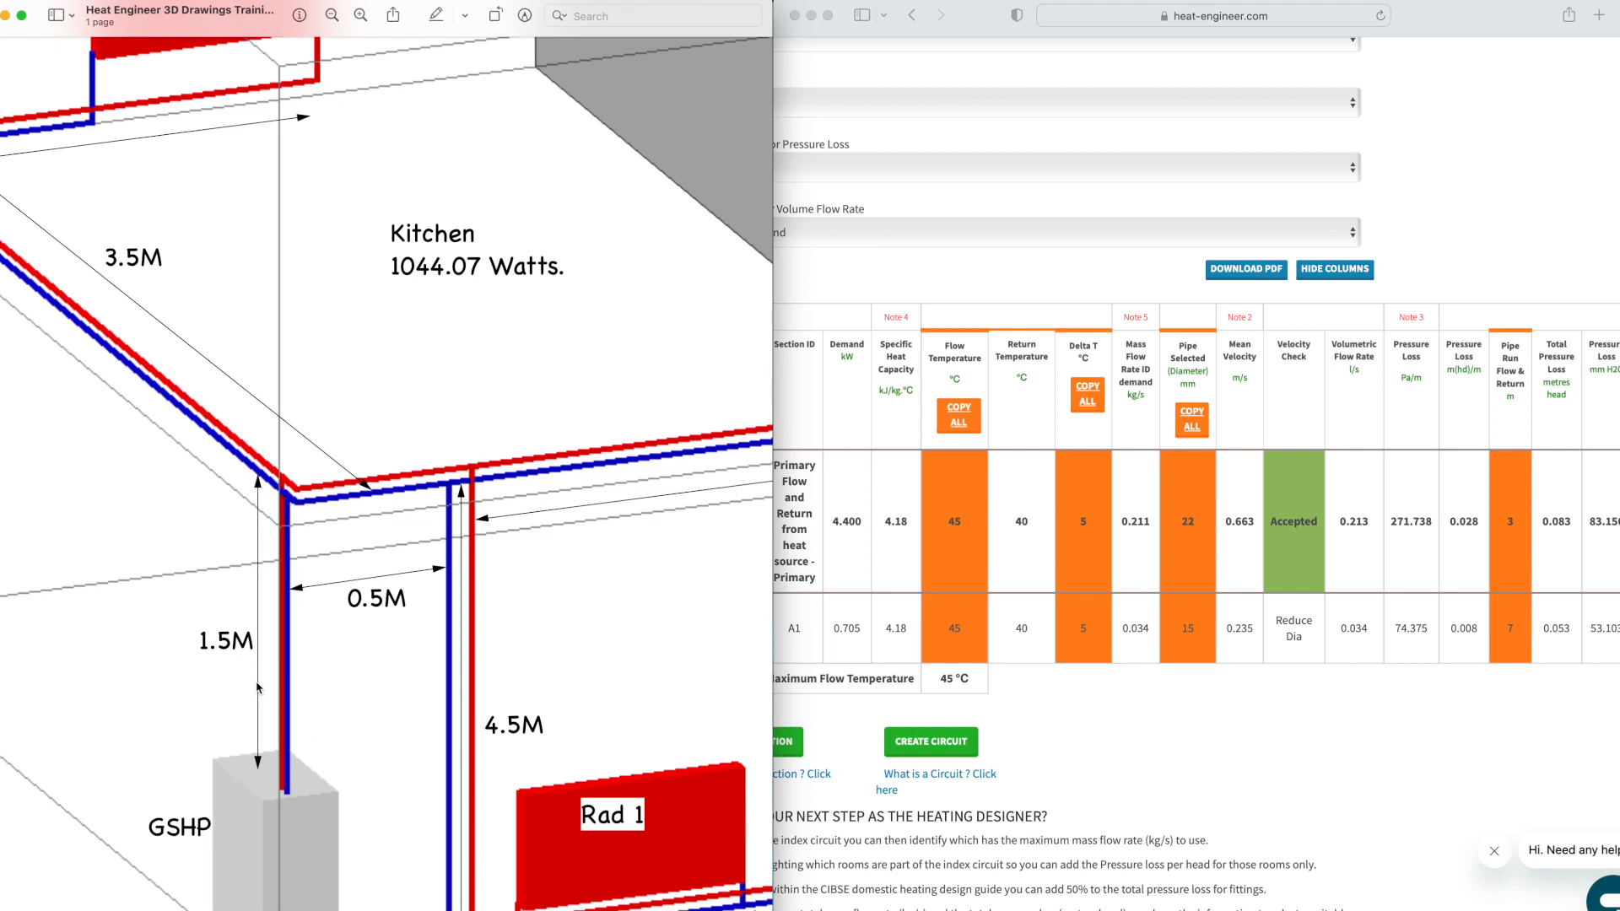
pyautogui.hscroll(2, 982, 605)
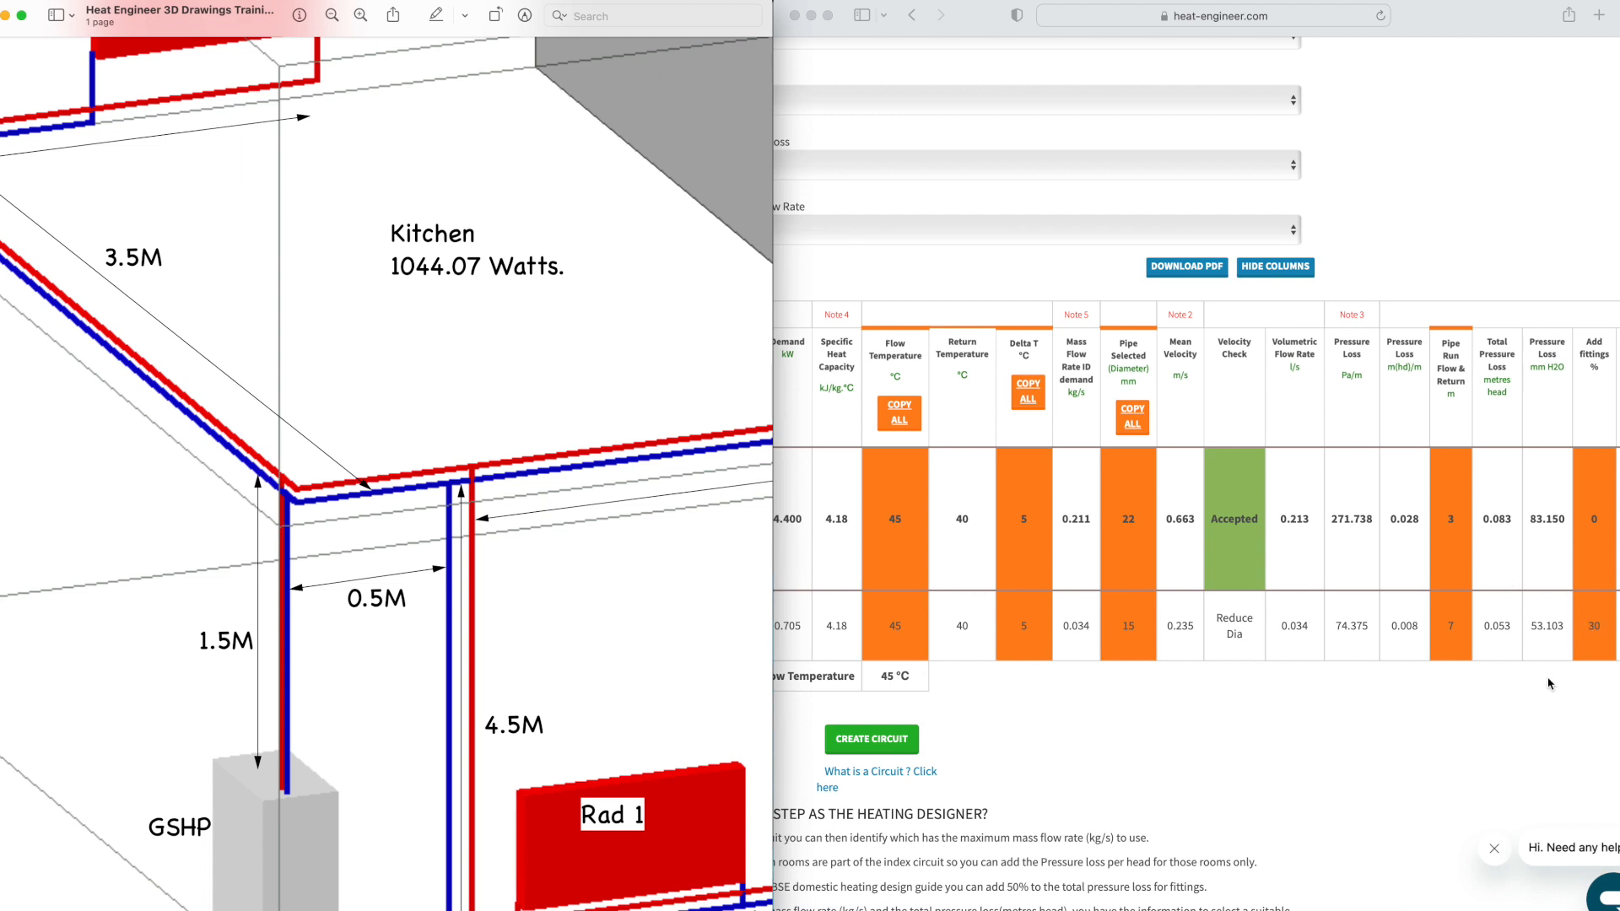
# Step: Inspect the pipe run, pressure loss and added fittings columns closely, and return to the GSHP pipework in the drawing
pyautogui.click(1607, 398)
pyautogui.scroll(5, 1606, 398)
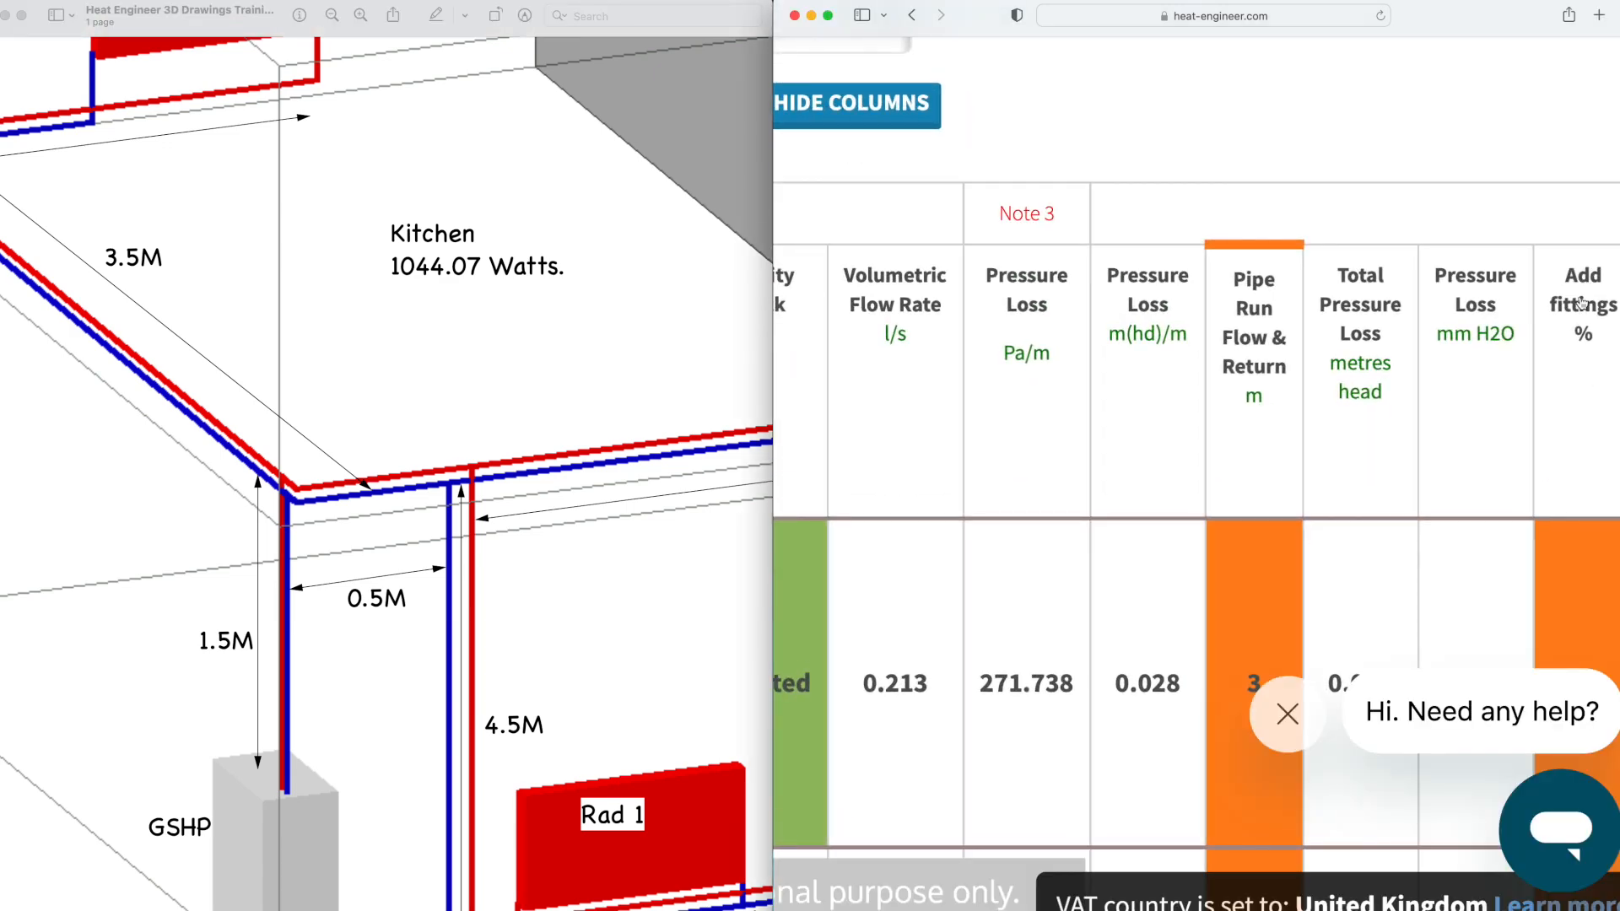
pyautogui.scroll(-5, 1584, 291)
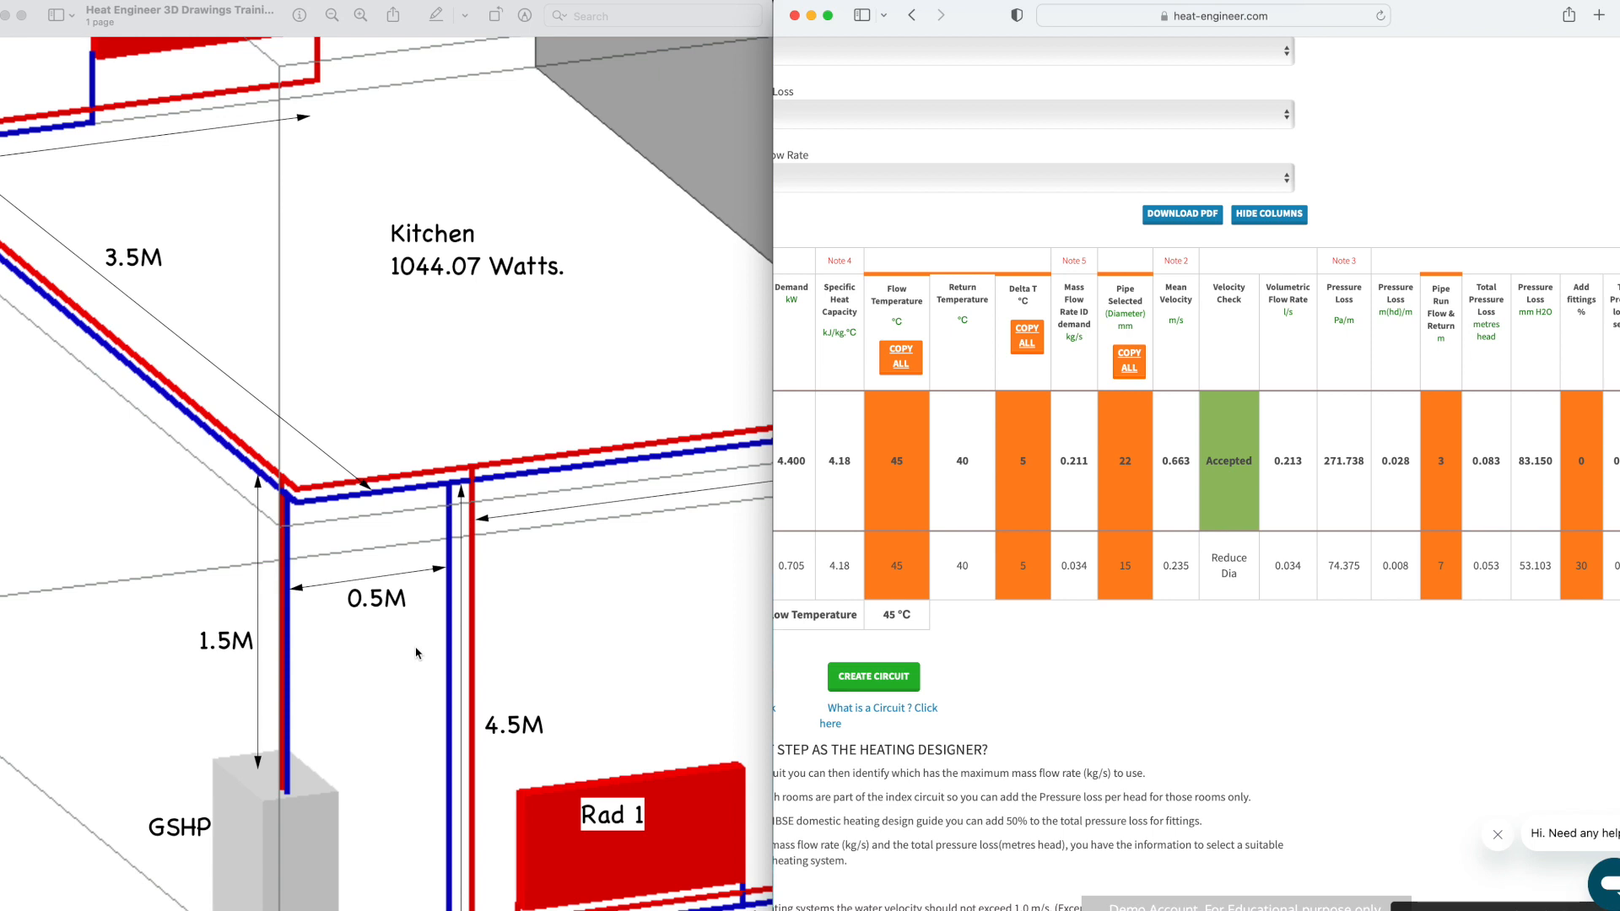
pyautogui.scroll(-3, 381, 692)
pyautogui.scroll(2, 381, 692)
pyautogui.hscroll(-2, 380, 692)
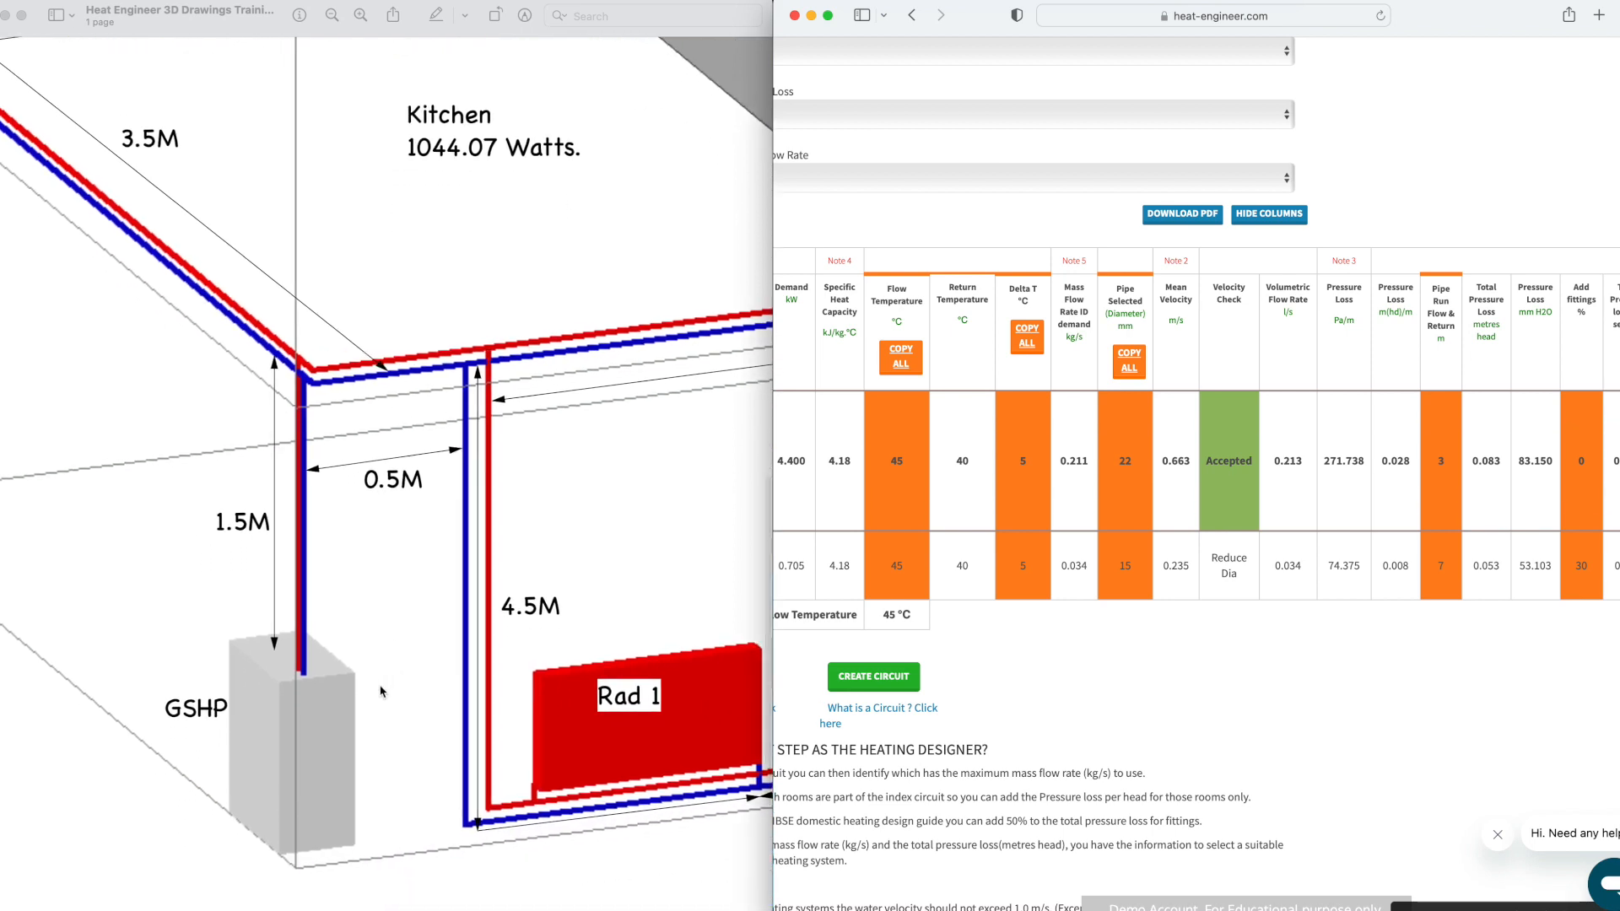
# Step: Check the primary pipework above the GSHP in the 3D drawing and set the primary section's added fittings to 30%
pyautogui.scroll(2, 381, 692)
pyautogui.hscroll(-1, 381, 692)
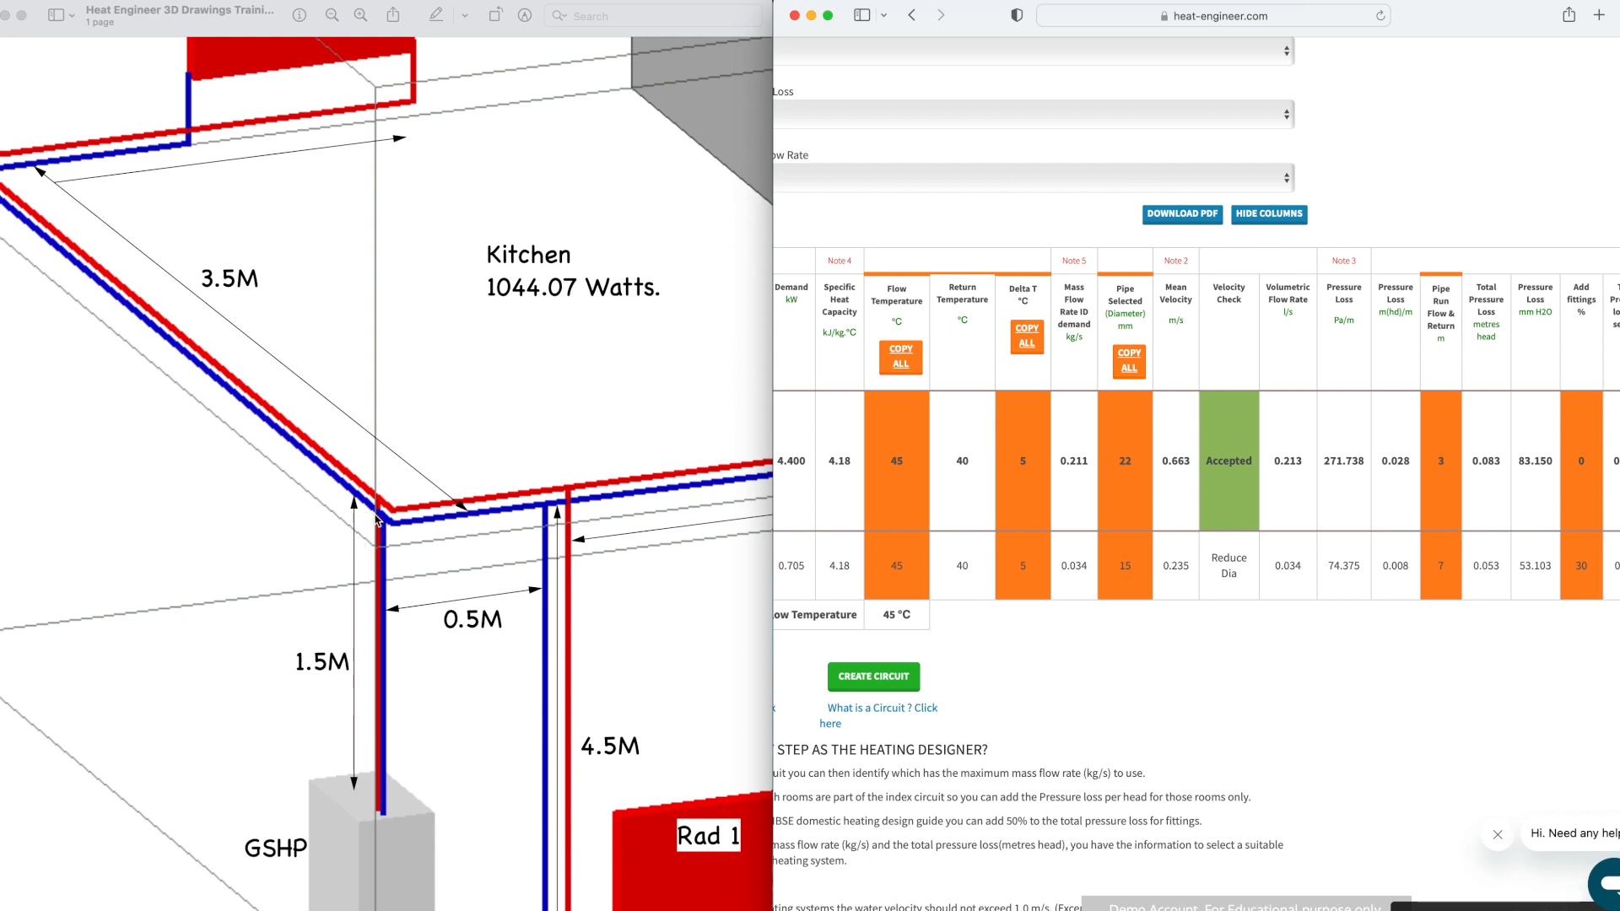
pyautogui.click(261, 548)
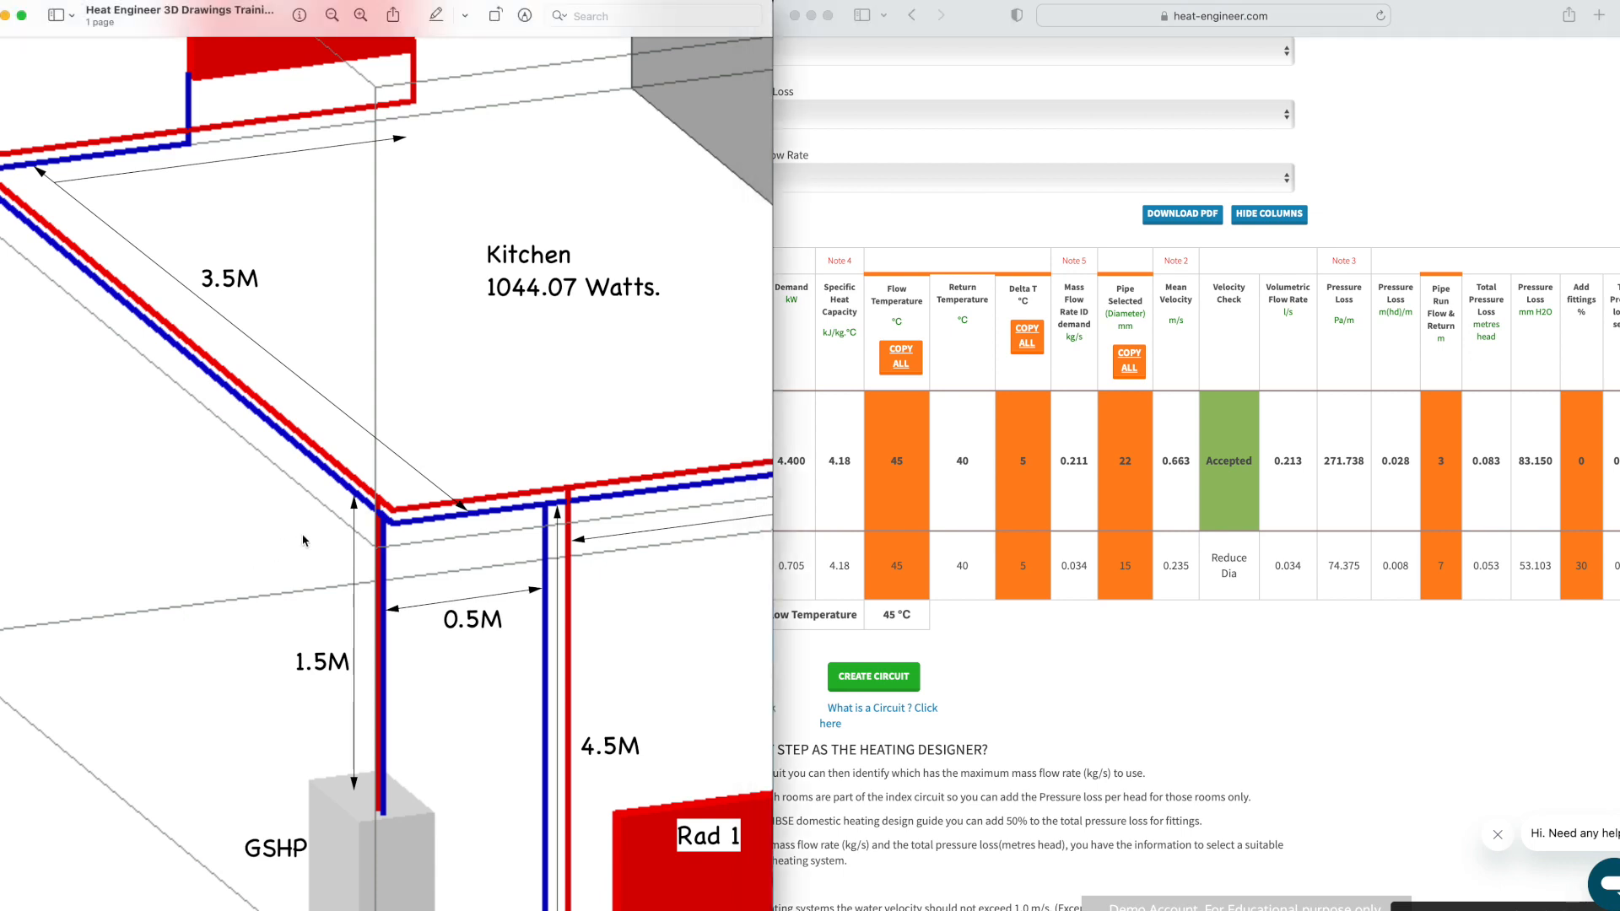
pyautogui.scroll(2, 355, 521)
pyautogui.scroll(3, 355, 527)
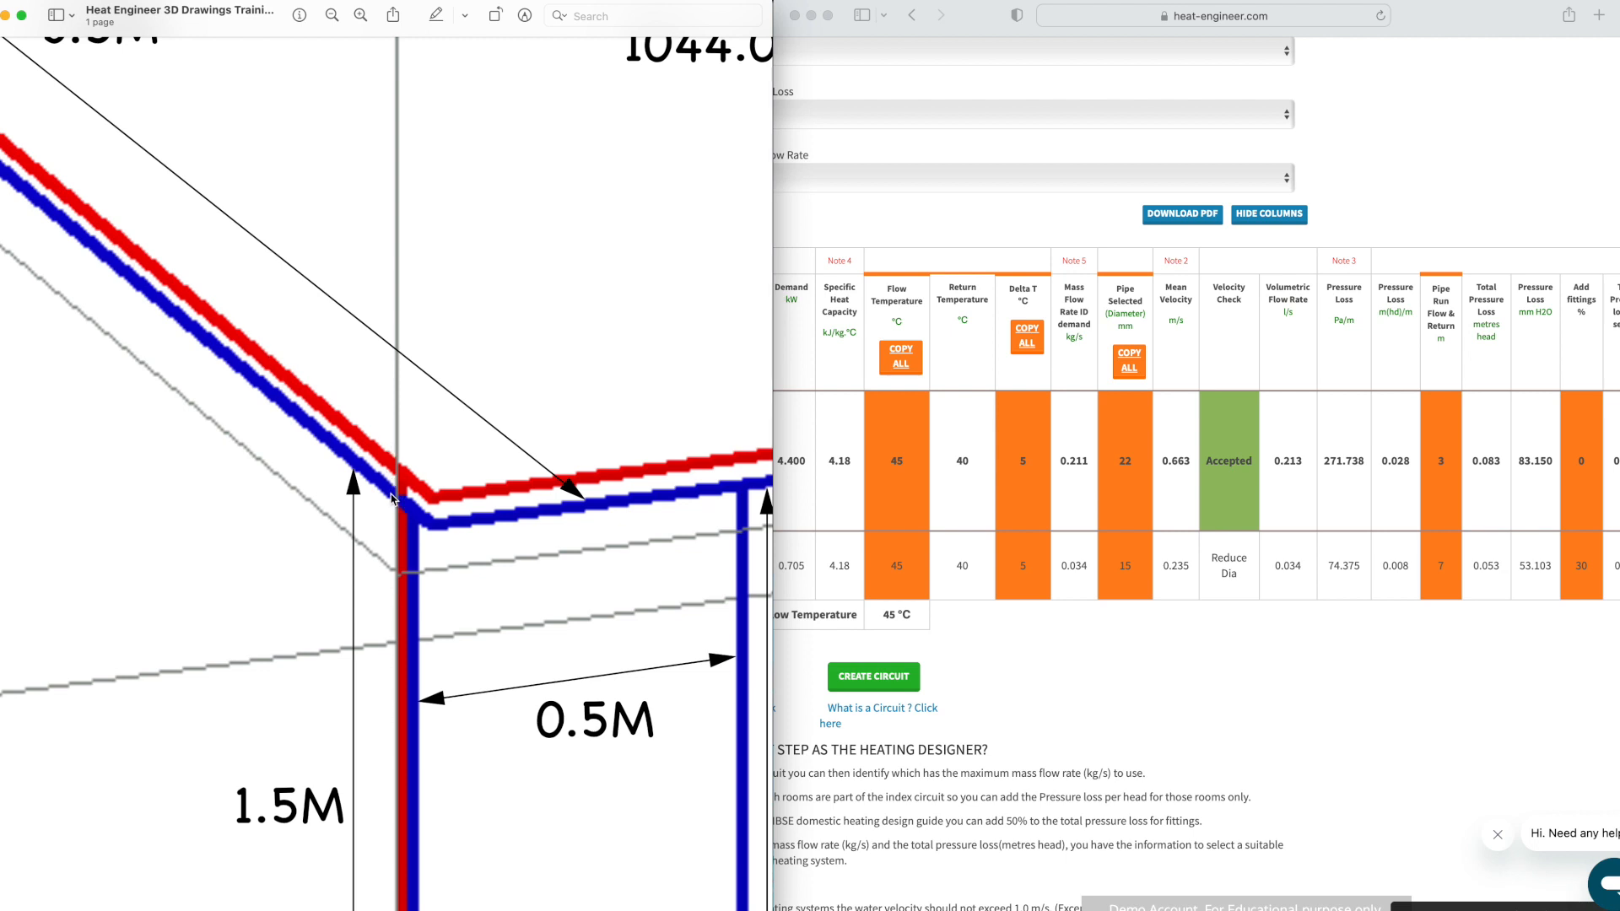
pyautogui.scroll(-5, 393, 498)
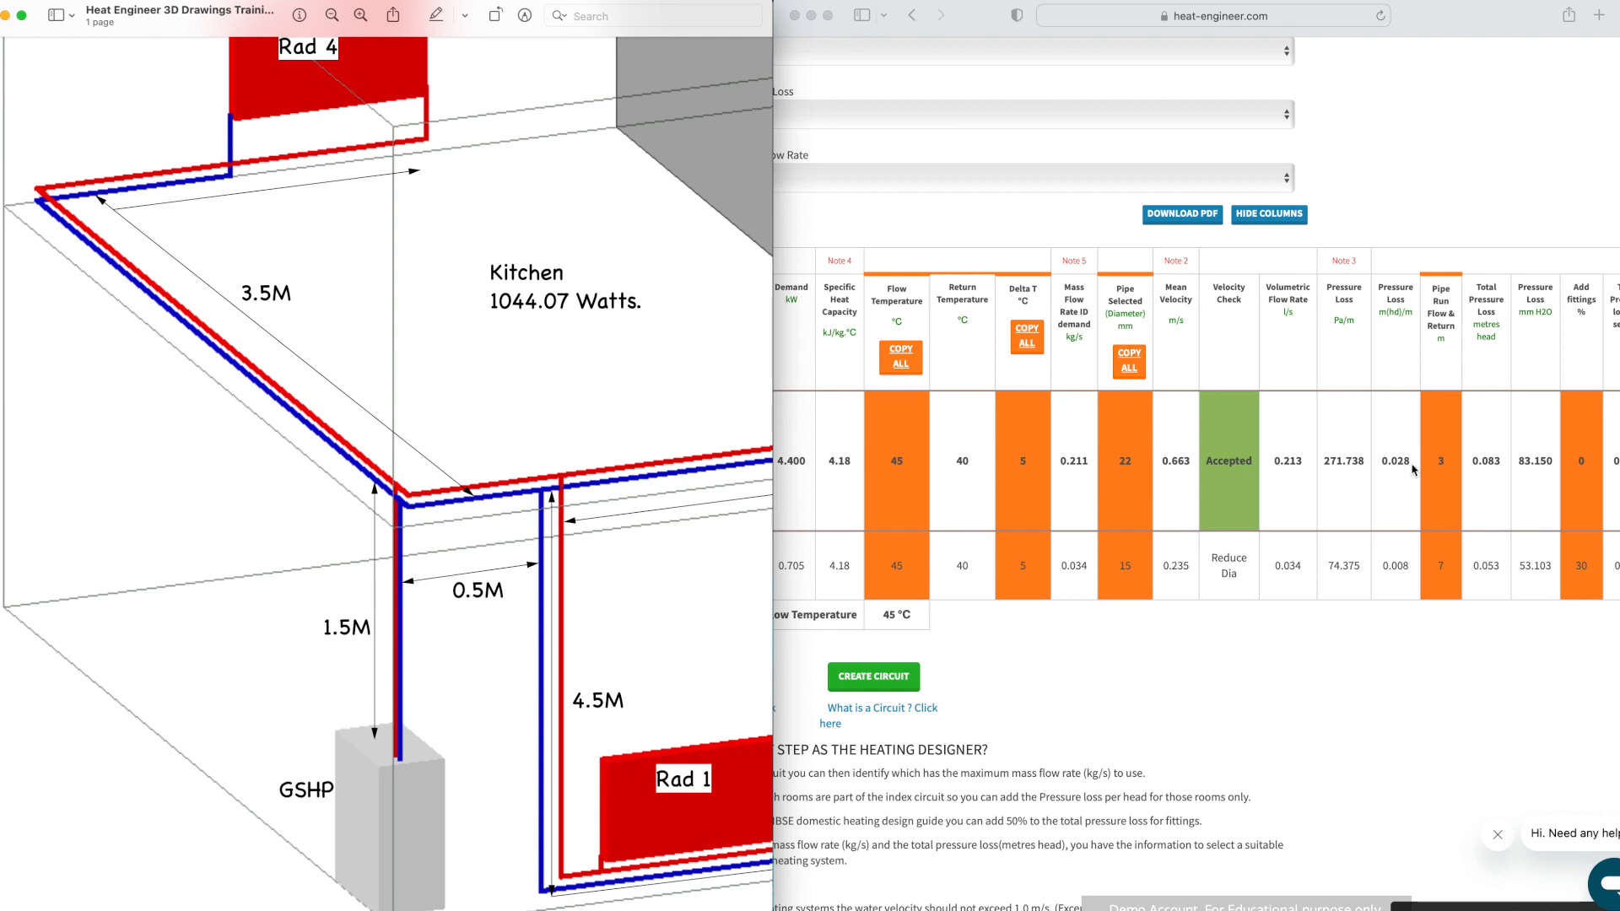
pyautogui.click(1578, 467)
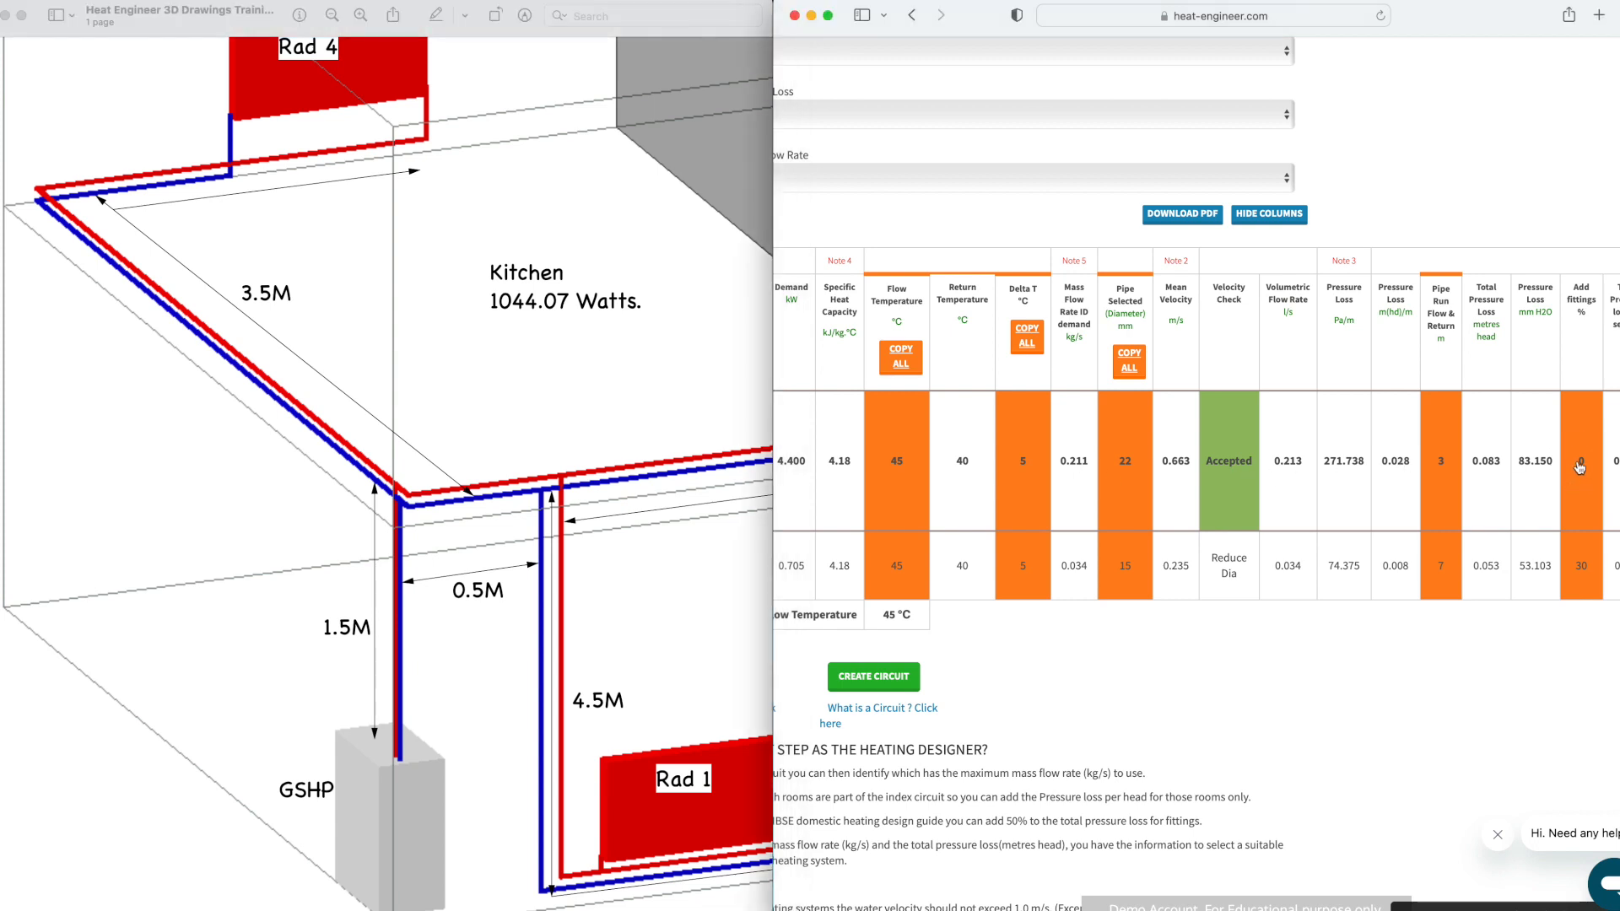
pyautogui.click(1580, 469)
pyautogui.click(1040, 161)
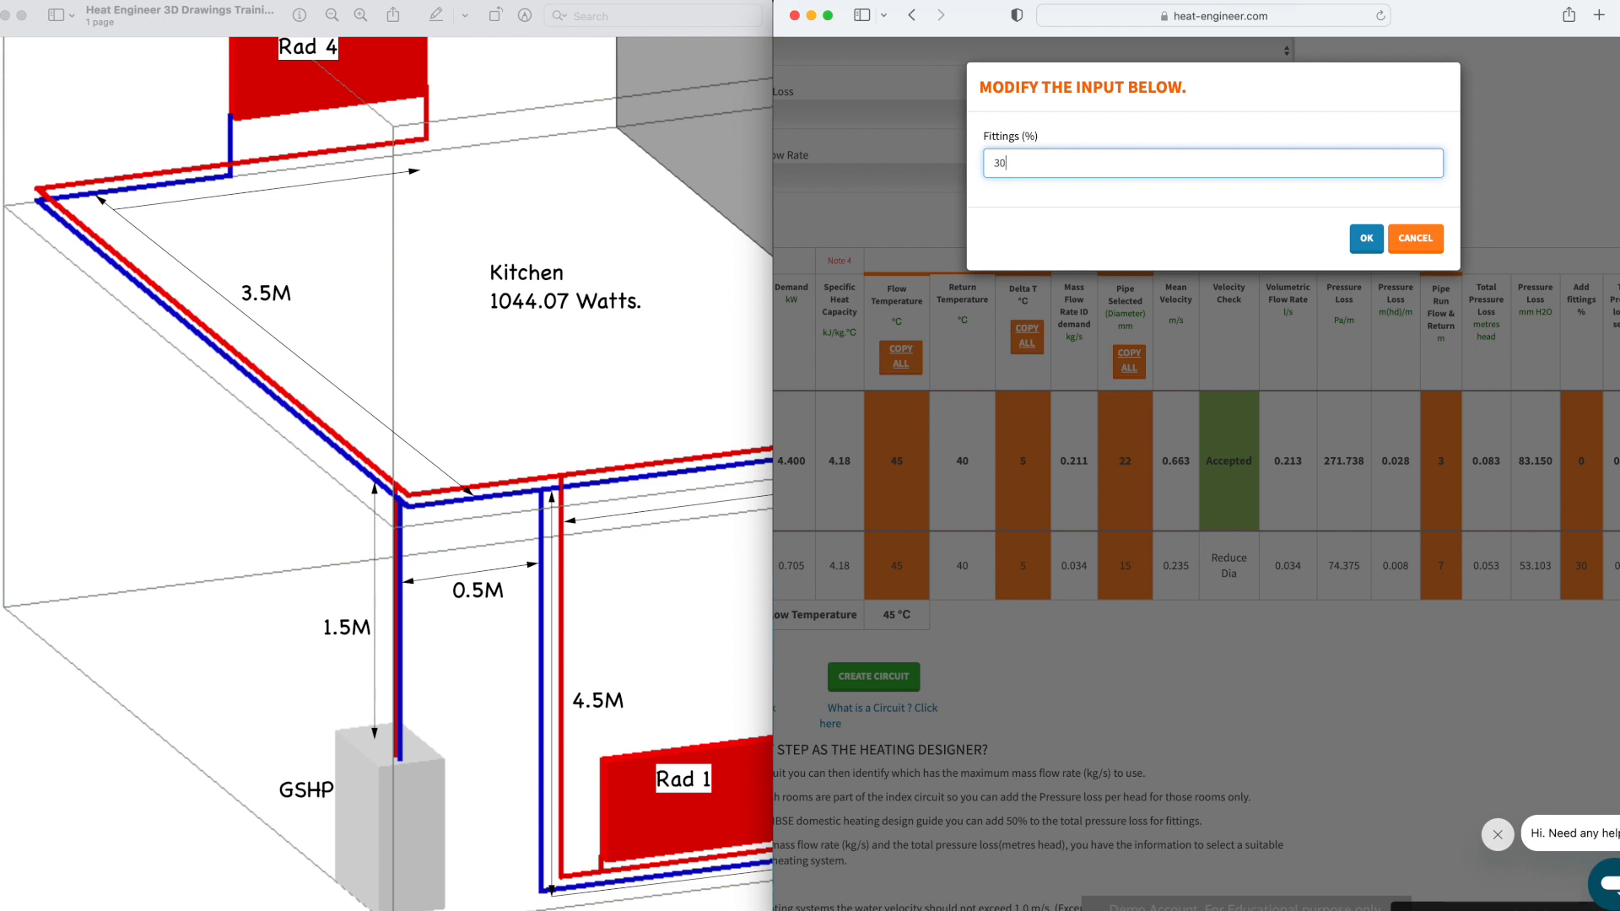
pyautogui.write('30')
pyautogui.click(1366, 237)
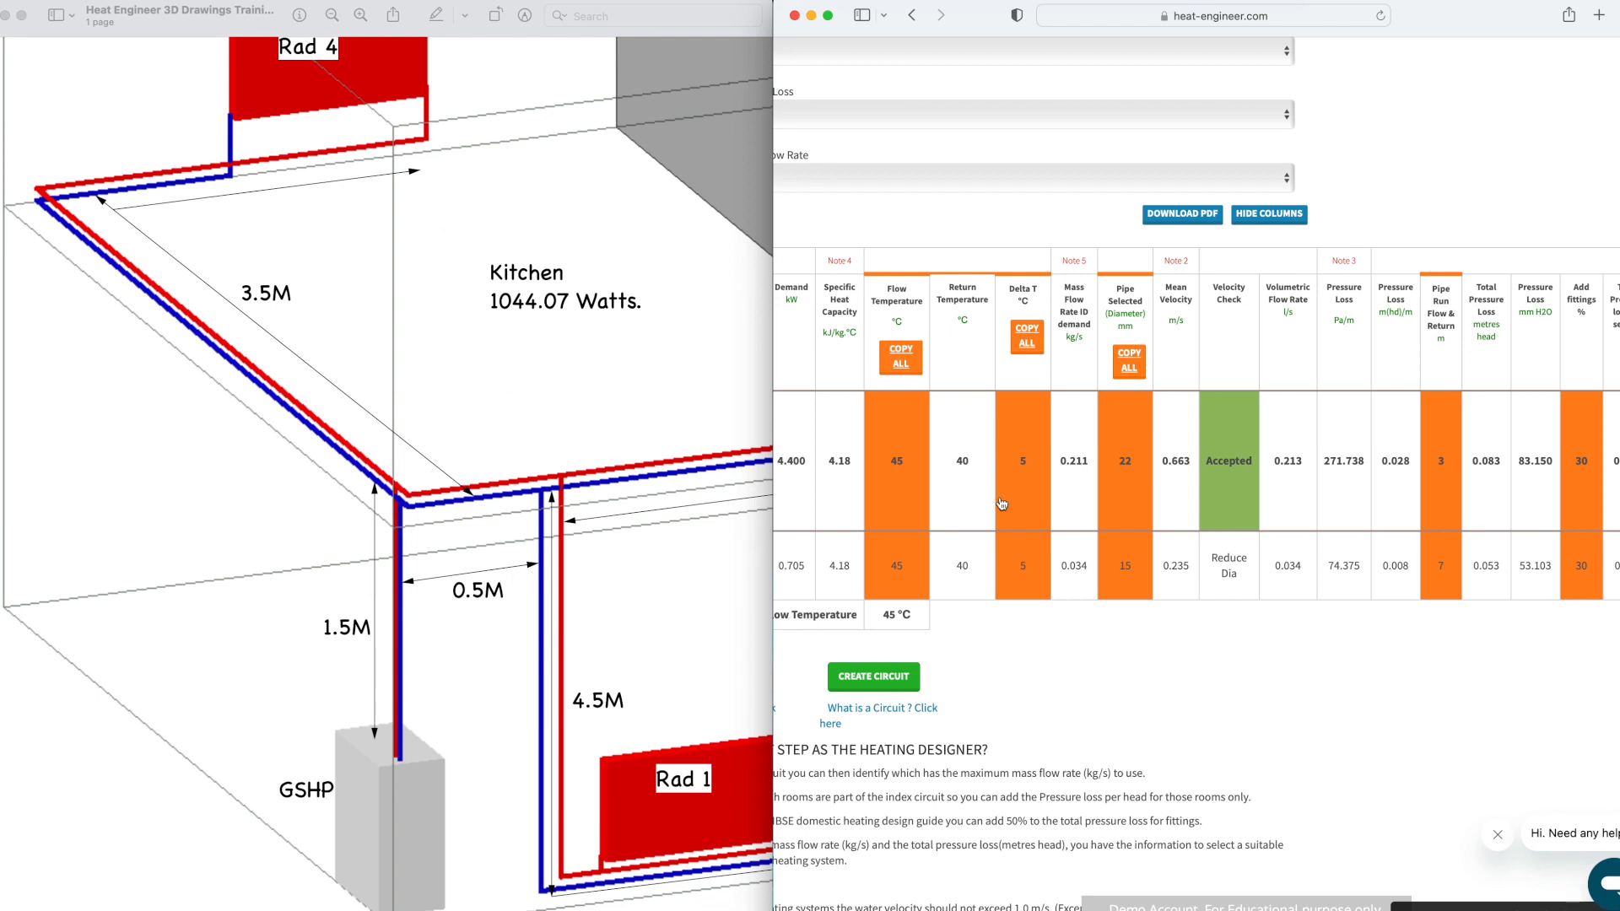
# Step: Base section A1's demand on the Bedroom 1 room heat loss of 678.51 W instead of the Bedroom 1 K2 radiator output
pyautogui.hscroll(3, 965, 504)
pyautogui.hscroll(-7, 1082, 507)
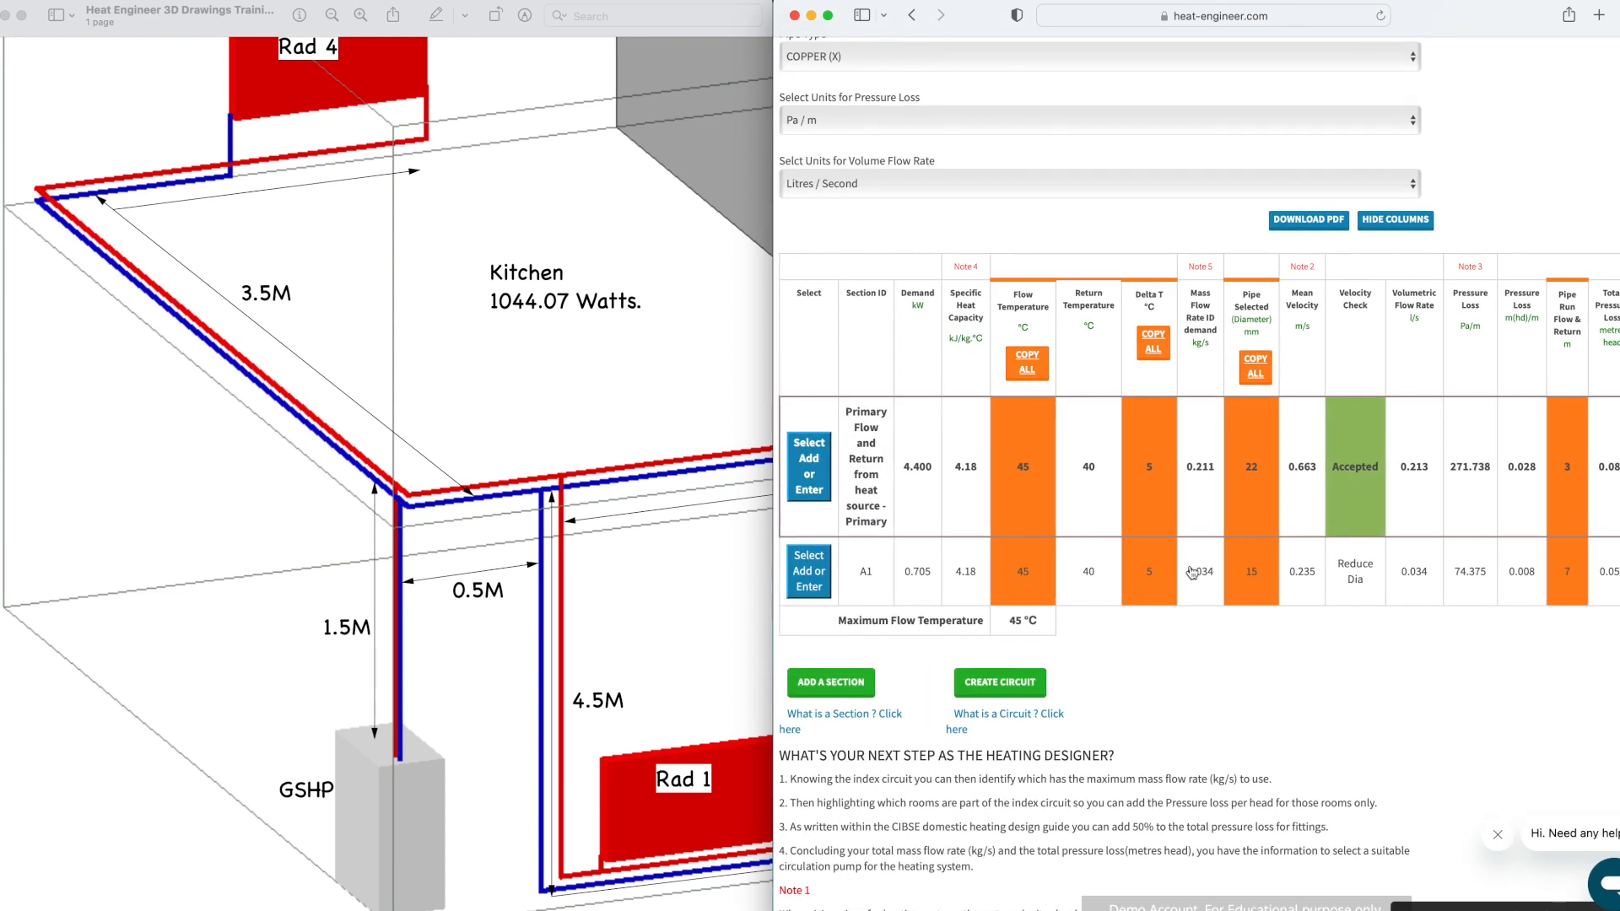
pyautogui.hscroll(-3, 949, 541)
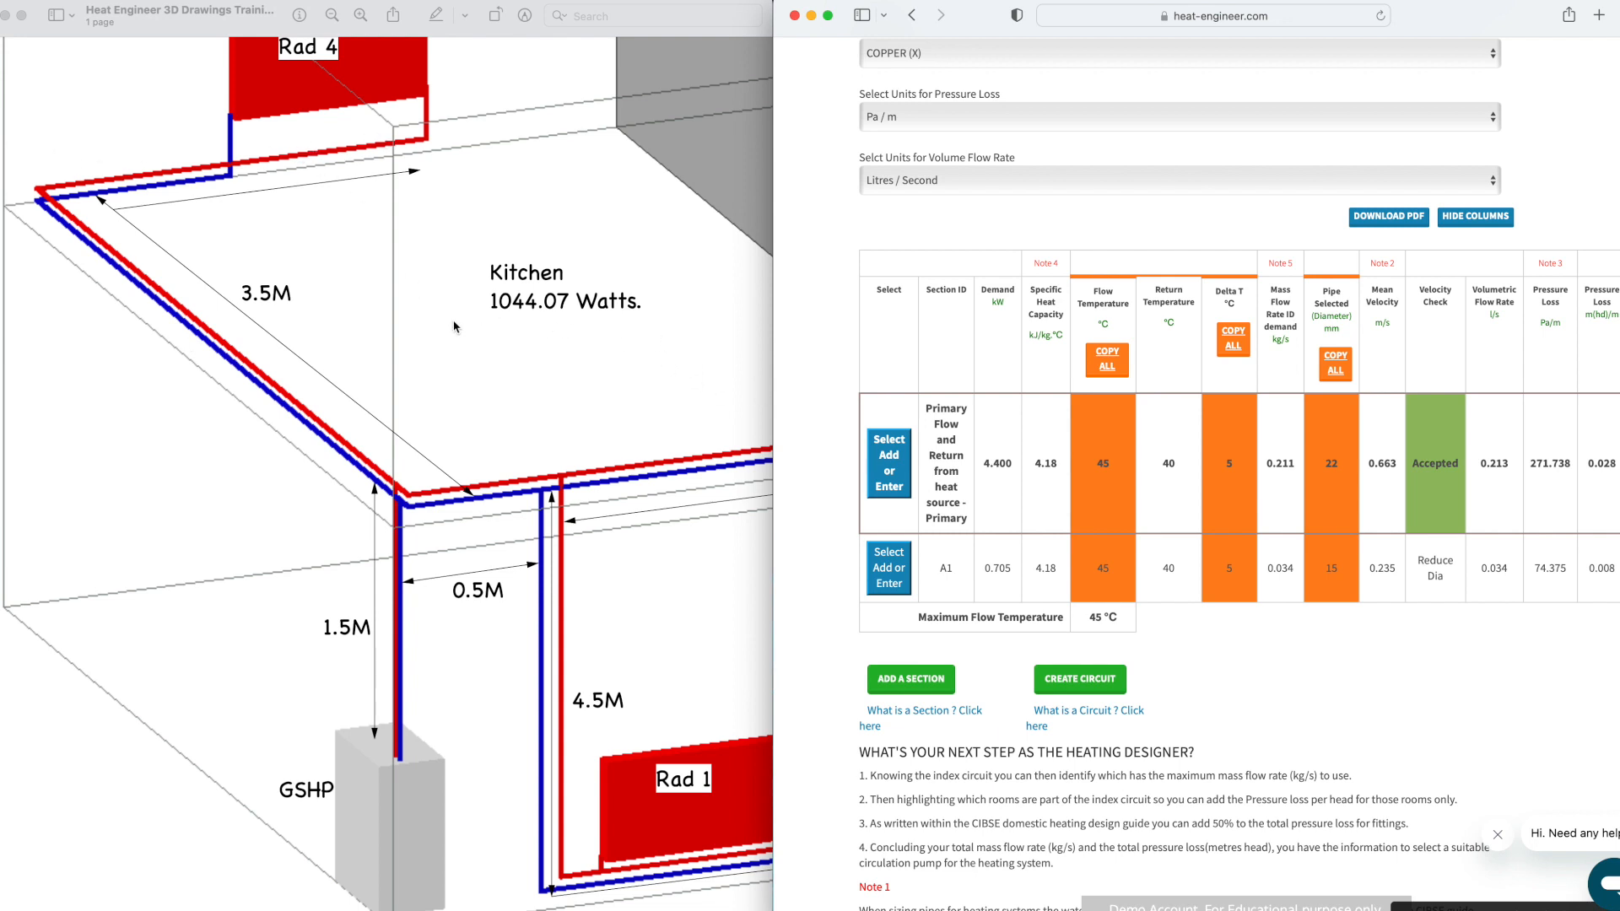
pyautogui.scroll(6, 346, 299)
pyautogui.scroll(1, 346, 299)
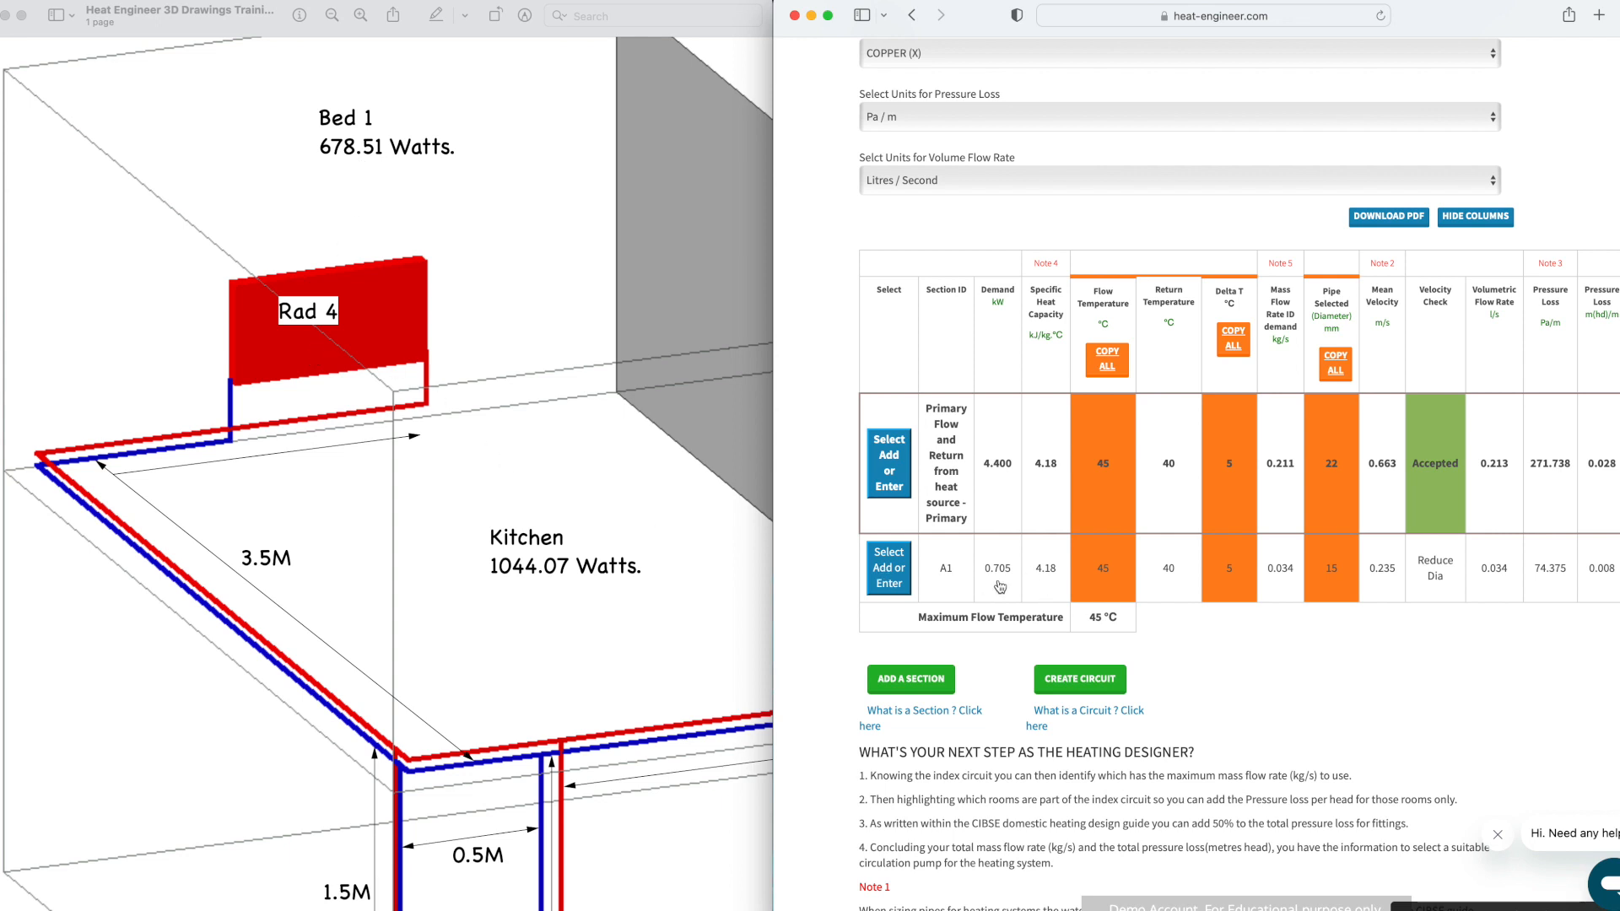
pyautogui.click(889, 568)
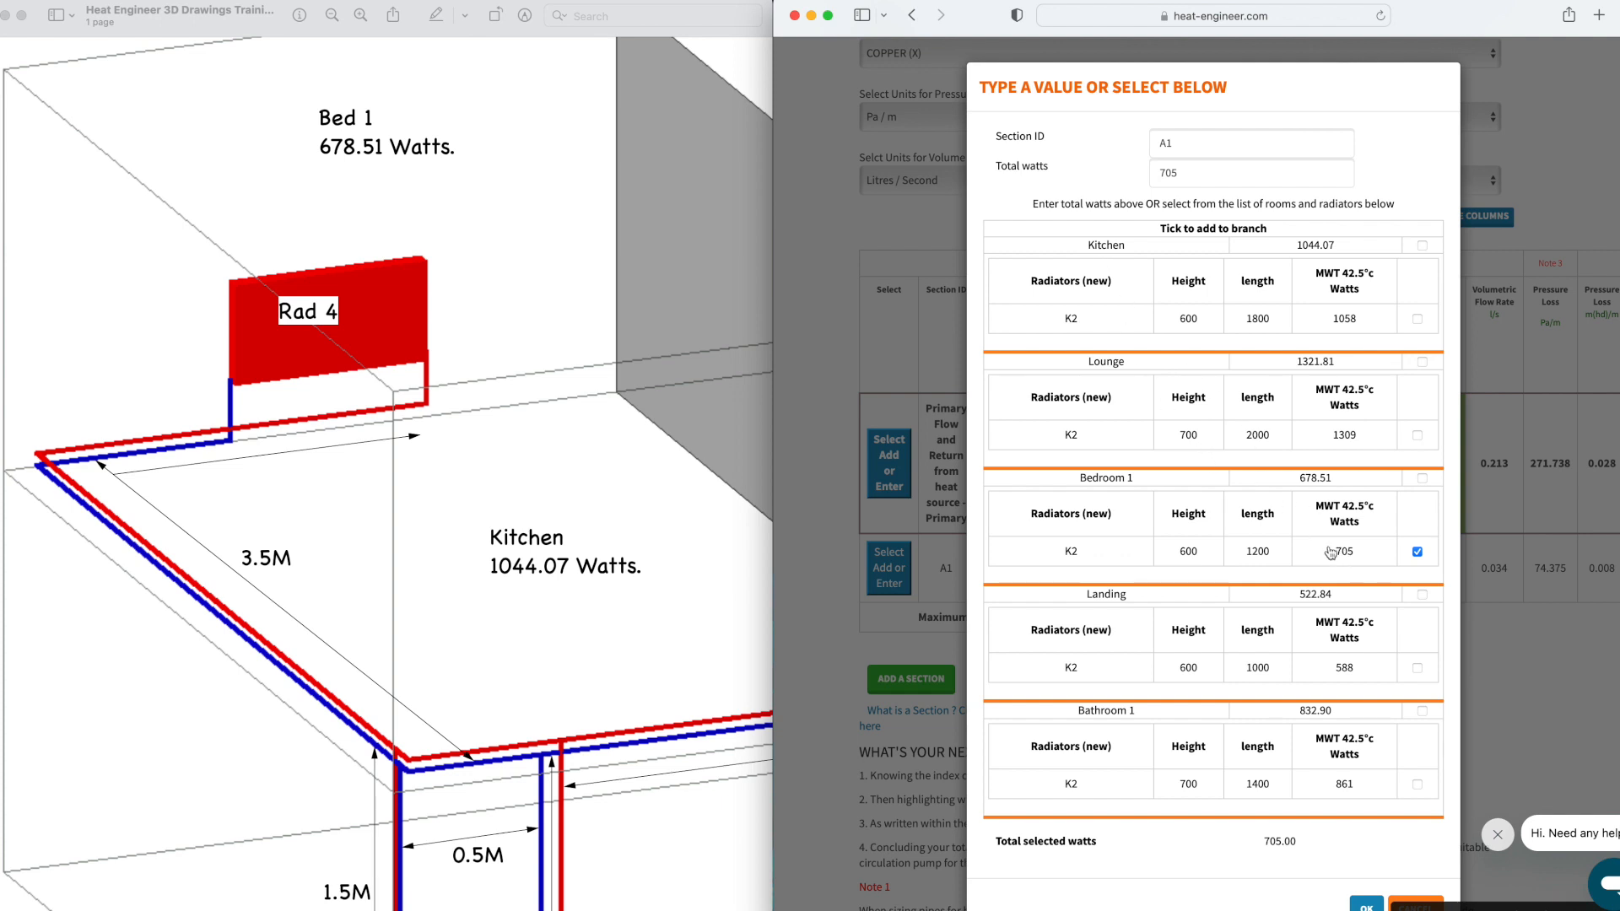
pyautogui.click(1418, 552)
pyautogui.click(1422, 479)
pyautogui.scroll(-1, 1274, 790)
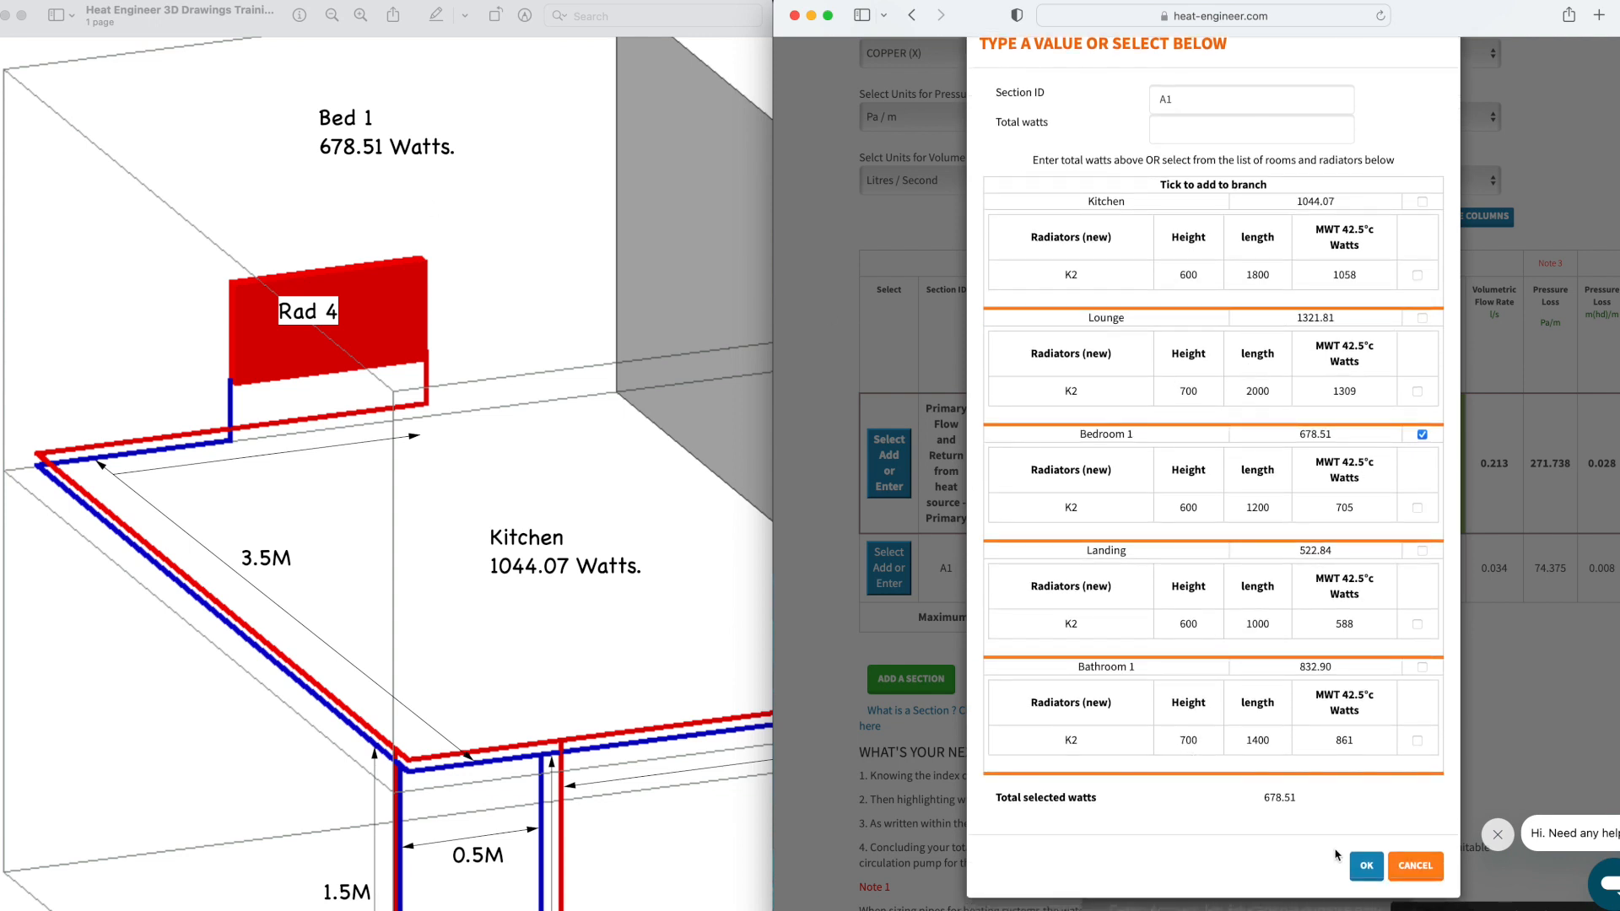
pyautogui.click(1369, 865)
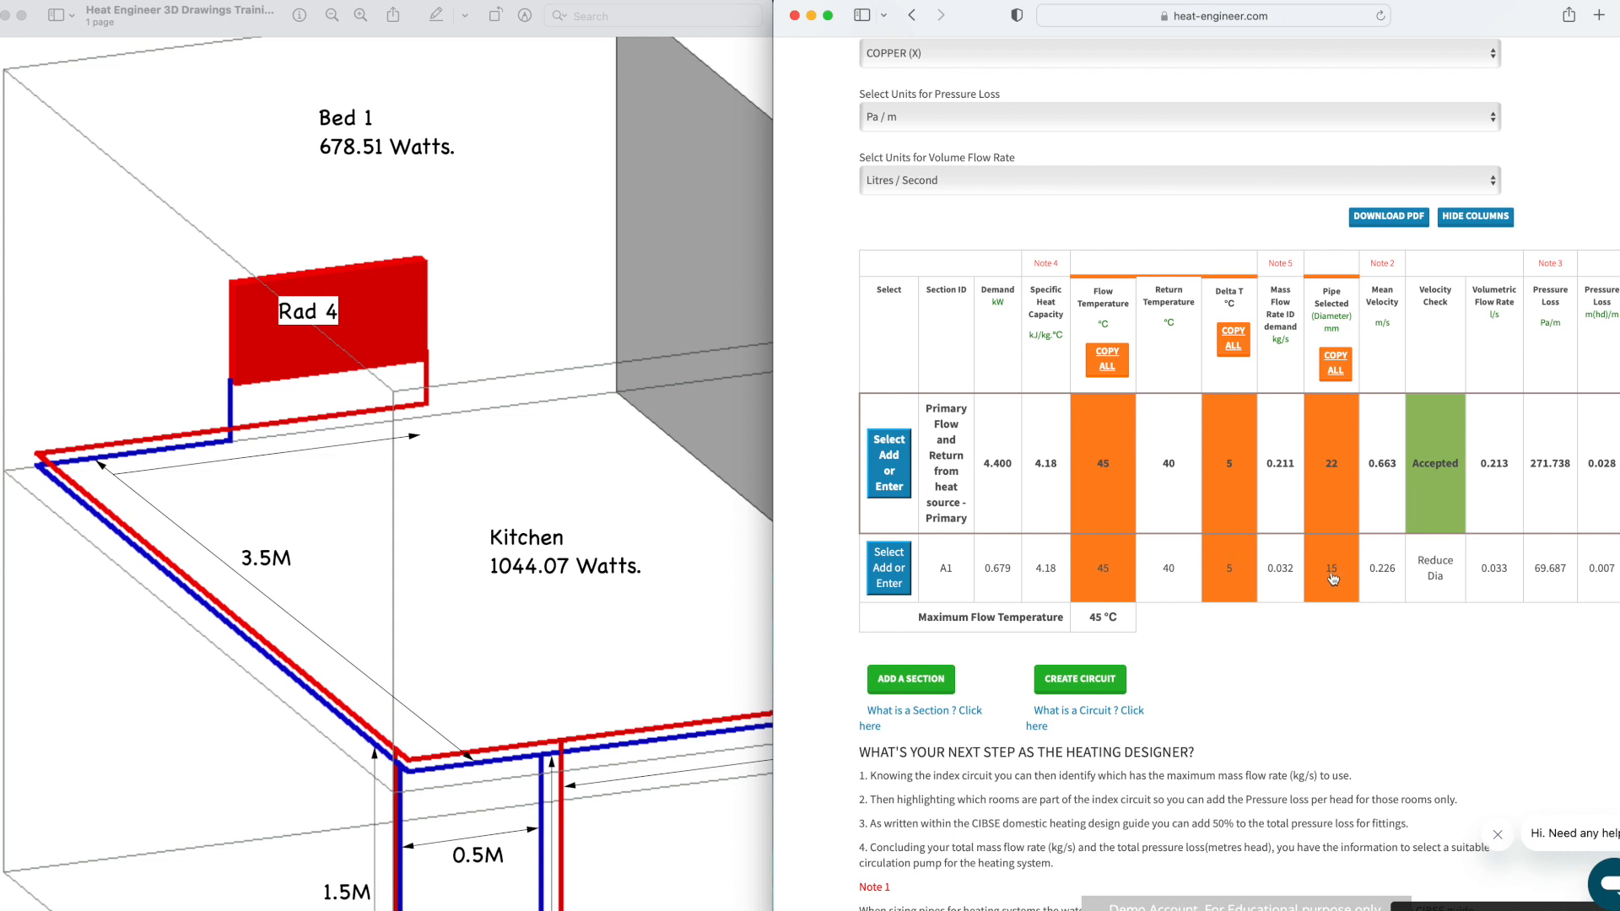
# Step: Review section A1's pipe run, pressure loss and fittings columns, and compare them with the Rad 4 pipework in the drawing
pyautogui.hscroll(3, 1375, 570)
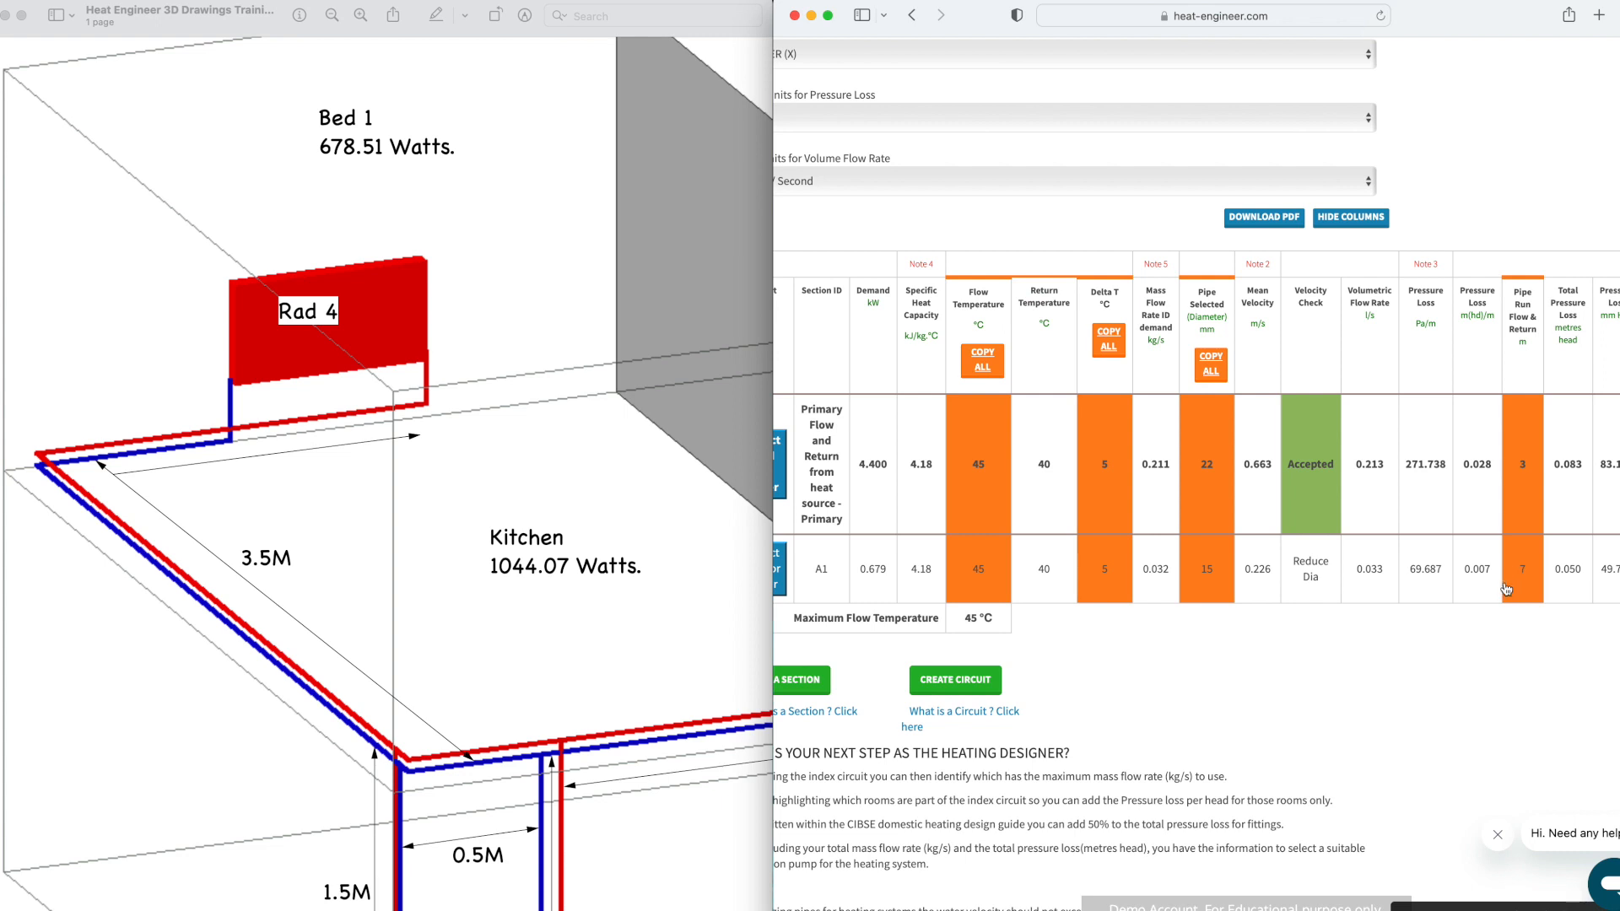
pyautogui.hscroll(4, 1506, 588)
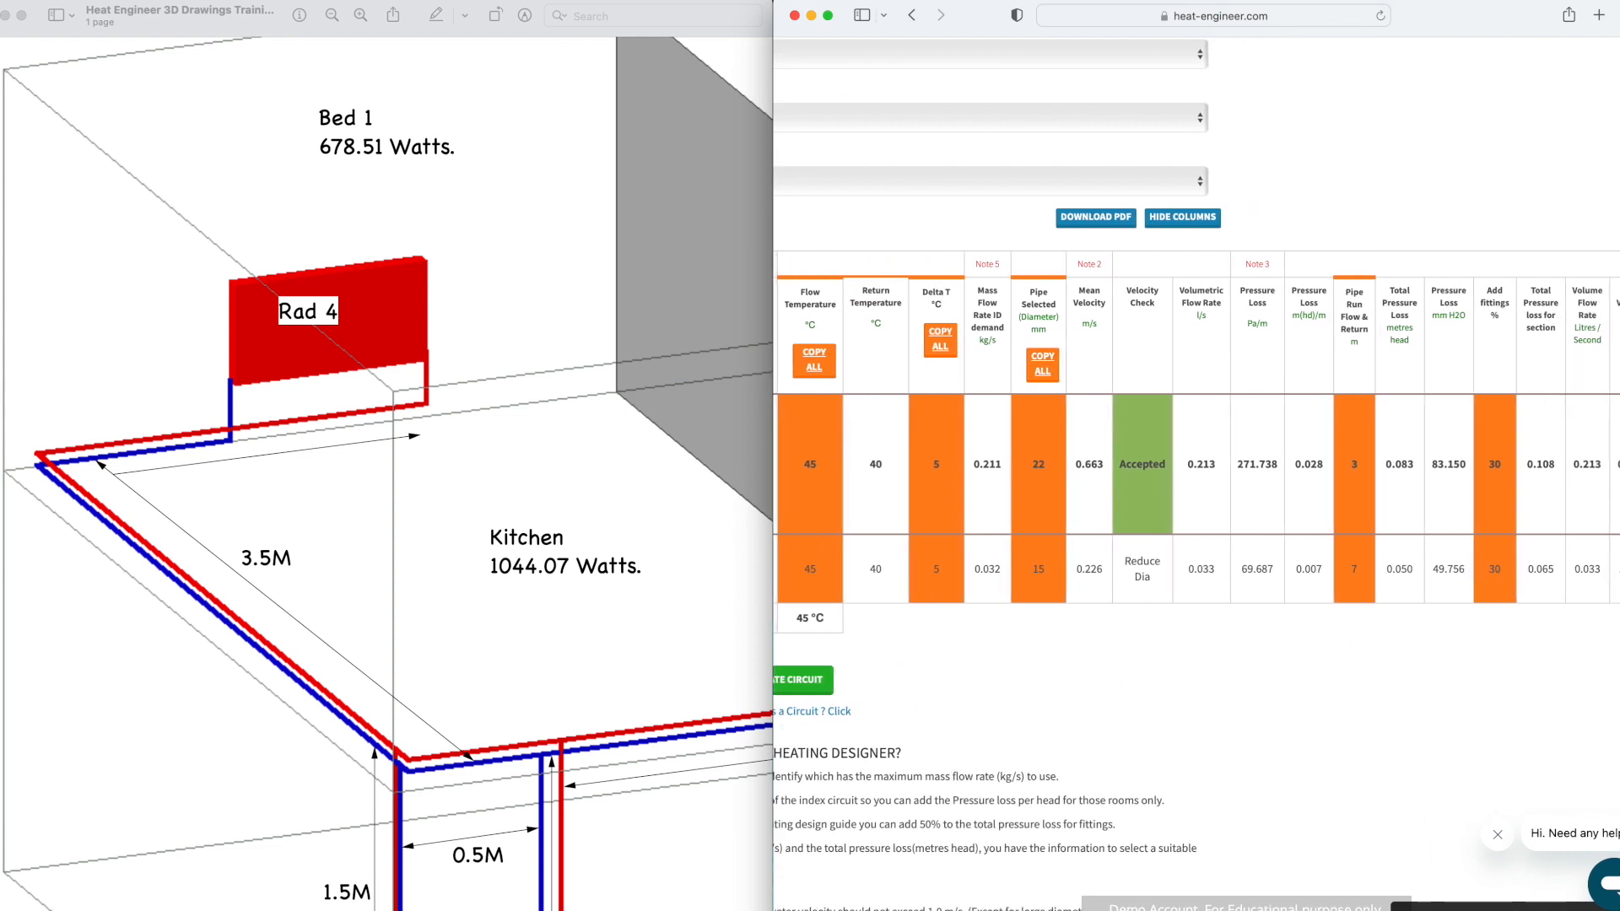
pyautogui.click(365, 628)
pyautogui.scroll(-5, 364, 629)
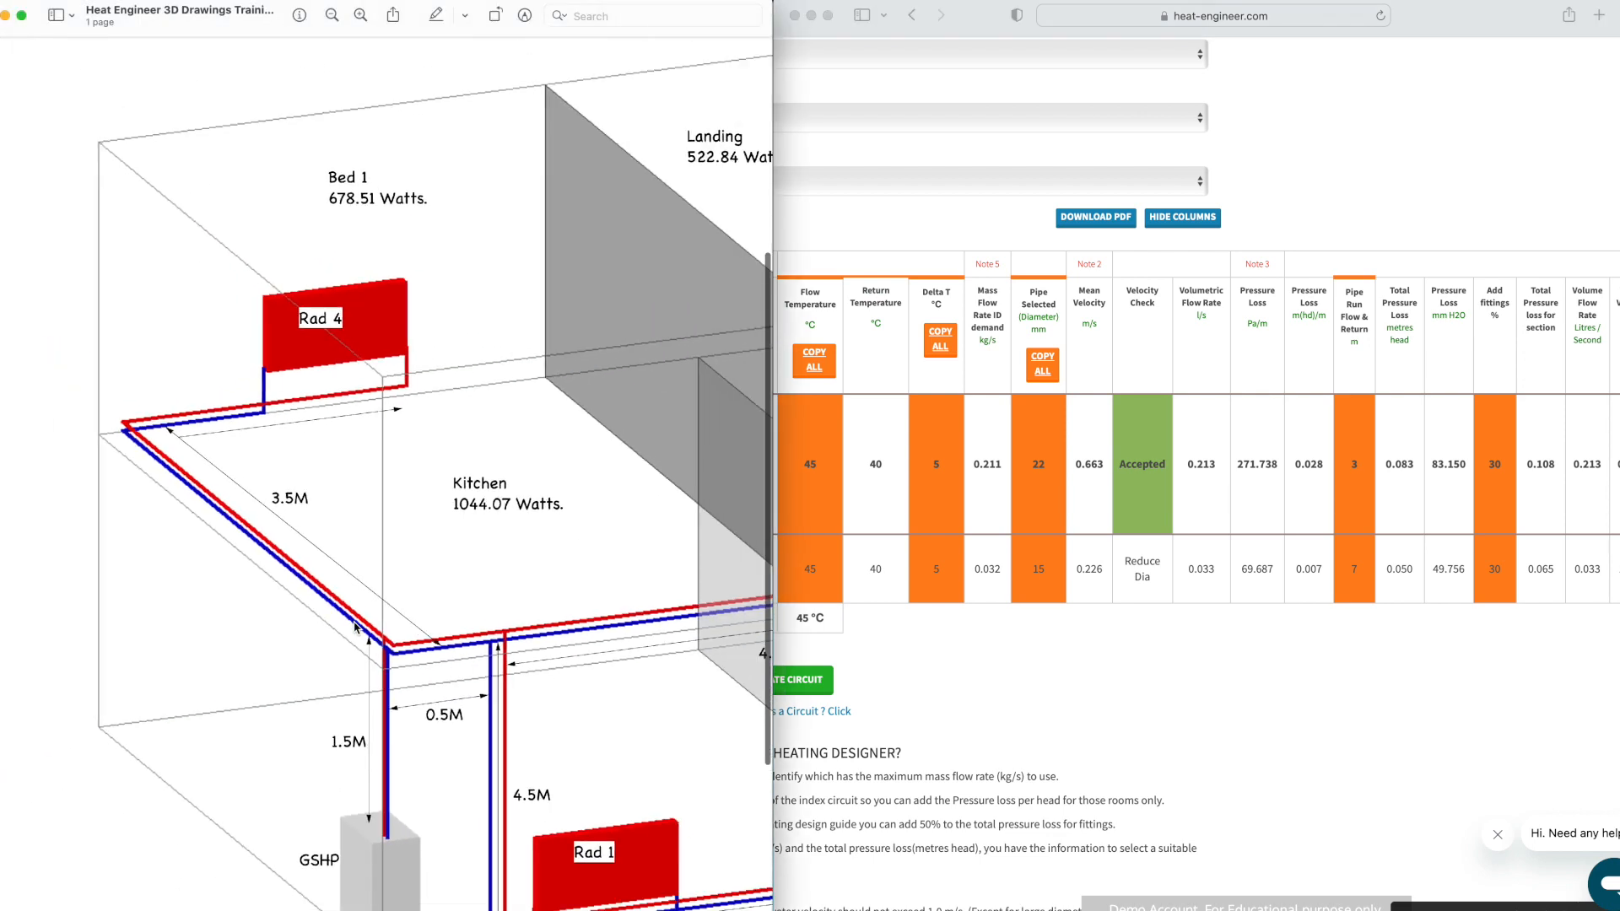
pyautogui.scroll(-3, 354, 629)
pyautogui.hscroll(3, 354, 629)
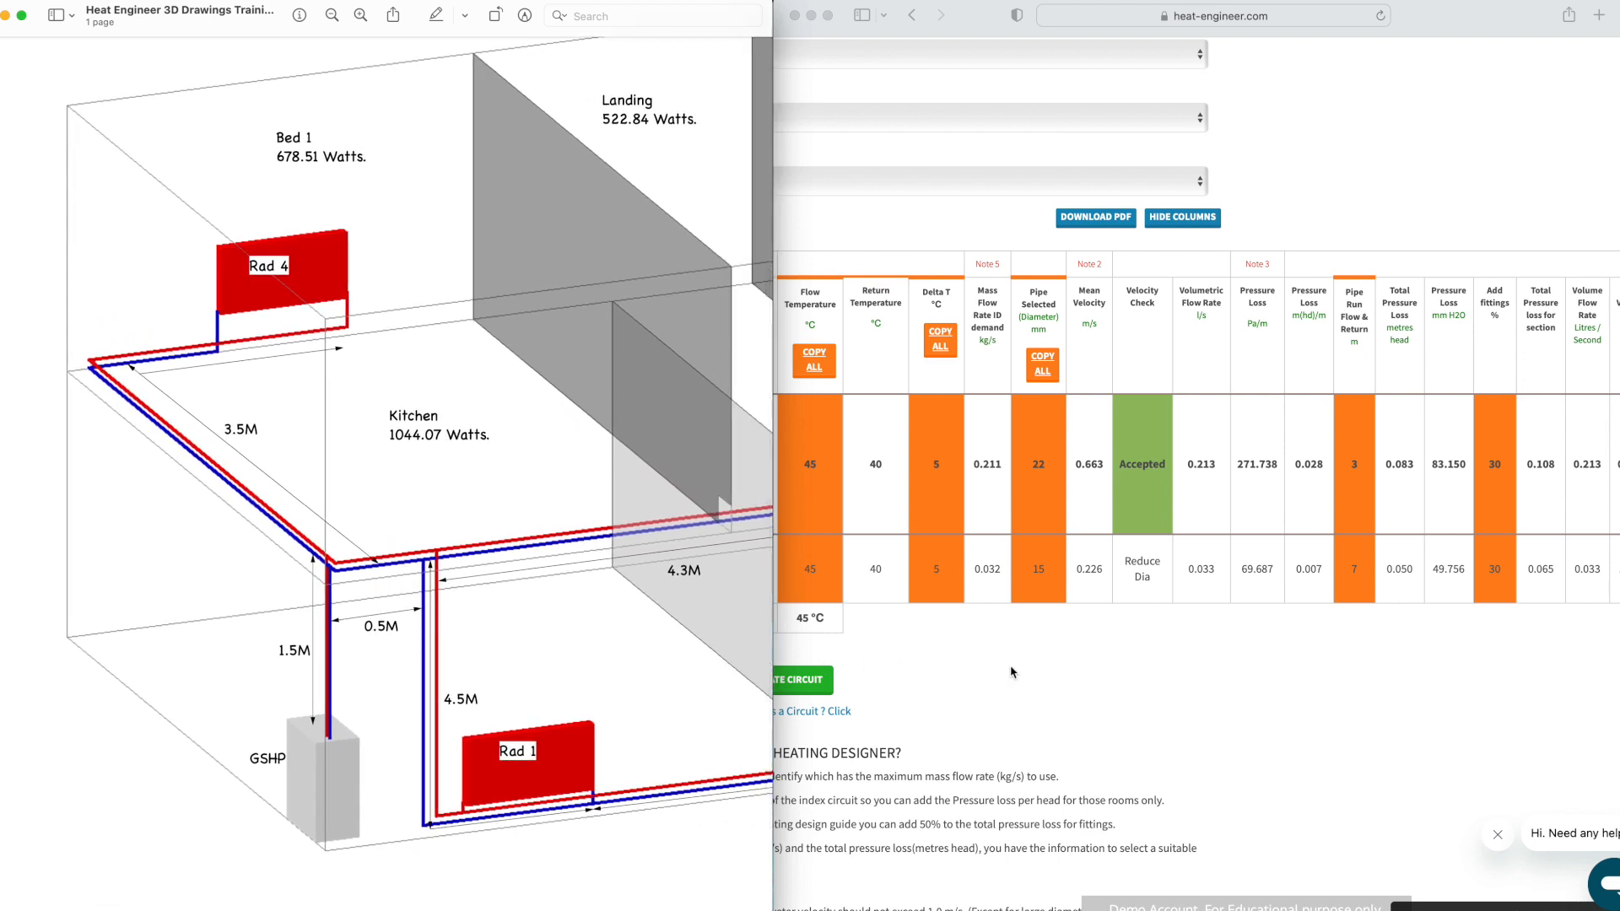
pyautogui.hscroll(-5, 1013, 672)
pyautogui.scroll(-3, 1012, 672)
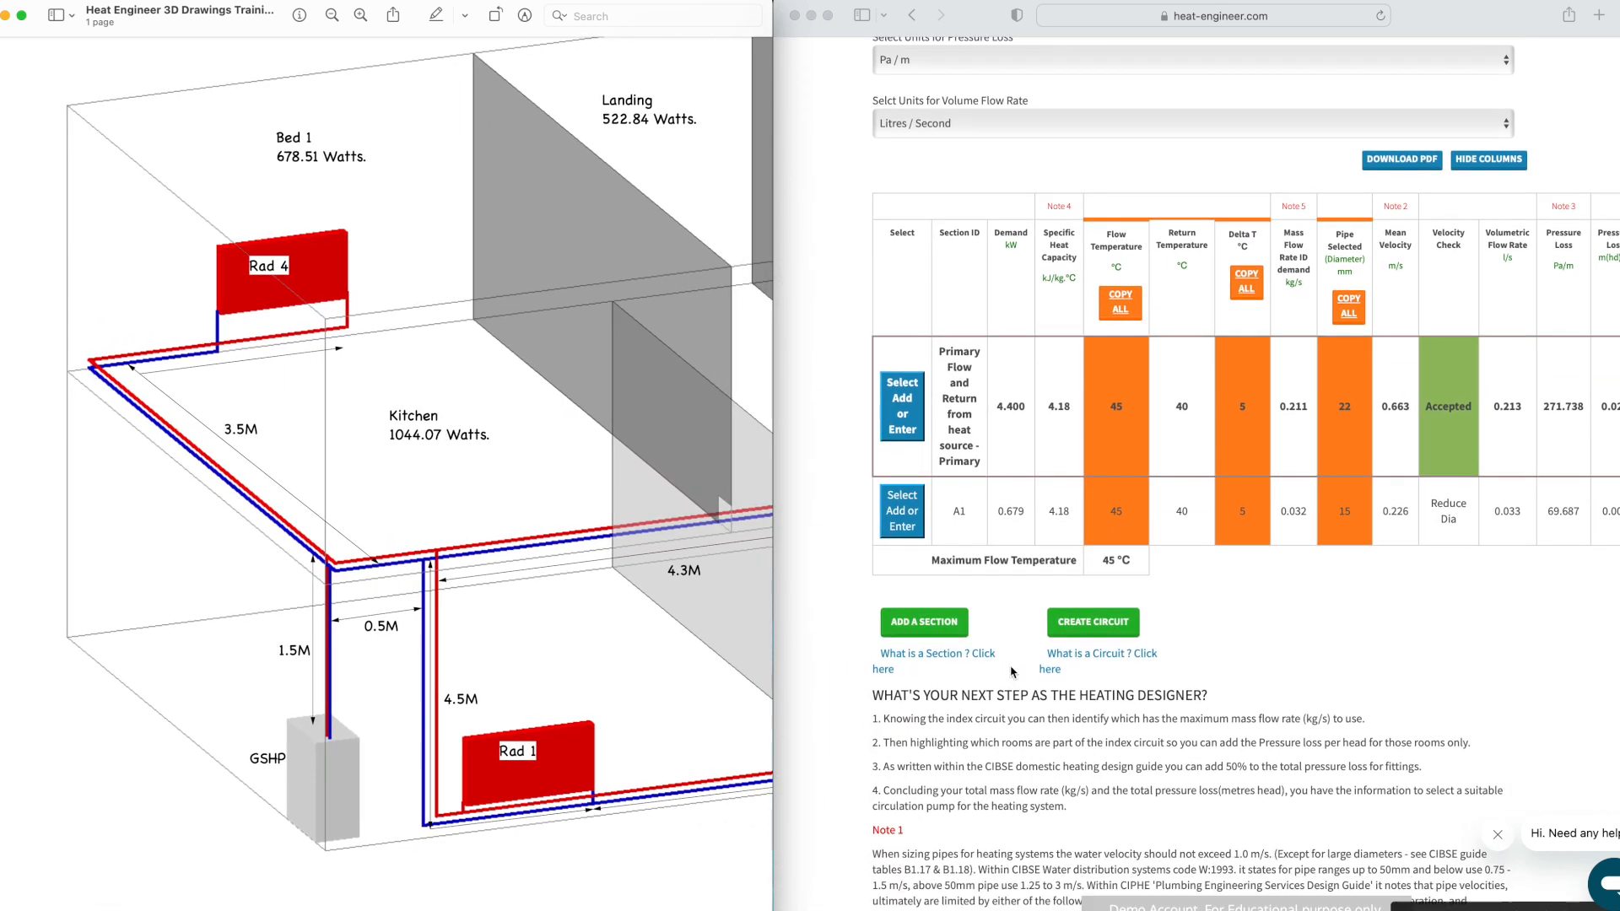
pyautogui.scroll(-3, 1012, 673)
pyautogui.scroll(4, 1013, 673)
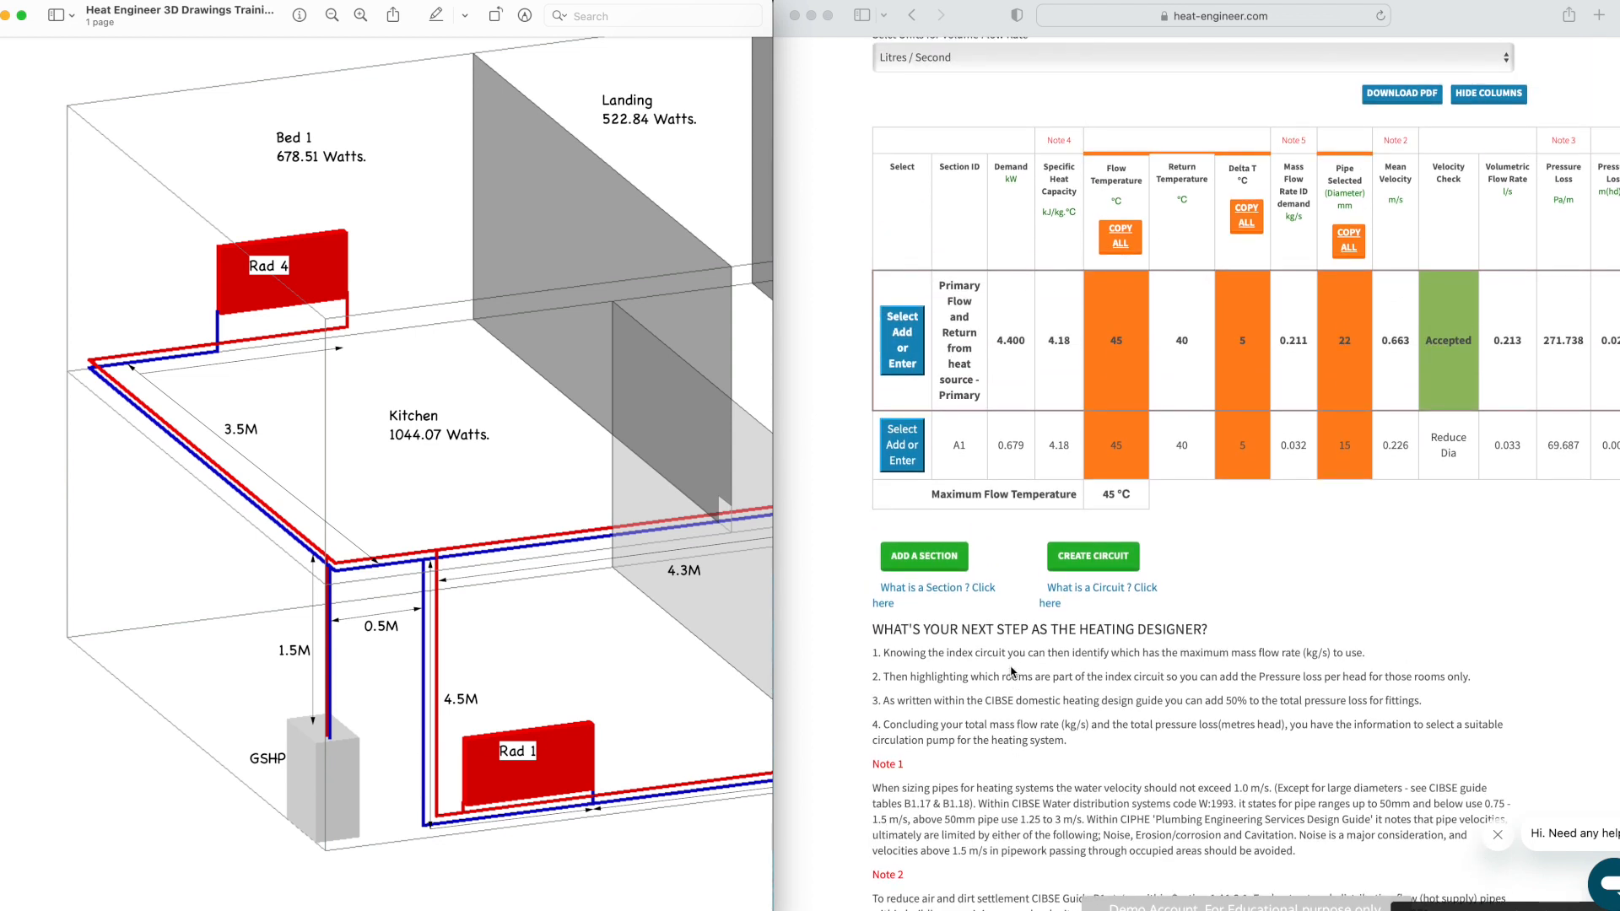
# Step: Create and save a circuit made up of the primary section and section A1
pyautogui.click(1085, 559)
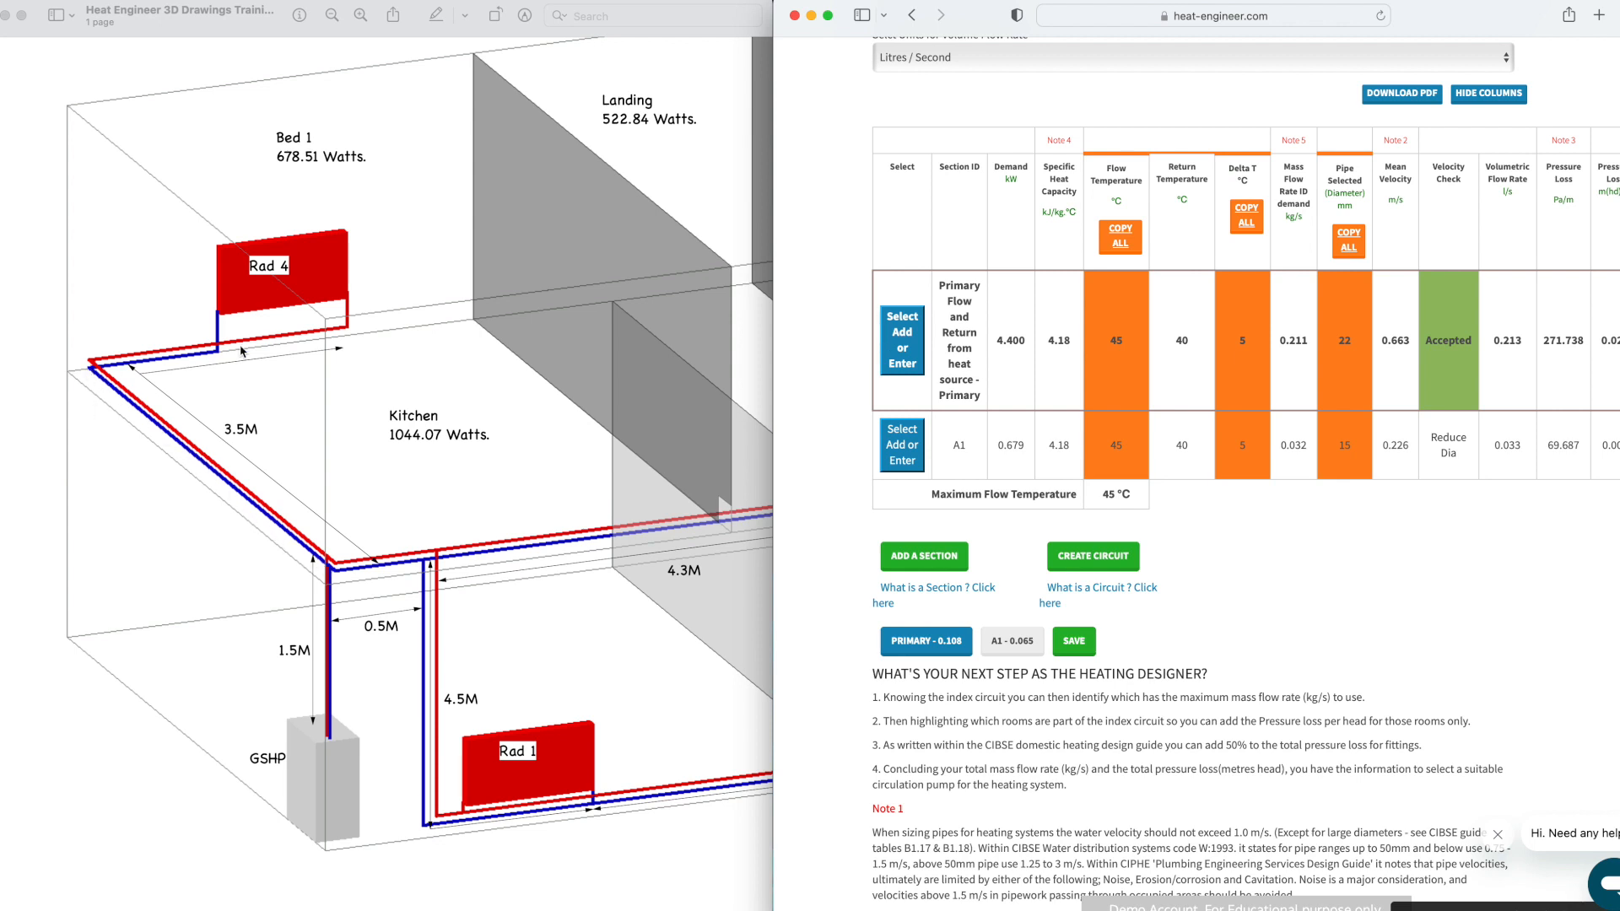
pyautogui.click(1007, 646)
pyautogui.click(1073, 641)
pyautogui.scroll(-1, 1066, 727)
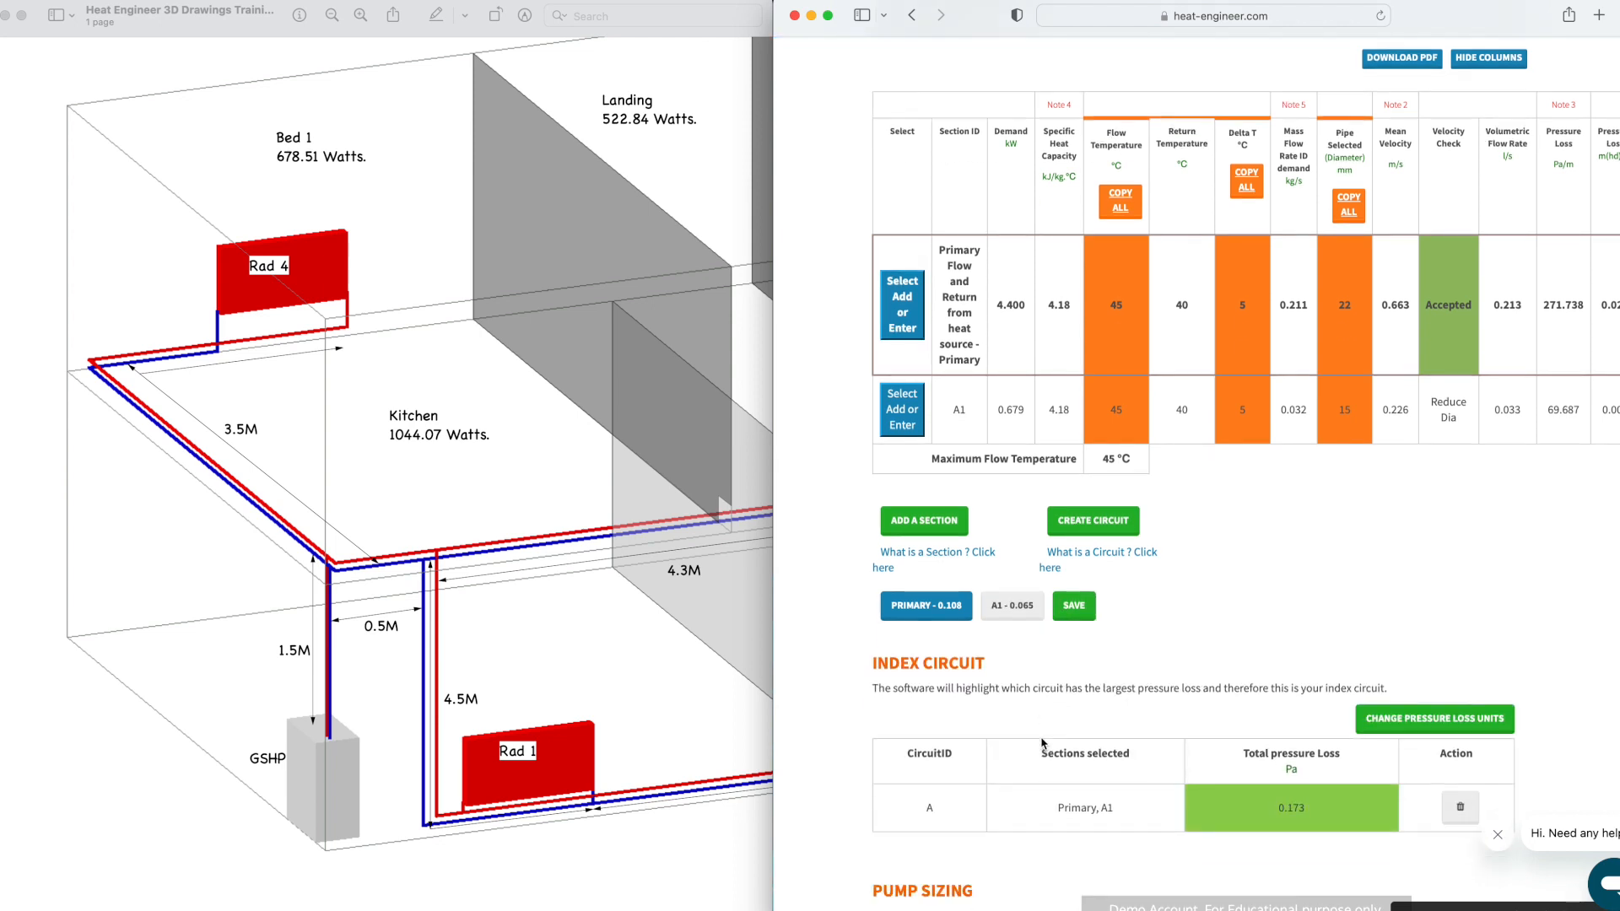
# Step: Change the index circuit's total pressure loss units to Pa
pyautogui.click(1401, 714)
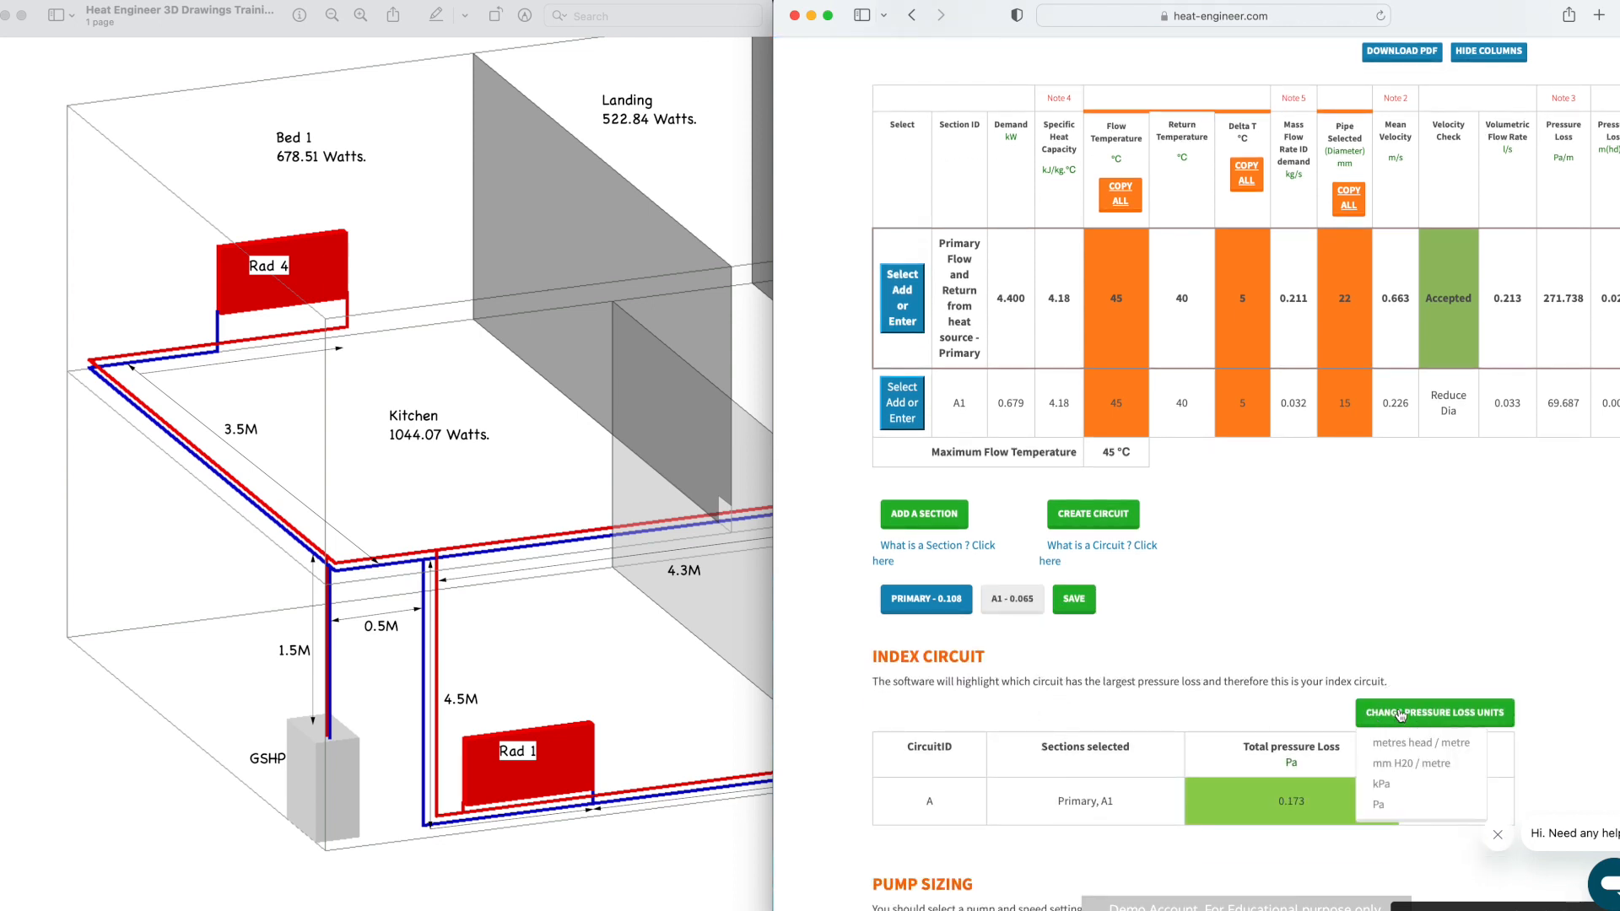
pyautogui.click(1378, 804)
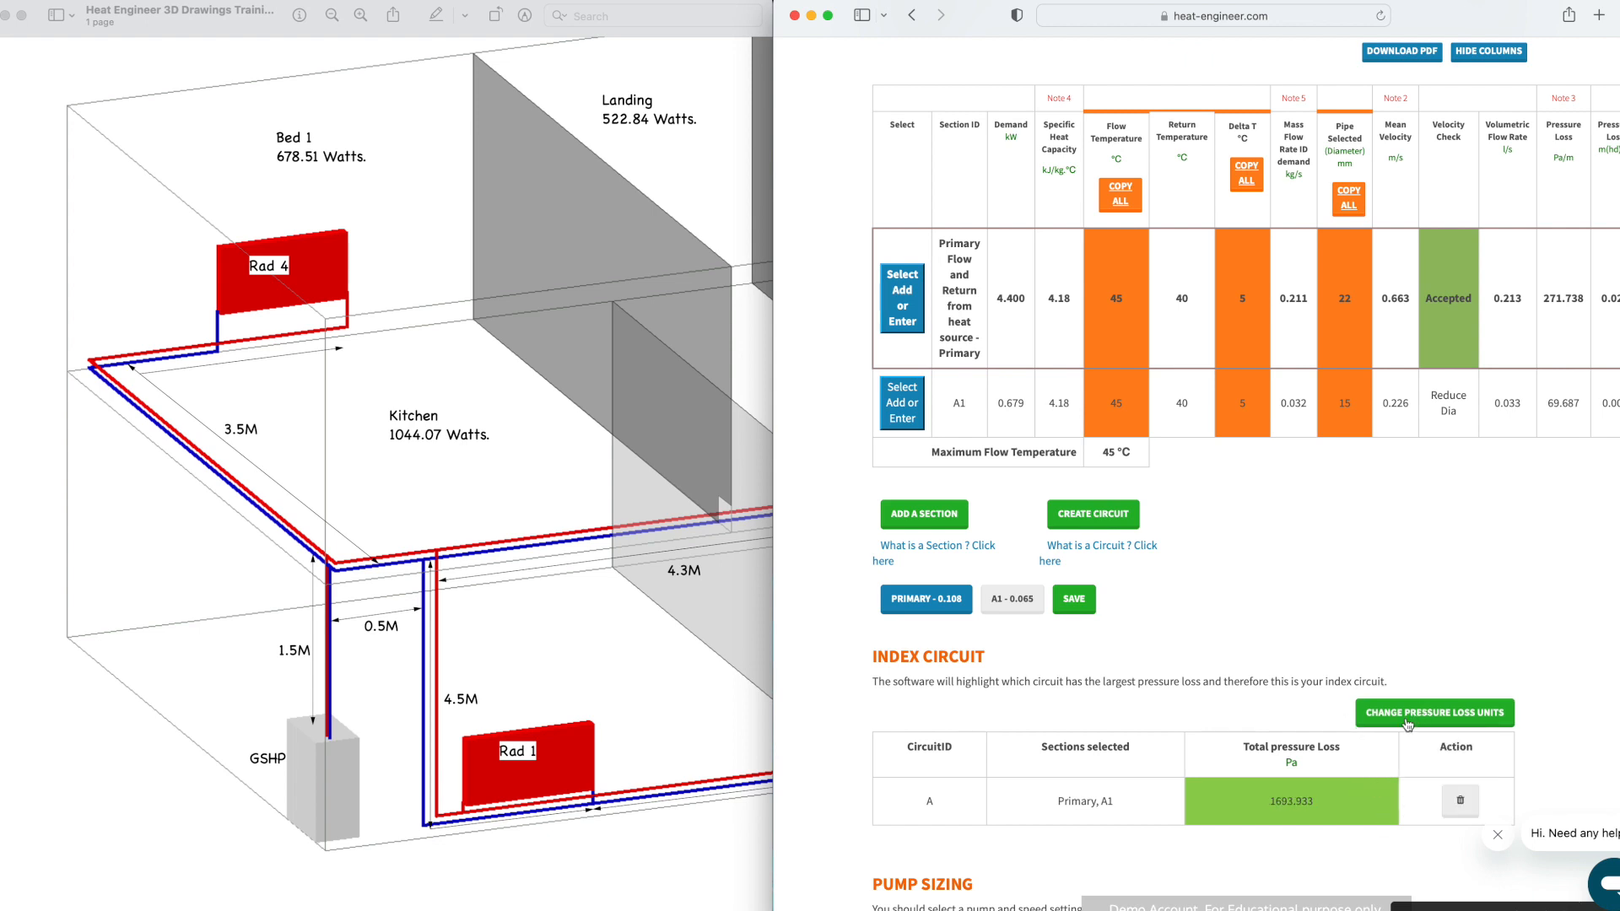
pyautogui.scroll(-2, 1257, 692)
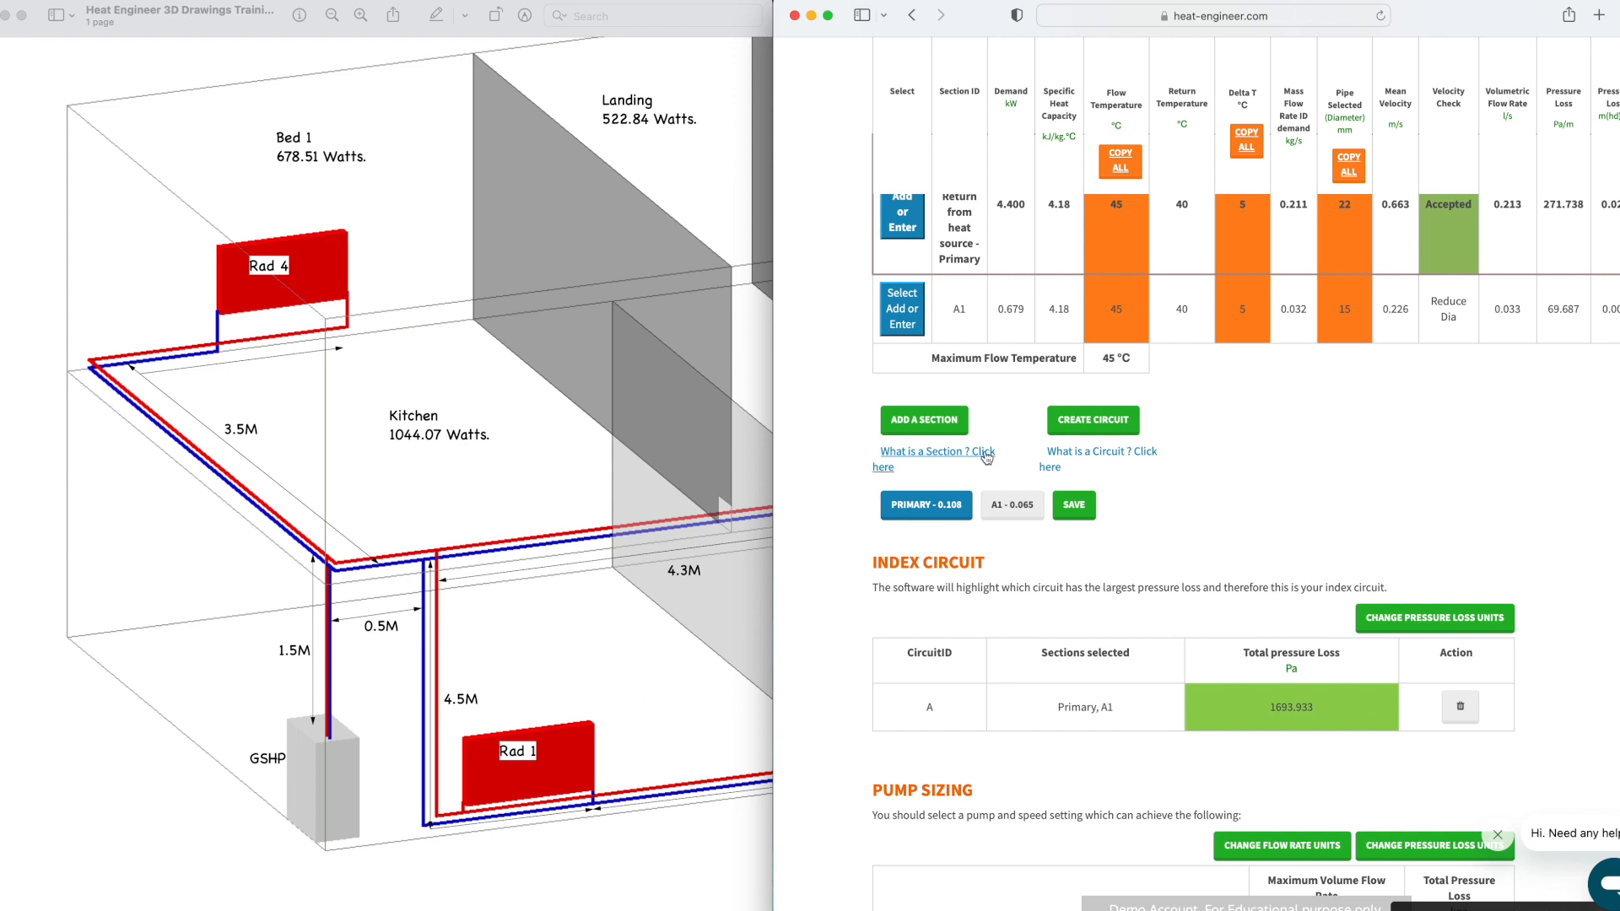
# Step: Add a new section with the ID B1 and check the whole 3D drawing for the rooms it serves
pyautogui.scroll(3, 985, 457)
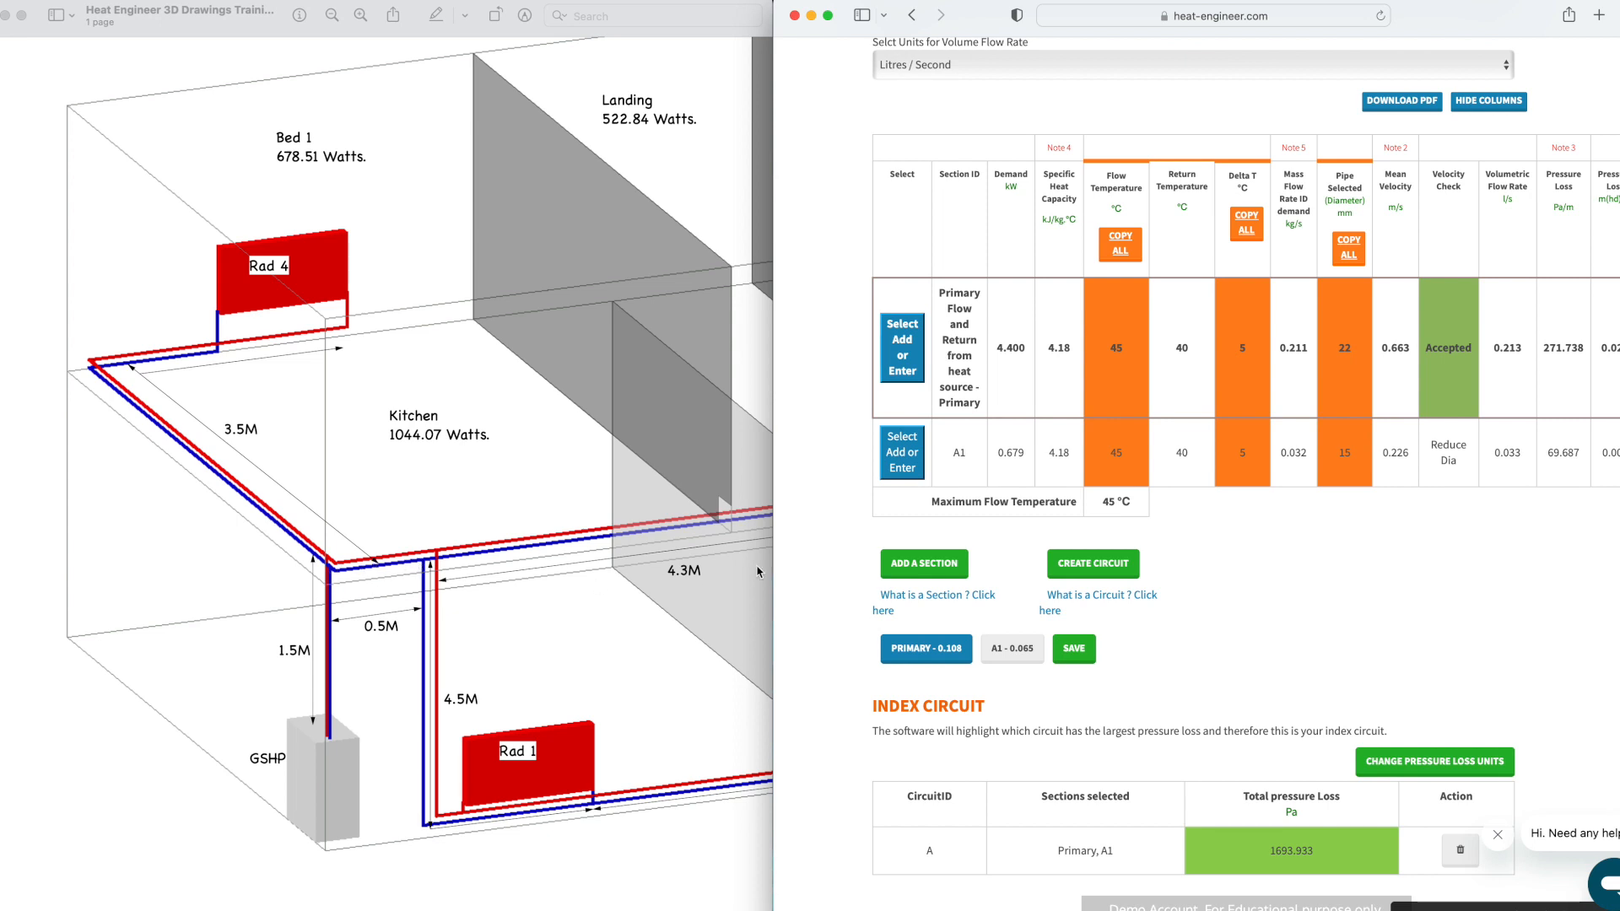
pyautogui.click(916, 565)
pyautogui.click(905, 521)
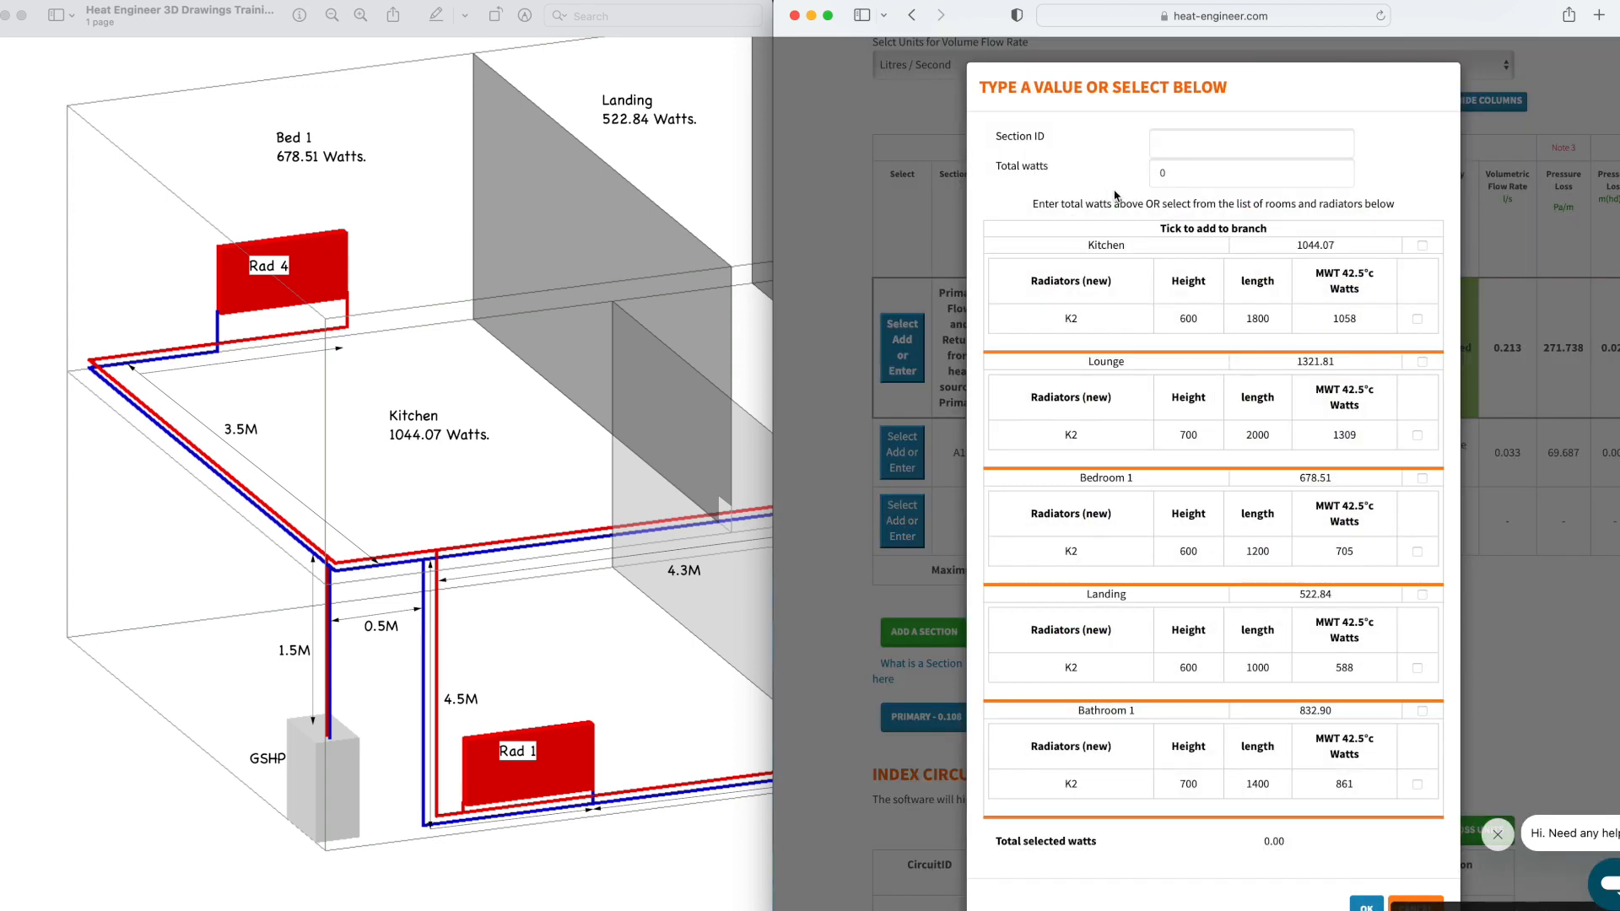
pyautogui.click(1170, 148)
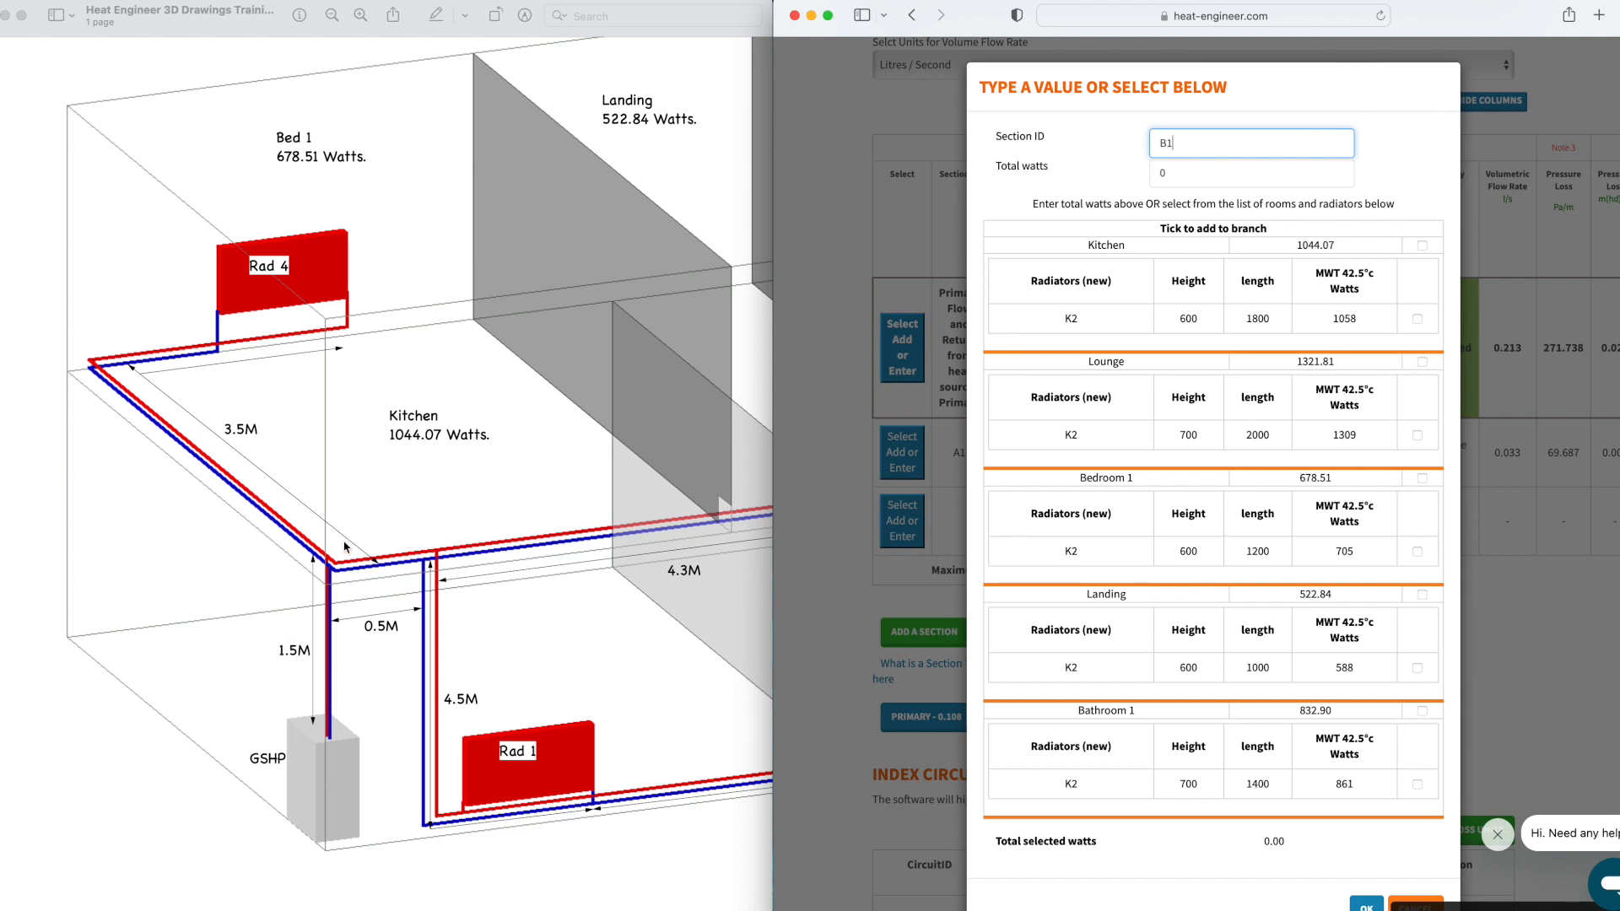
pyautogui.click(406, 489)
pyautogui.scroll(-5, 401, 489)
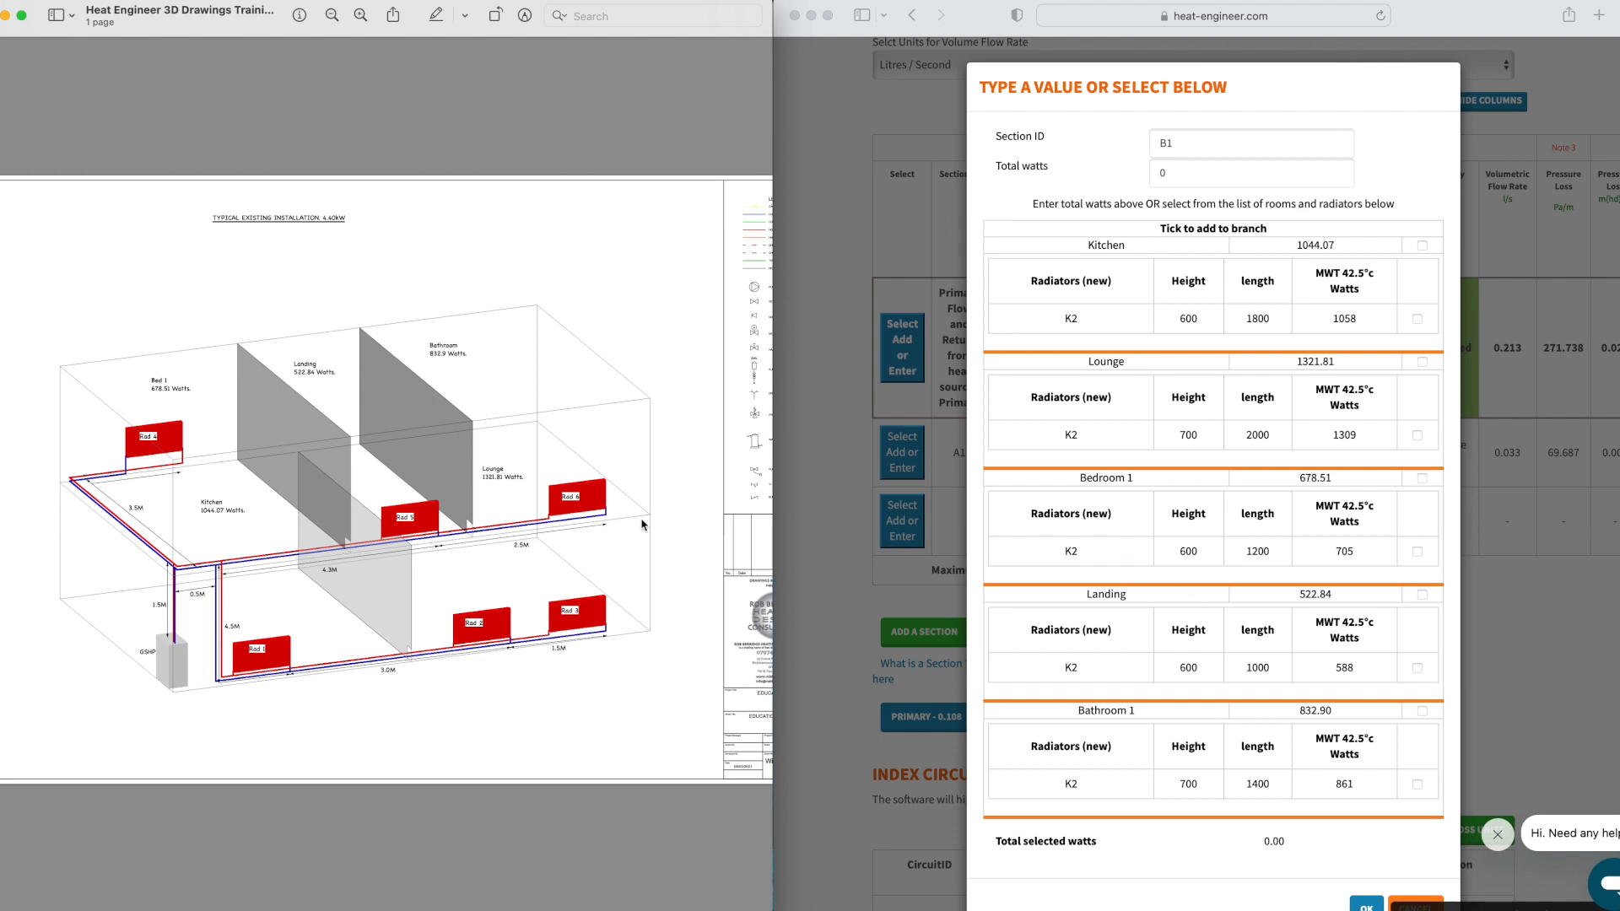
# Step: Assign the Kitchen, Lounge, Landing and Bathroom 1 room heat losses to section B1, leaving Bedroom 1 out
pyautogui.click(1421, 247)
pyautogui.click(1422, 247)
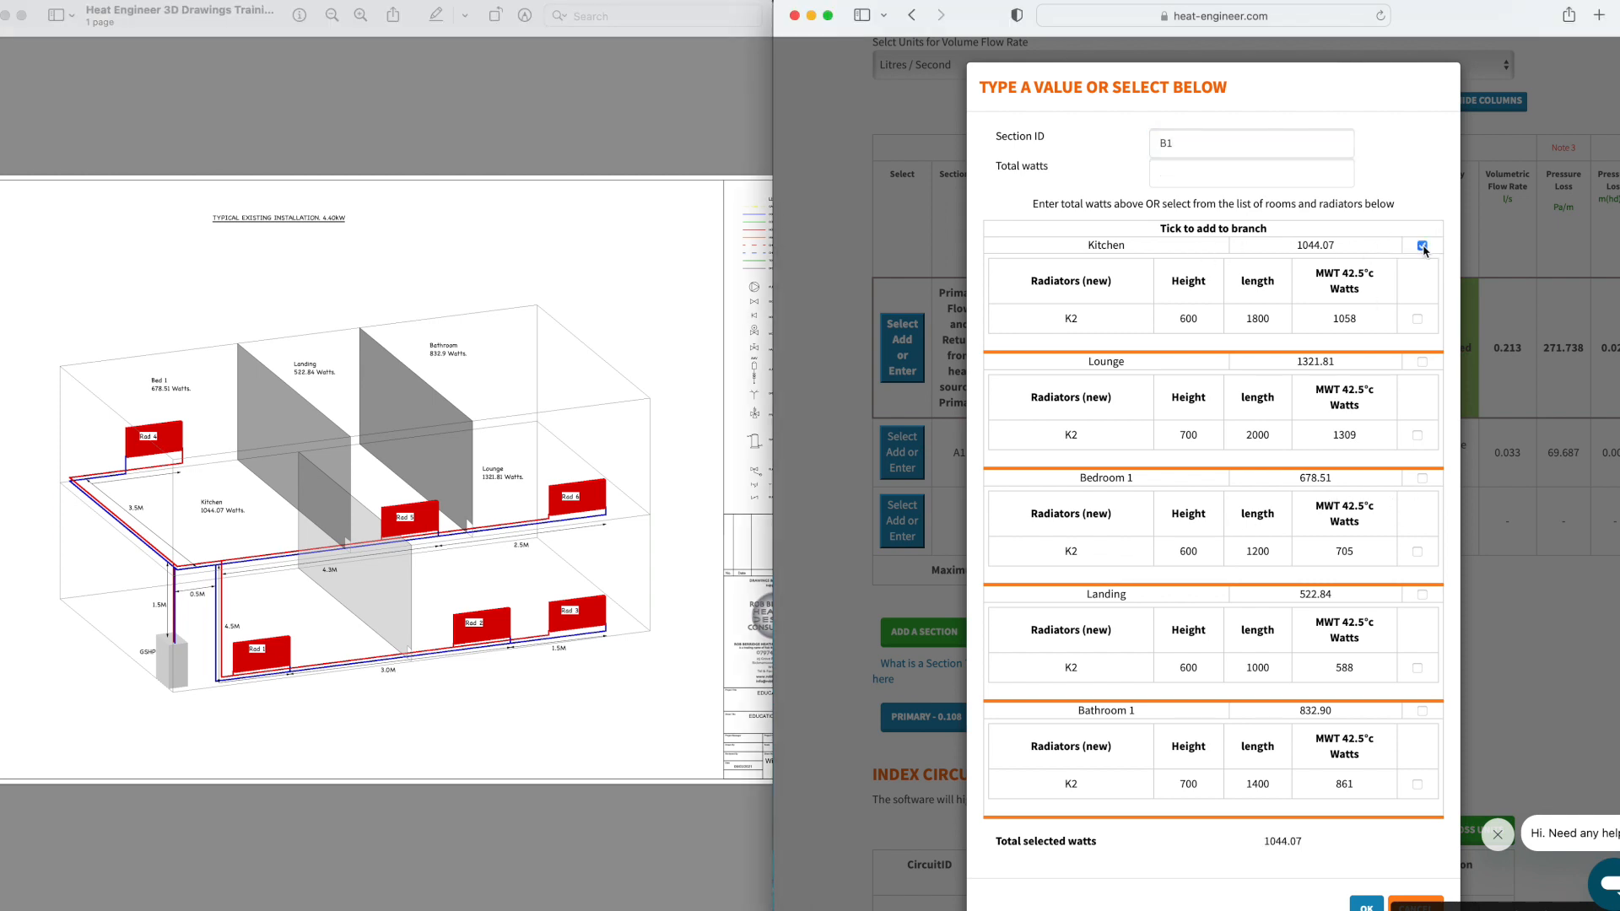
pyautogui.click(1421, 362)
pyautogui.click(1424, 596)
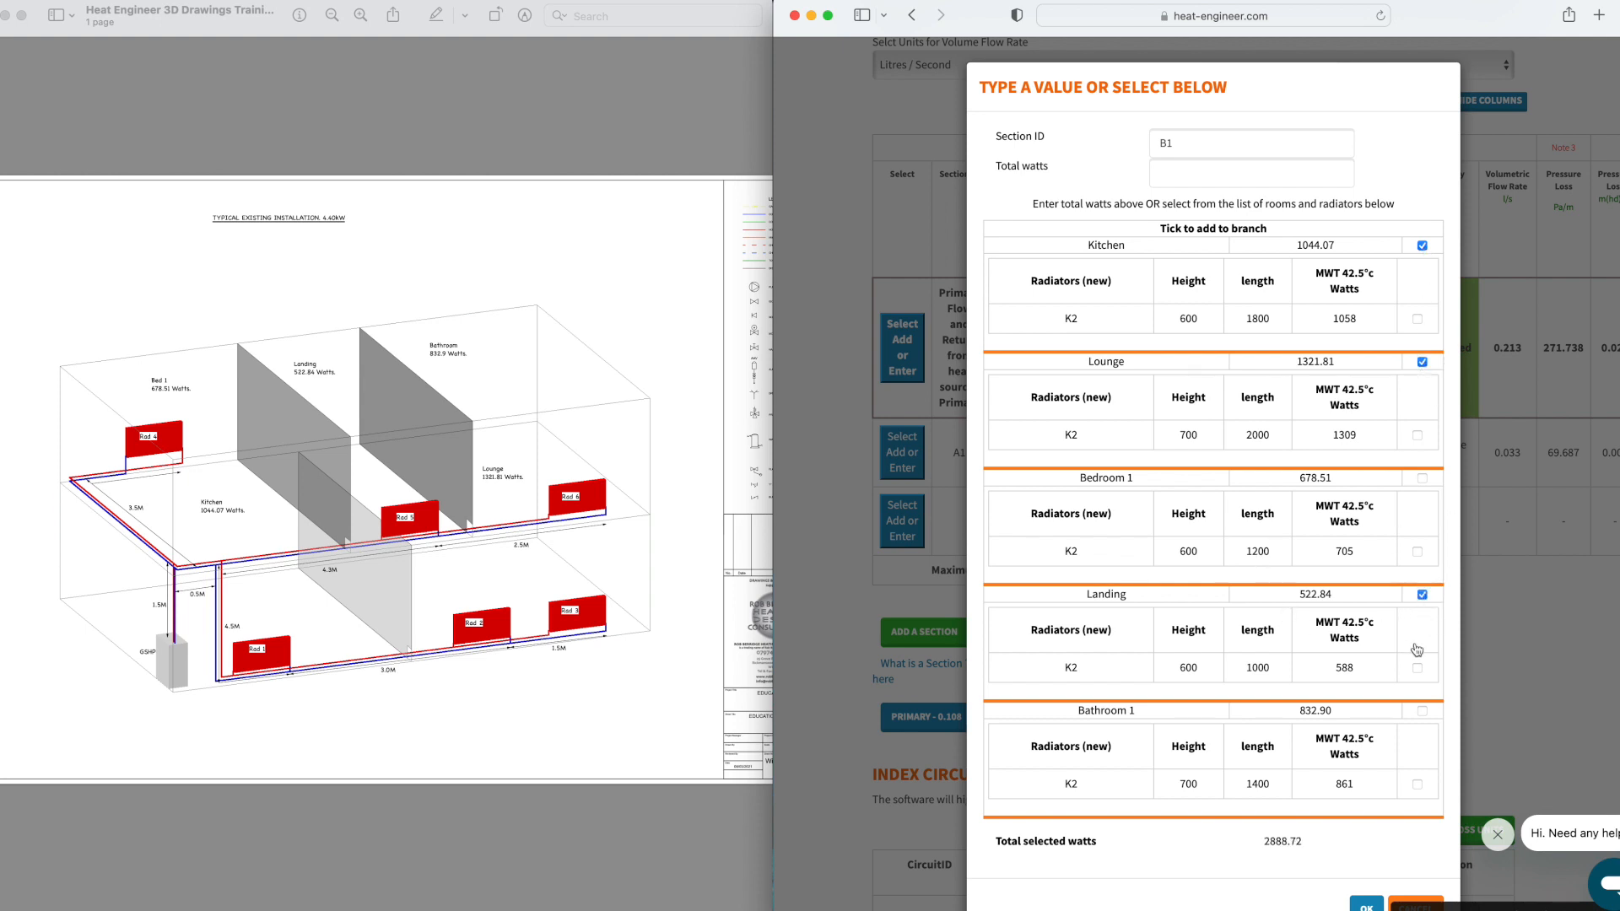
pyautogui.click(1421, 713)
pyautogui.scroll(-1, 1225, 768)
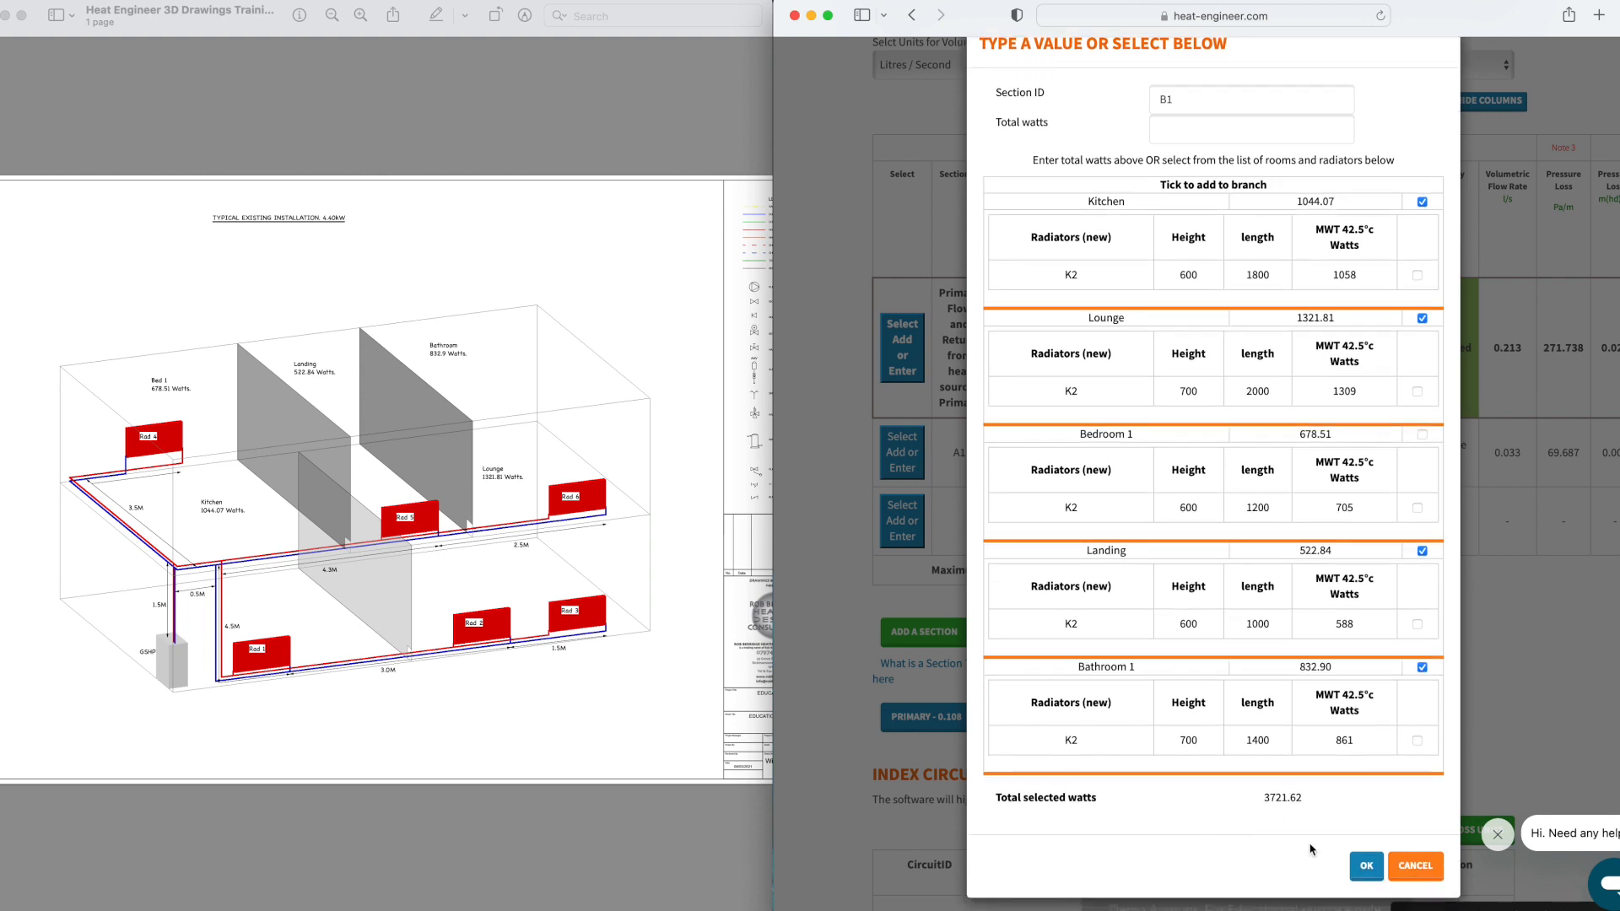
pyautogui.click(1366, 864)
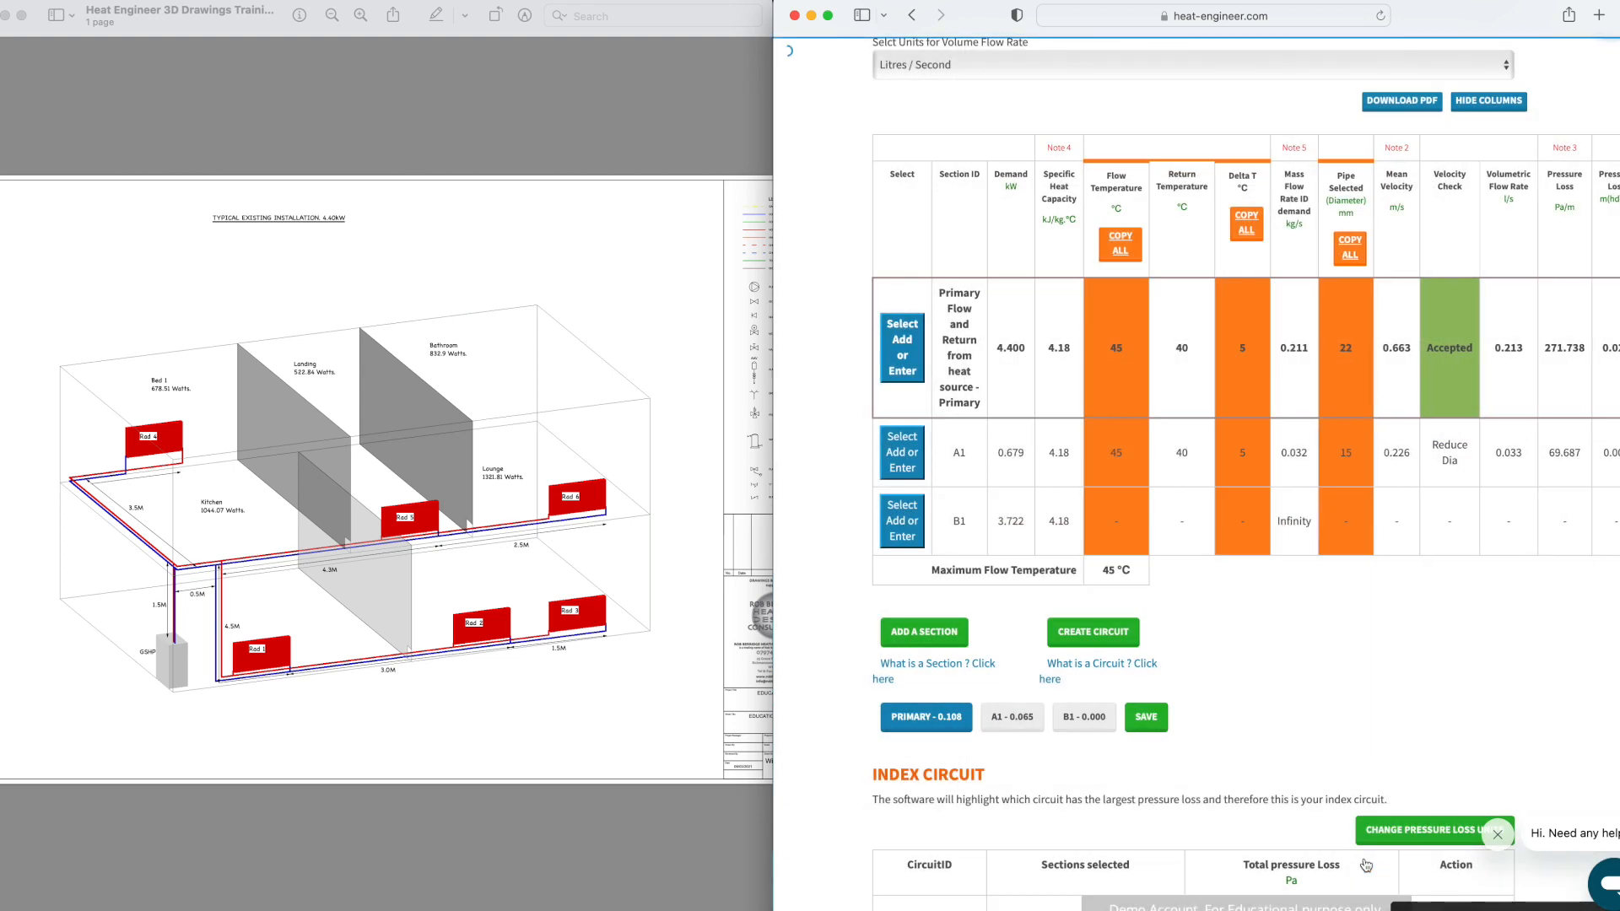
# Step: Set section B1's flow temperature to 45 °C
pyautogui.click(1113, 520)
pyautogui.click(1036, 167)
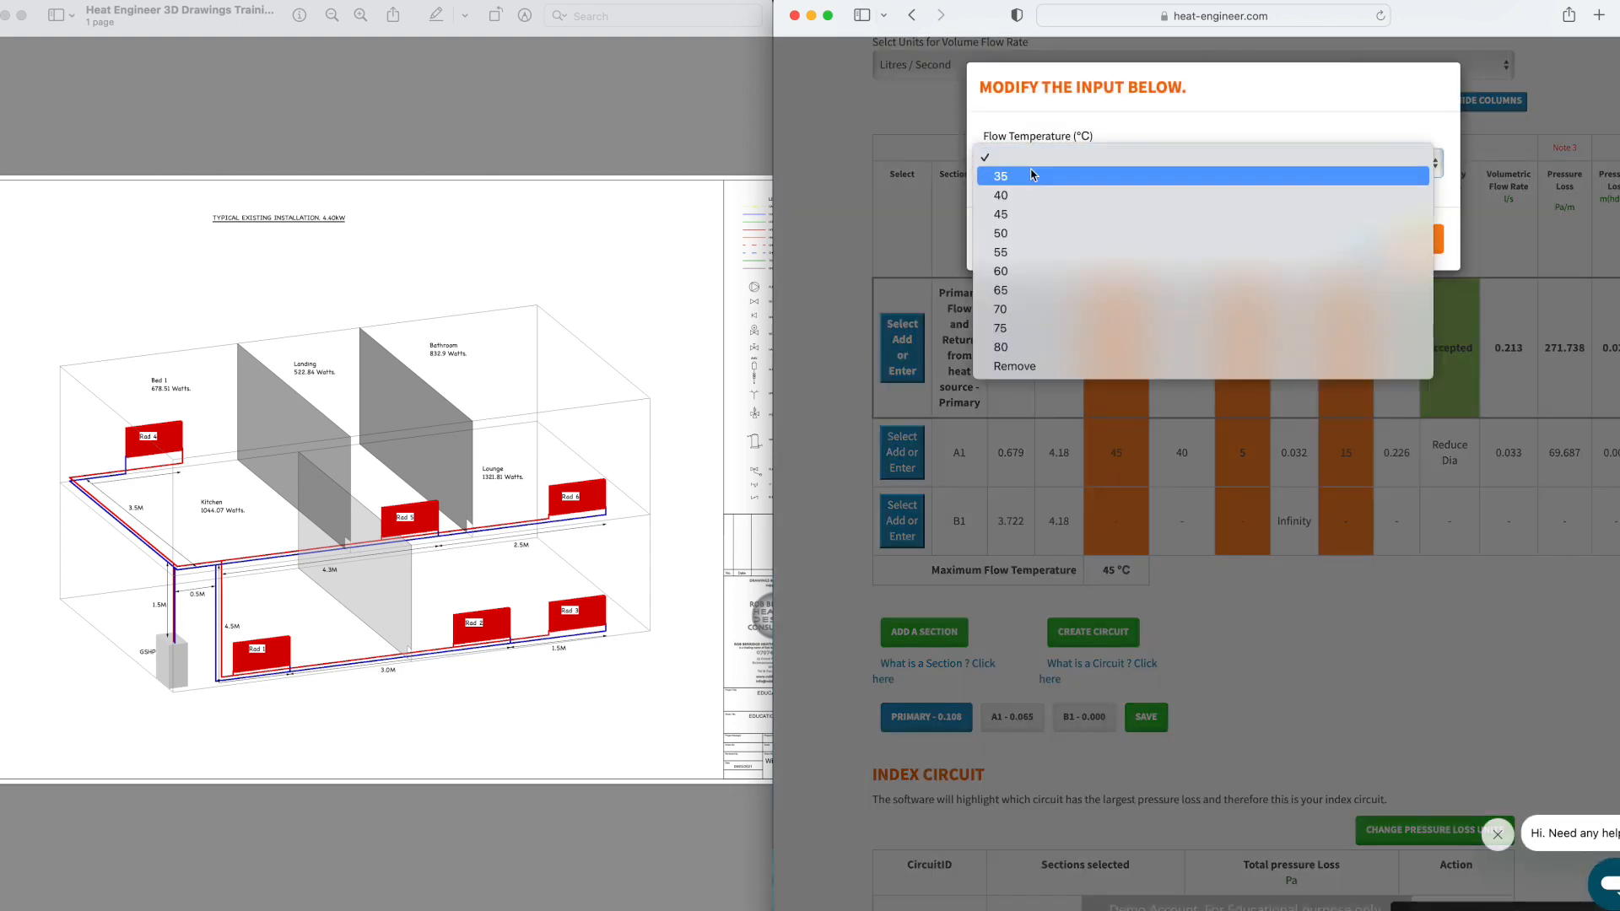
pyautogui.click(1012, 212)
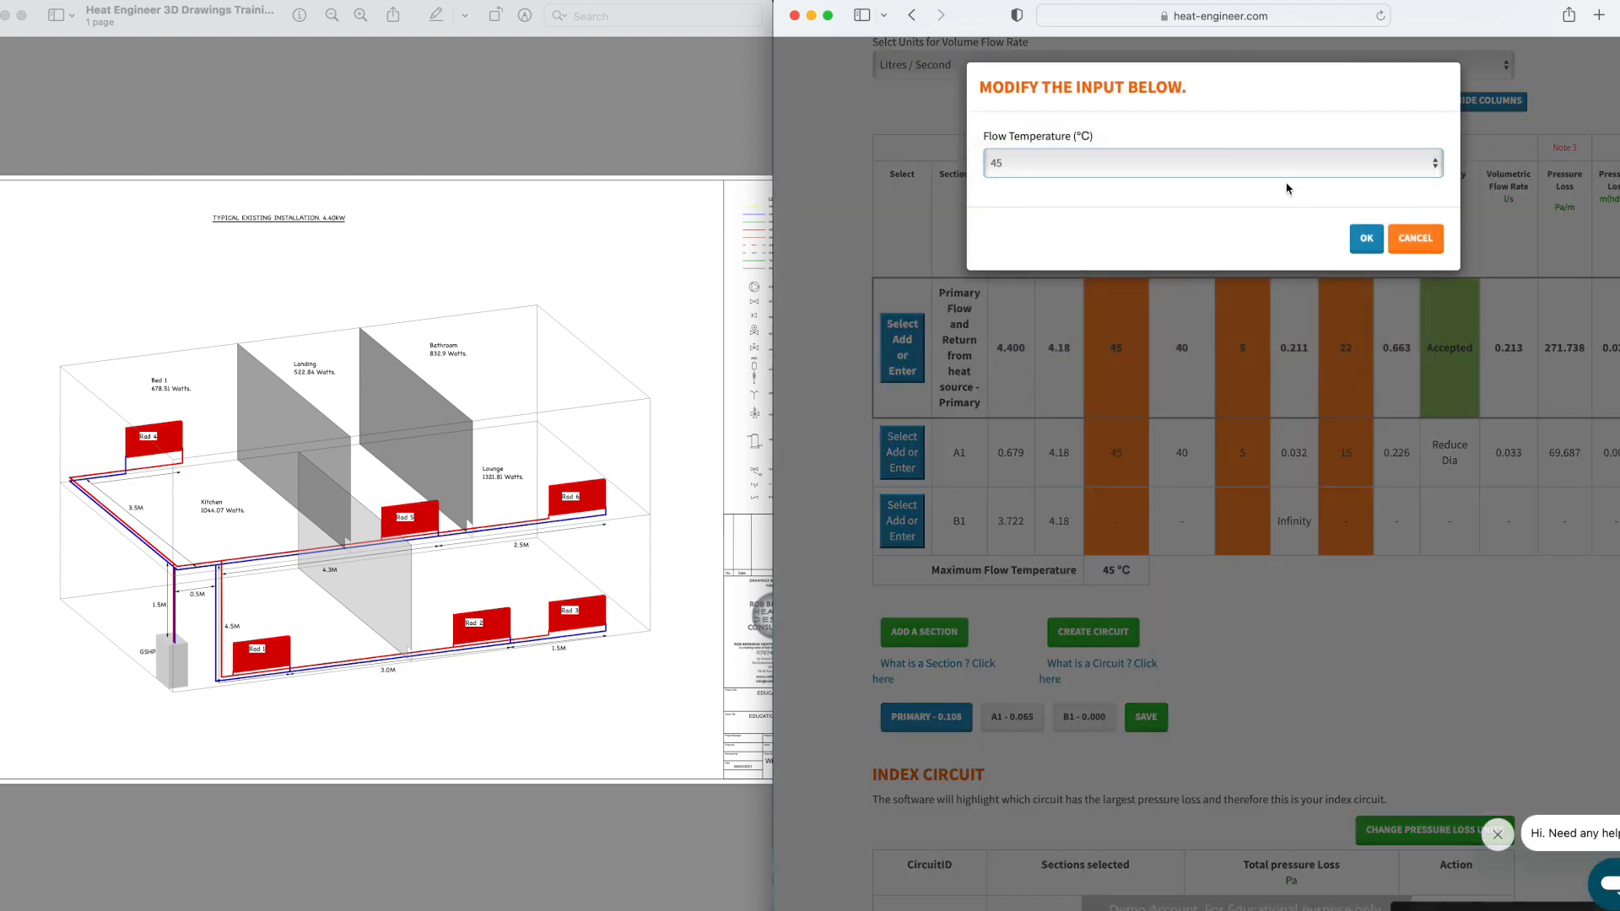
pyautogui.click(1367, 238)
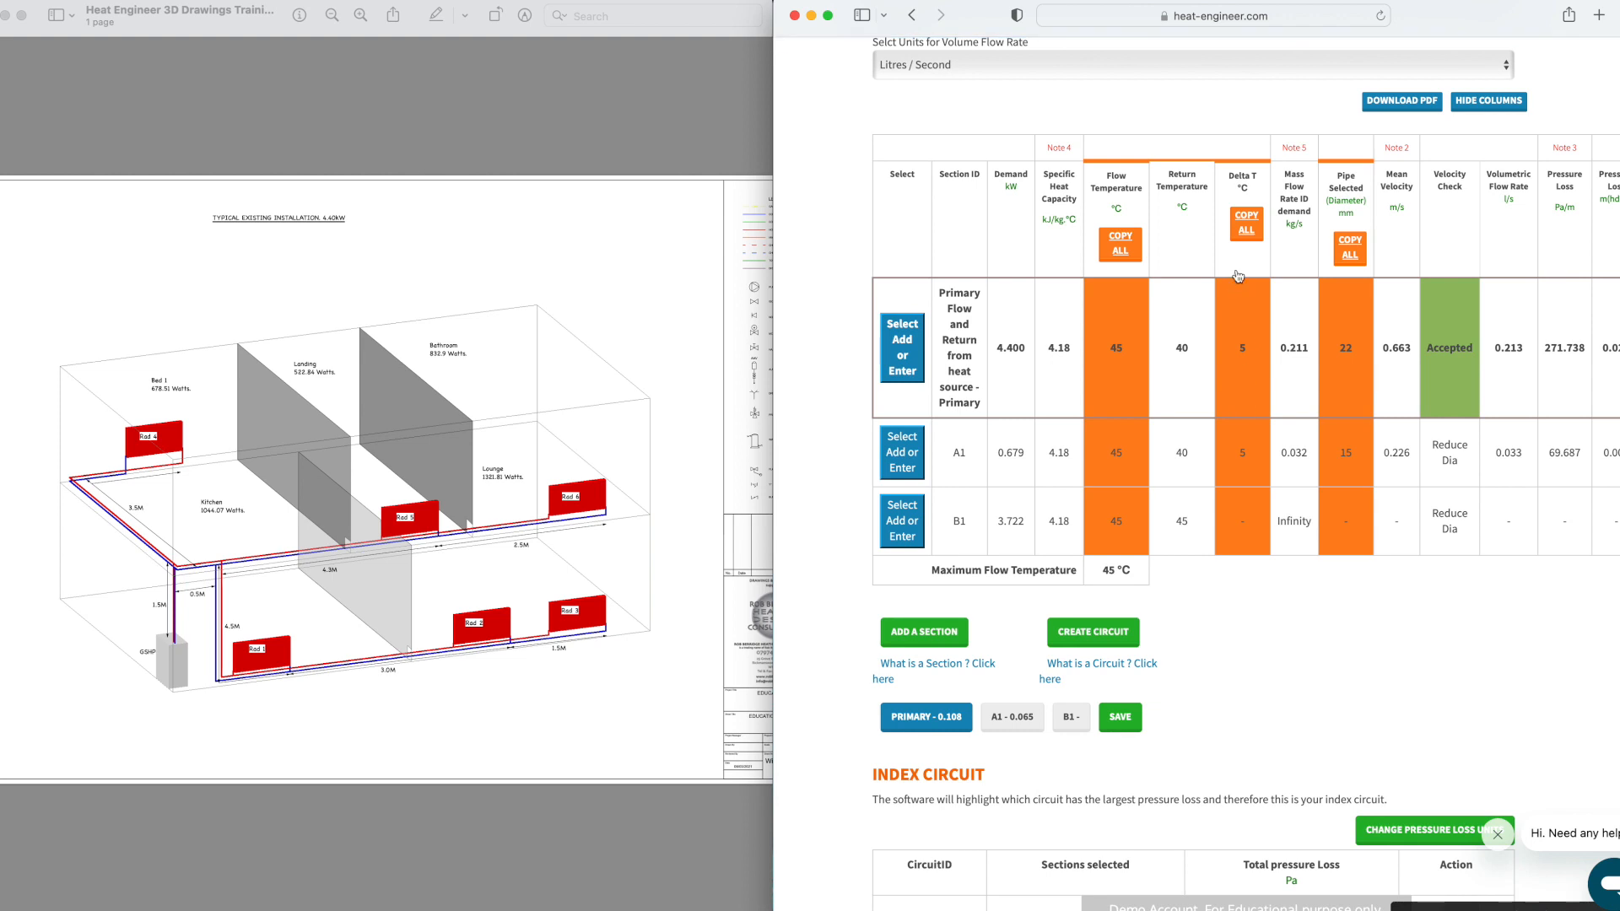
# Step: Copy the primary section's Delta T of 5 °C to all sections, including B1
pyautogui.click(1247, 227)
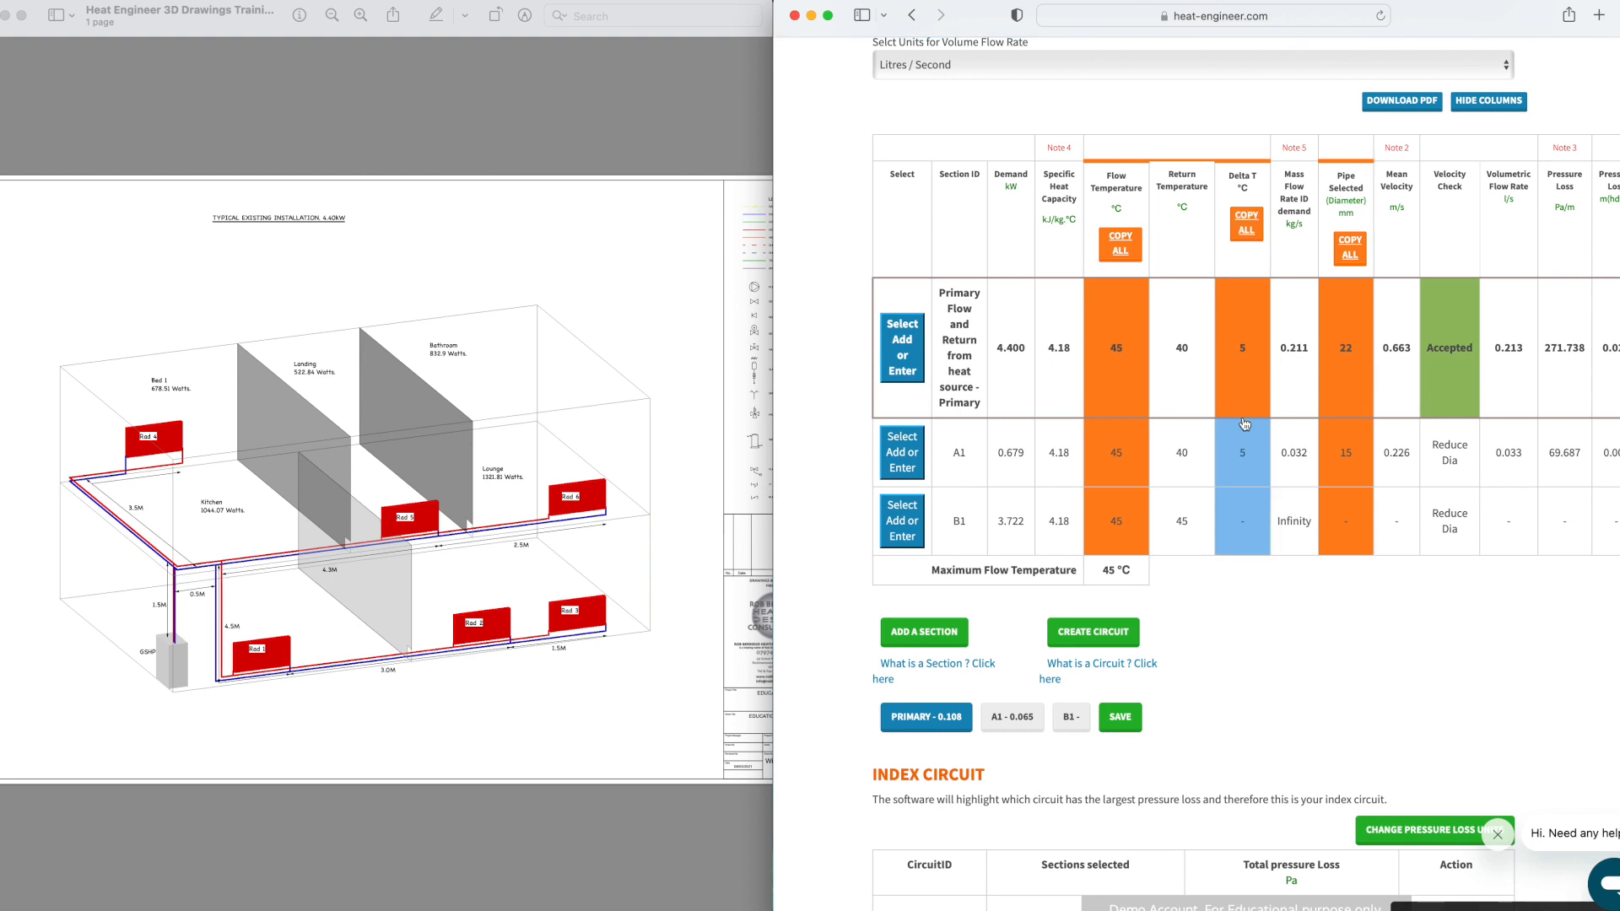
pyautogui.click(1246, 350)
pyautogui.click(1370, 236)
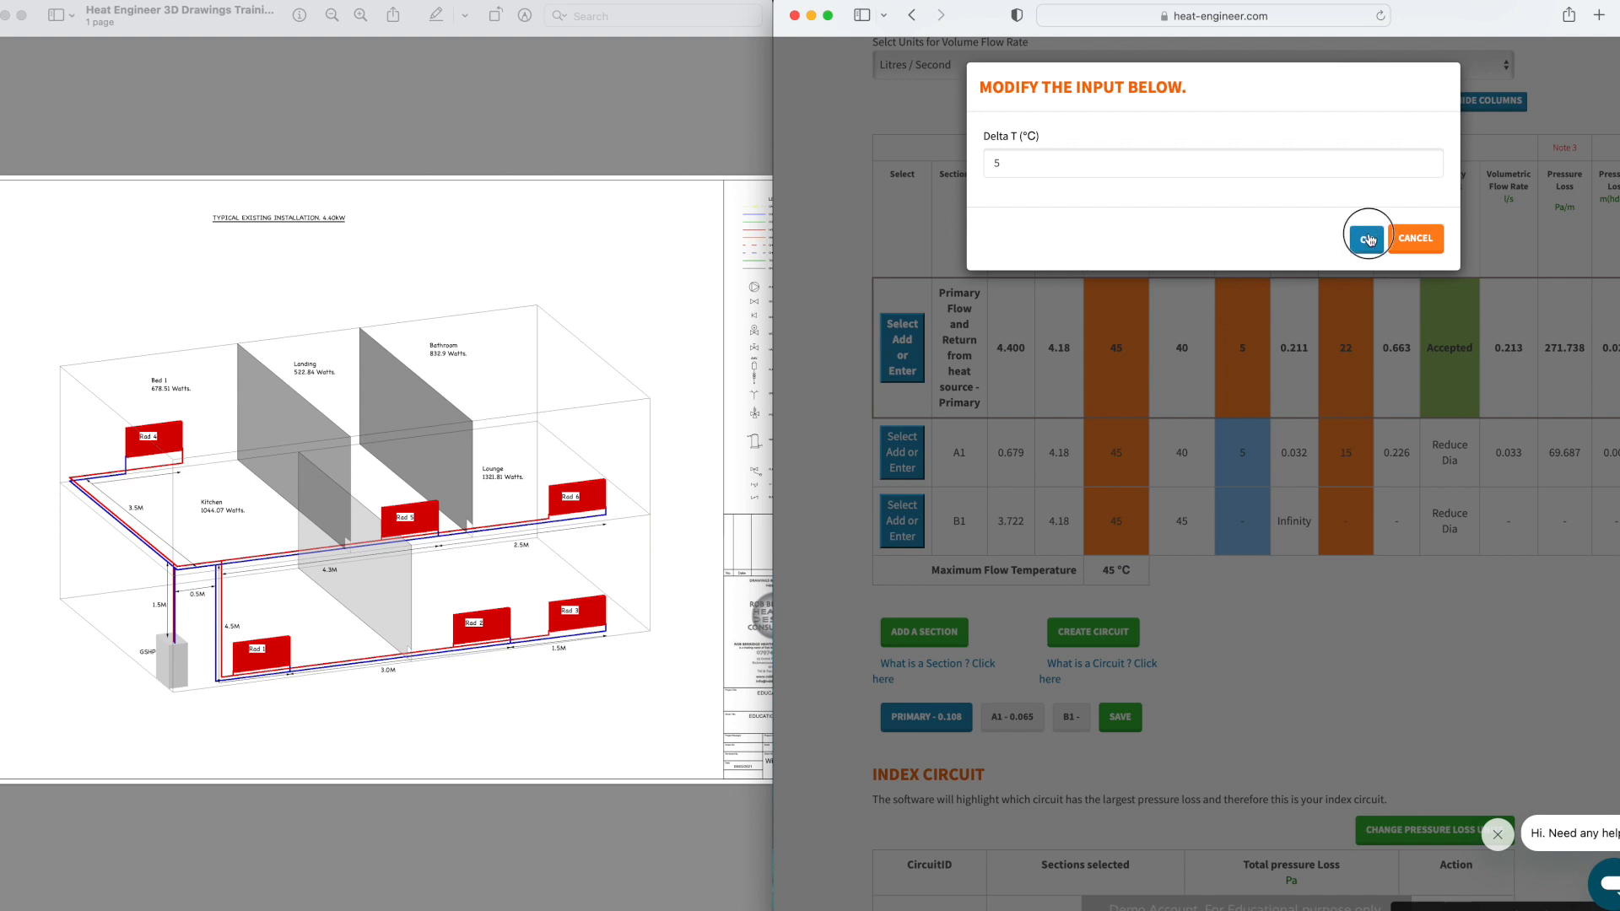
pyautogui.click(1241, 220)
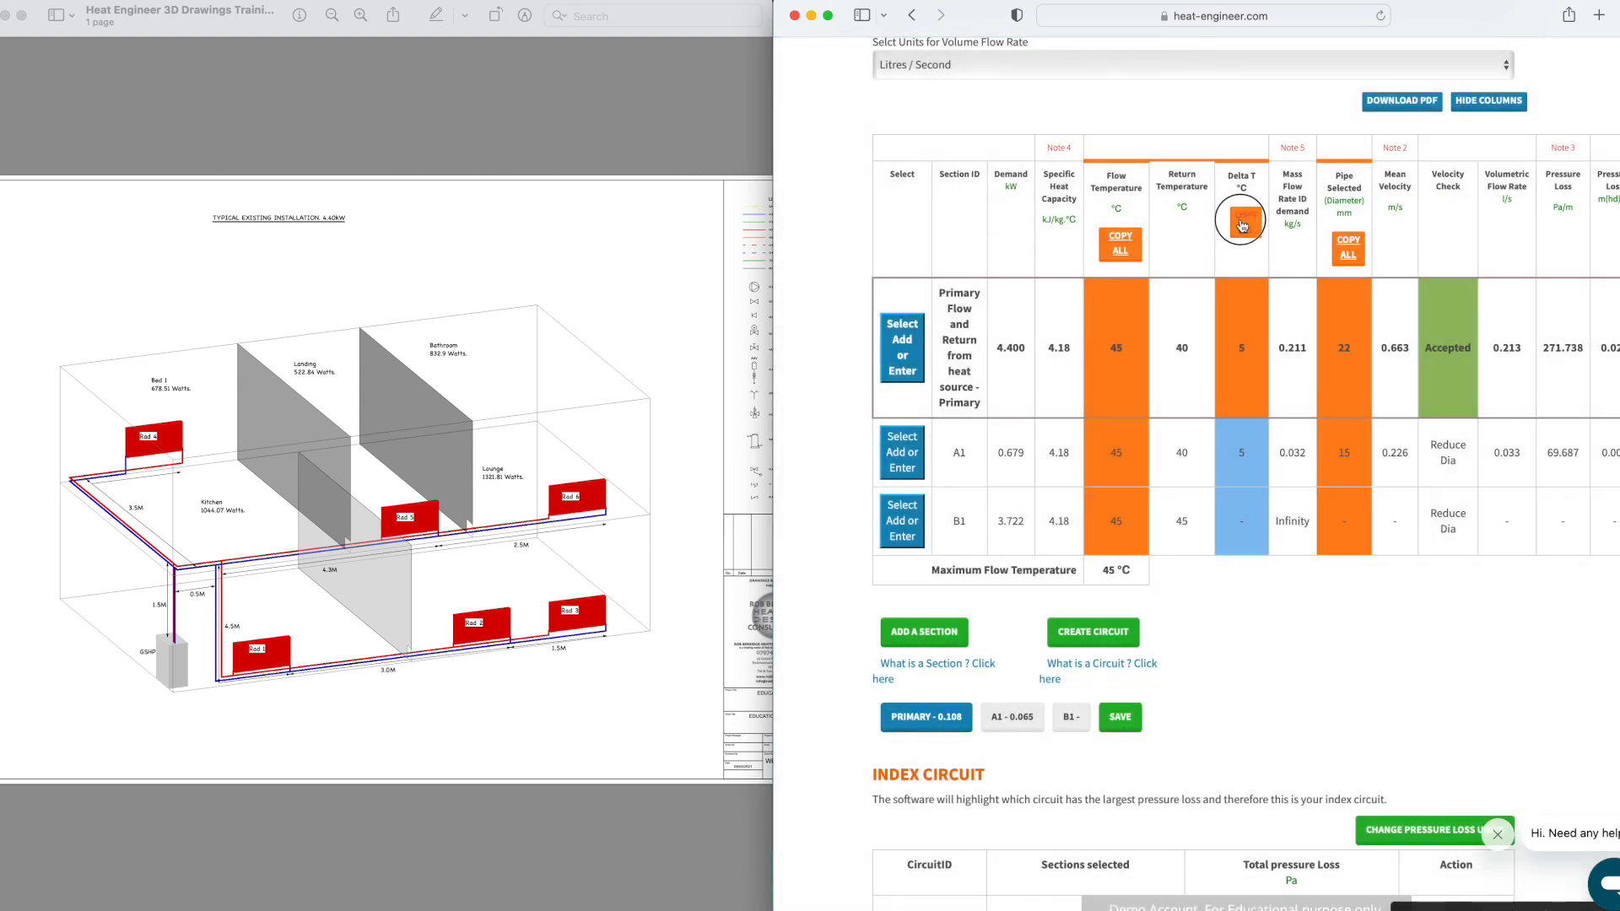
pyautogui.click(1245, 226)
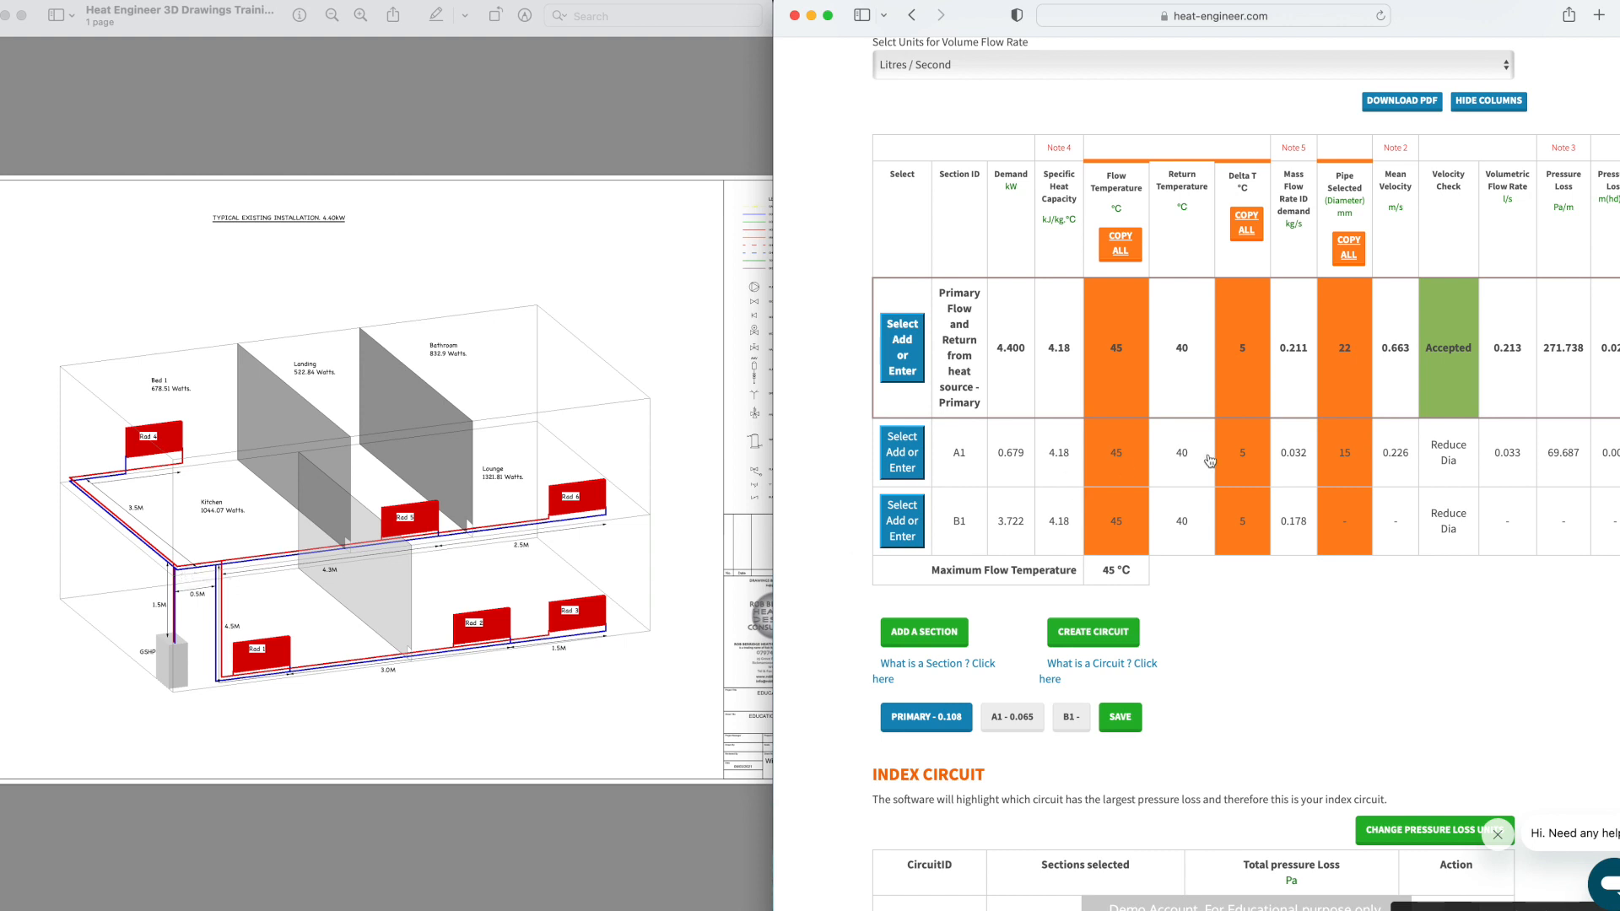
# Step: Set section B1's selected pipe diameter to 22 mm
pyautogui.click(1345, 518)
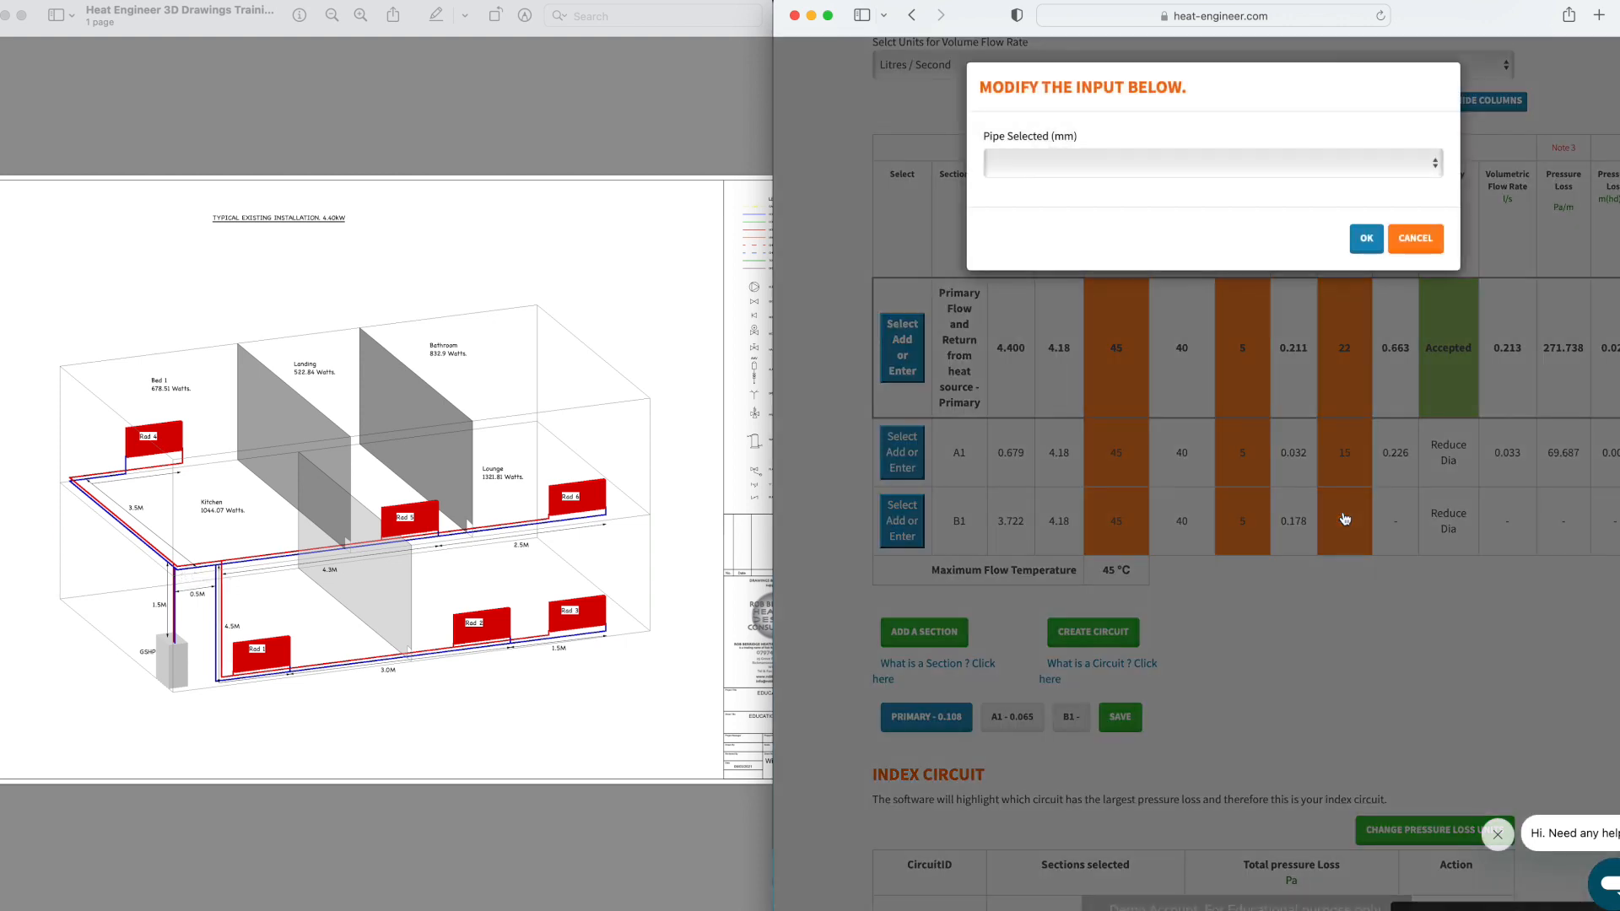
pyautogui.click(1175, 167)
pyautogui.click(1144, 251)
pyautogui.click(1368, 241)
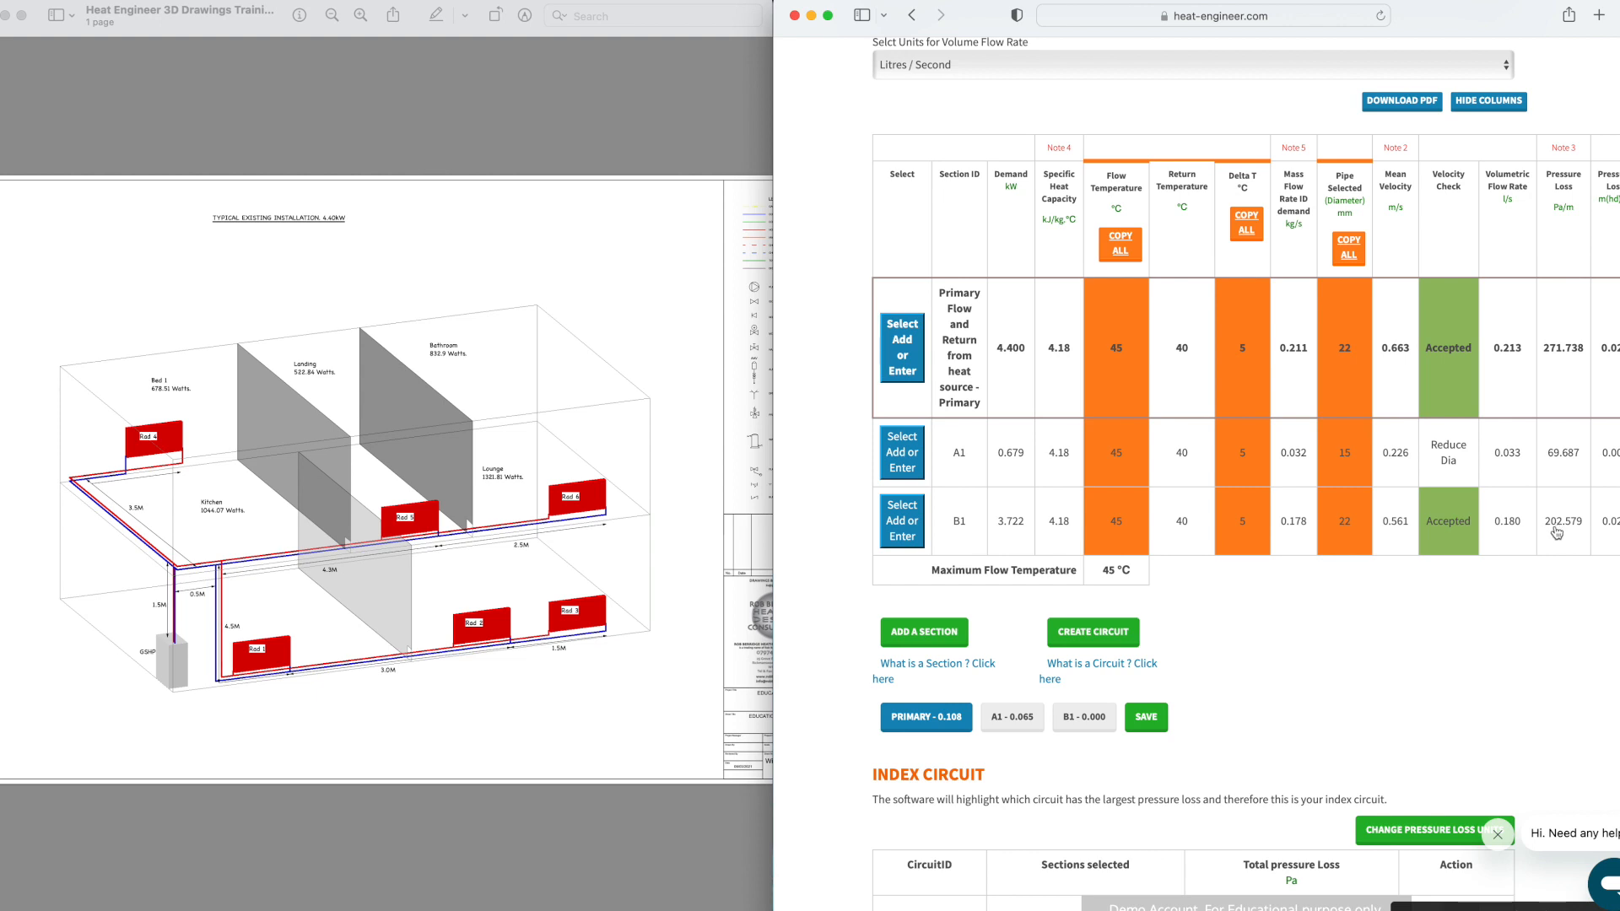
# Step: Check the first horizontal pipe length in the 3D drawing and set section B1's flow and return pipe run to 1 m
pyautogui.click(369, 629)
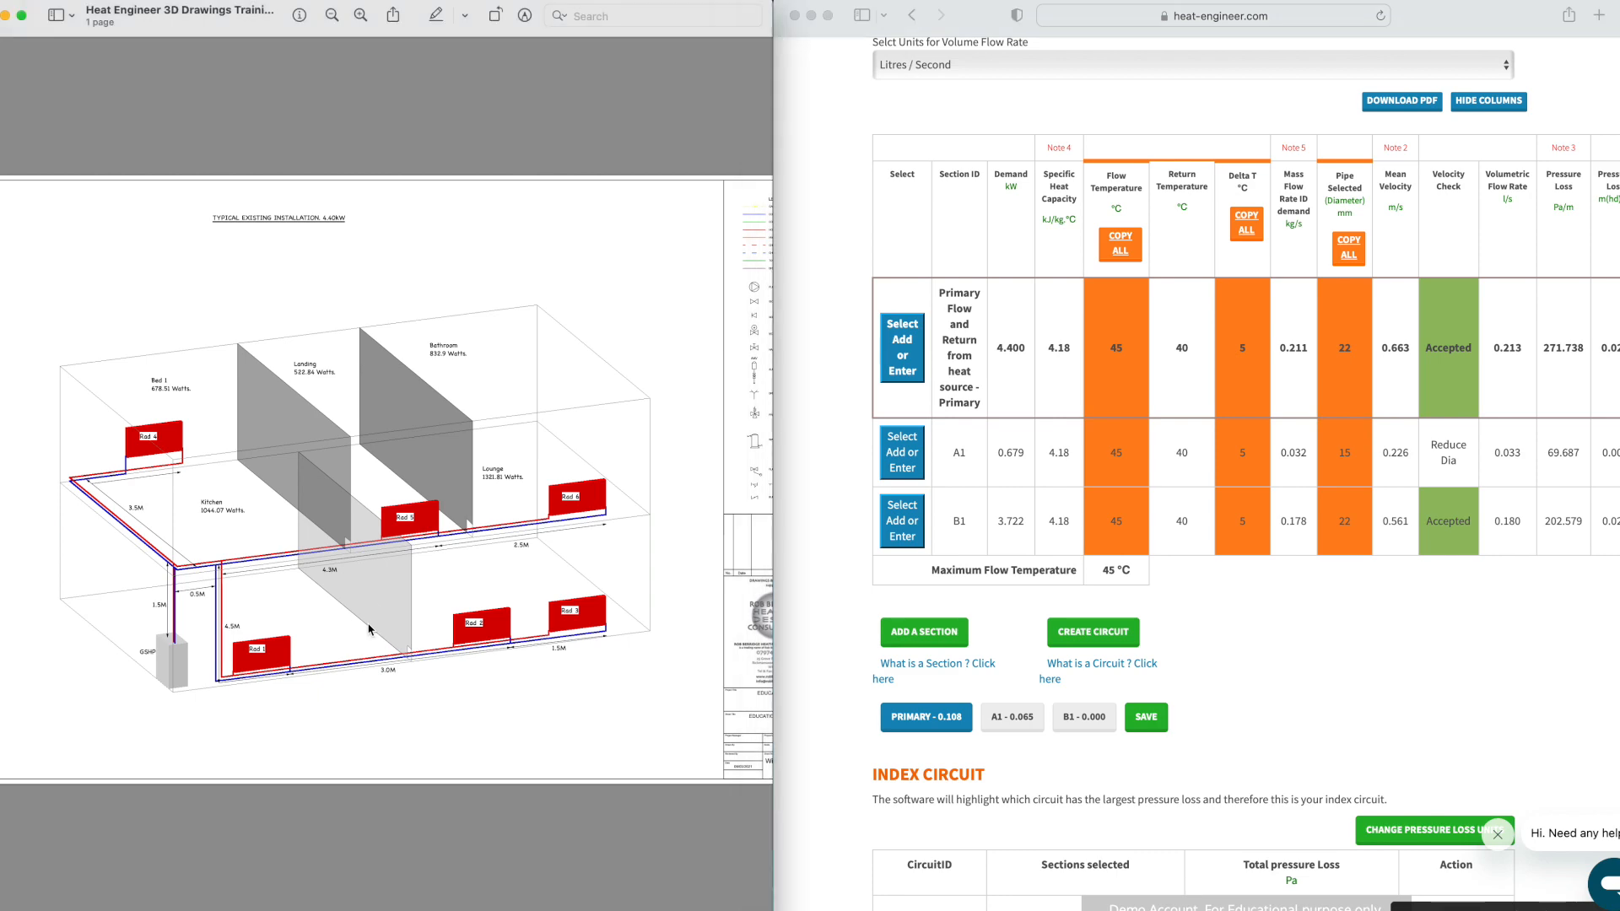
pyautogui.scroll(10, 246, 633)
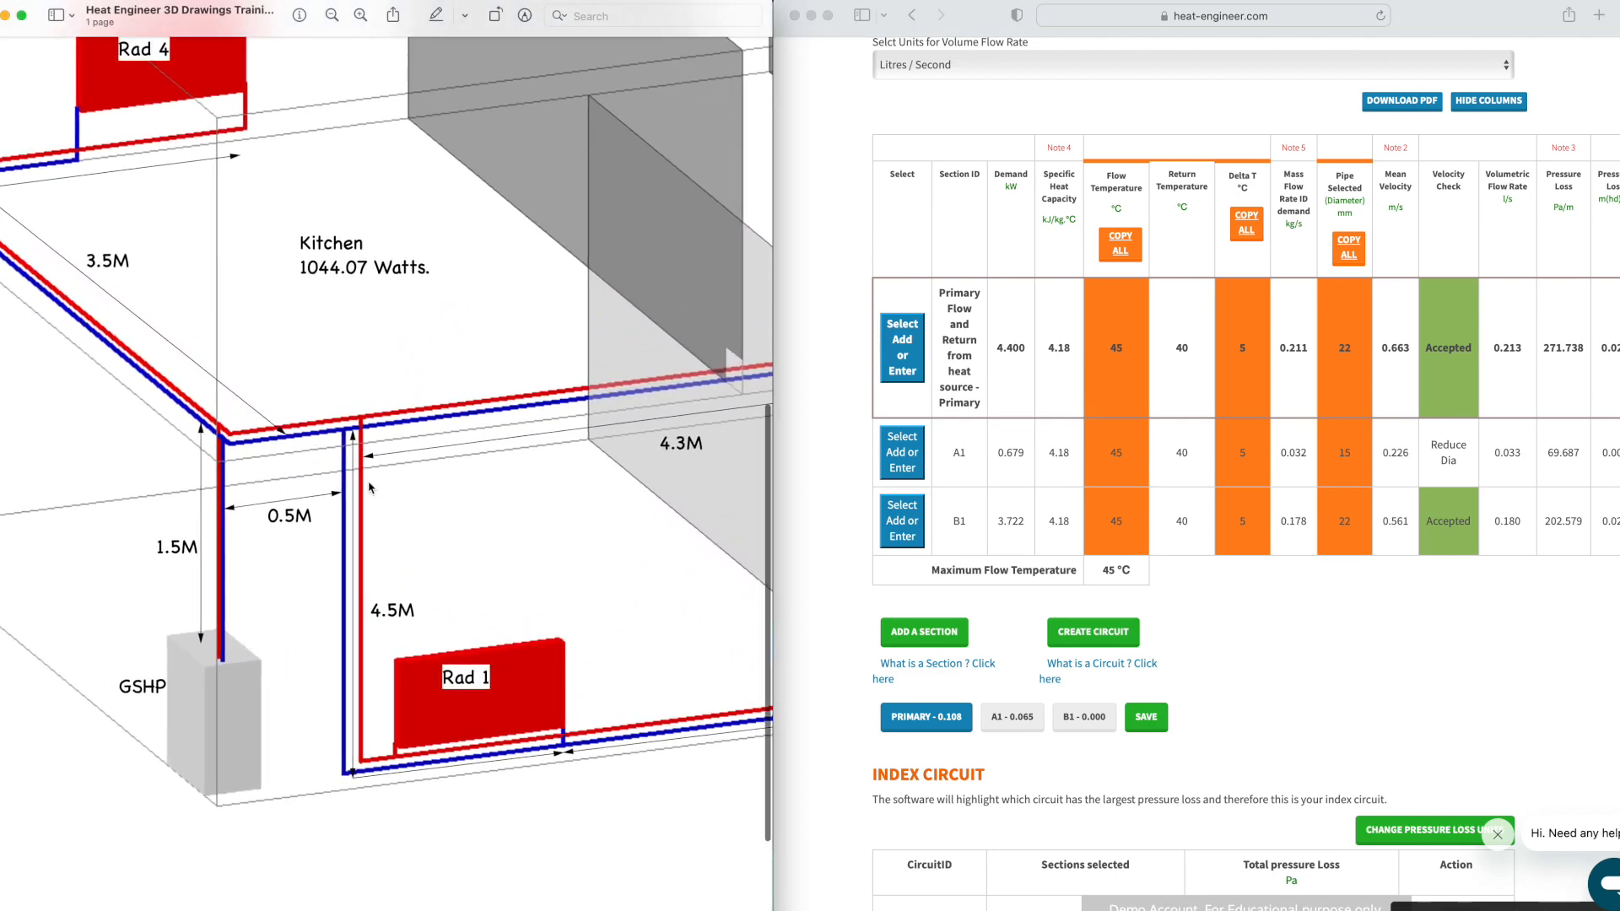
pyautogui.scroll(5, 247, 507)
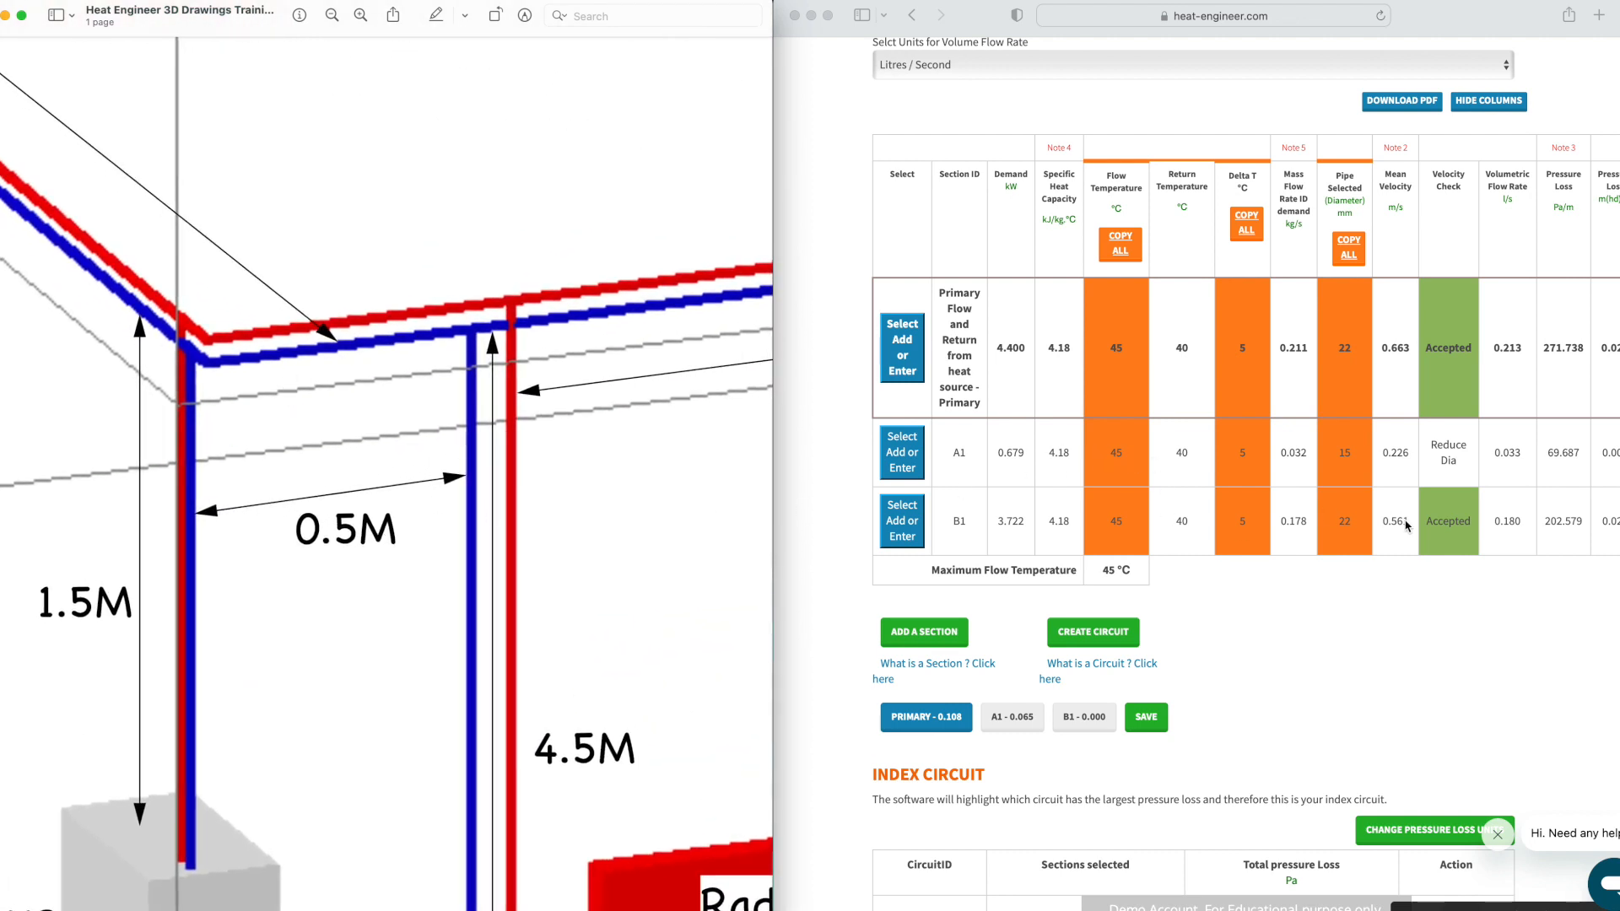
pyautogui.click(1556, 615)
pyautogui.hscroll(5, 1495, 616)
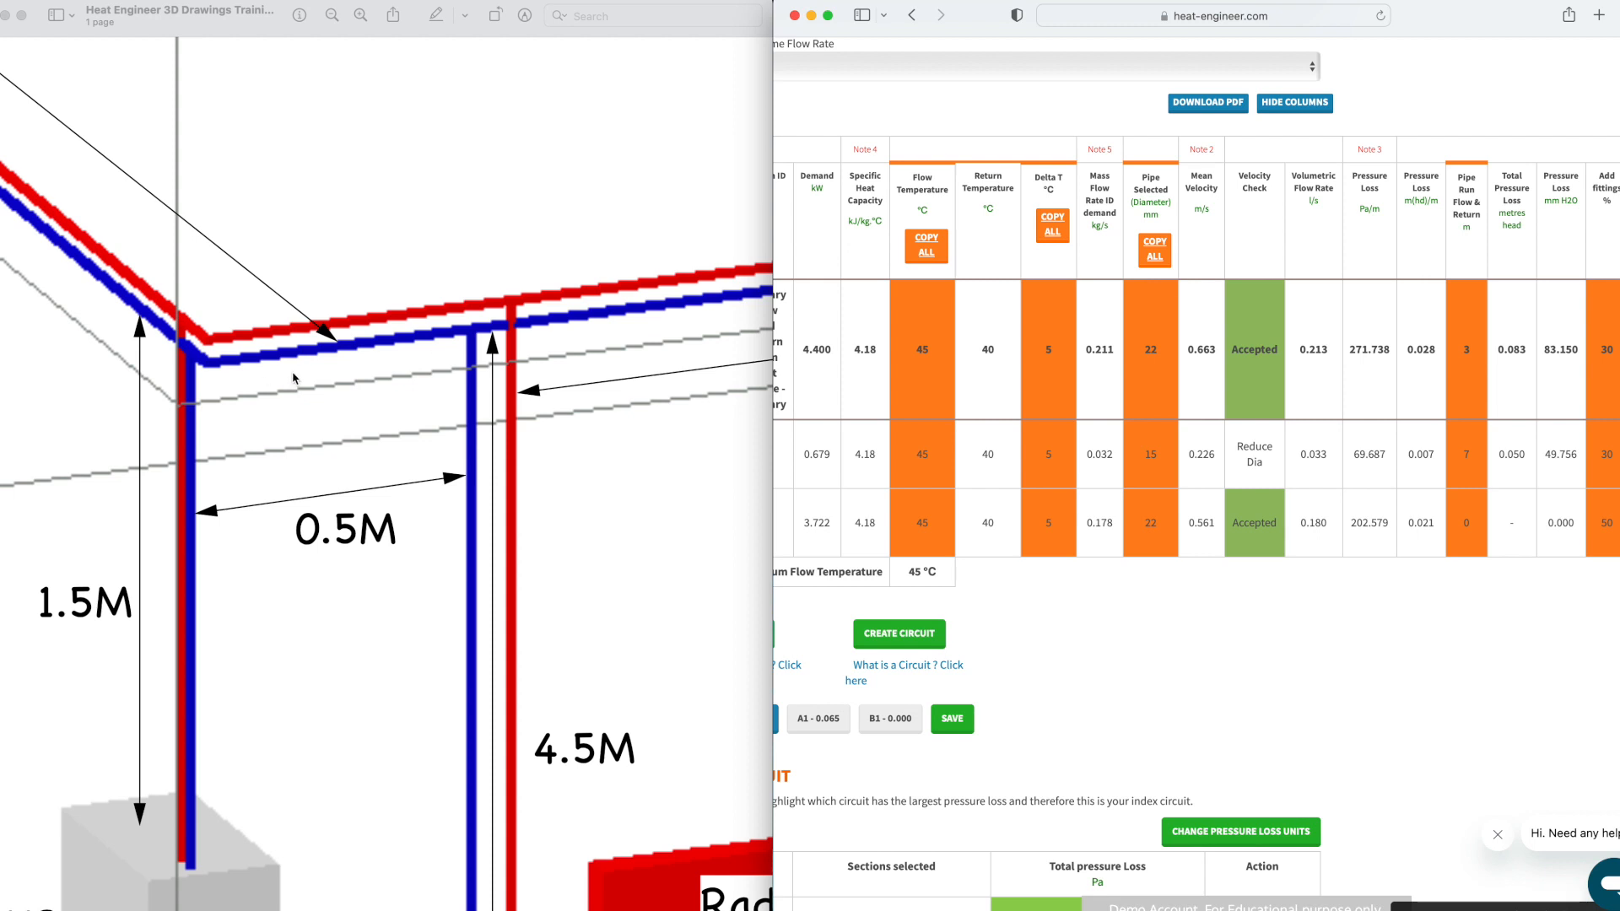
pyautogui.click(1465, 527)
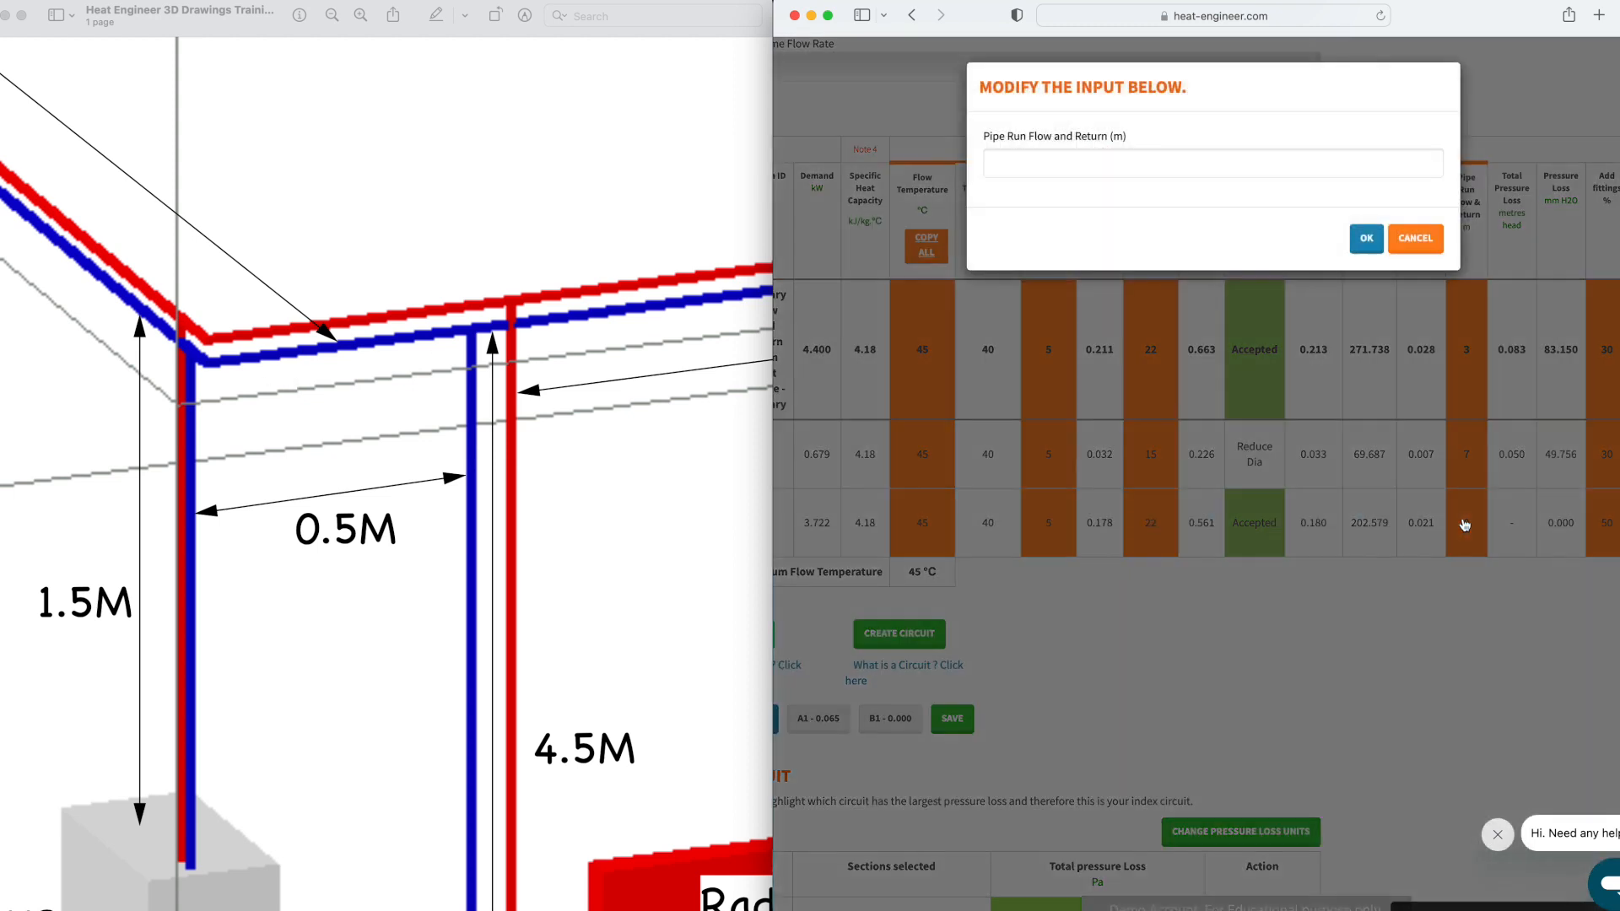
pyautogui.click(1060, 169)
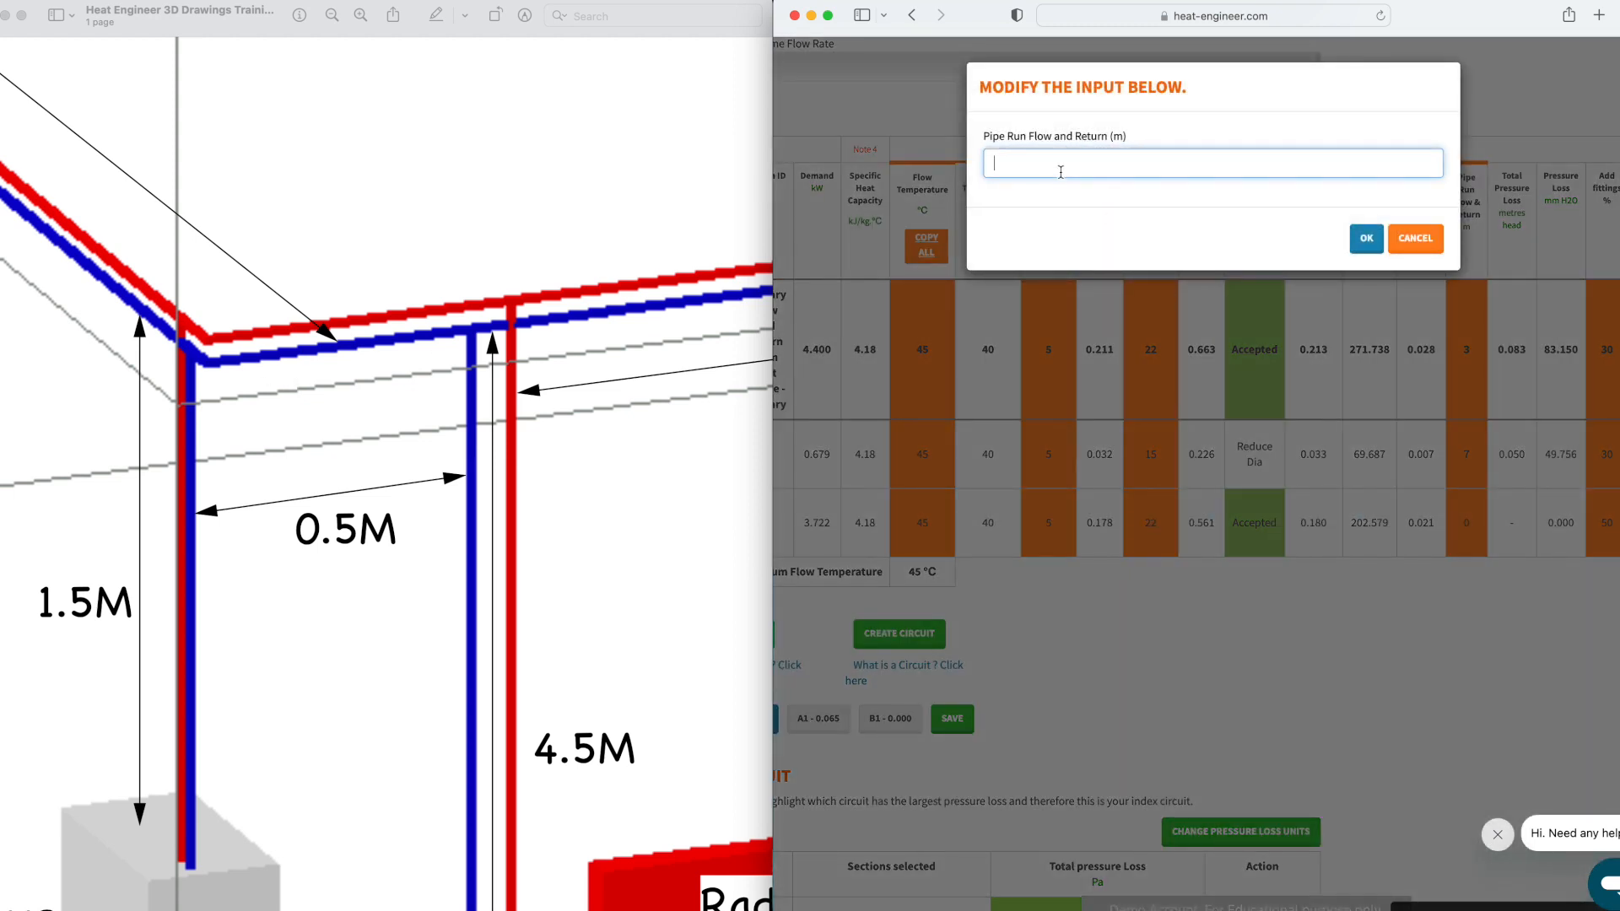
pyautogui.write('1')
pyautogui.click(1366, 239)
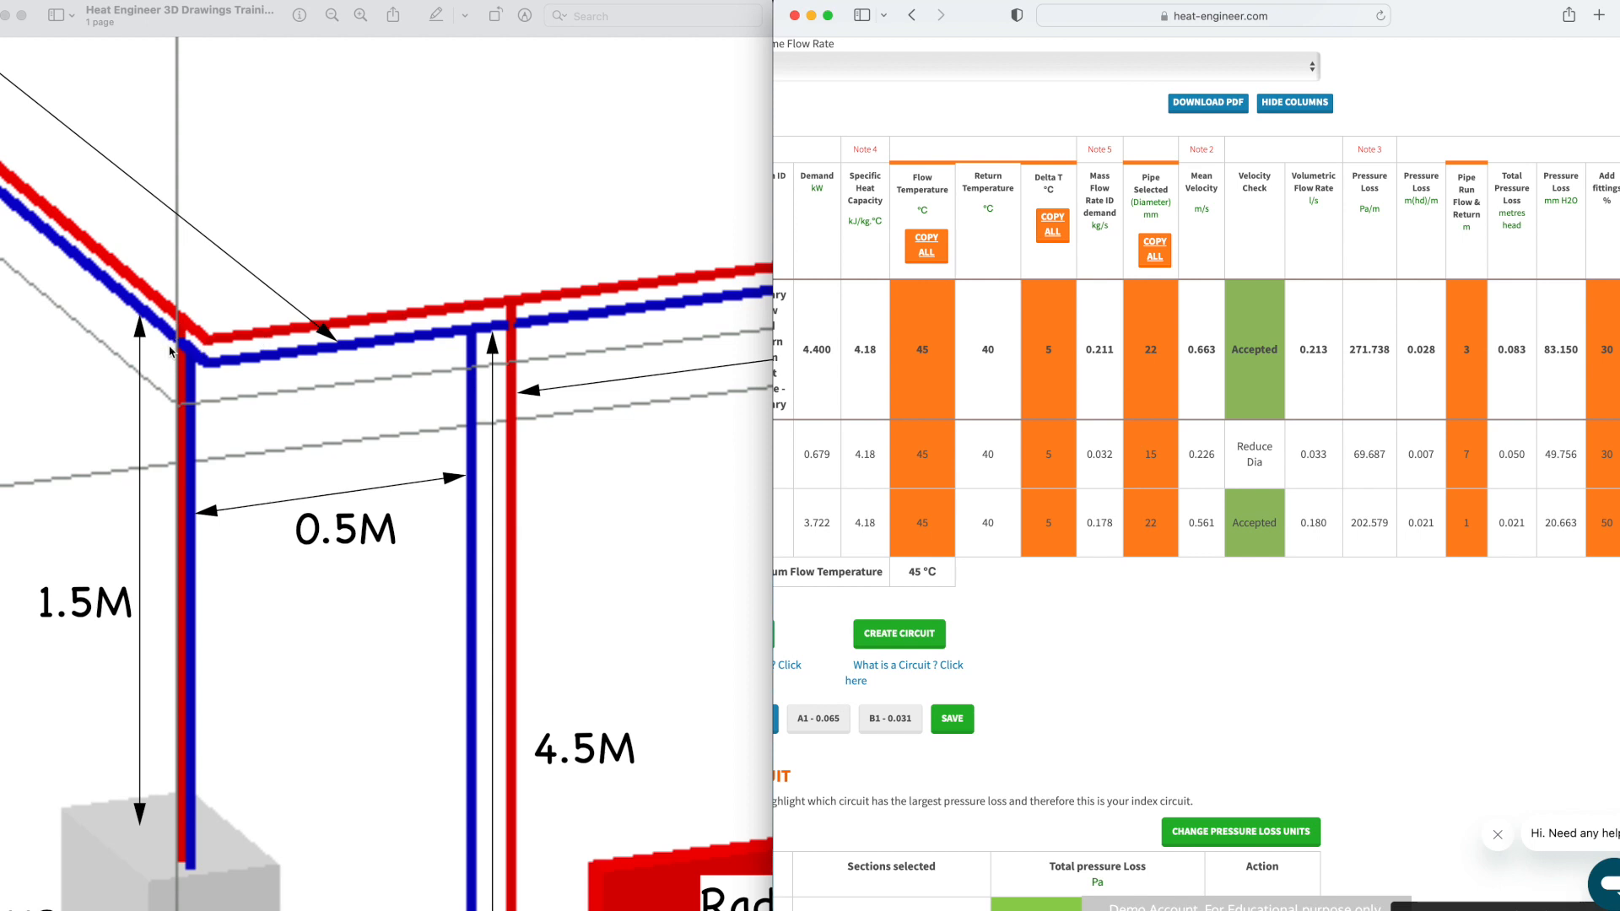
# Step: Inspect the pipe junction above the GSHP in the drawing and set section B1's fittings allowance to 20%
pyautogui.click(84, 419)
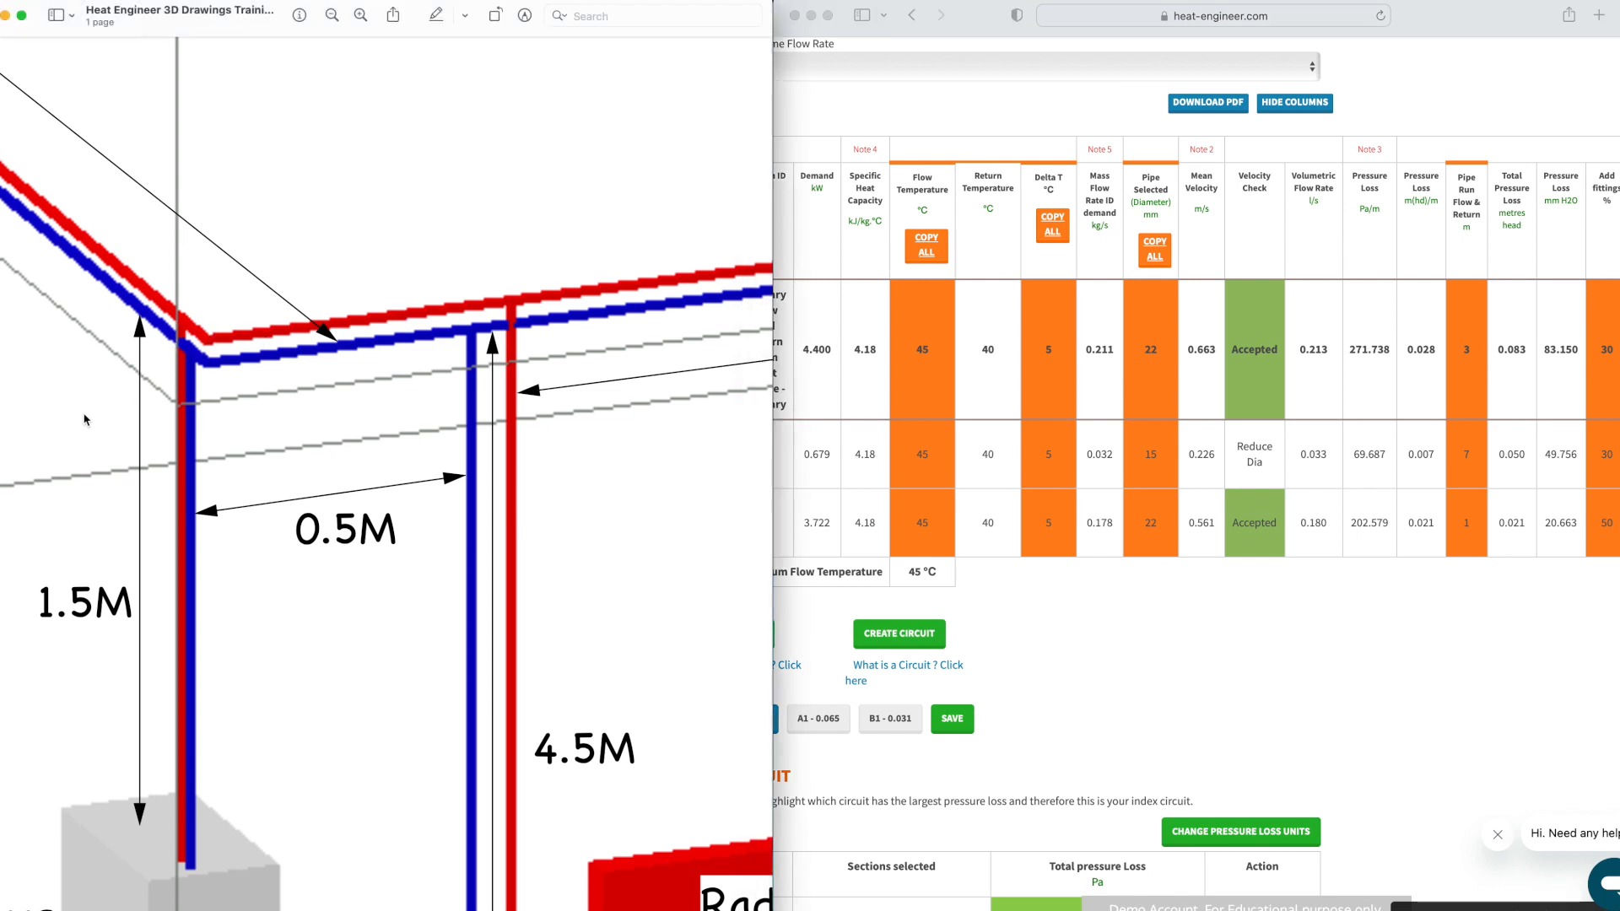
pyautogui.scroll(5, 84, 420)
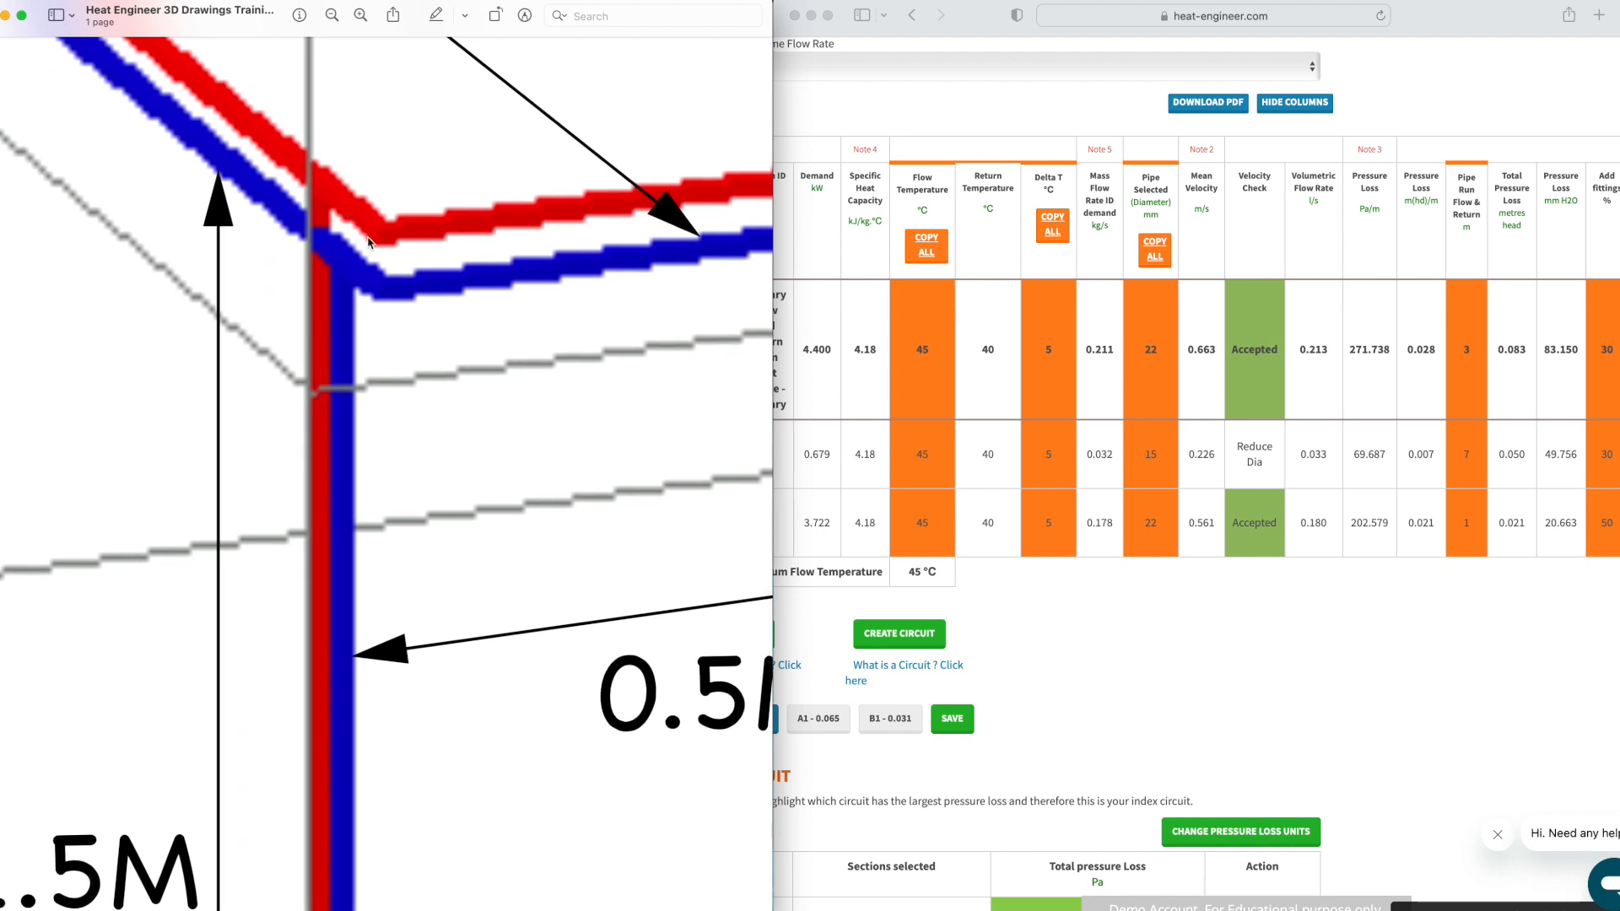
pyautogui.scroll(-5, 305, 231)
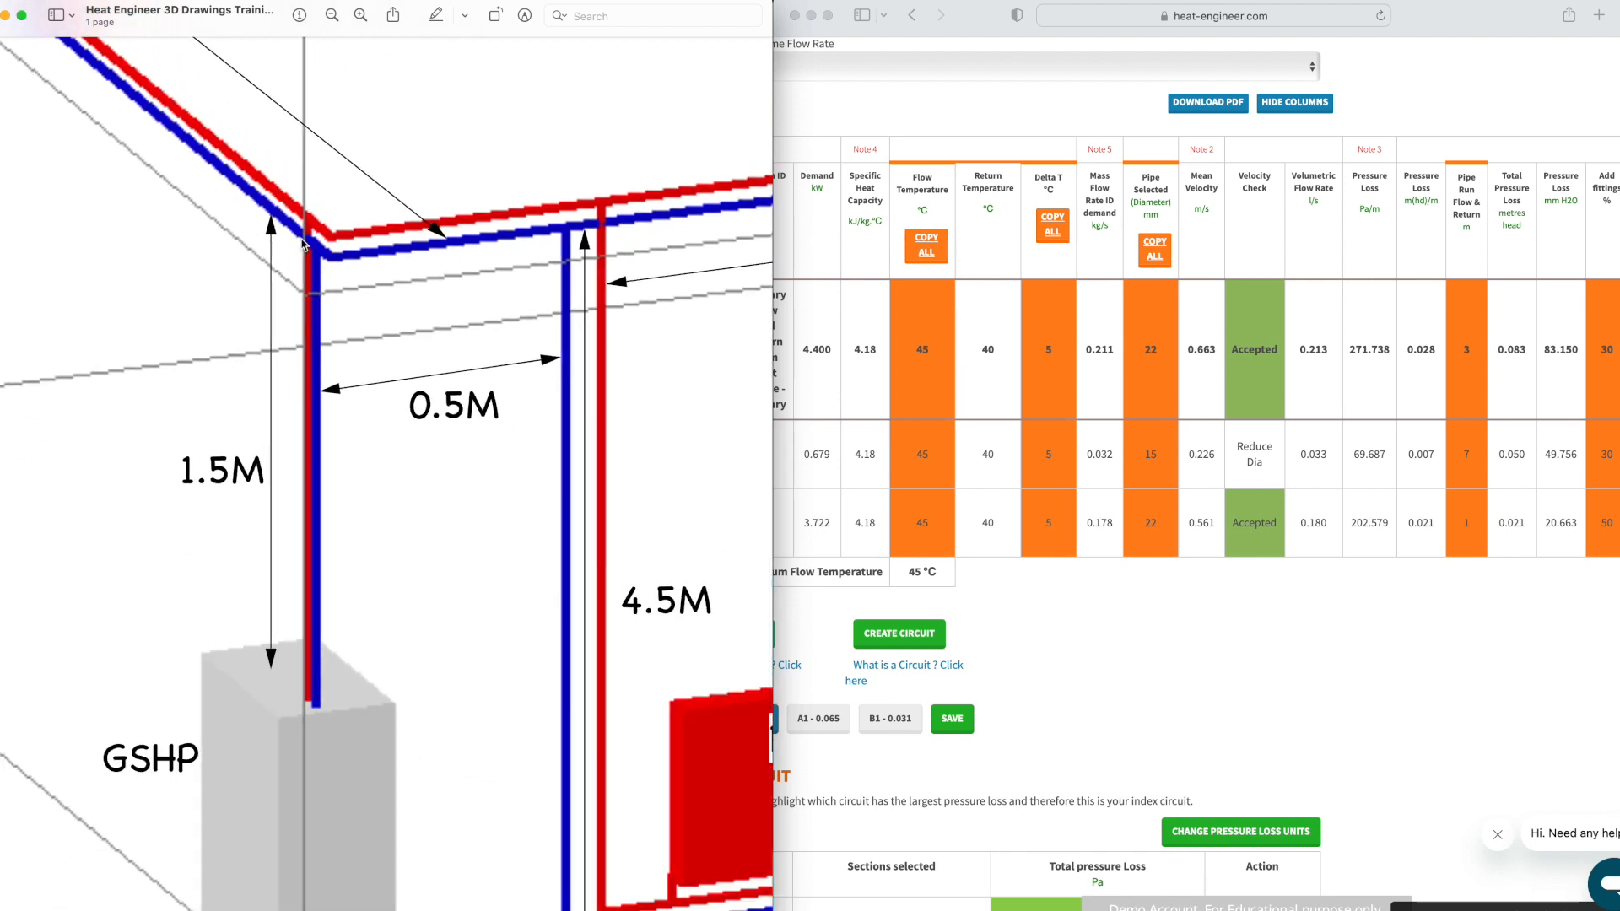
pyautogui.hscroll(3, 302, 244)
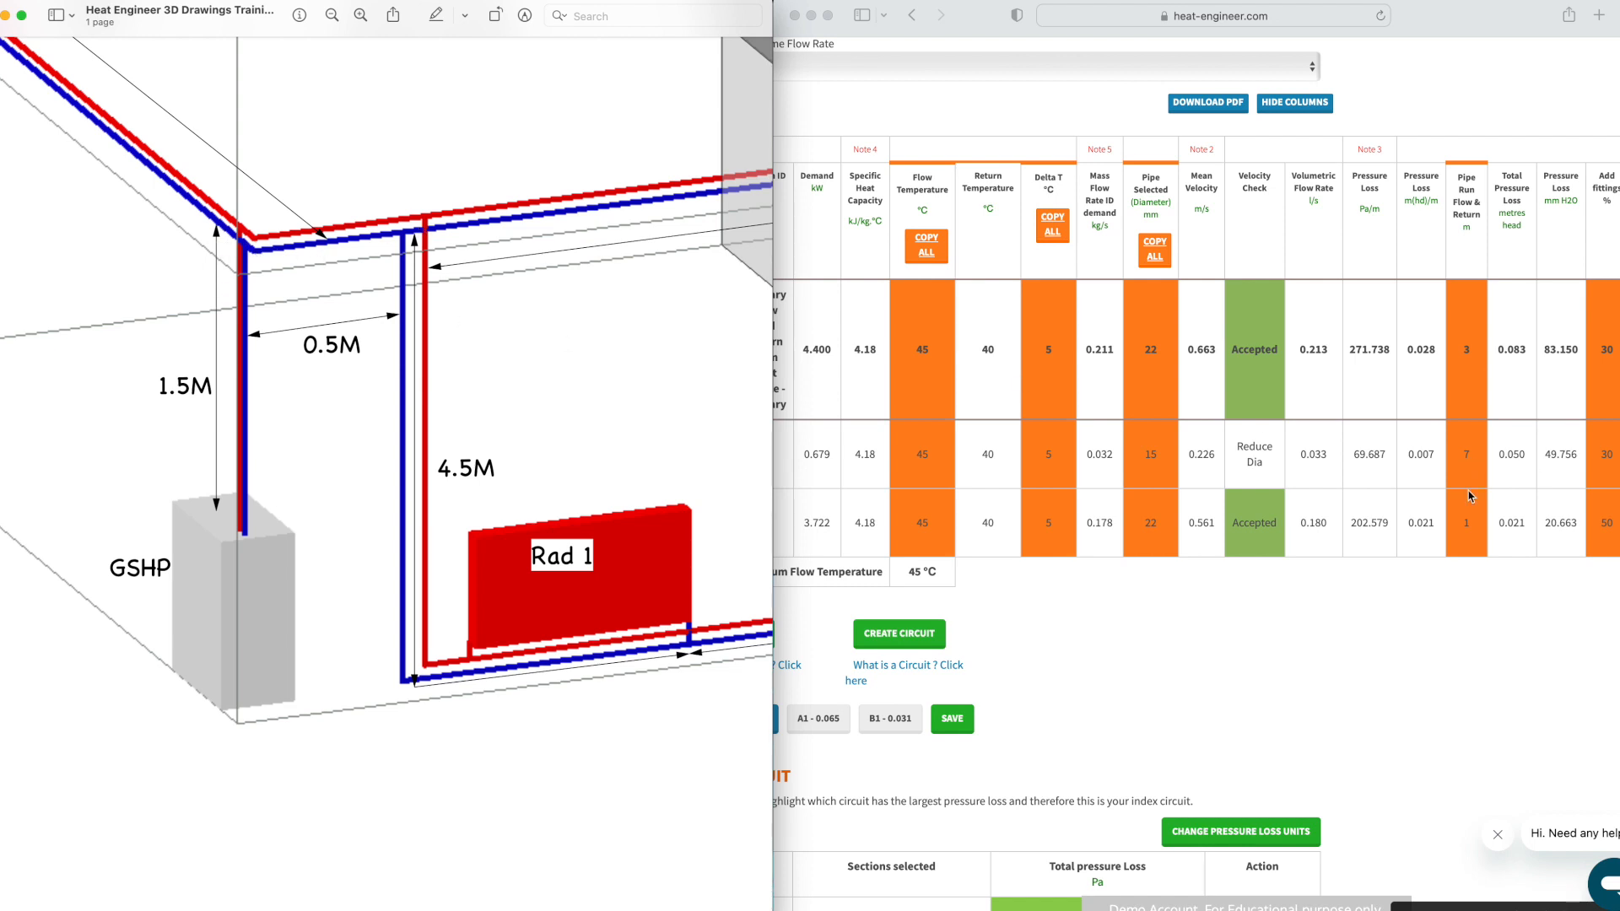
pyautogui.click(1607, 525)
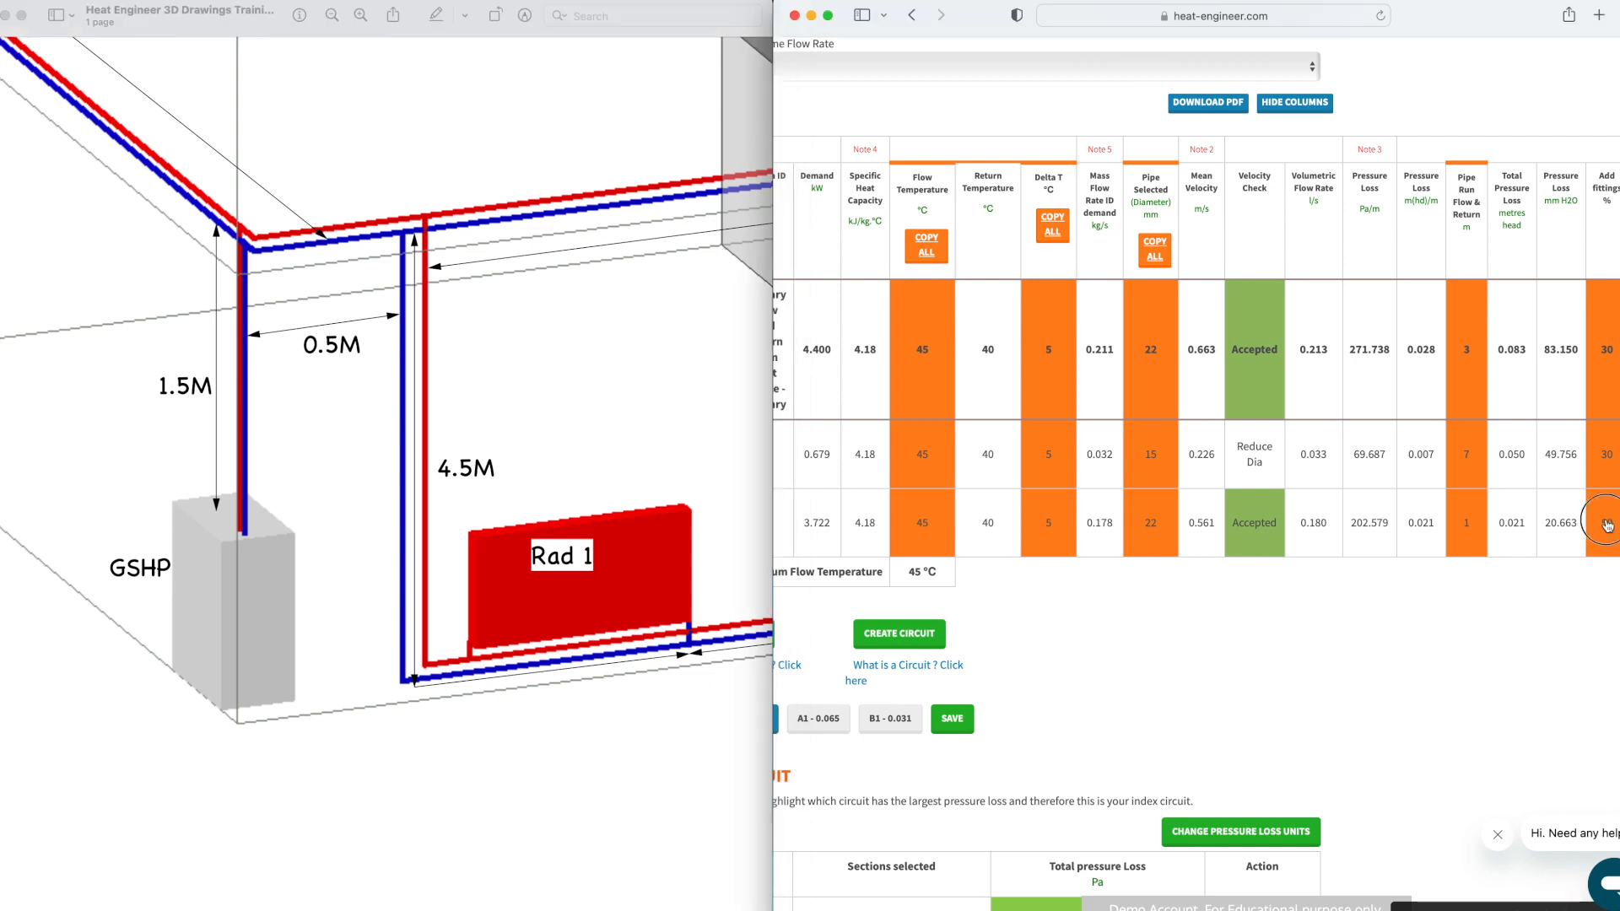
pyautogui.click(1607, 527)
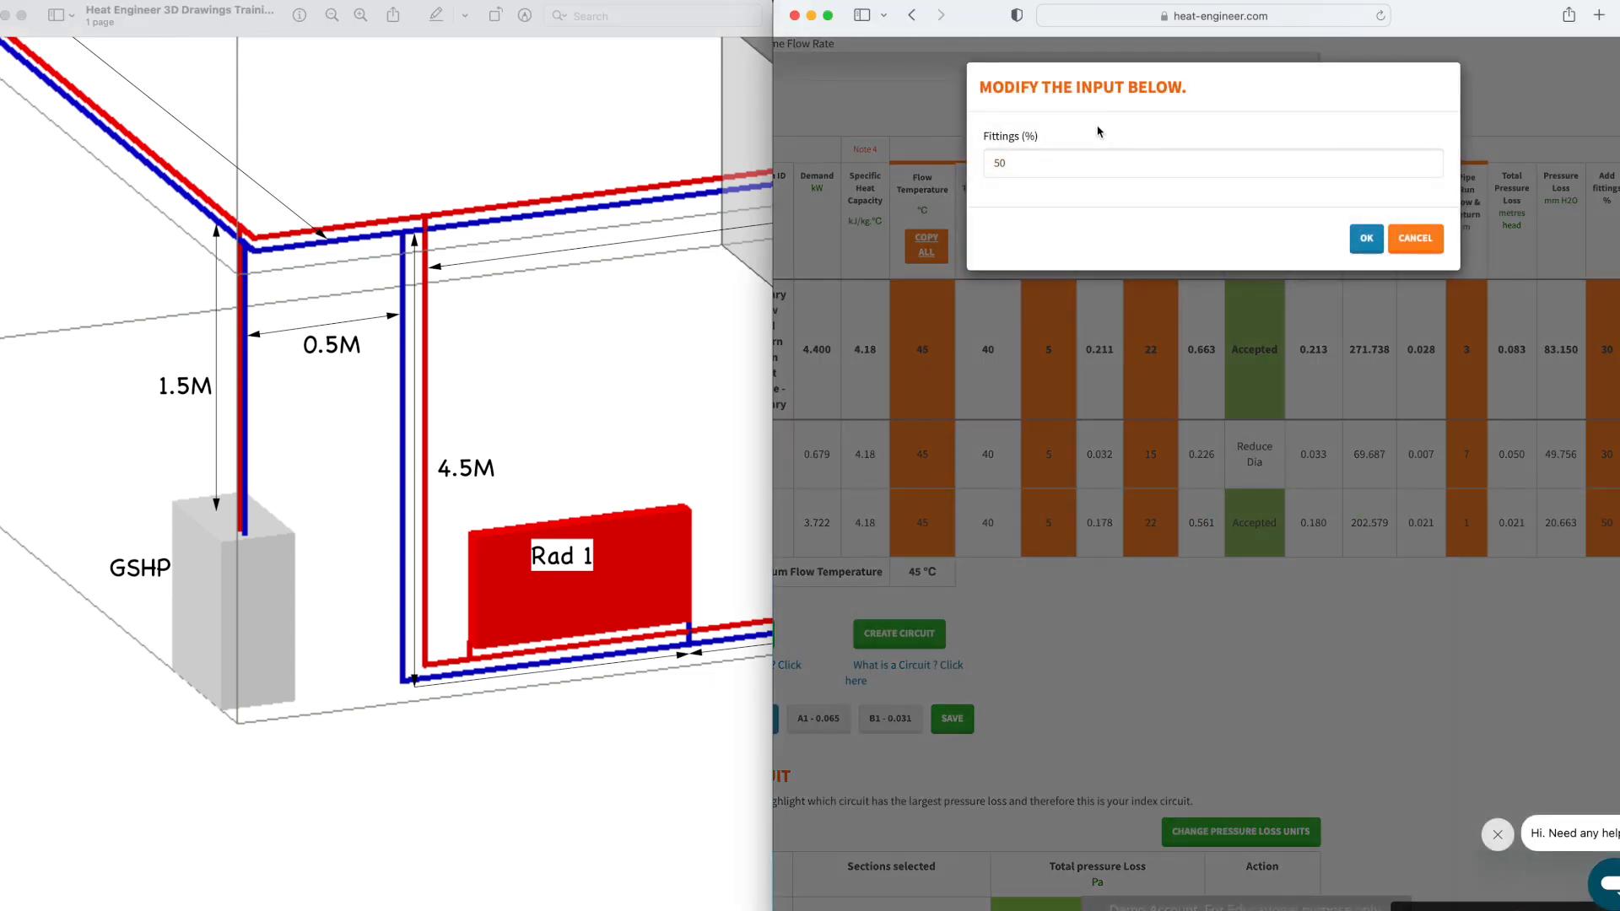
pyautogui.click(1008, 166)
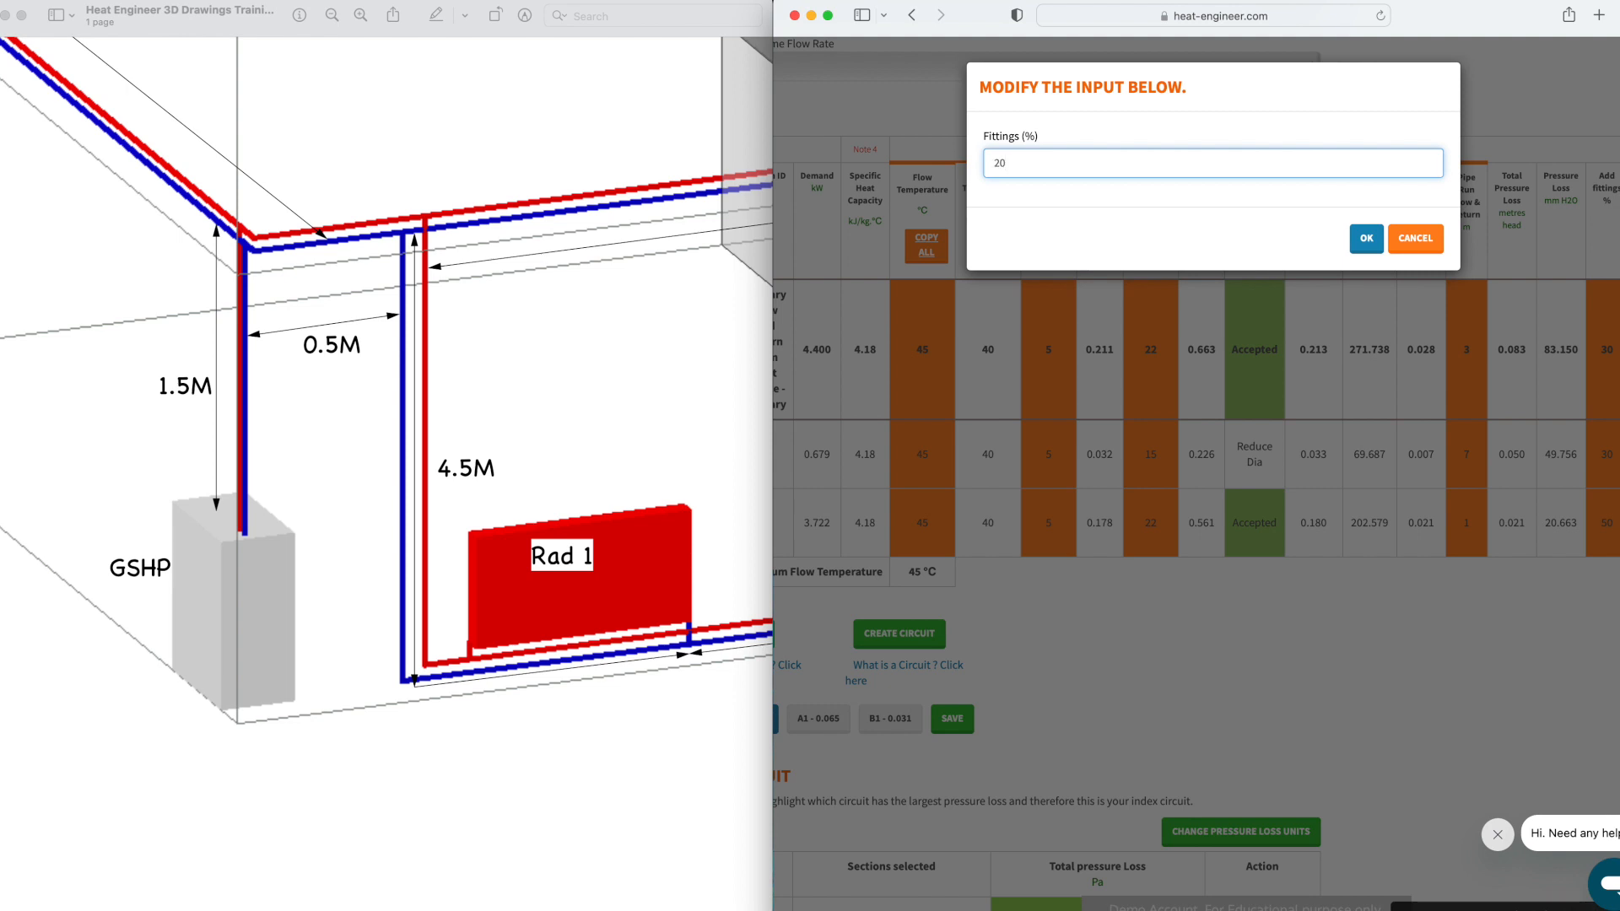
pyautogui.click(1366, 239)
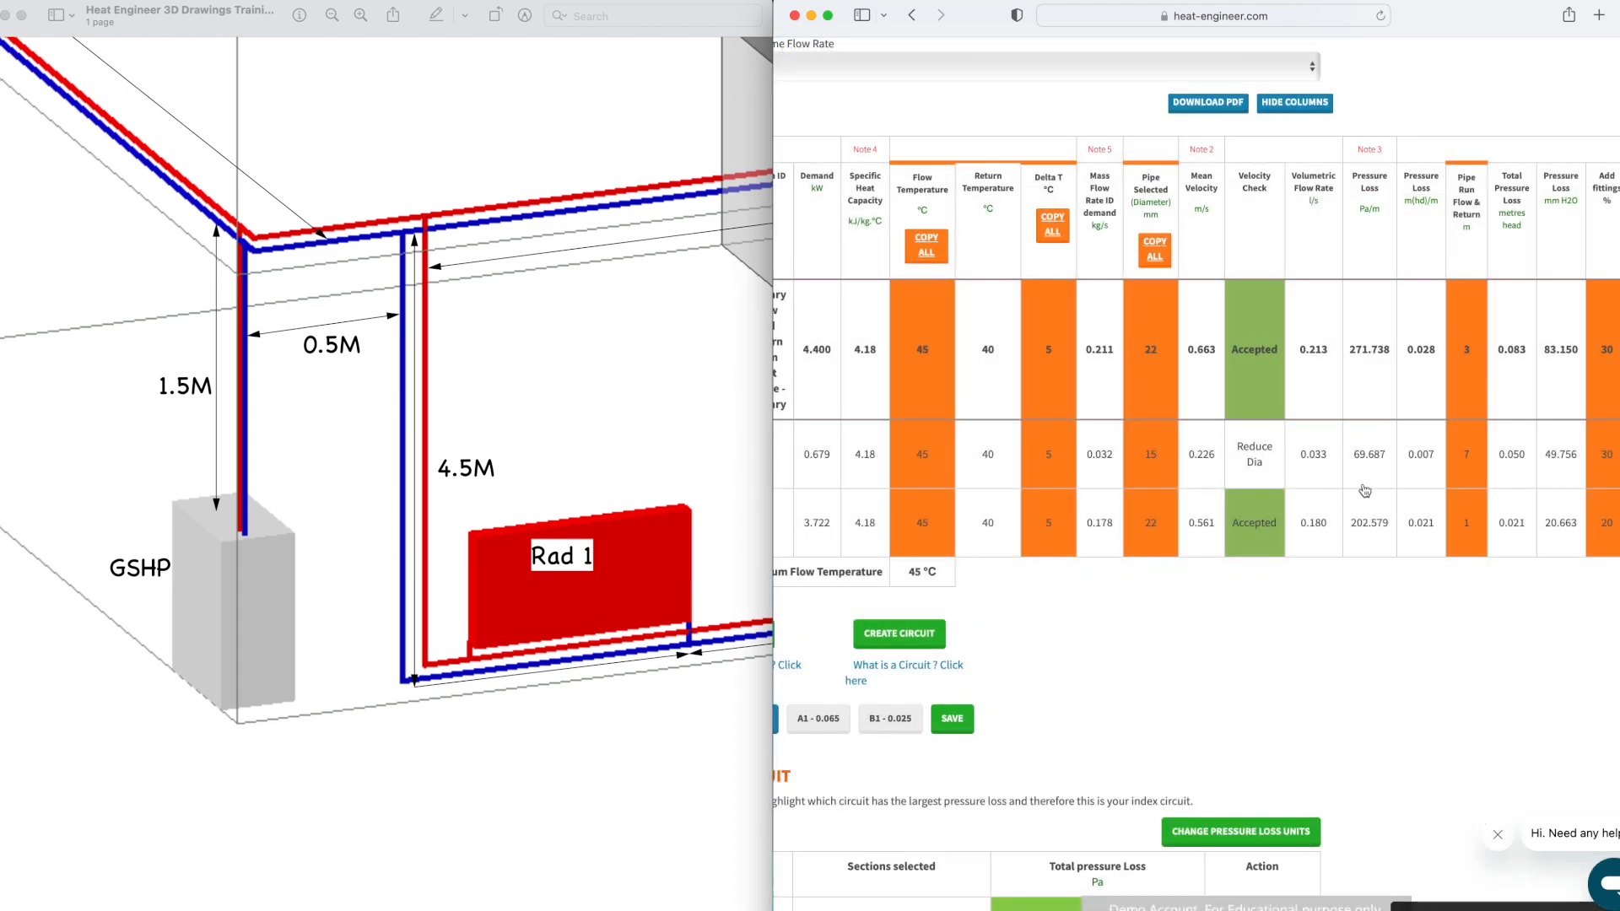
# Step: Examine the pipework beyond the 0.5 m run in the drawing and add a new section with the ID B2
pyautogui.hscroll(3, 1354, 487)
pyautogui.hscroll(-10, 1375, 492)
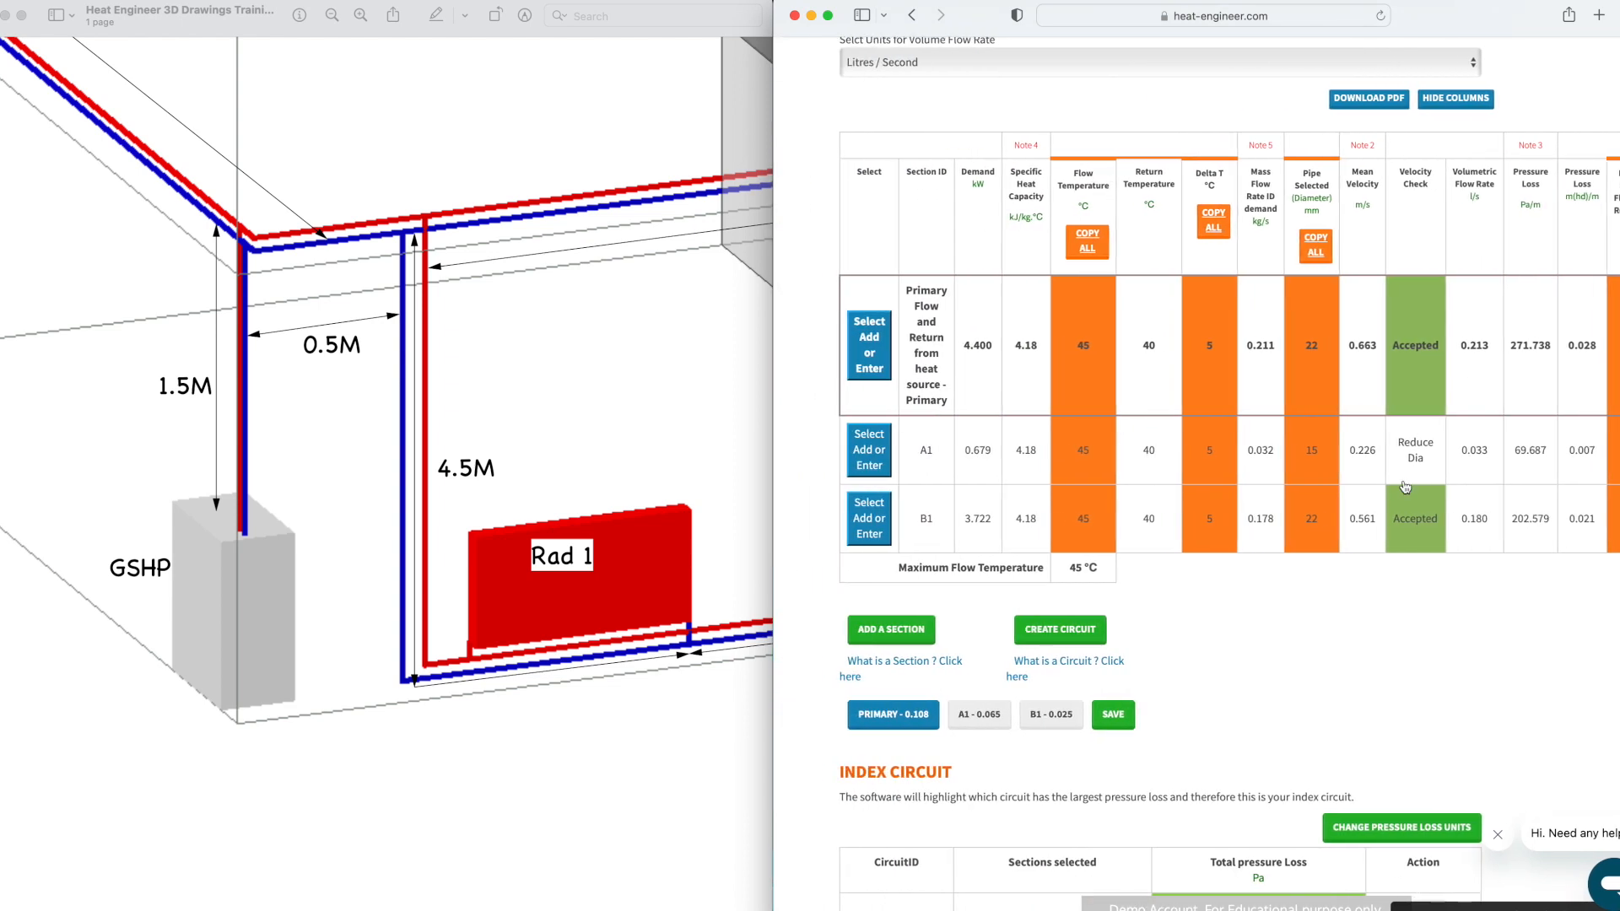
pyautogui.click(511, 350)
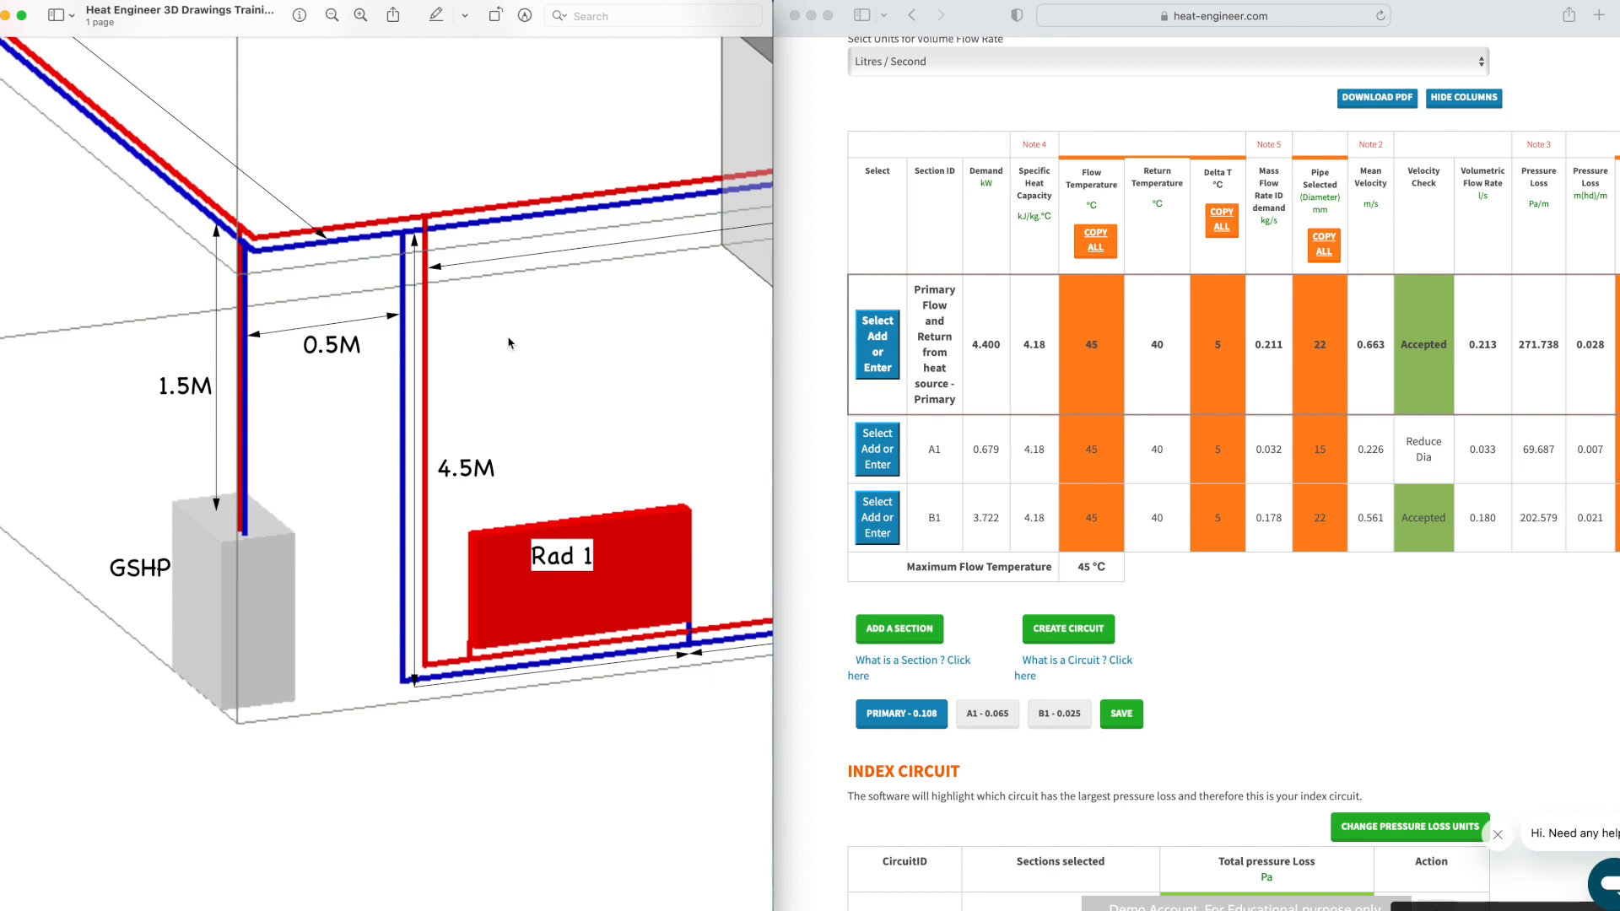
pyautogui.scroll(-5, 508, 343)
pyautogui.hscroll(2, 509, 343)
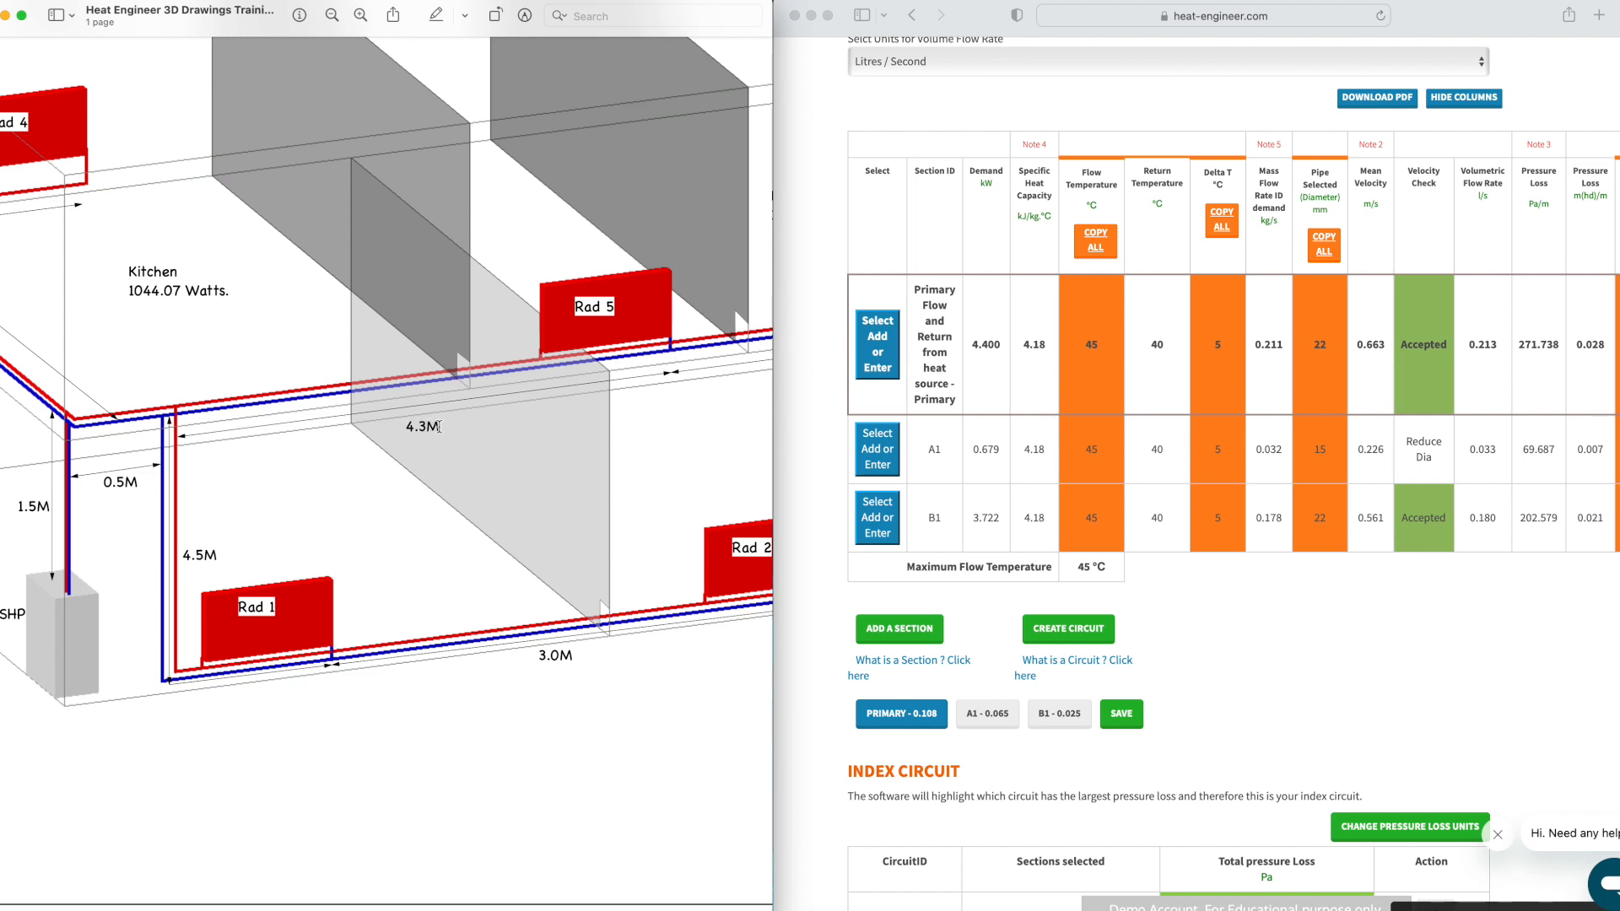
pyautogui.click(900, 633)
pyautogui.click(899, 633)
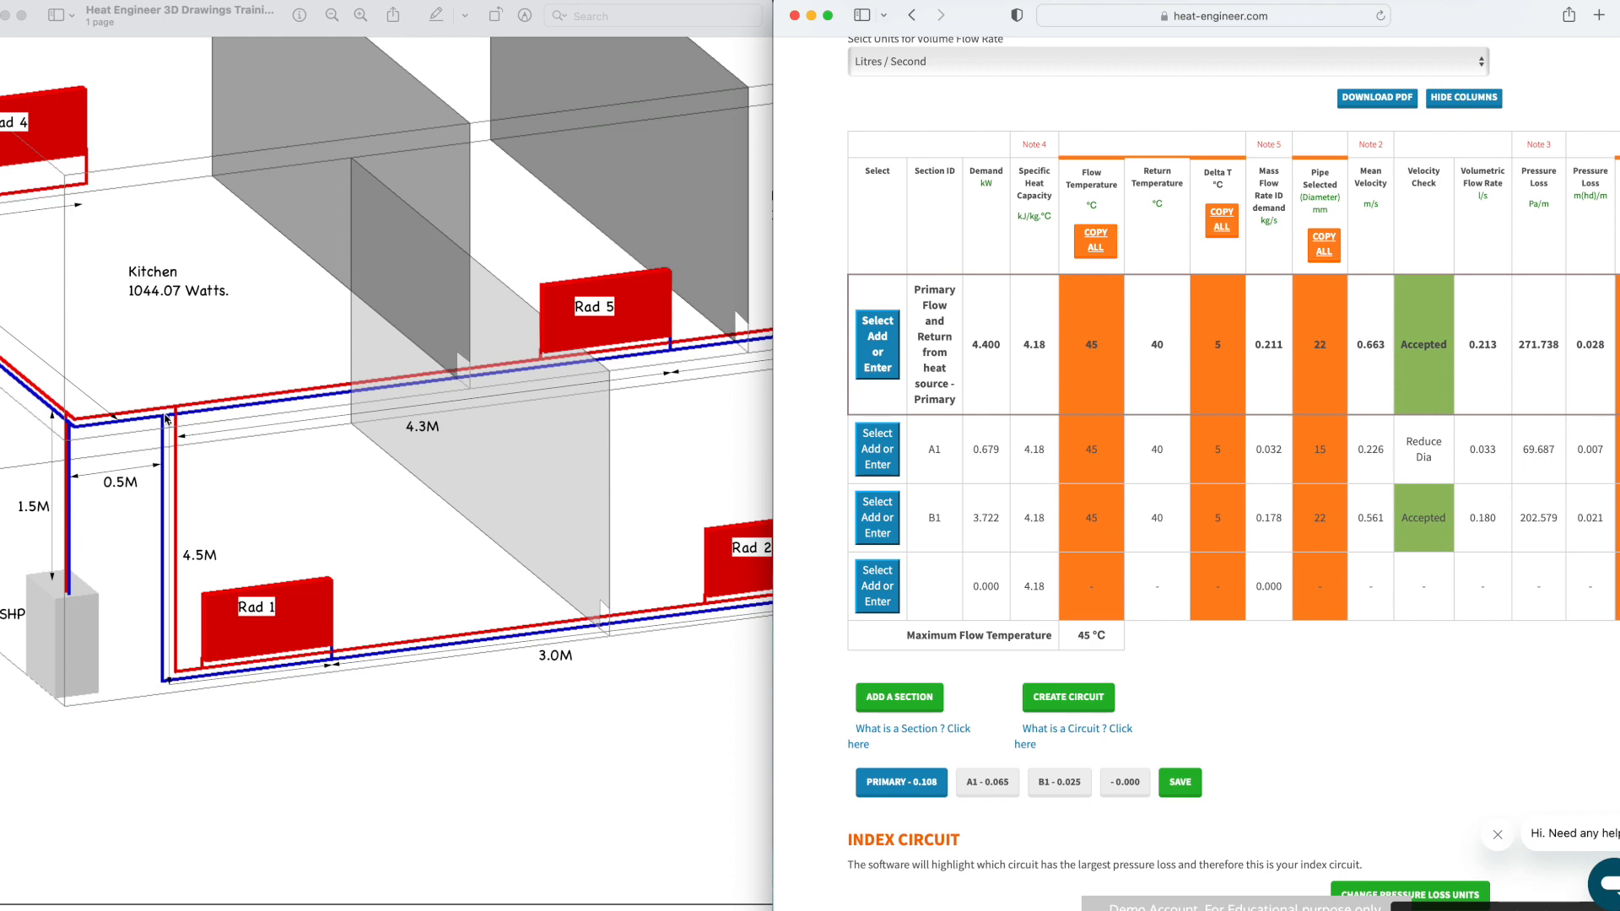
pyautogui.click(881, 583)
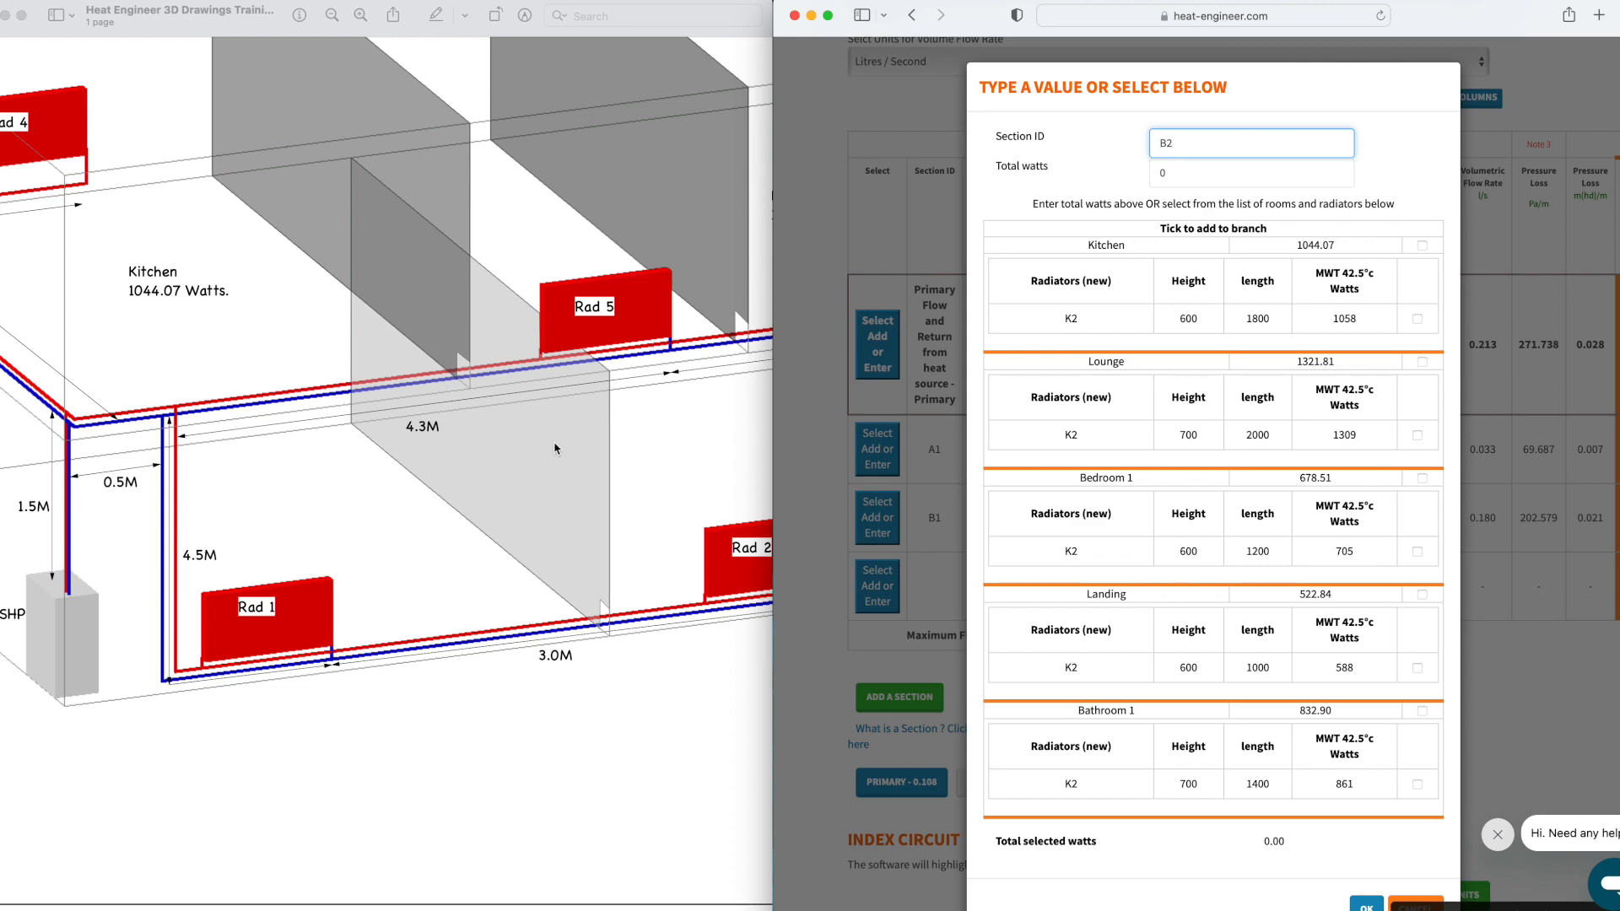
# Step: Check the upstairs rooms in the whole drawing and assign the Landing and Bathroom 1 room heat losses to section B2
pyautogui.click(444, 552)
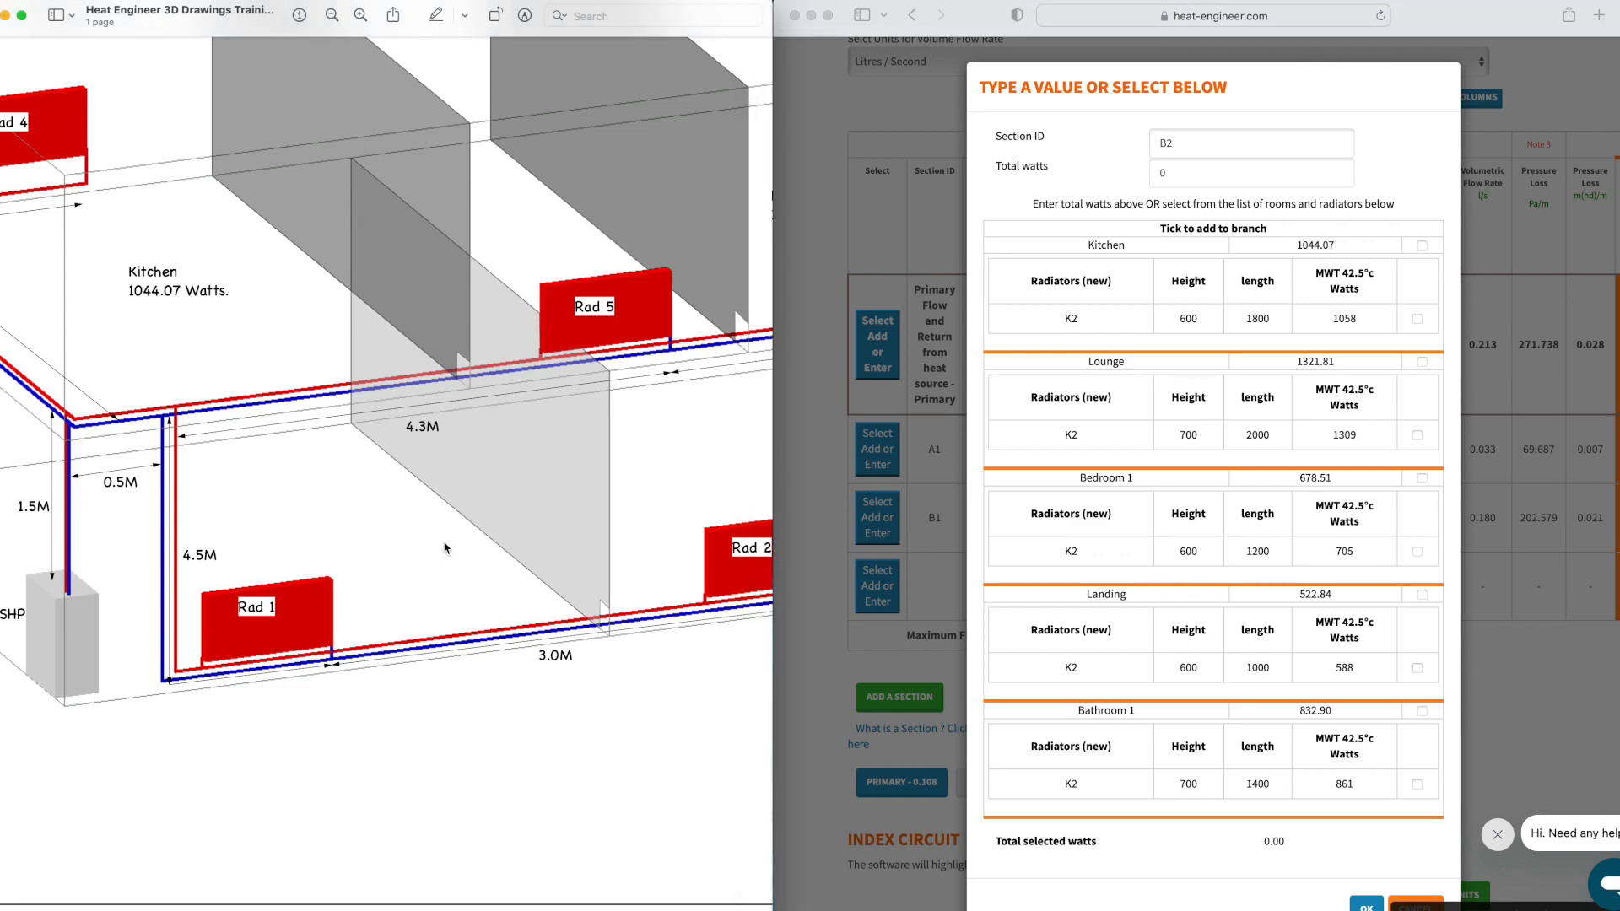
pyautogui.scroll(-5, 446, 548)
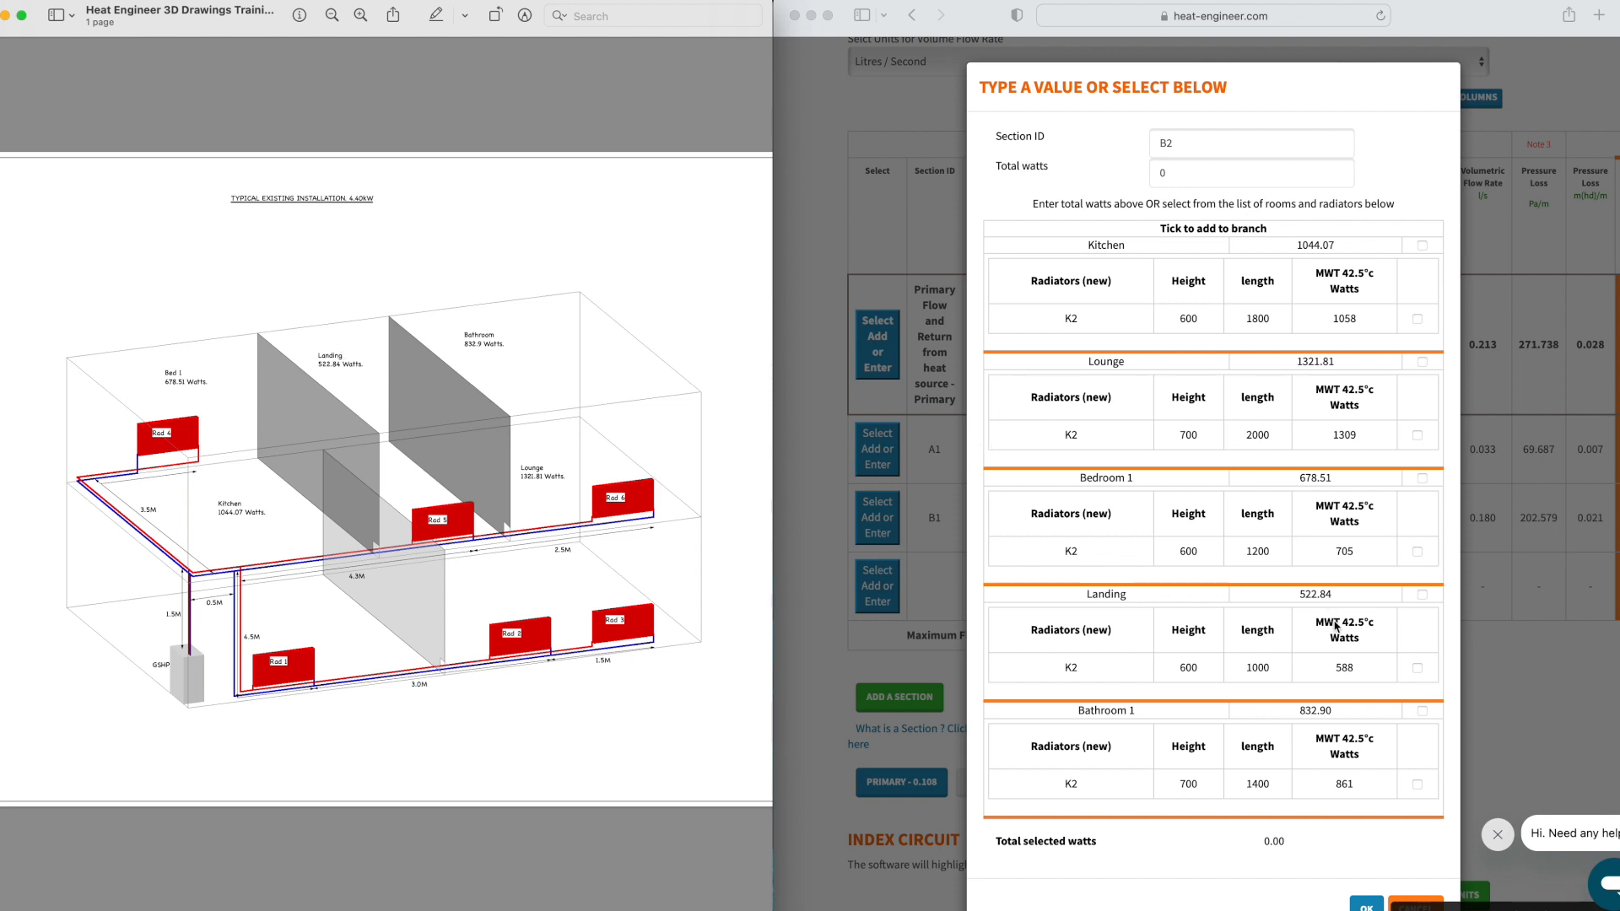
pyautogui.click(1423, 599)
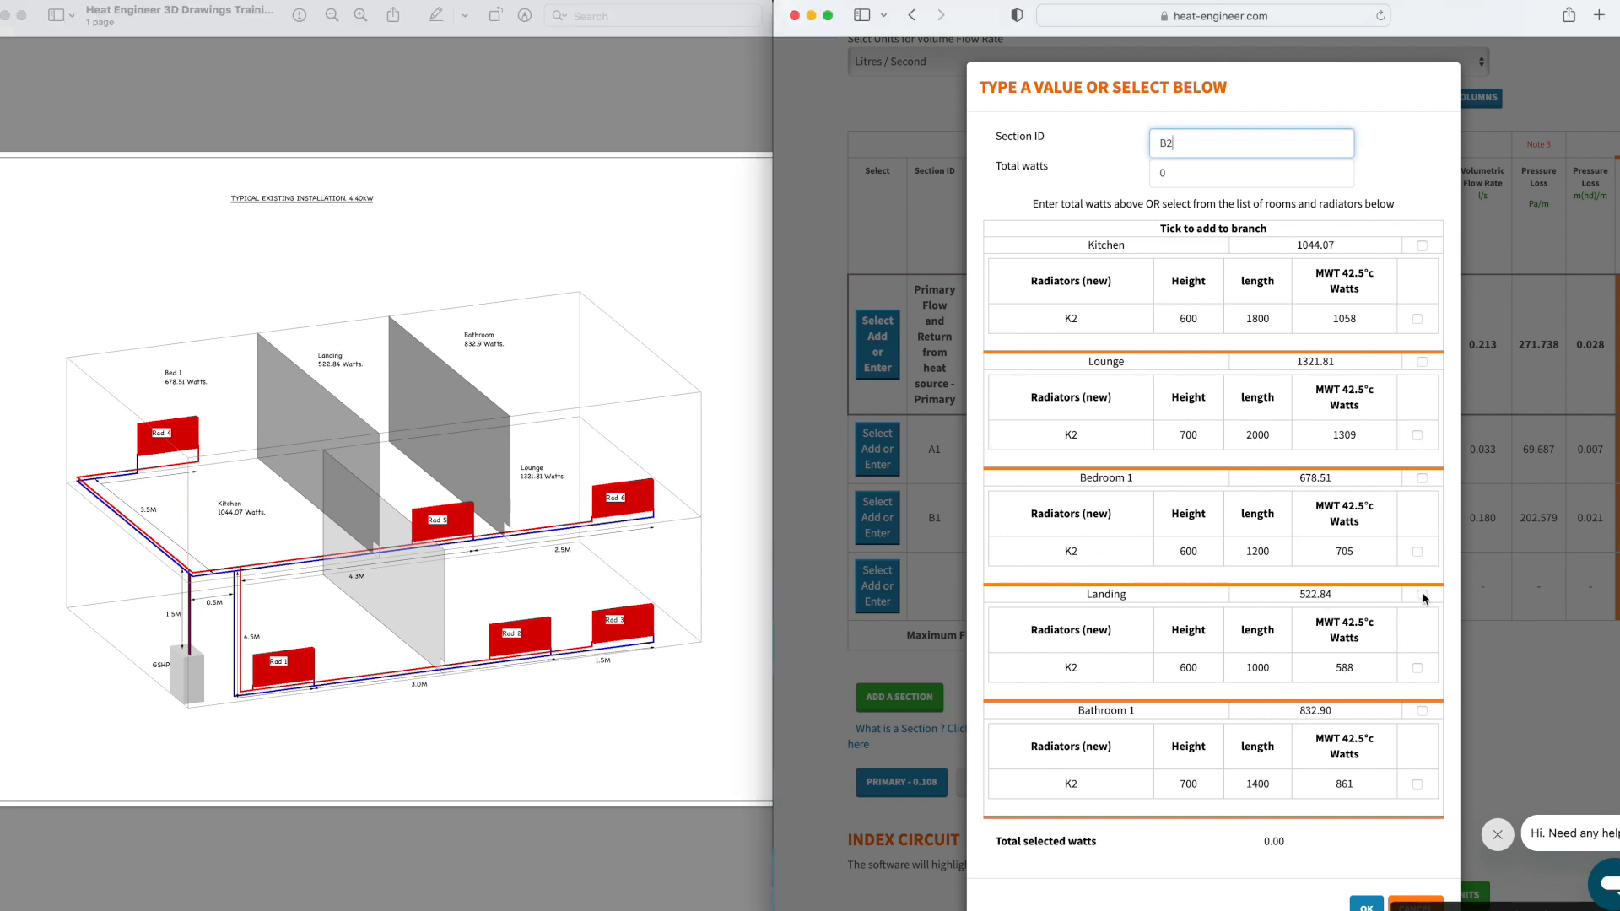
pyautogui.click(1422, 595)
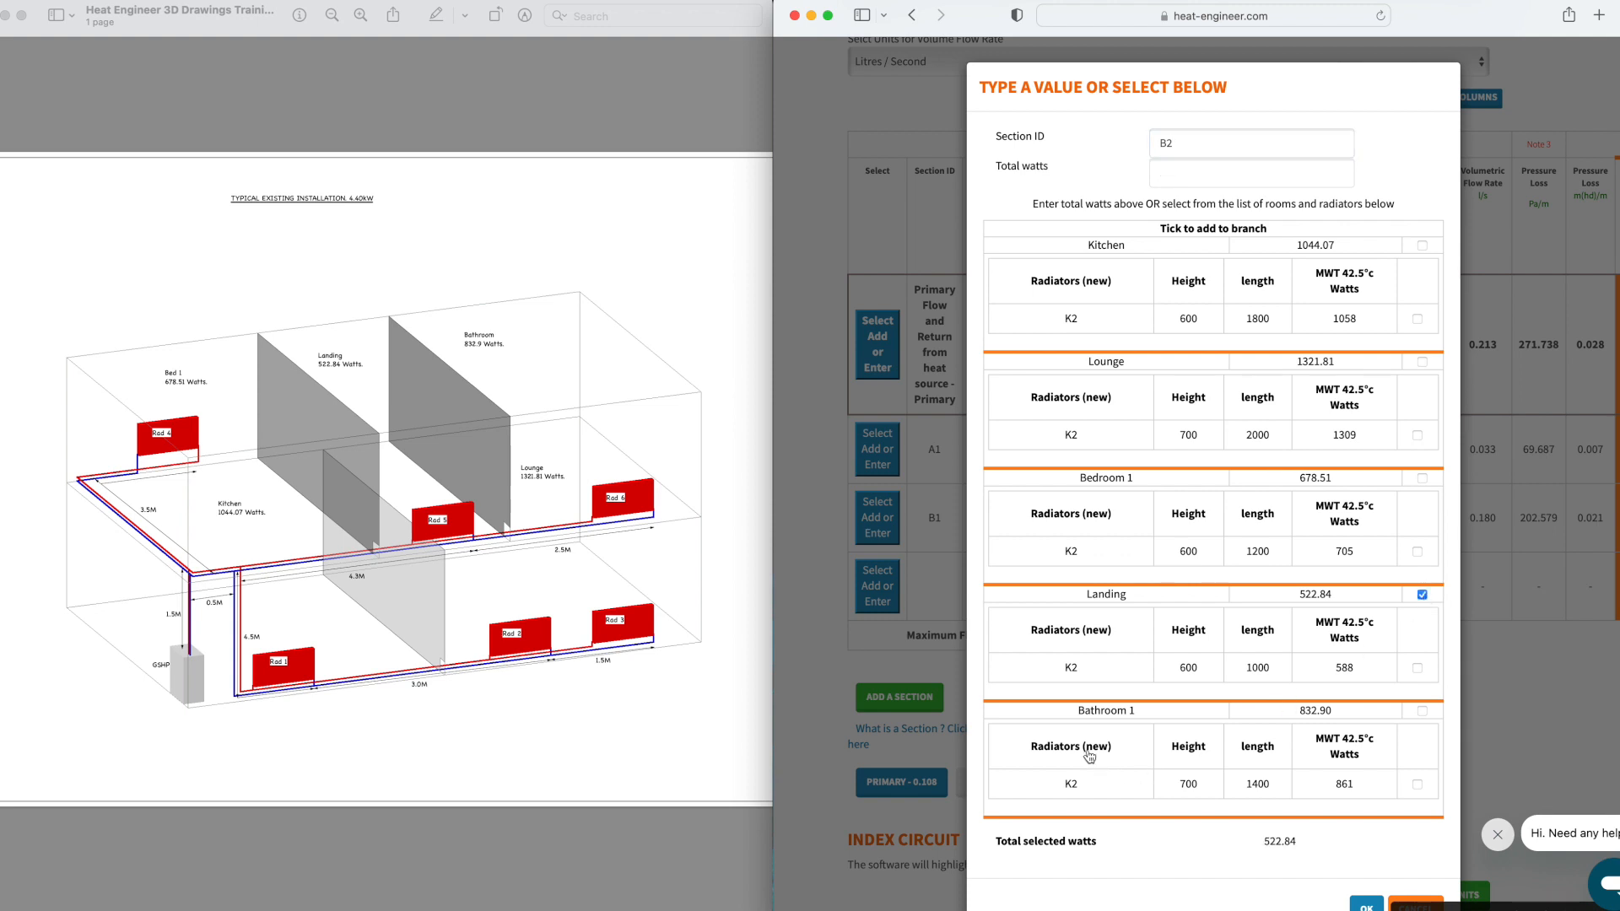
pyautogui.click(1423, 715)
pyautogui.scroll(-1, 1290, 741)
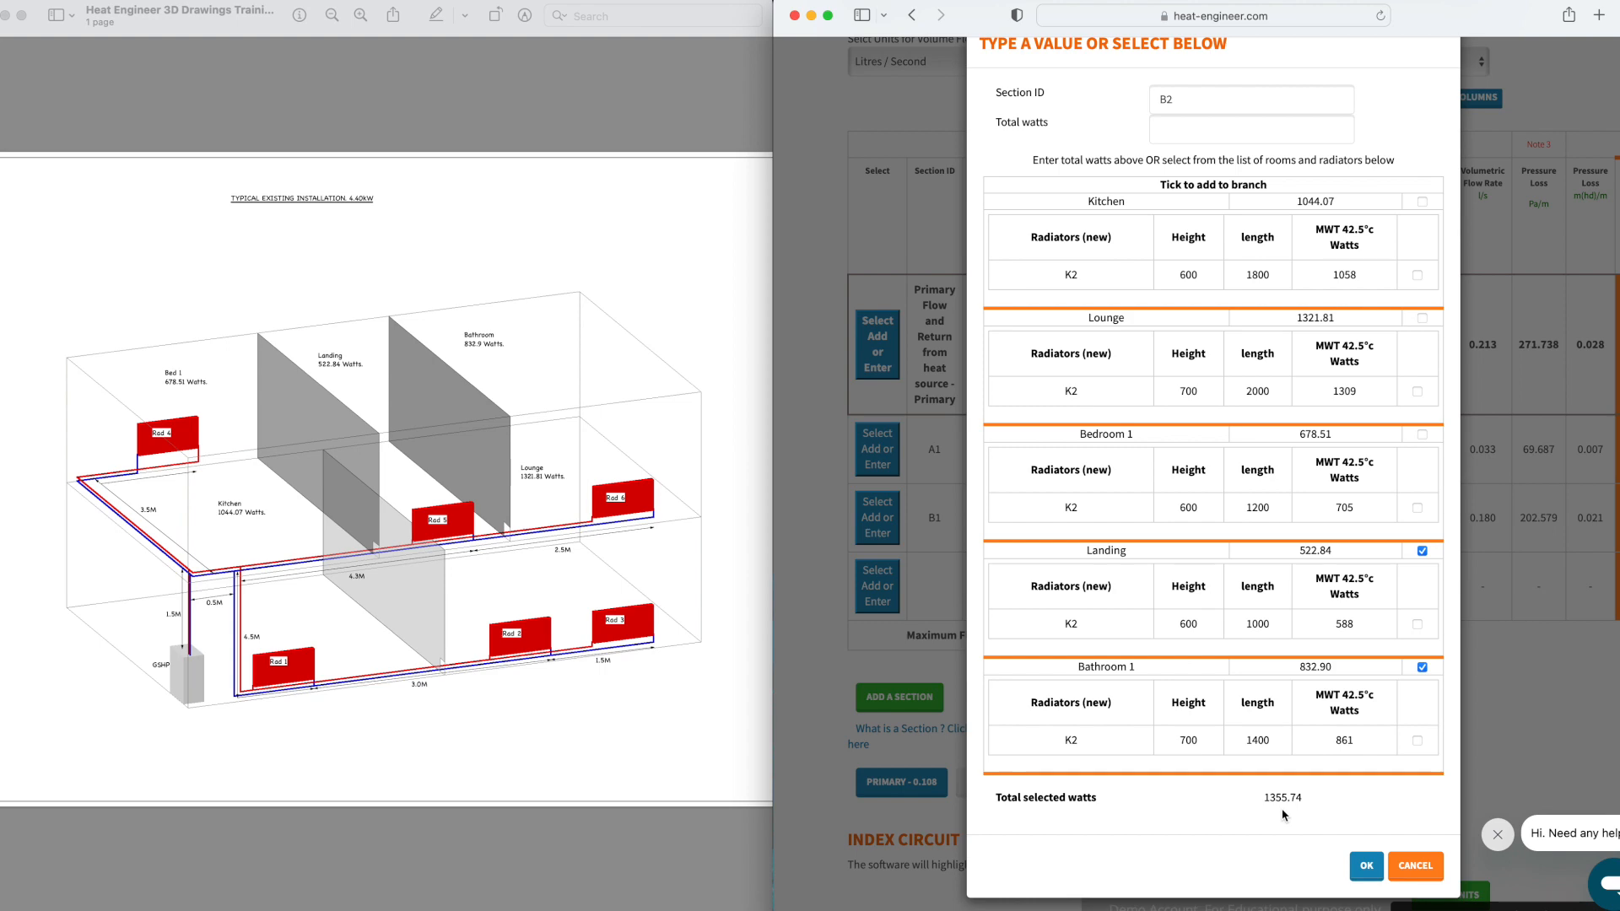
pyautogui.click(1361, 868)
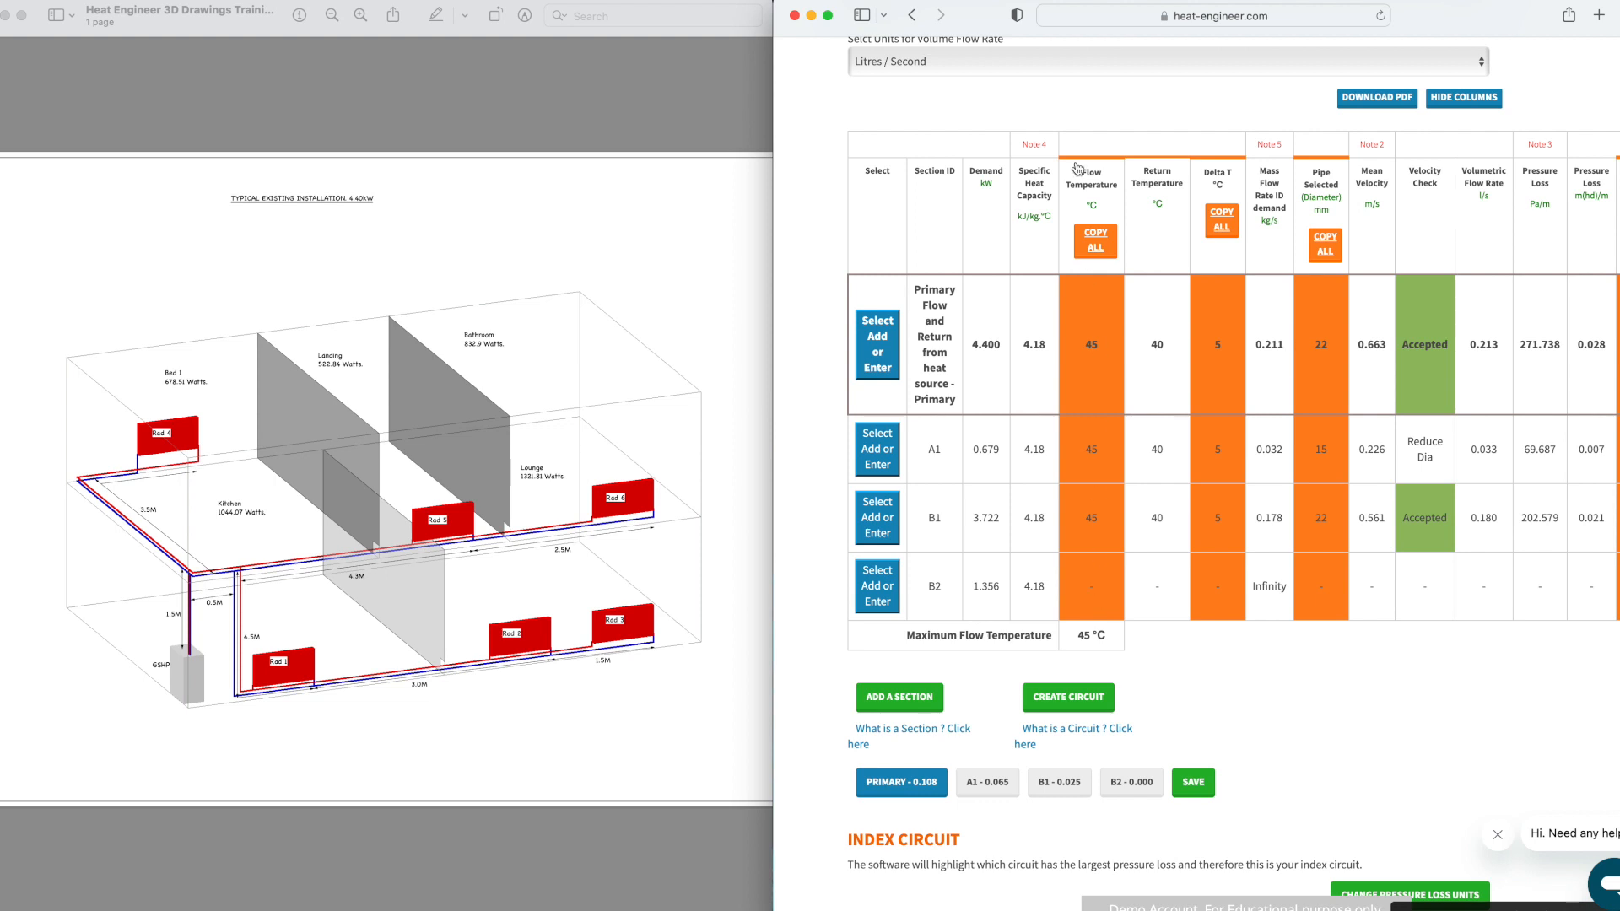
# Step: Copy the 45 °C flow temperature and 5 °C Delta T down to section B2 and set its pipe size to 15 mm
pyautogui.click(1095, 245)
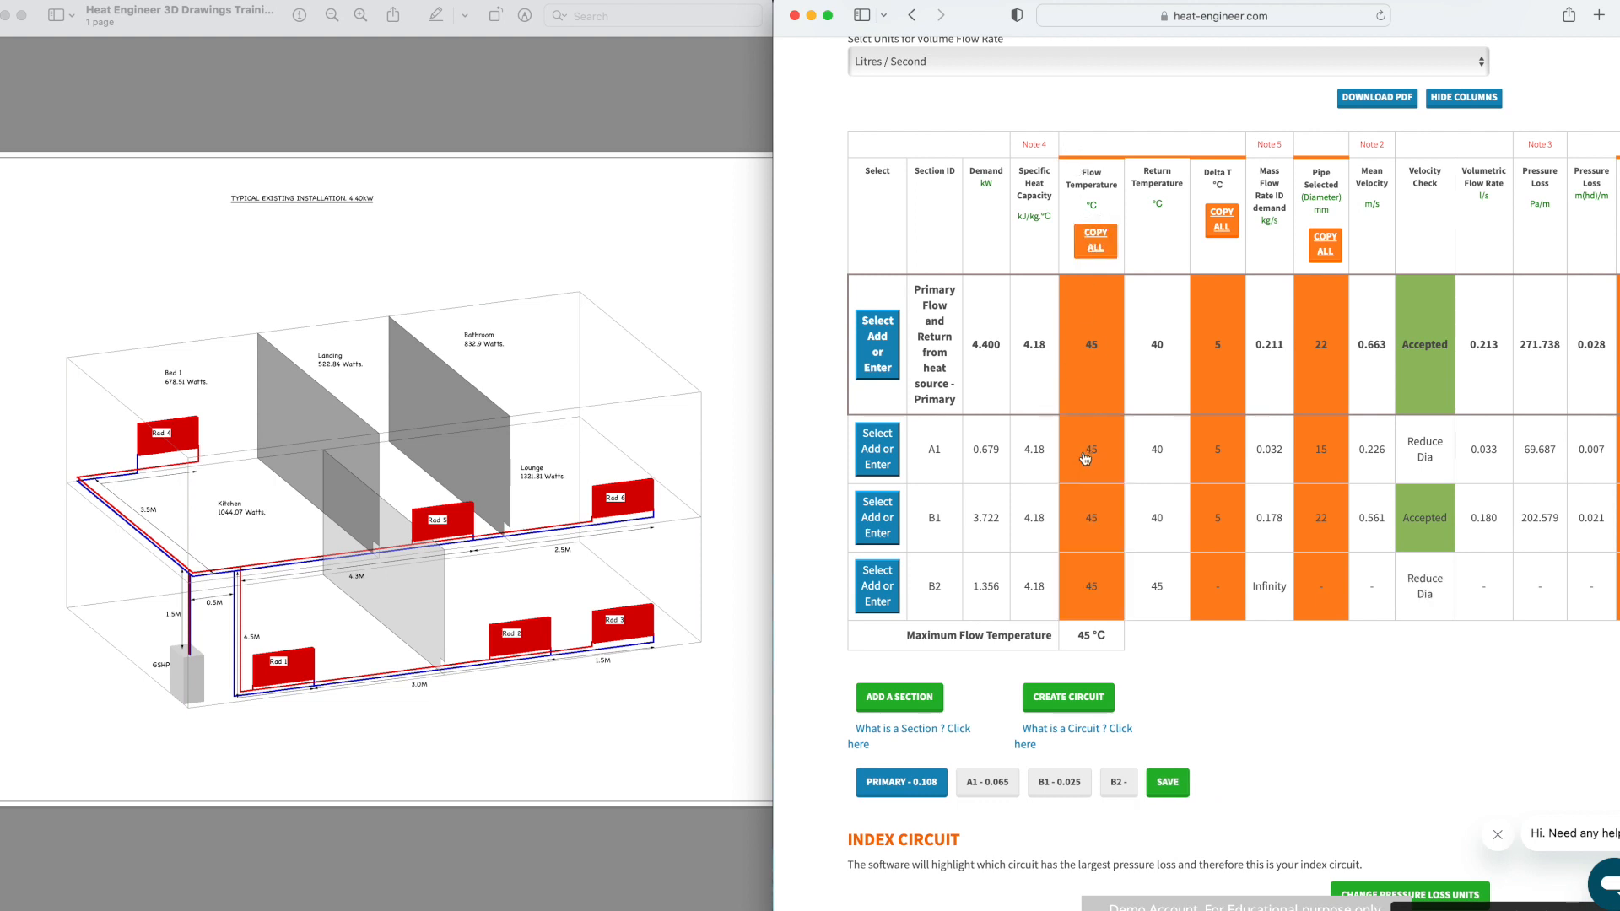
pyautogui.click(1220, 219)
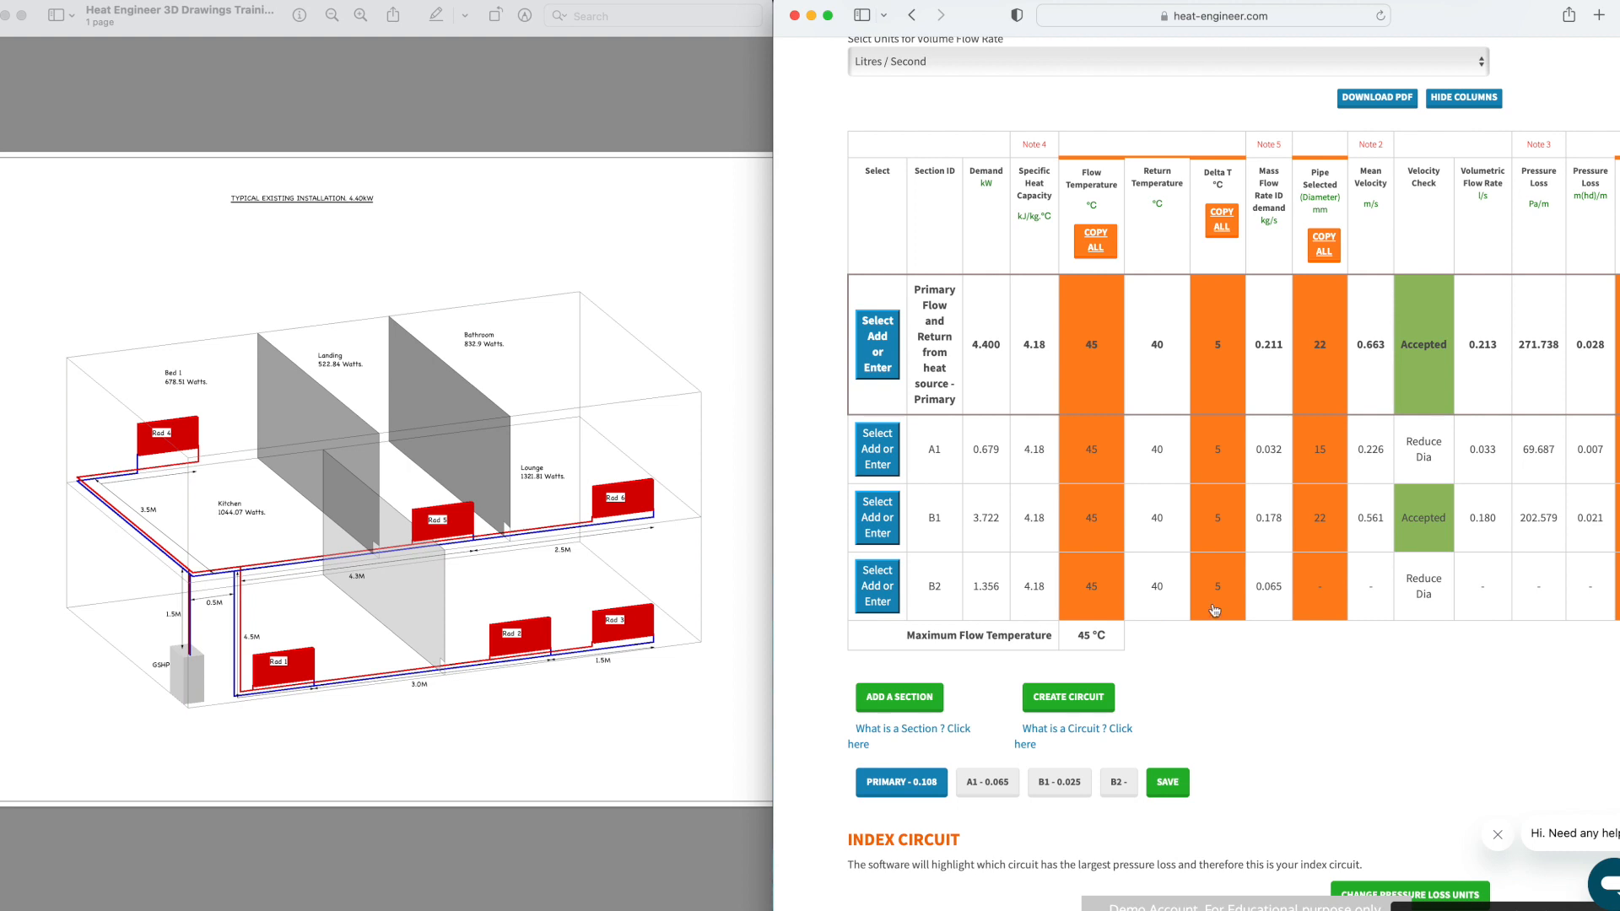
pyautogui.click(1327, 584)
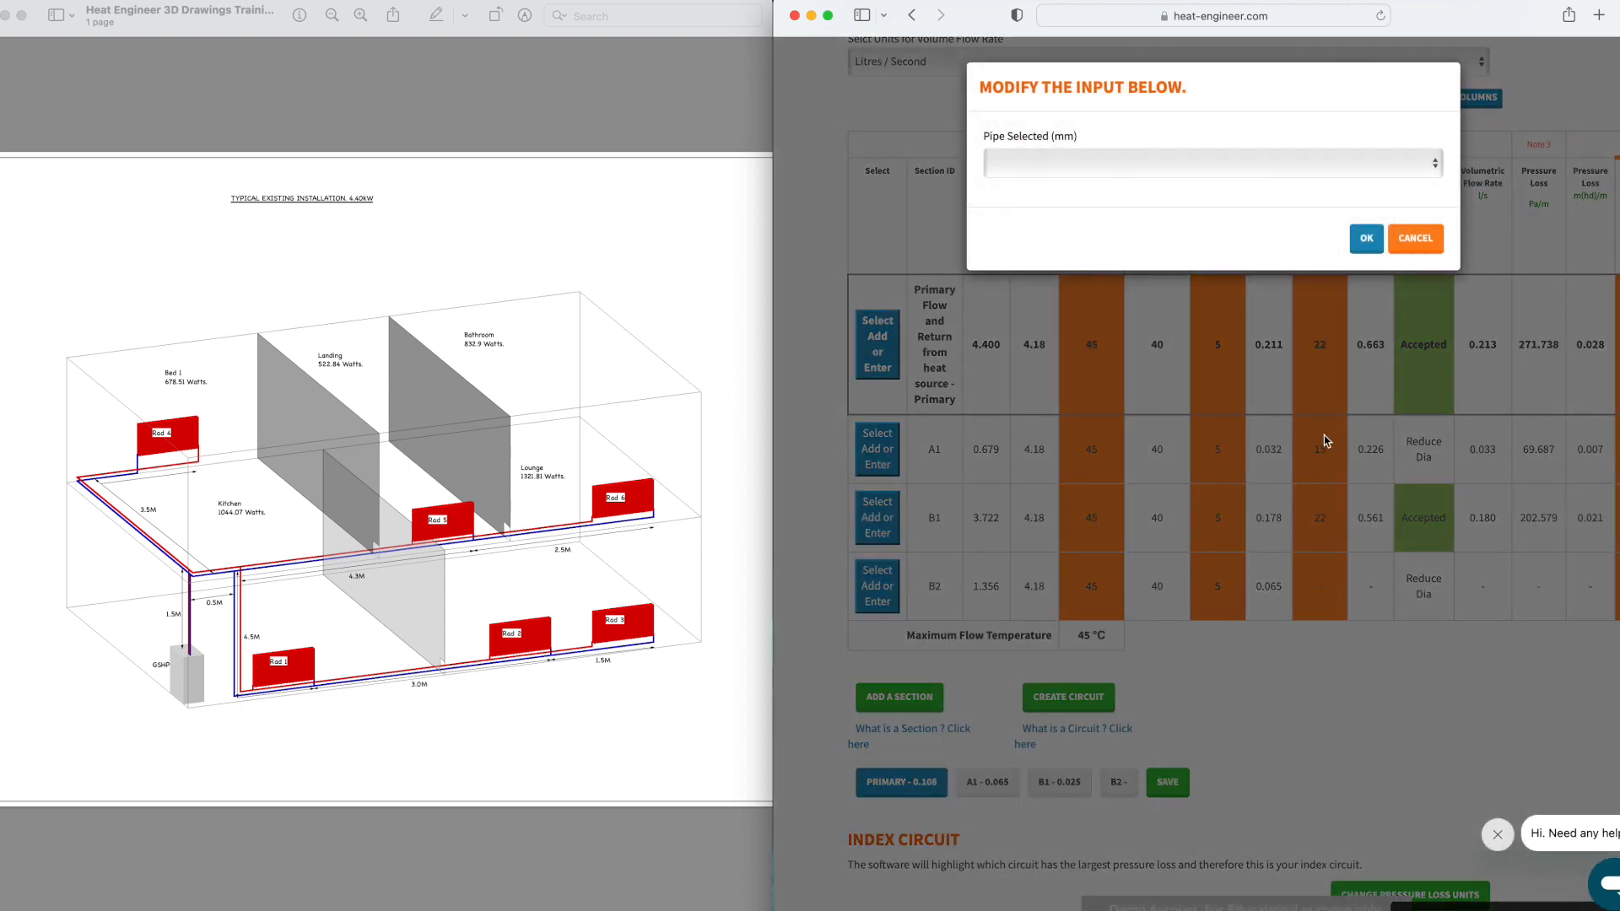
pyautogui.click(1101, 168)
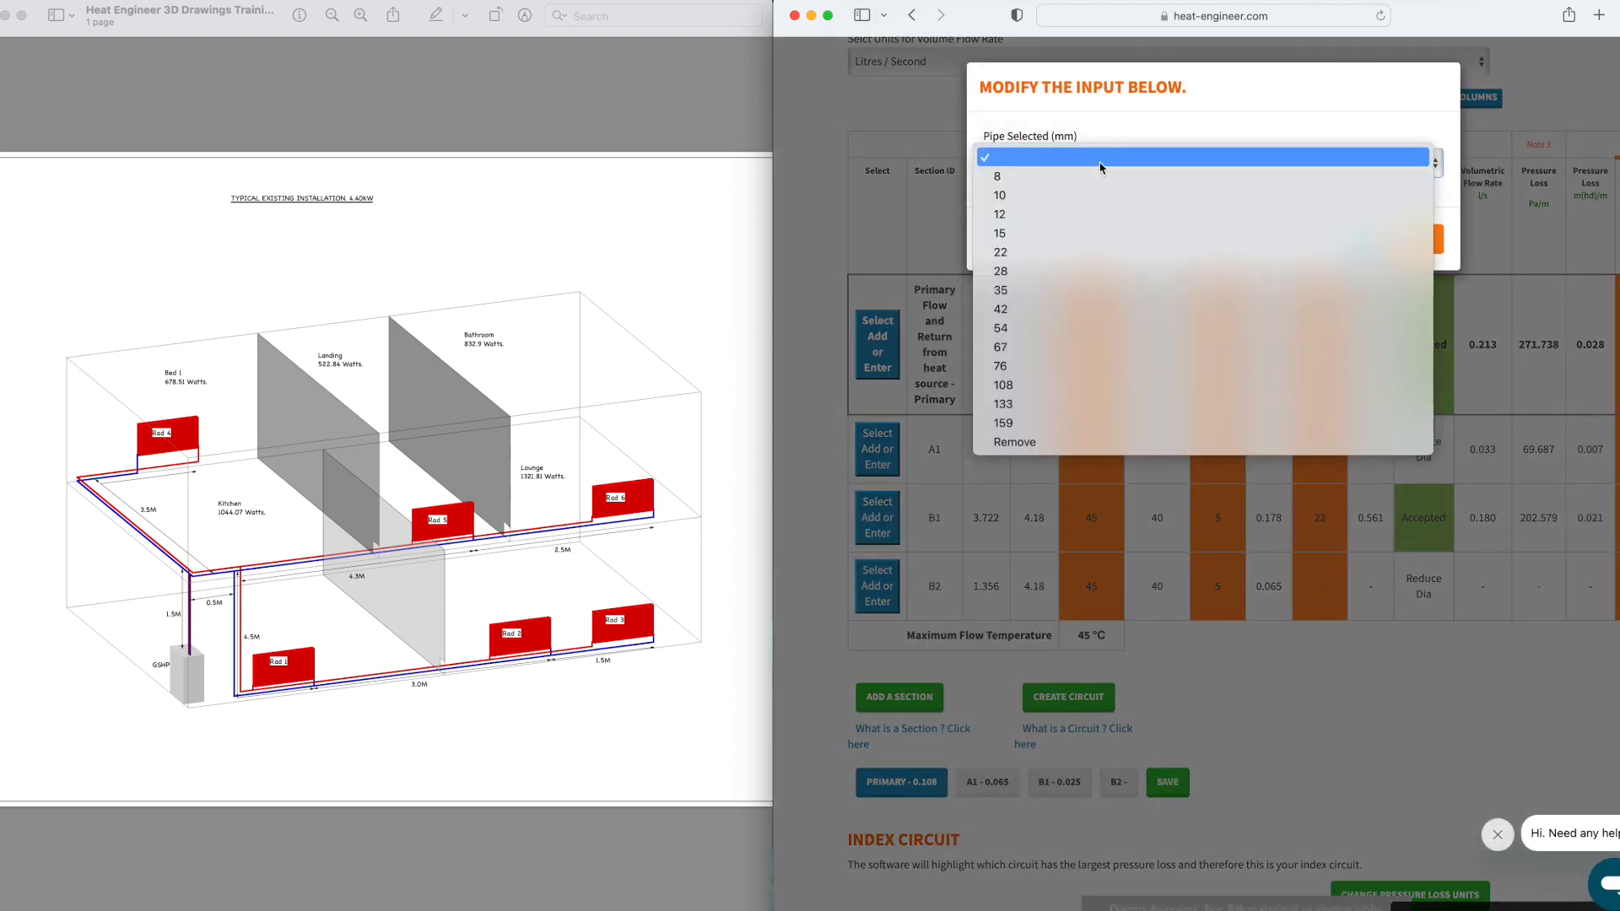
pyautogui.click(1061, 236)
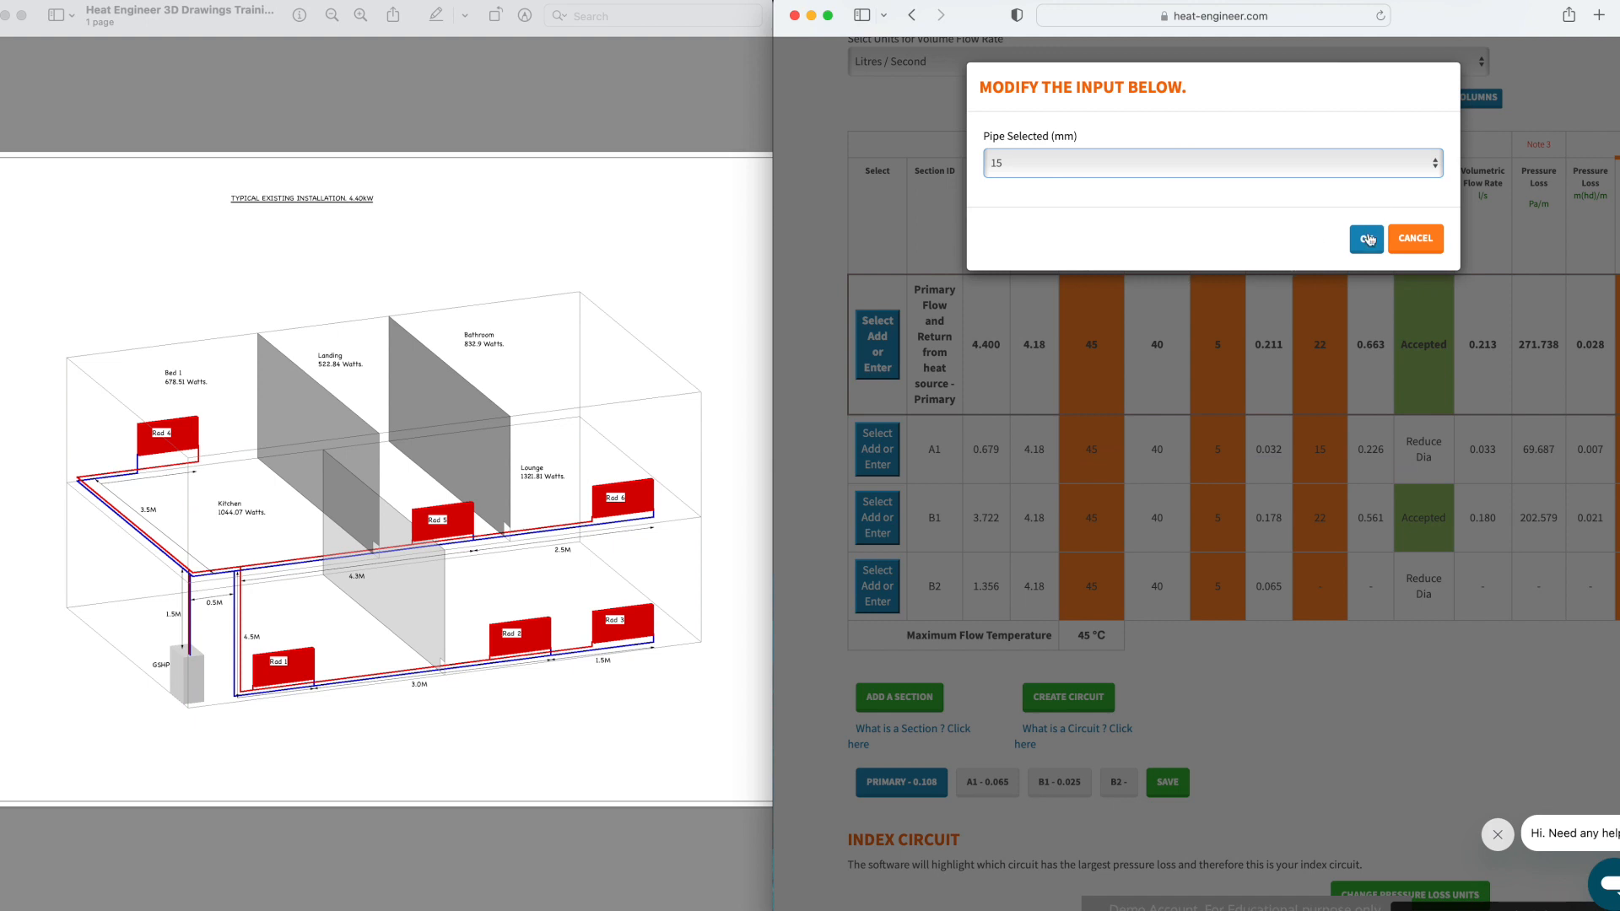
pyautogui.click(1368, 240)
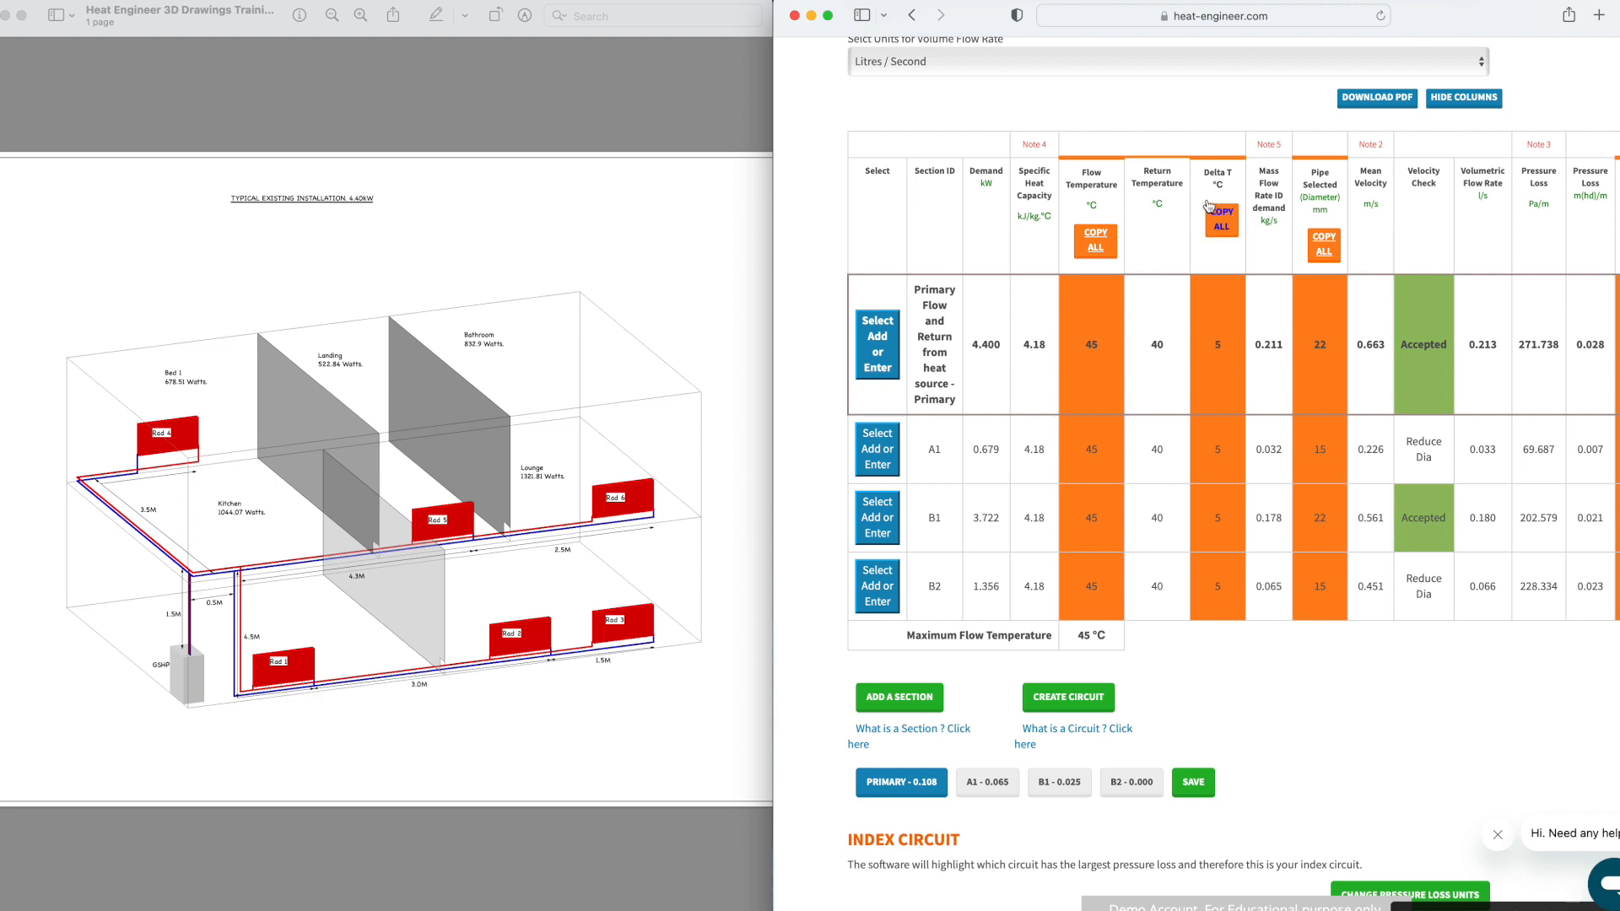
# Step: Try a 12 mm pipe for section B2 and return the section to the 15 mm size
pyautogui.click(1146, 62)
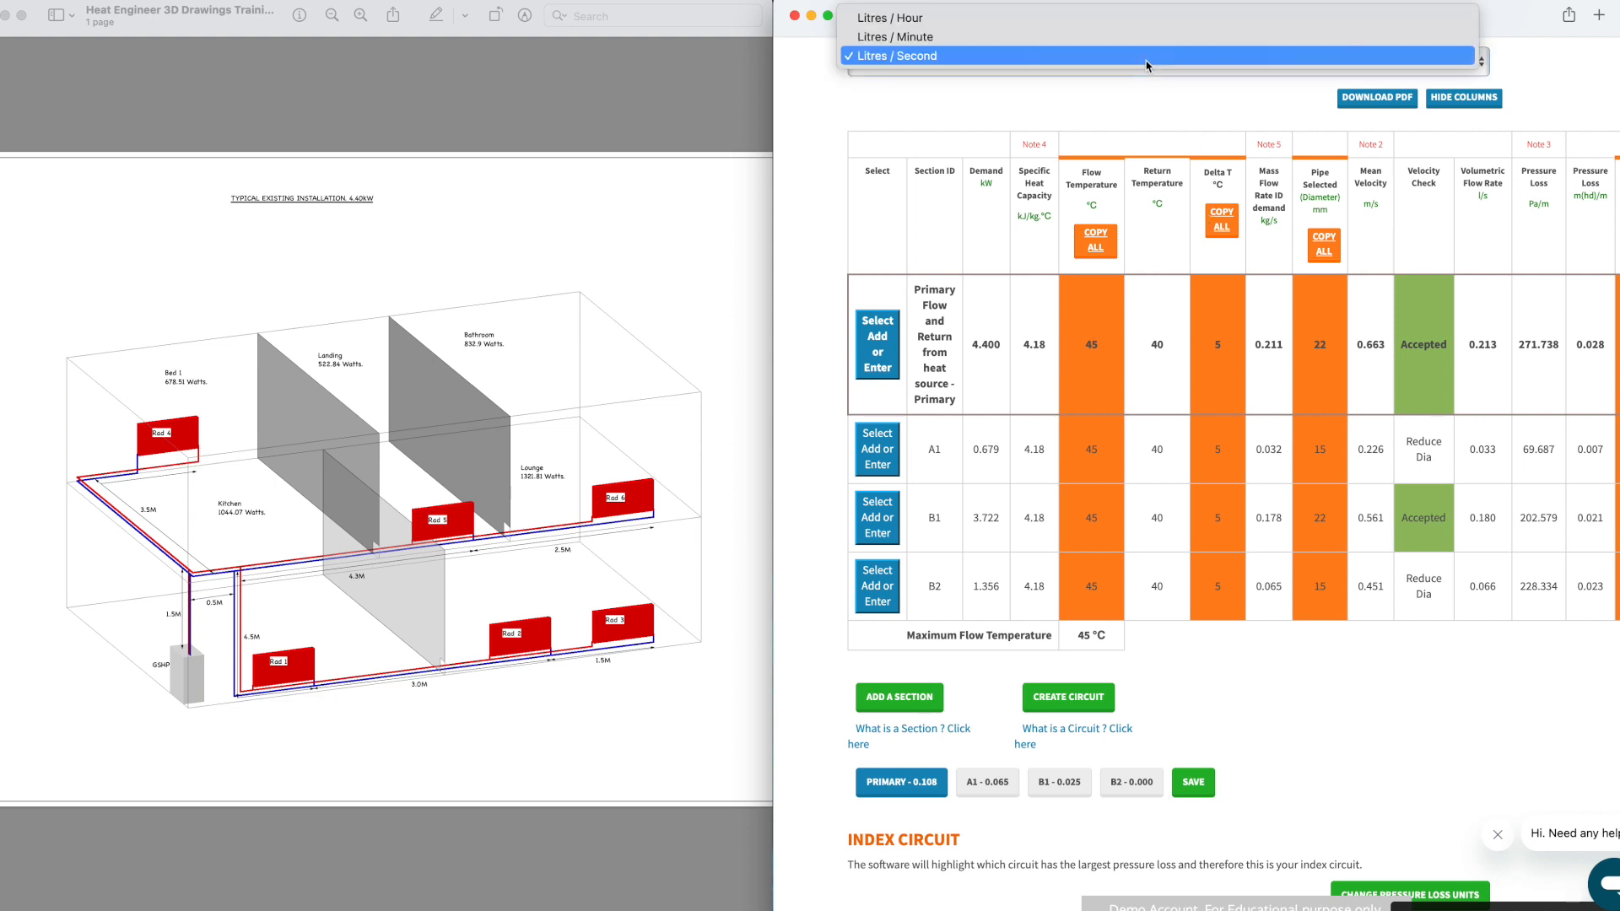
pyautogui.click(1117, 94)
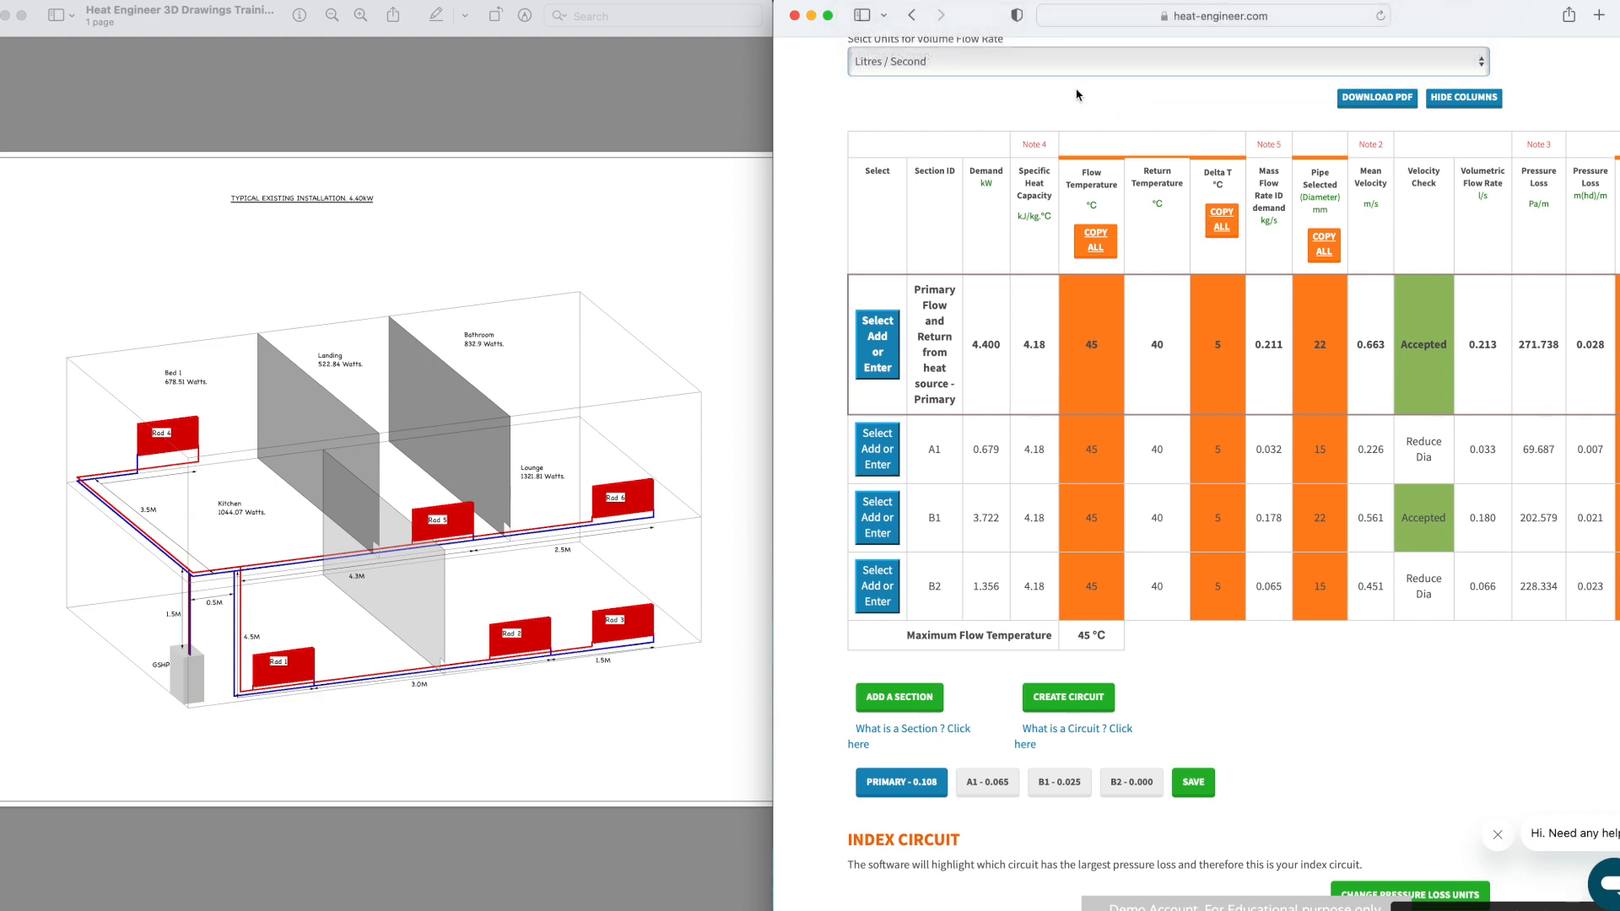
pyautogui.click(1321, 588)
pyautogui.click(1101, 166)
pyautogui.click(1085, 216)
pyautogui.click(1367, 242)
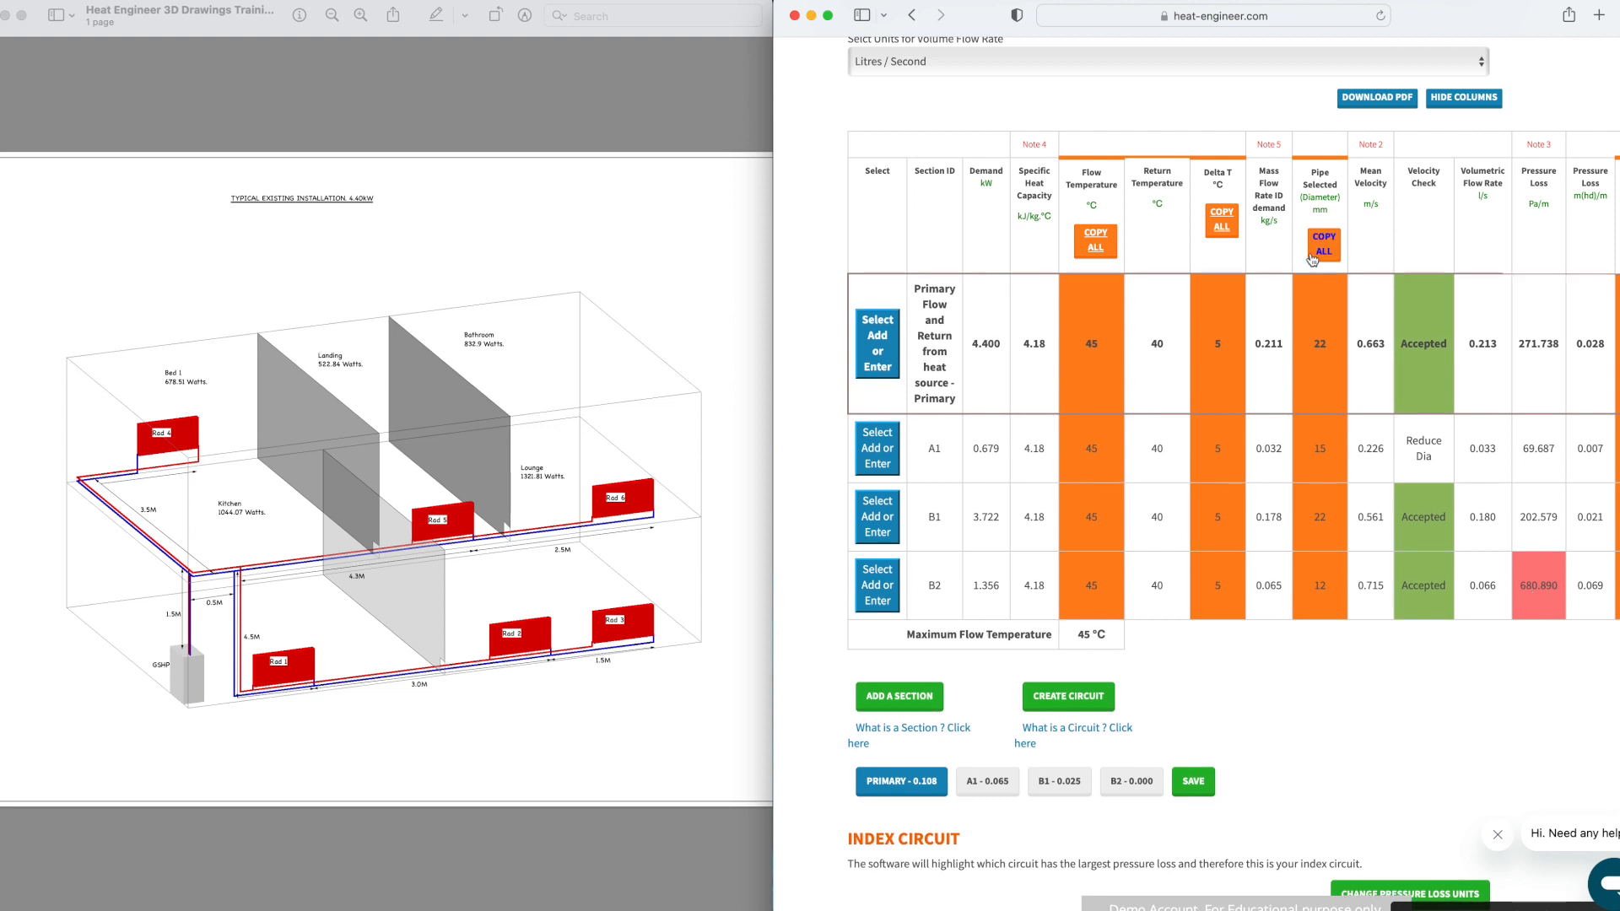
pyautogui.click(1326, 589)
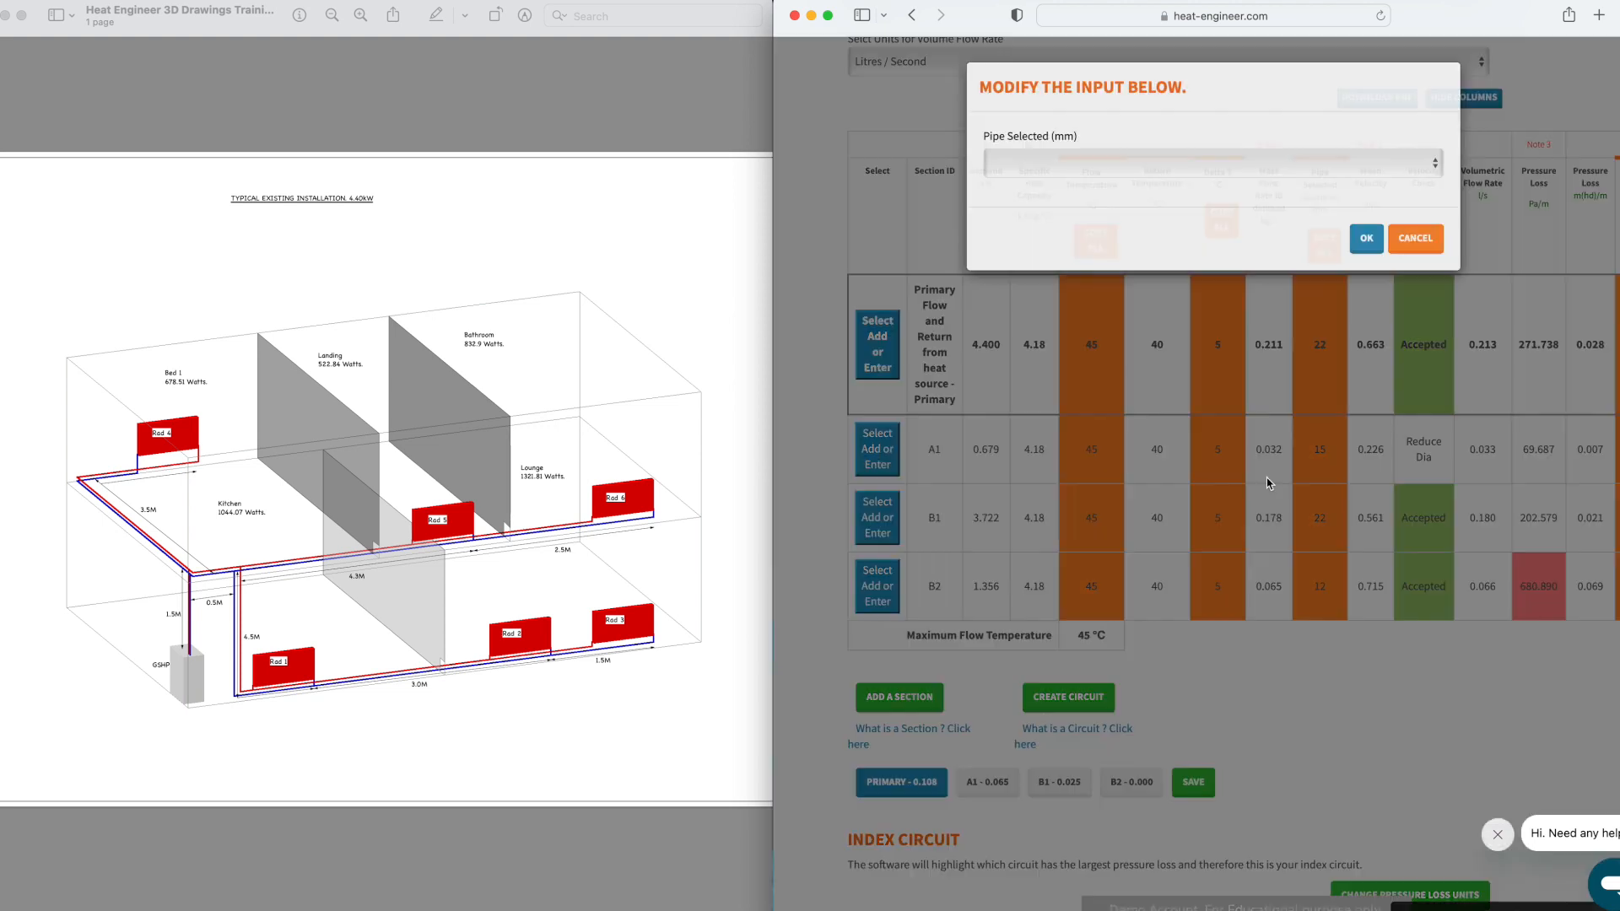
pyautogui.click(1180, 165)
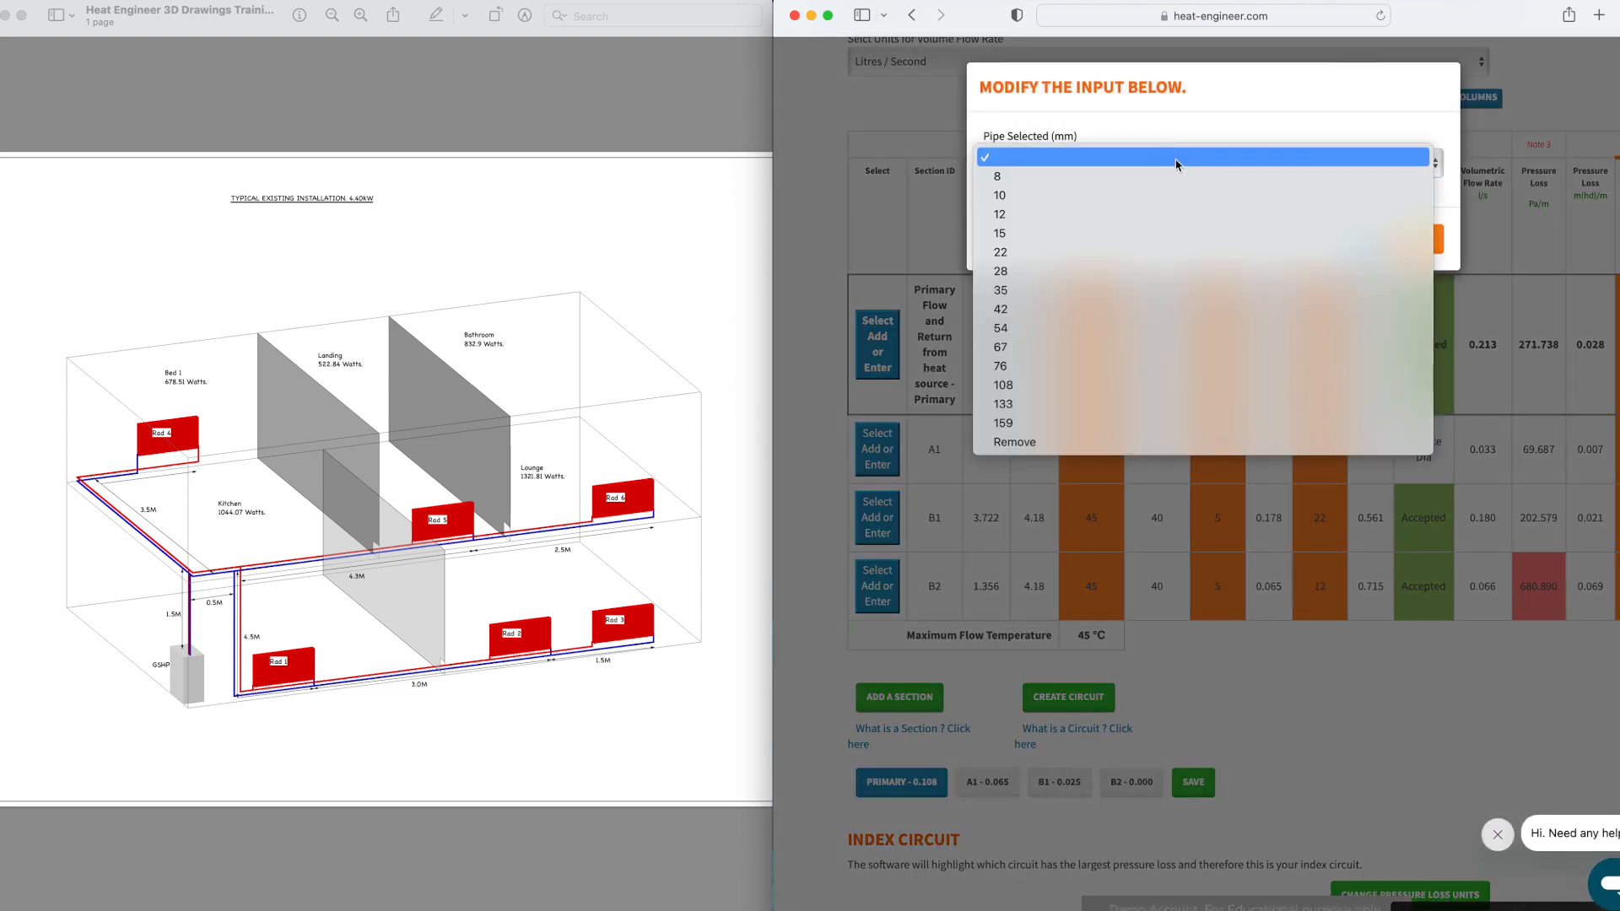
pyautogui.click(1113, 243)
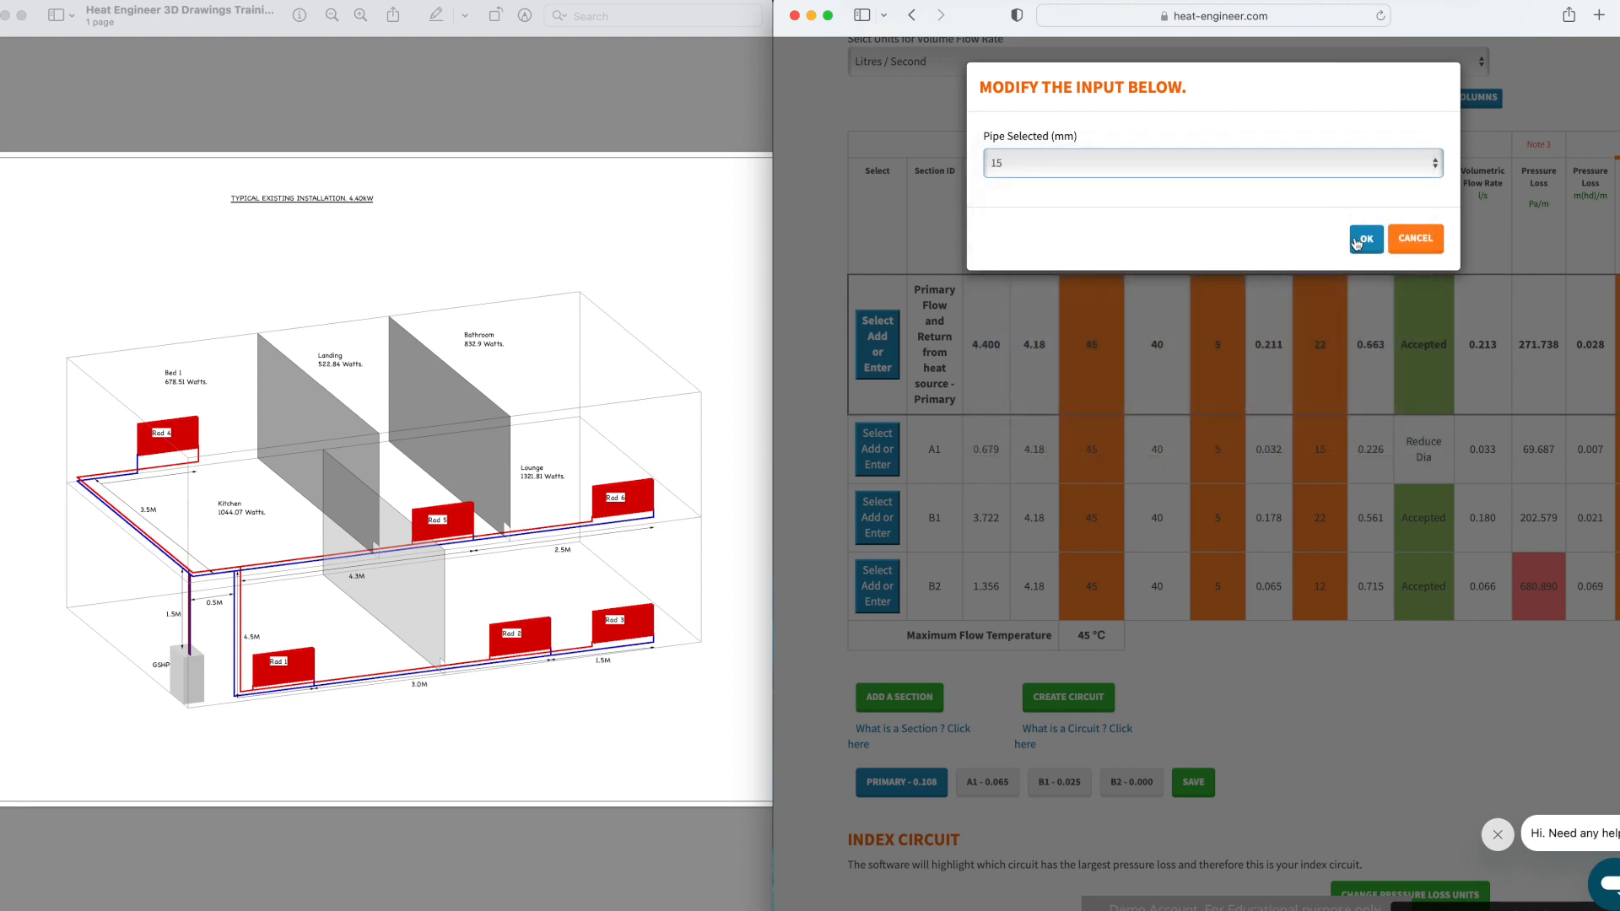
pyautogui.click(1363, 240)
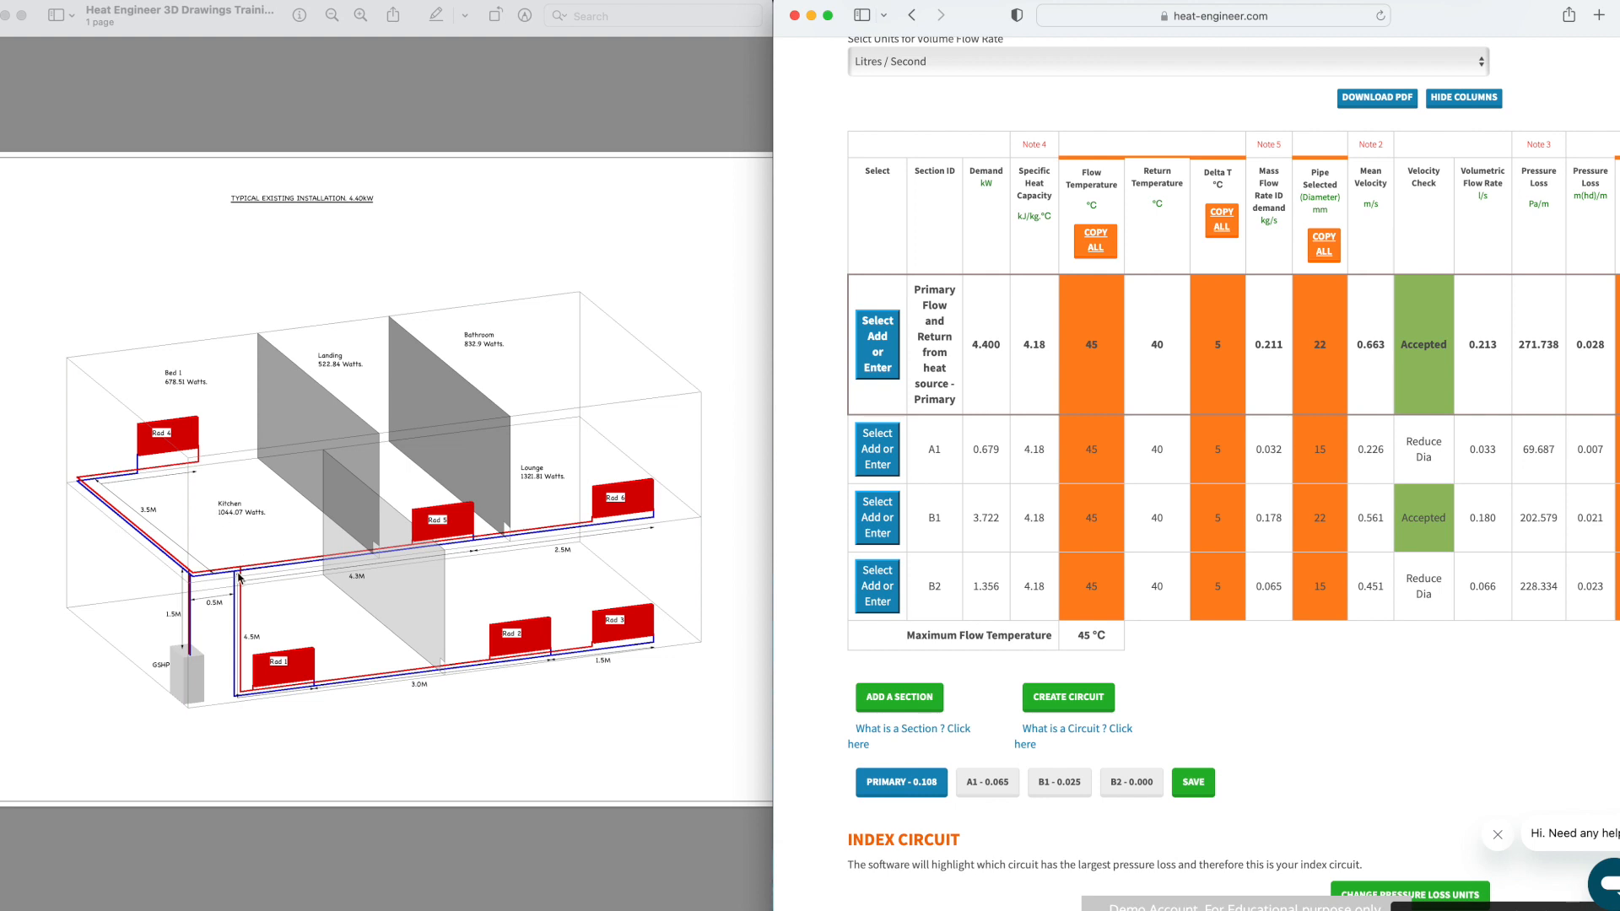
# Step: Check the pipe length up to Rad 5 in the 3D drawing and set section B2's flow and return pipe run to 8.6 m
pyautogui.click(324, 624)
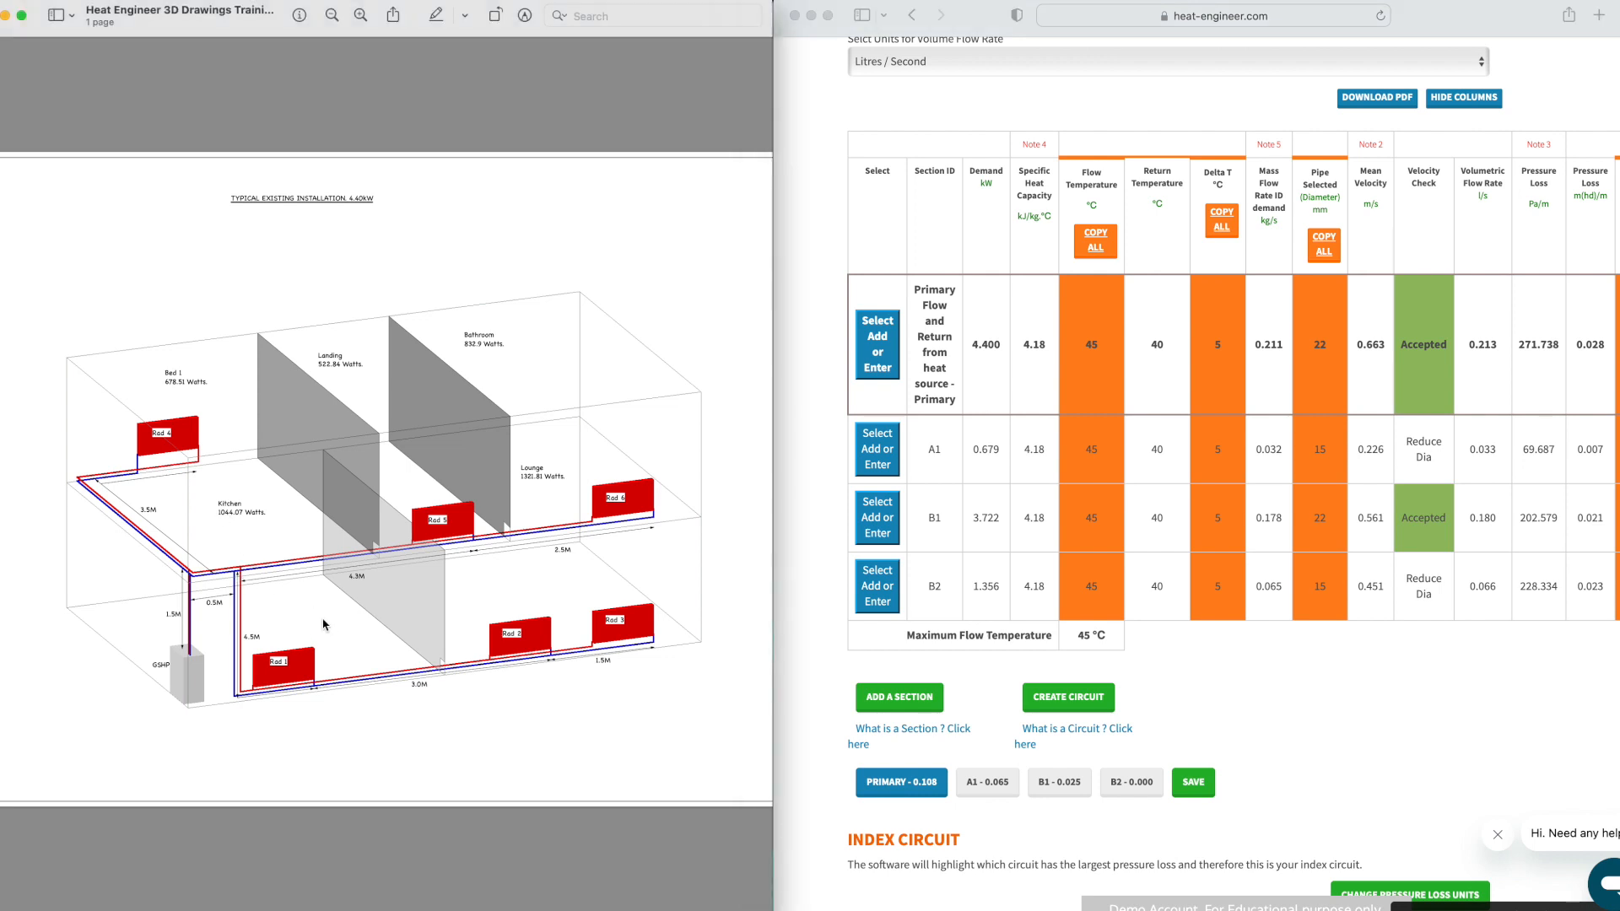
pyautogui.scroll(5, 323, 624)
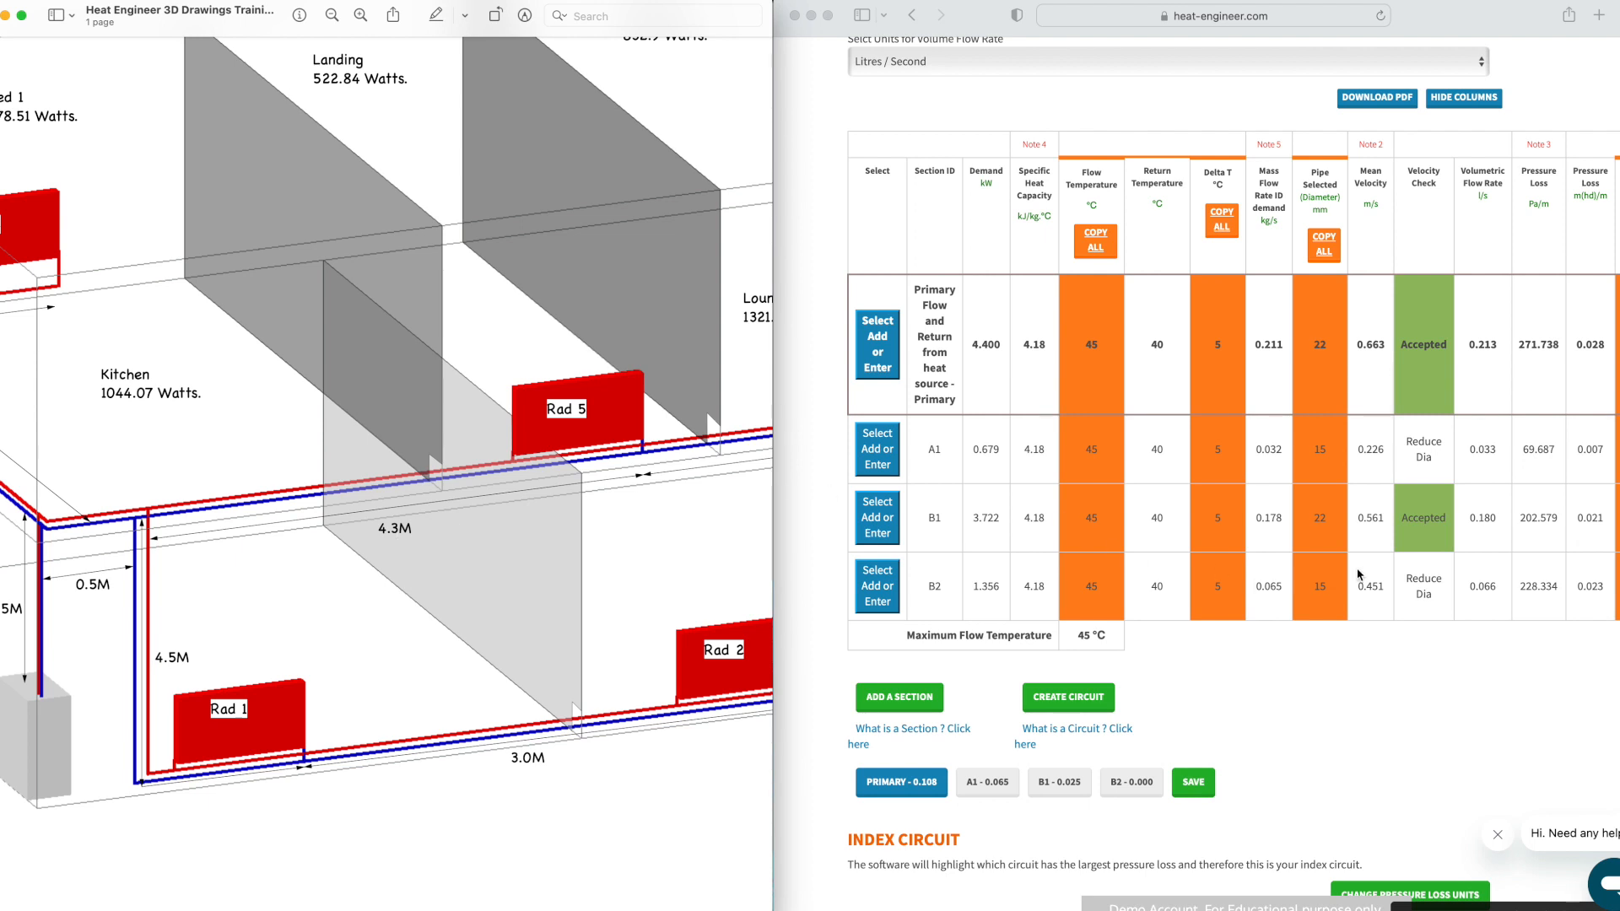
pyautogui.hscroll(4, 1358, 575)
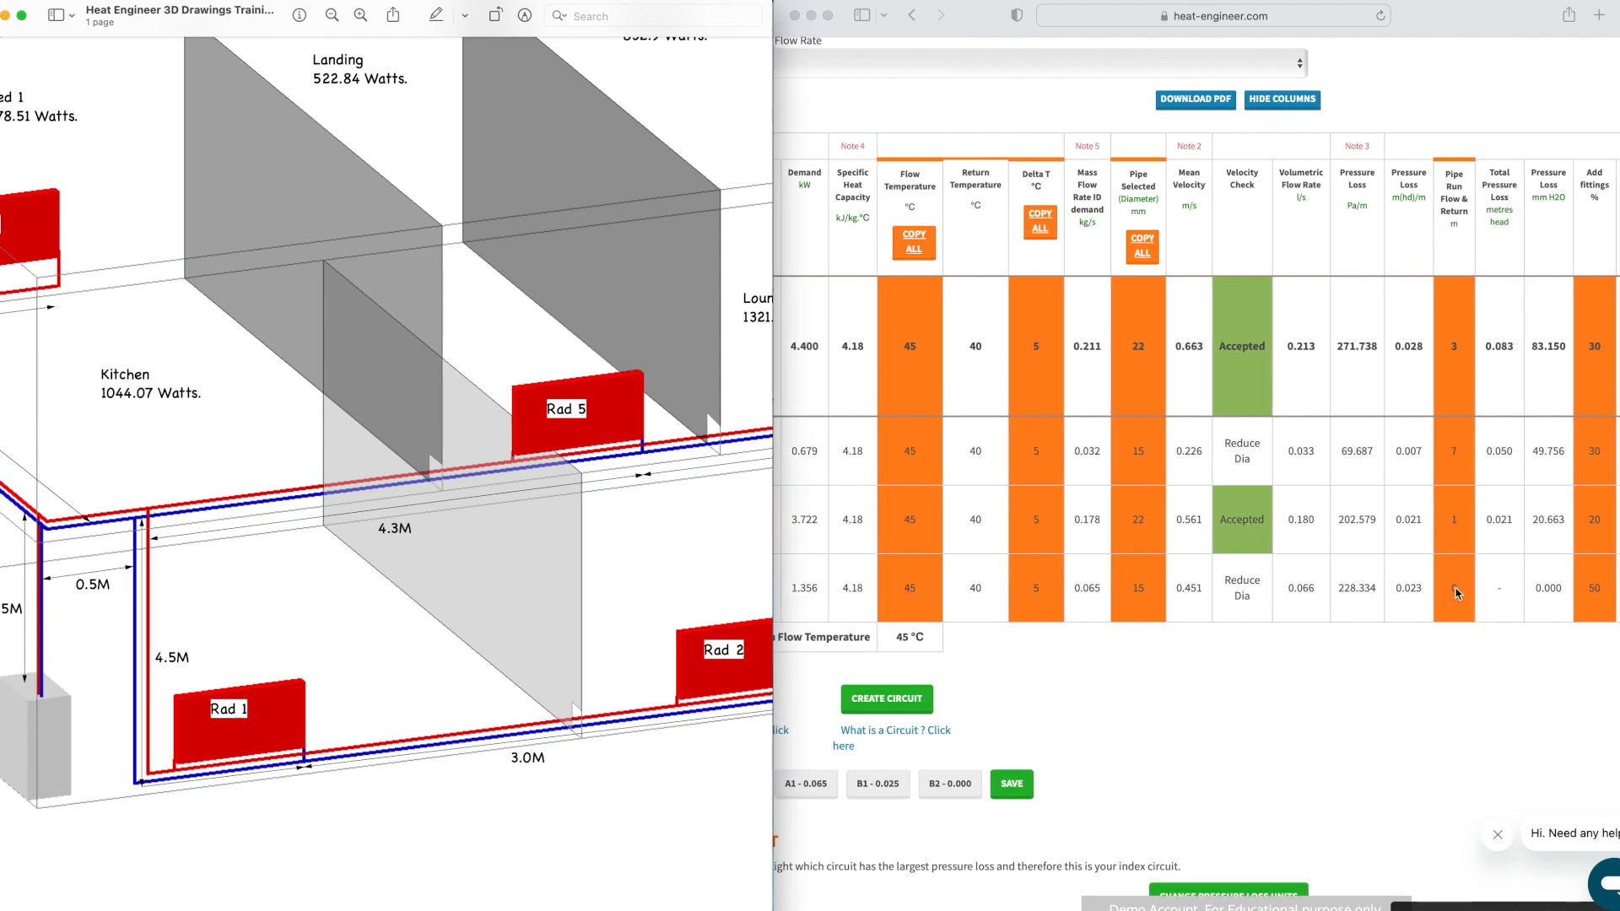
pyautogui.click(1454, 591)
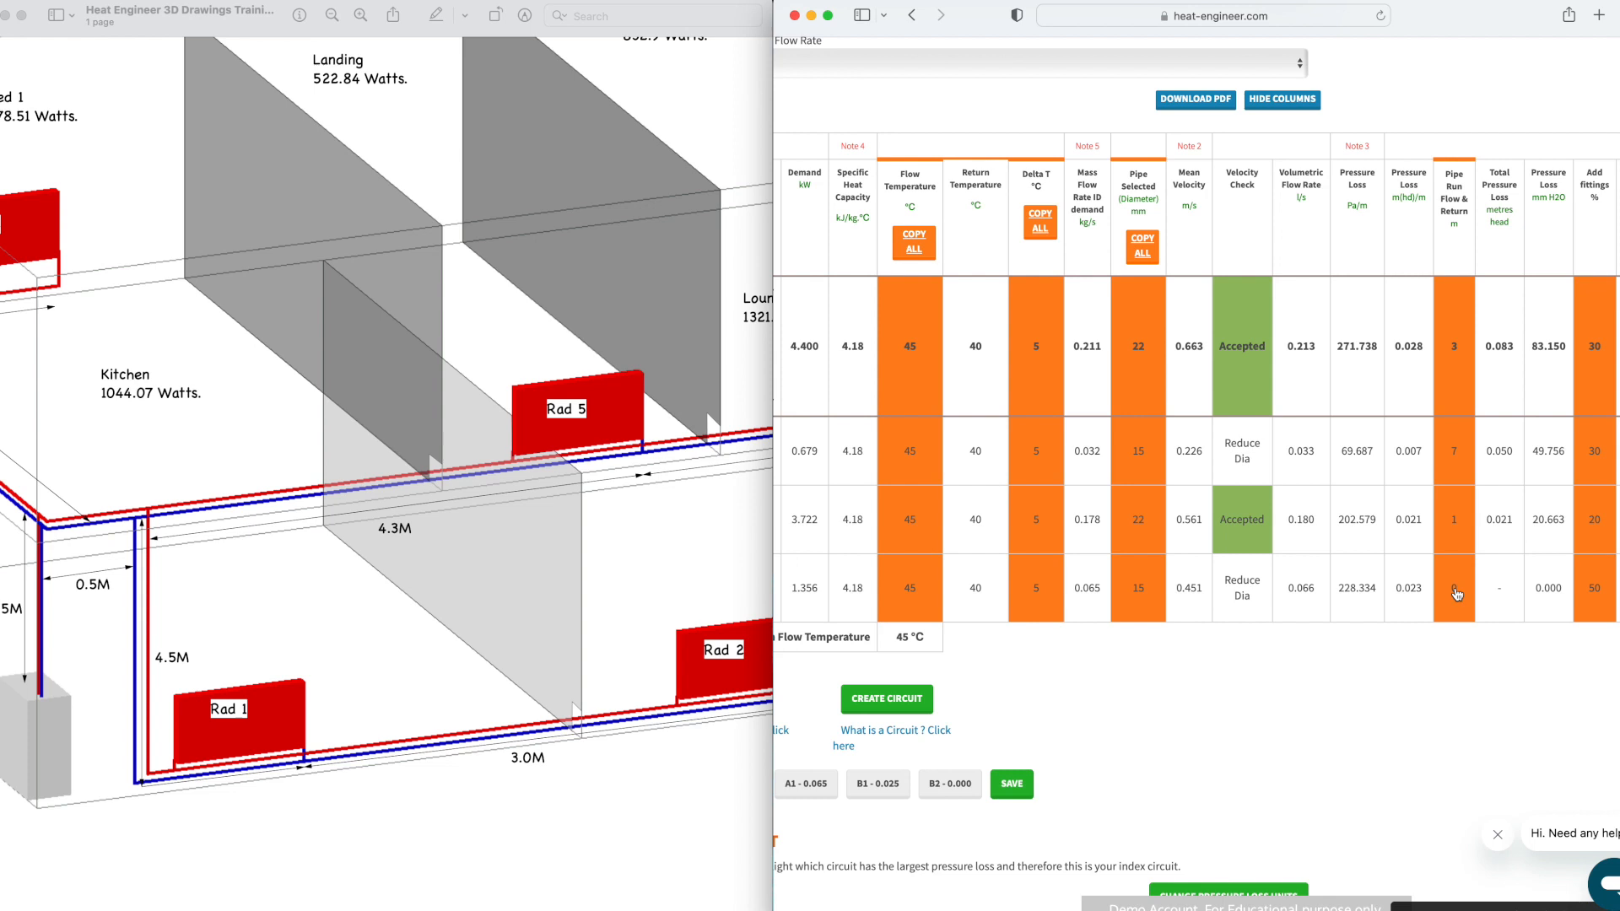
pyautogui.click(1451, 590)
pyautogui.click(1024, 170)
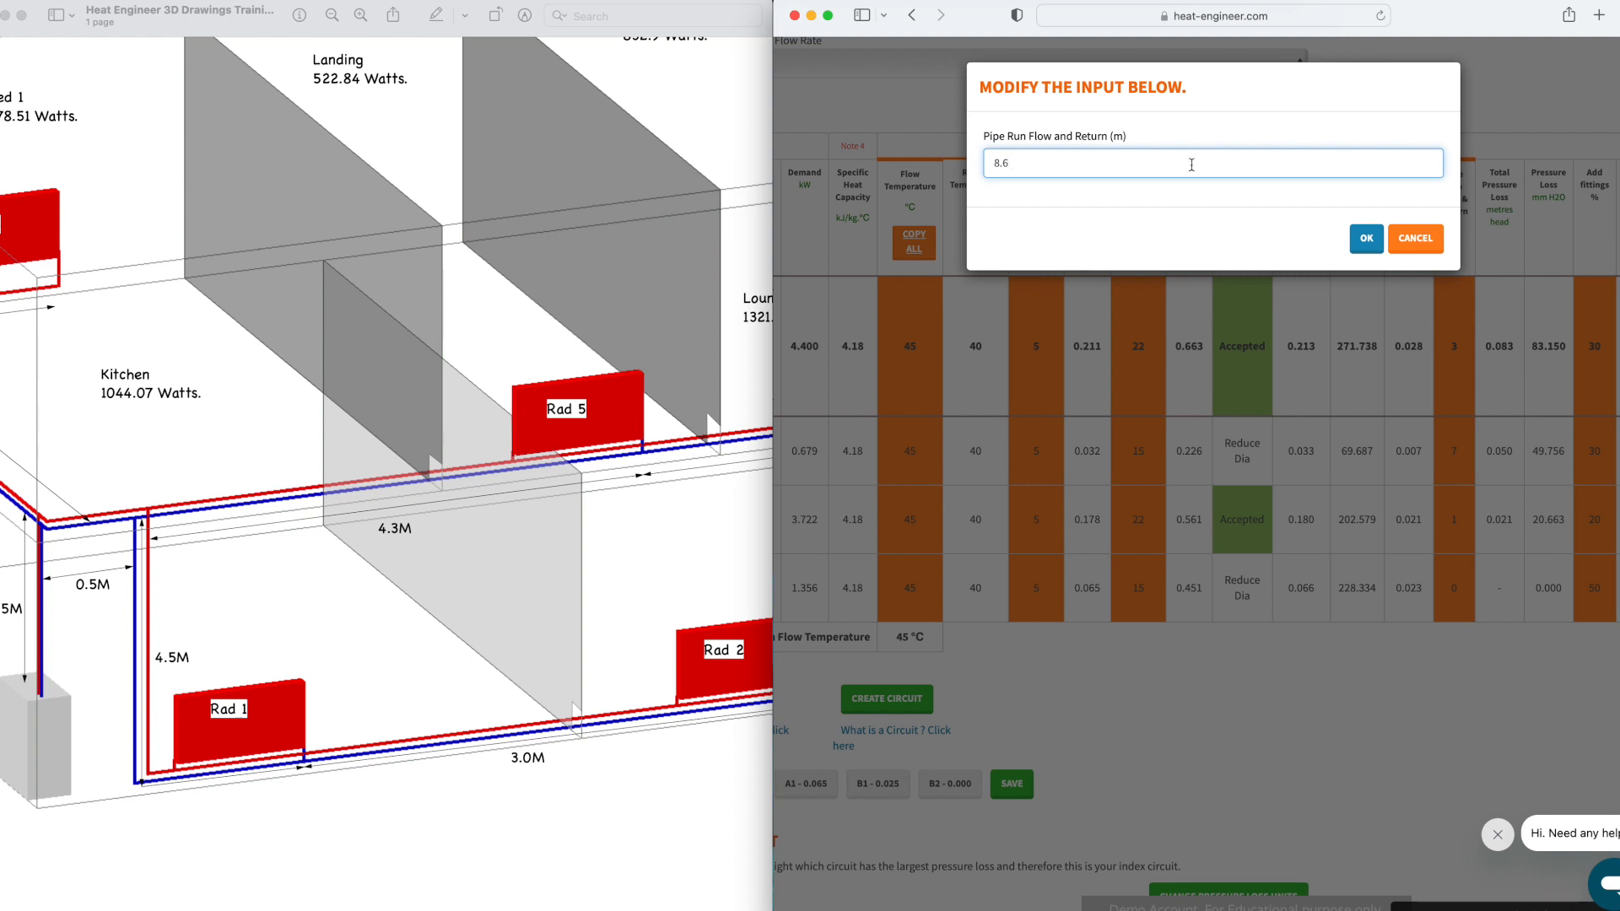
pyautogui.click(1366, 239)
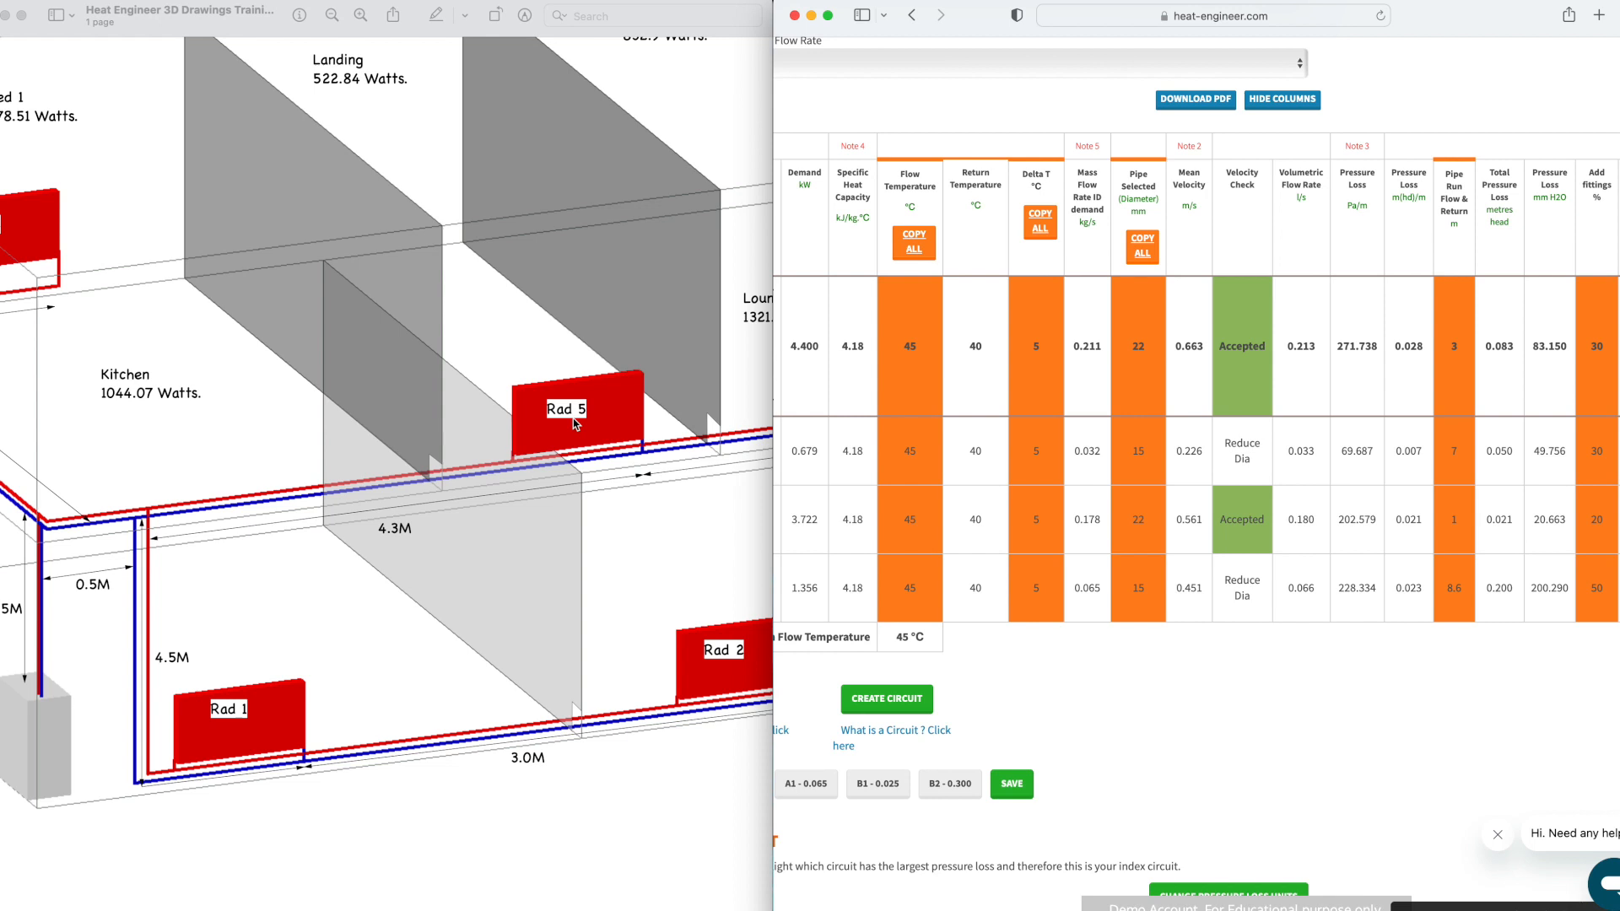
# Step: Set section B2's fittings allowance to 10%
pyautogui.click(1600, 592)
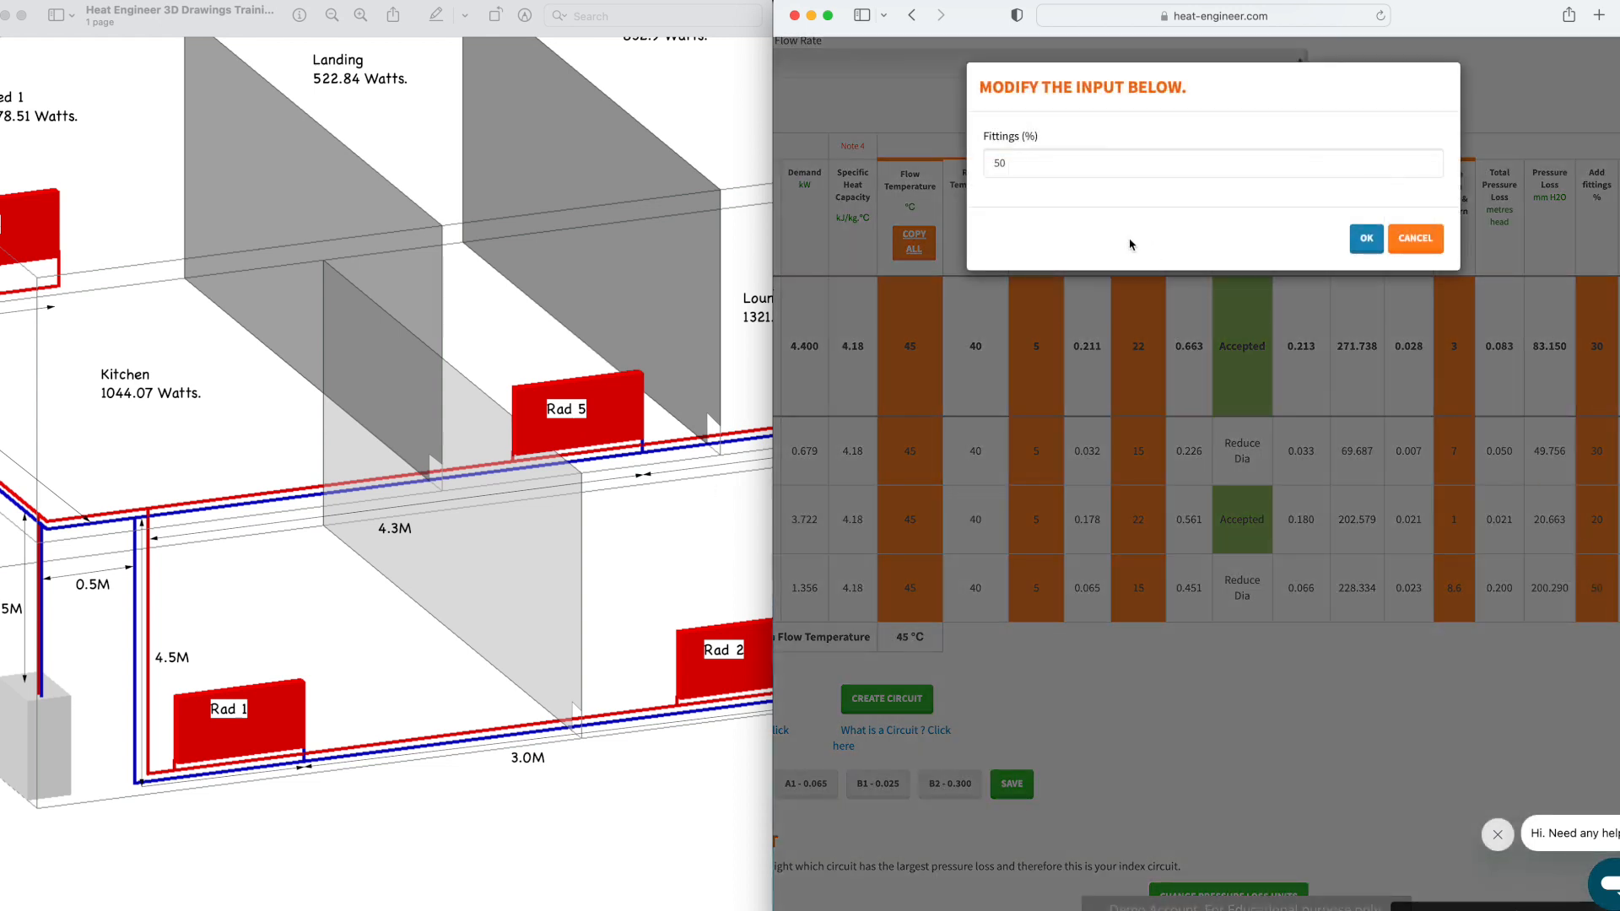
pyautogui.click(1011, 165)
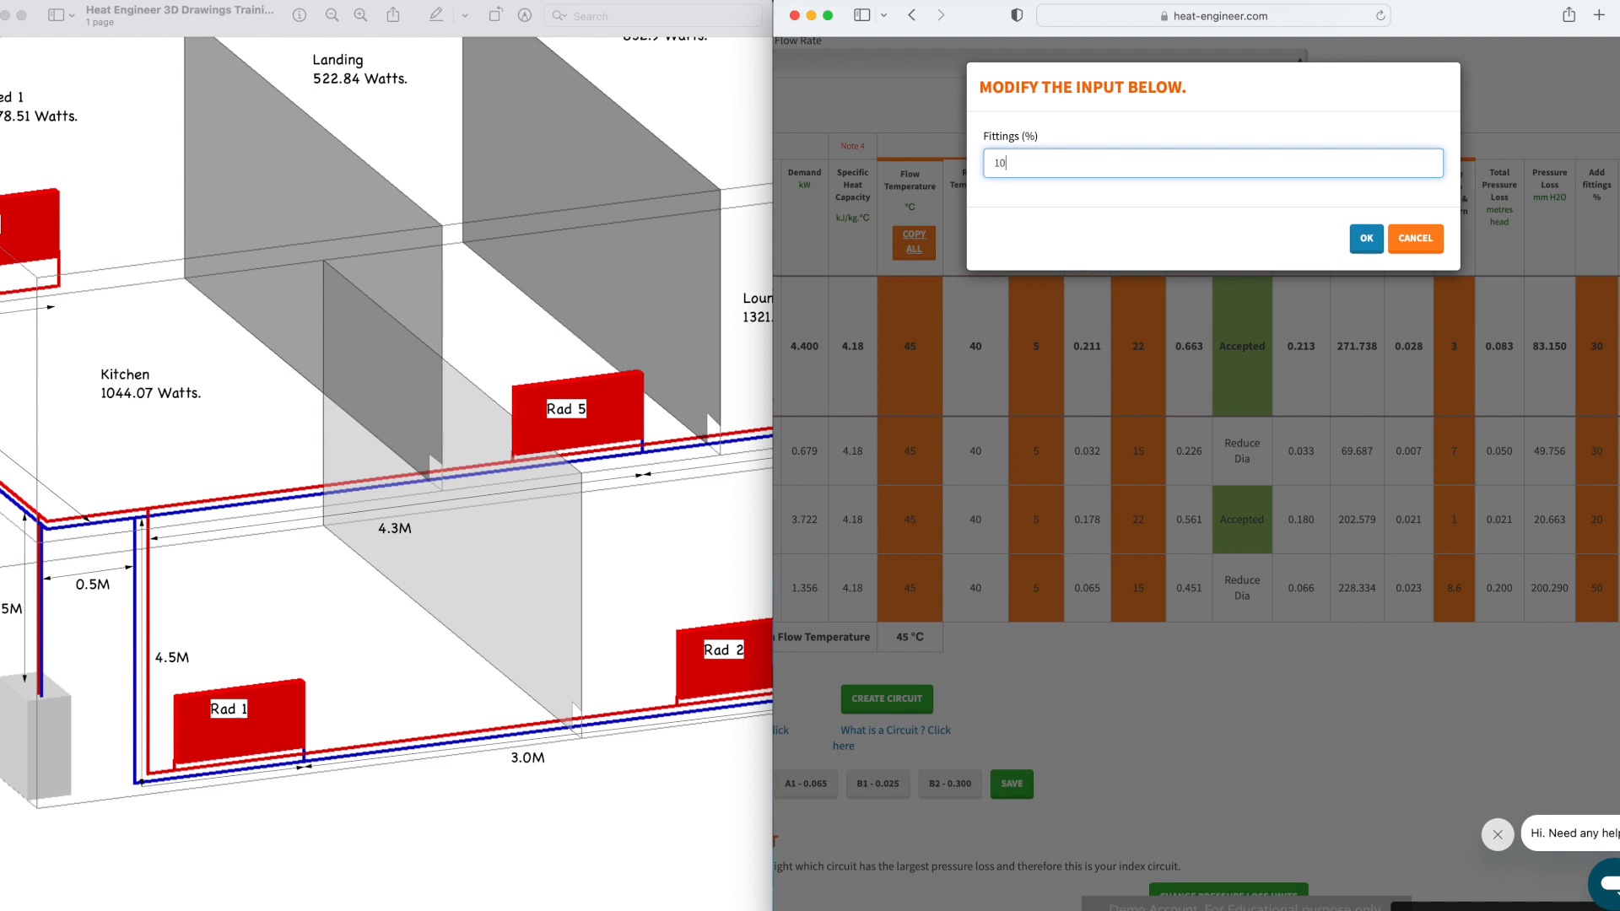
pyautogui.click(1367, 238)
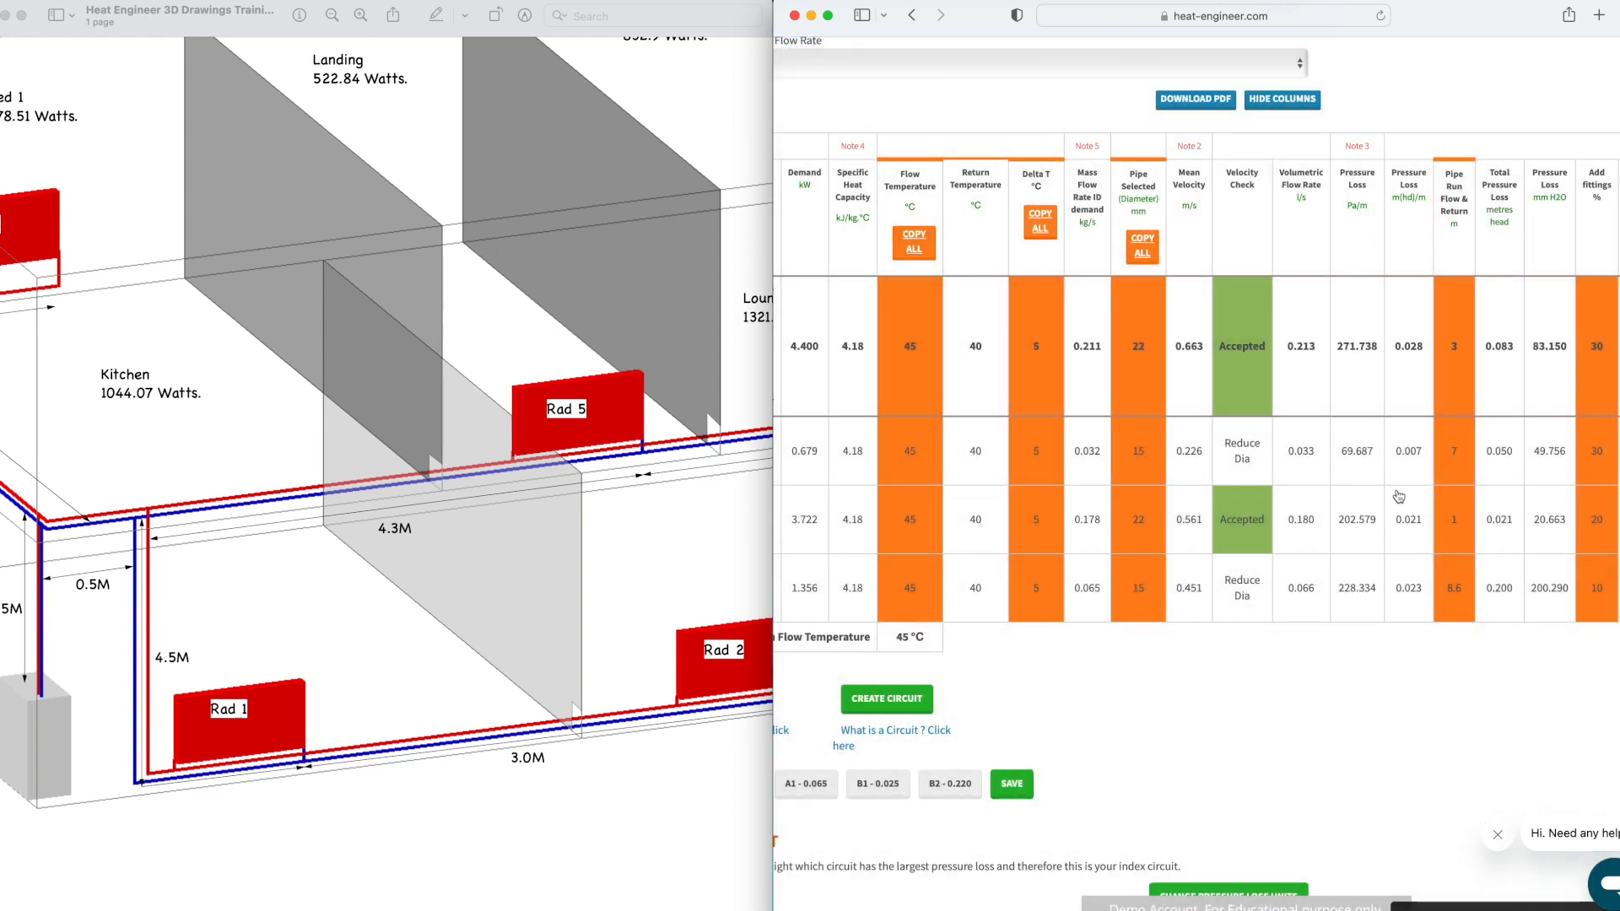
# Step: Examine the upstairs pipework between Rad 5 and Rad 6 in the drawing and add another section to the table
pyautogui.hscroll(-5, 1399, 496)
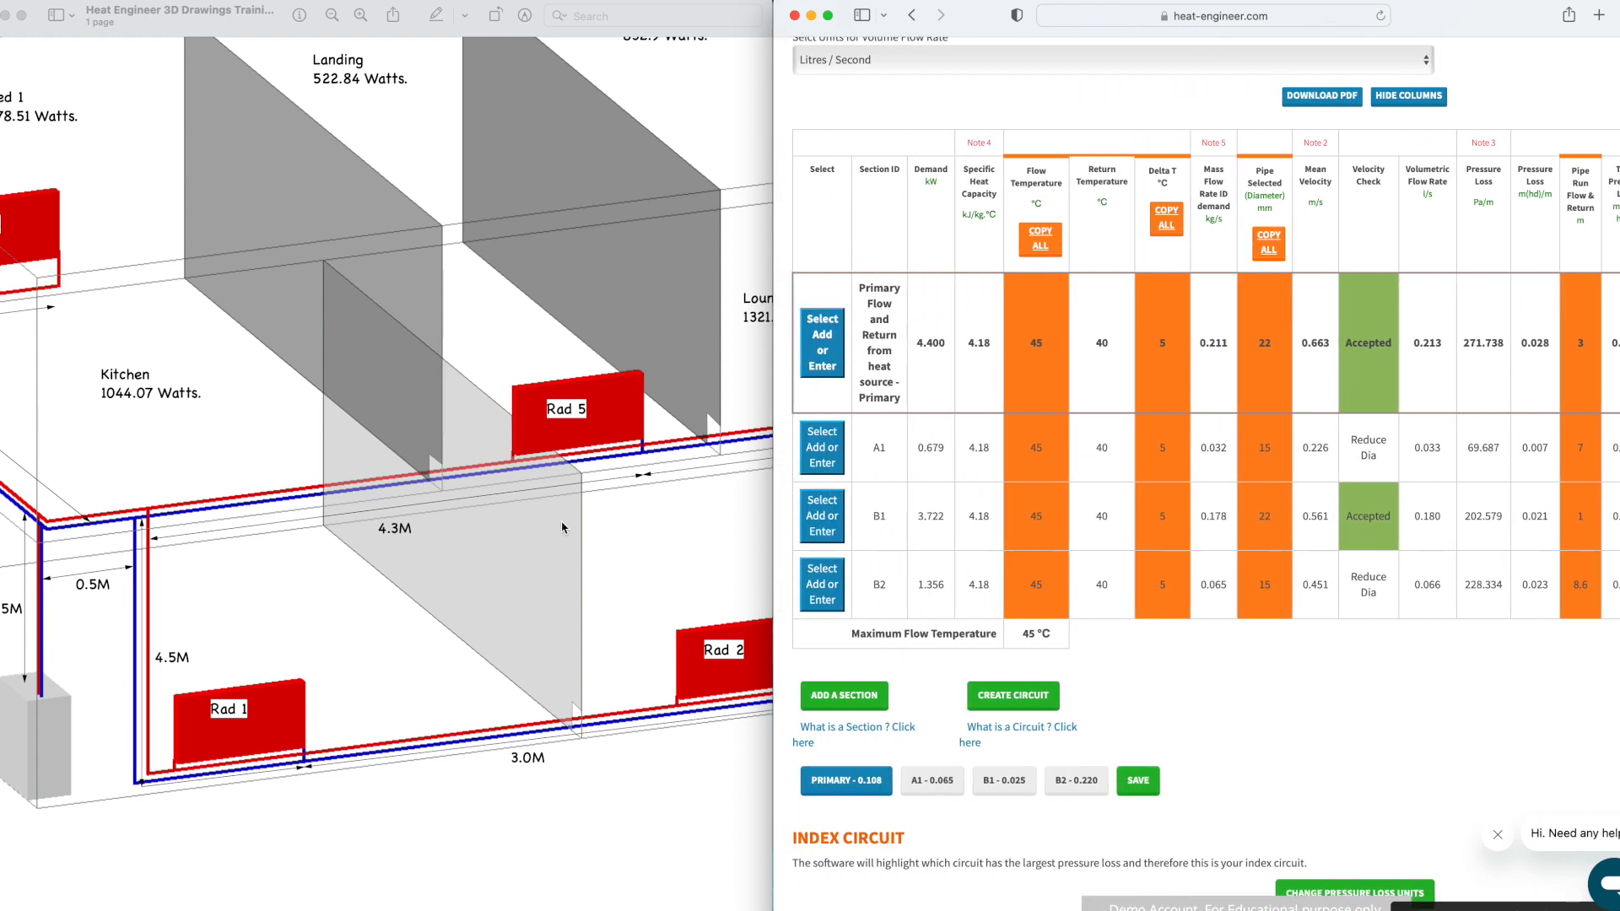
pyautogui.click(622, 543)
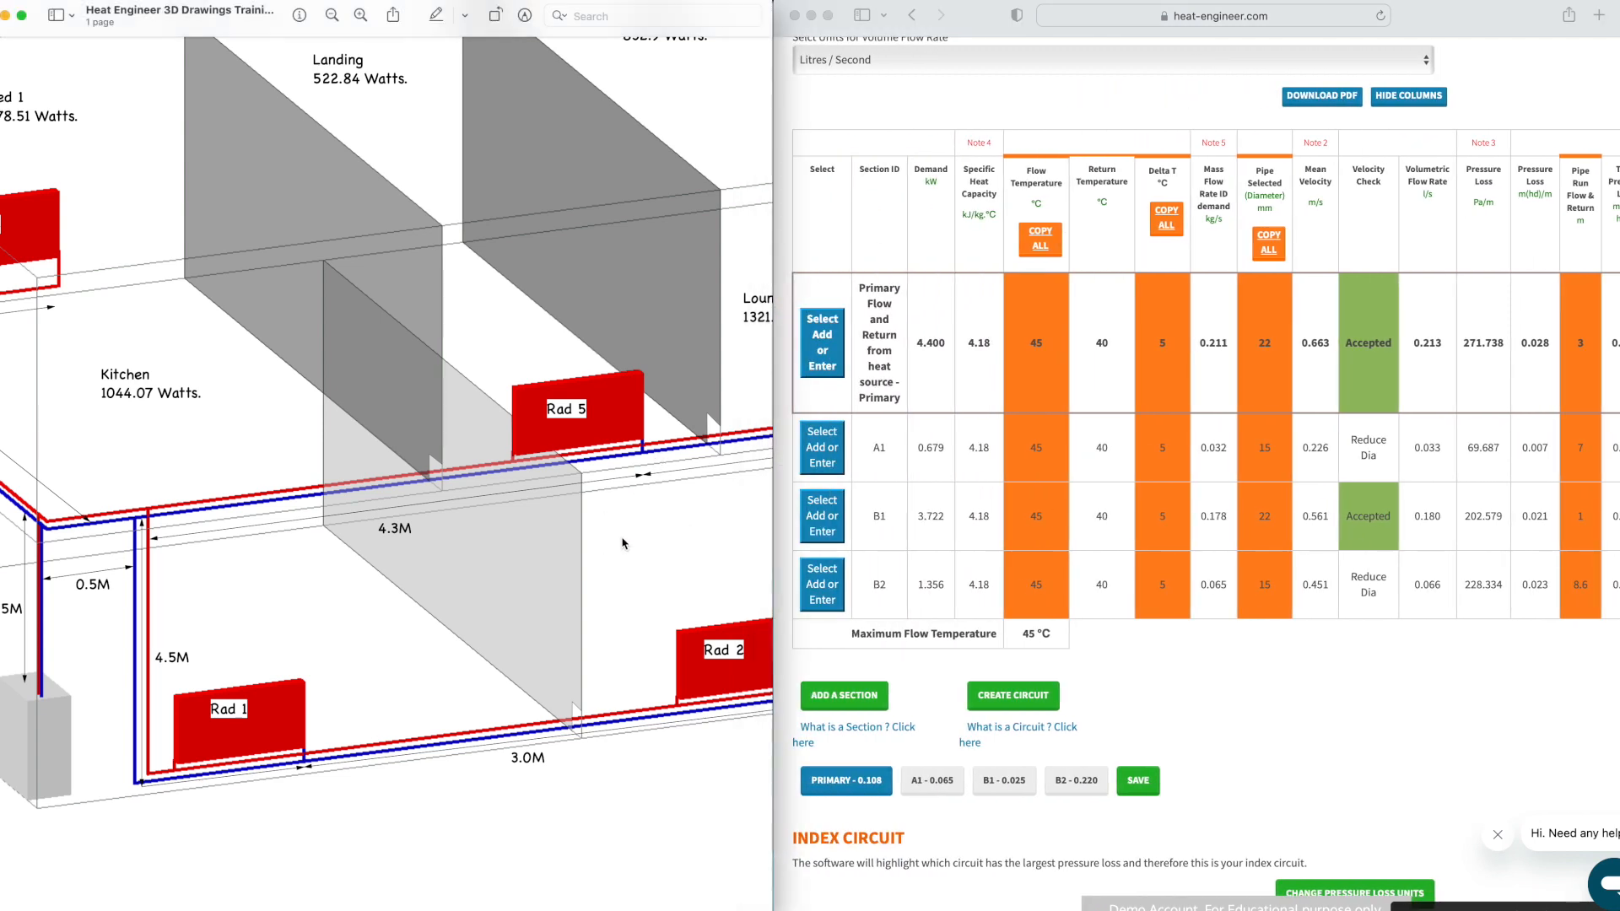
pyautogui.scroll(-5, 622, 542)
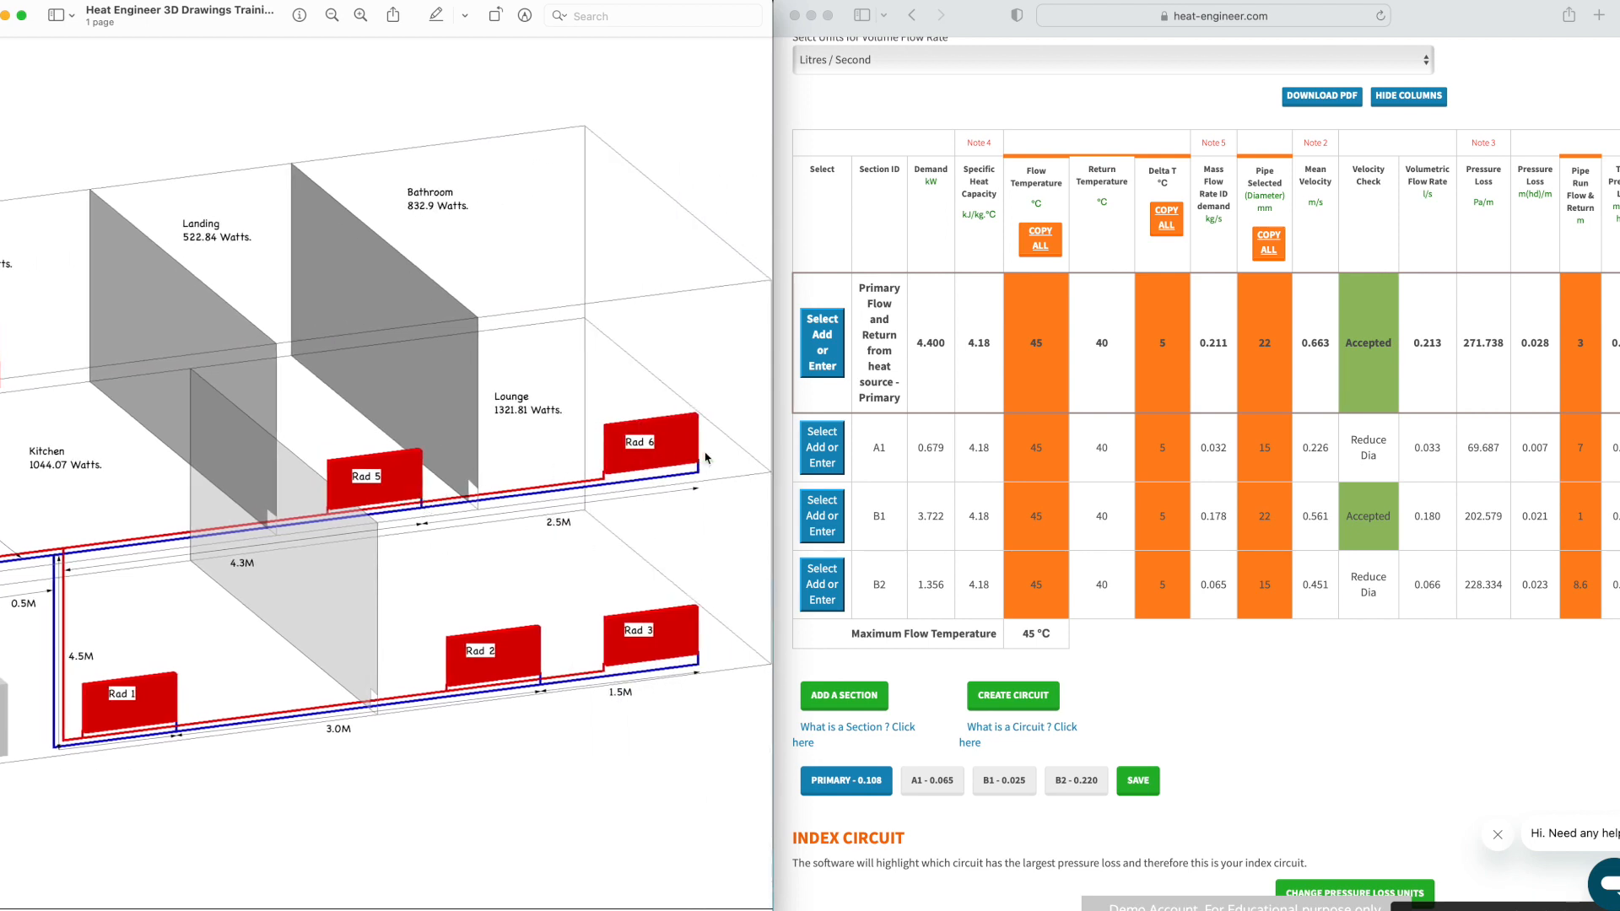
pyautogui.click(841, 692)
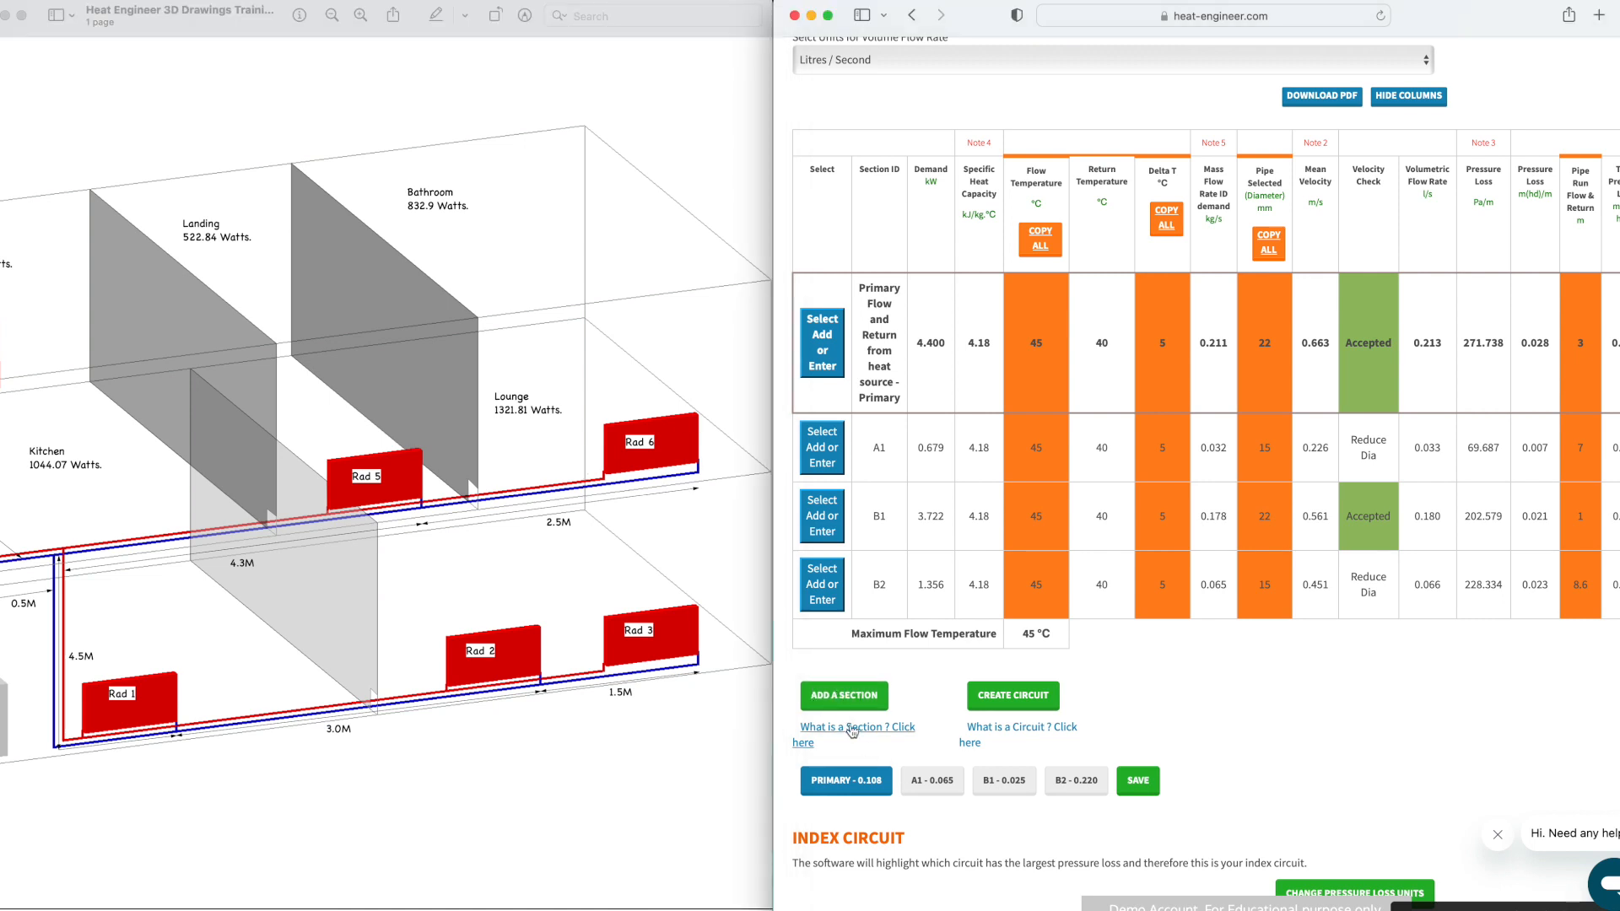
pyautogui.click(843, 695)
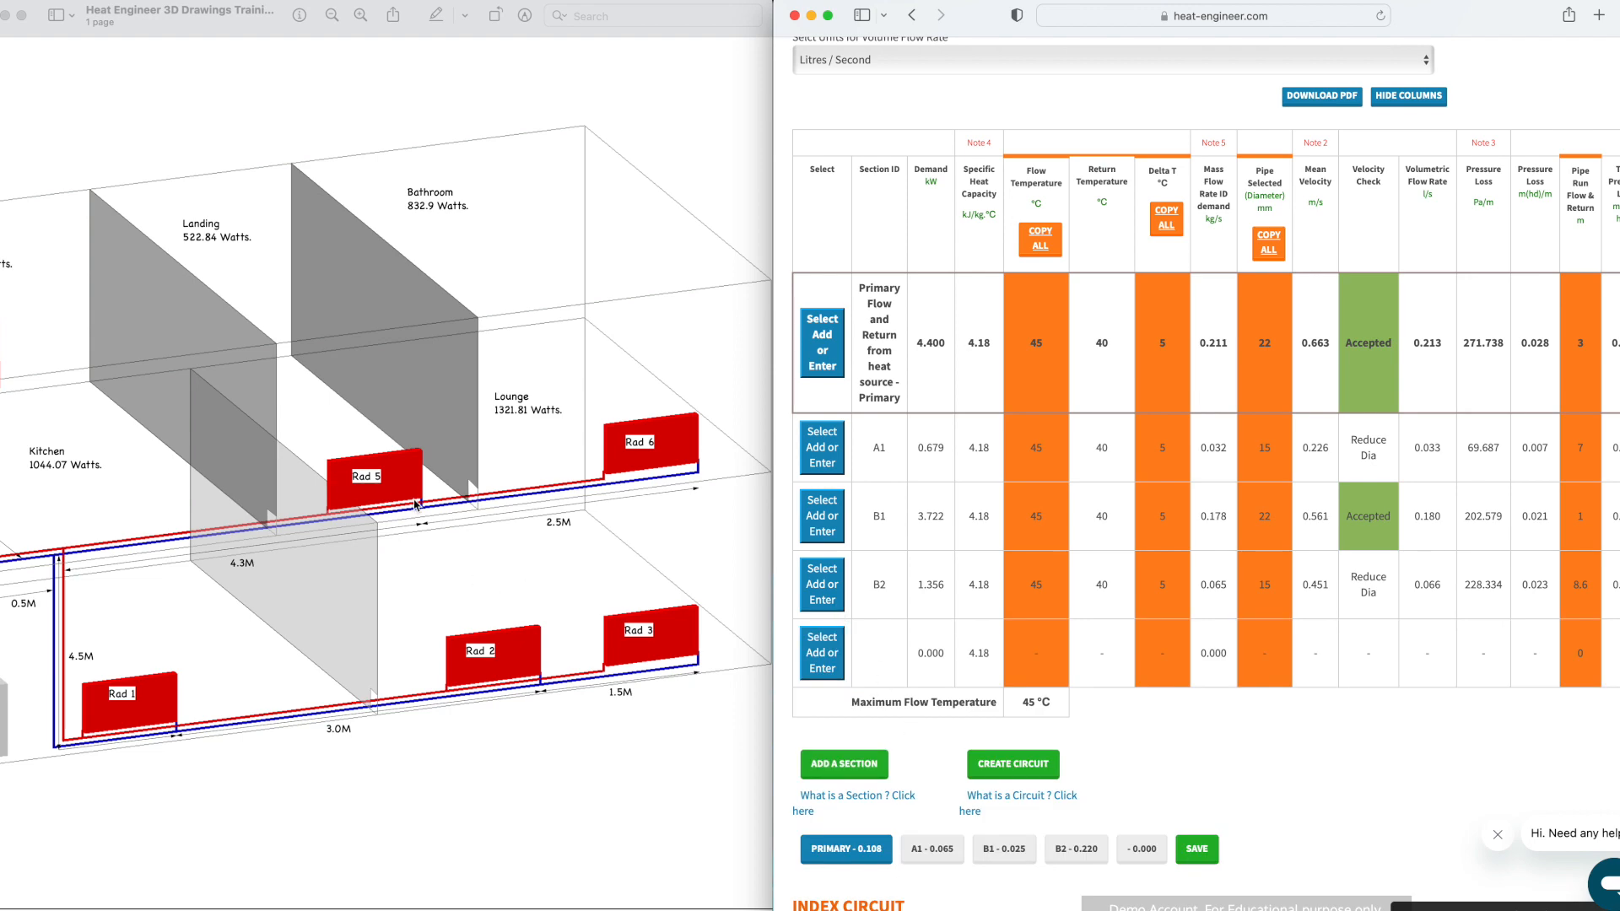
# Step: Give the new section the ID B3 and assign the Bathroom 1 room heat loss to it
pyautogui.click(815, 653)
pyautogui.click(1163, 142)
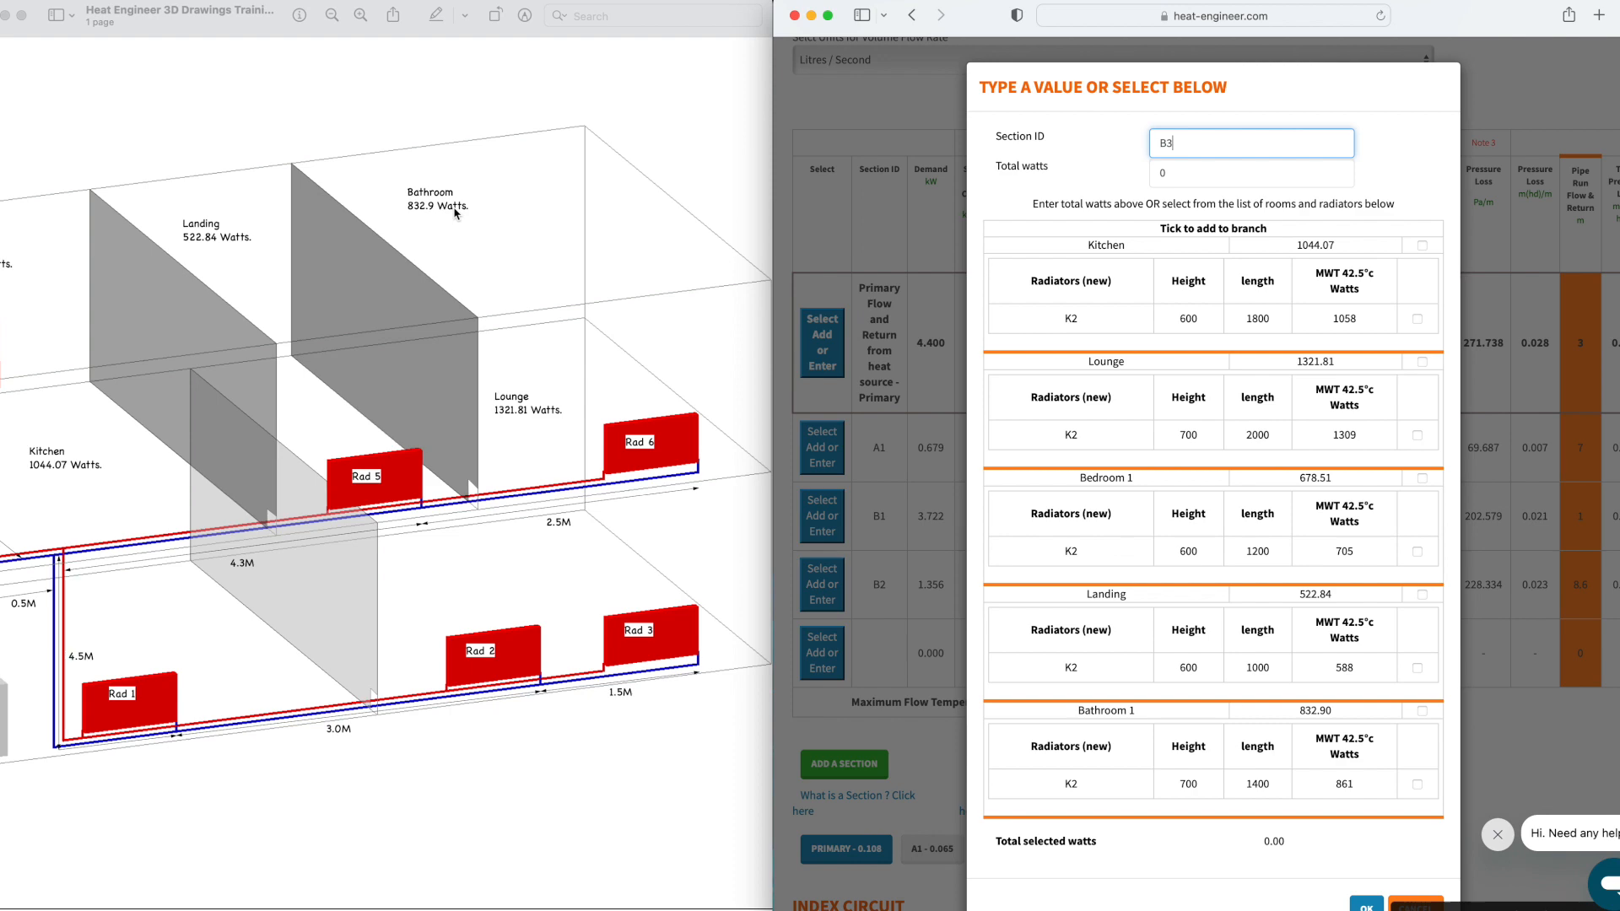
pyautogui.click(1423, 713)
pyautogui.scroll(-1, 1392, 785)
pyautogui.click(1368, 867)
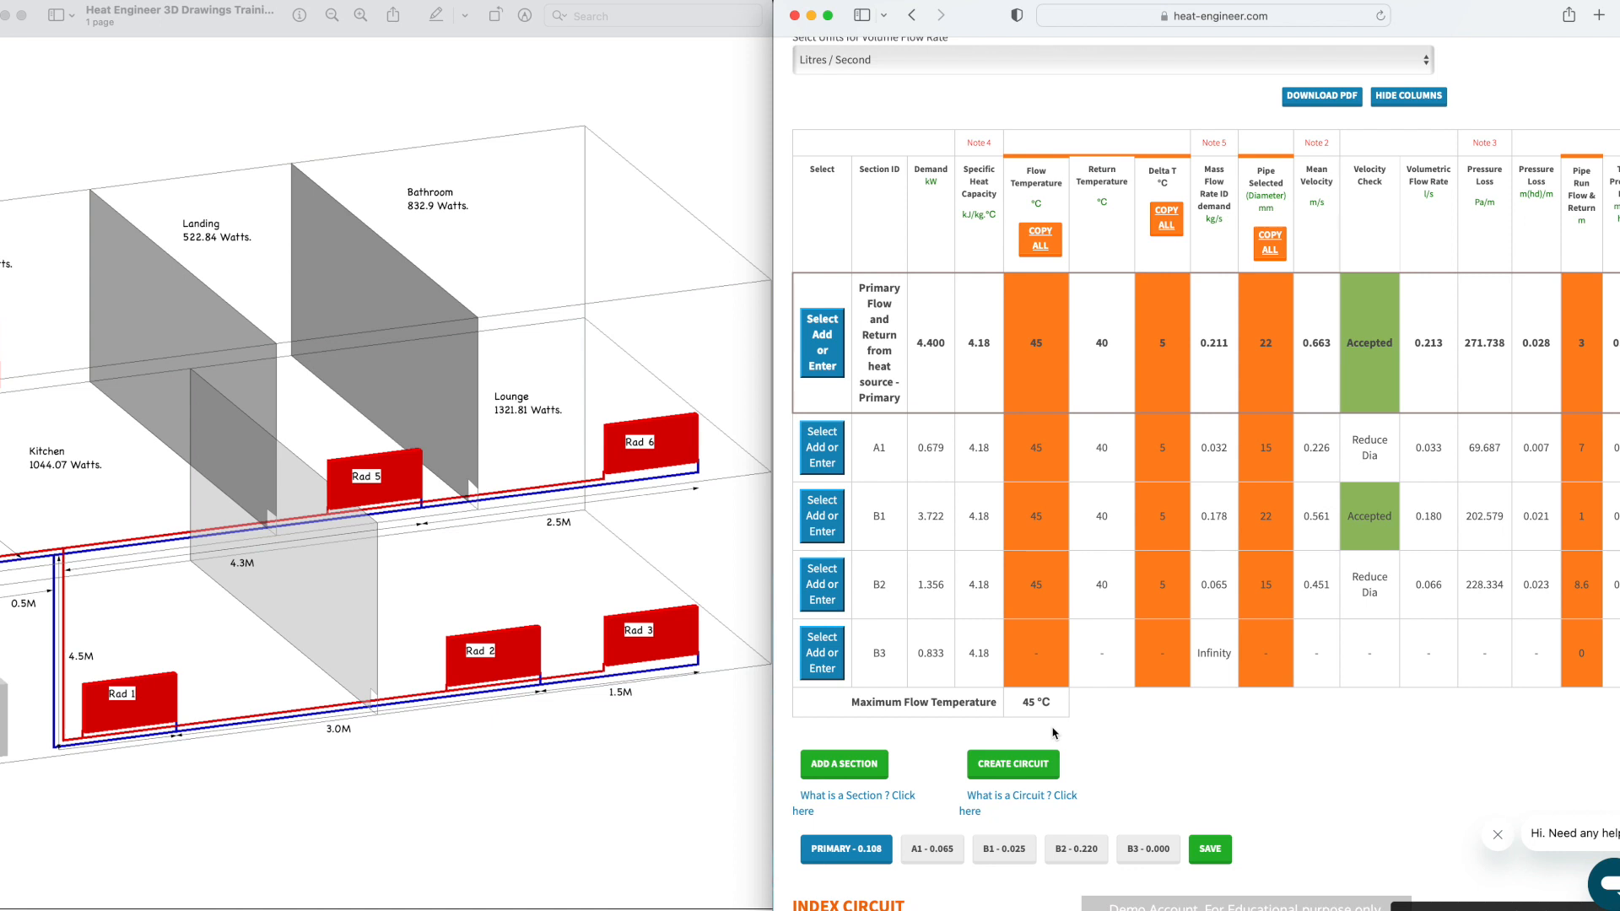
# Step: Copy the 45 °C flow temperature and 5 °C Delta T down to section B3
pyautogui.click(1038, 236)
pyautogui.click(1030, 463)
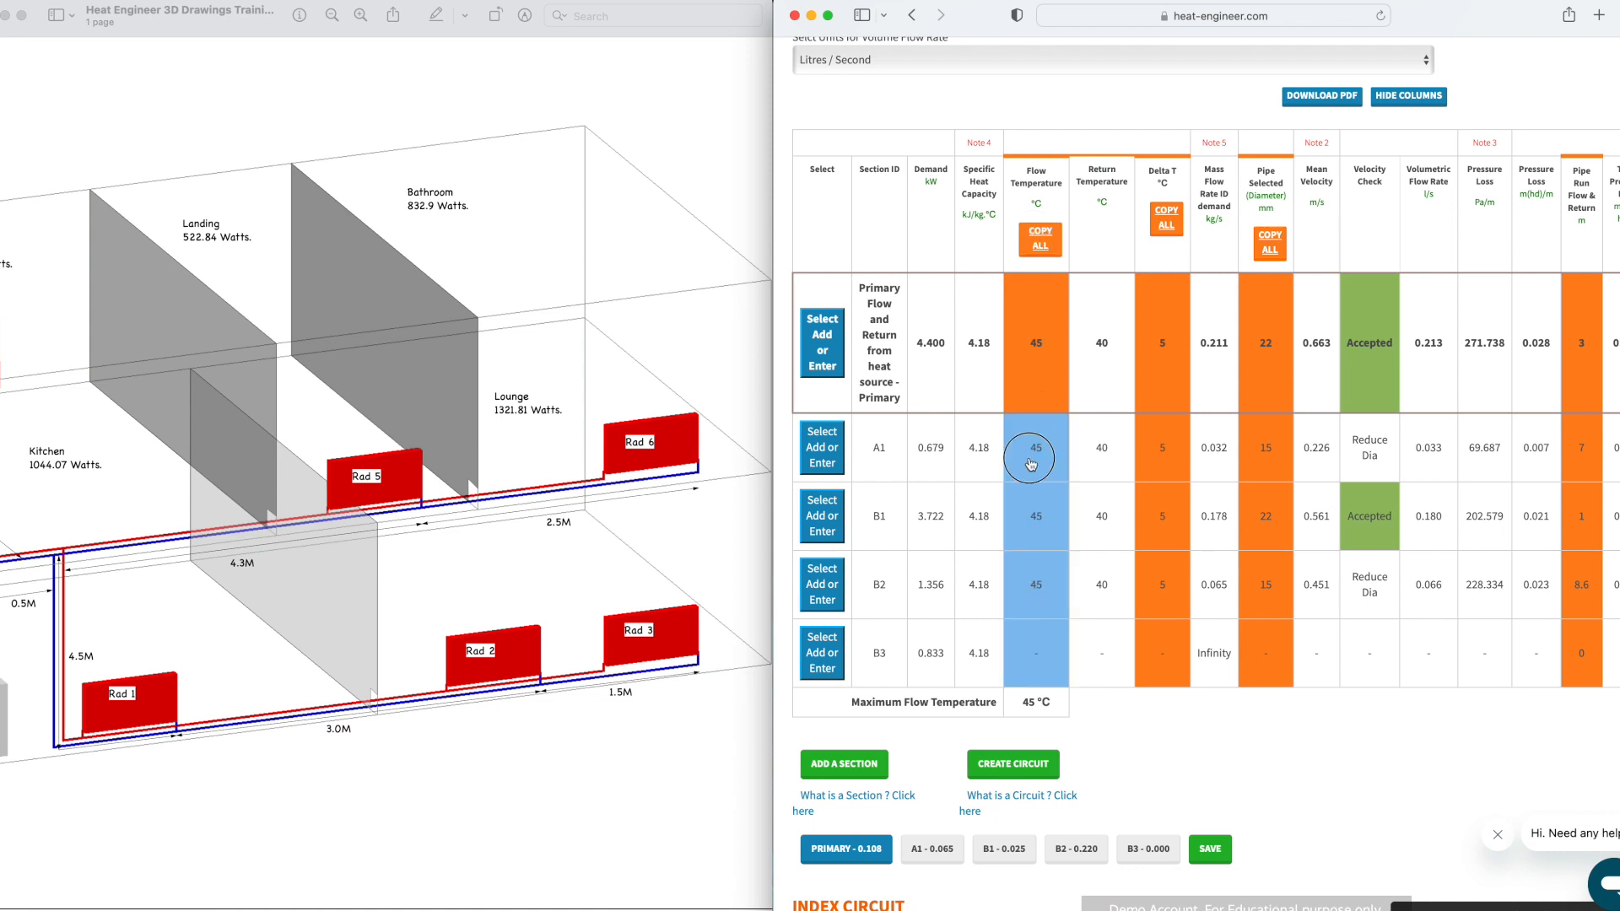
pyautogui.click(1166, 221)
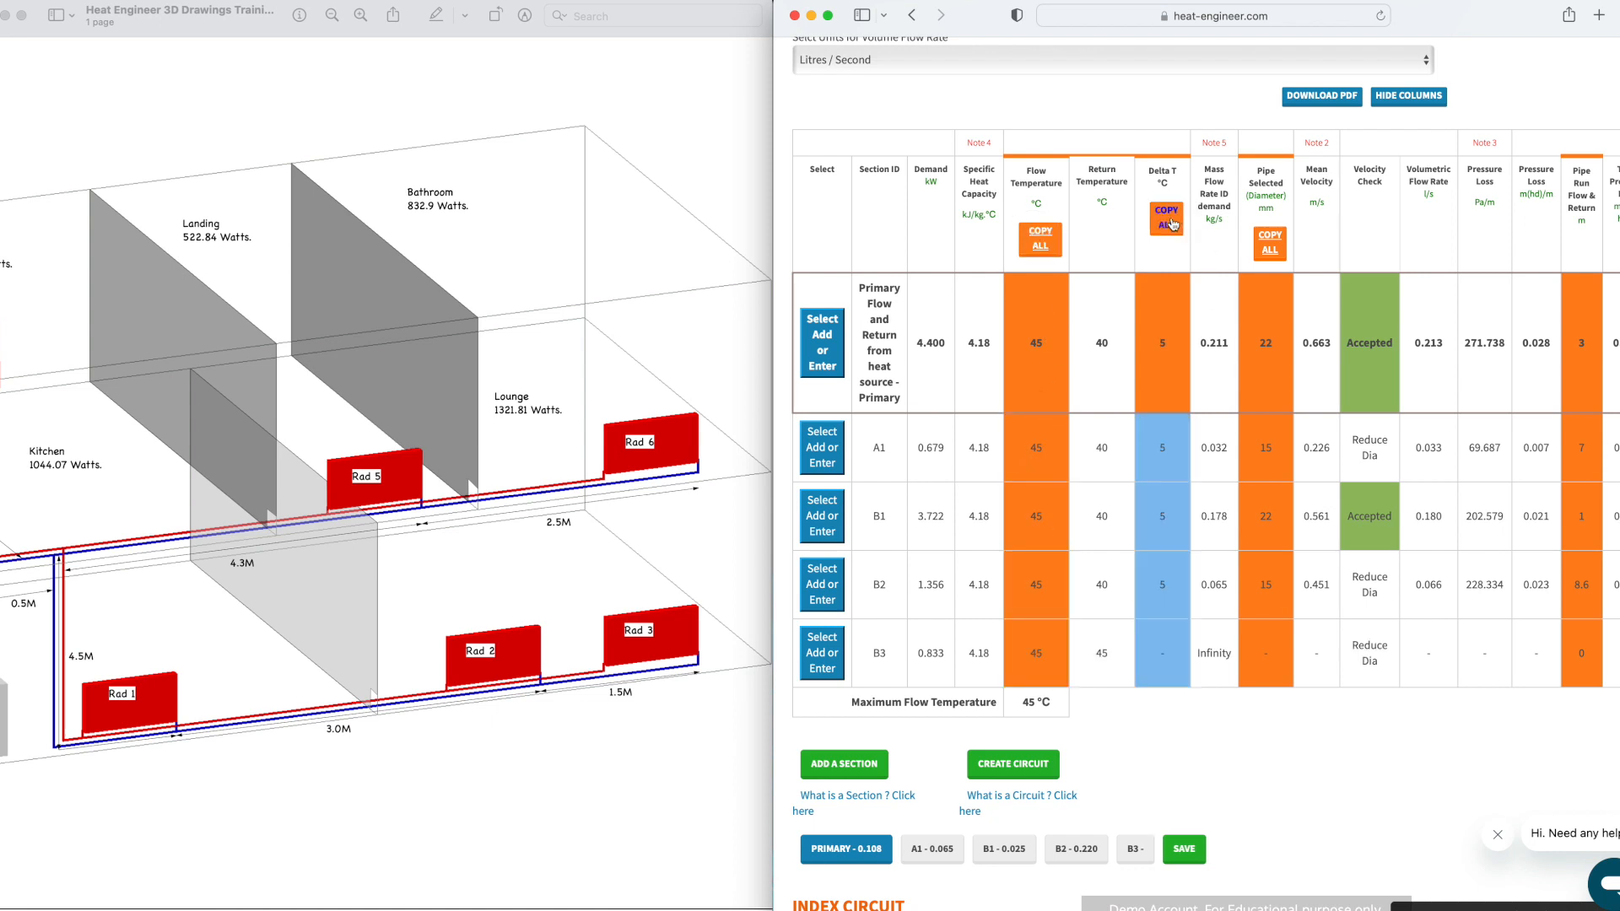
pyautogui.click(1170, 462)
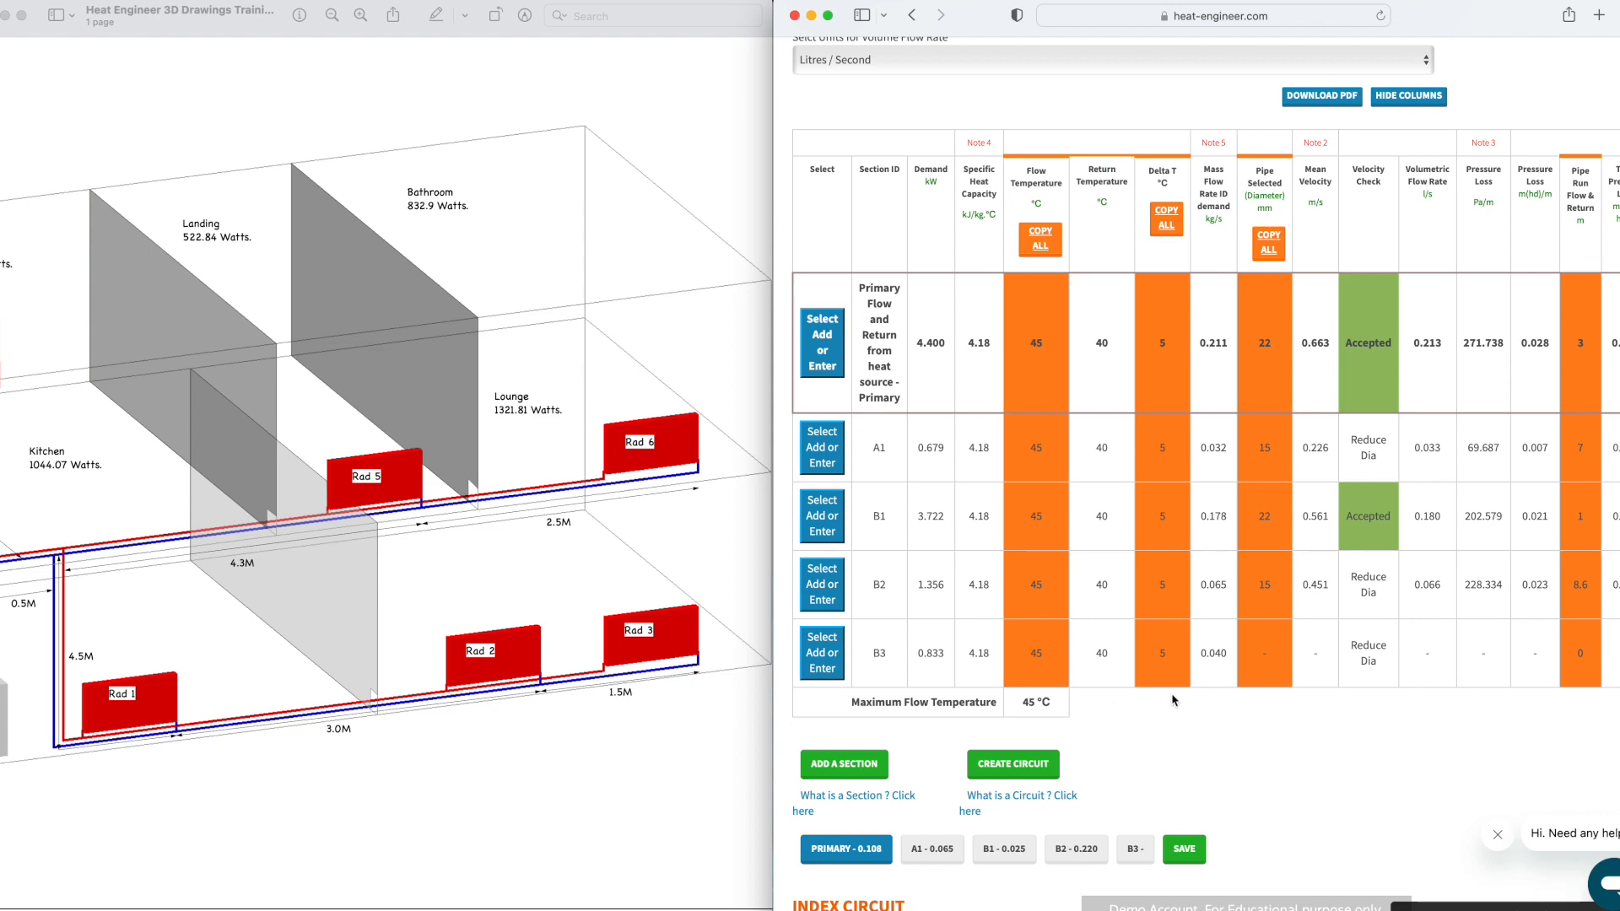
# Step: Try a 10 mm pipe diameter for section B3
pyautogui.click(1265, 651)
pyautogui.click(1080, 160)
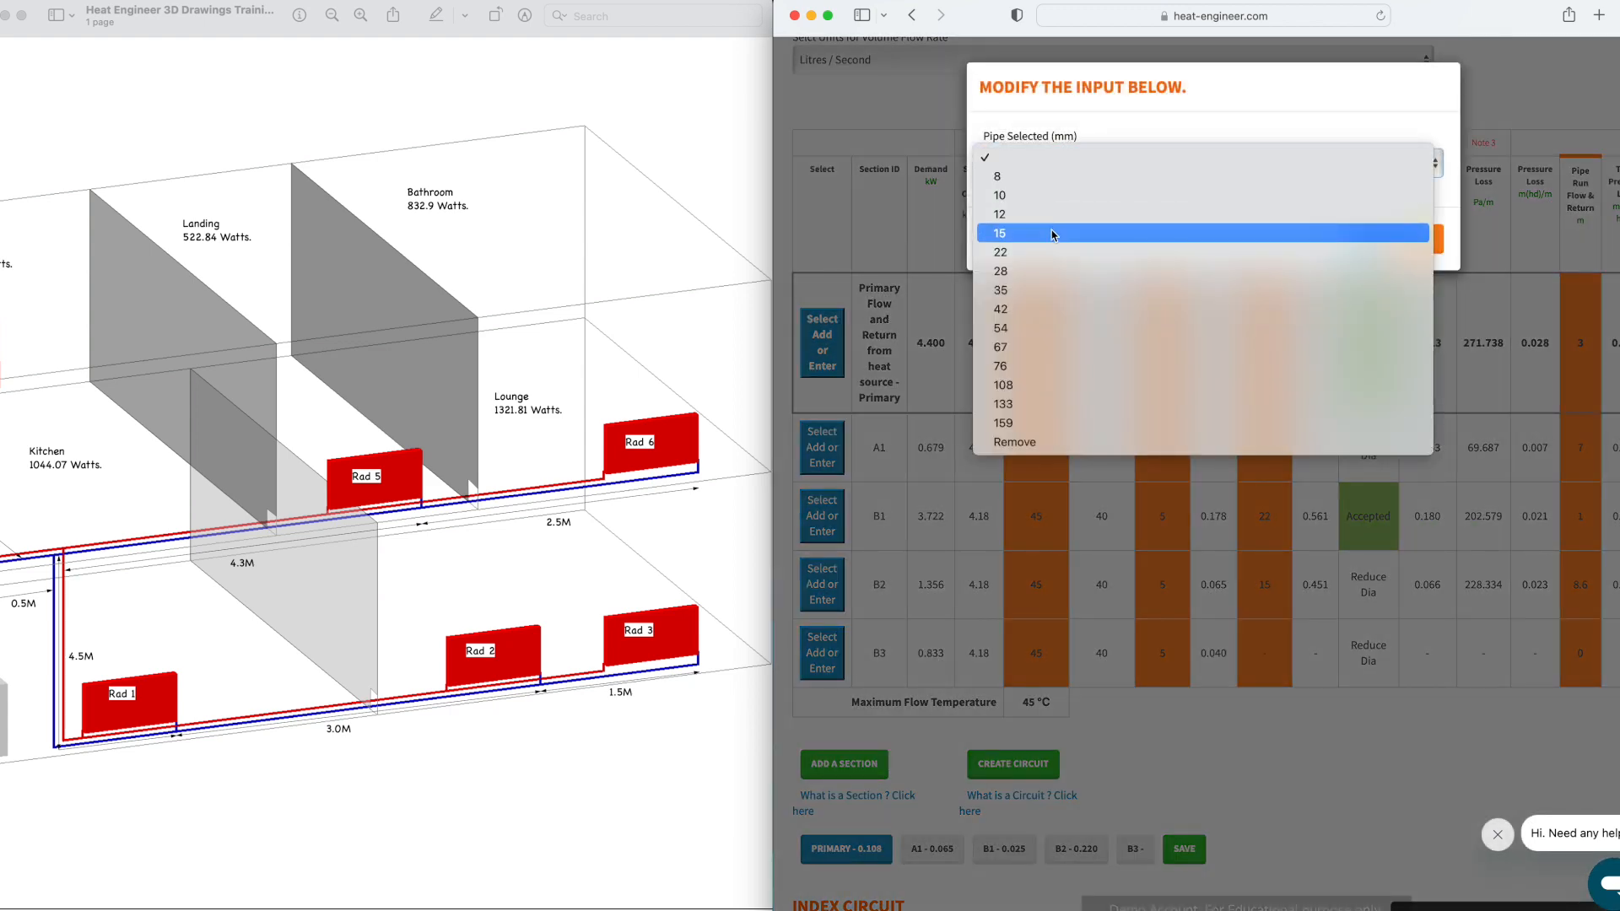
pyautogui.click(1054, 233)
pyautogui.click(1070, 162)
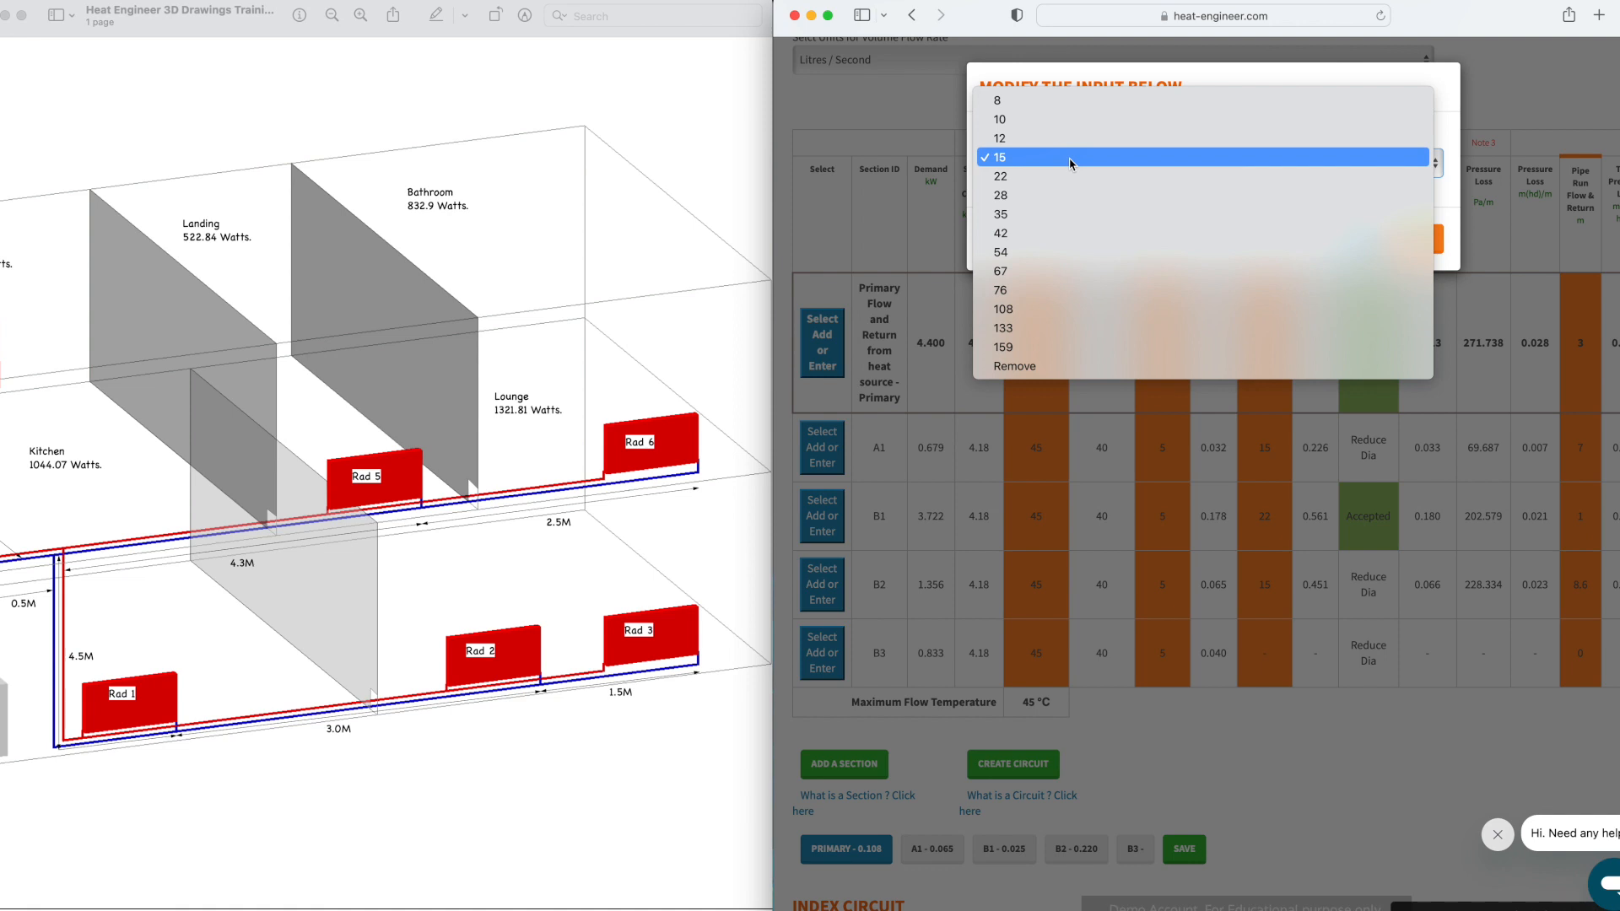
pyautogui.click(1046, 120)
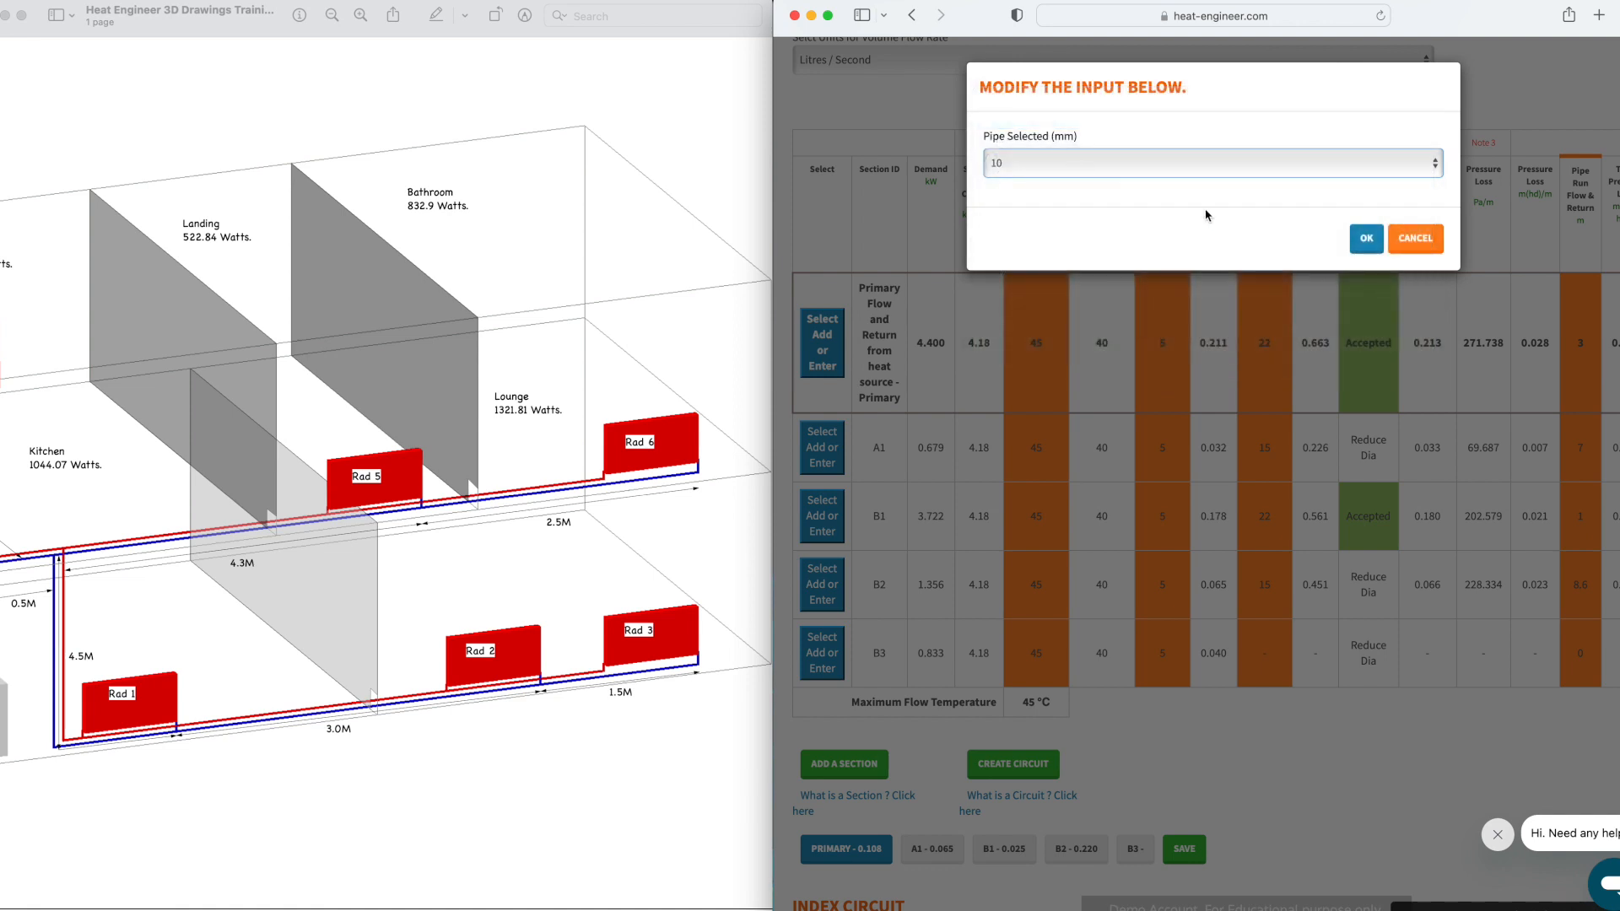
pyautogui.click(1368, 240)
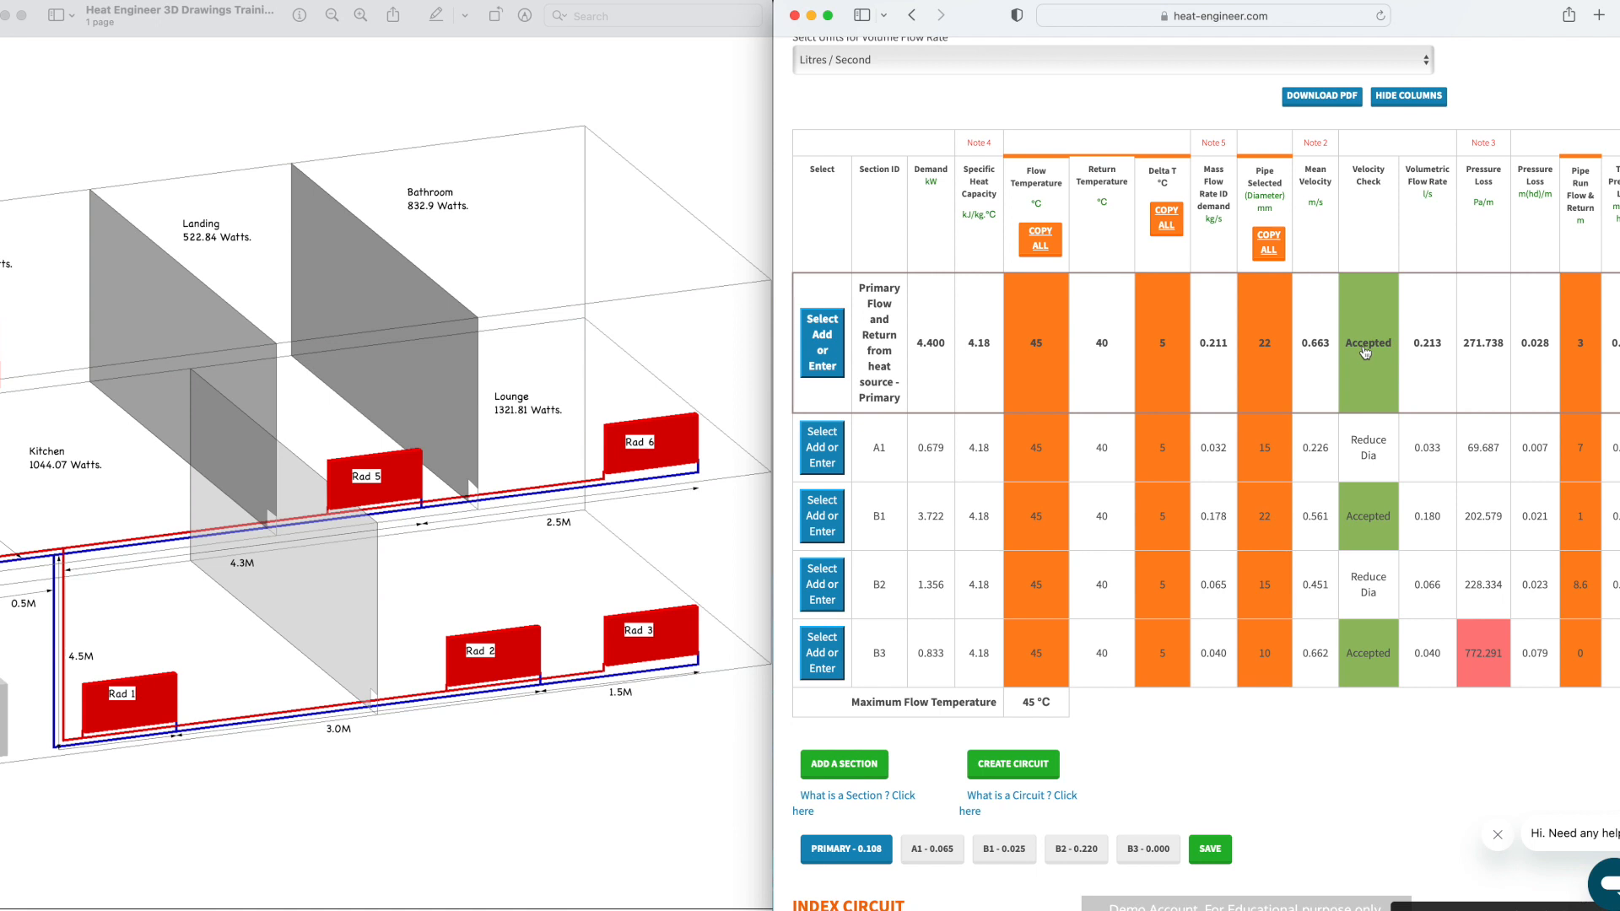
# Step: Examine section B3's velocity check, pressure loss and water volume against the other sections in the table
pyautogui.hscroll(3, 1516, 431)
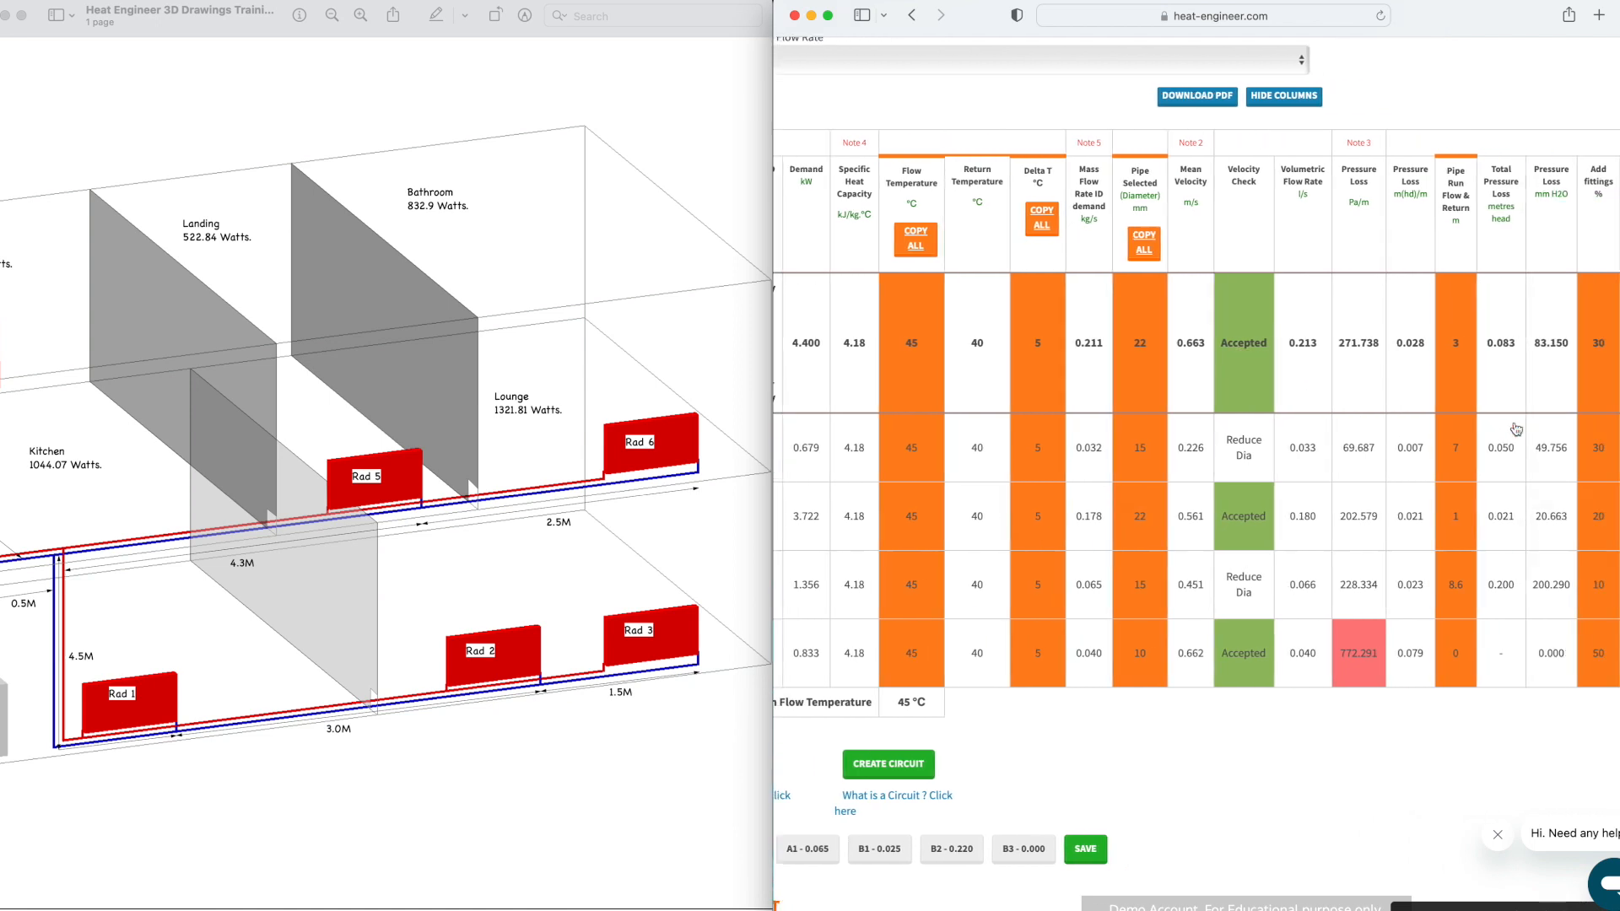
pyautogui.hscroll(4, 1516, 430)
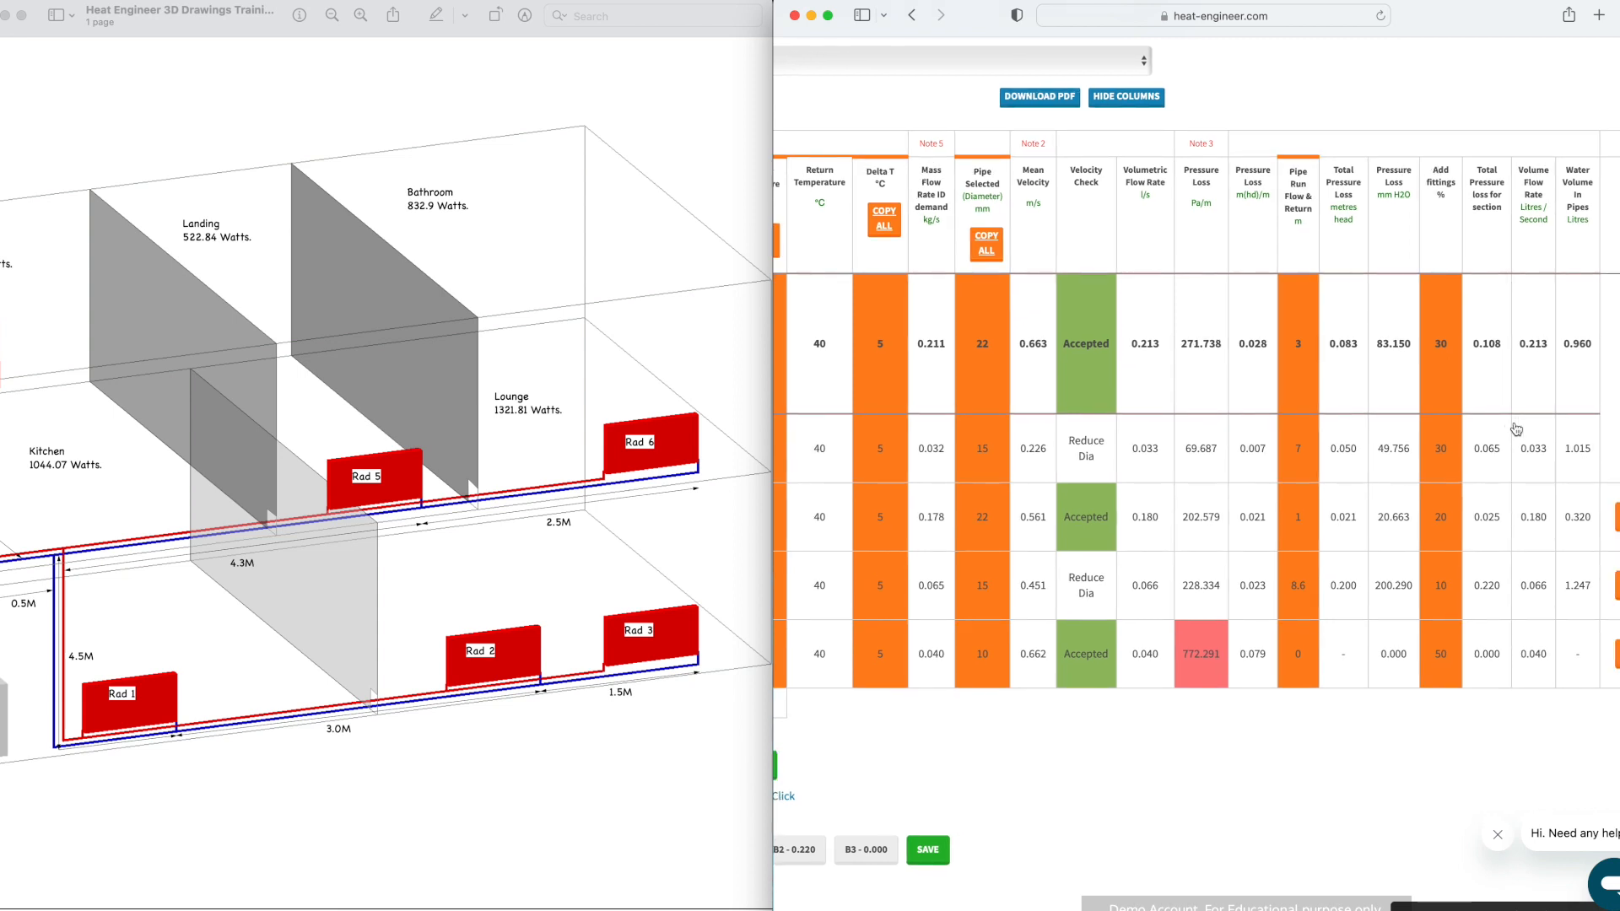
pyautogui.hscroll(-3, 1516, 430)
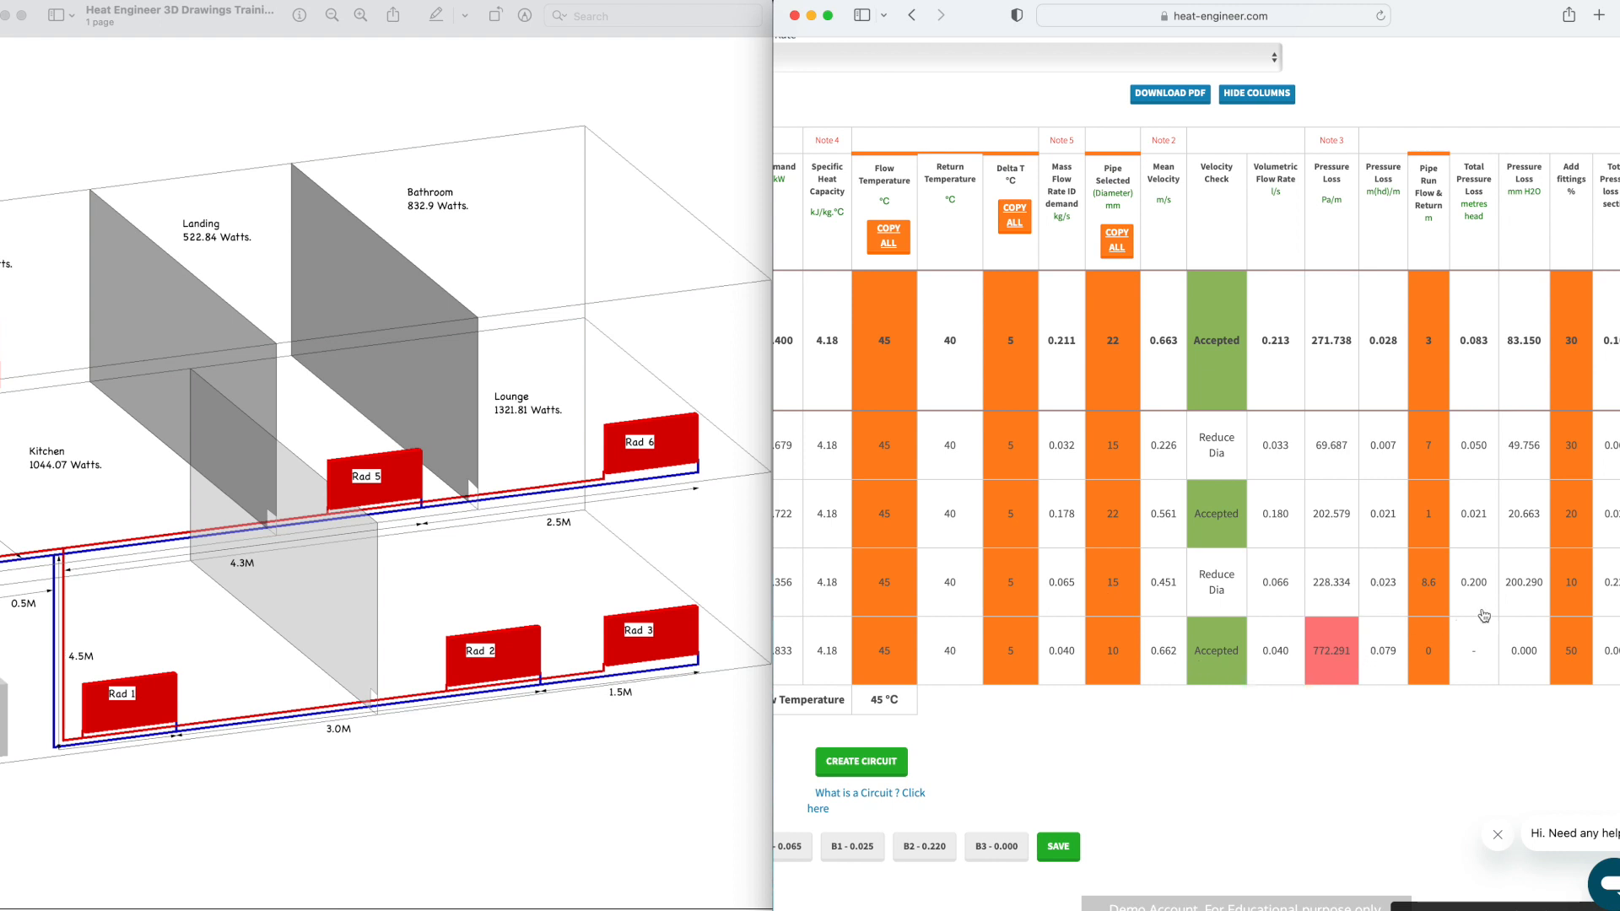
pyautogui.hscroll(3, 1511, 628)
pyautogui.hscroll(1, 1510, 627)
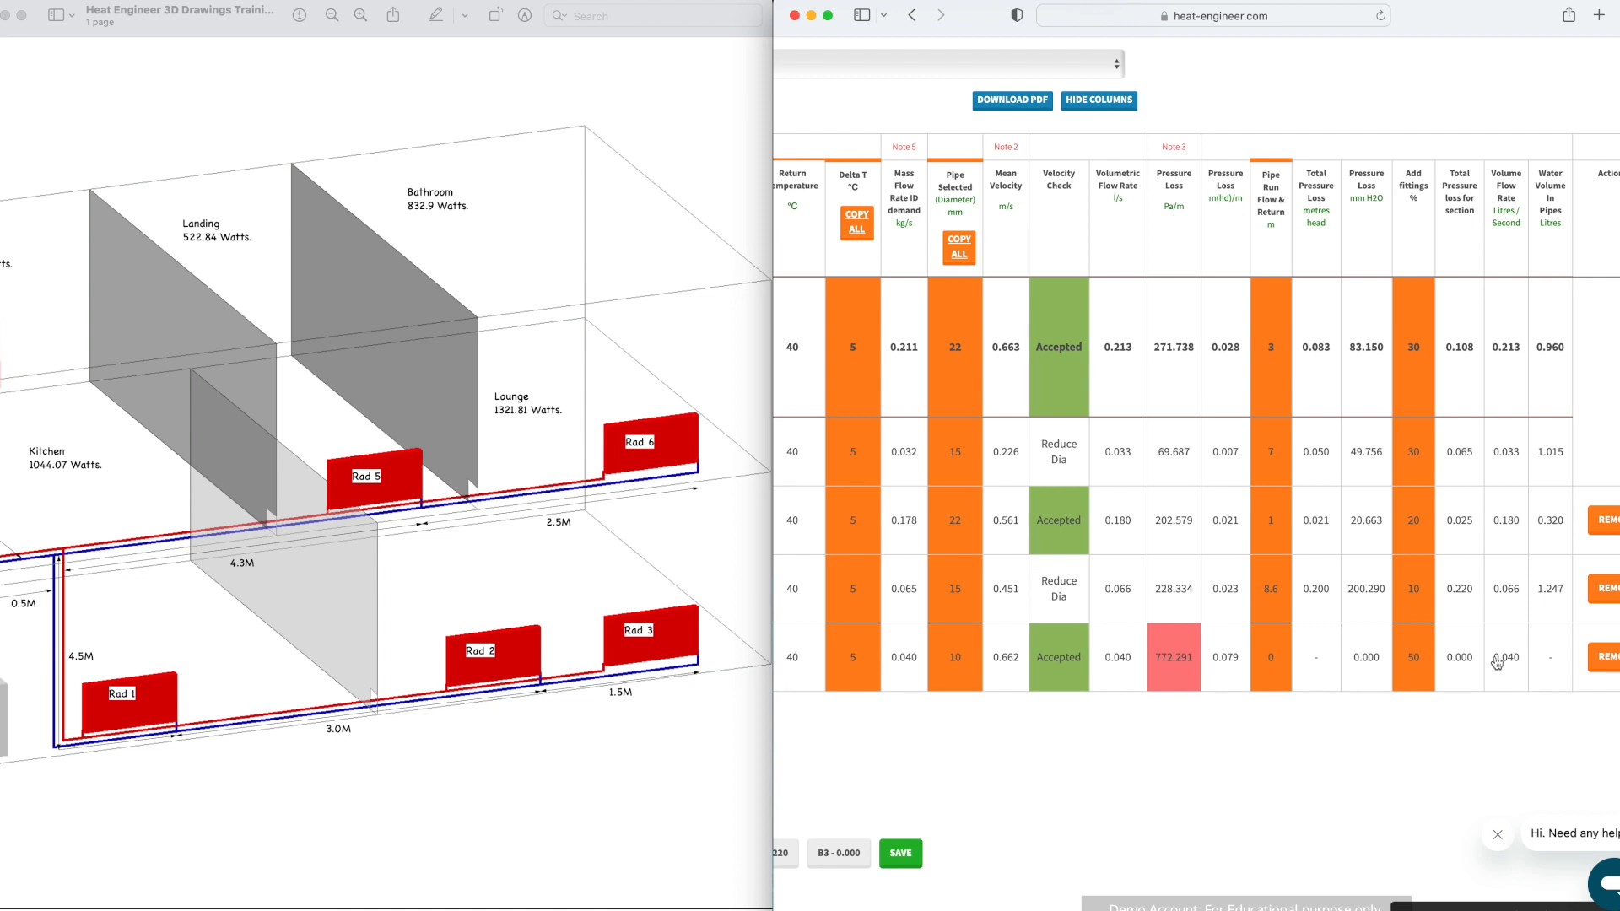
pyautogui.hscroll(-1, 1227, 514)
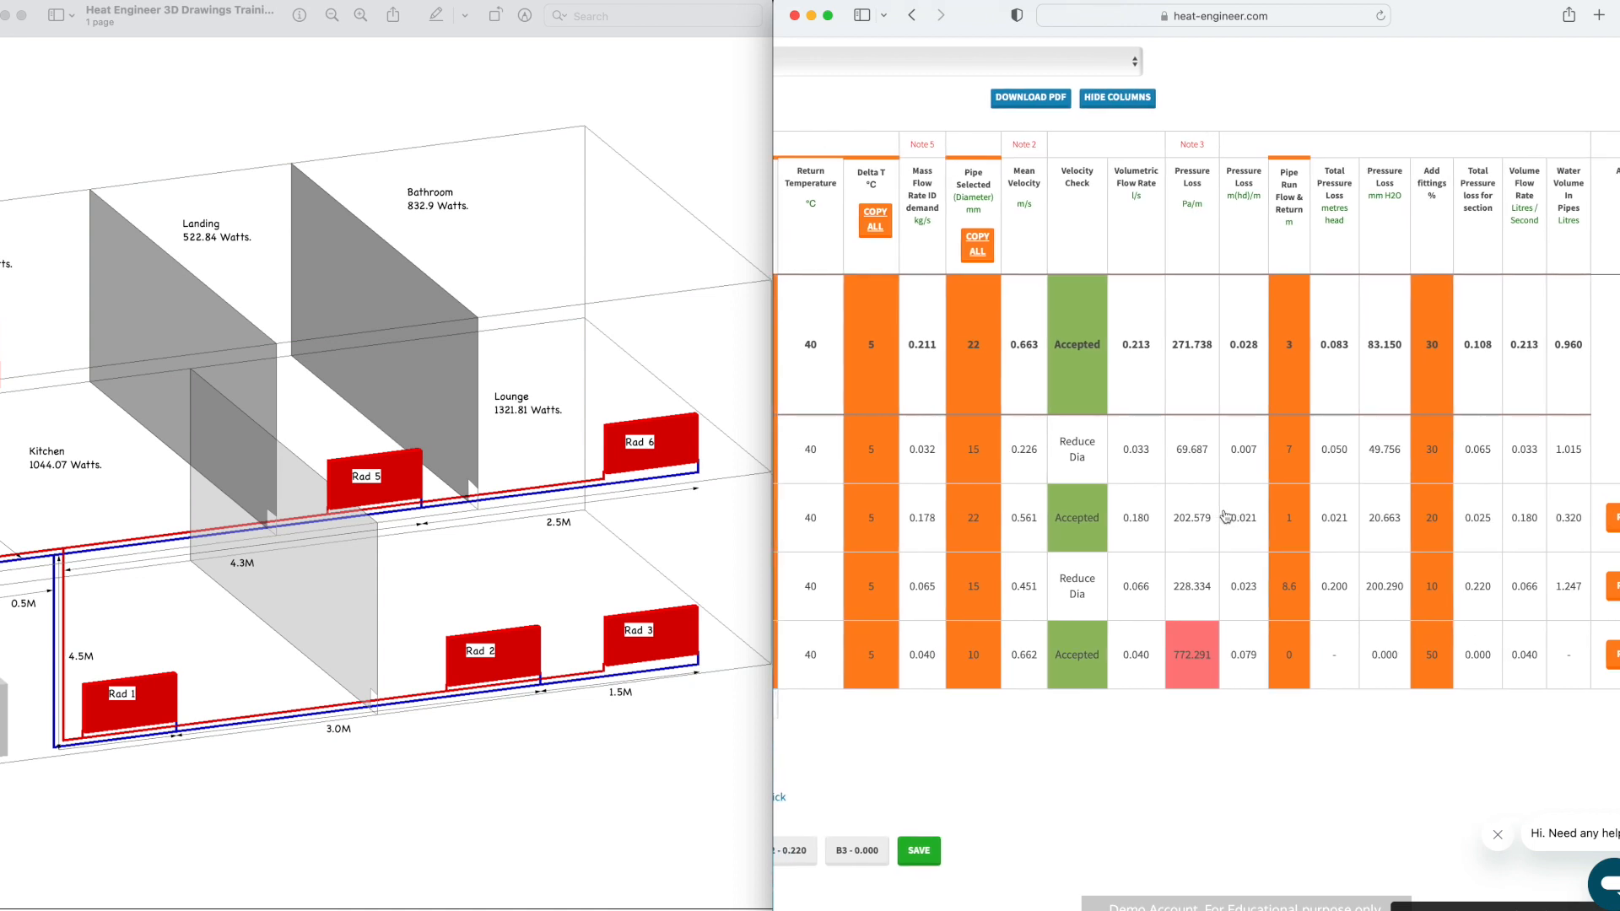
pyautogui.hscroll(-5, 1226, 517)
pyautogui.scroll(-1, 1226, 516)
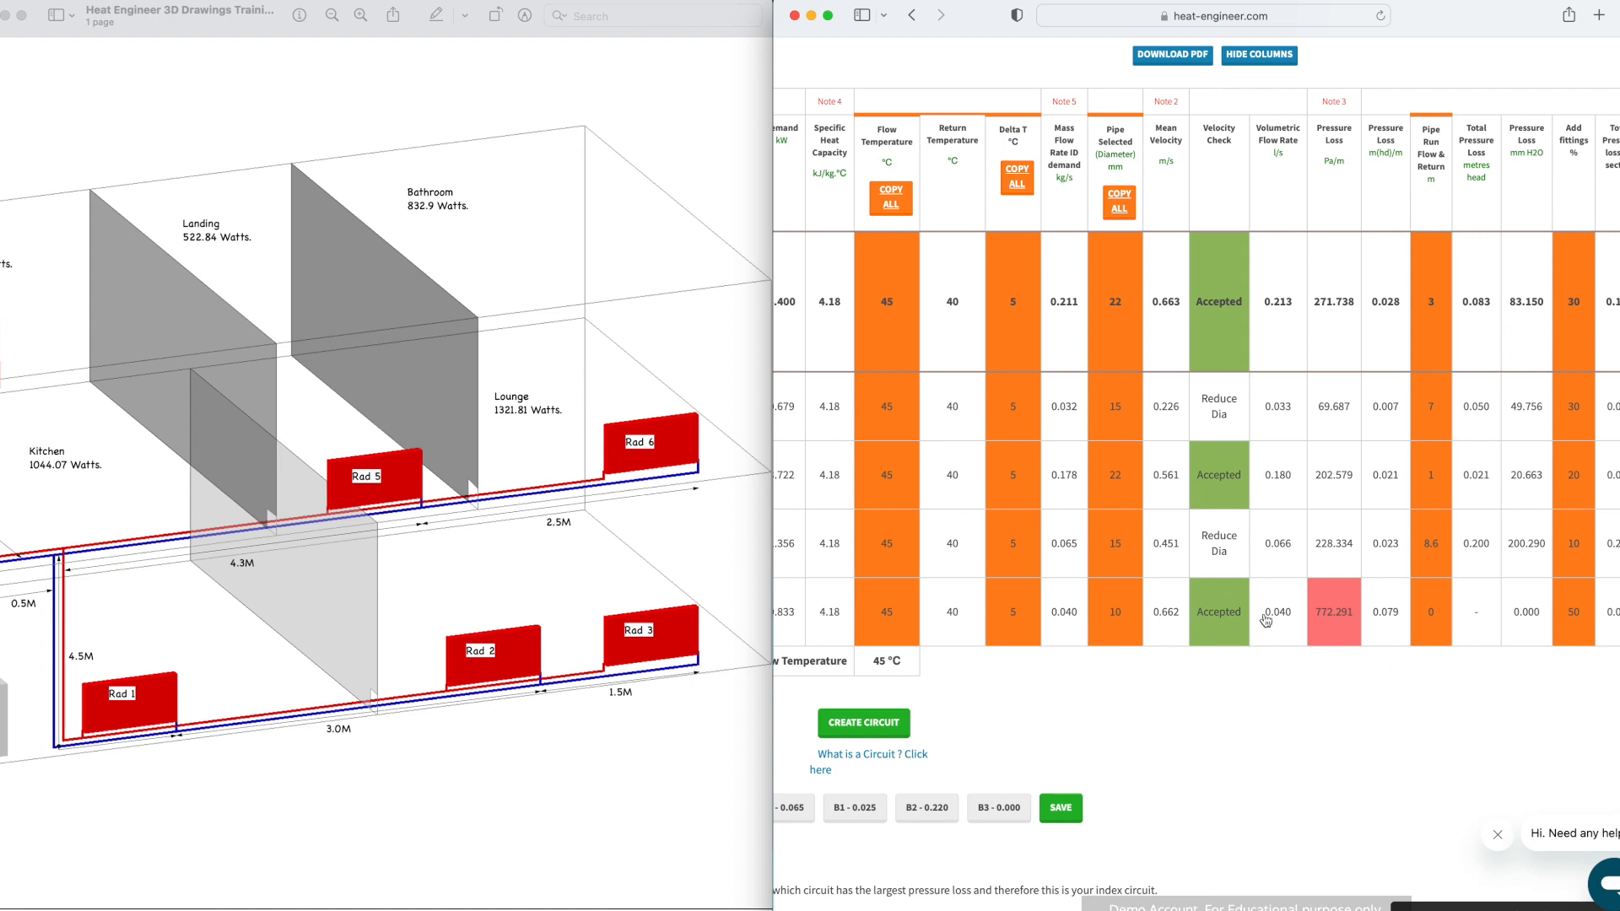
# Step: Set section B3's pipe diameter to 15 mm
pyautogui.click(1122, 620)
pyautogui.click(1067, 166)
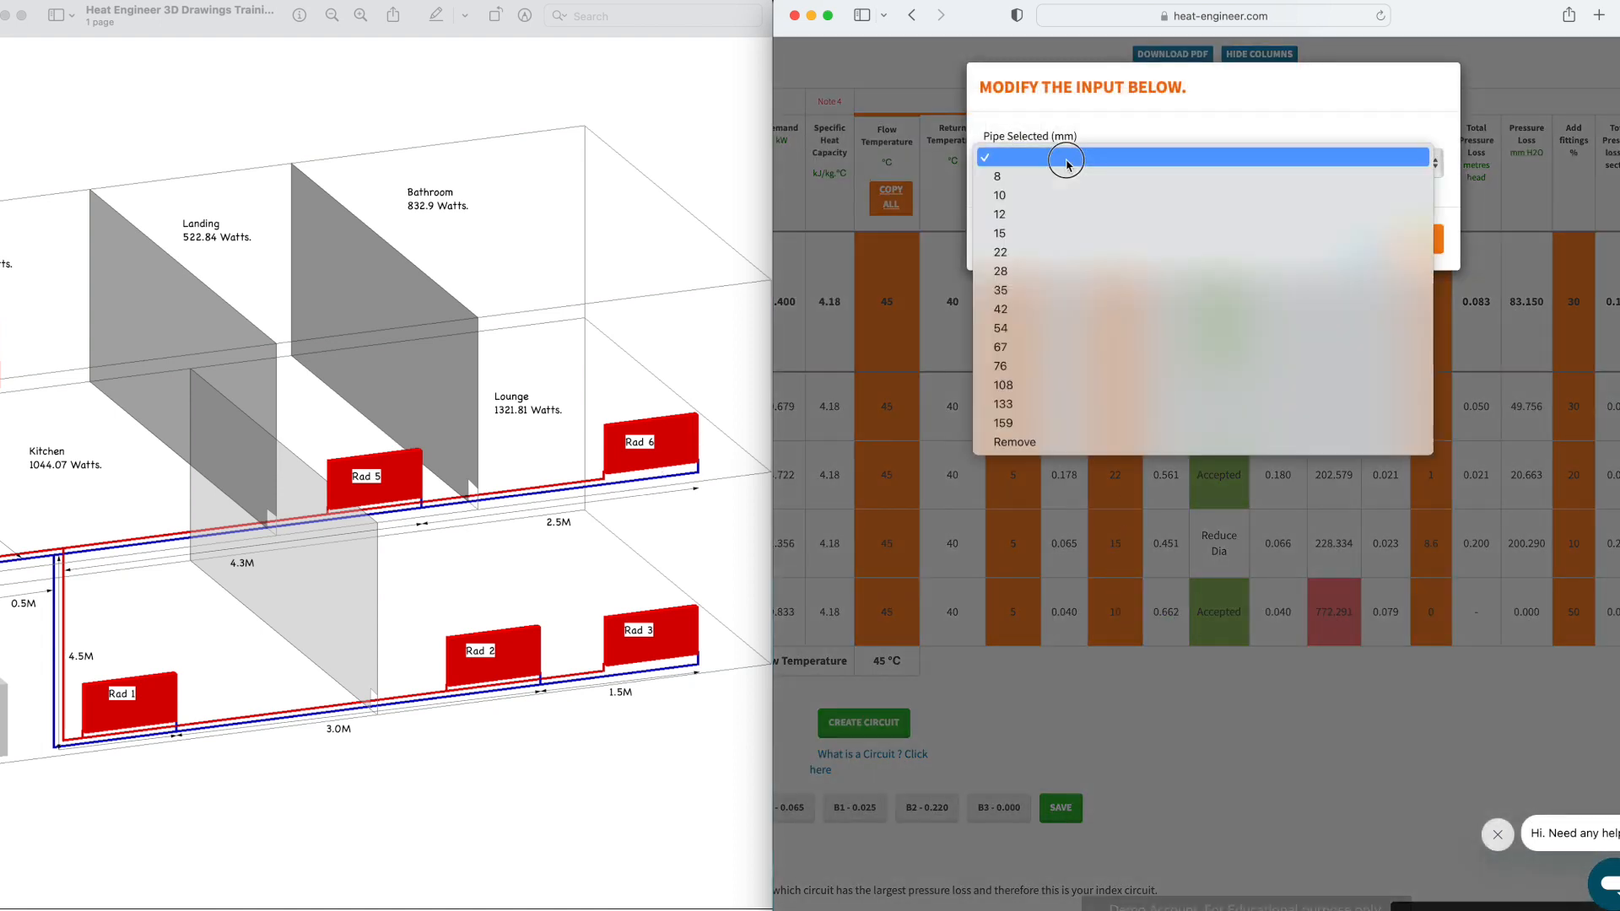
pyautogui.click(1043, 231)
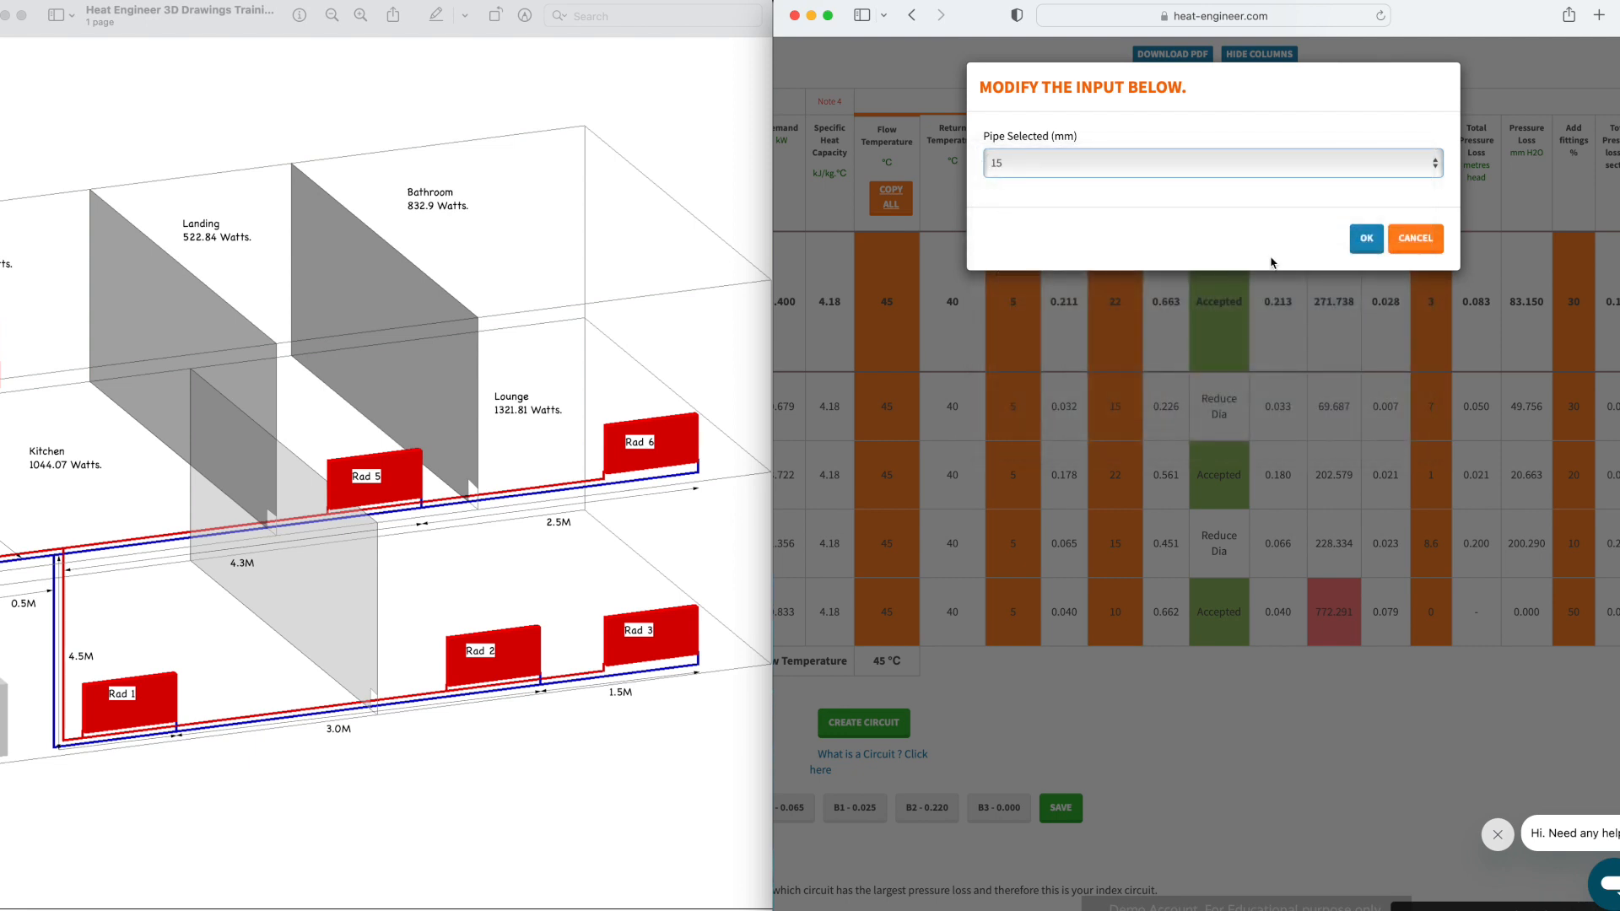
pyautogui.click(1361, 243)
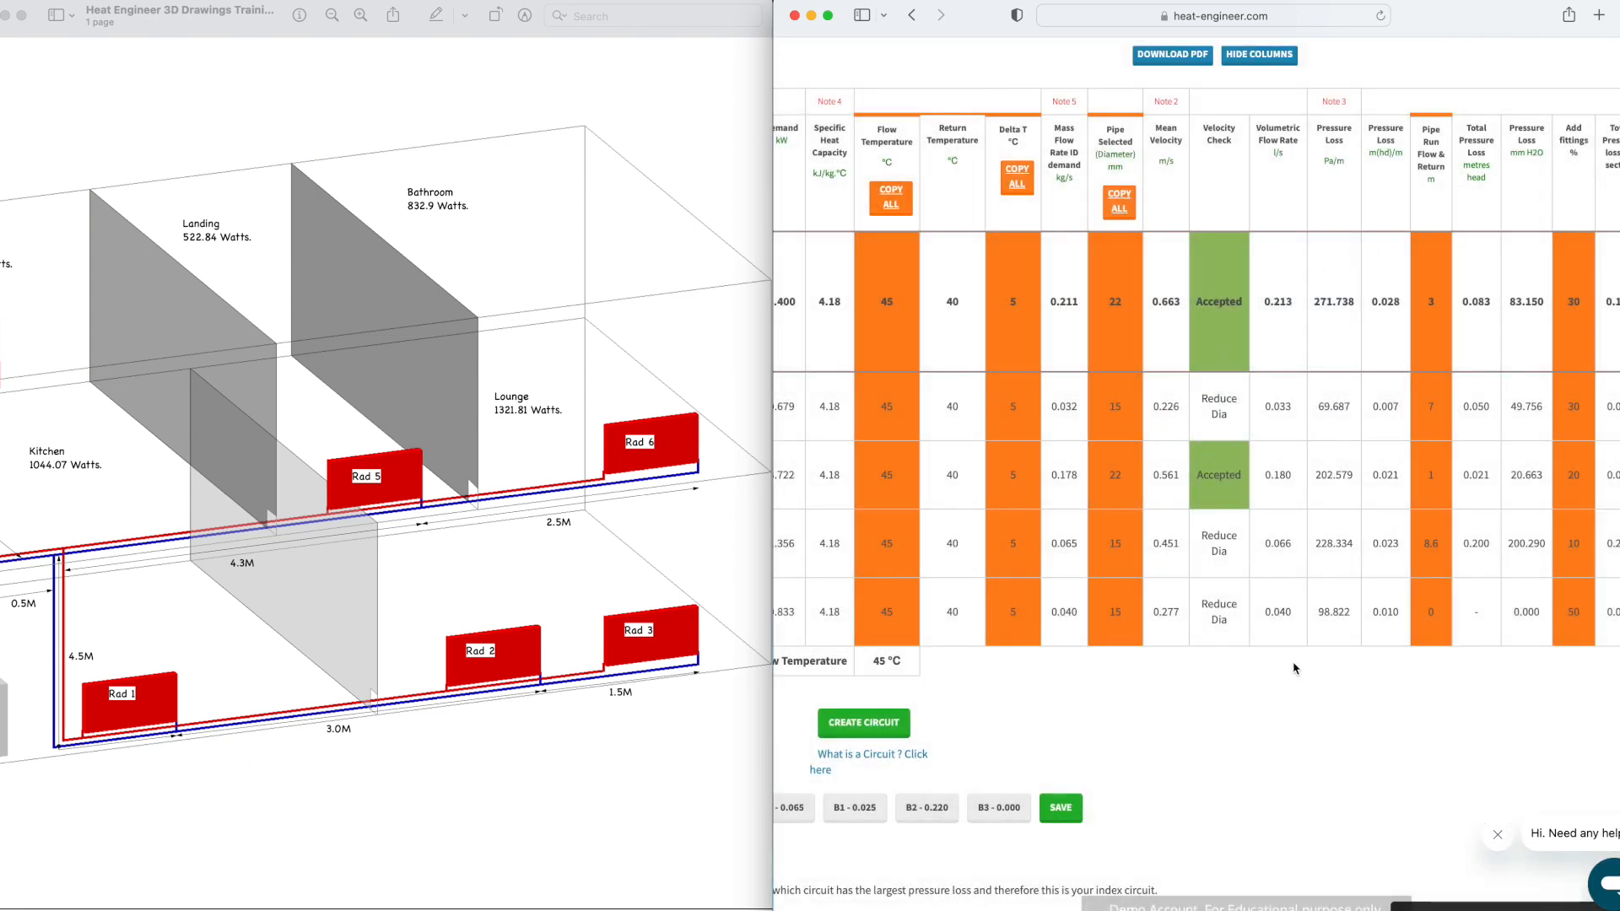
# Step: Set section B3's flow and return pipe run to 5 m and its fittings allowance to 10%
pyautogui.click(1430, 615)
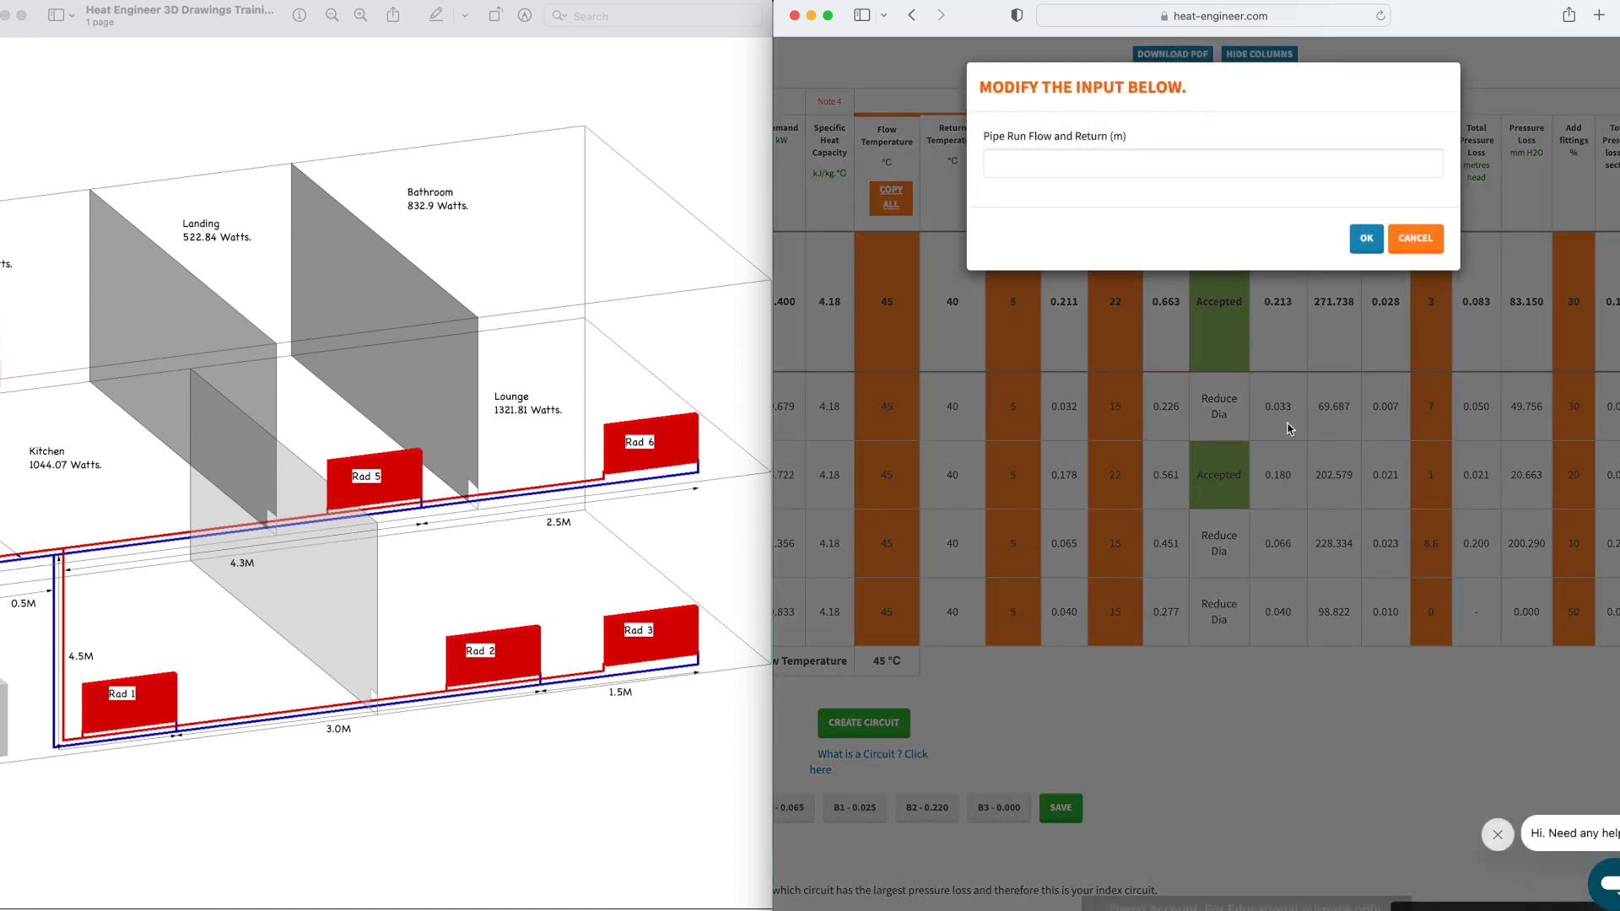
pyautogui.click(1153, 159)
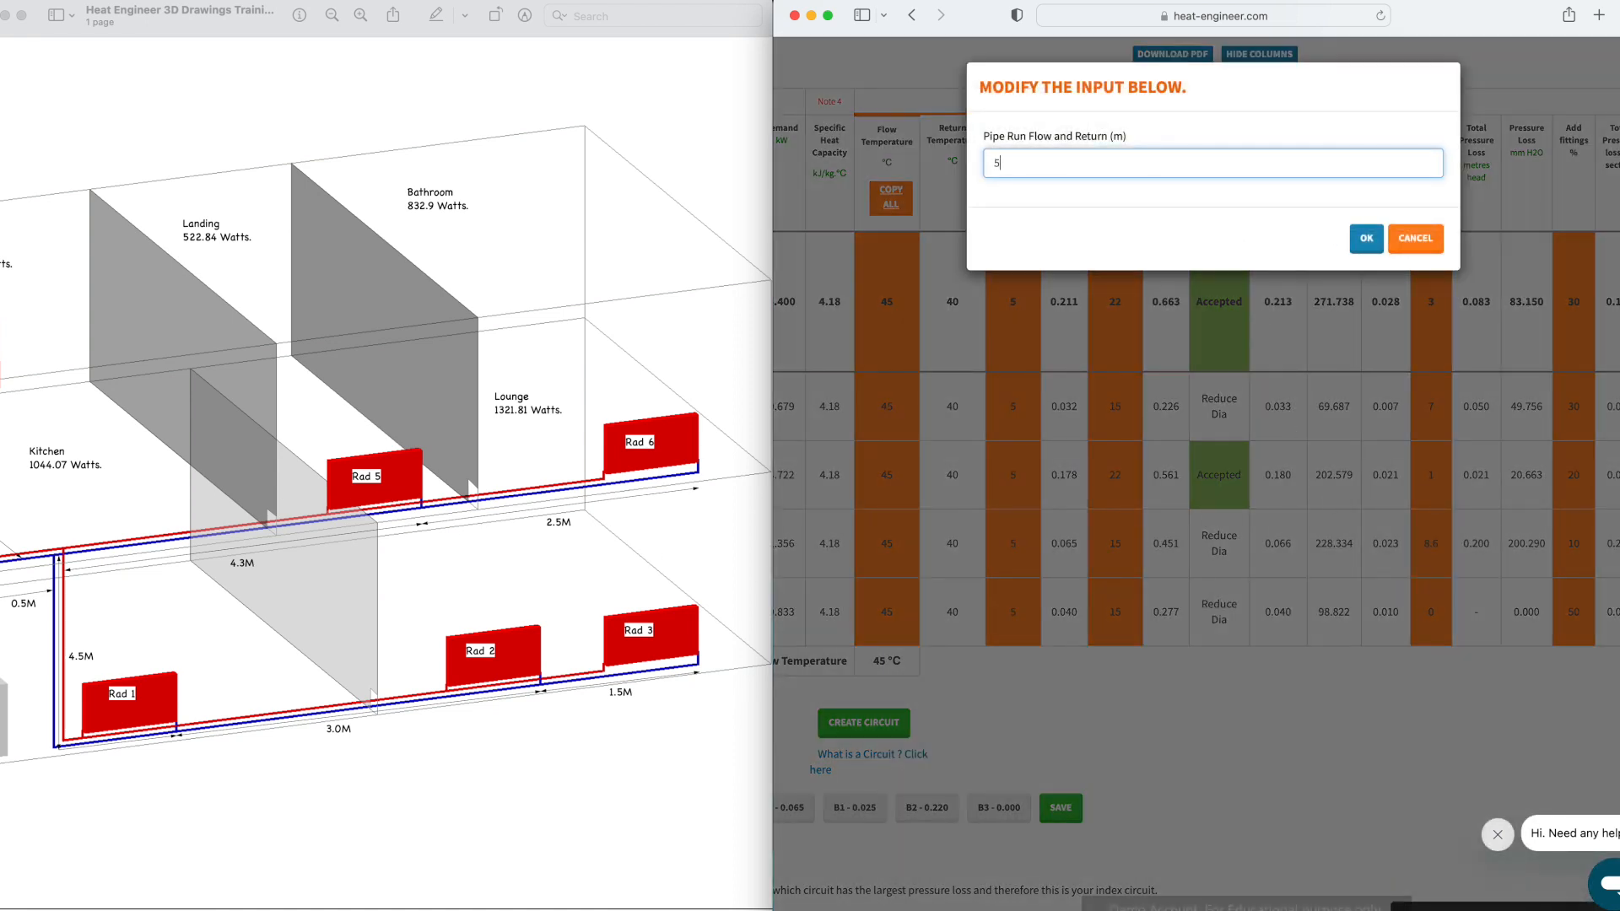
pyautogui.write('5')
pyautogui.click(1366, 239)
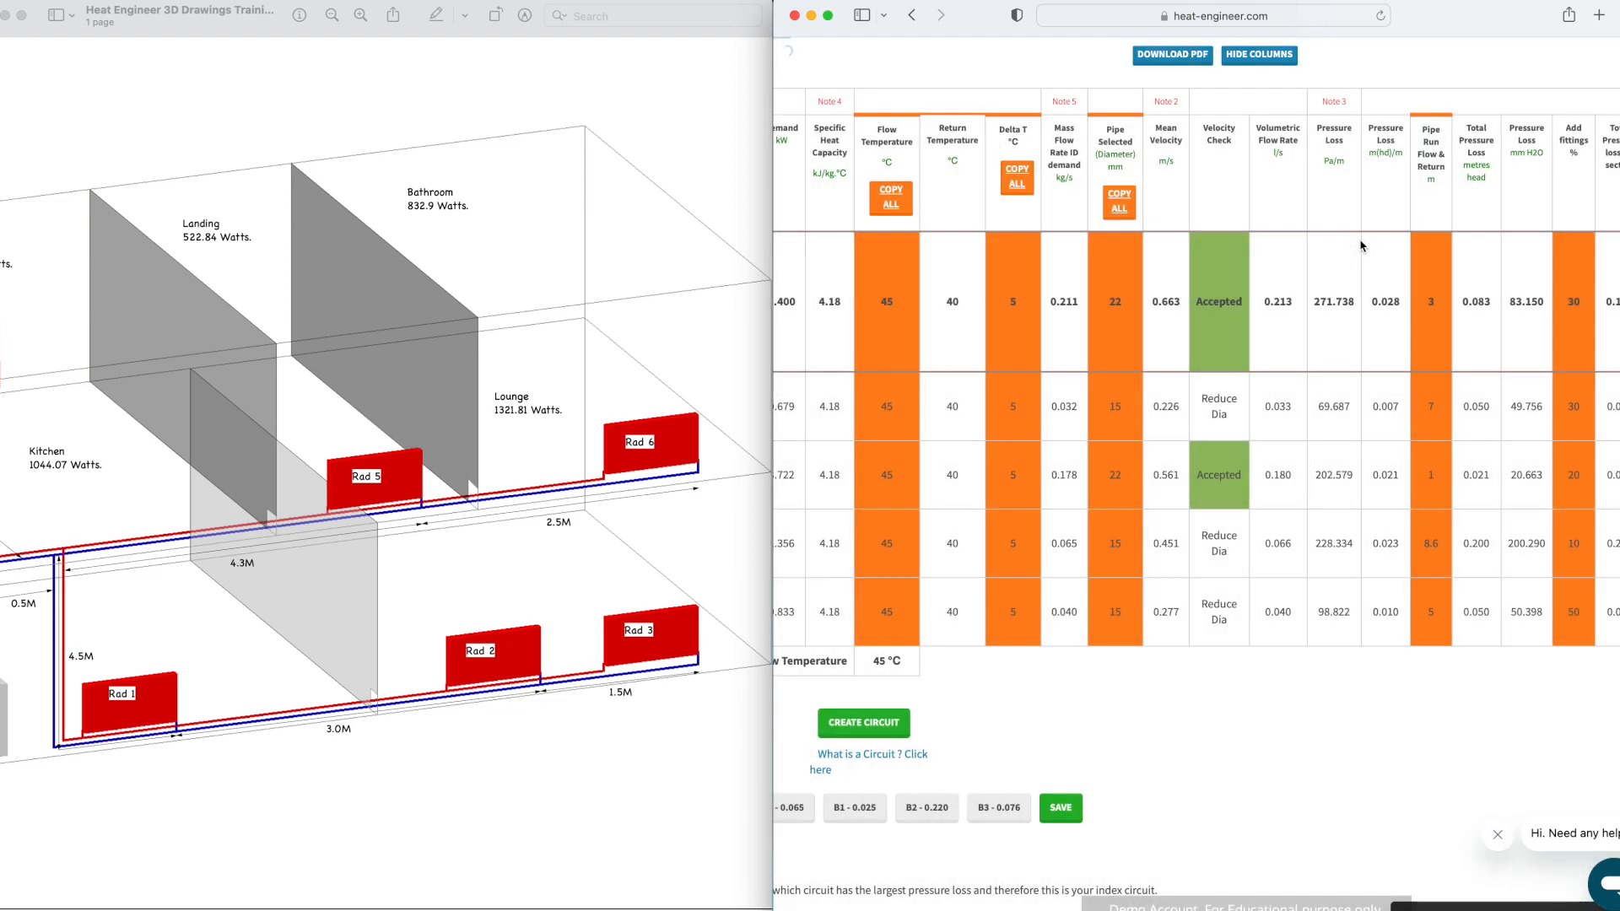
pyautogui.click(1574, 612)
pyautogui.moveTo(1018, 157); pyautogui.dragTo(985, 172)
pyautogui.write('10')
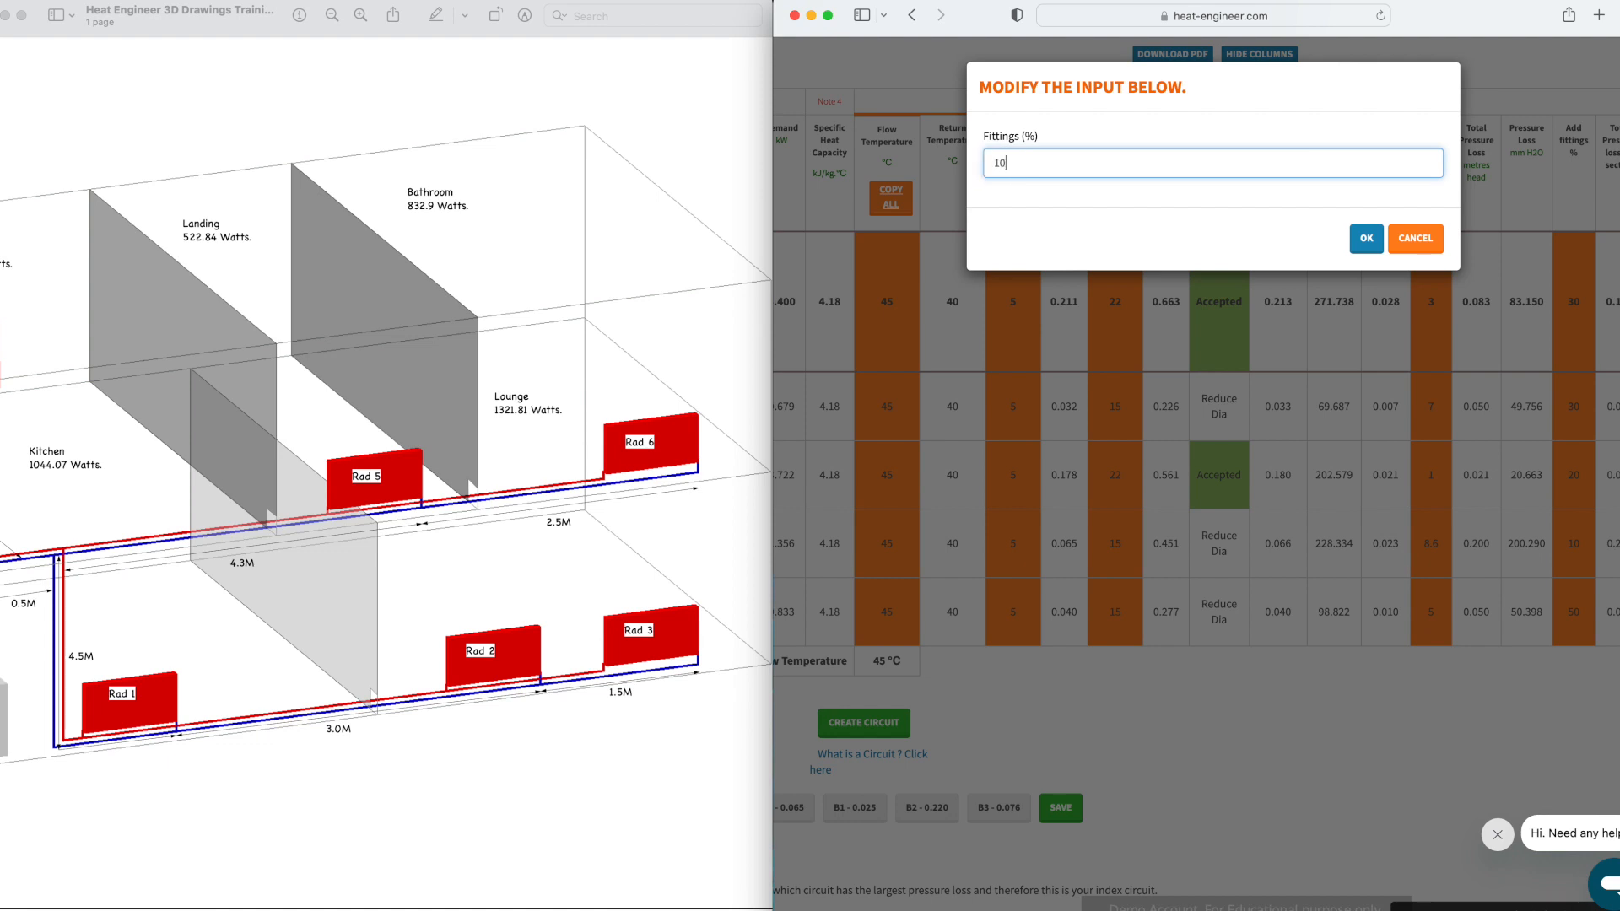
pyautogui.click(1364, 239)
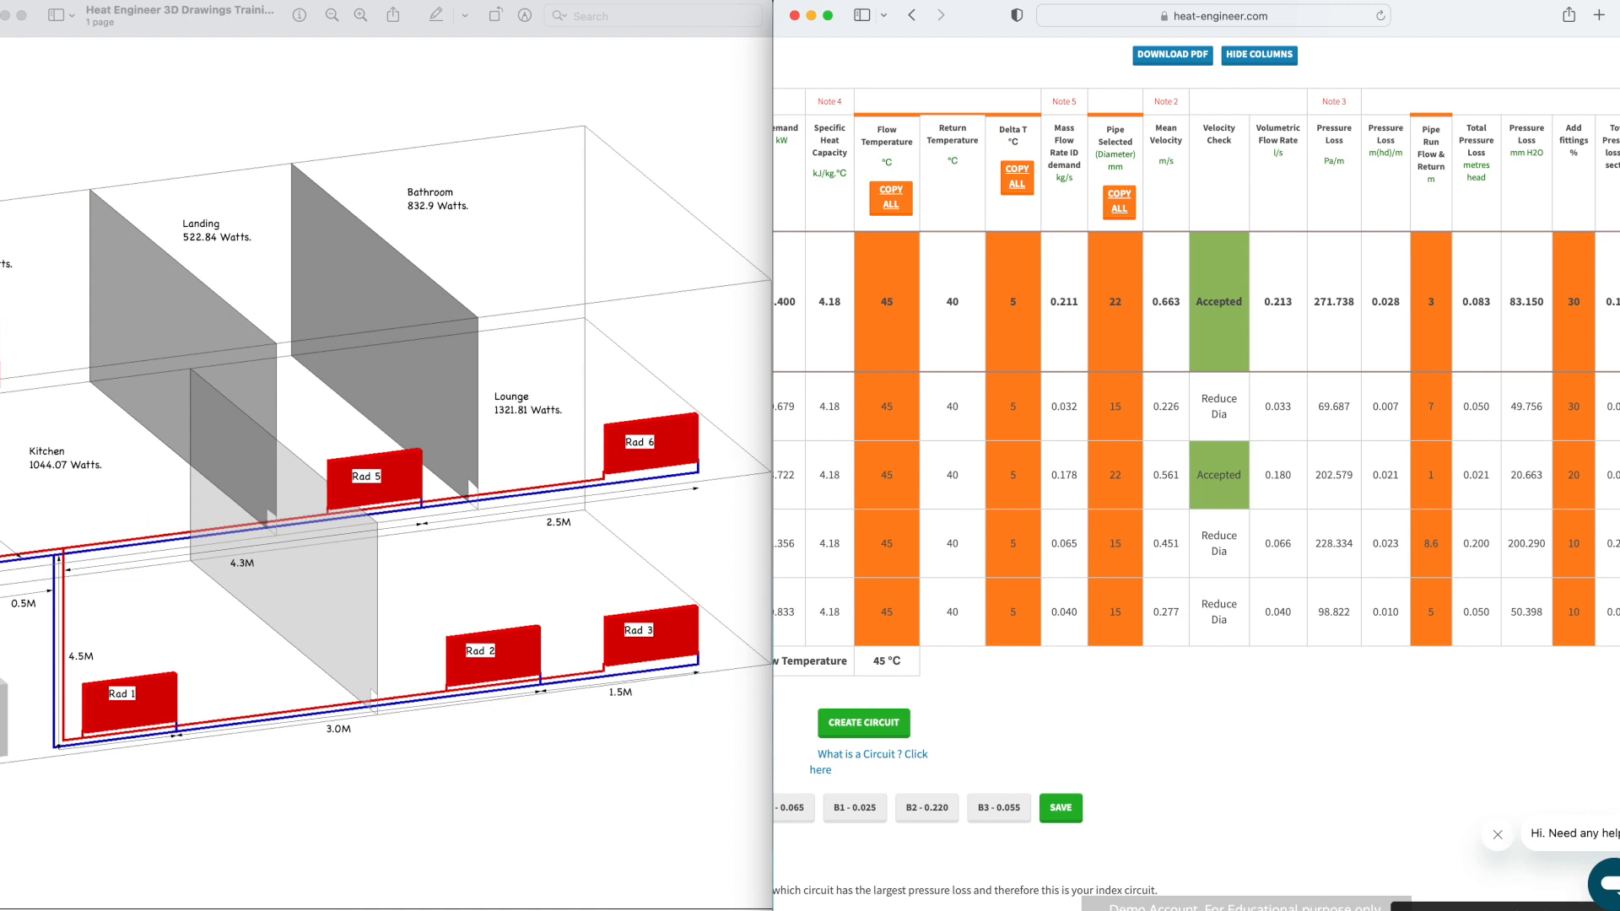
# Step: Save circuit B from the sections Primary, B1, B2 and B3
pyautogui.hscroll(-3, 866, 533)
pyautogui.press('super+shift+backslash')
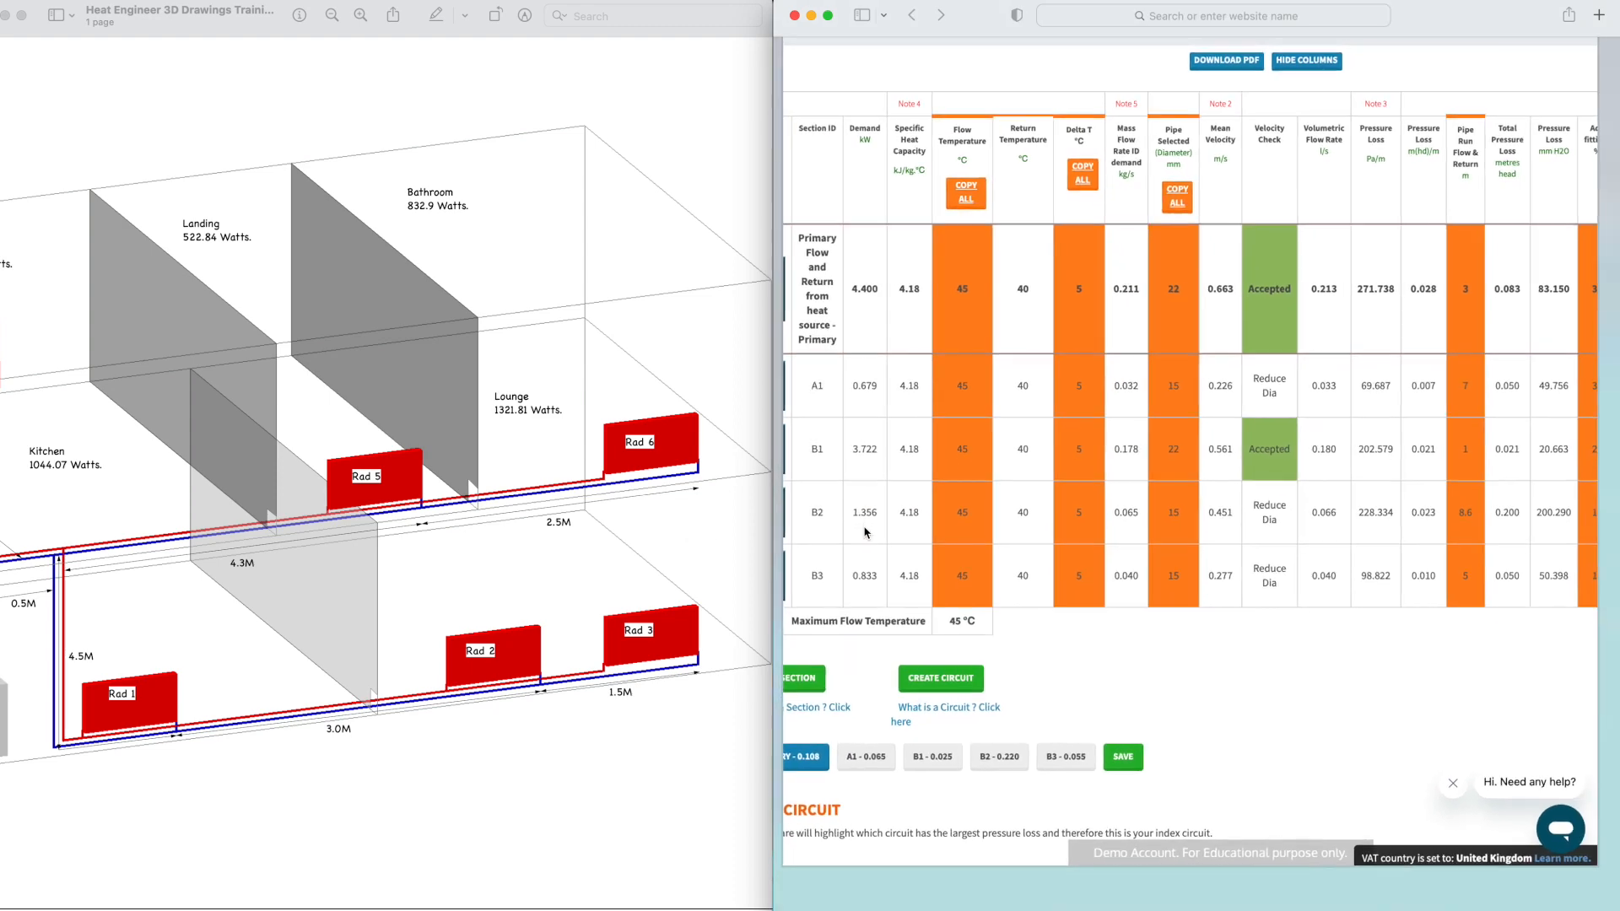
pyautogui.click(978, 368)
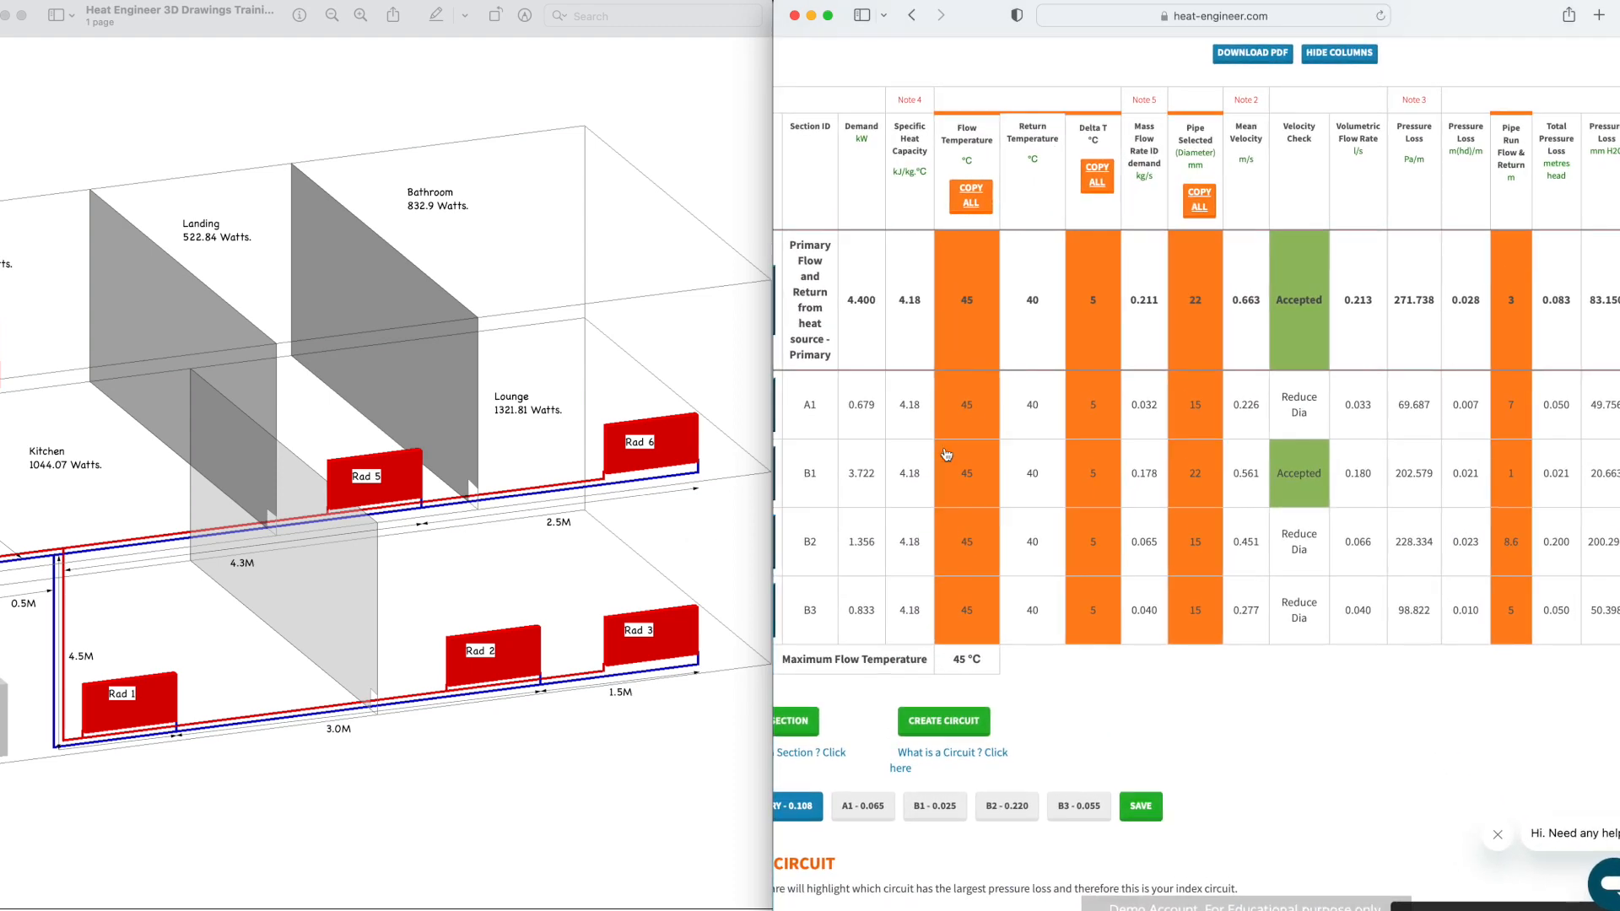
pyautogui.scroll(-2, 946, 456)
pyautogui.scroll(-5, 946, 456)
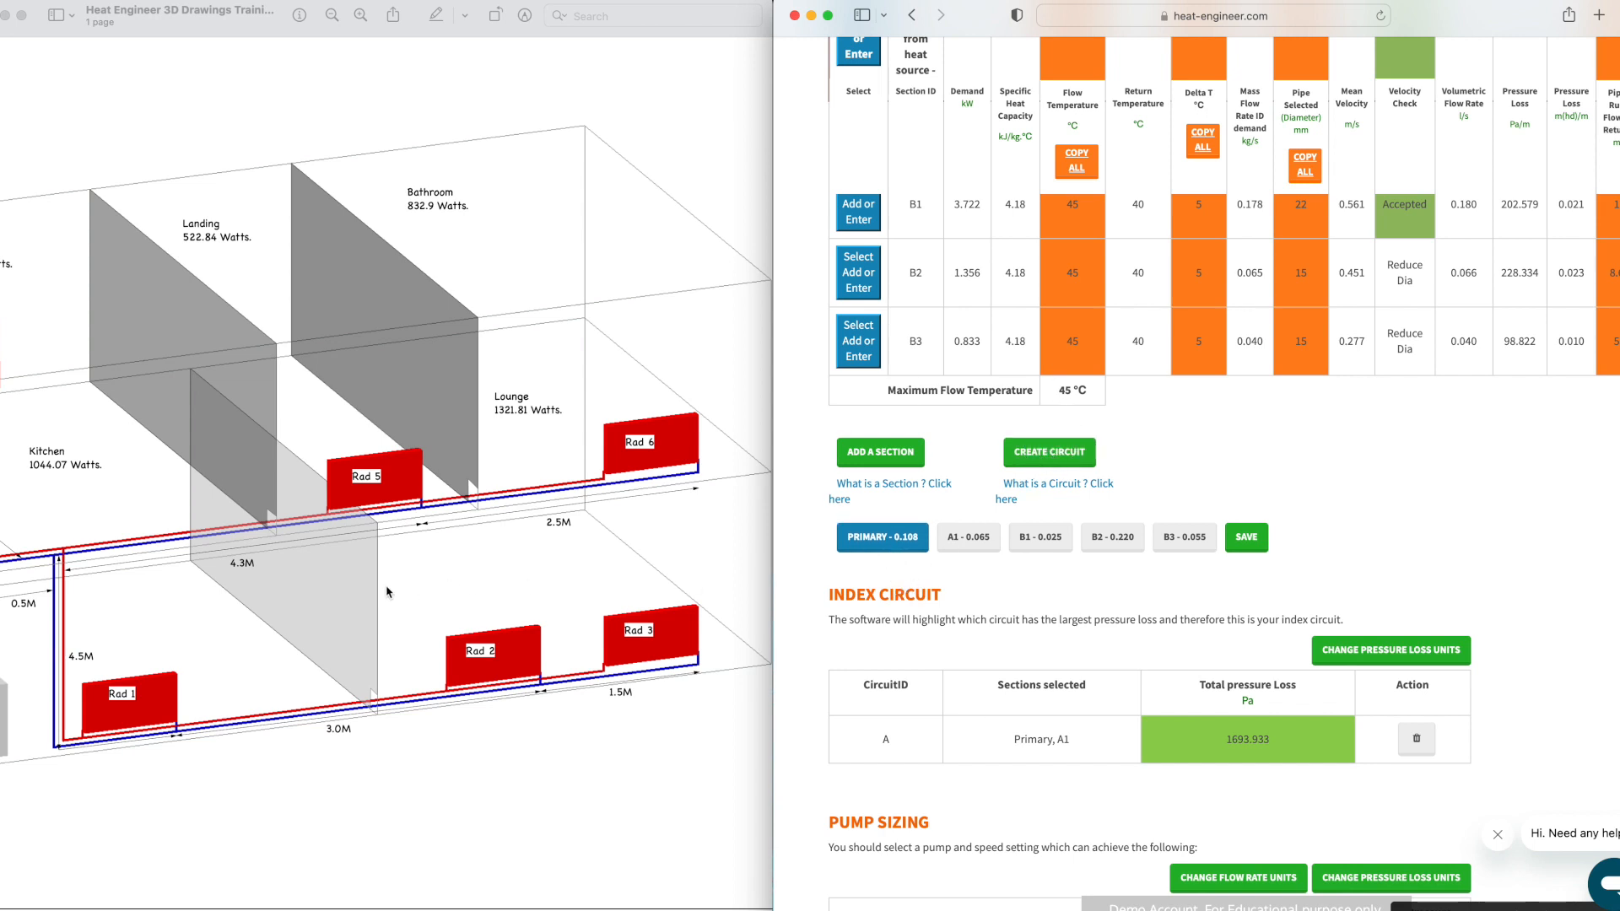
pyautogui.hscroll(-5, 387, 592)
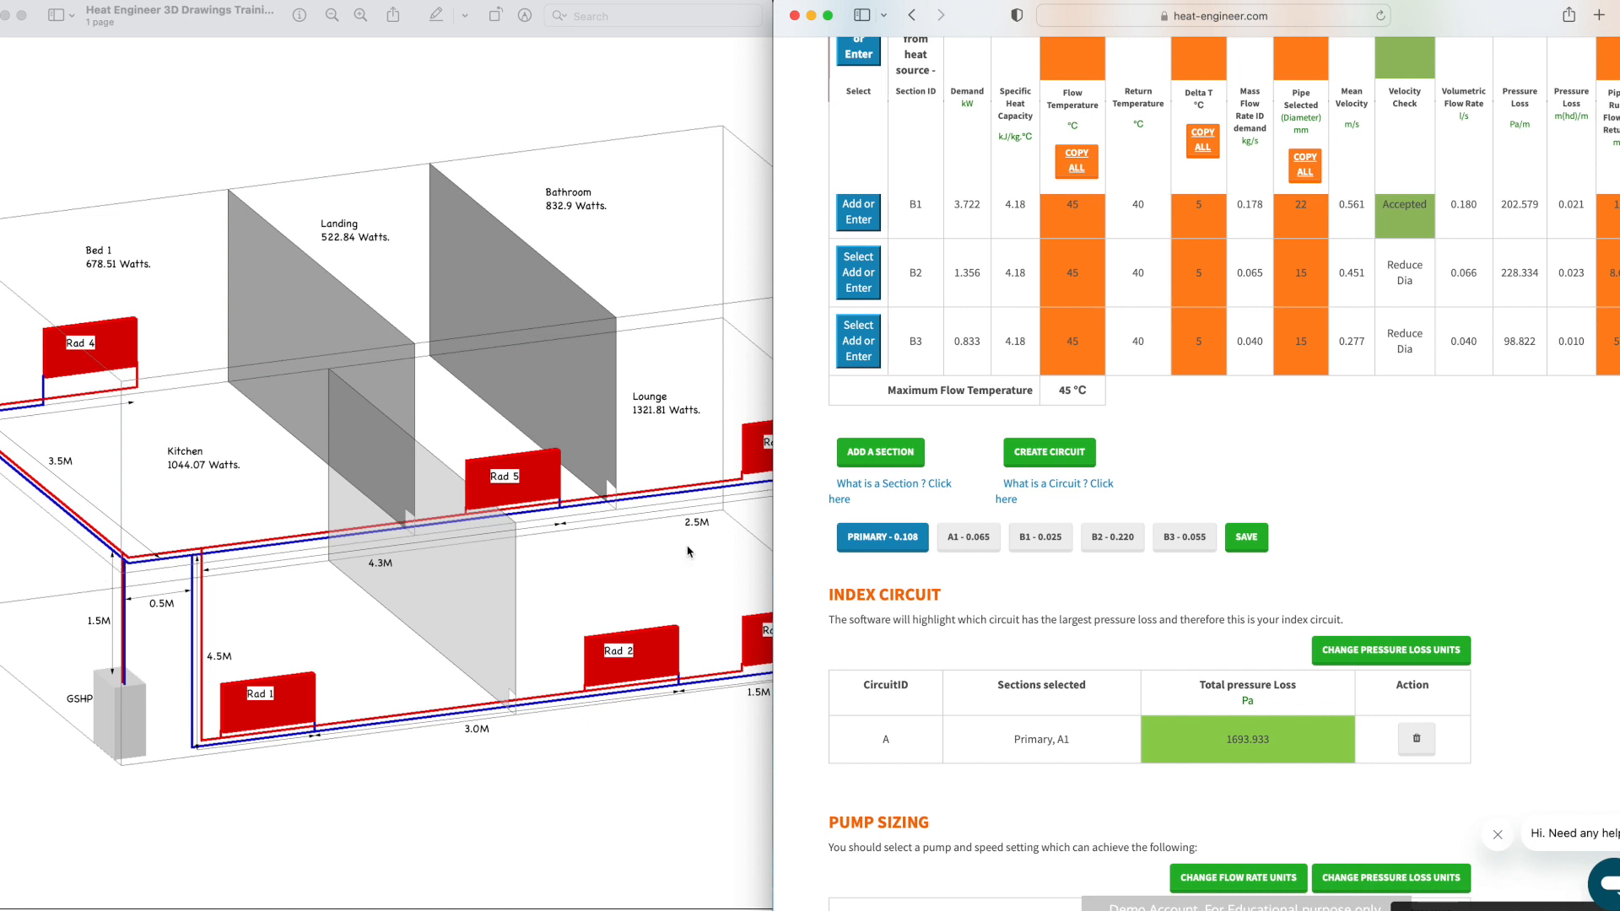
pyautogui.click(1039, 539)
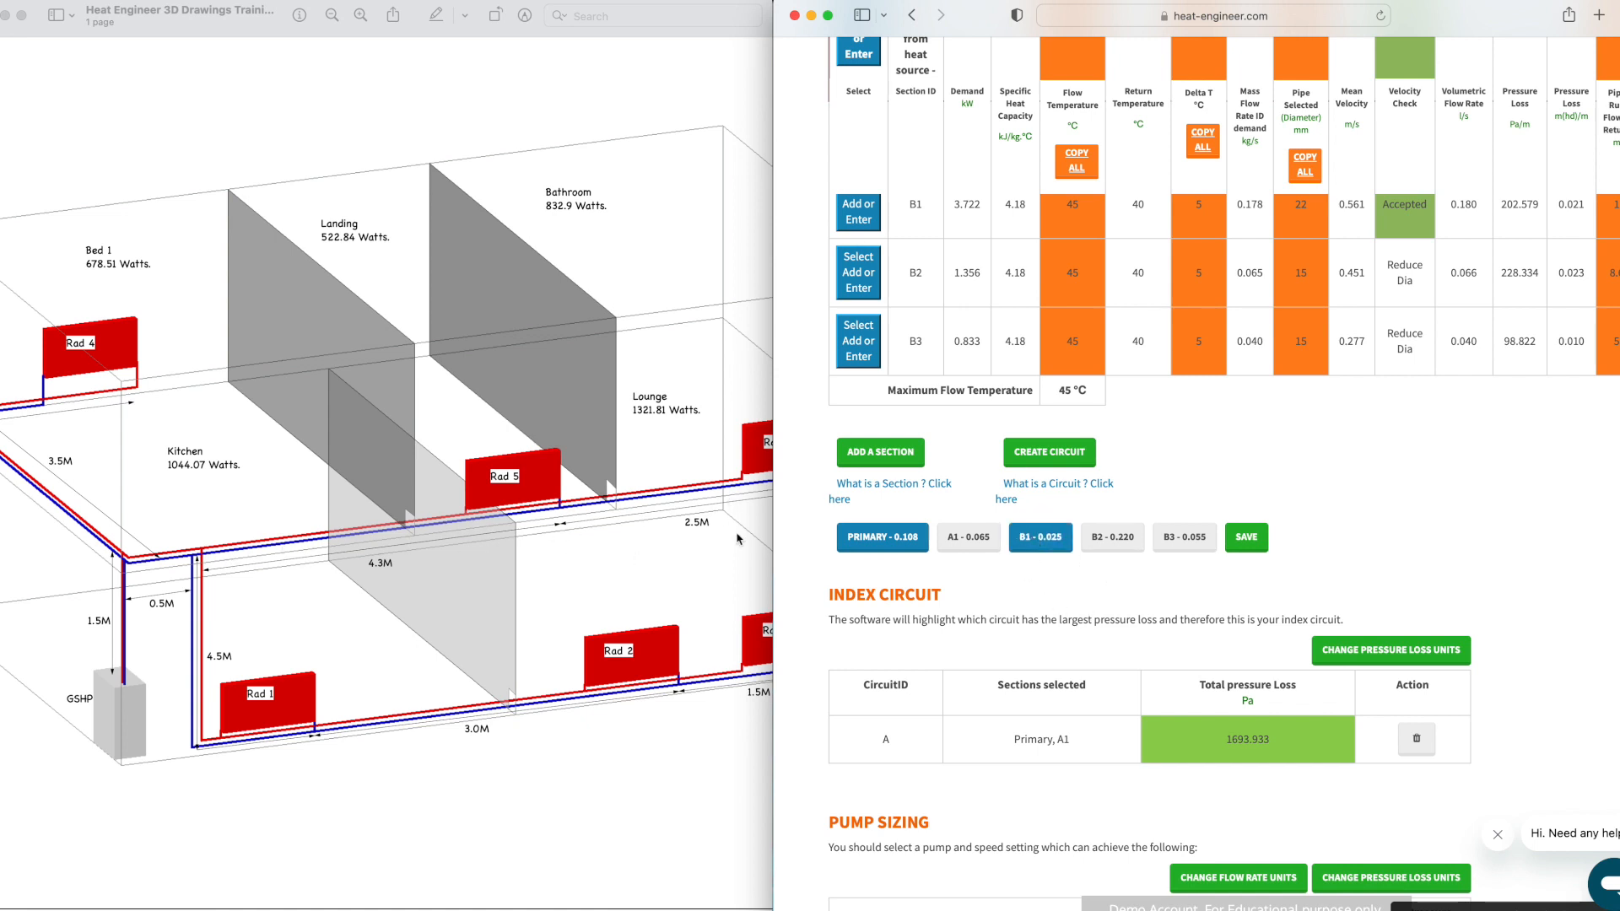
pyautogui.click(1114, 539)
pyautogui.click(1187, 540)
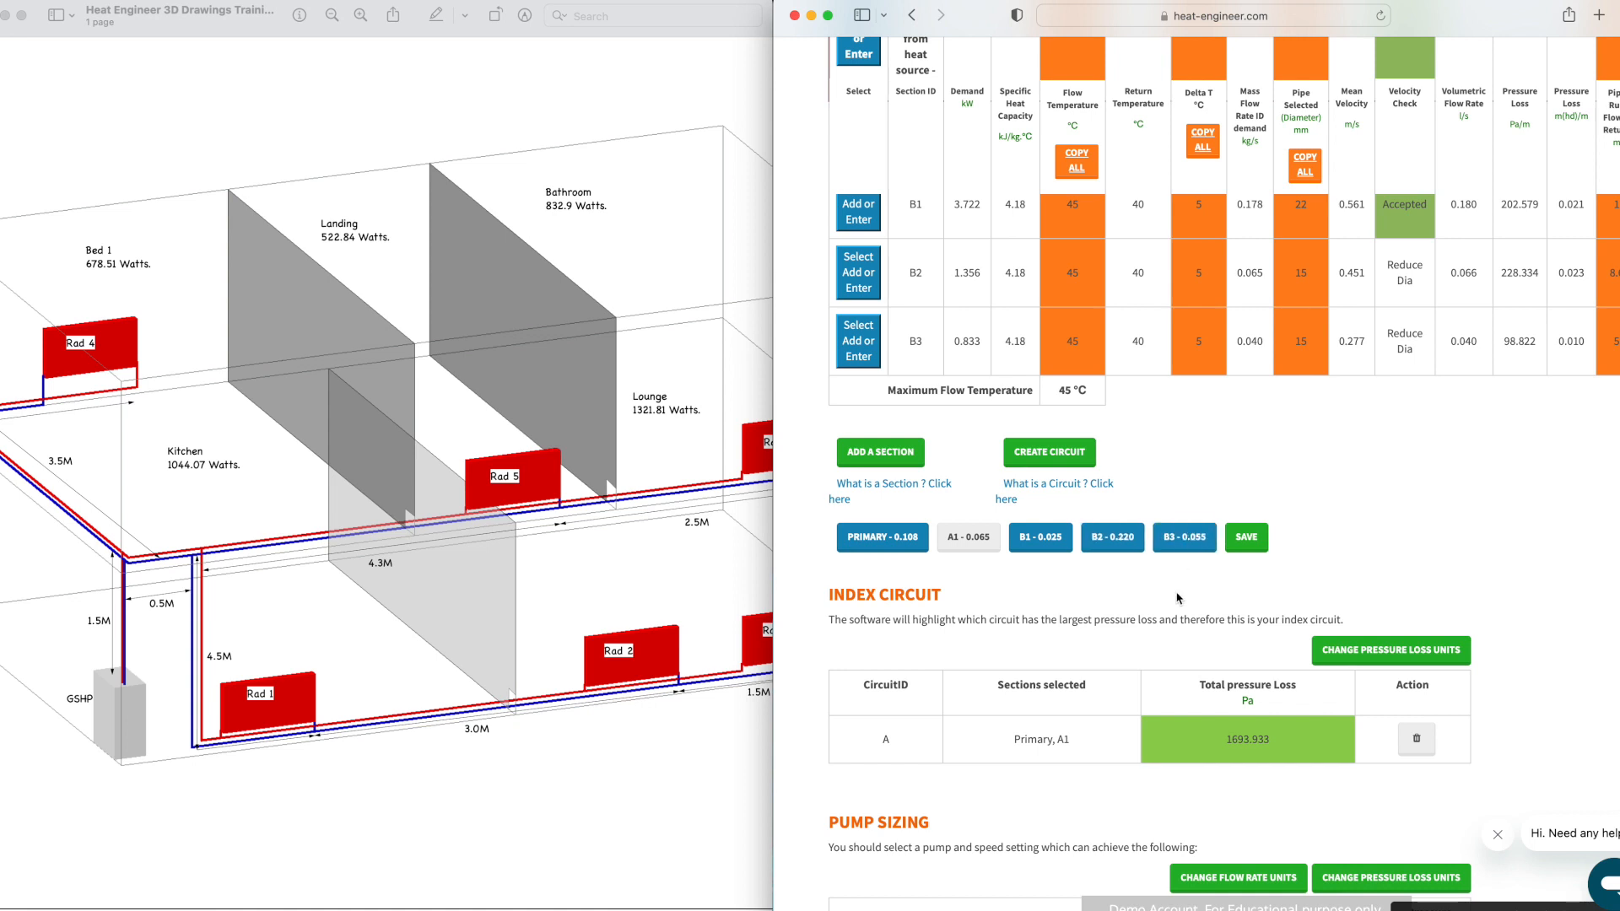
pyautogui.click(1248, 540)
pyautogui.scroll(-1, 1350, 624)
pyautogui.click(1368, 633)
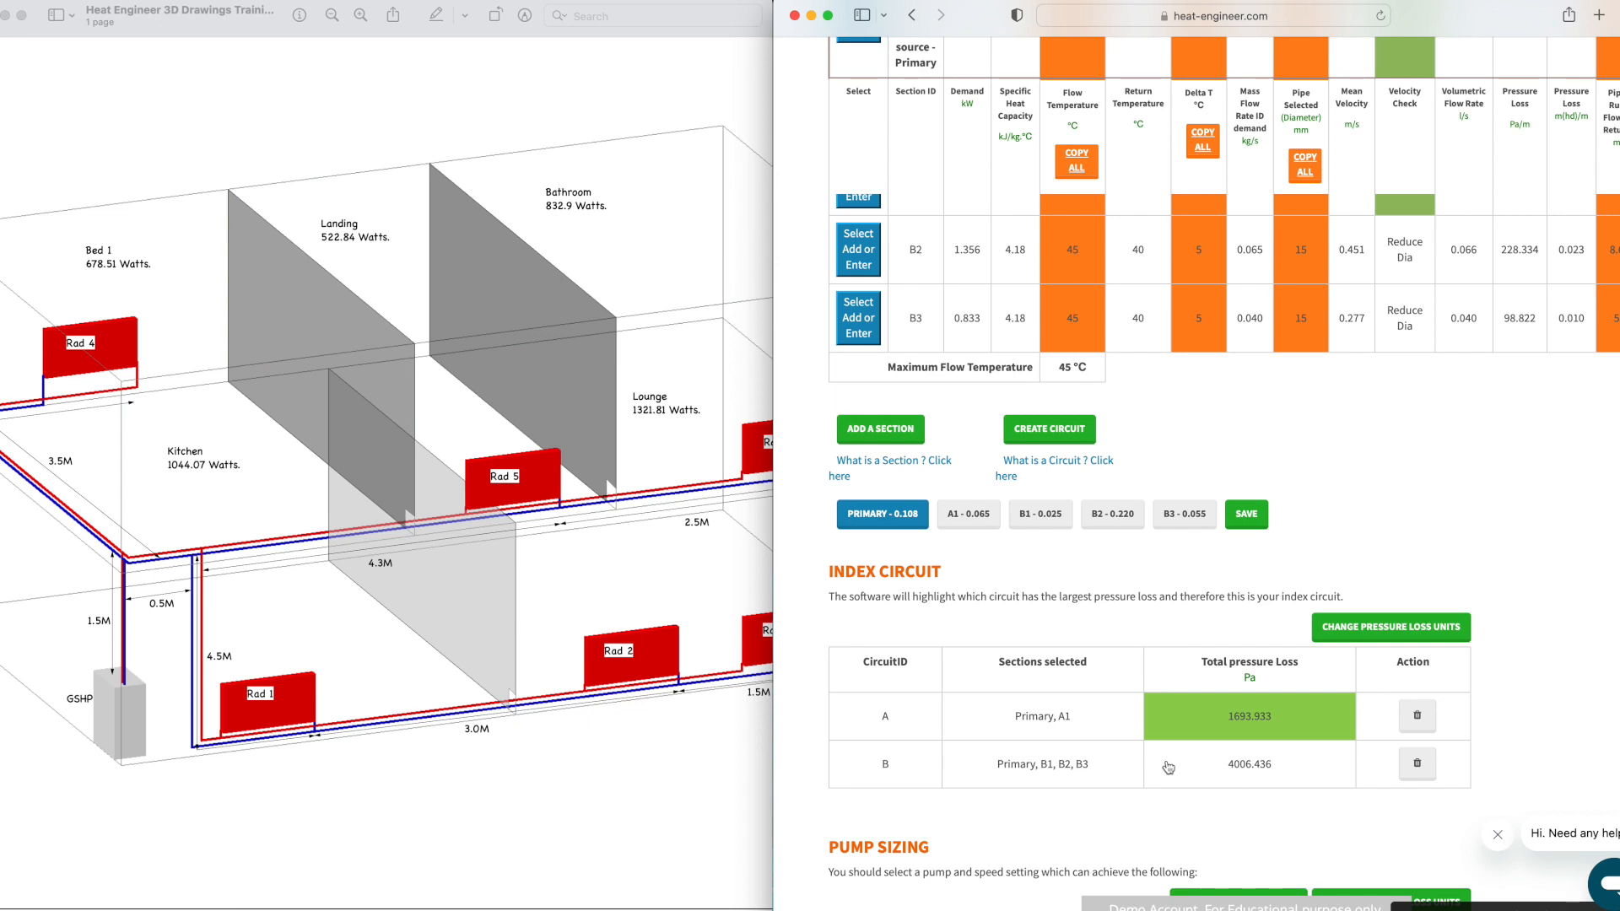
# Step: Review the index circuit and pump sizing results, and add another section to the table for the downstairs pipework
pyautogui.scroll(-3, 1165, 764)
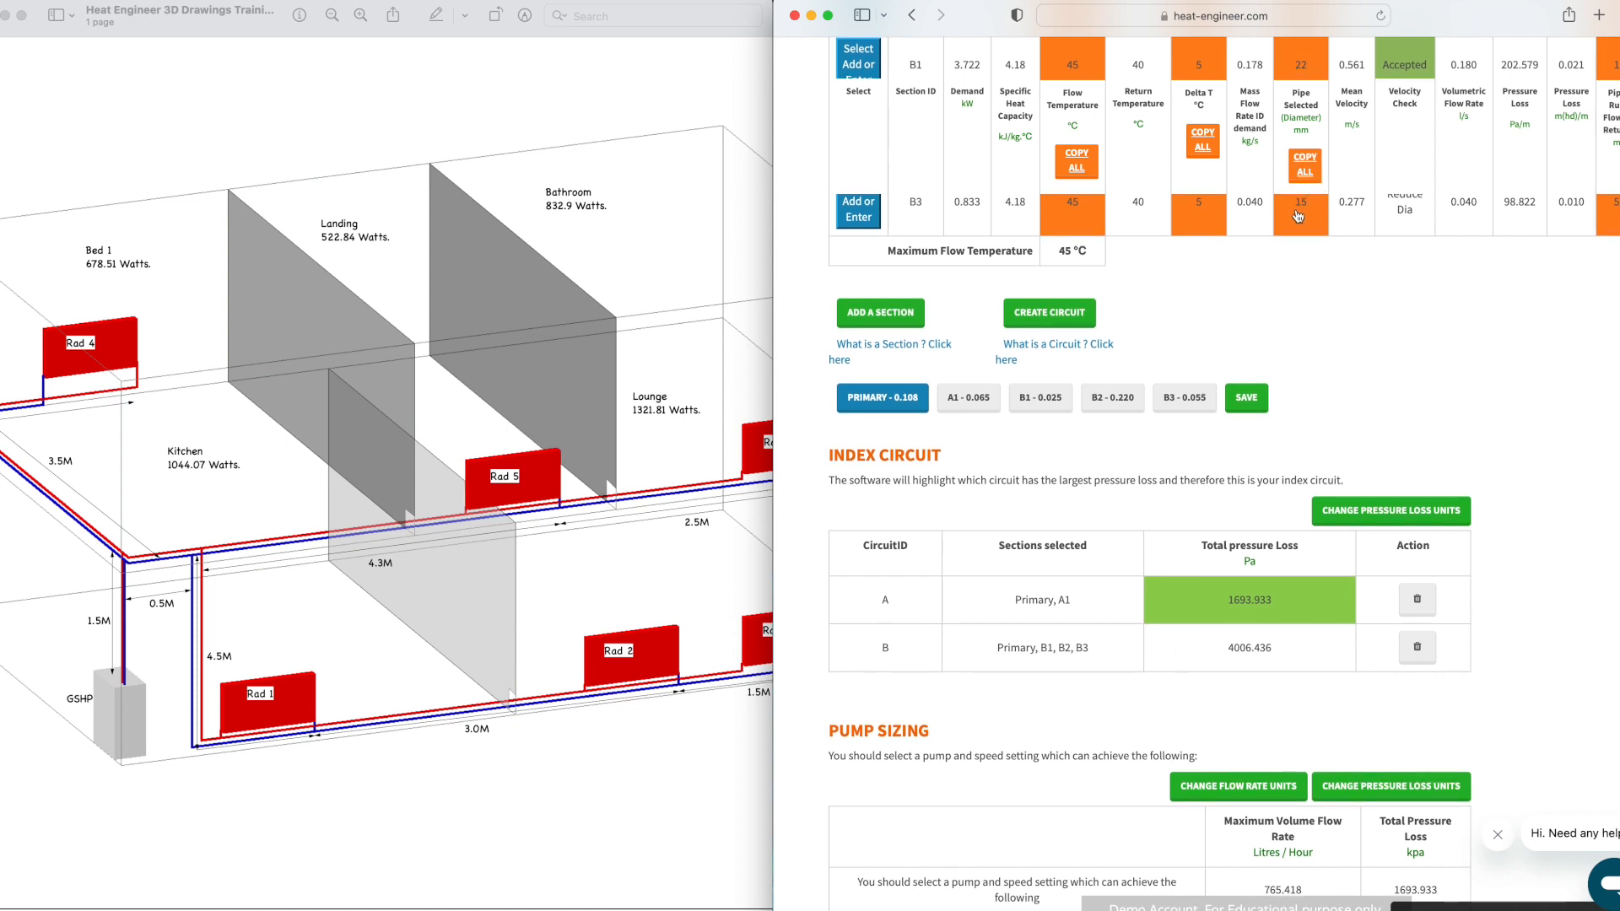
pyautogui.scroll(3, 1298, 241)
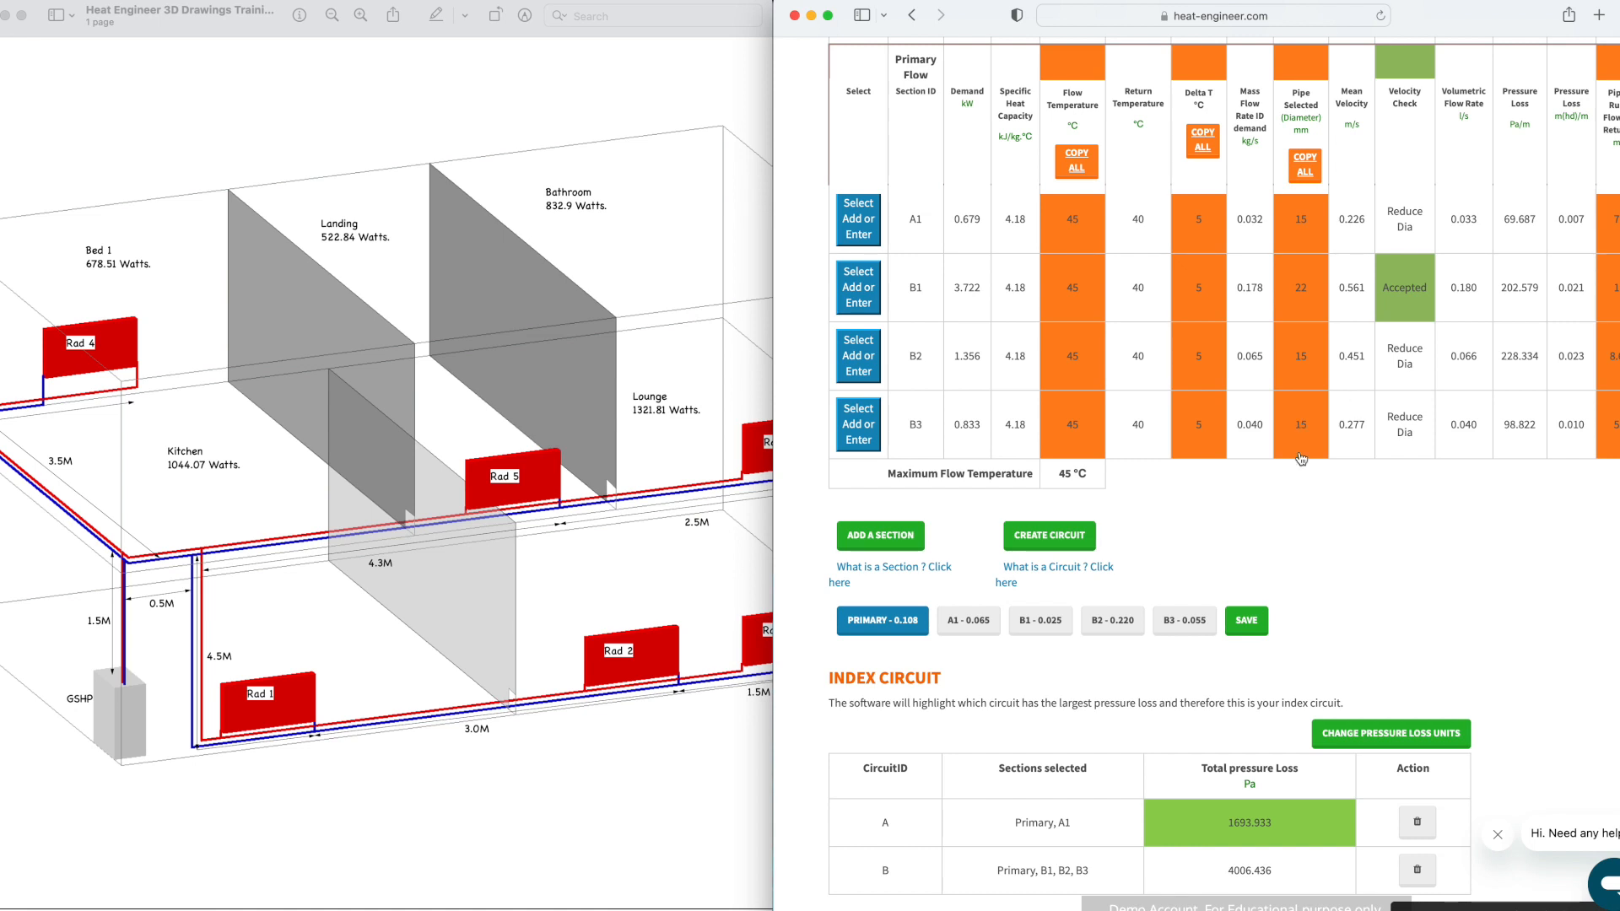
pyautogui.scroll(-1, 1065, 548)
pyautogui.scroll(-1, 1061, 639)
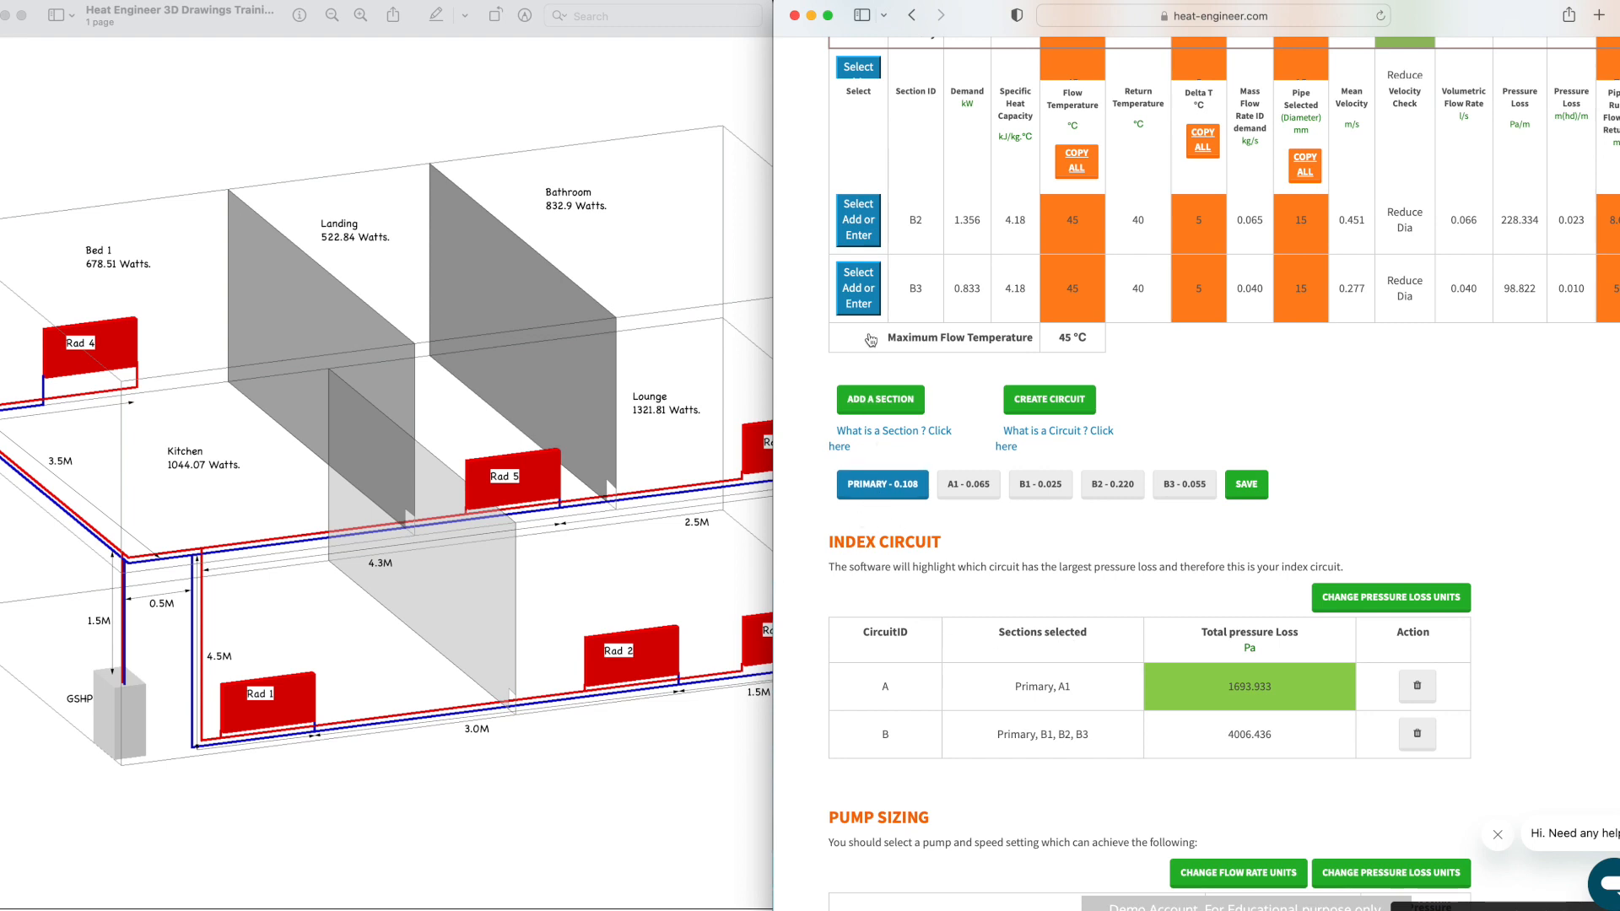
pyautogui.scroll(1, 937, 388)
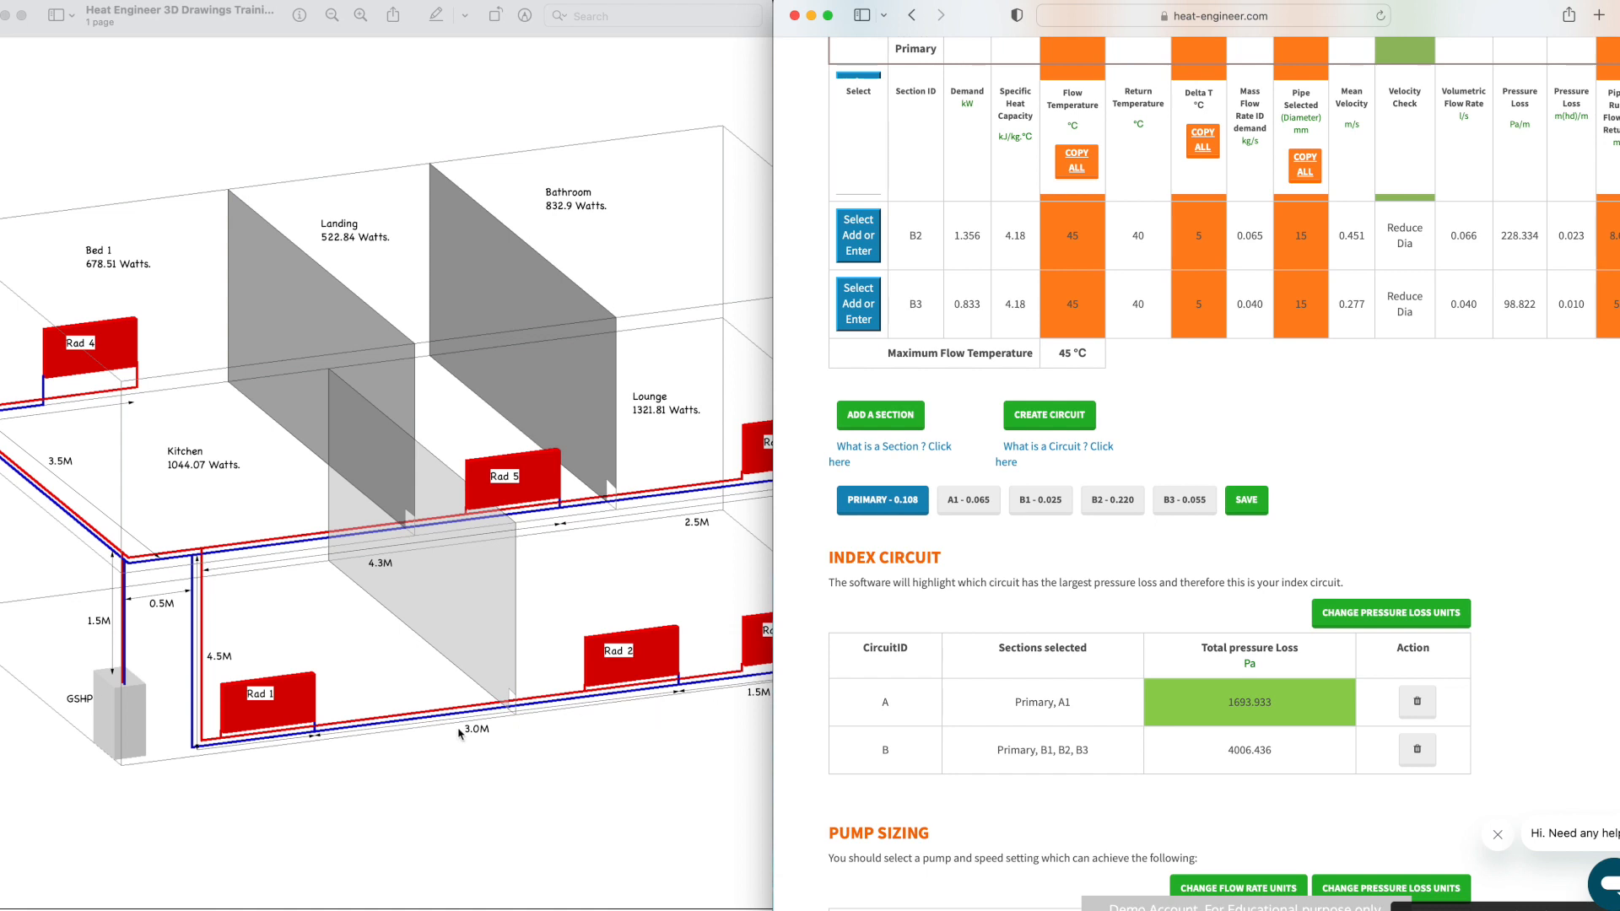
pyautogui.click(891, 419)
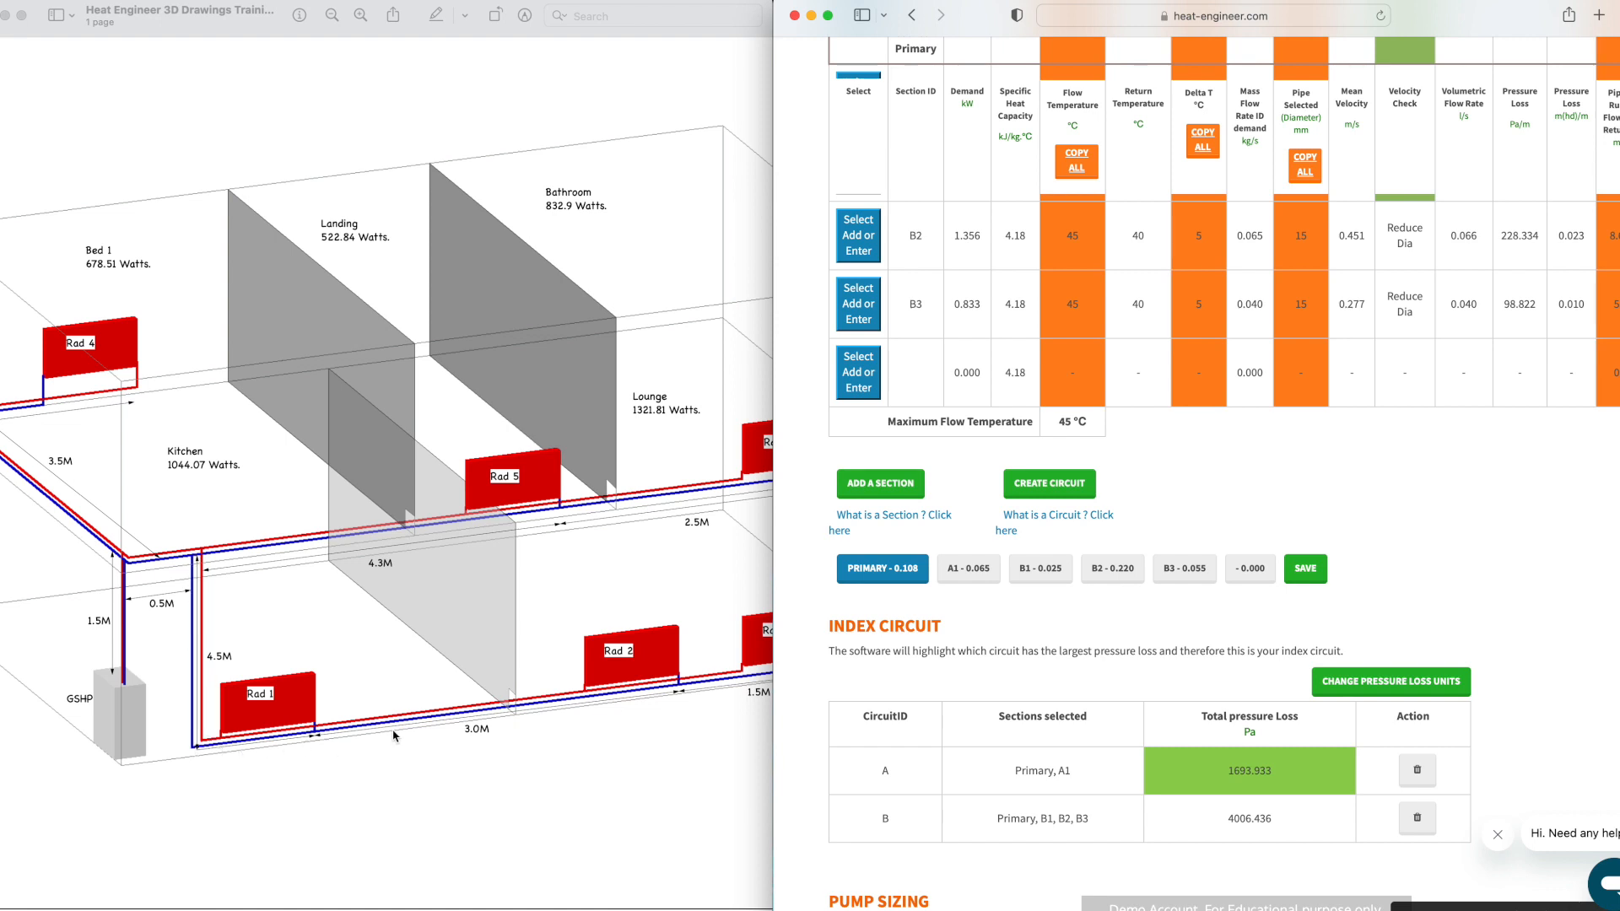
# Step: Give the new section the ID C1 and assign the Kitchen and Lounge room heat losses to it
pyautogui.click(857, 371)
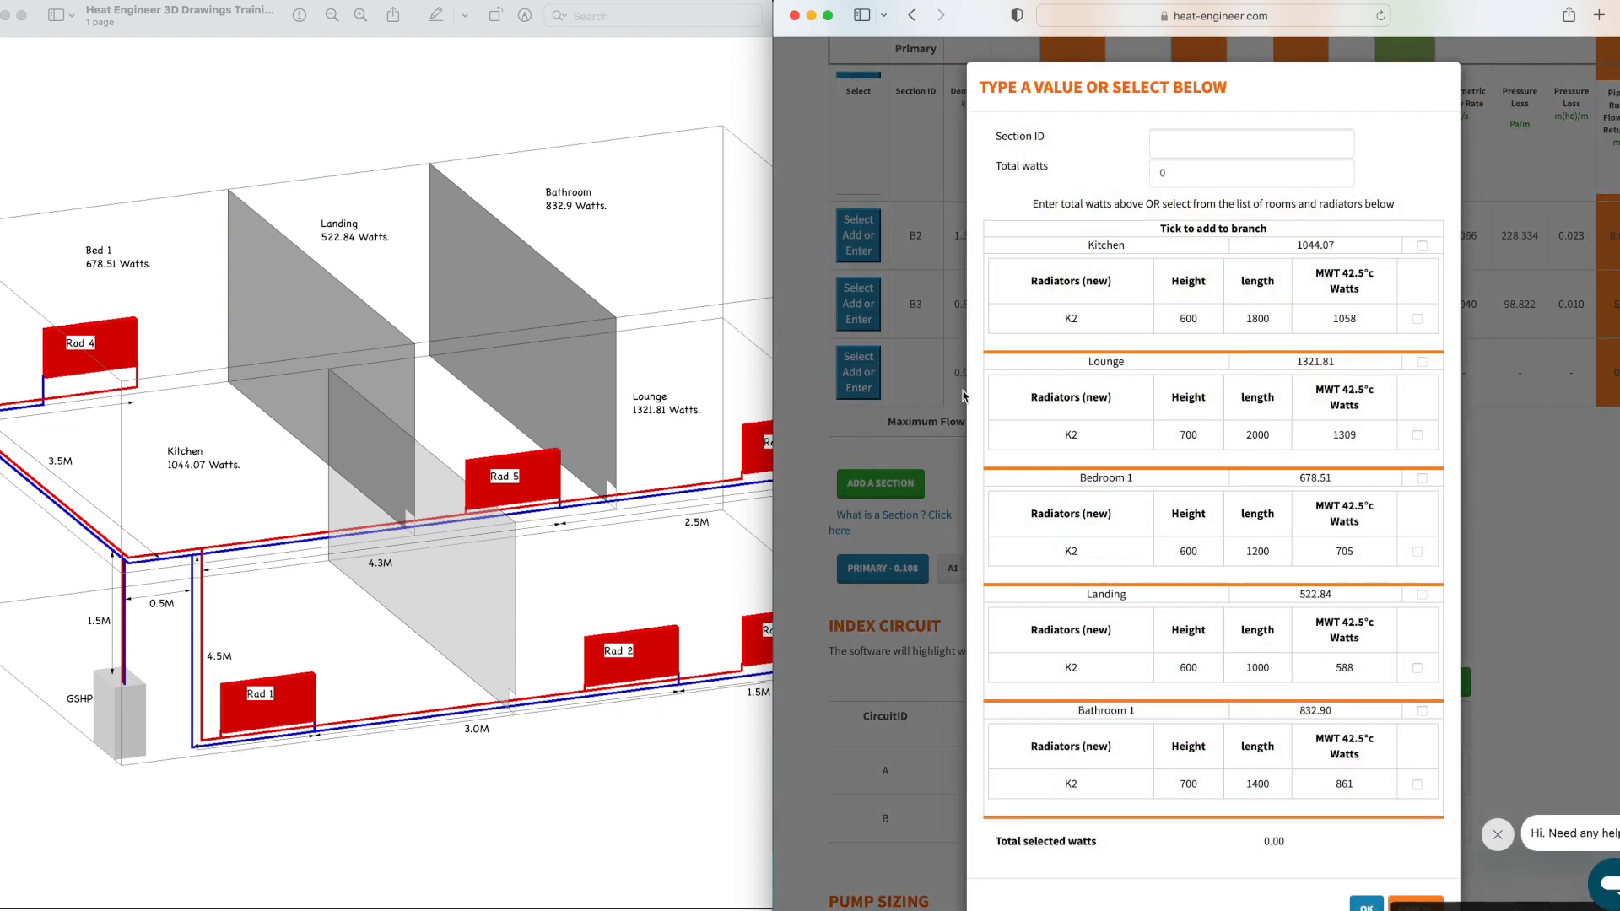
pyautogui.click(1173, 144)
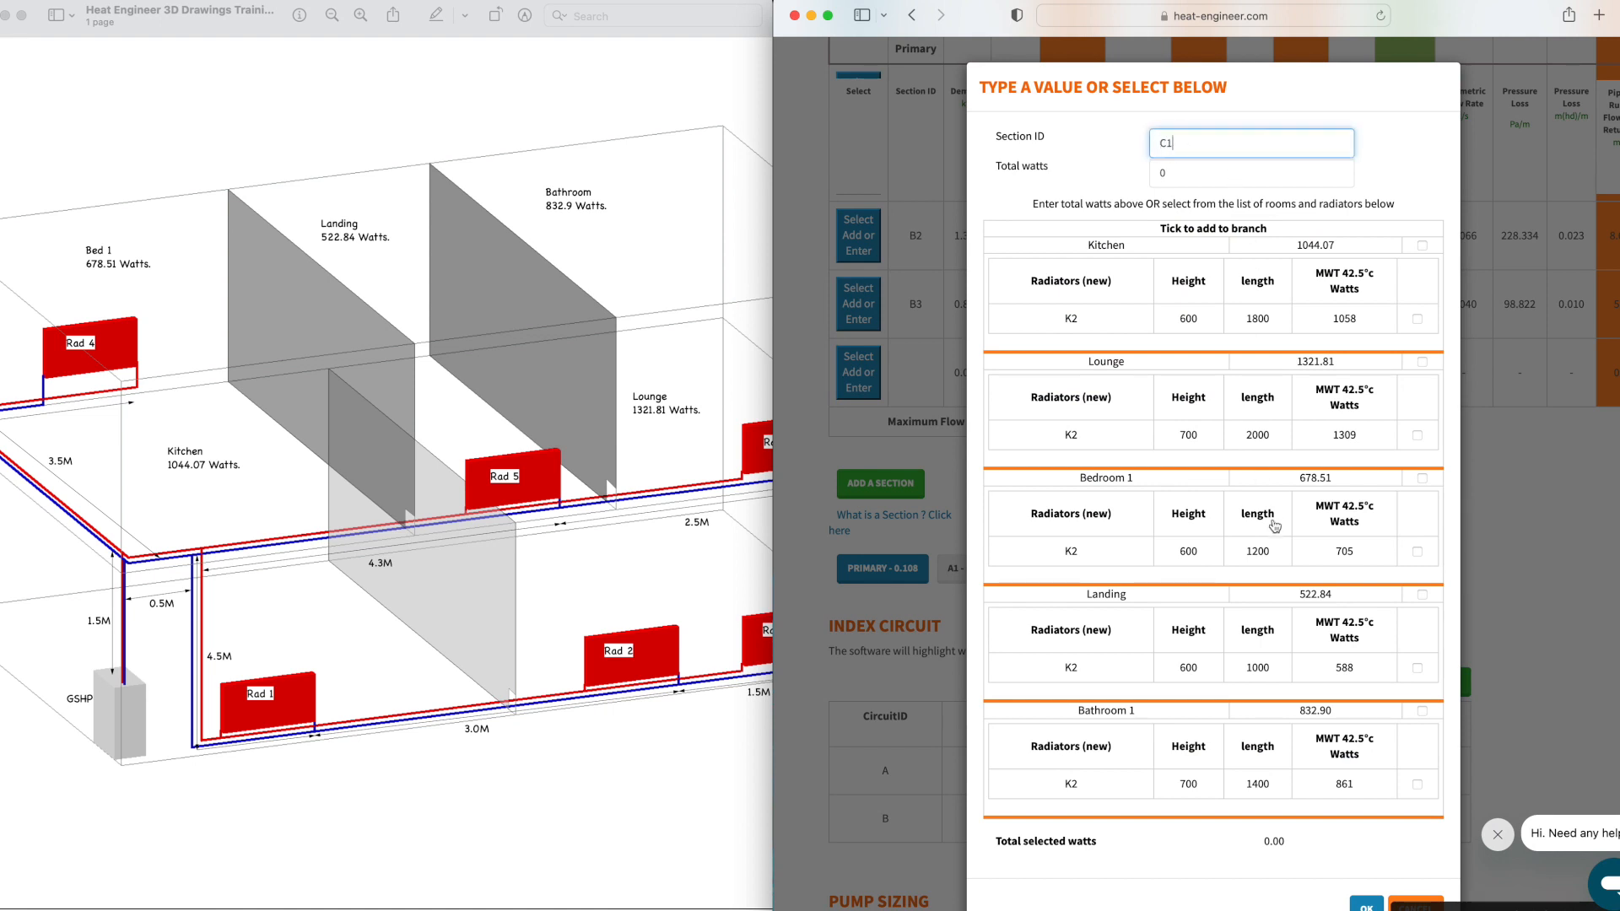
pyautogui.scroll(-1, 1171, 477)
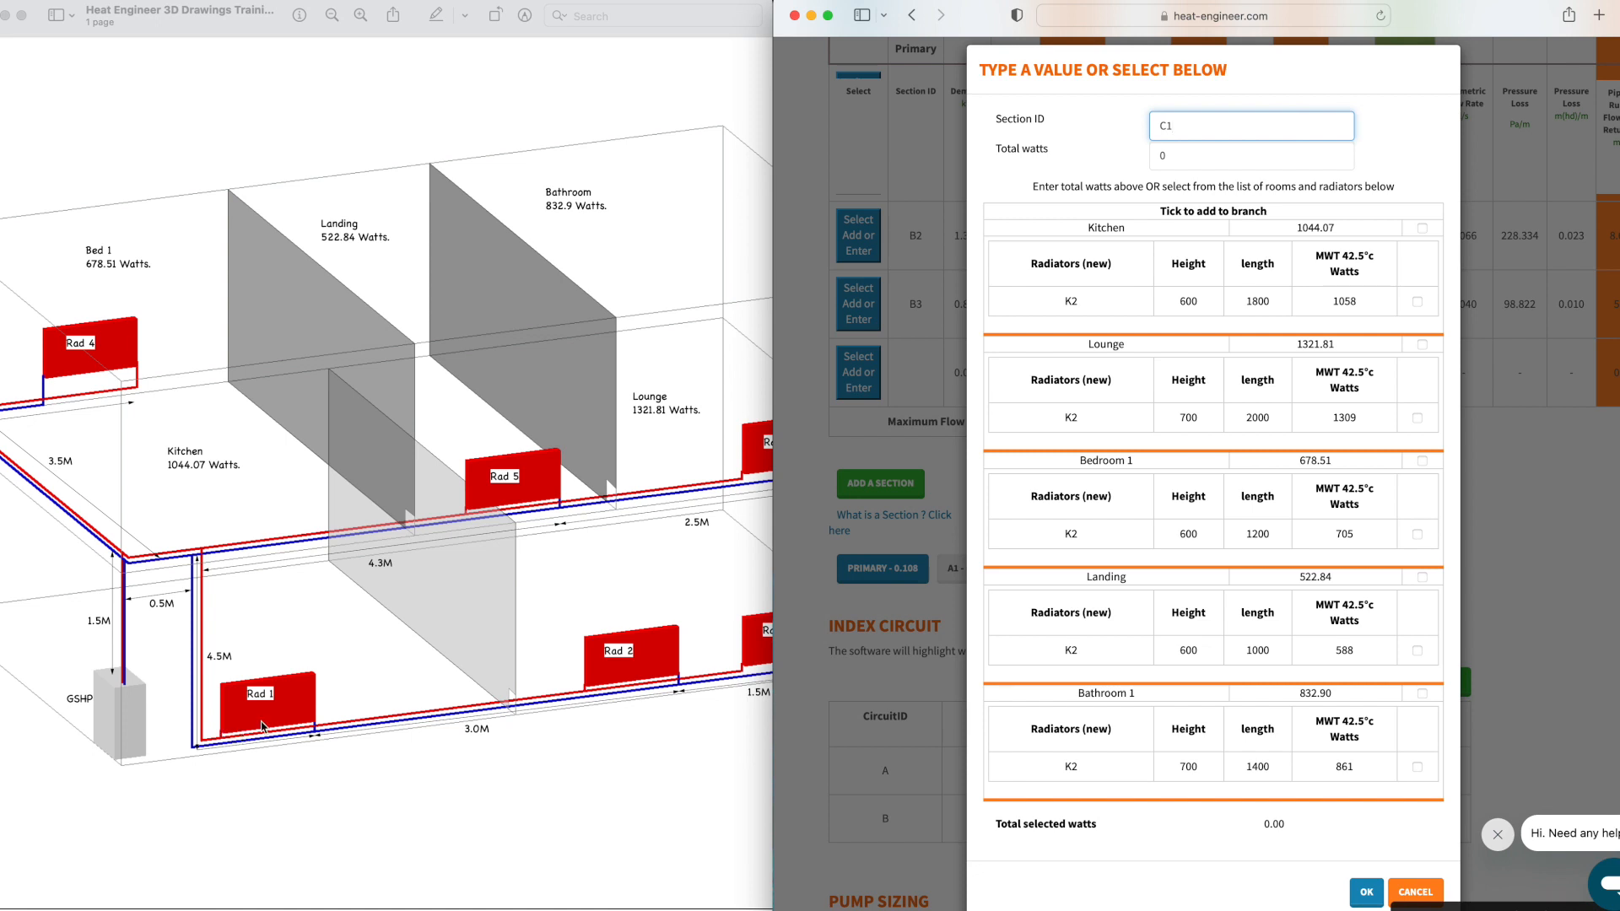
pyautogui.click(1422, 229)
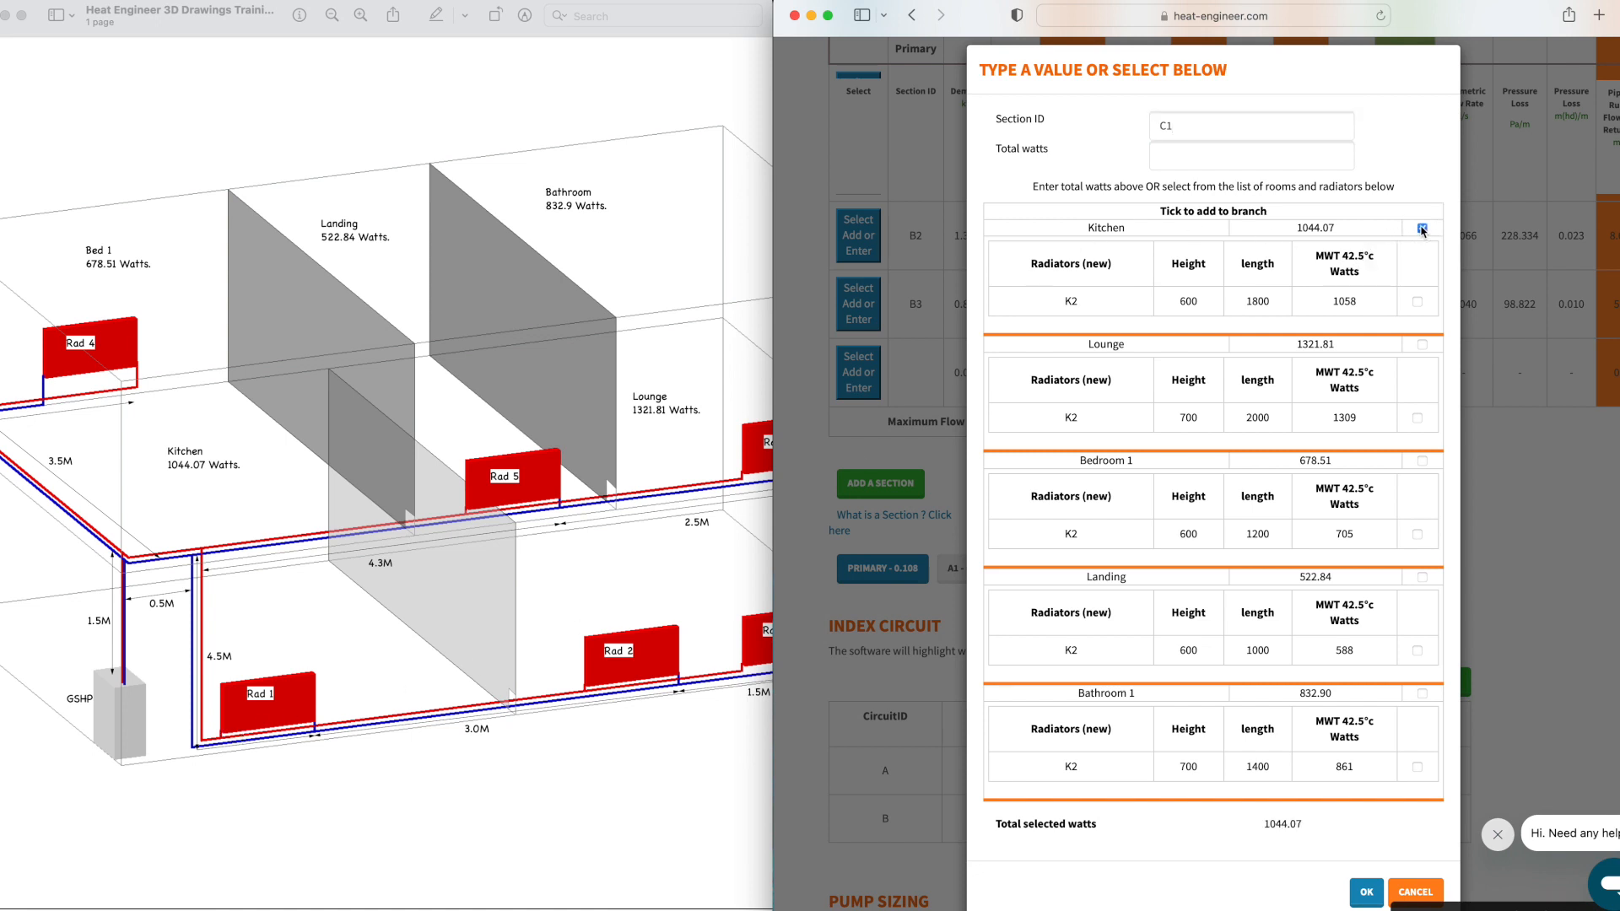
pyautogui.click(1422, 346)
pyautogui.click(1366, 892)
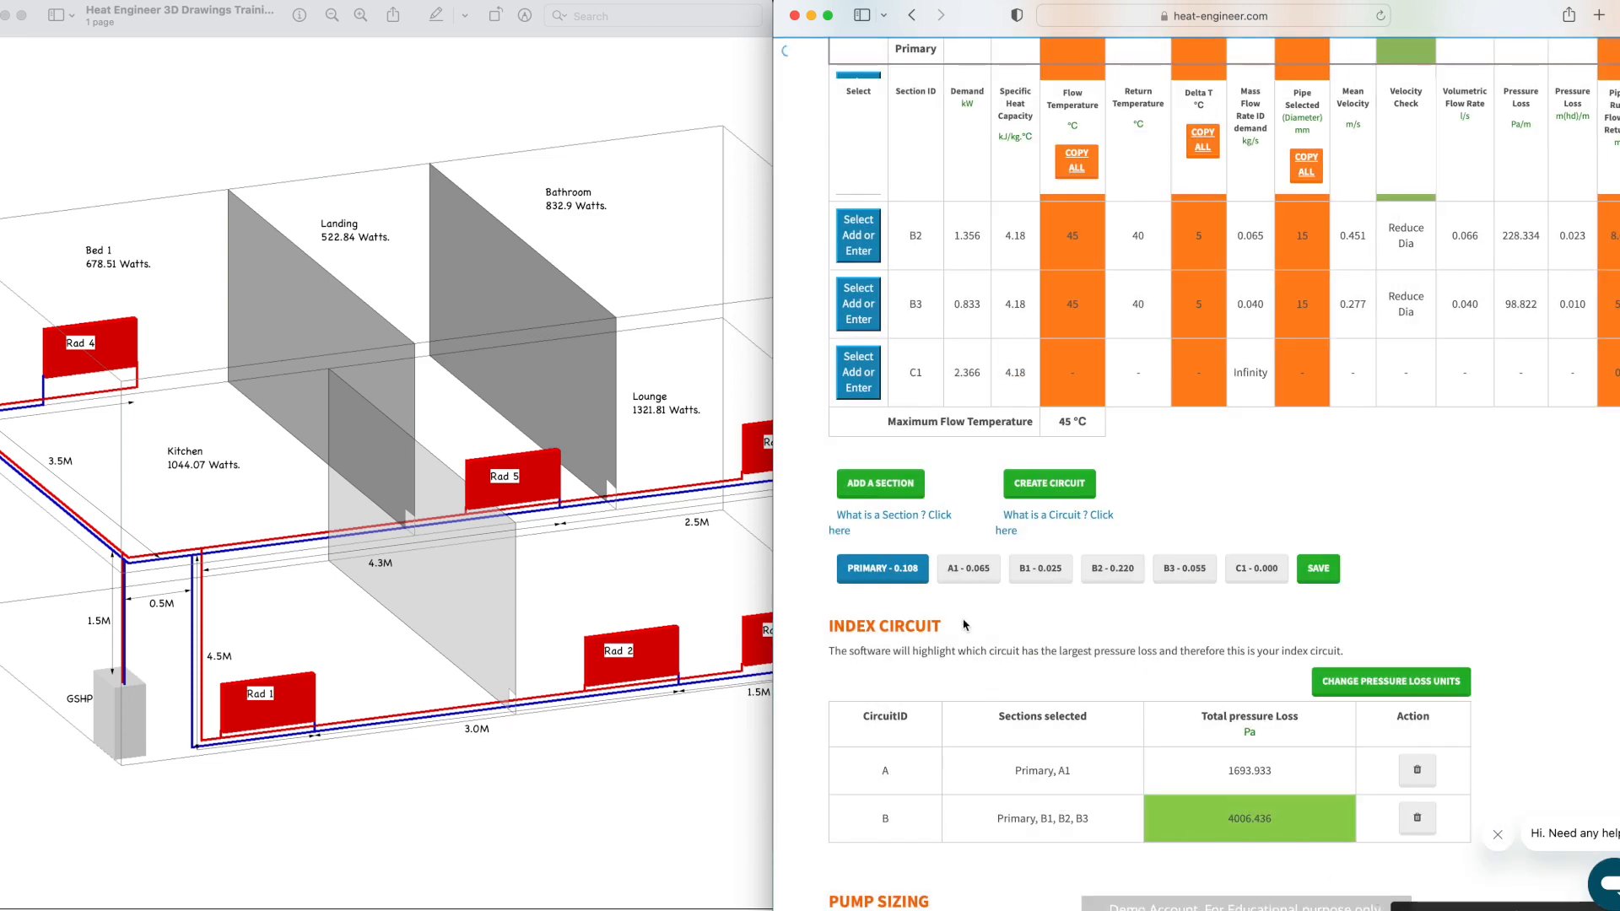
# Step: Give section C1 the shared 45 °C flow temperature and 5 °C delta T, and select a 15 mm pipe for it
pyautogui.click(1068, 163)
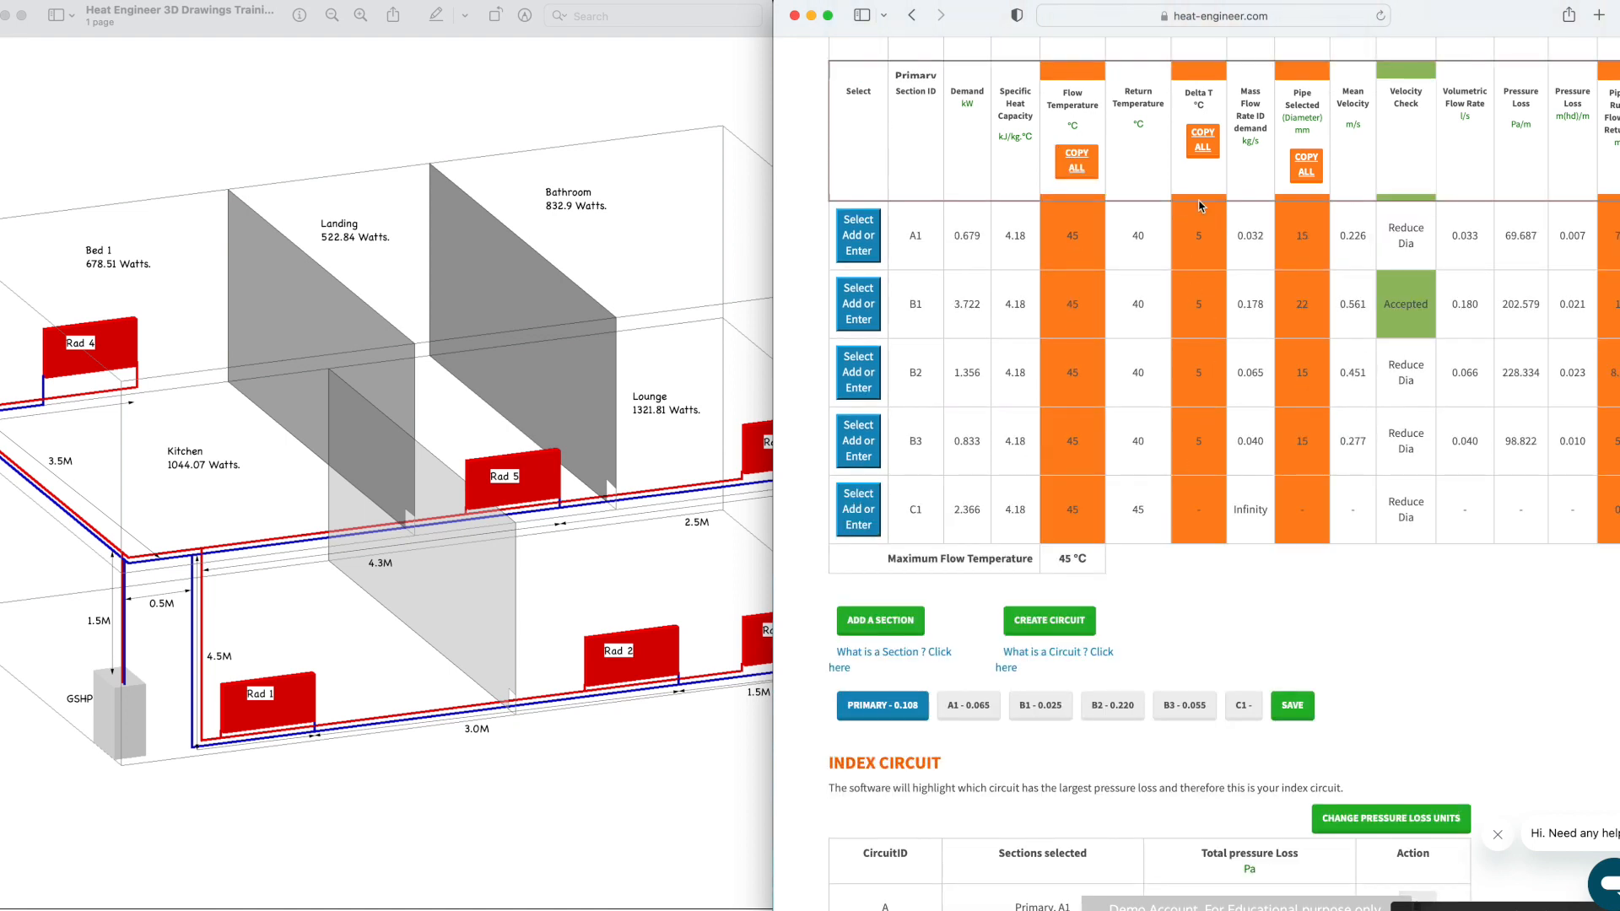
pyautogui.click(1207, 137)
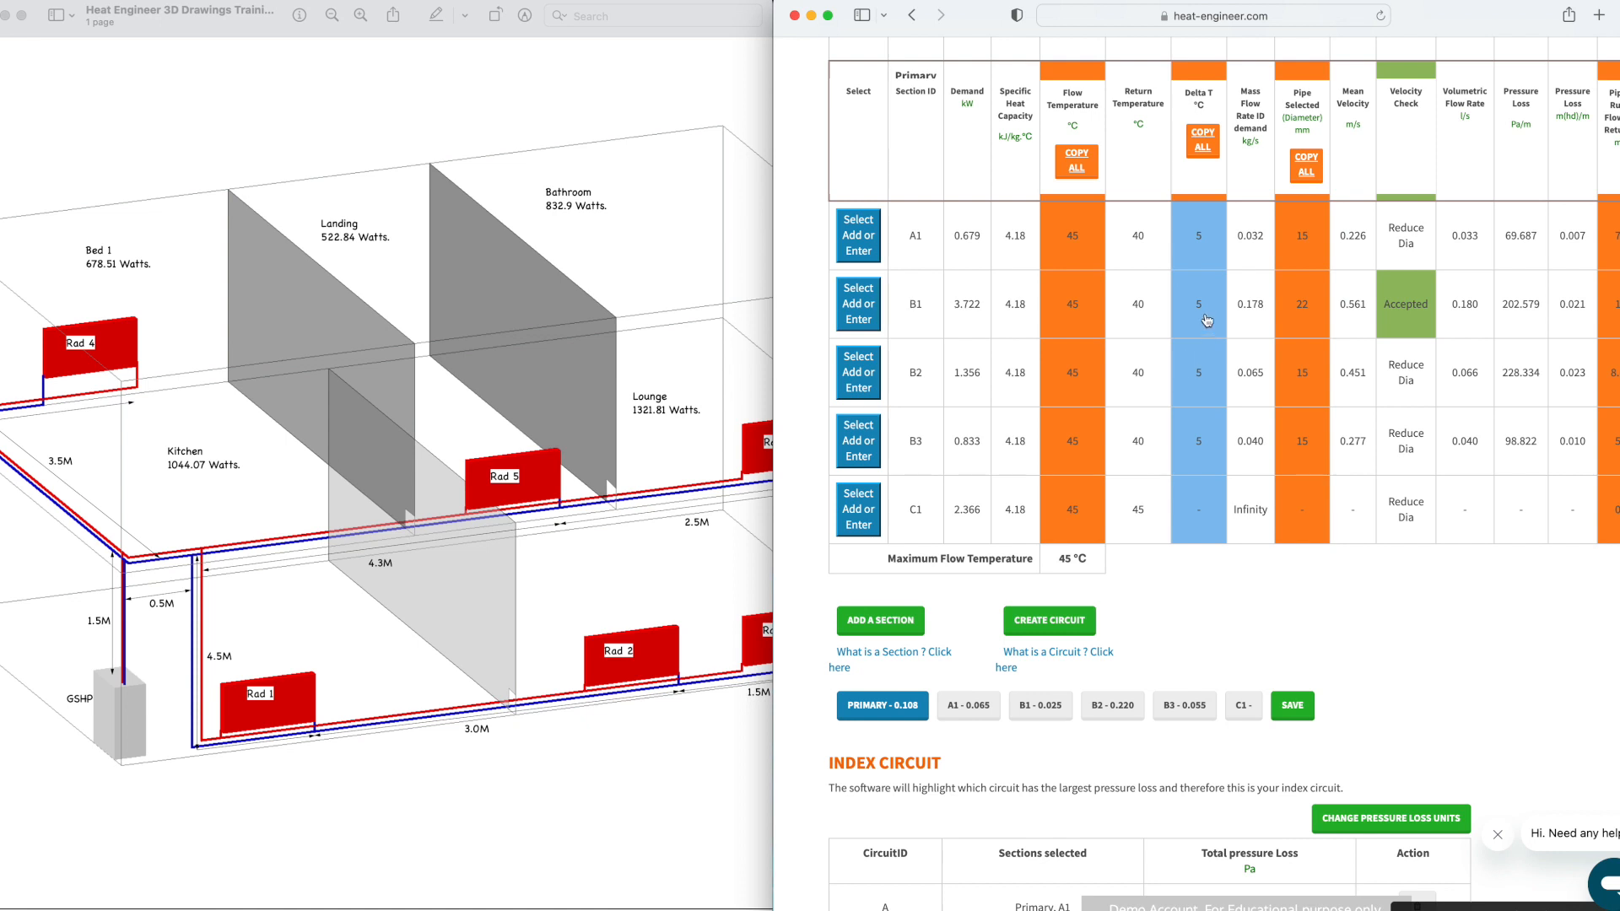
pyautogui.scroll(1, 1263, 457)
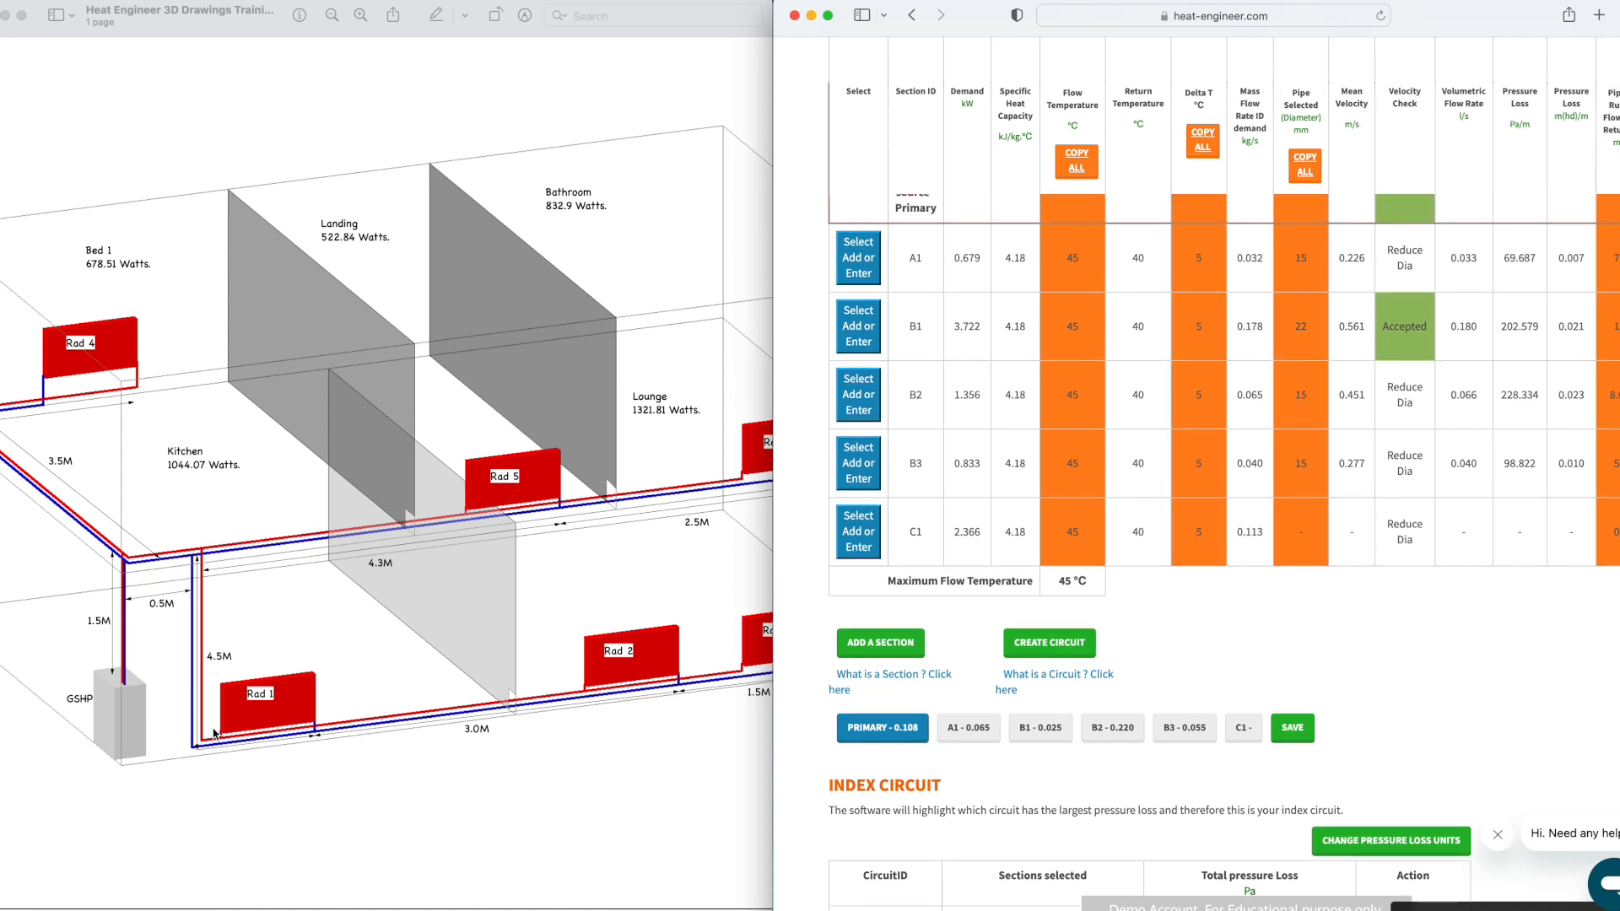
pyautogui.click(1305, 528)
pyautogui.click(1170, 162)
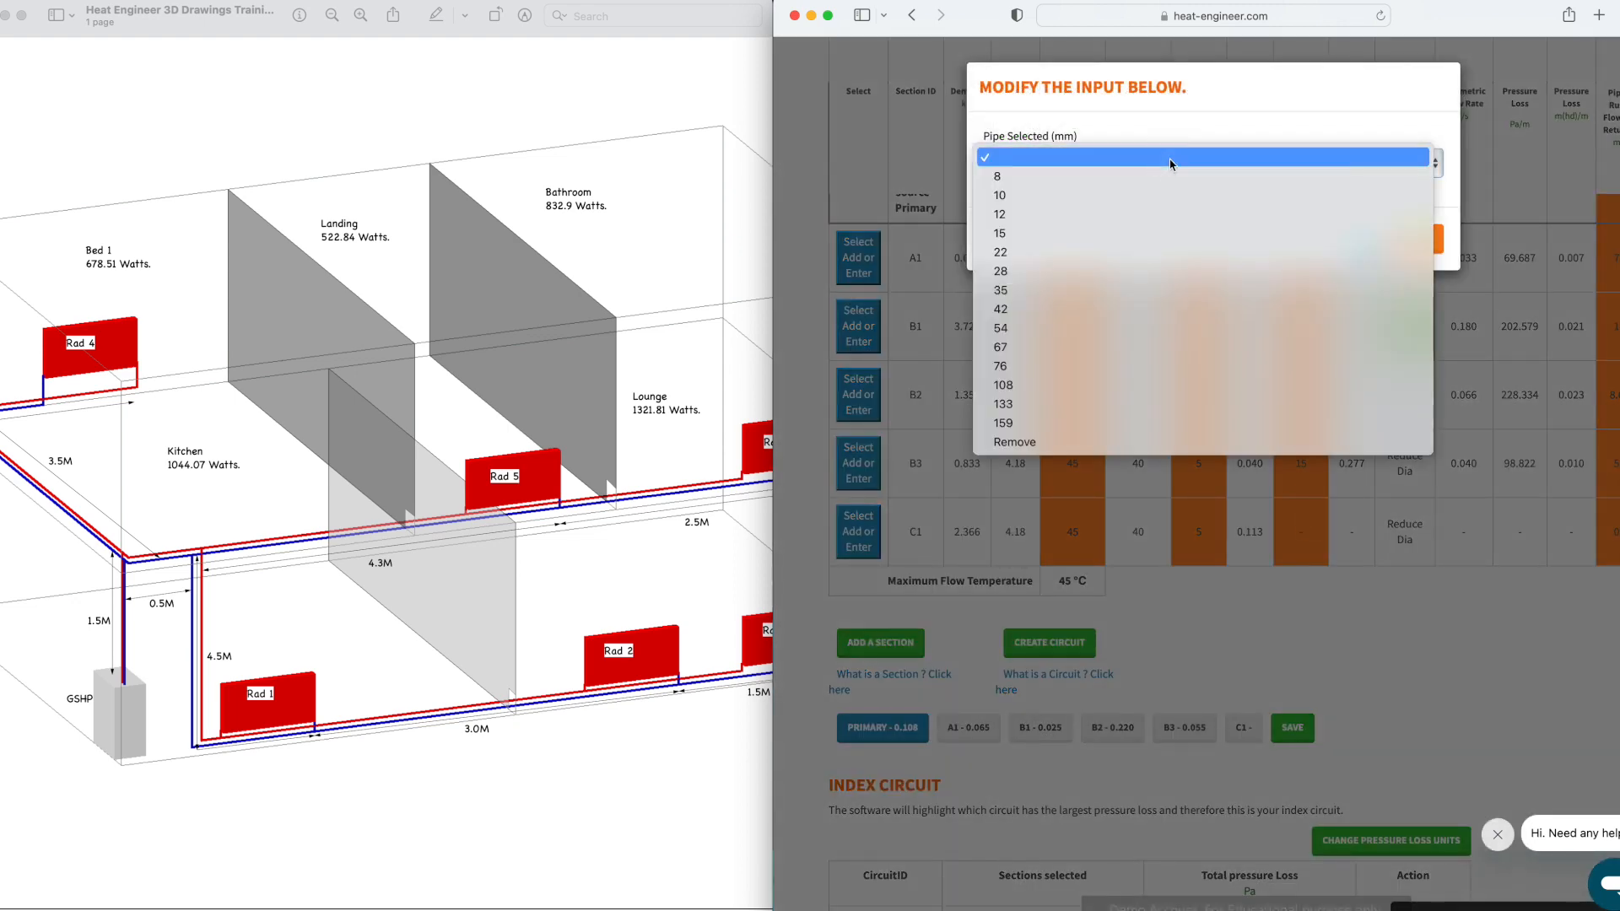
pyautogui.click(1084, 234)
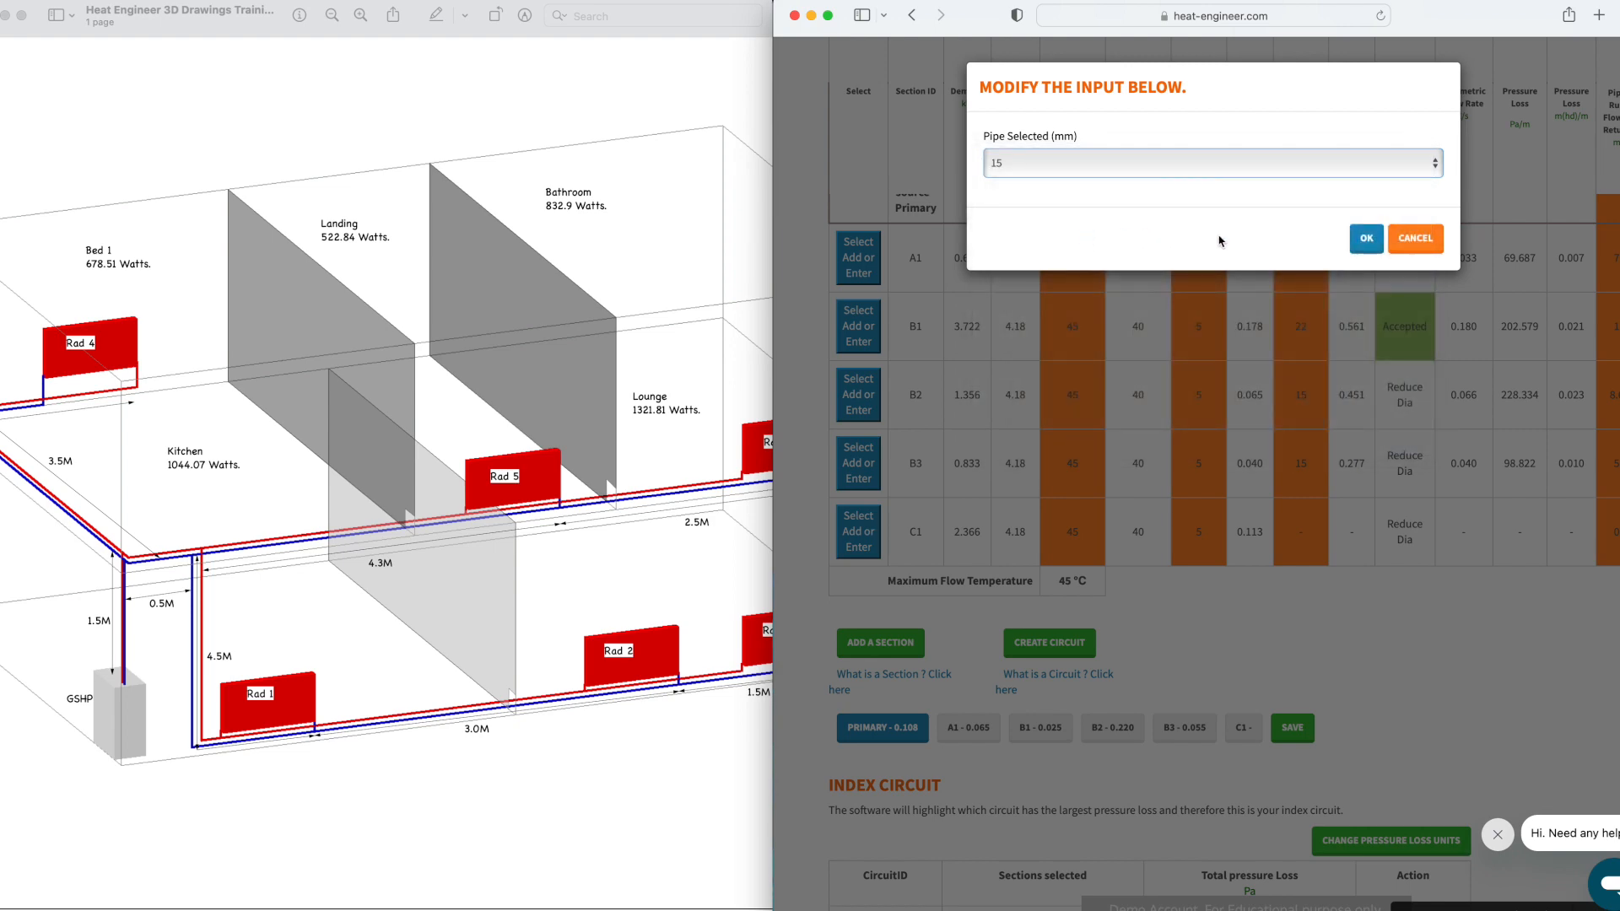
pyautogui.click(1364, 241)
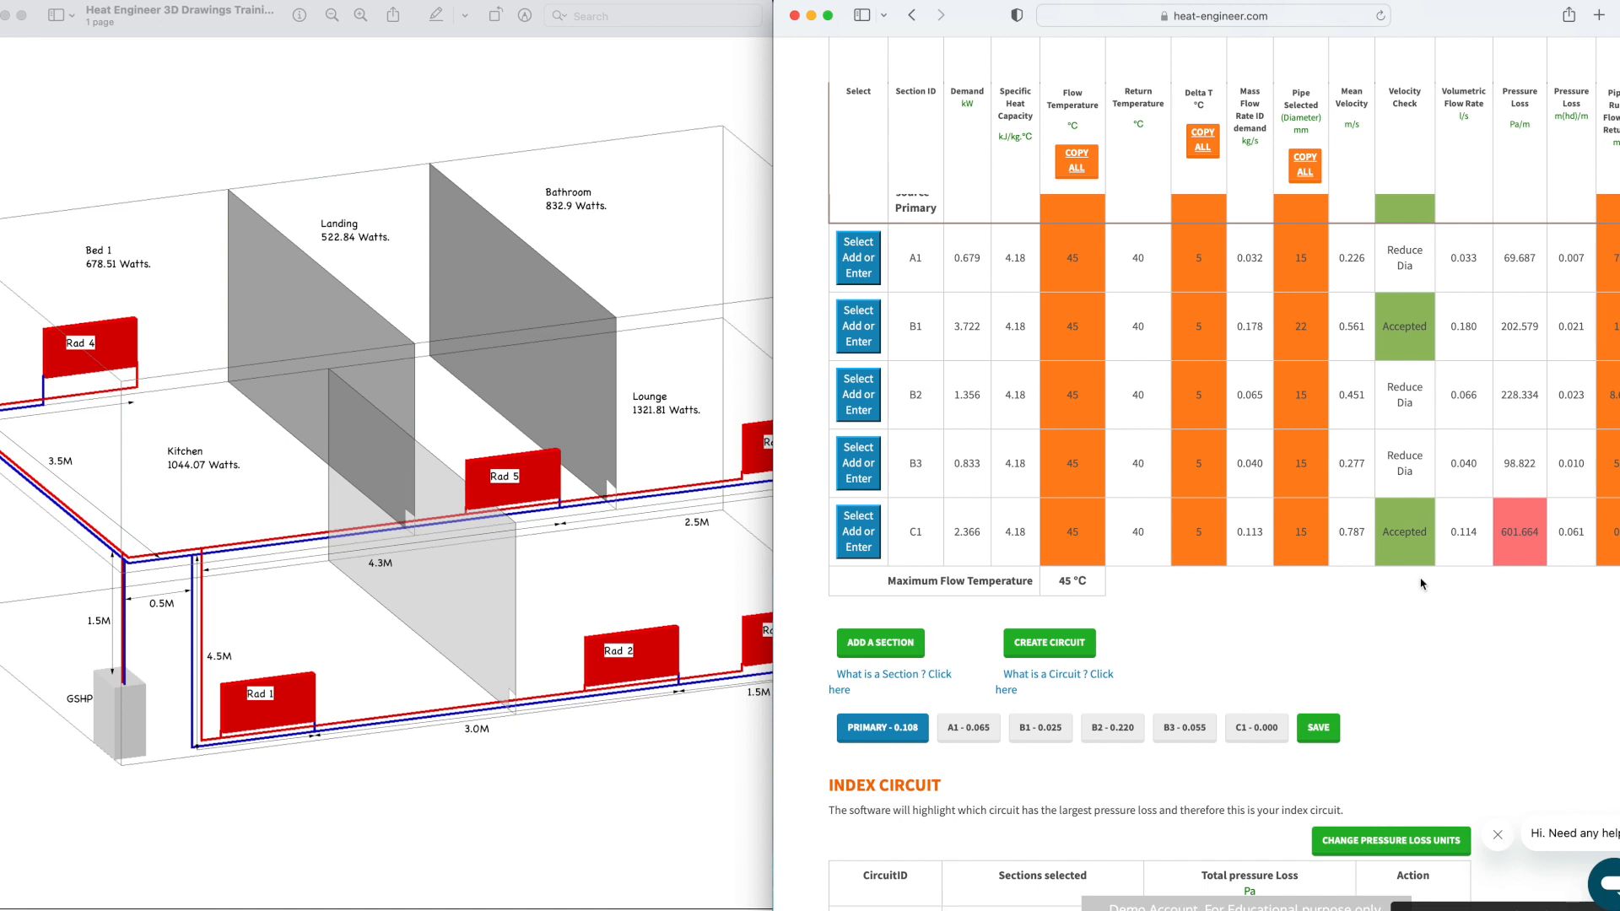
# Step: Set the fittings allowance of section C1 to 30%
pyautogui.hscroll(5, 1426, 586)
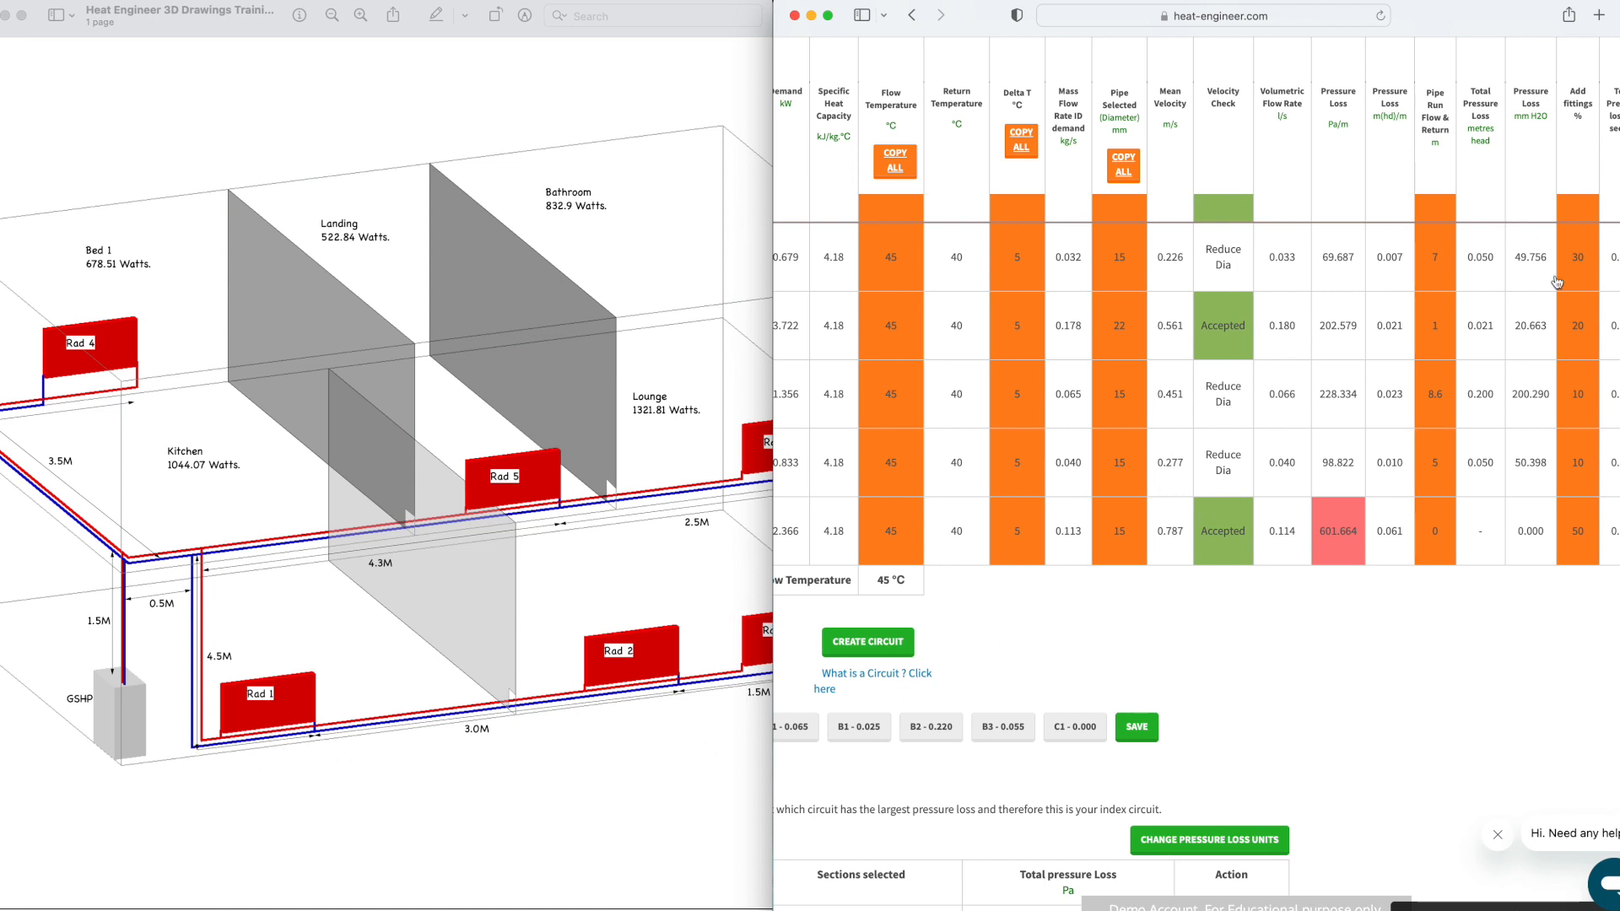
pyautogui.click(1577, 532)
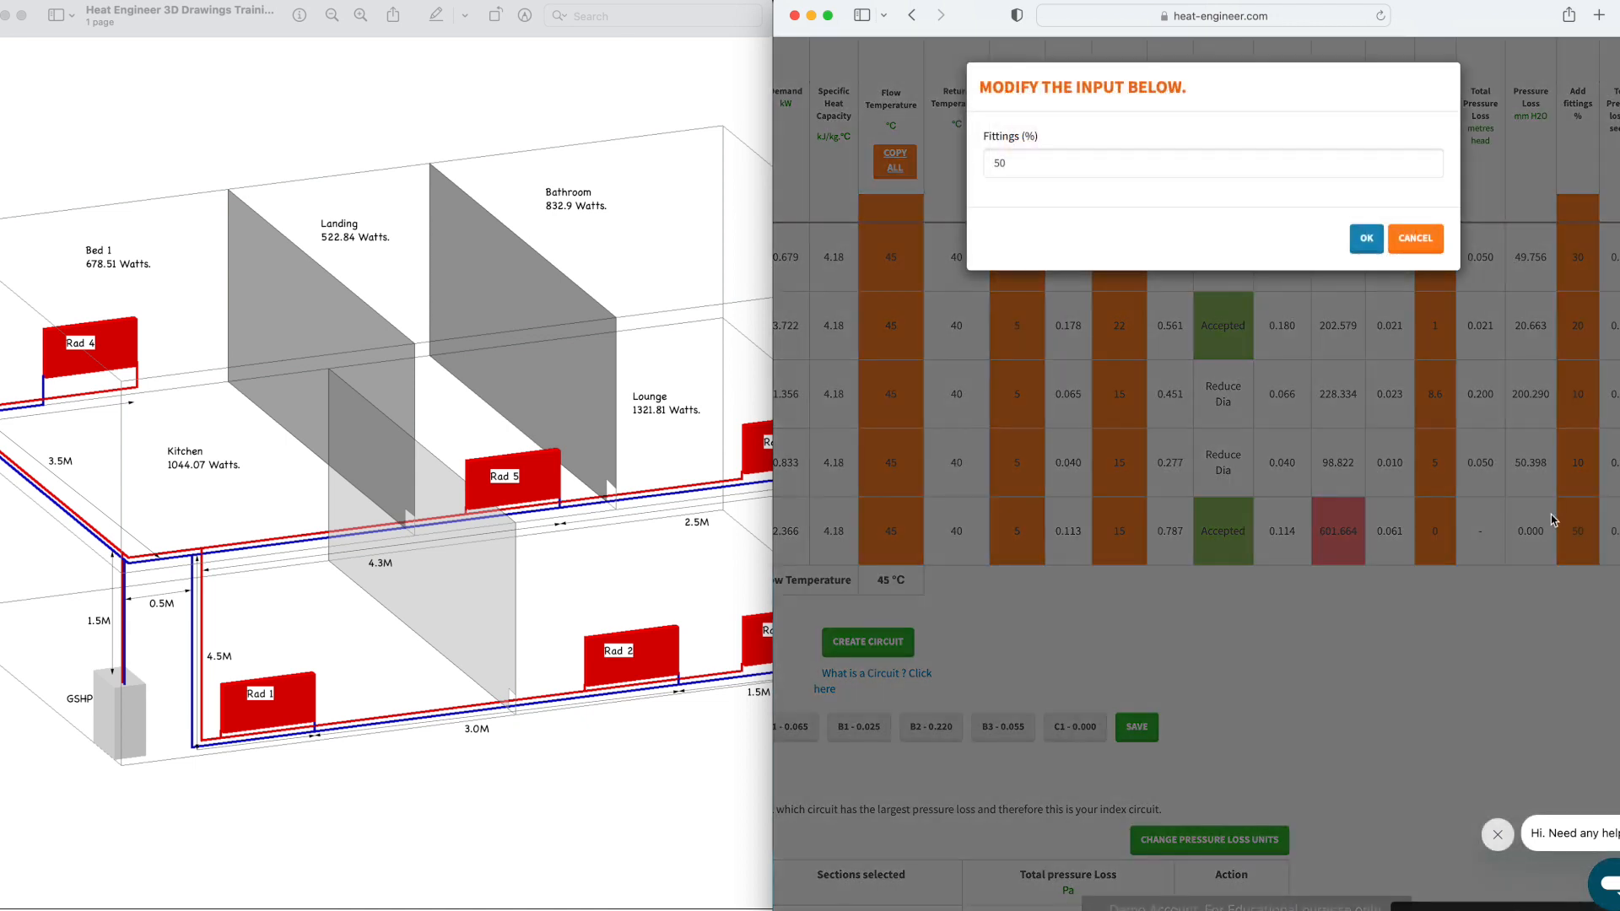
pyautogui.click(1011, 160)
pyautogui.press('BackSpace')
pyautogui.press('BackSpace')
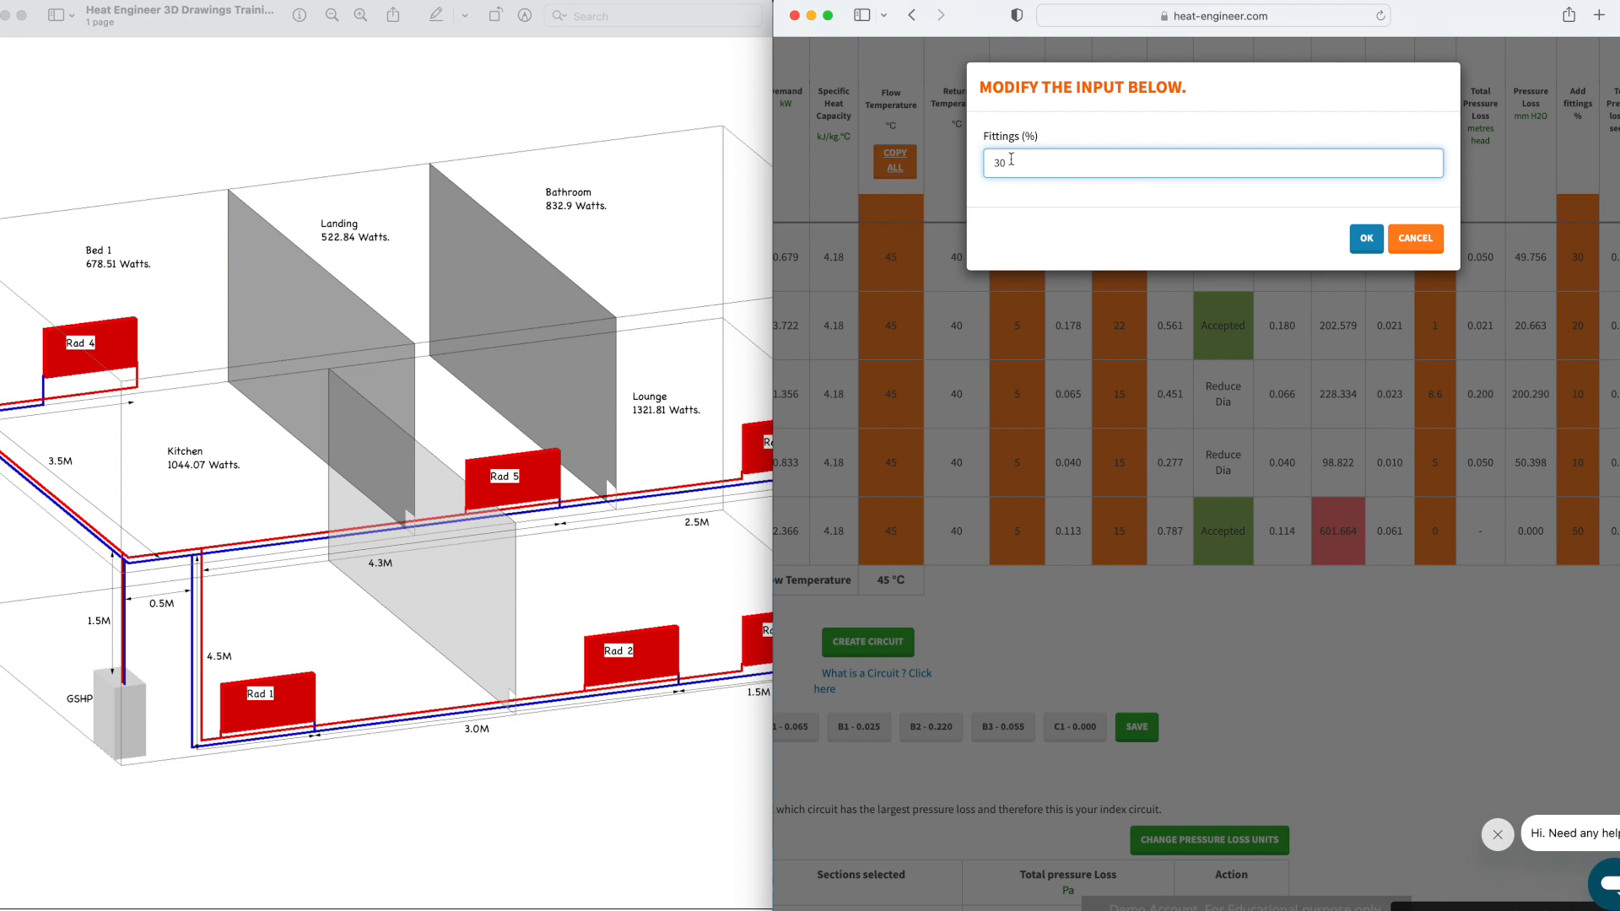
pyautogui.click(1366, 239)
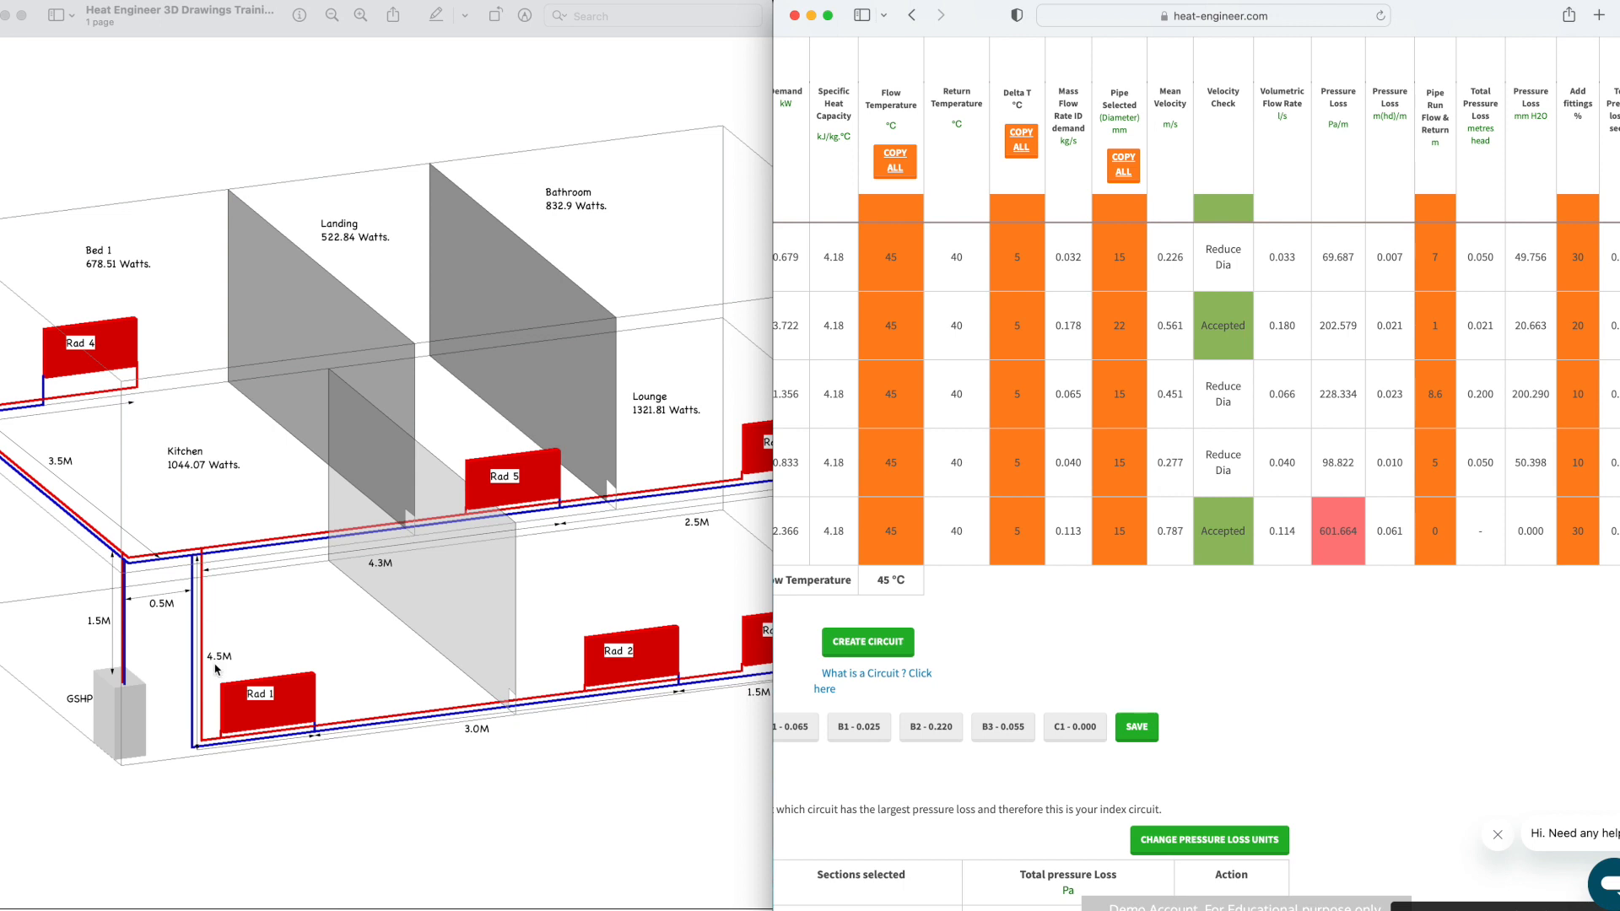
# Step: Set the flow and return pipe run of section C1 to 9 m
pyautogui.click(1437, 531)
pyautogui.click(1009, 160)
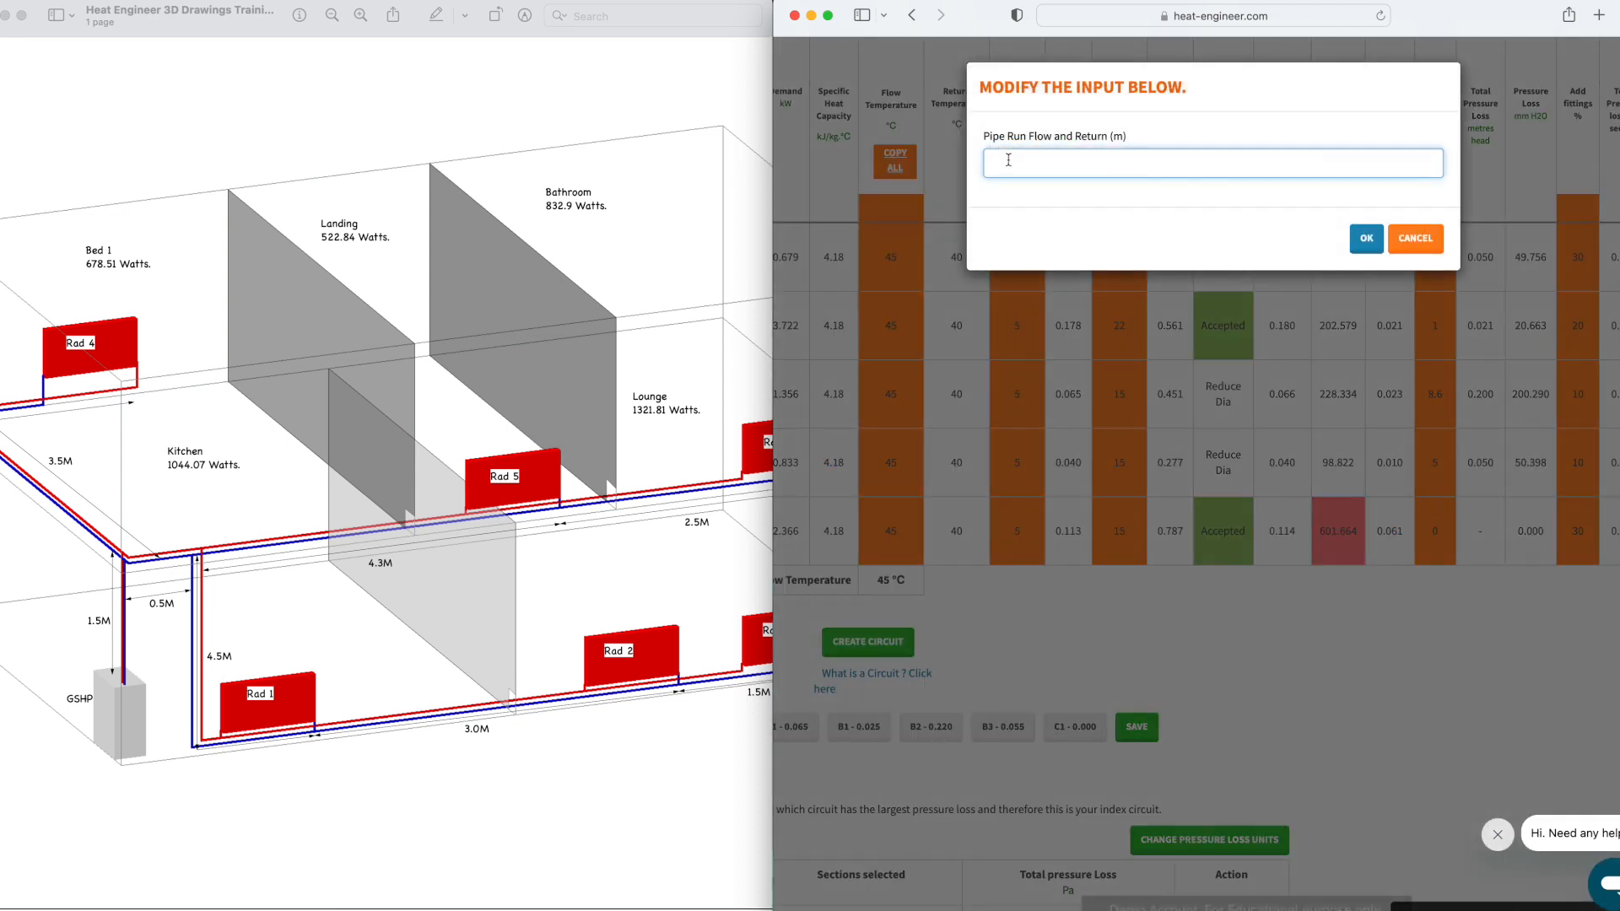
pyautogui.write('9')
pyautogui.click(1367, 237)
# Step: Add another section with the ID C2 and assign the Lounge room heat loss to it
pyautogui.scroll(-1, 1017, 624)
pyautogui.scroll(-2, 1018, 625)
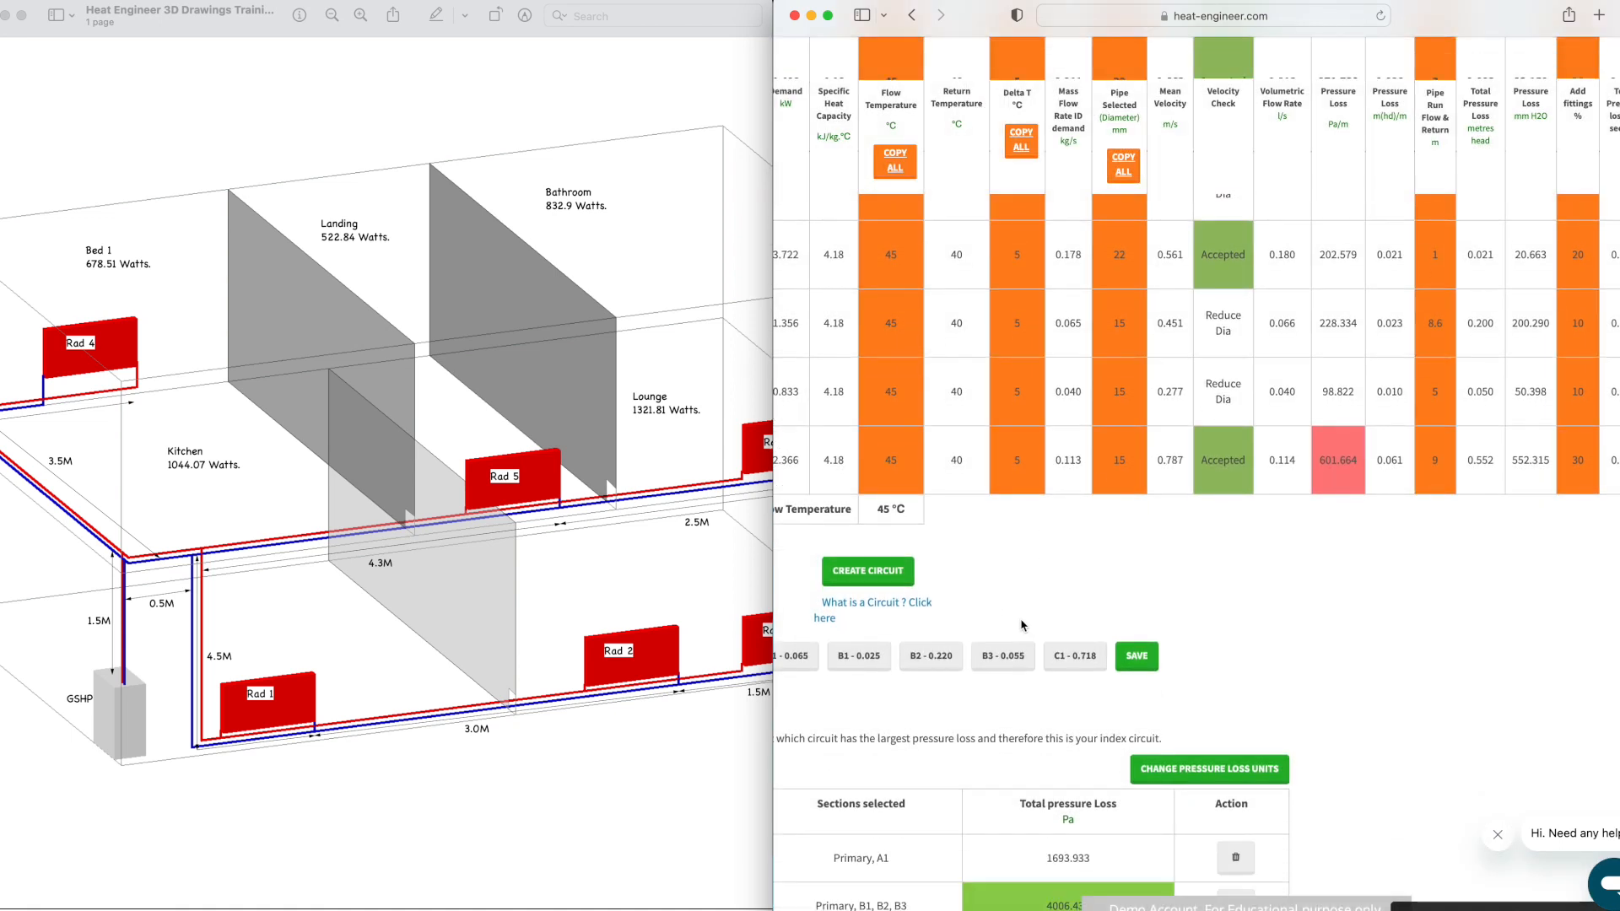
pyautogui.hscroll(-5, 1011, 590)
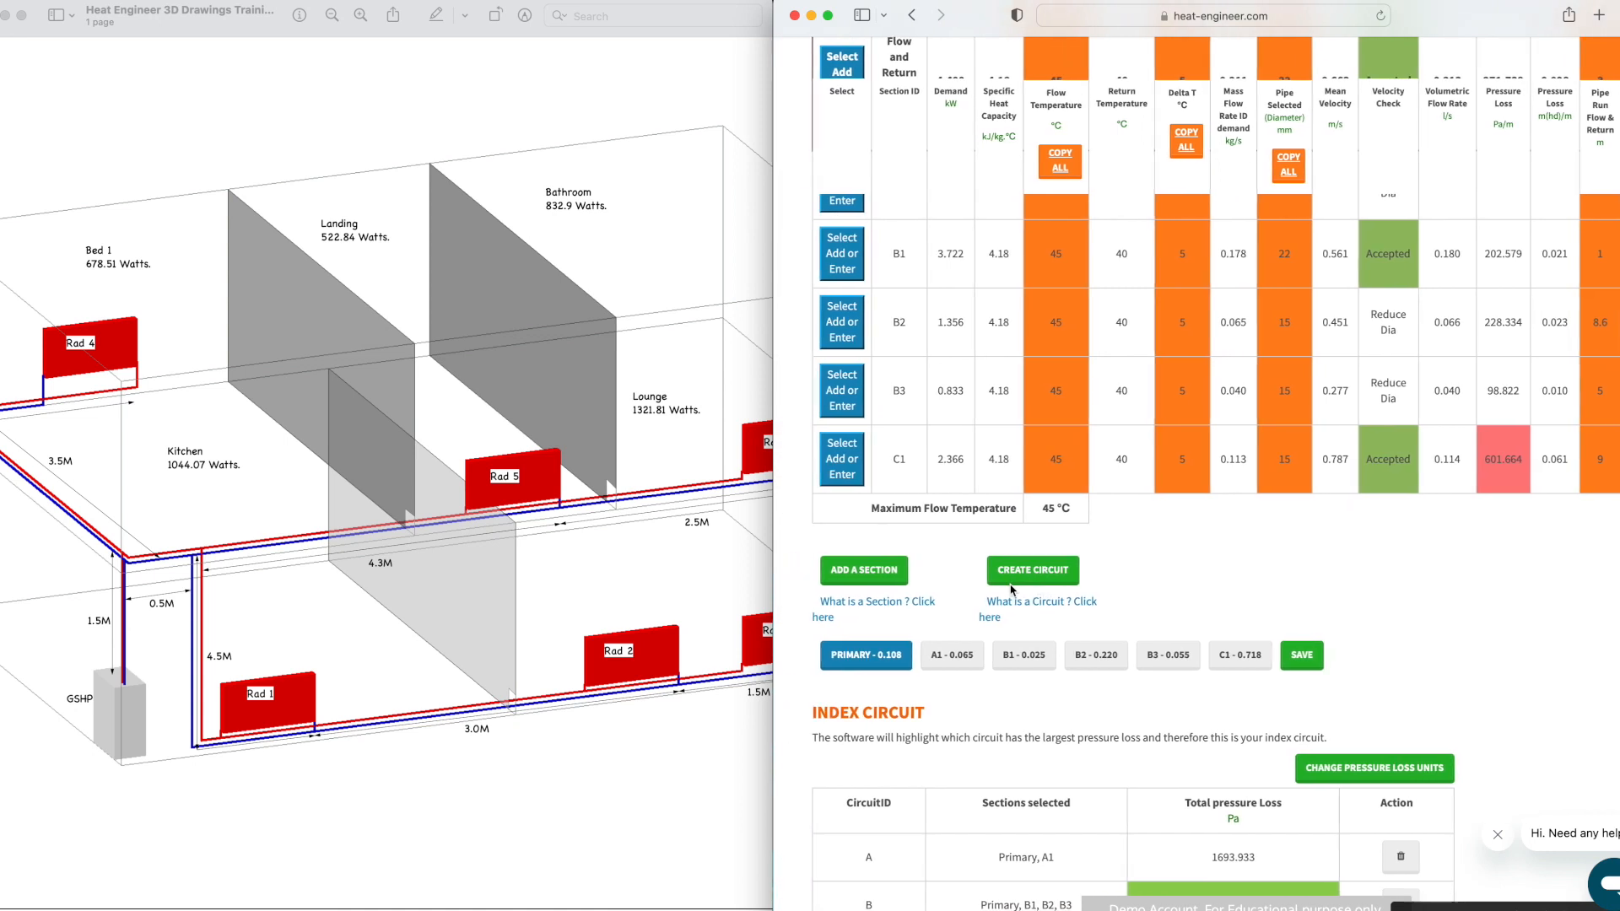
pyautogui.hscroll(5, 629, 583)
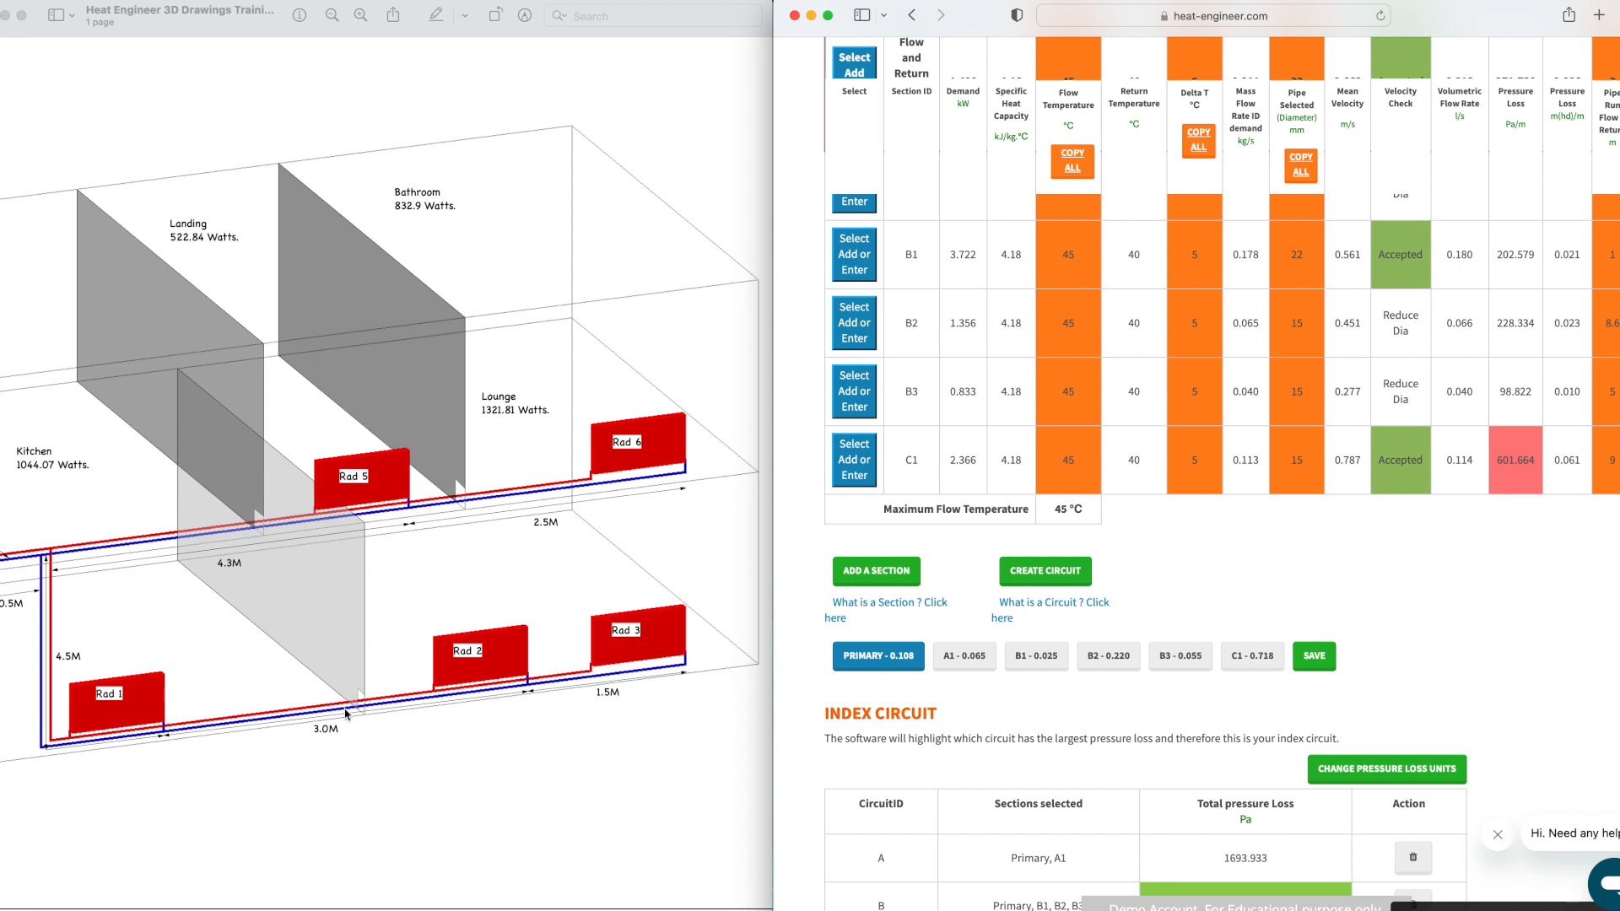
pyautogui.click(865, 573)
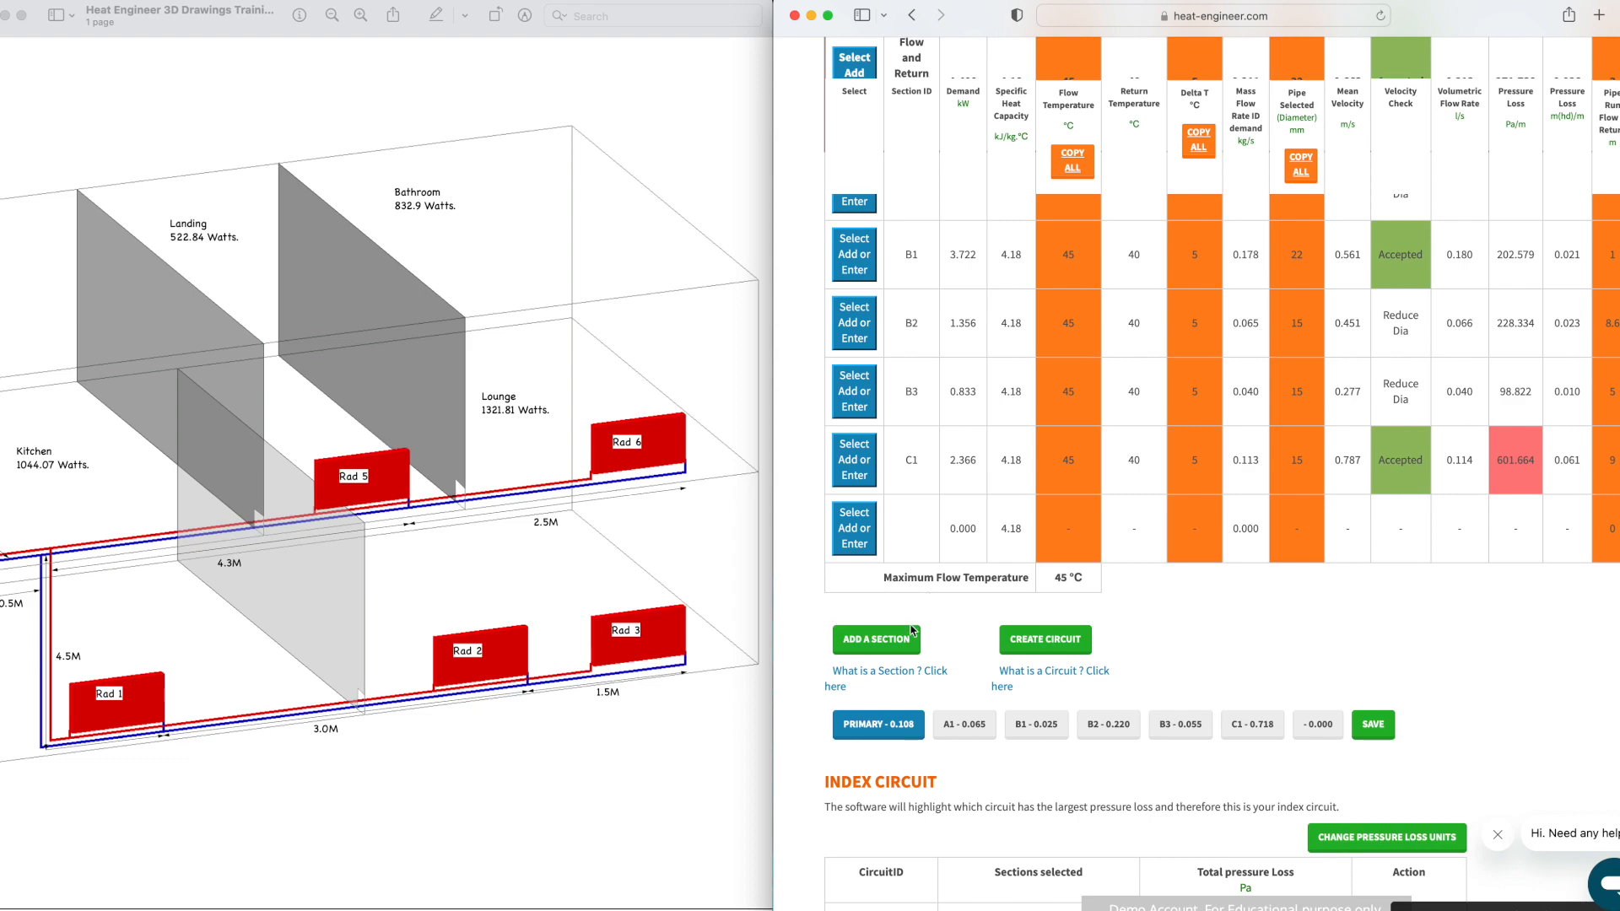
pyautogui.click(856, 540)
pyautogui.click(1201, 144)
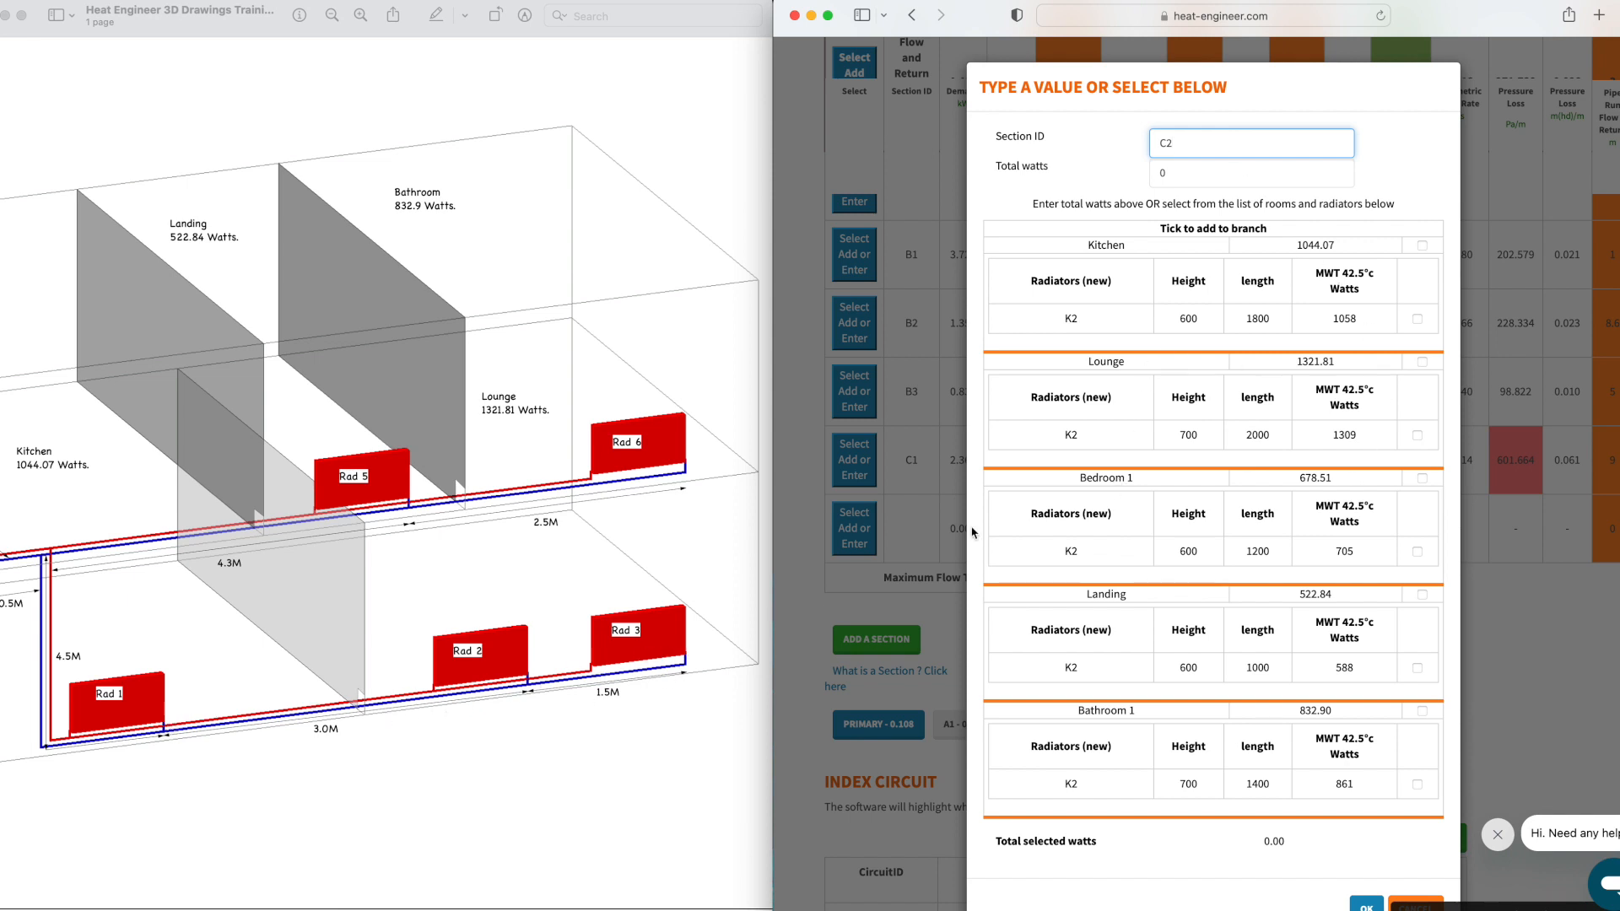
pyautogui.click(1423, 362)
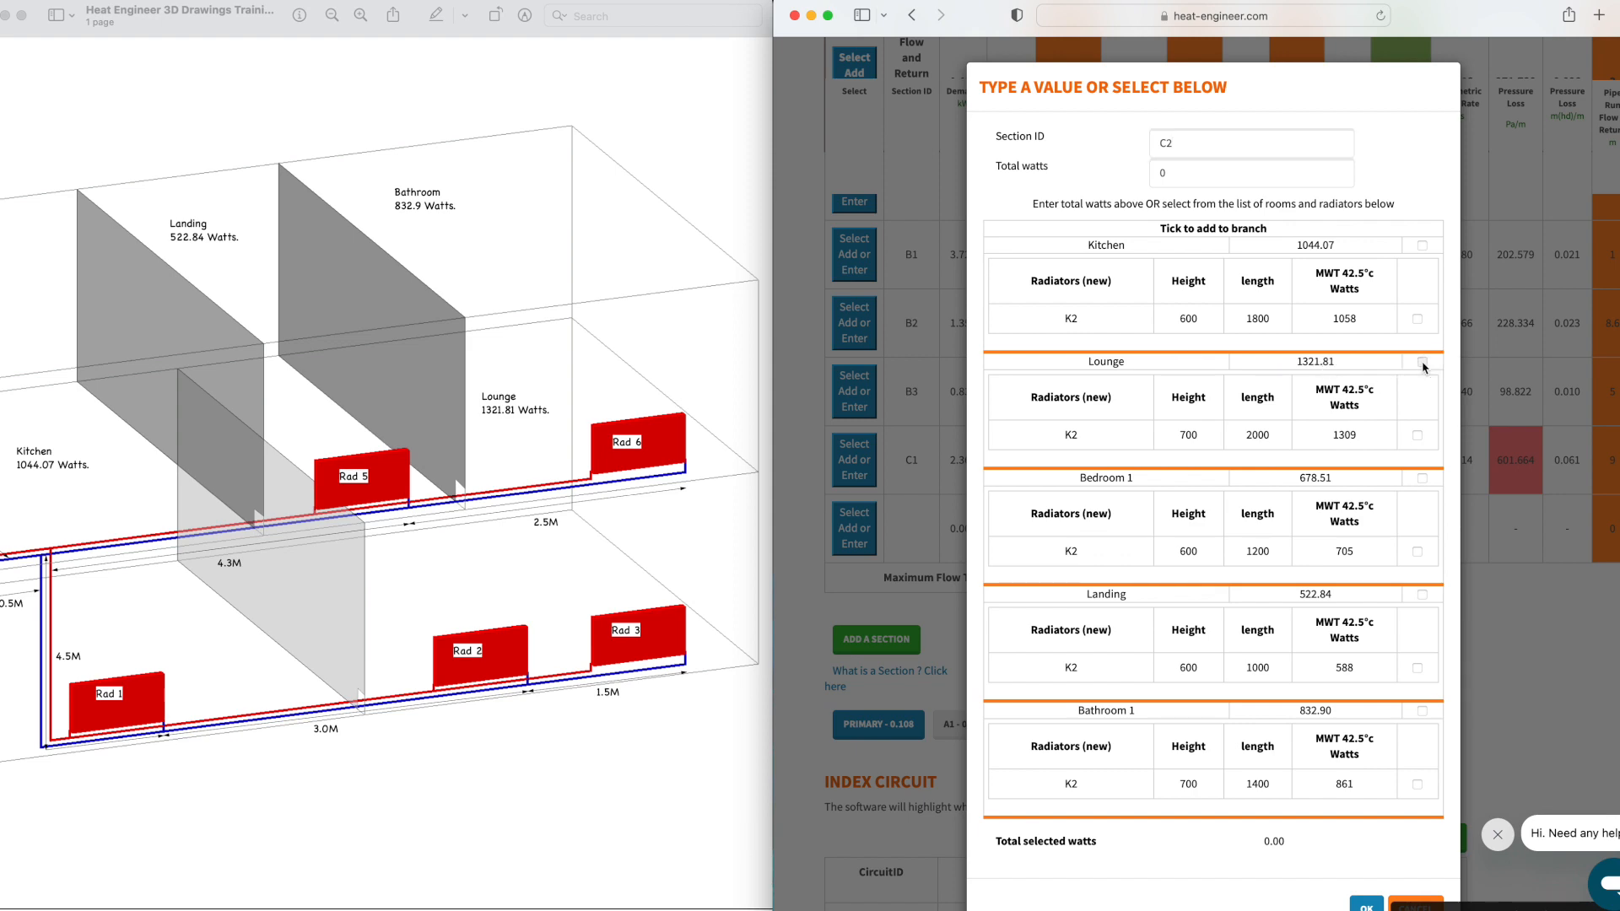
pyautogui.scroll(-1, 1113, 666)
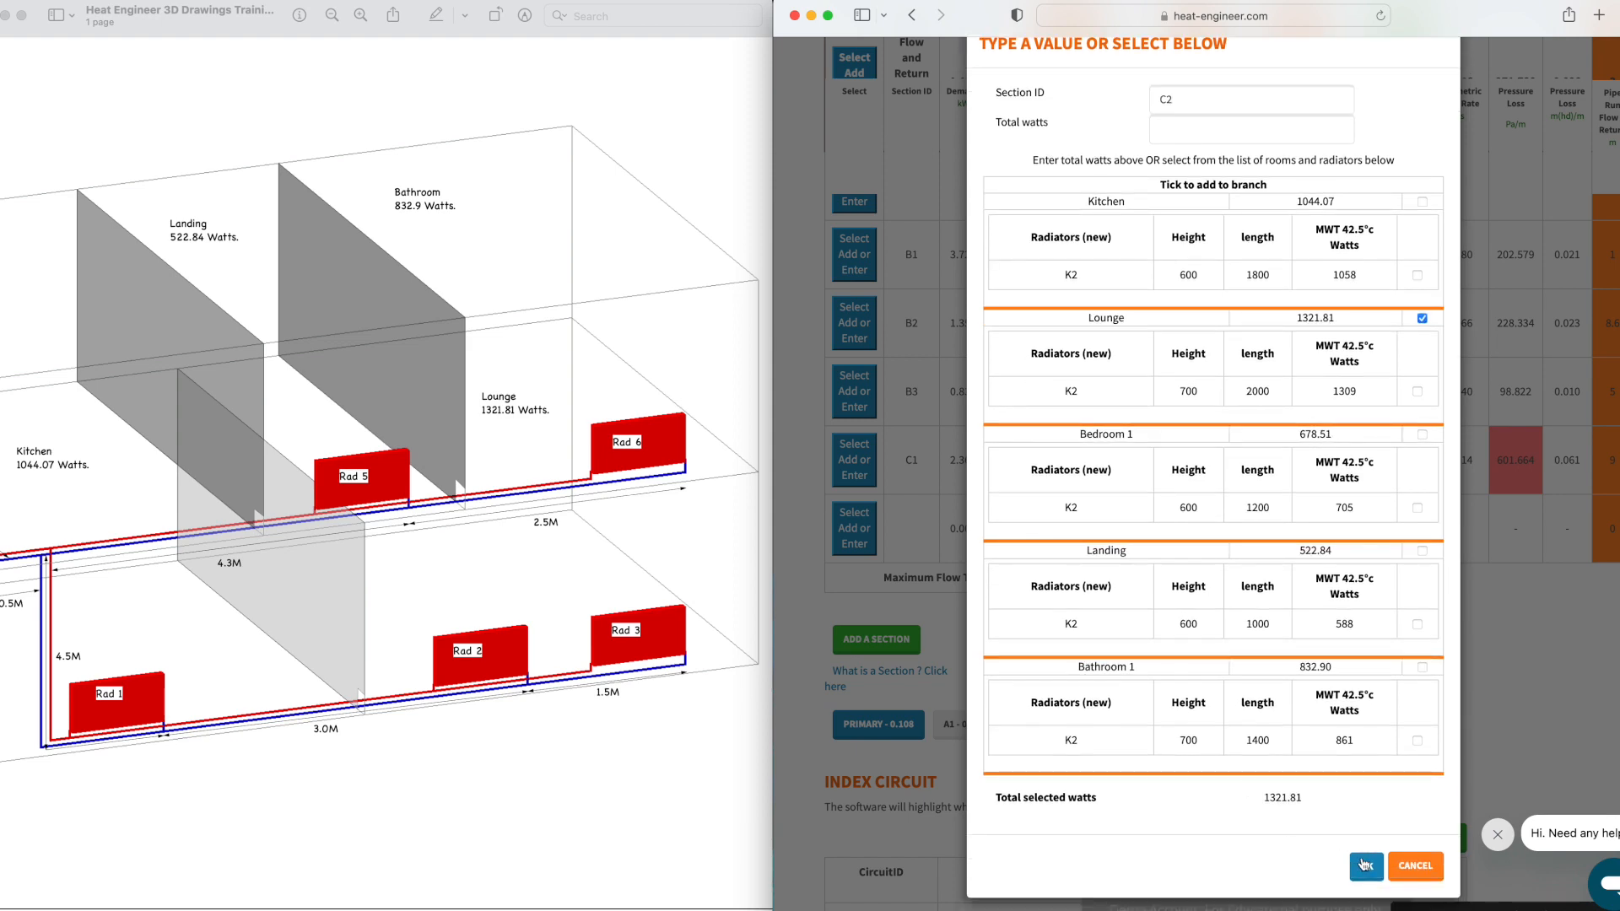
pyautogui.click(1365, 864)
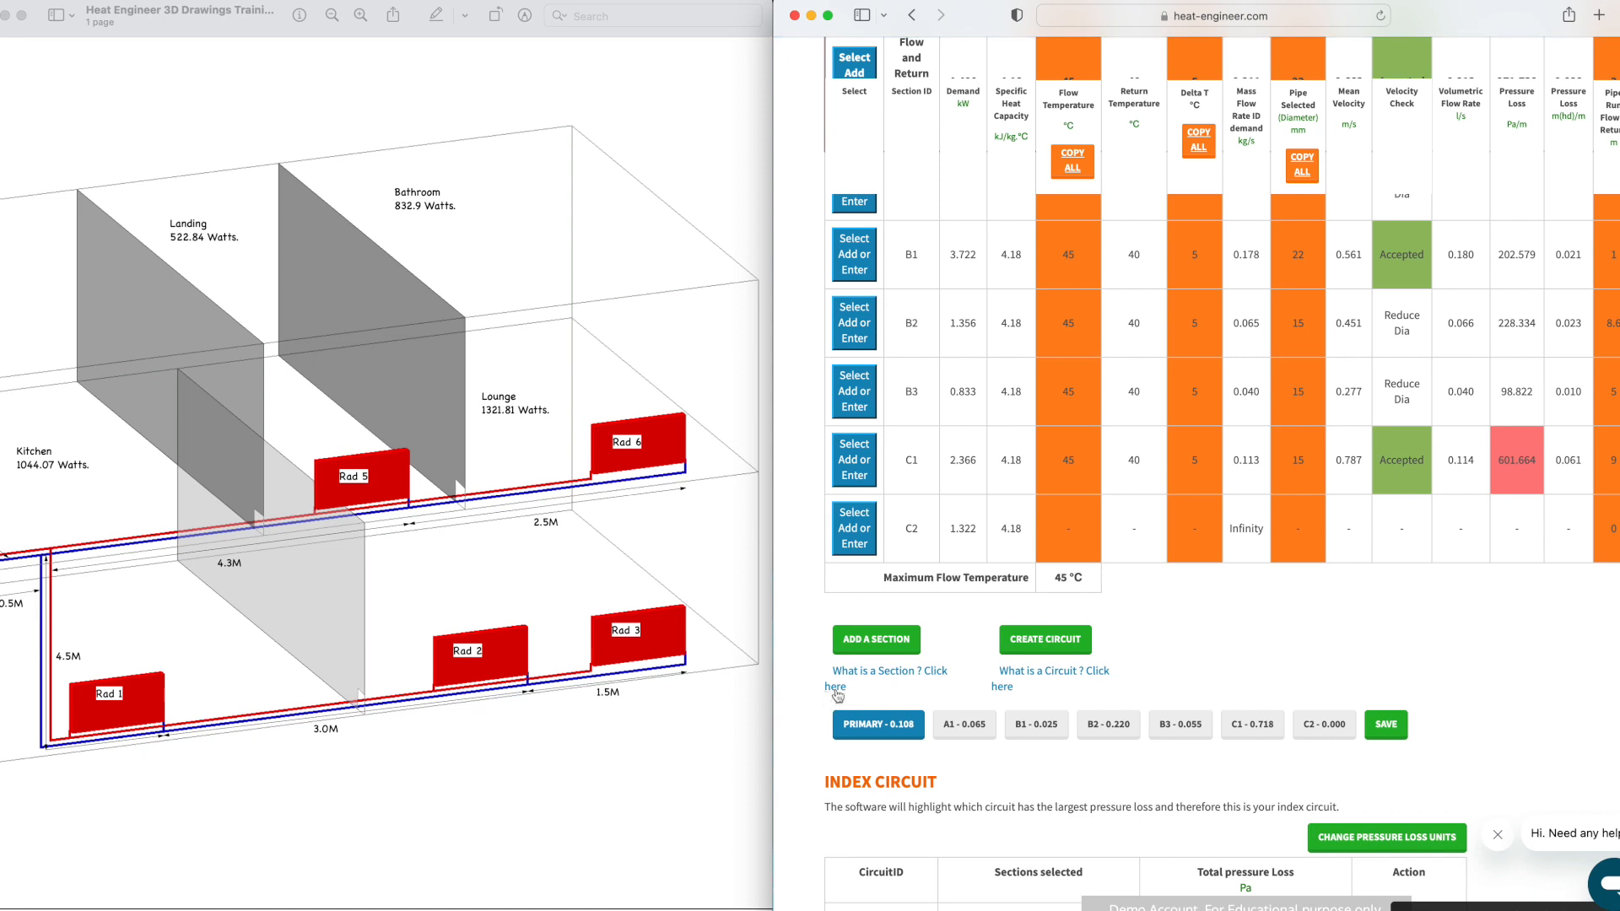
# Step: Give section C2 the shared 45 °C flow temperature and 5 °C delta T, and select a 15 mm pipe for it
pyautogui.click(1073, 160)
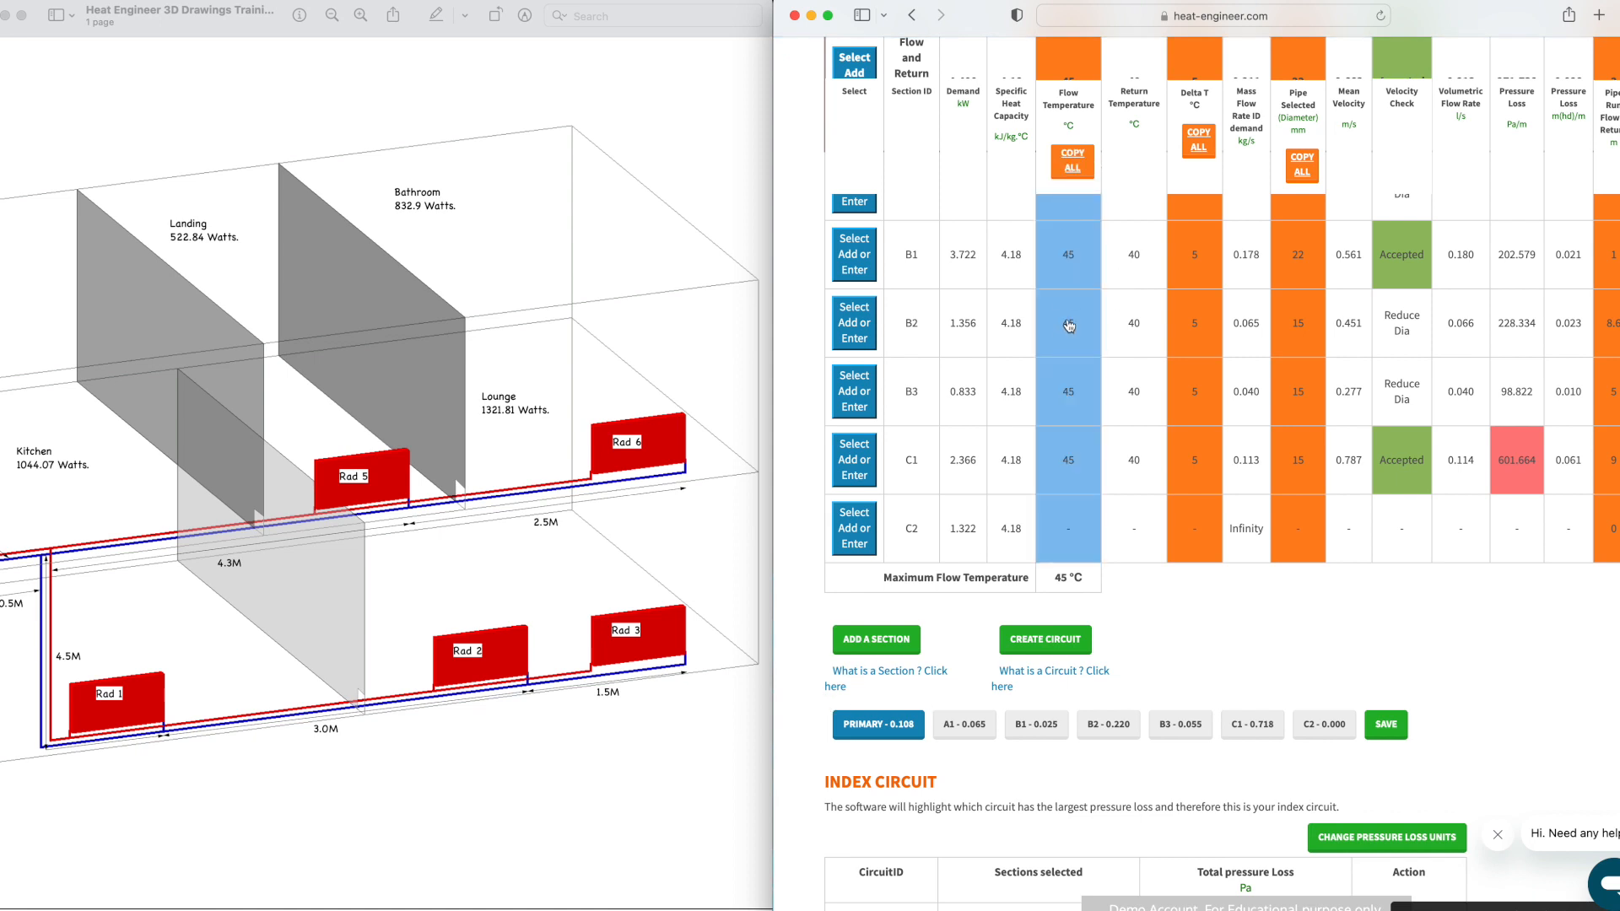
pyautogui.click(1198, 139)
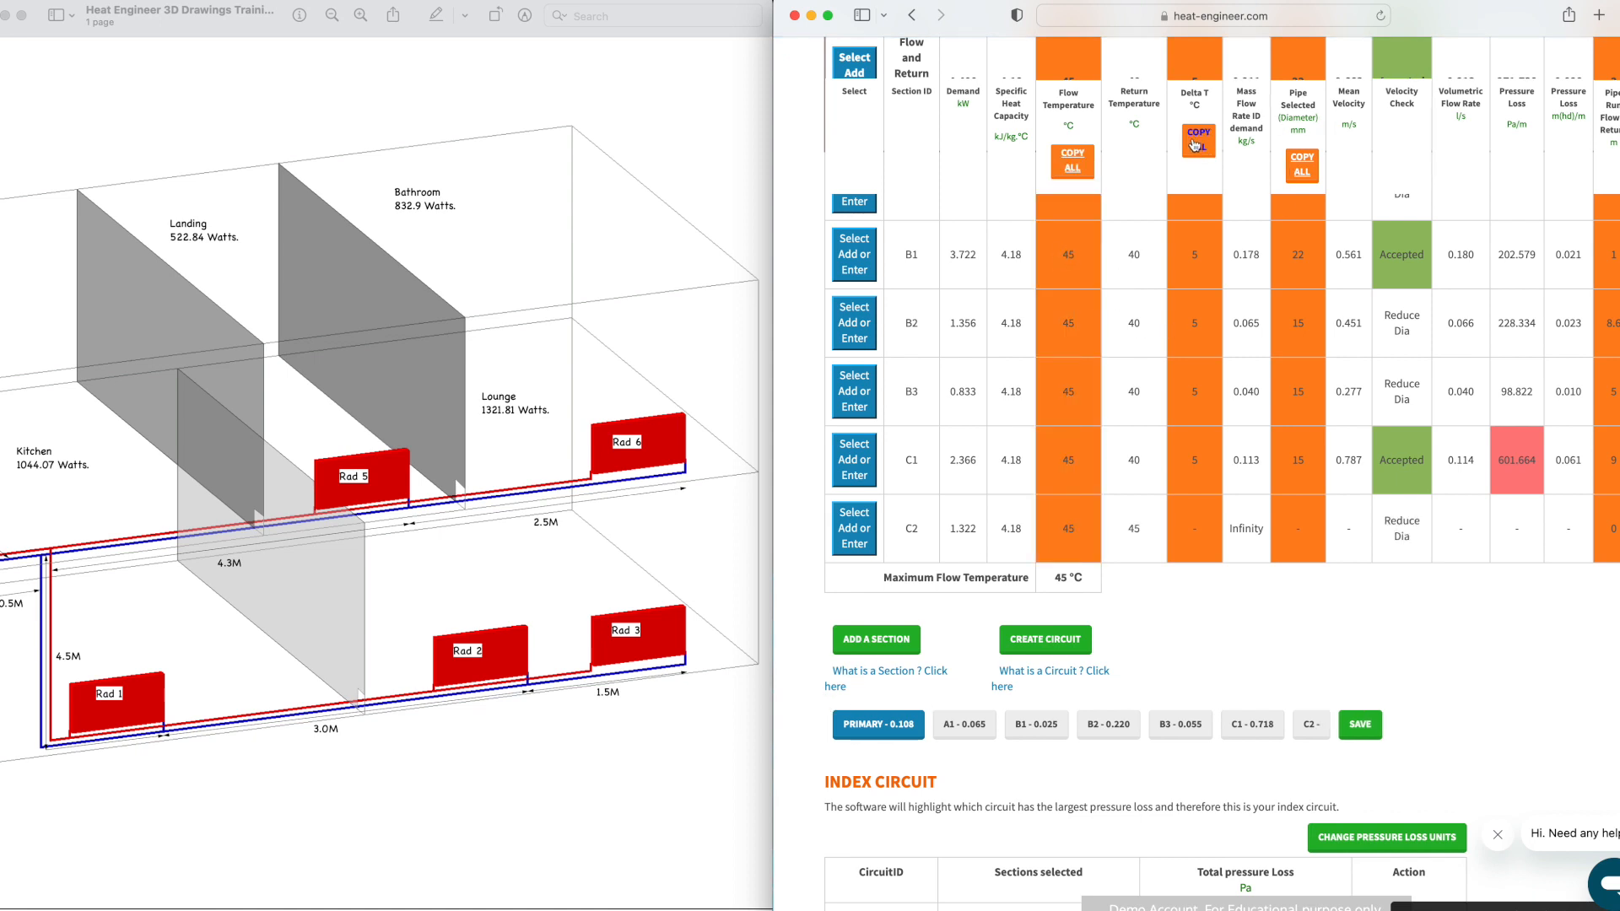
pyautogui.click(1295, 529)
pyautogui.click(1070, 160)
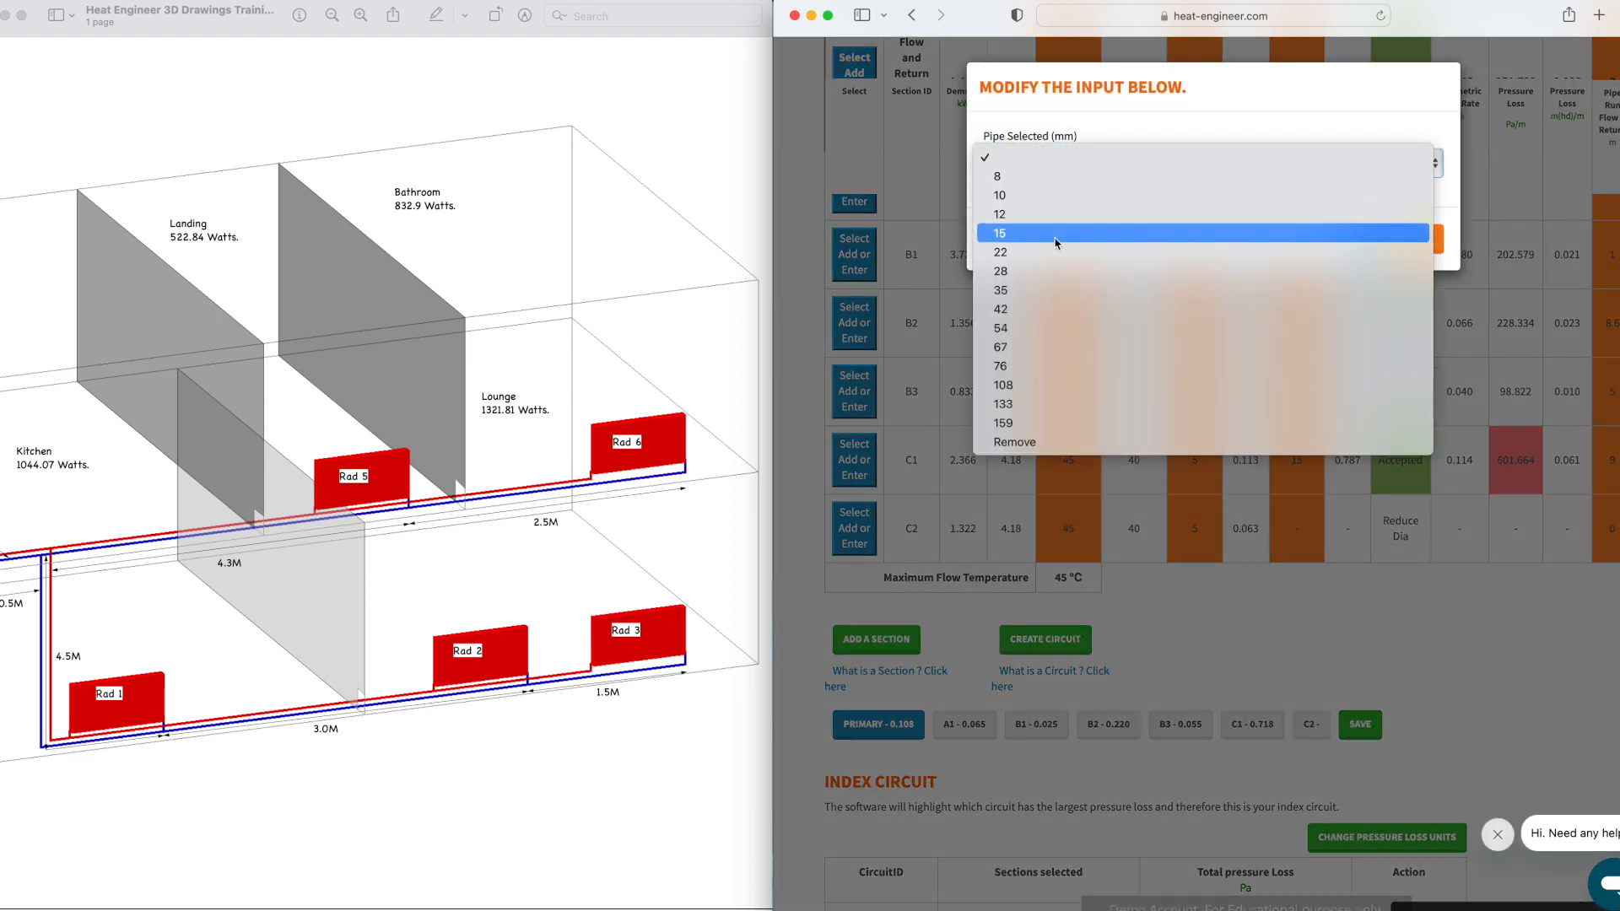
pyautogui.click(1046, 234)
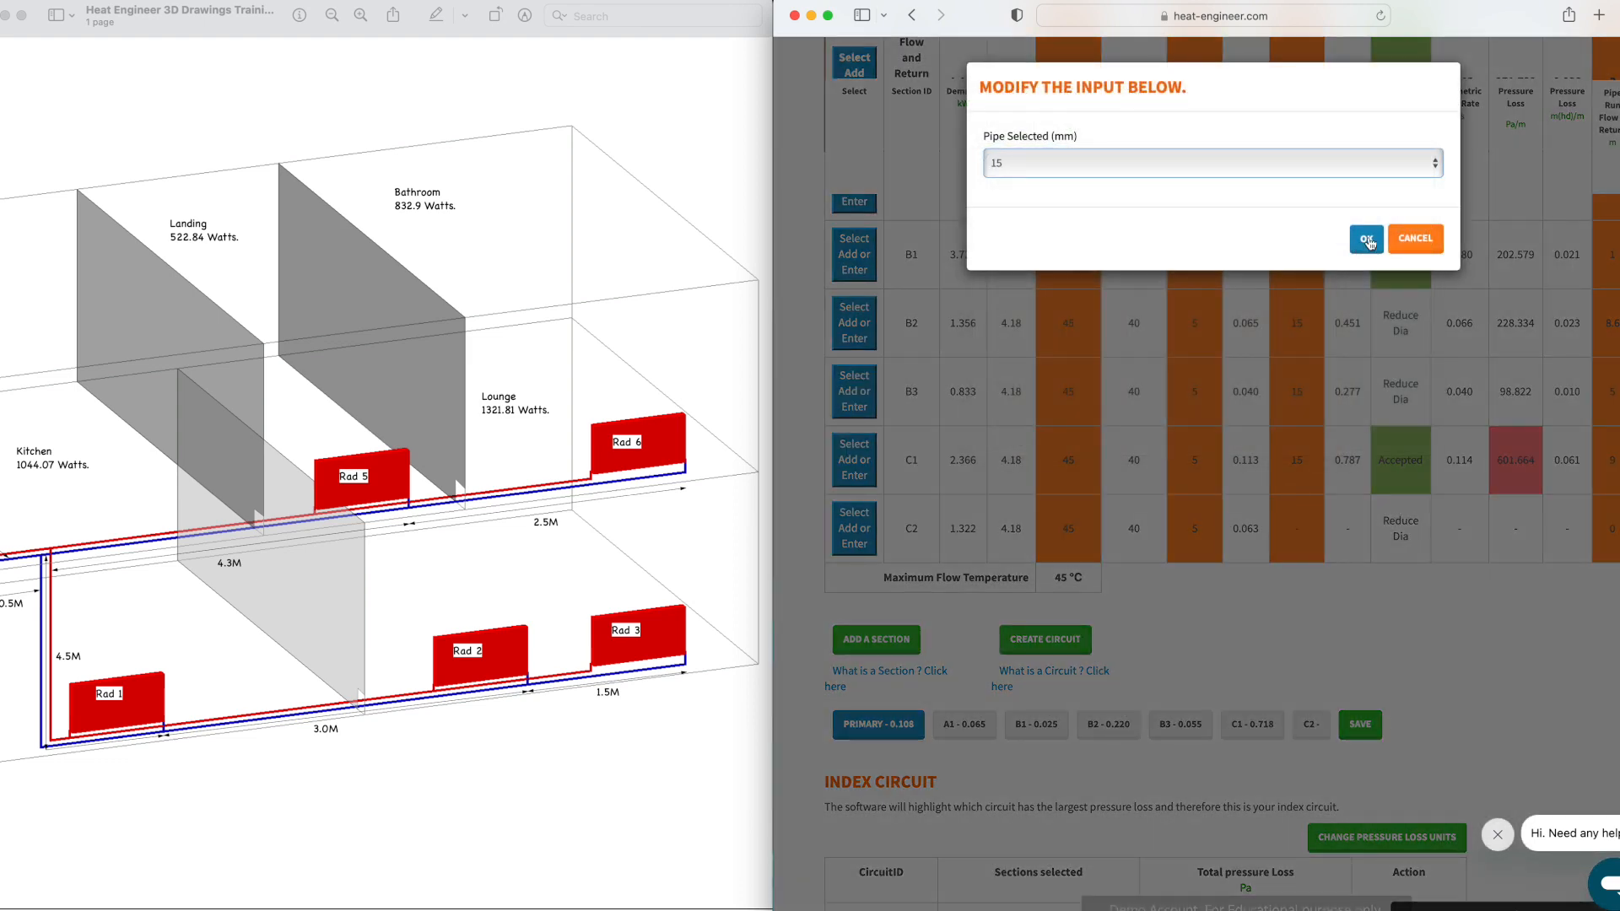
pyautogui.click(1368, 241)
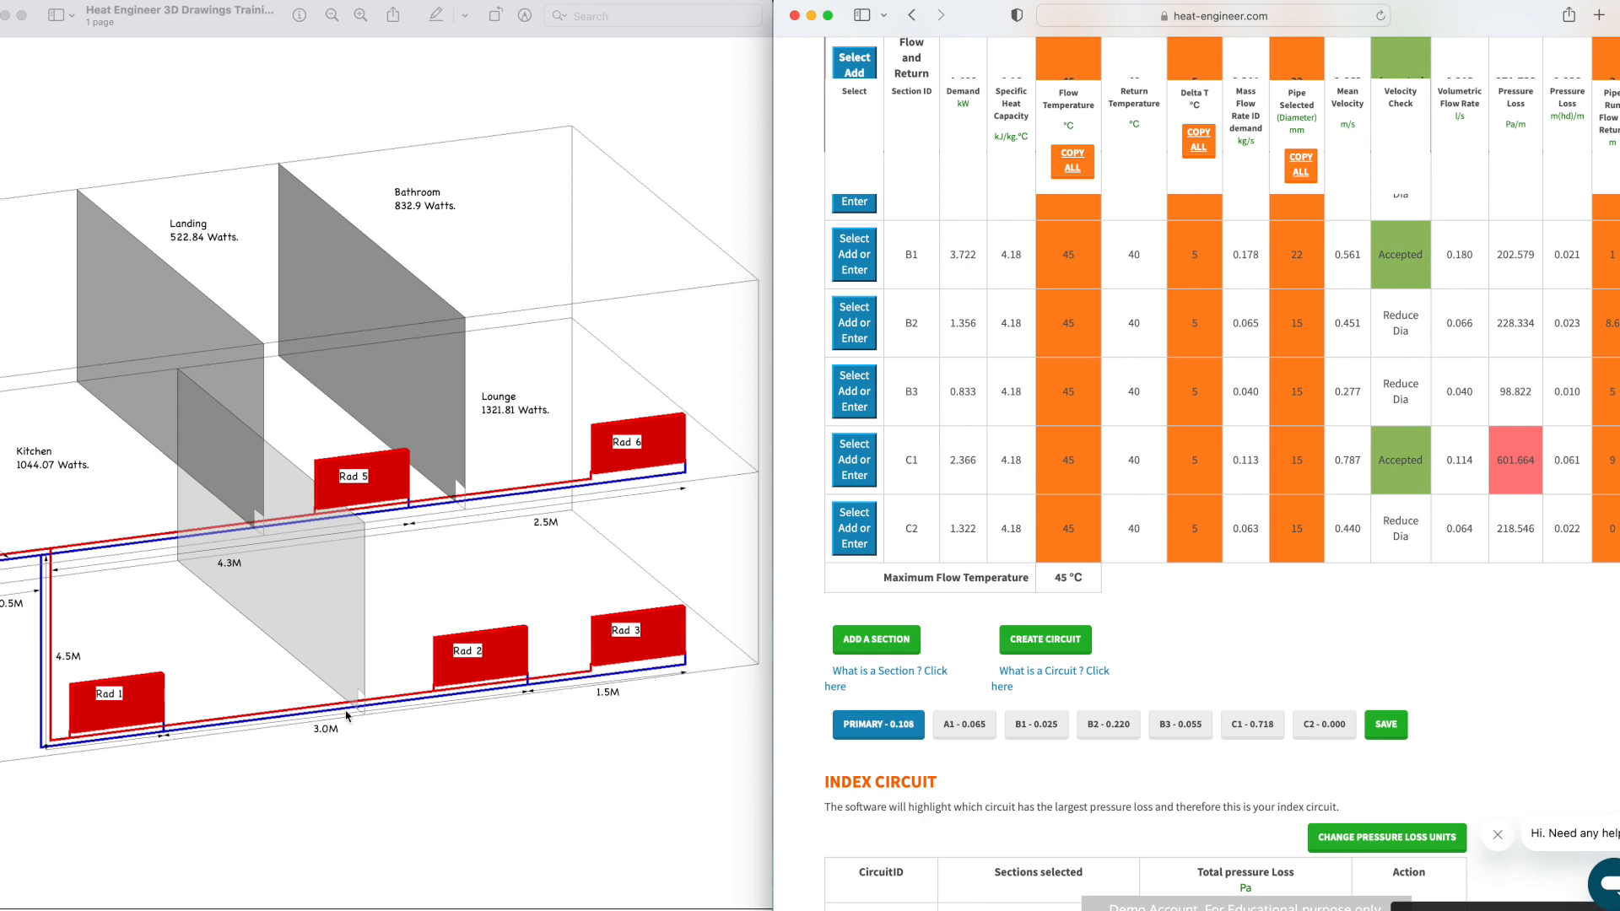
# Step: Set the flow and return pipe run of section C2 to 9 m
pyautogui.click(1613, 531)
pyautogui.click(1049, 170)
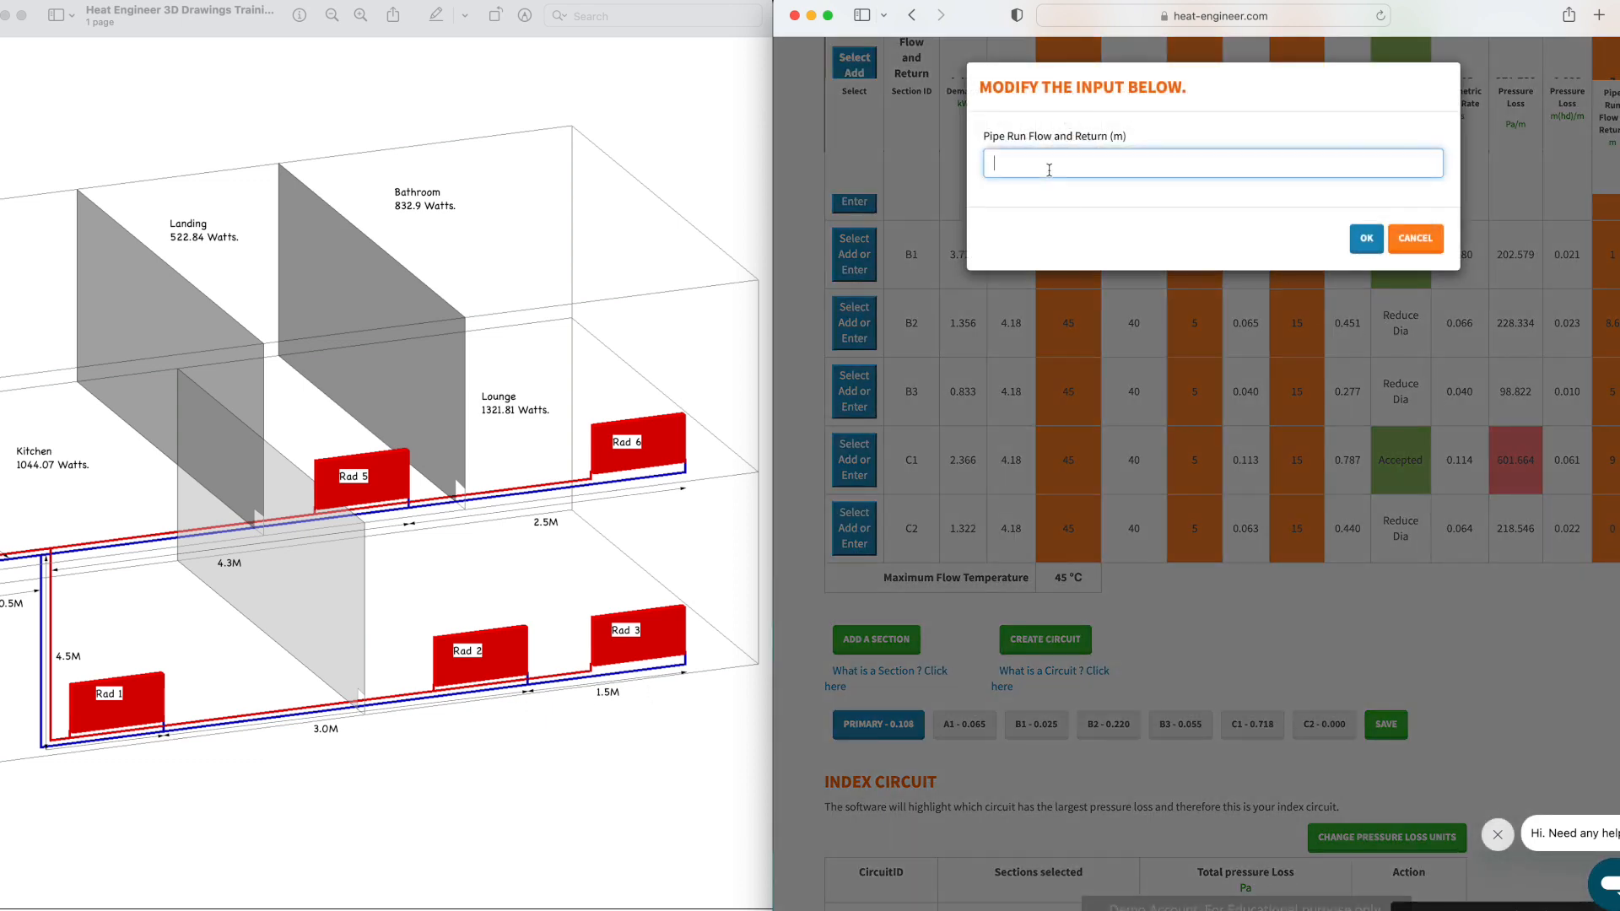
pyautogui.write('9')
pyautogui.click(1366, 238)
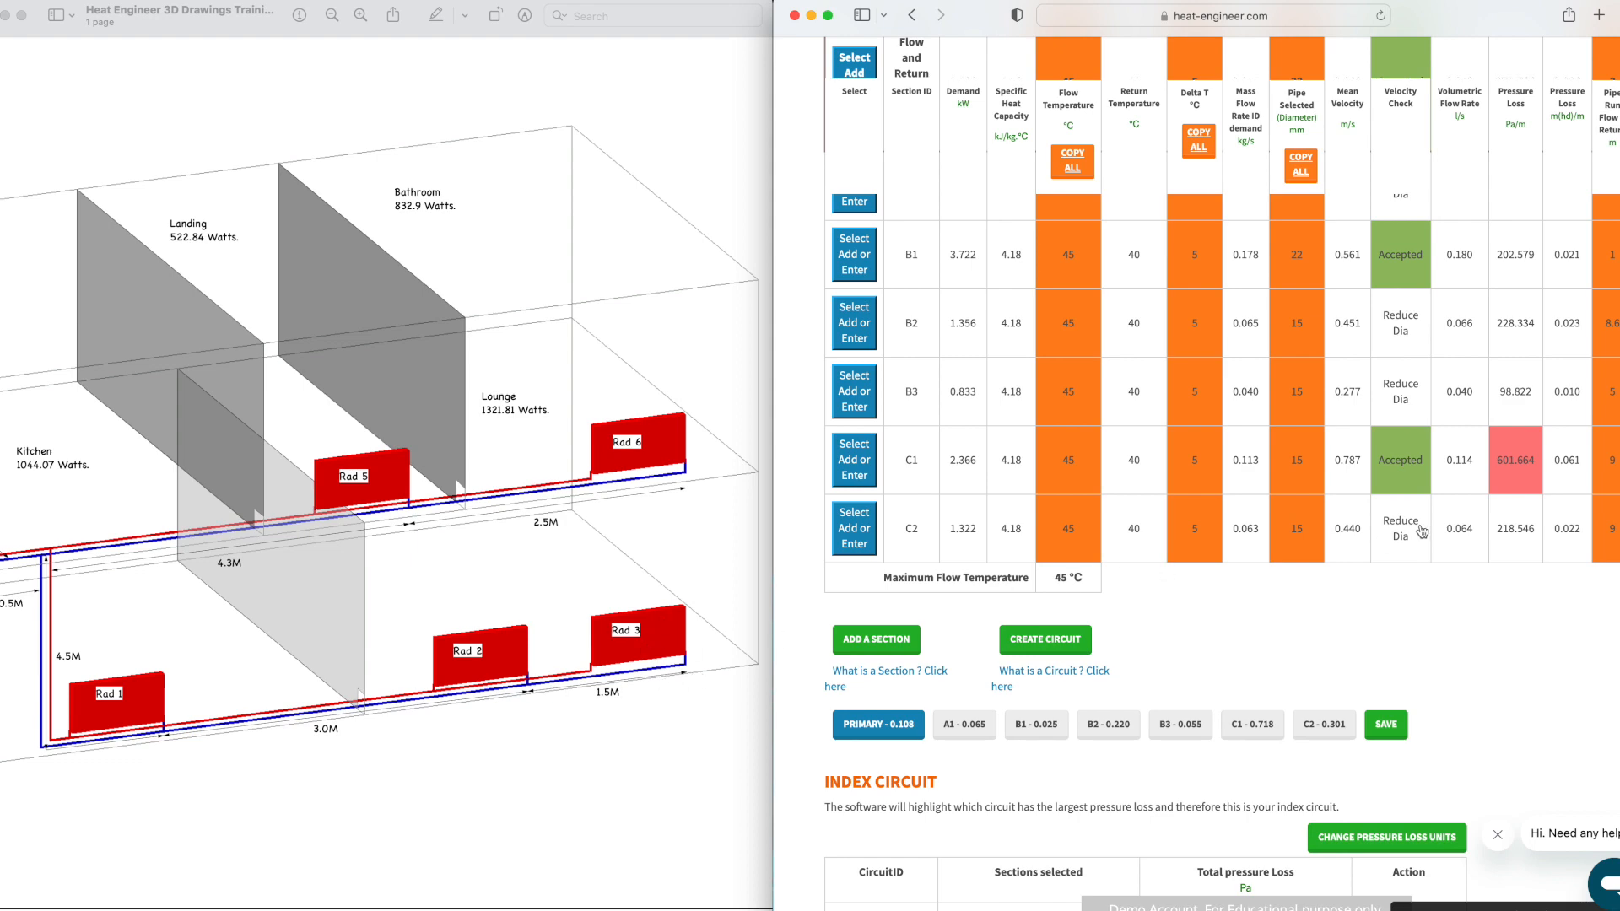
# Step: Set the fittings allowance of section C2 to 10%
pyautogui.hscroll(5, 1422, 531)
pyautogui.click(1500, 527)
pyautogui.click(1025, 160)
pyautogui.moveTo(1008, 162); pyautogui.dragTo(990, 165)
pyautogui.write('10')
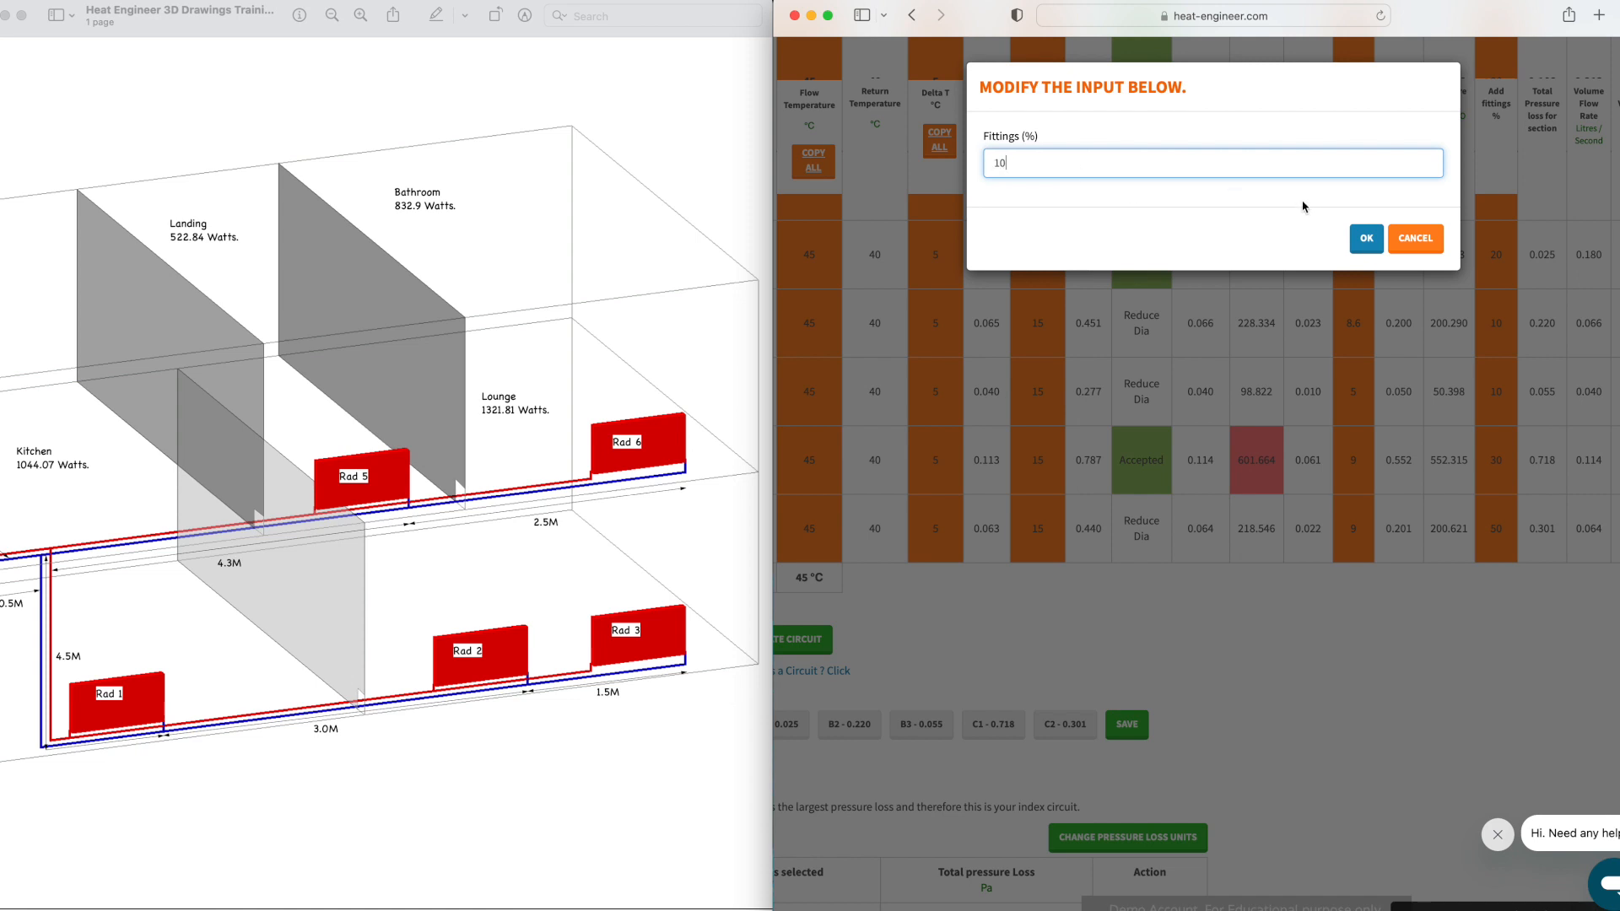
pyautogui.click(1367, 240)
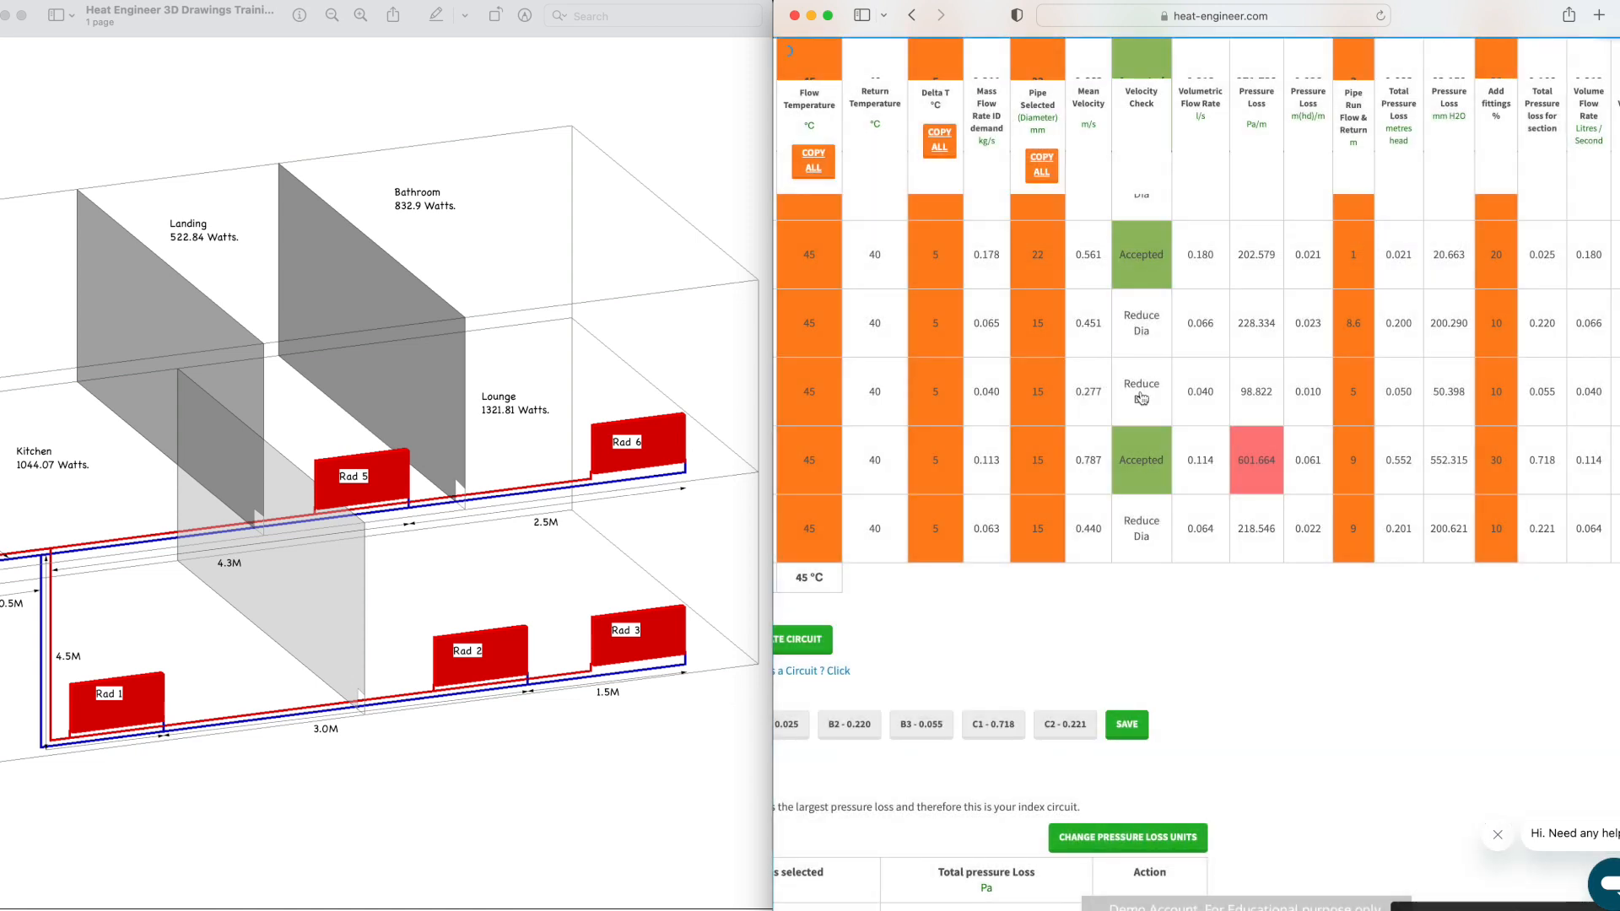
# Step: Trace the downstairs pipe route in the drawing and save circuit C from the sections Primary, B1, C1 and C2
pyautogui.scroll(-3, 1164, 582)
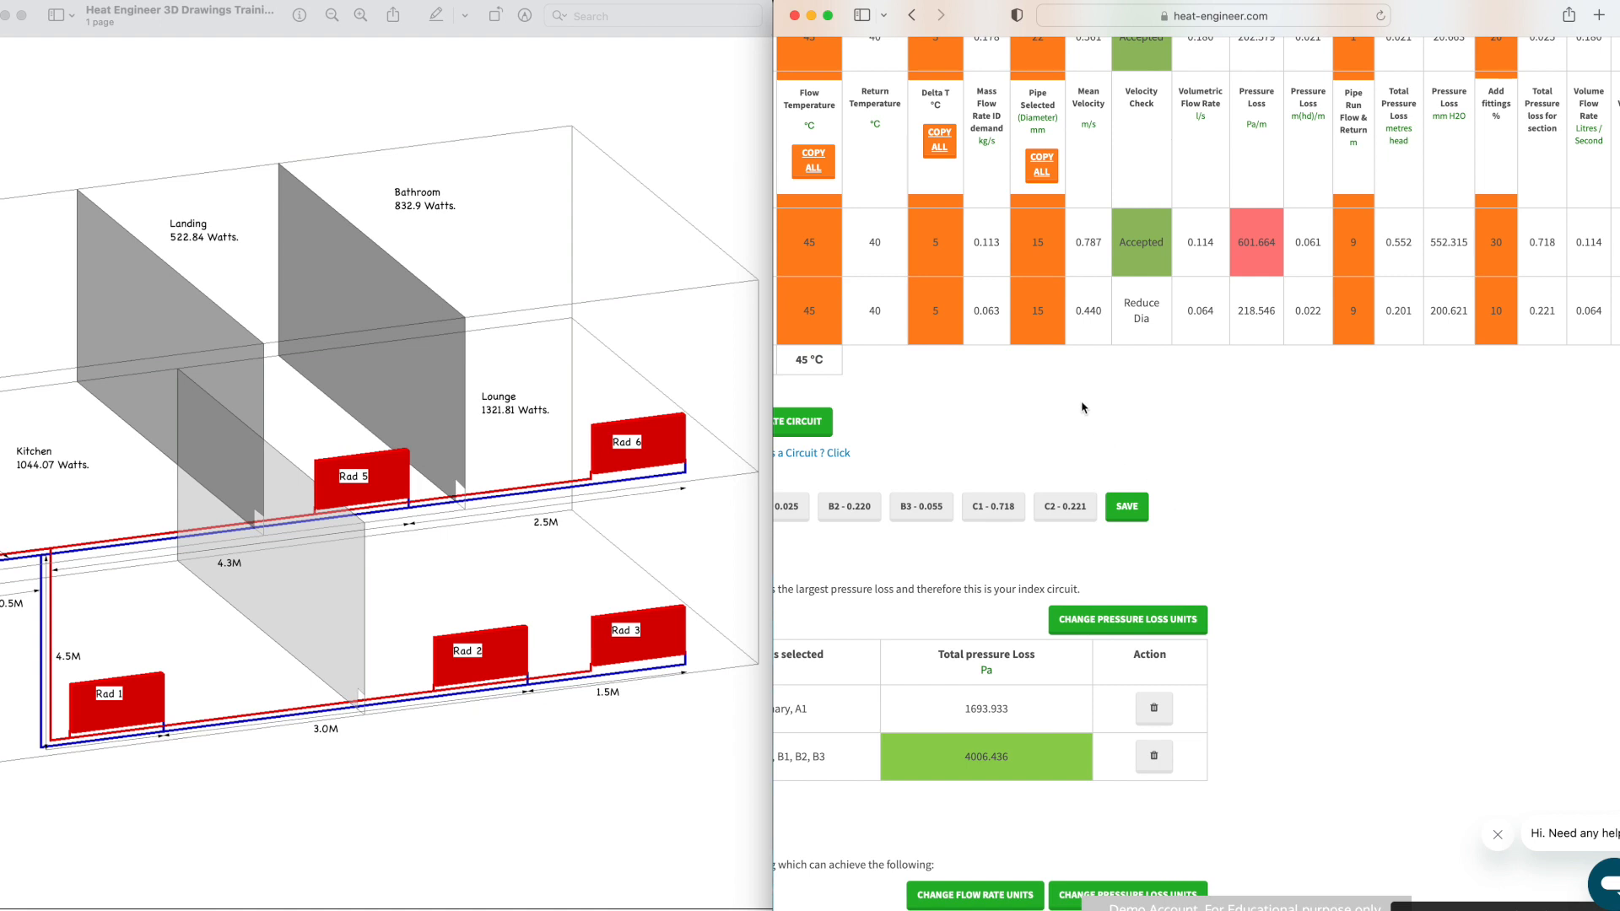
pyautogui.hscroll(-5, 1097, 421)
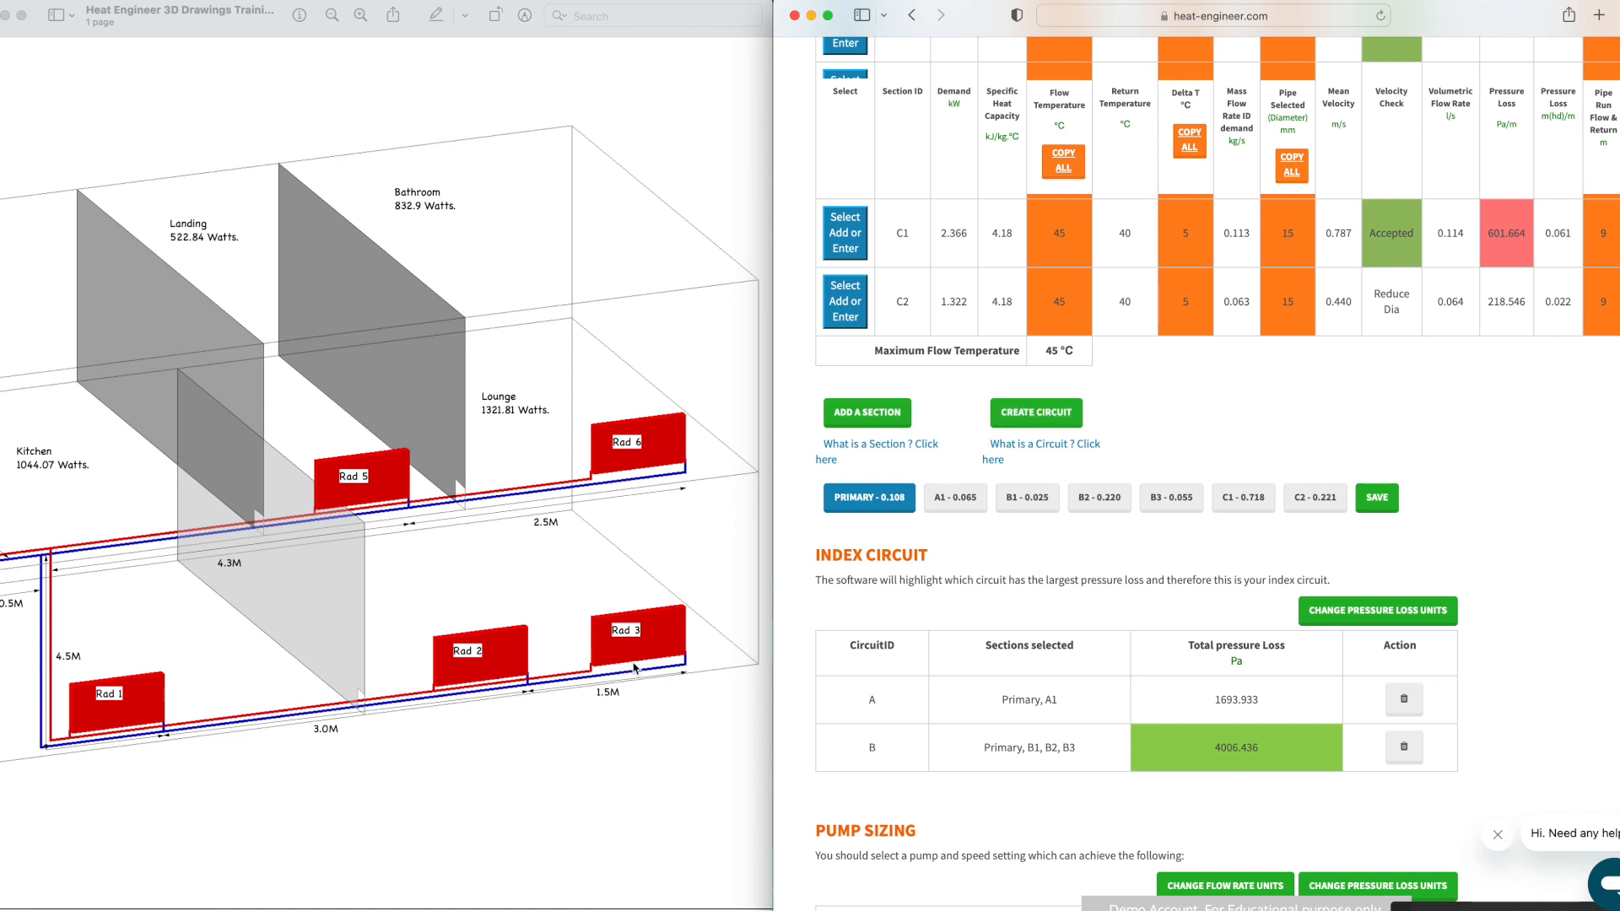
pyautogui.click(559, 715)
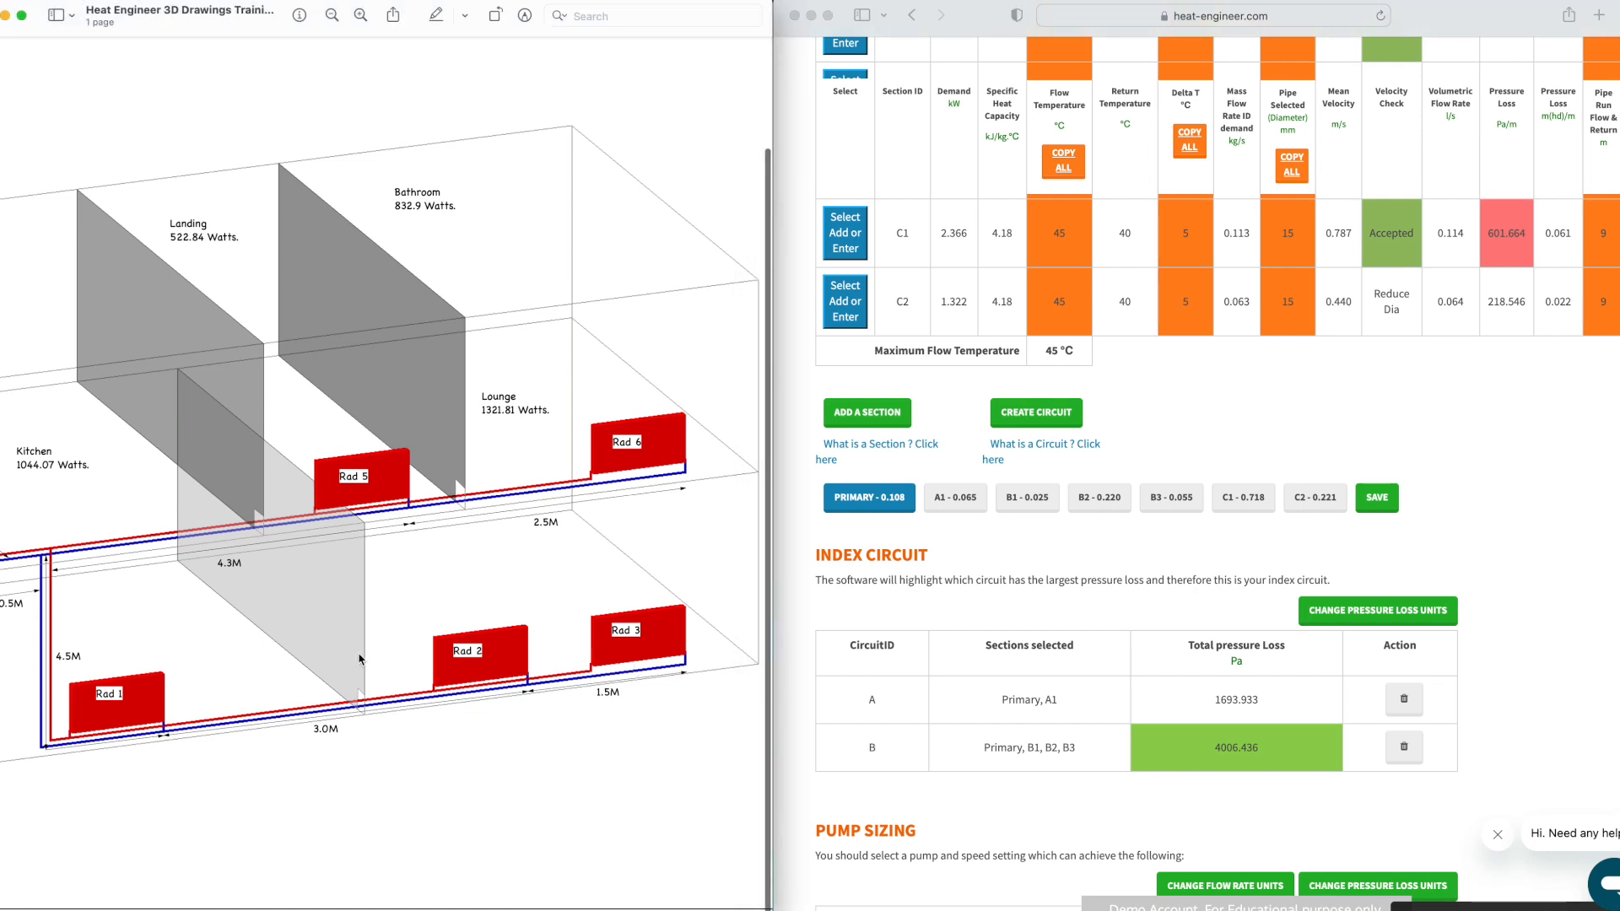
pyautogui.scroll(-5, 357, 659)
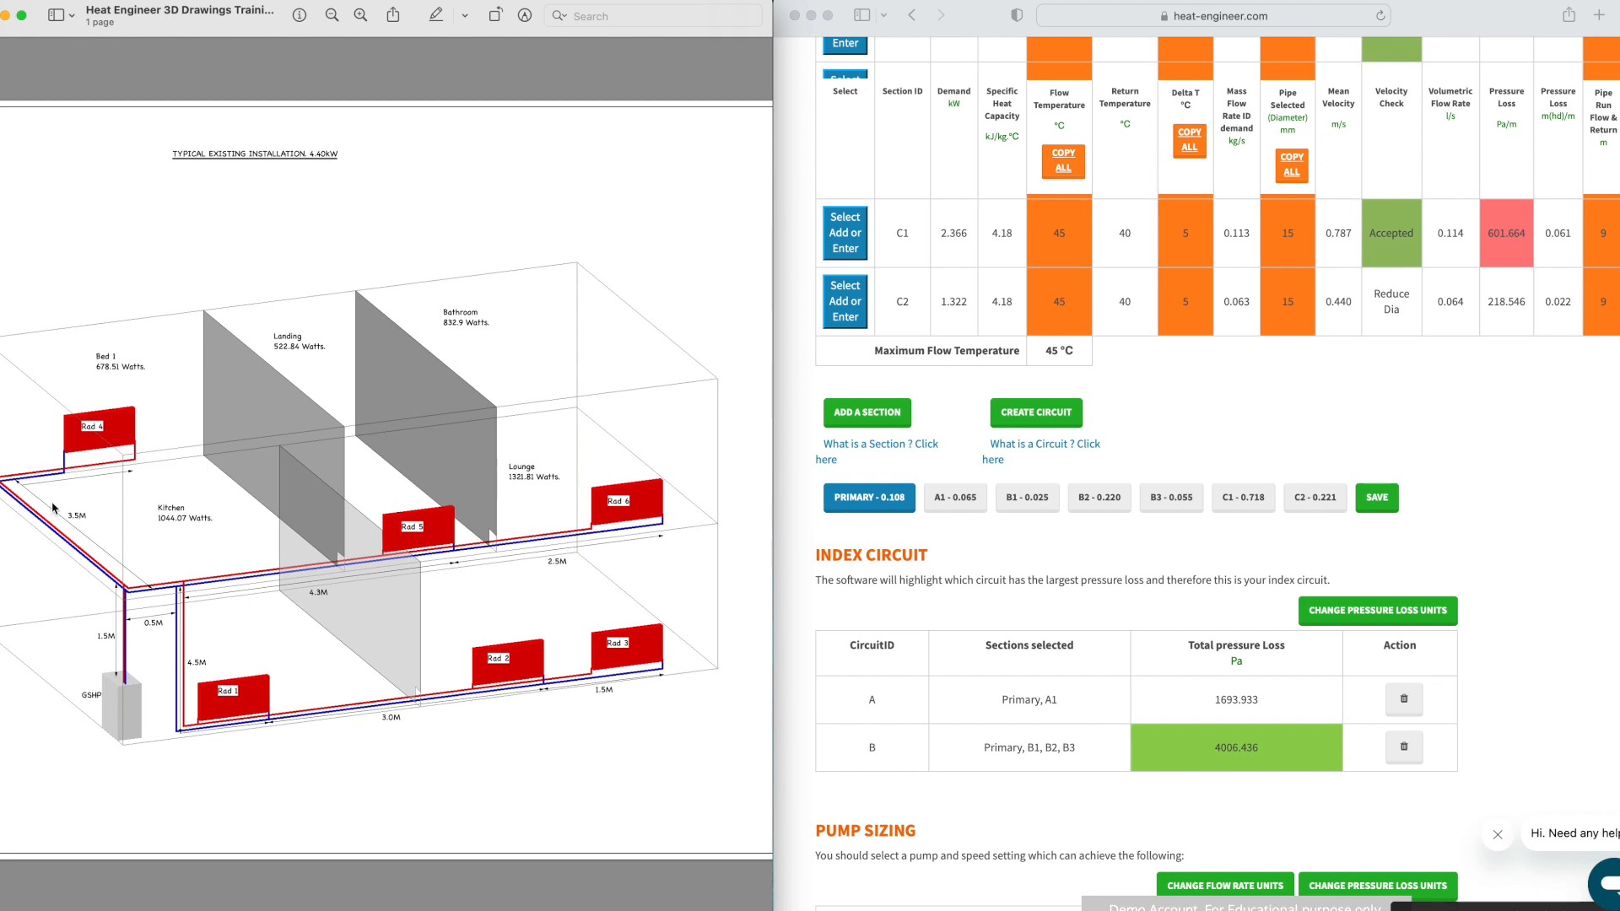
pyautogui.click(1031, 500)
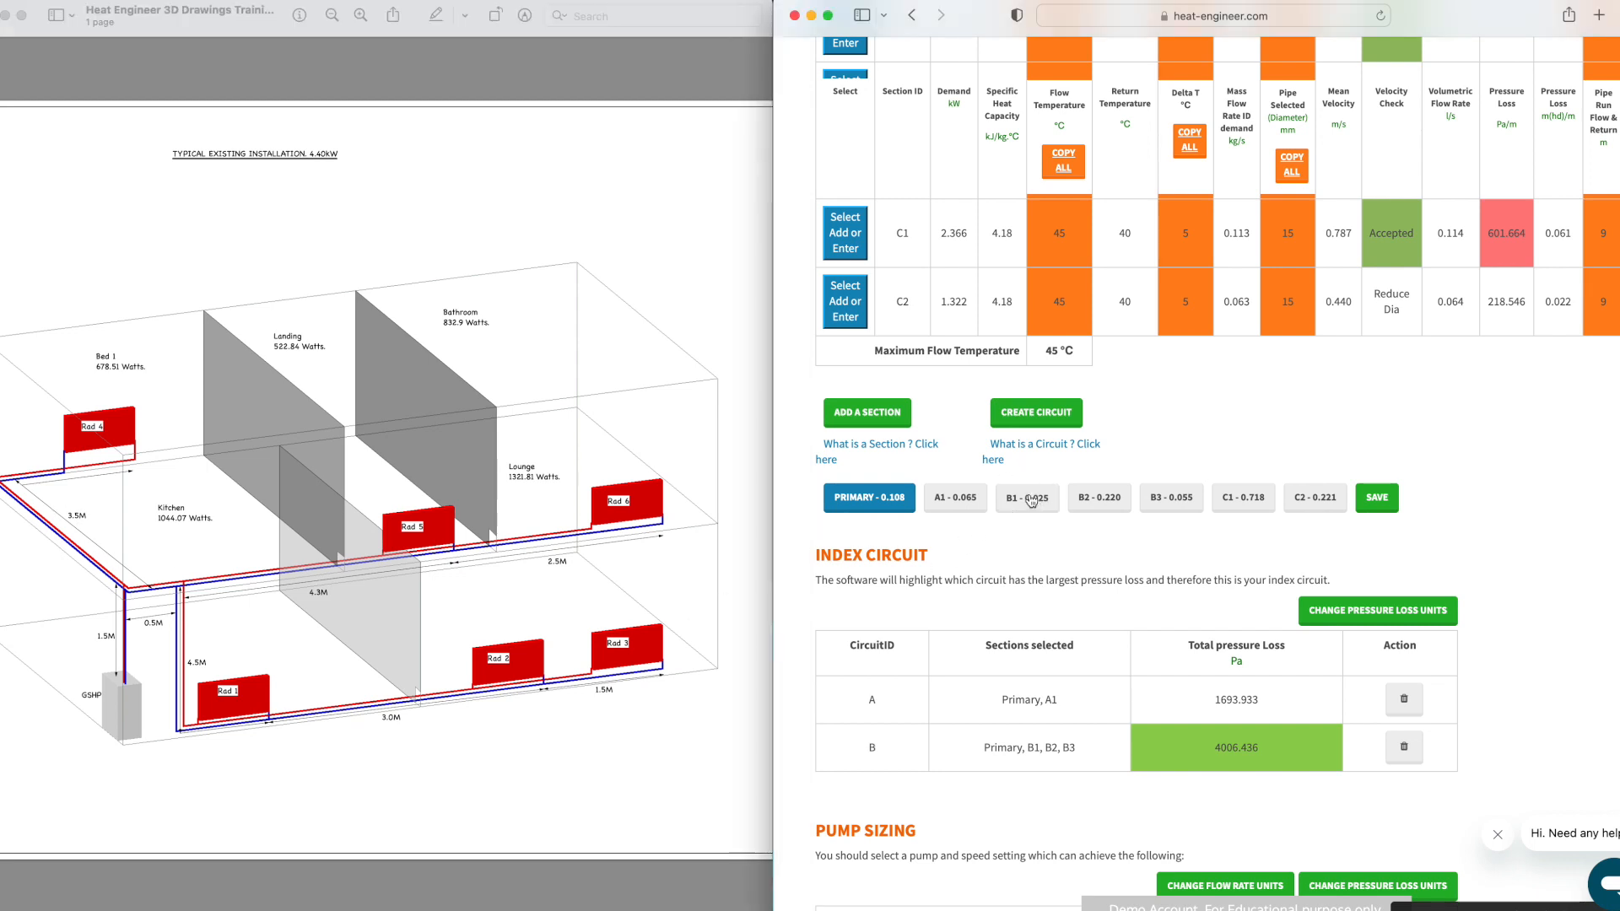
pyautogui.click(1030, 499)
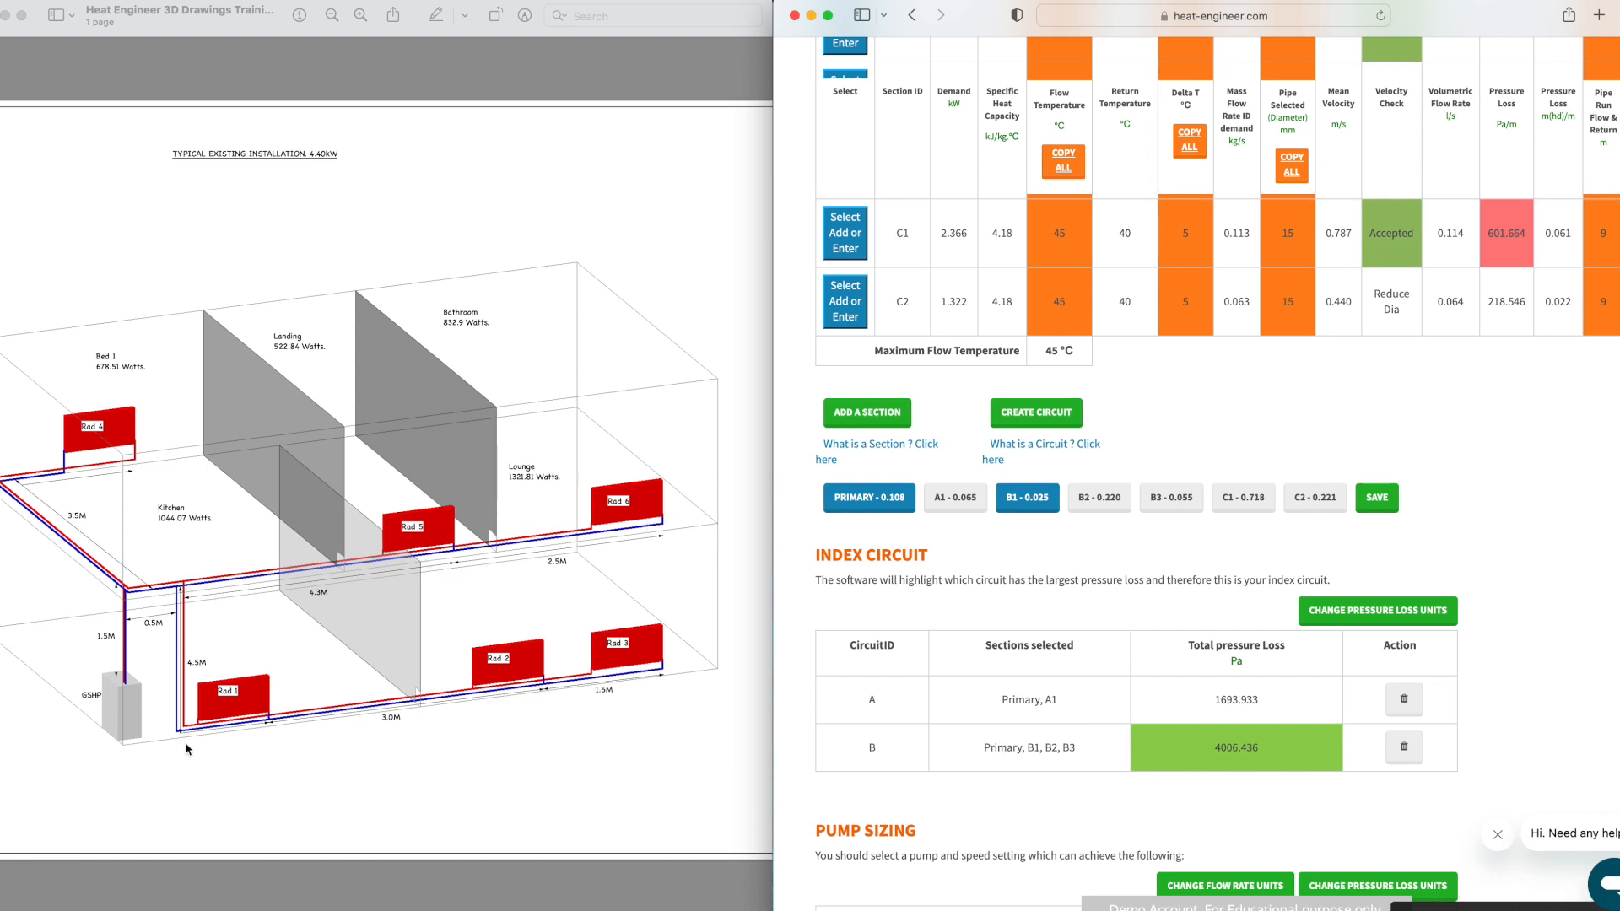
pyautogui.click(1243, 497)
pyautogui.click(1304, 500)
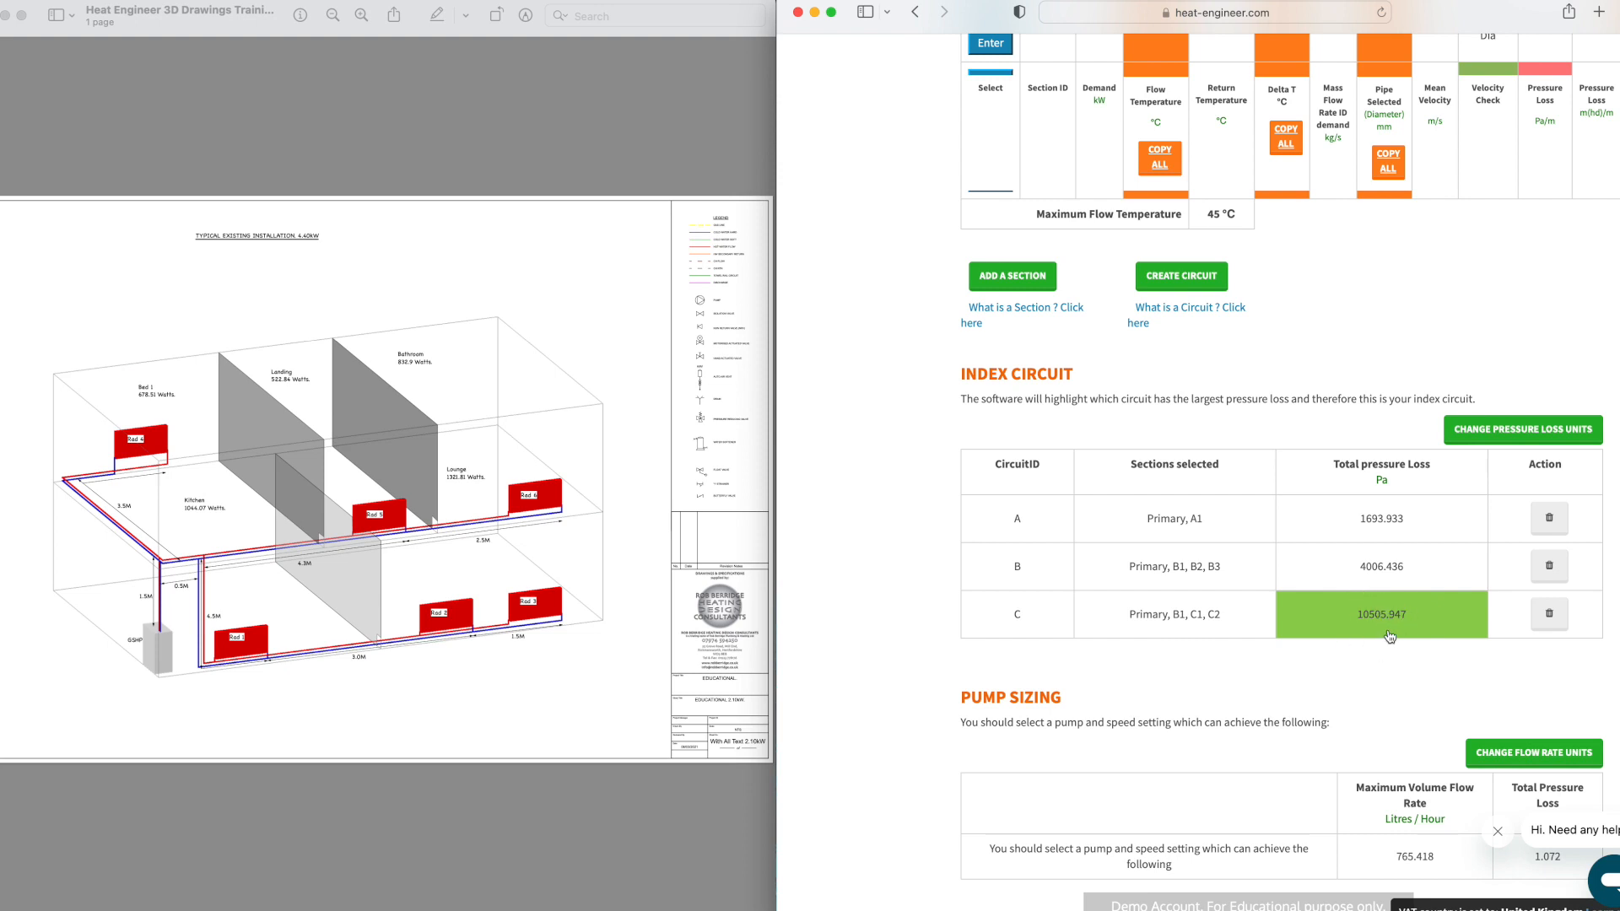
# Step: View the circuits' total pressure loss in kPa and in mm H20 / metre, and return the units to Pa
pyautogui.click(1516, 434)
pyautogui.click(1477, 503)
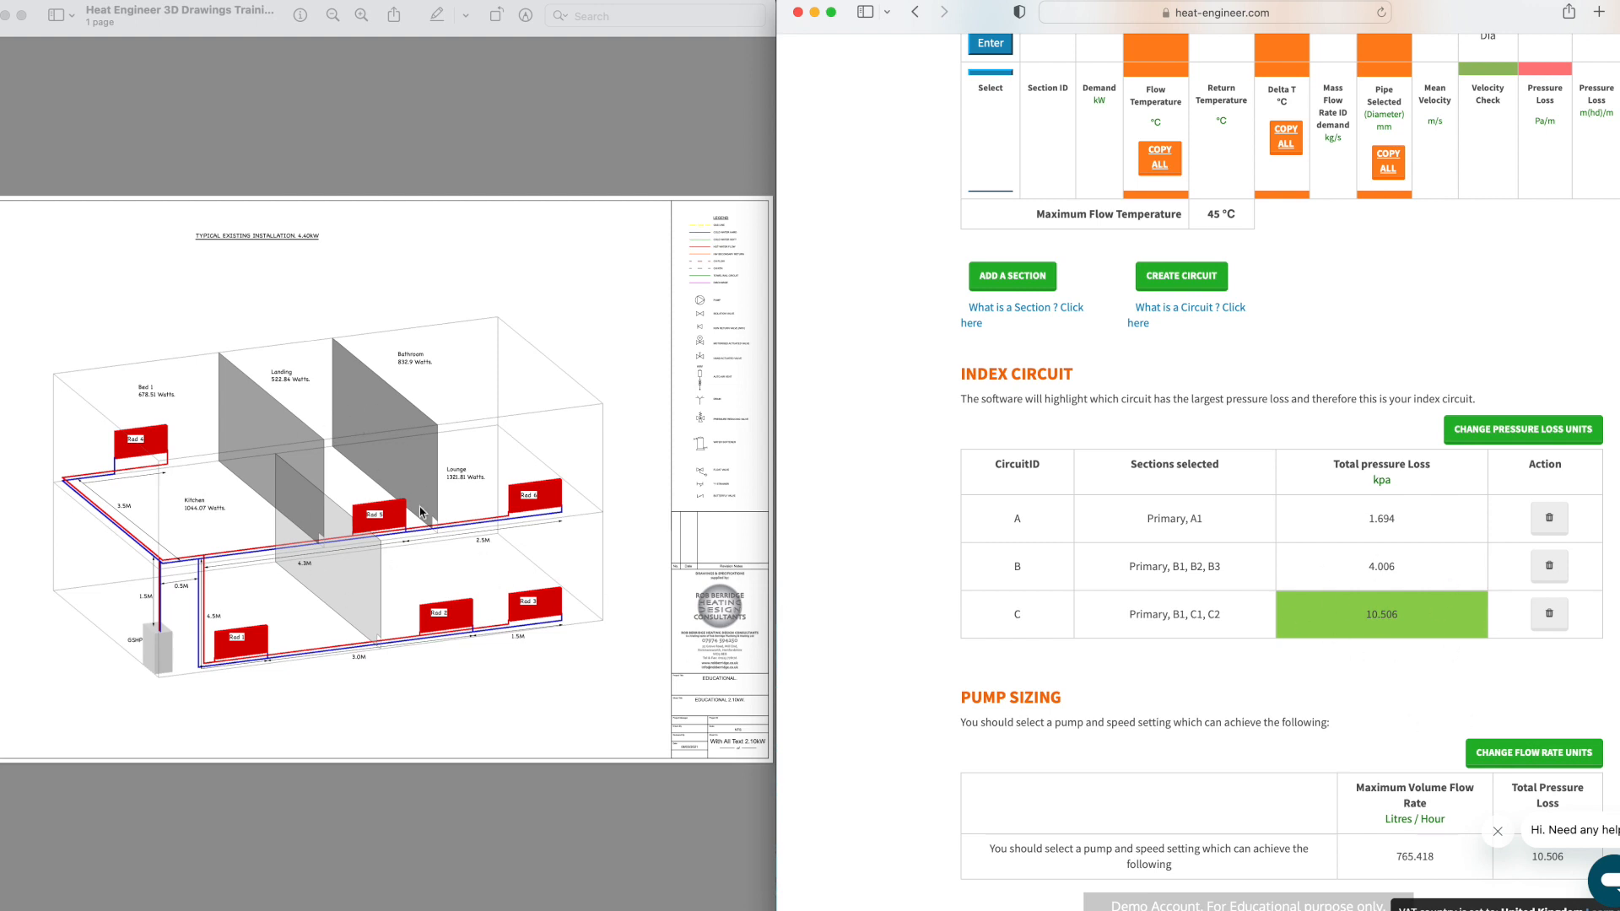
pyautogui.click(1540, 431)
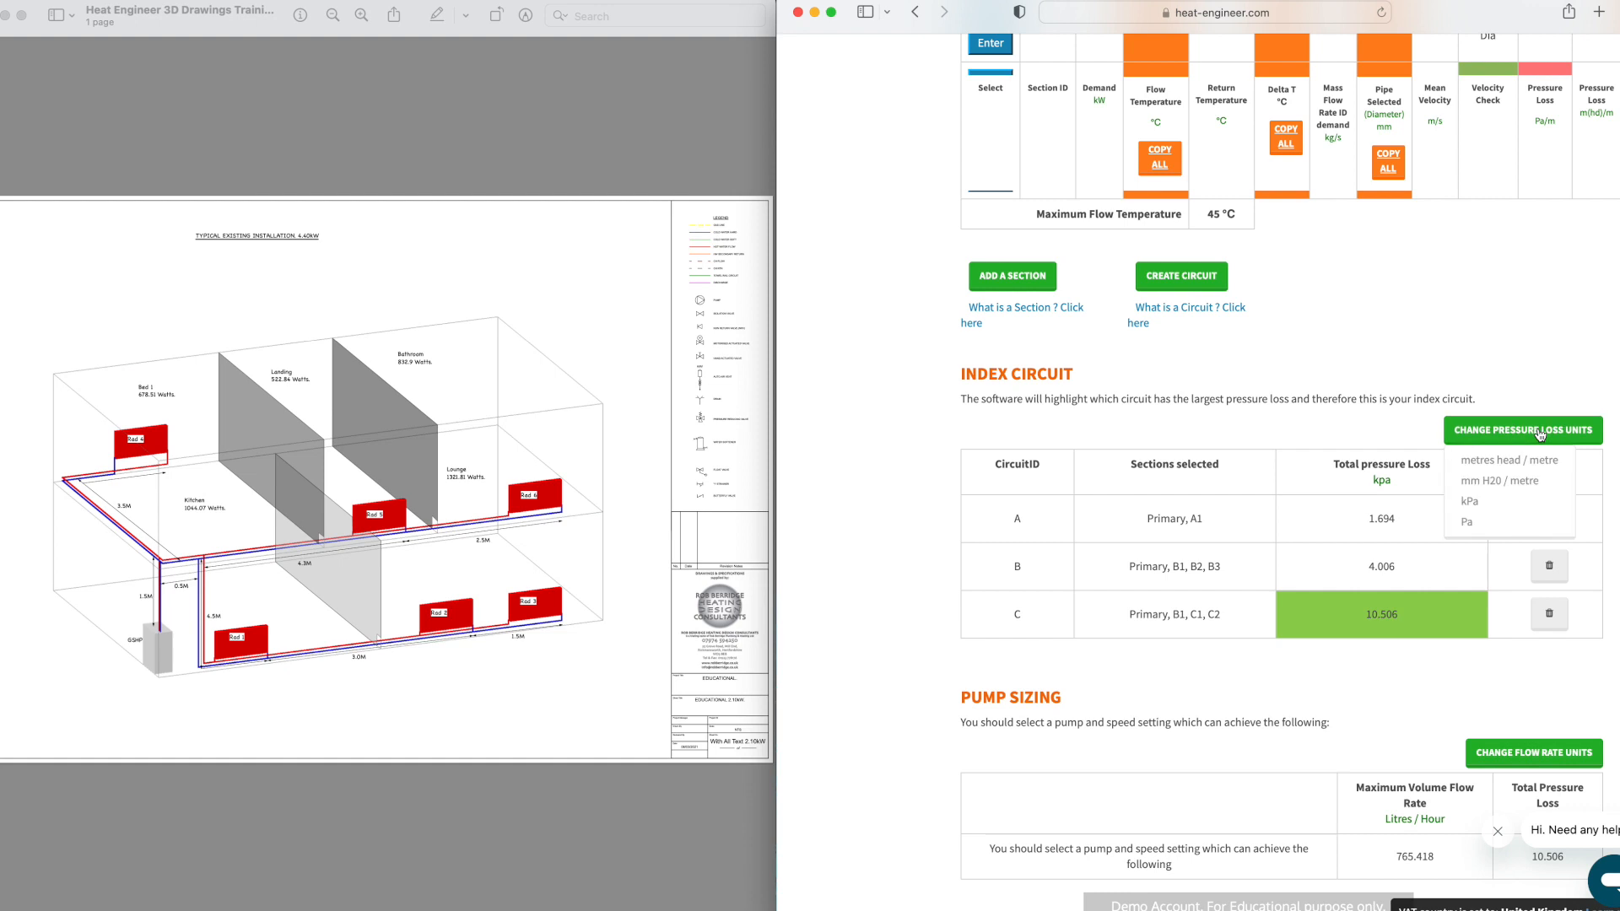
pyautogui.click(1495, 481)
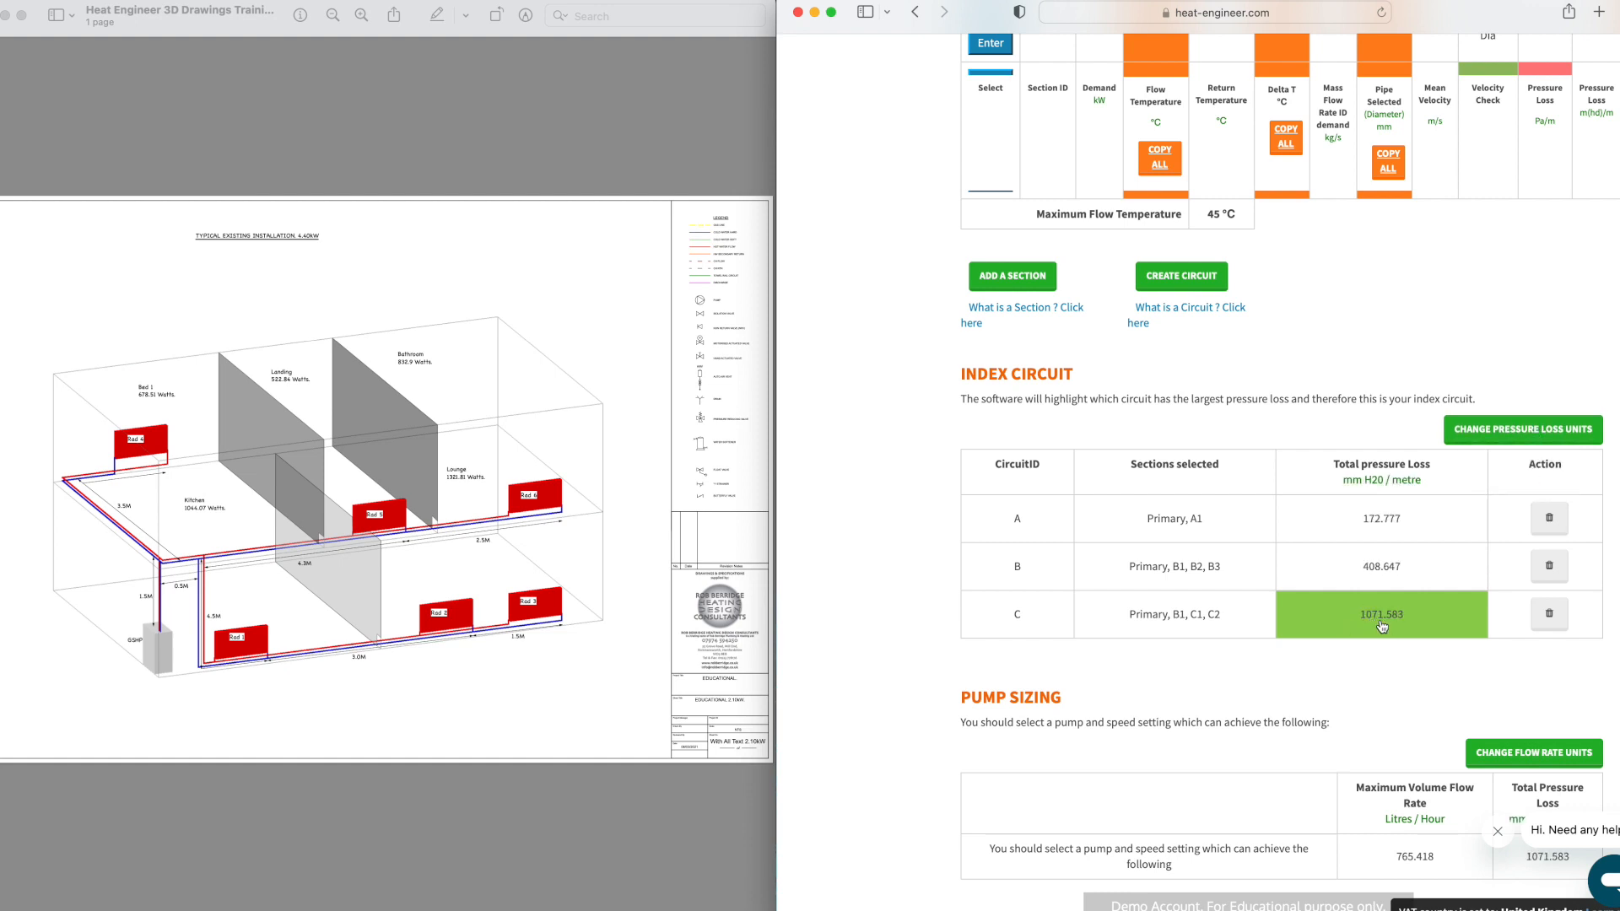
pyautogui.click(1487, 431)
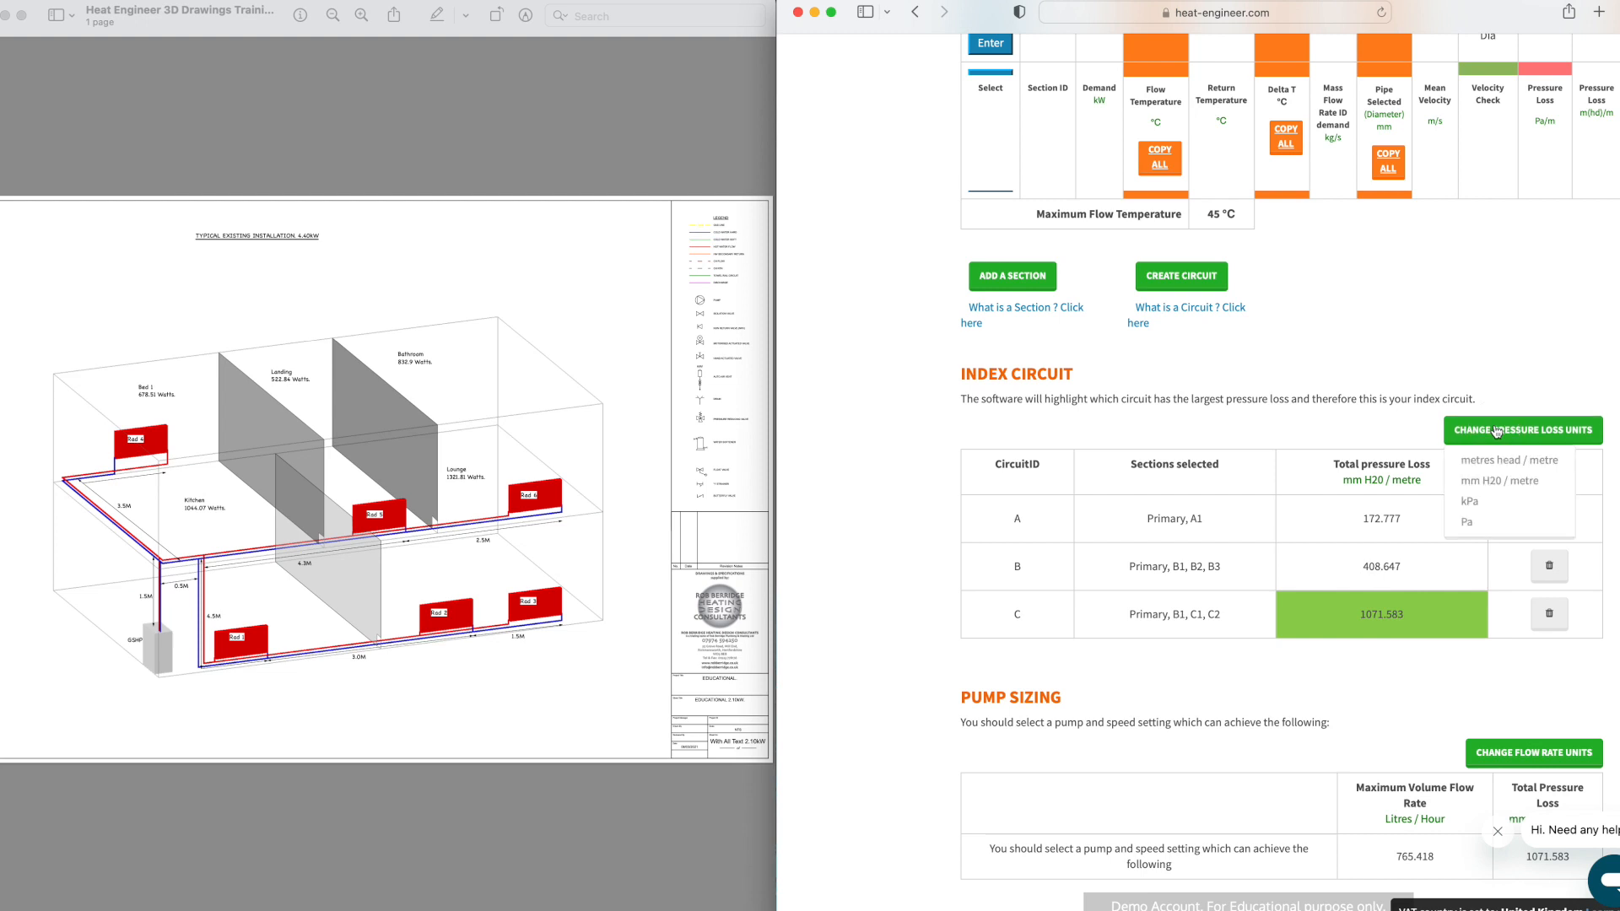
pyautogui.click(1468, 523)
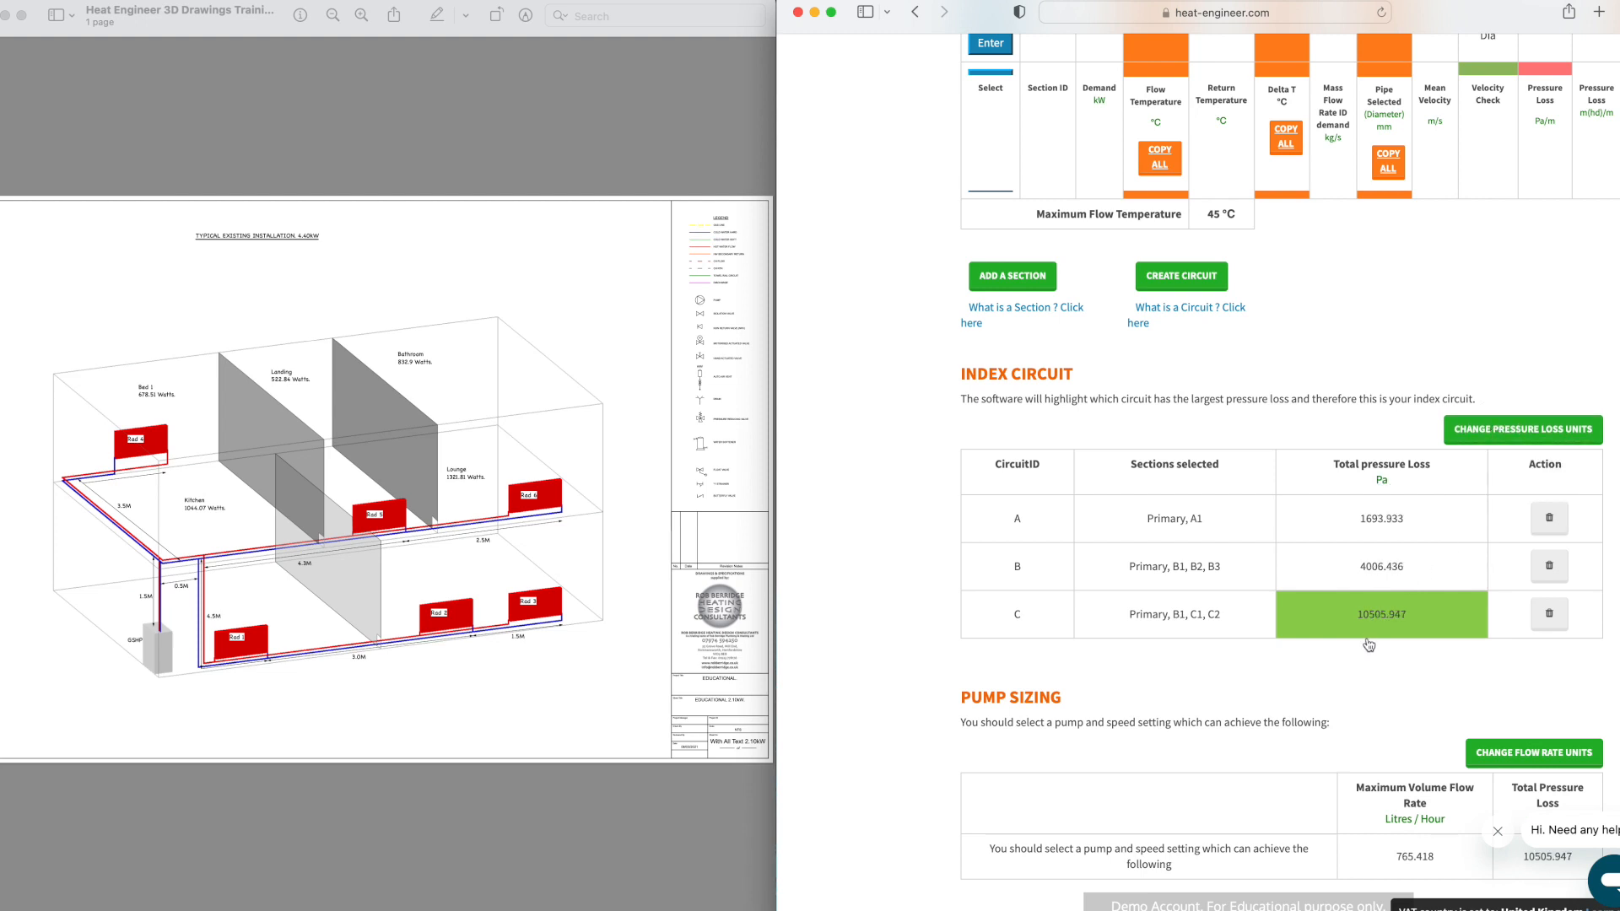
# Step: Examine the pump sizing requirements and the flow rate units available for them
pyautogui.scroll(-4, 1271, 627)
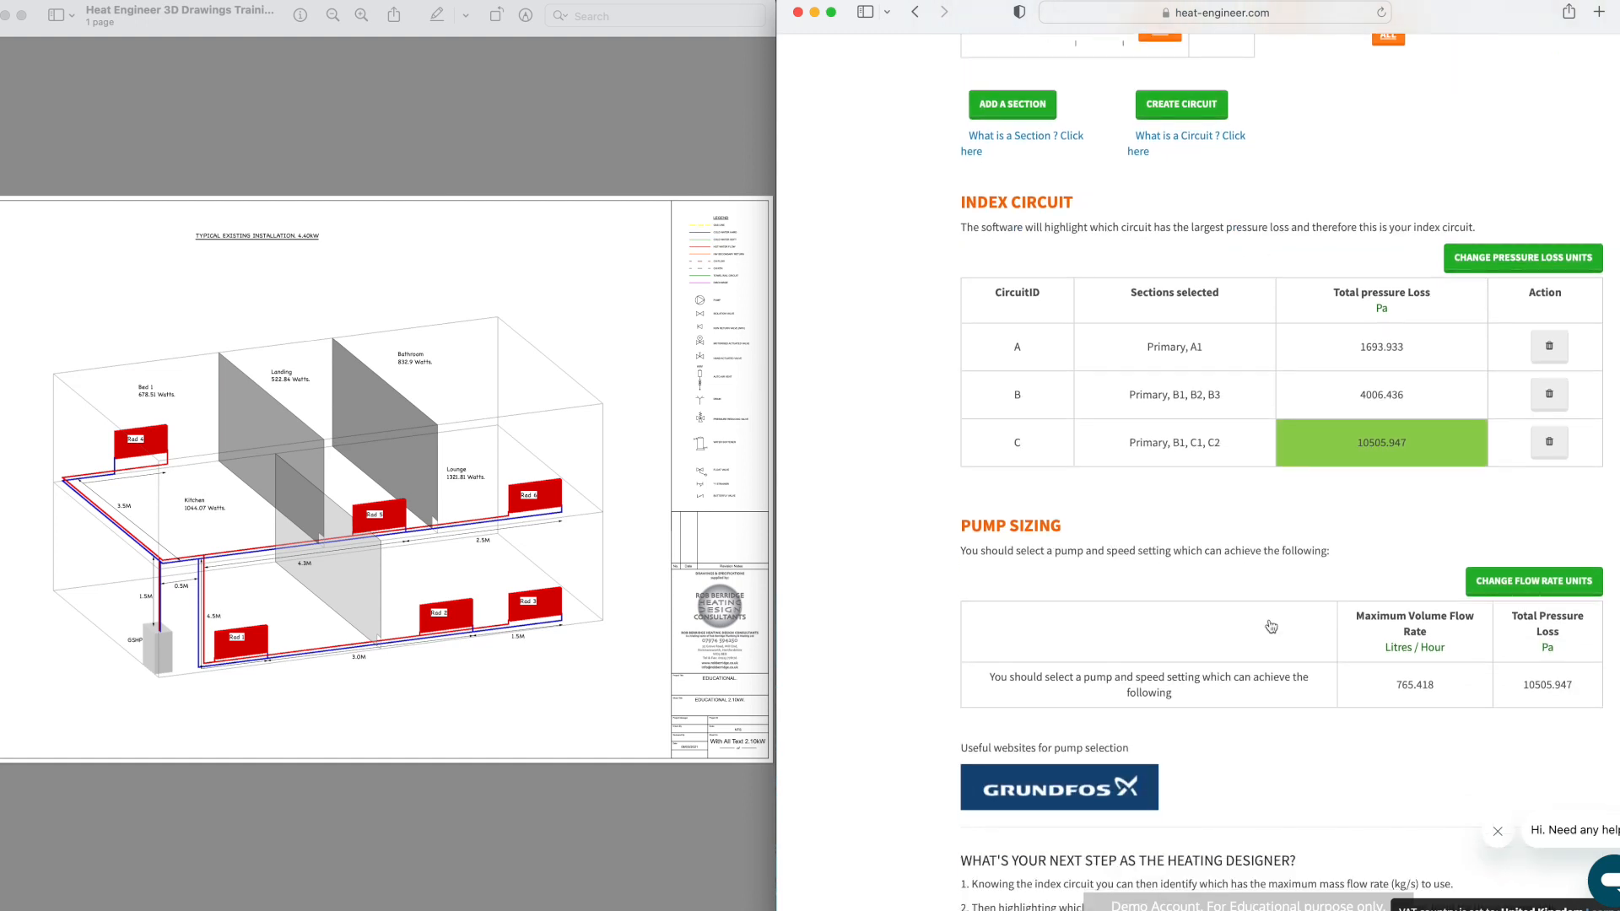
pyautogui.scroll(-1, 1272, 627)
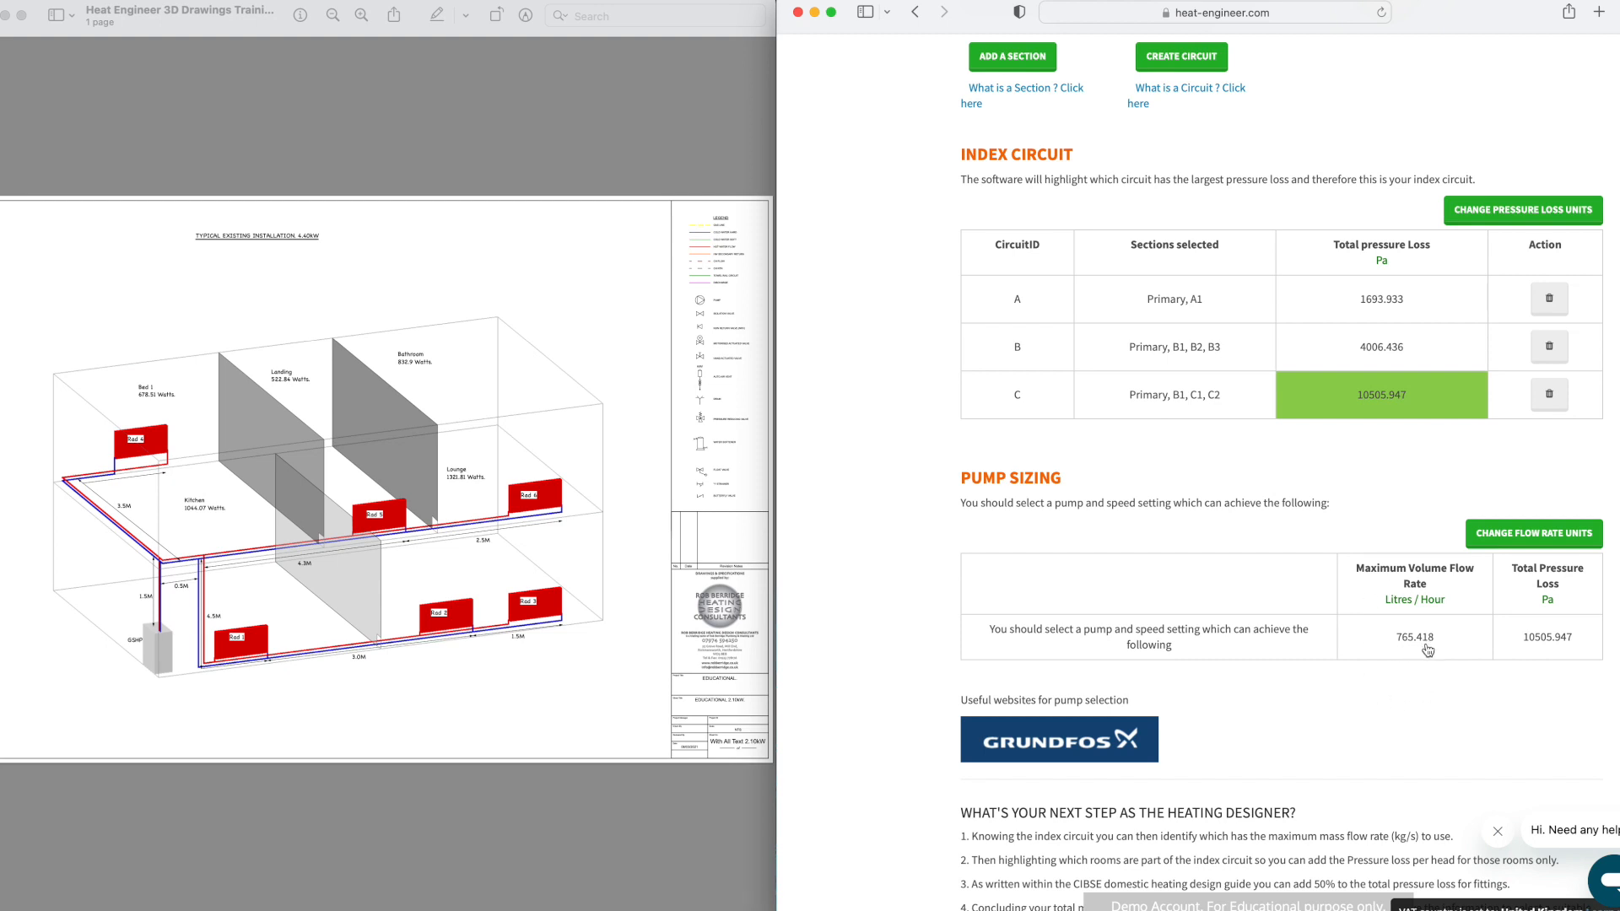
pyautogui.click(1512, 544)
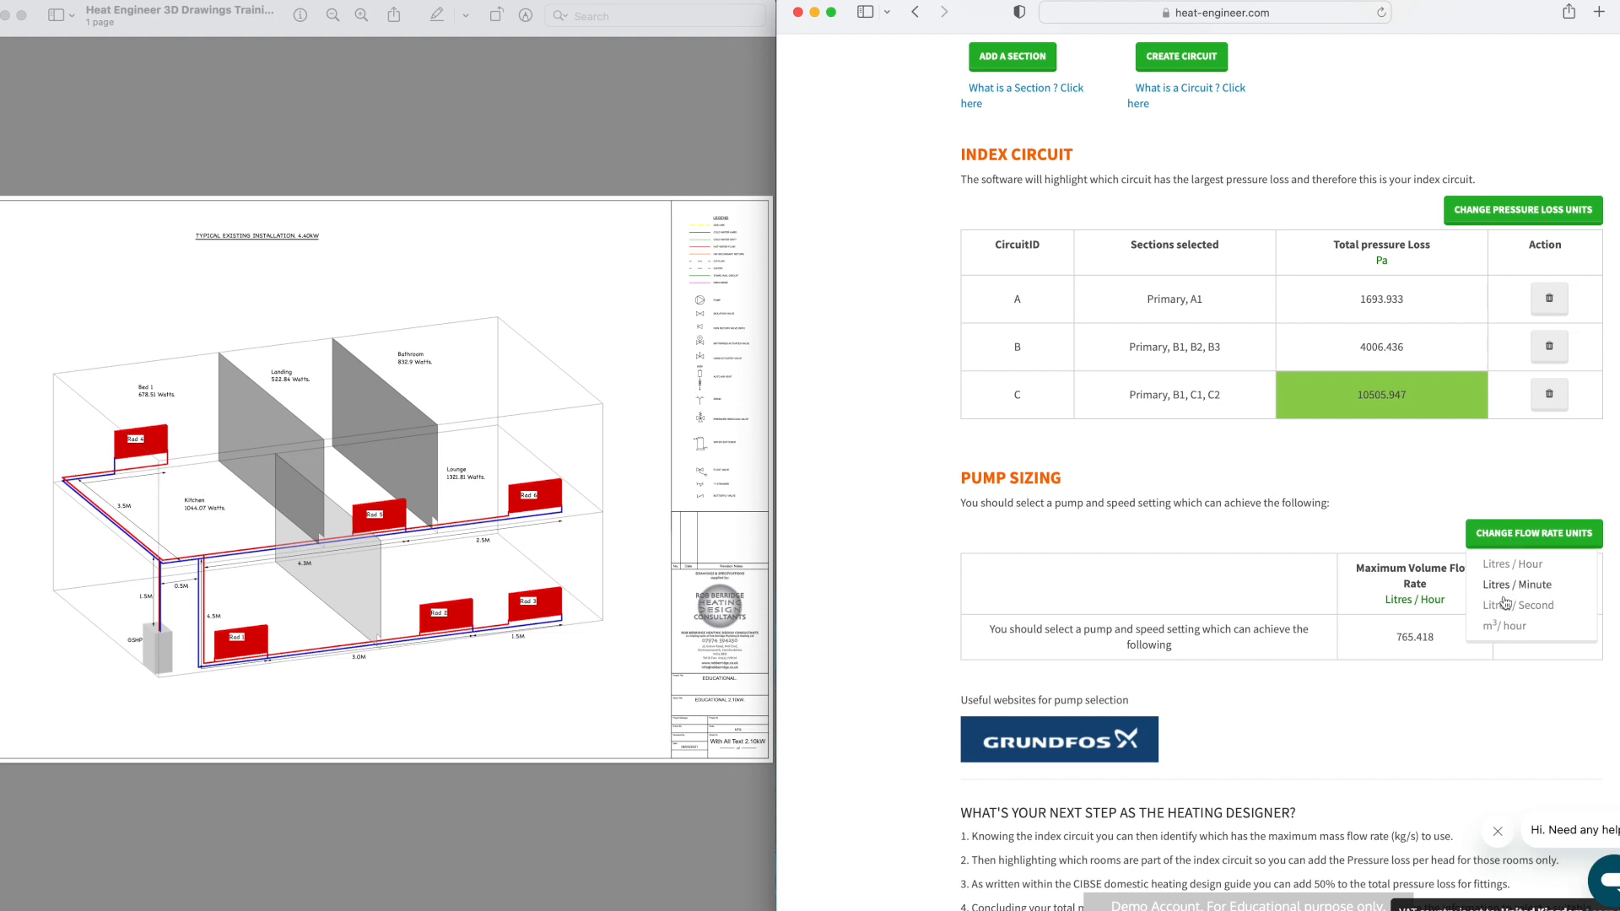
pyautogui.click(1455, 698)
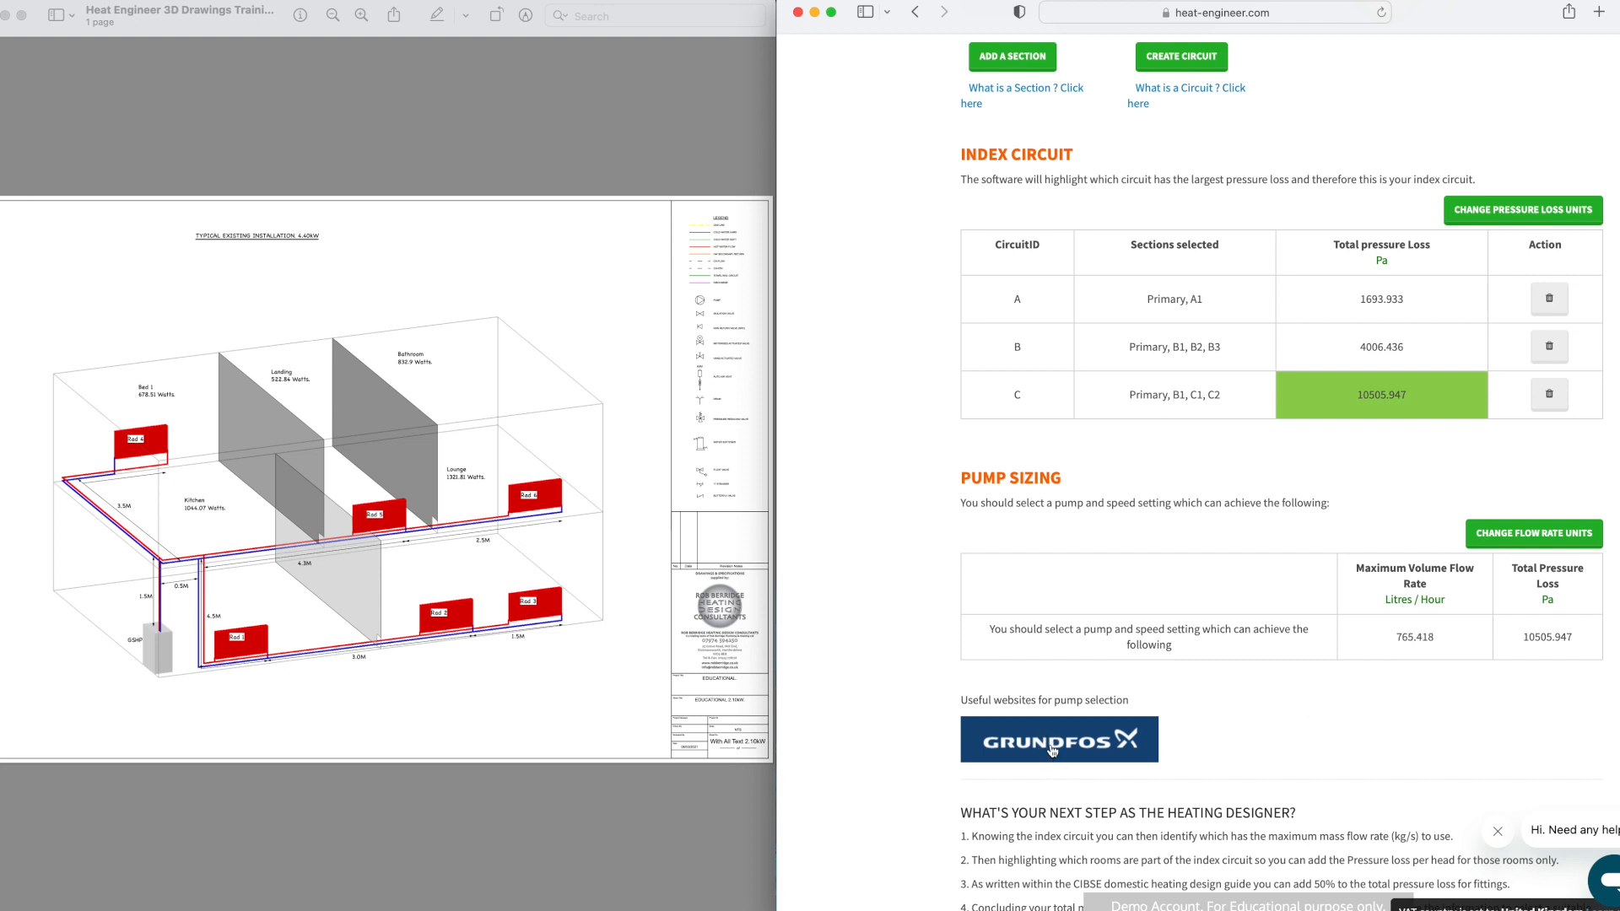
# Step: Open the linked Grundfos product selection site and sign in with the saved account e-mail and password
pyautogui.click(1047, 741)
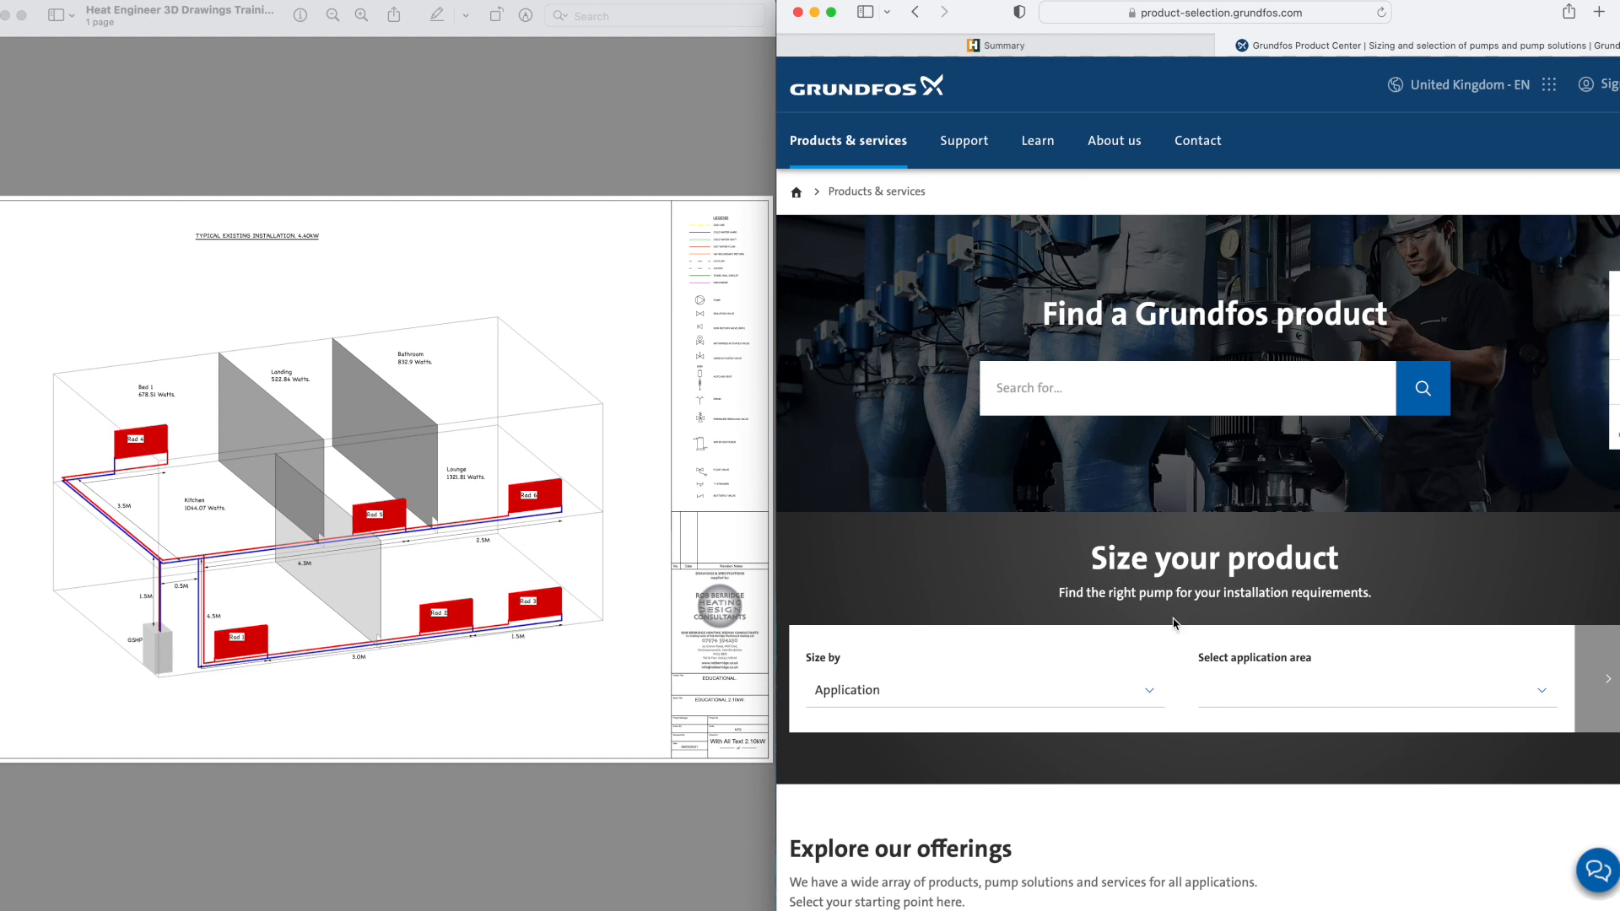
pyautogui.click(1609, 91)
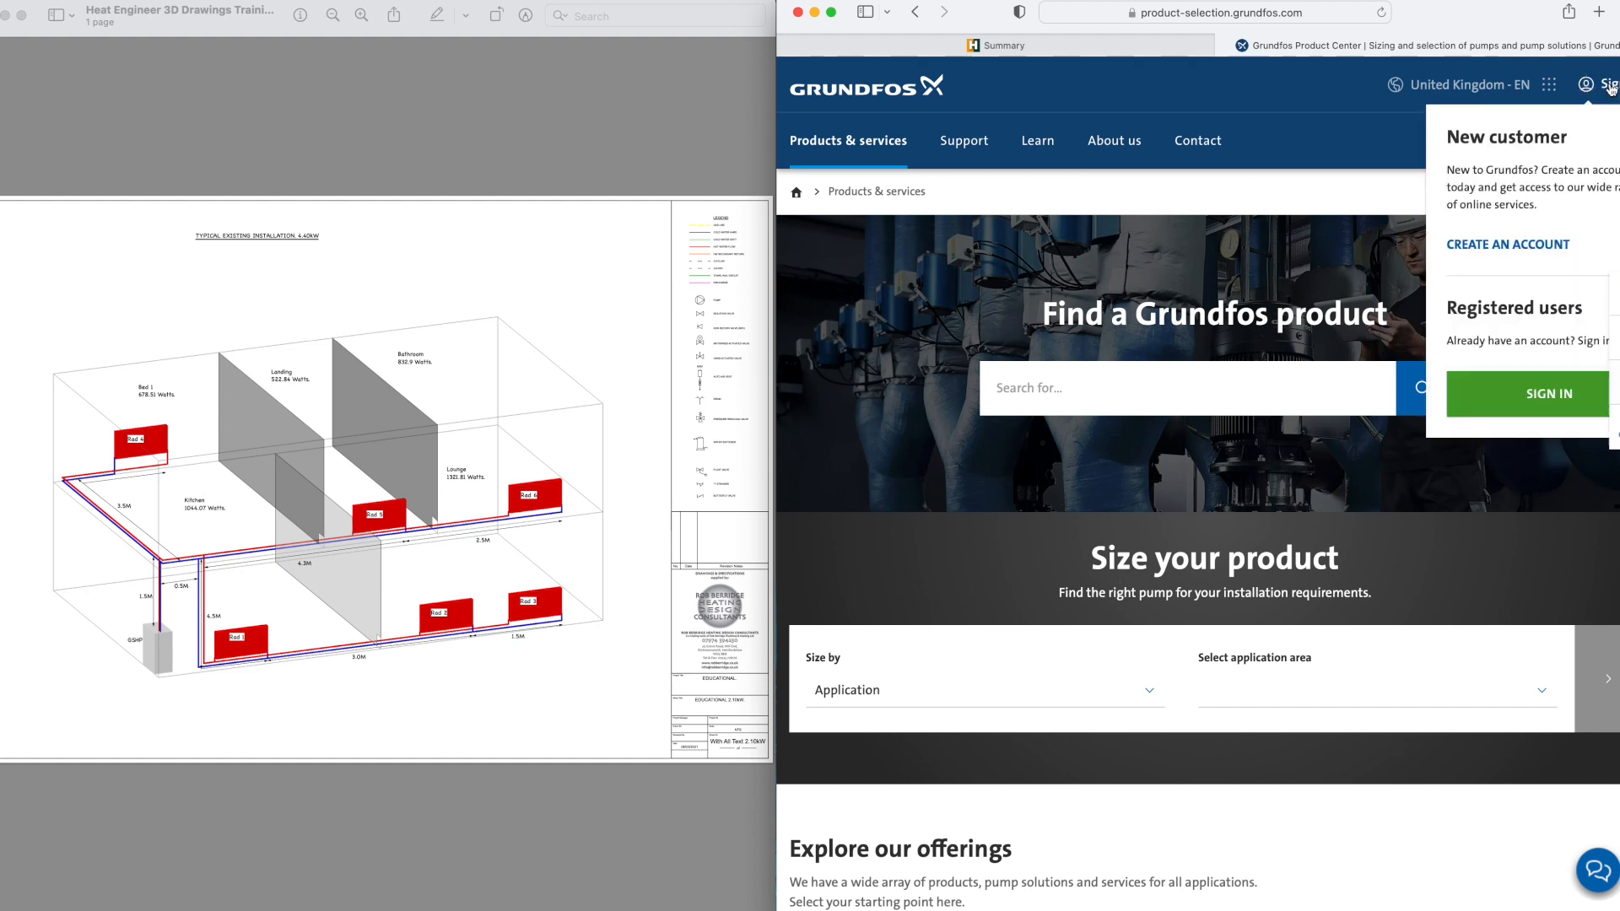
pyautogui.click(1537, 402)
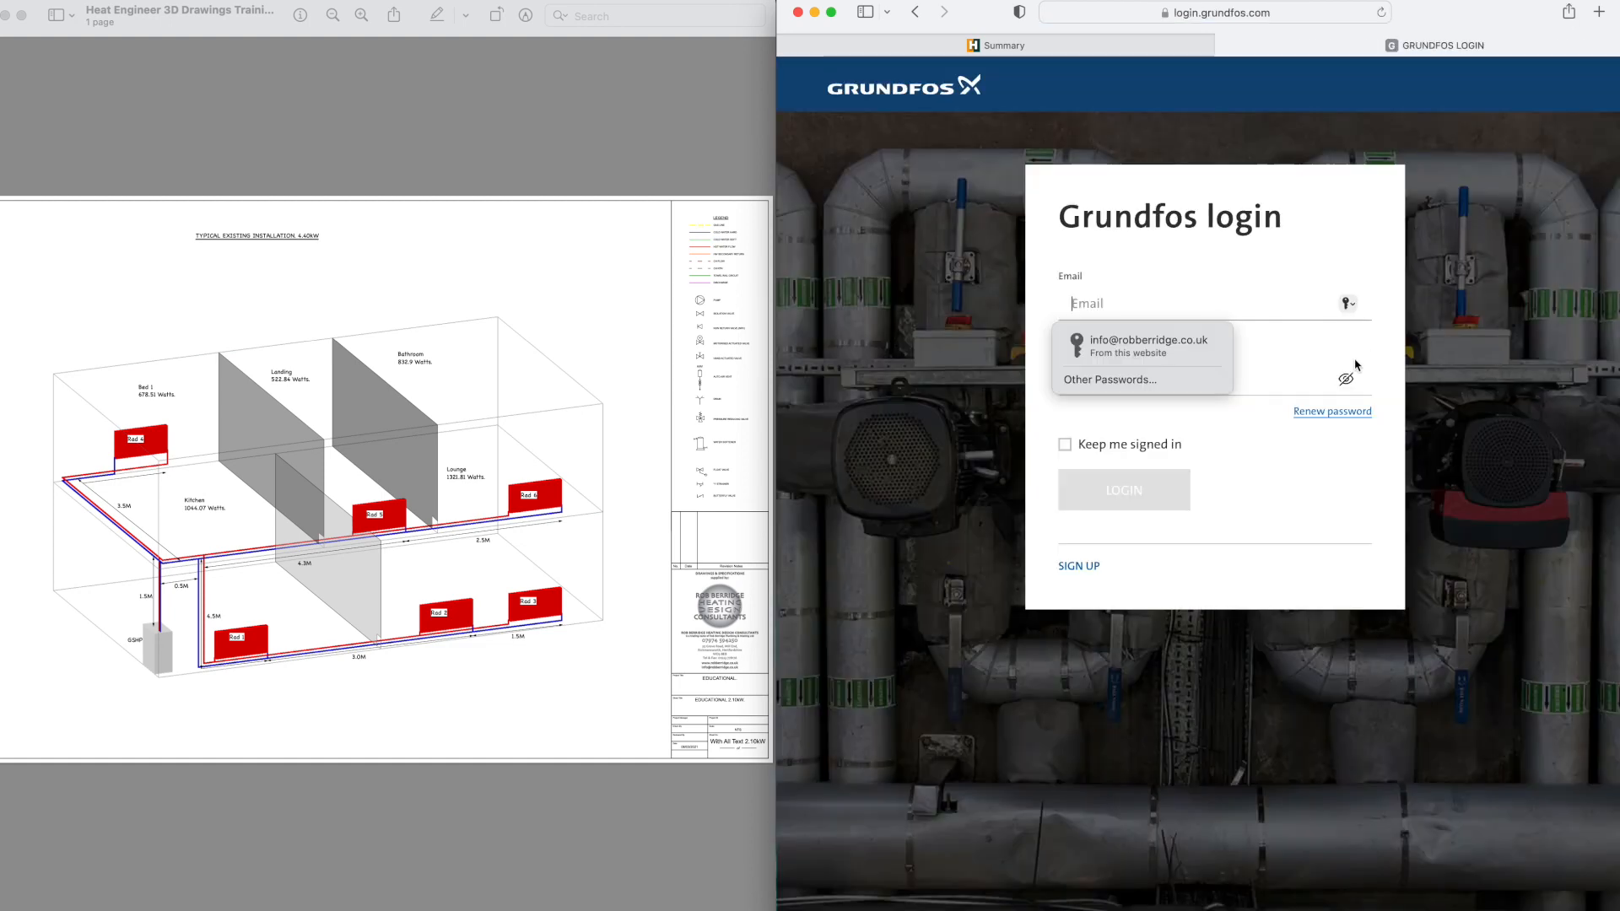
pyautogui.click(1131, 346)
pyautogui.click(1105, 492)
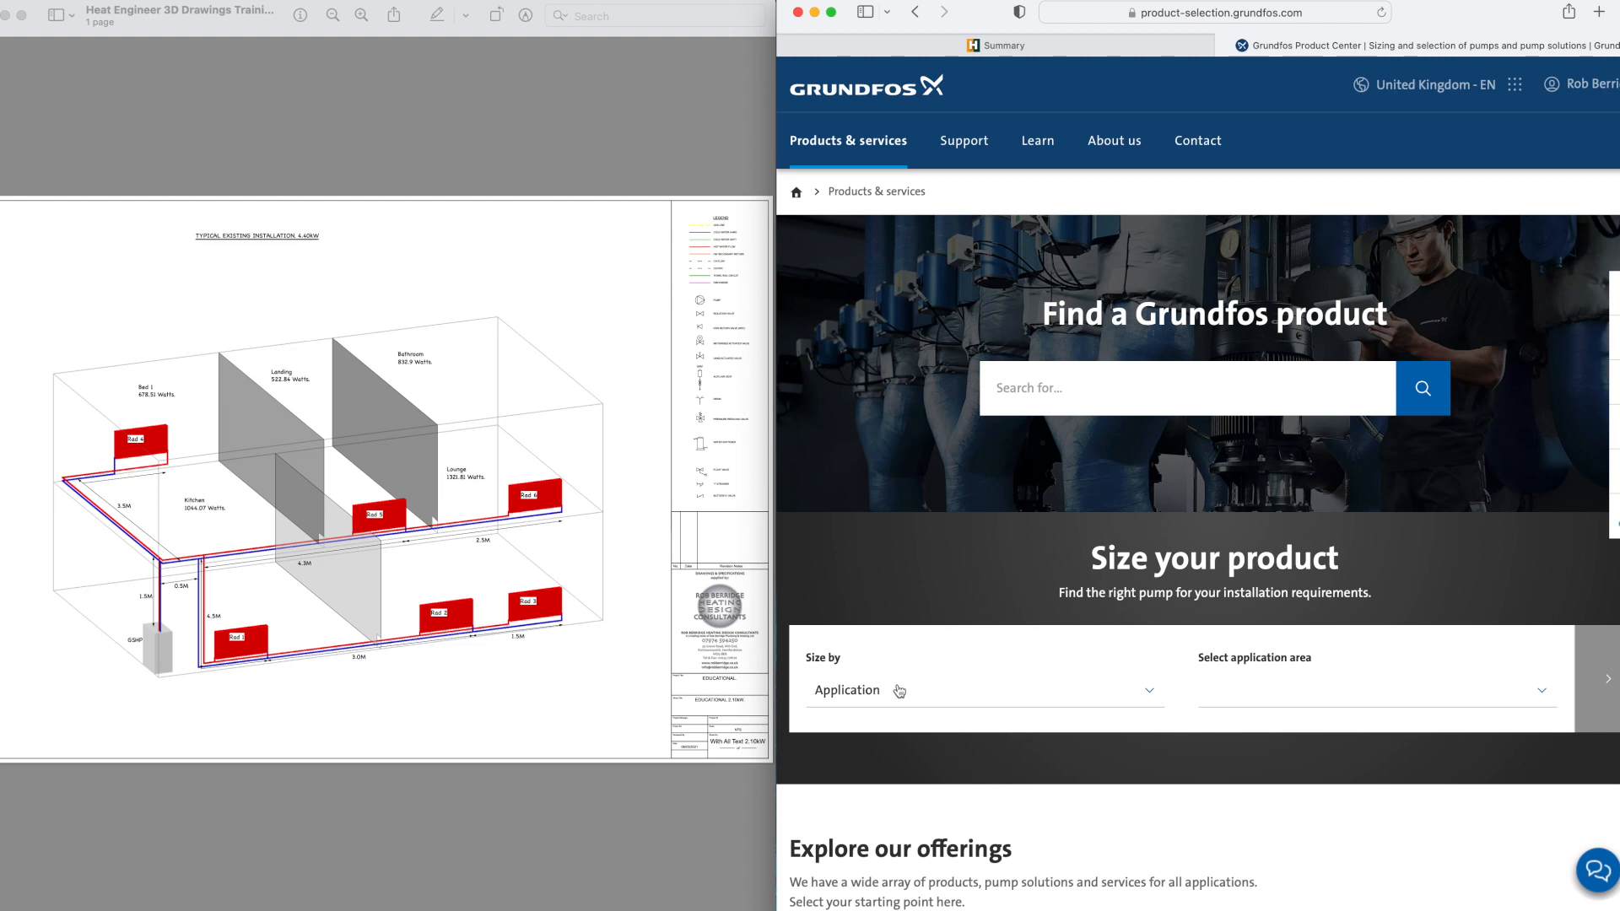
# Step: Size by application for domestic buildings and domestic heating with a main circulator pump, and open the sizing parameters
pyautogui.click(1146, 692)
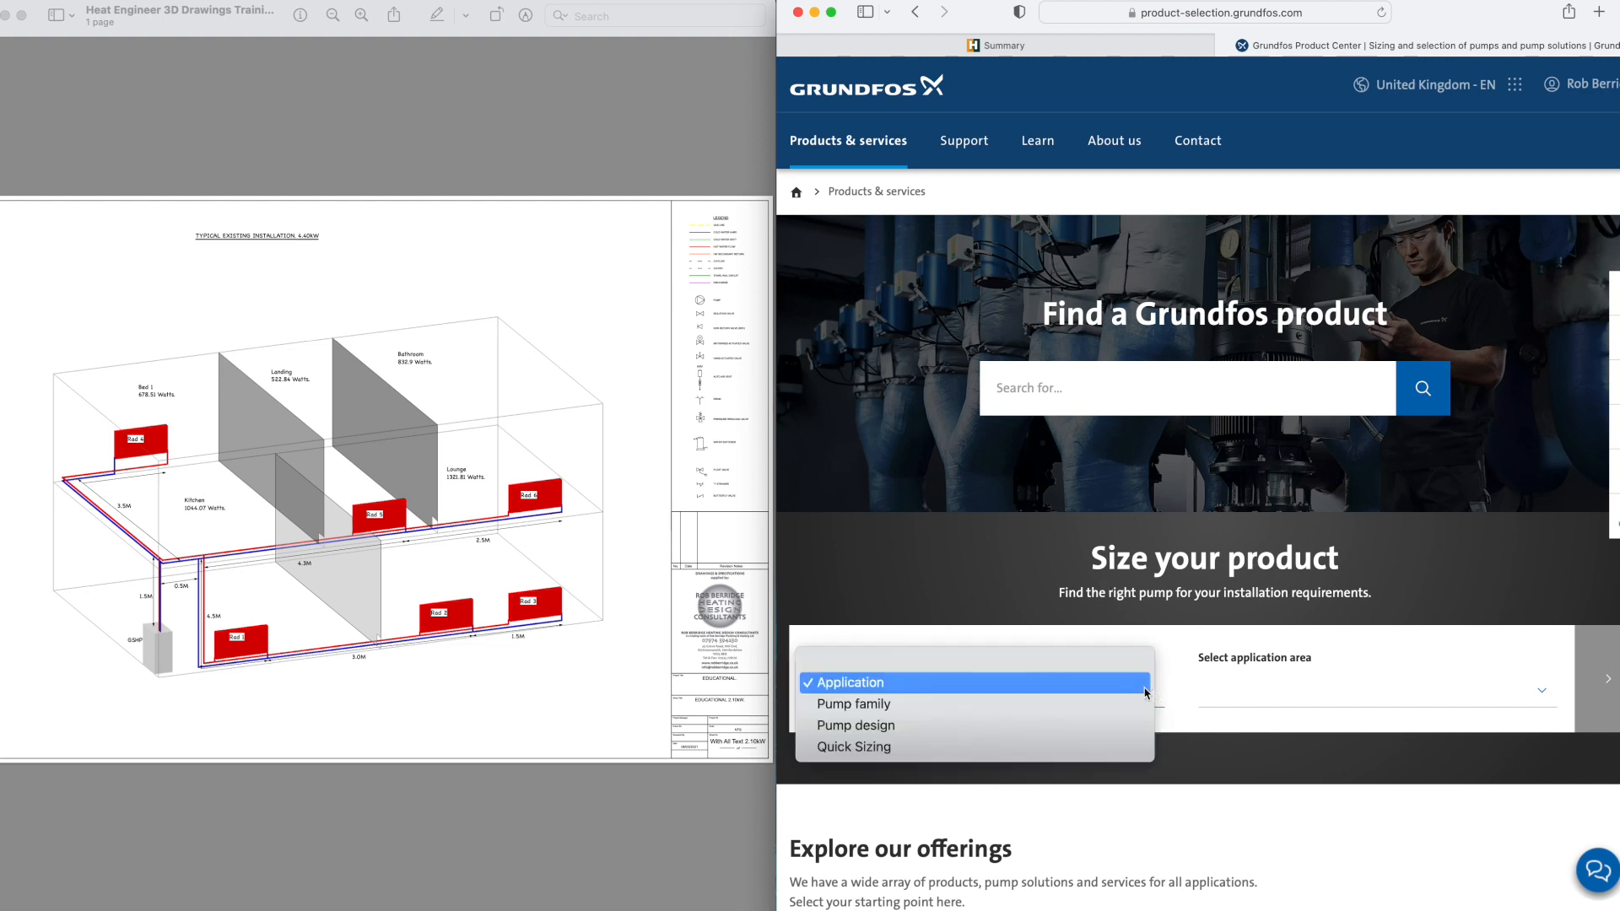
pyautogui.click(1118, 686)
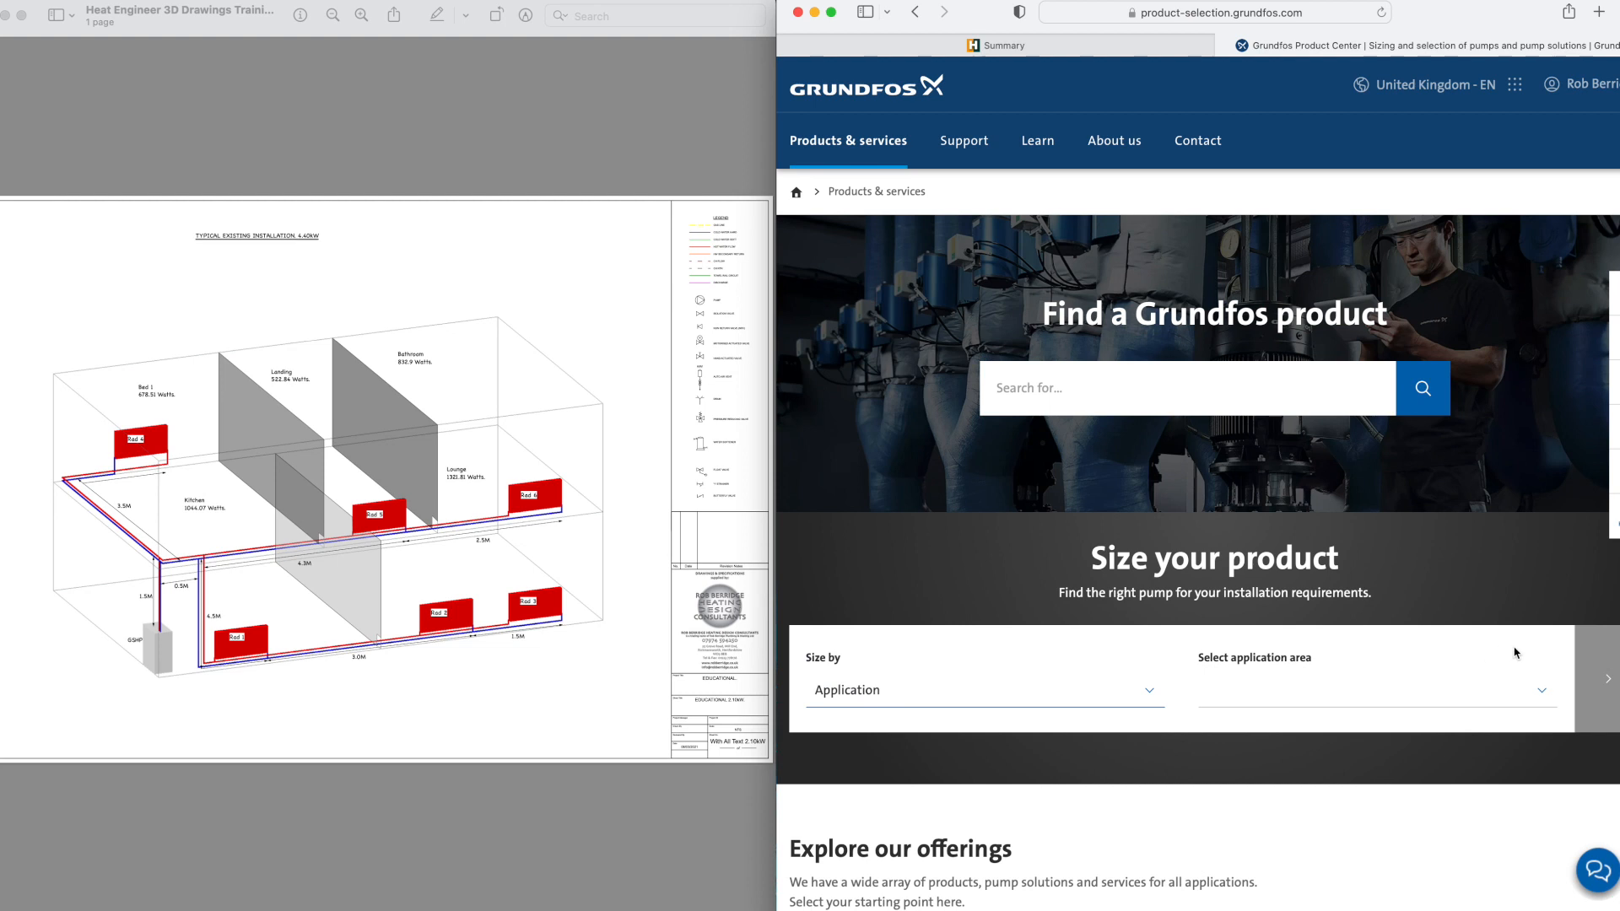
pyautogui.click(1538, 690)
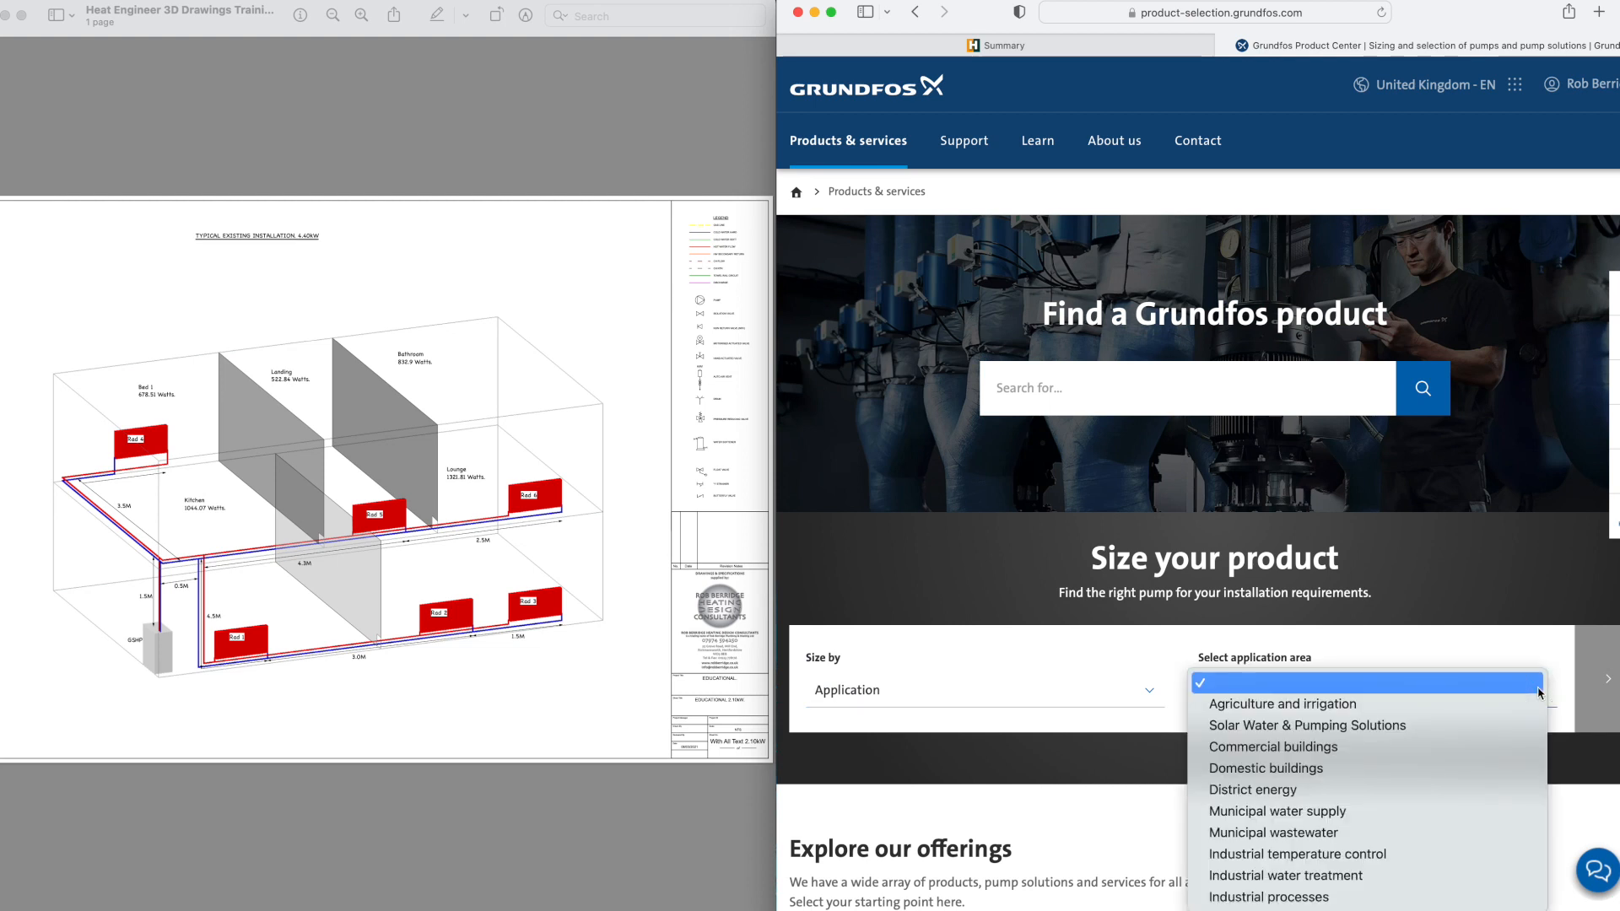
pyautogui.click(1343, 773)
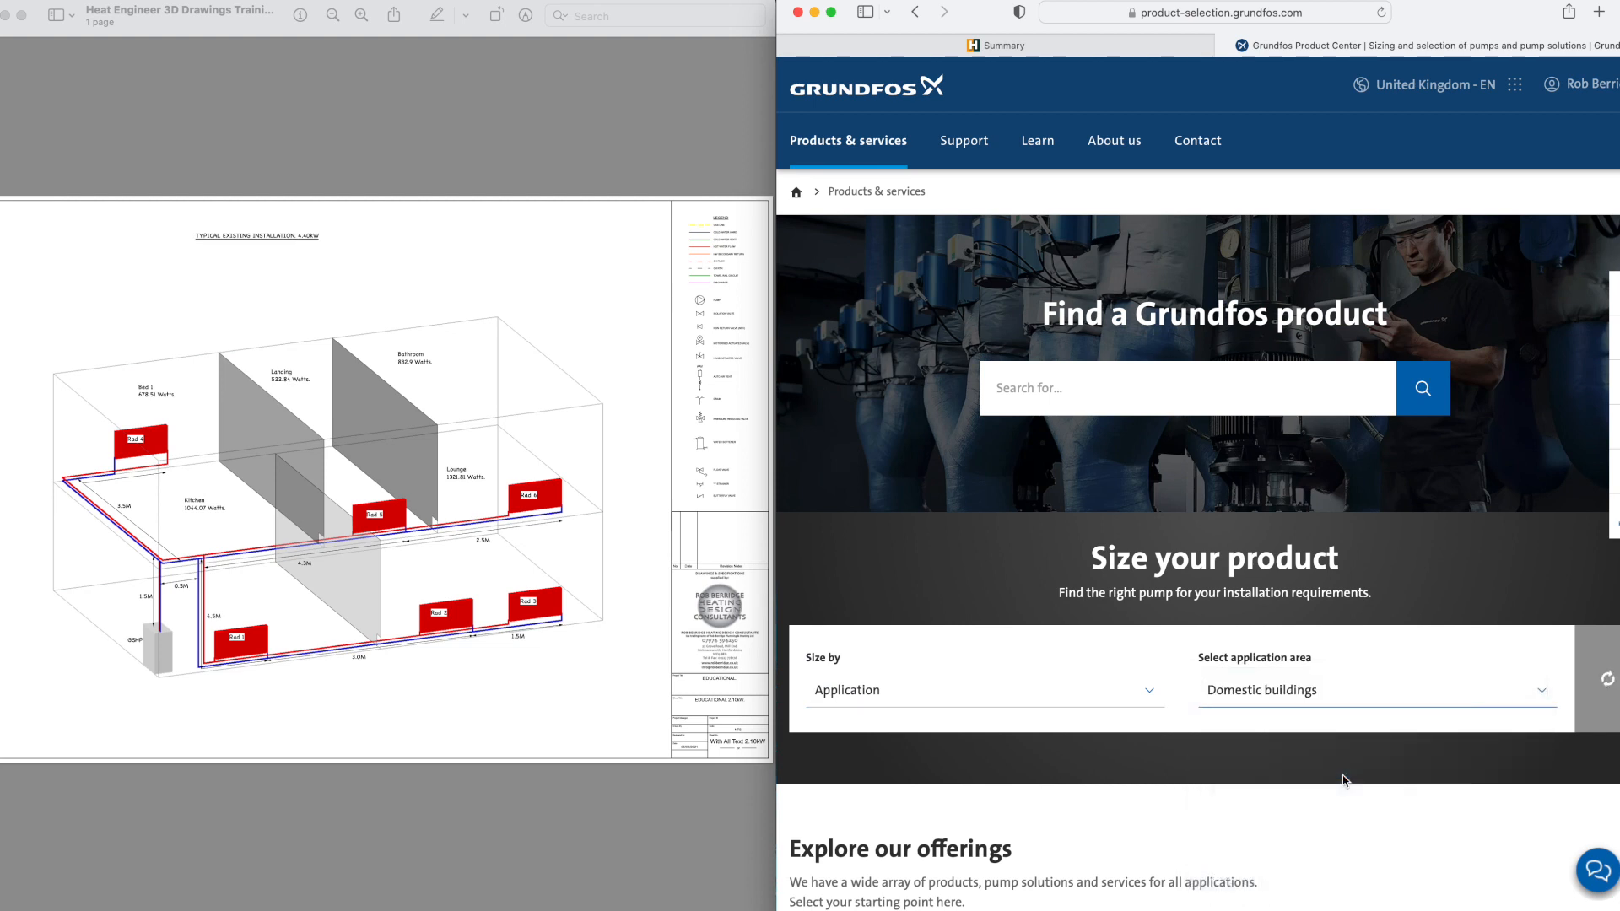
pyautogui.click(1527, 693)
pyautogui.click(1473, 745)
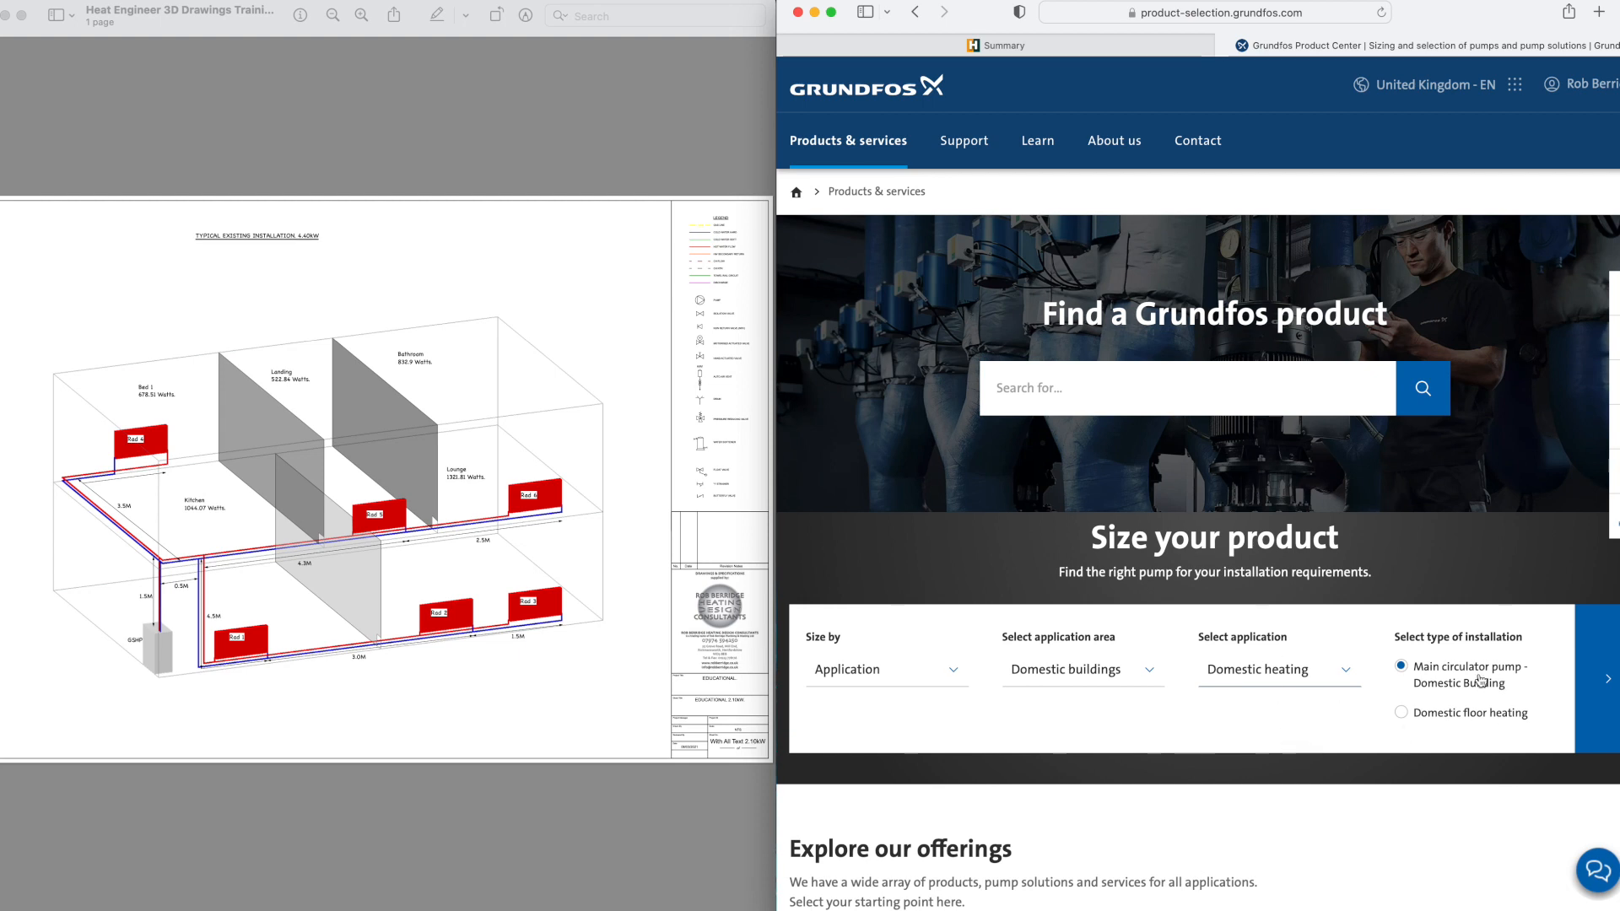
pyautogui.click(1611, 680)
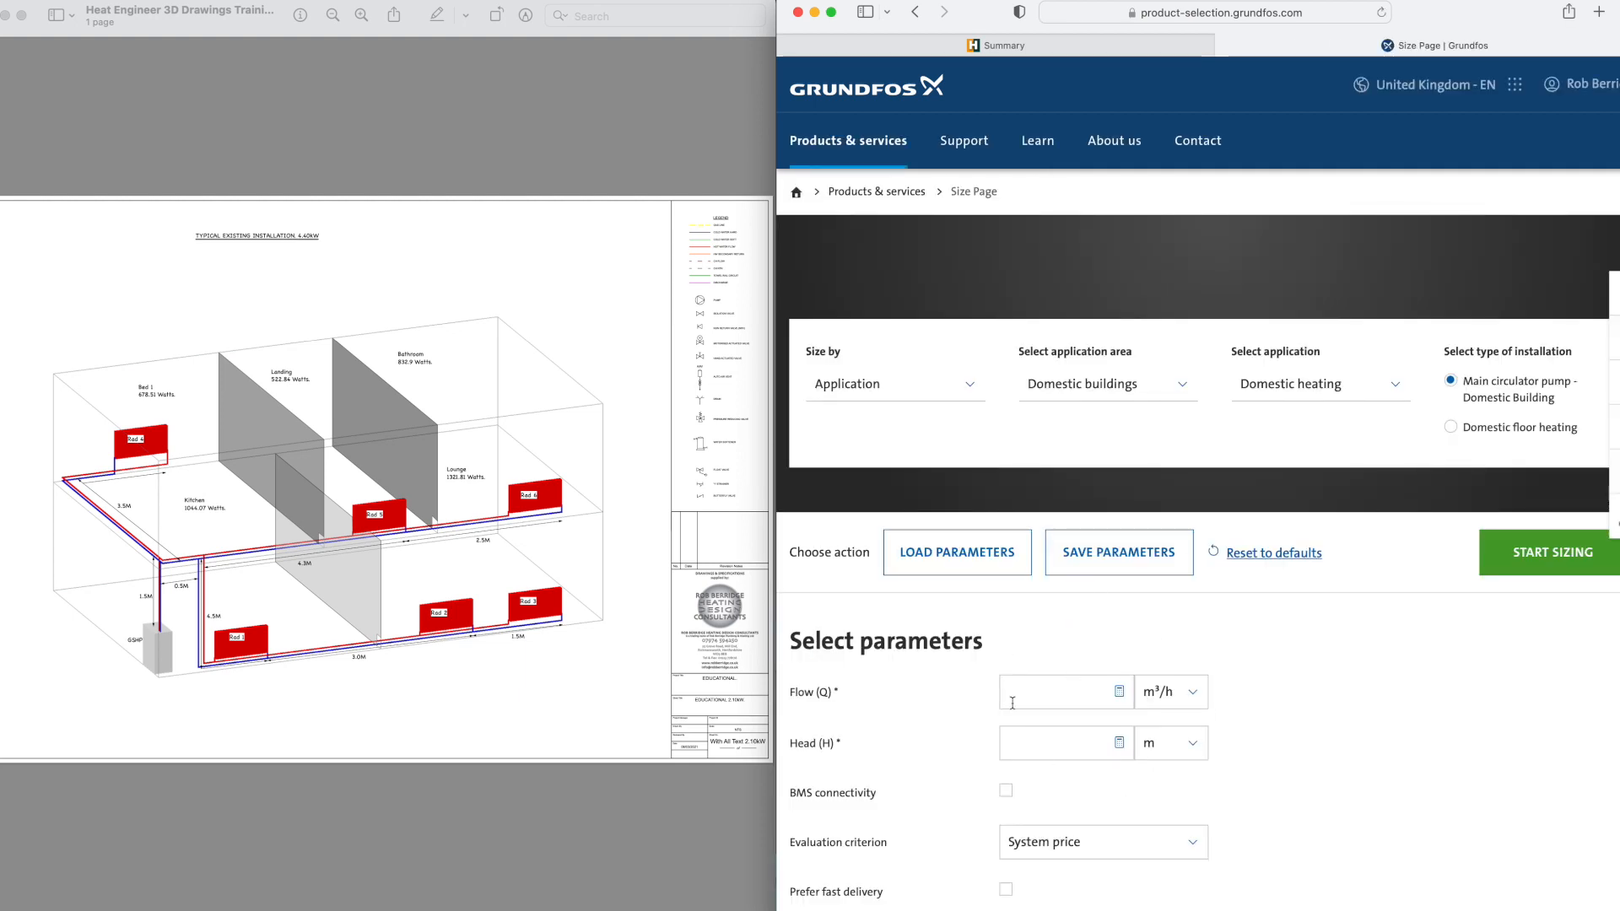
# Step: Check the maximum volume flow rate in the Heat Engineer summary and set the Grundfos flow parameter to 770 l/h
pyautogui.click(1173, 696)
pyautogui.click(1154, 750)
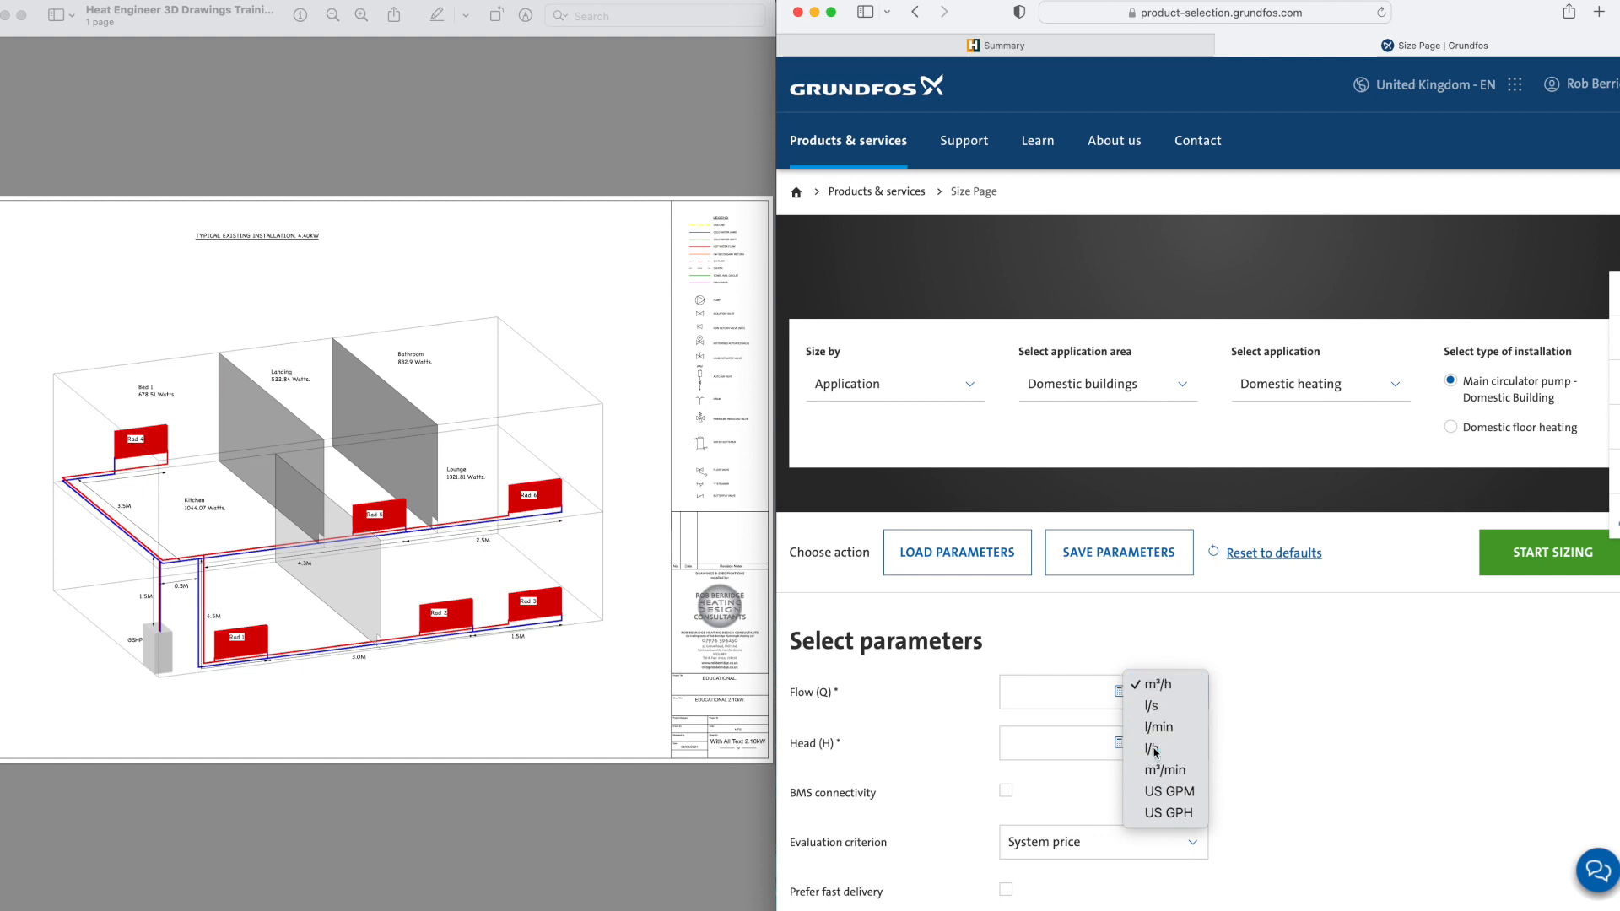
pyautogui.click(1074, 39)
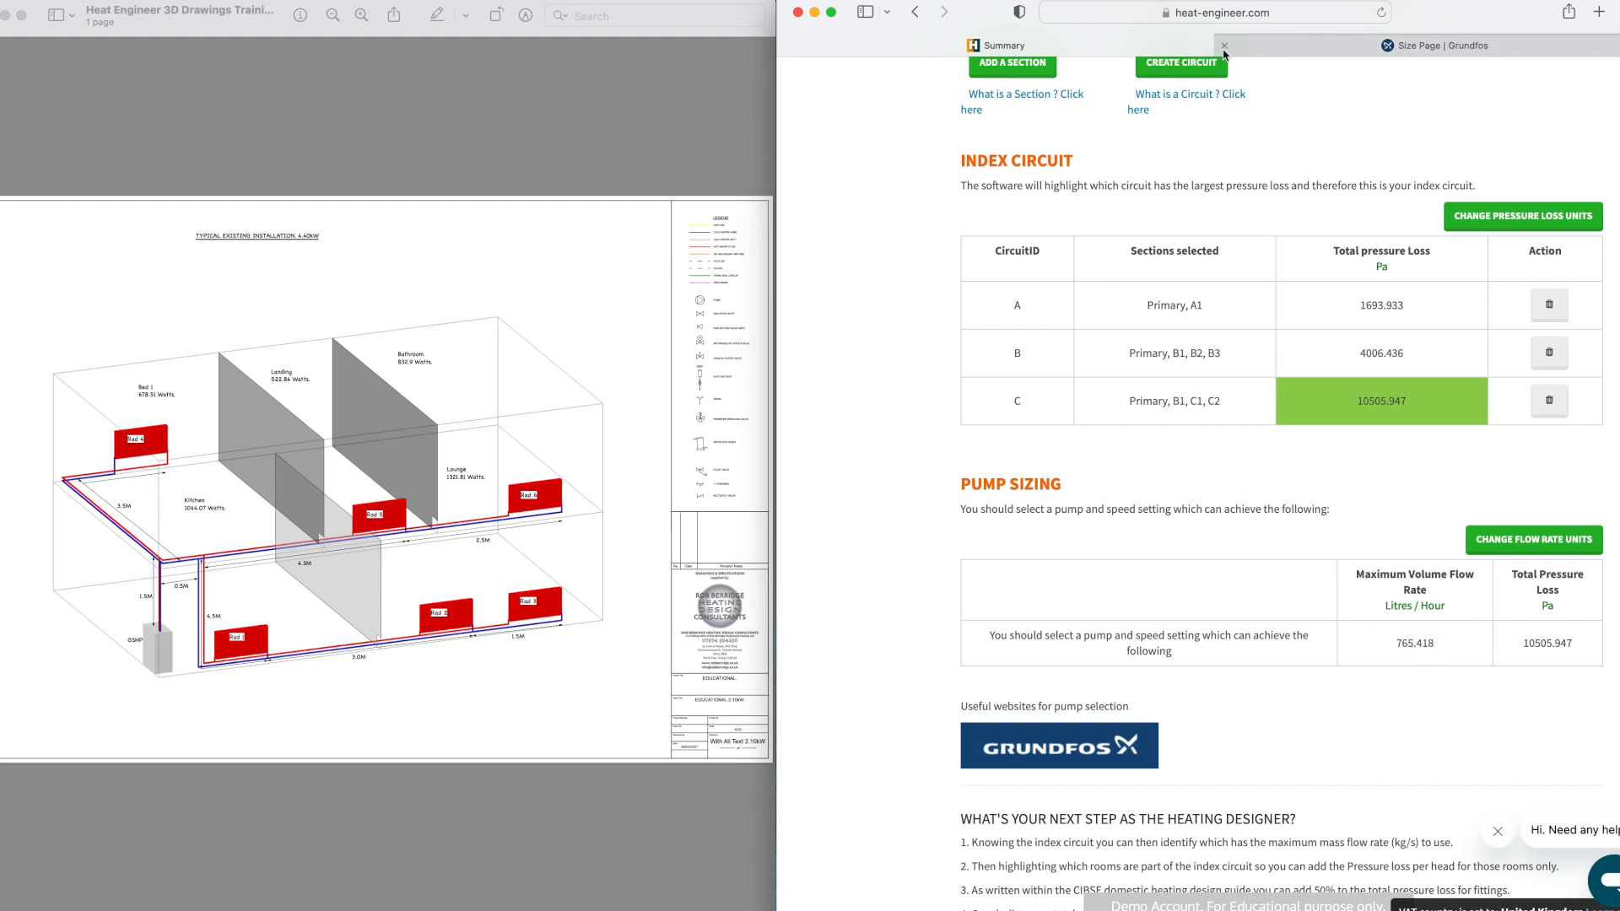
pyautogui.click(1278, 48)
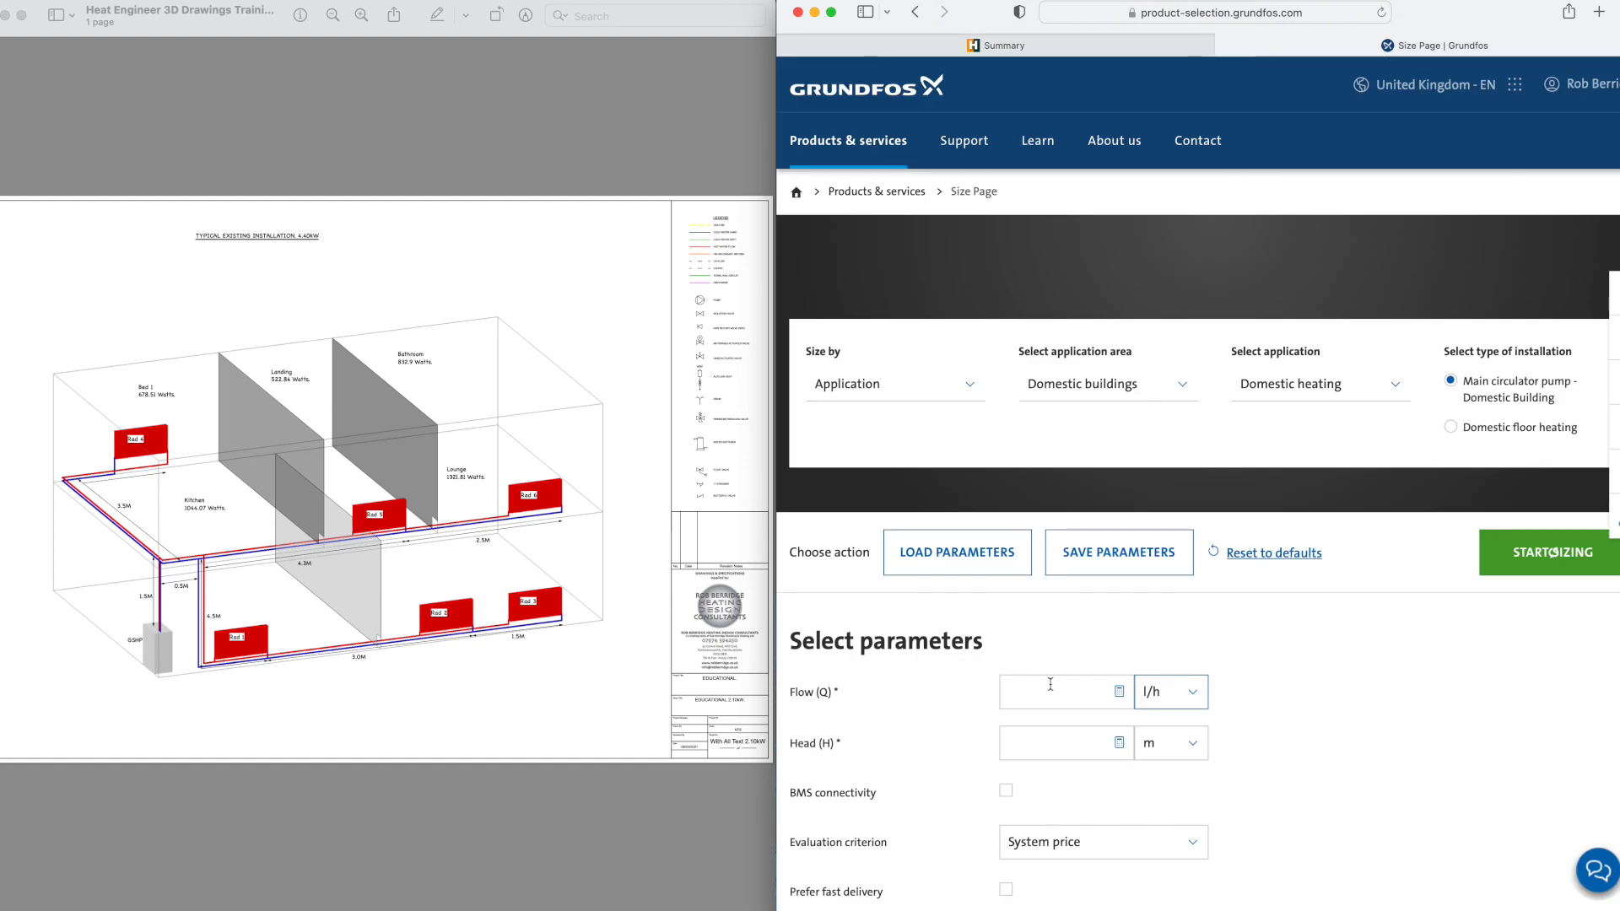
pyautogui.click(1075, 699)
pyautogui.write('770')
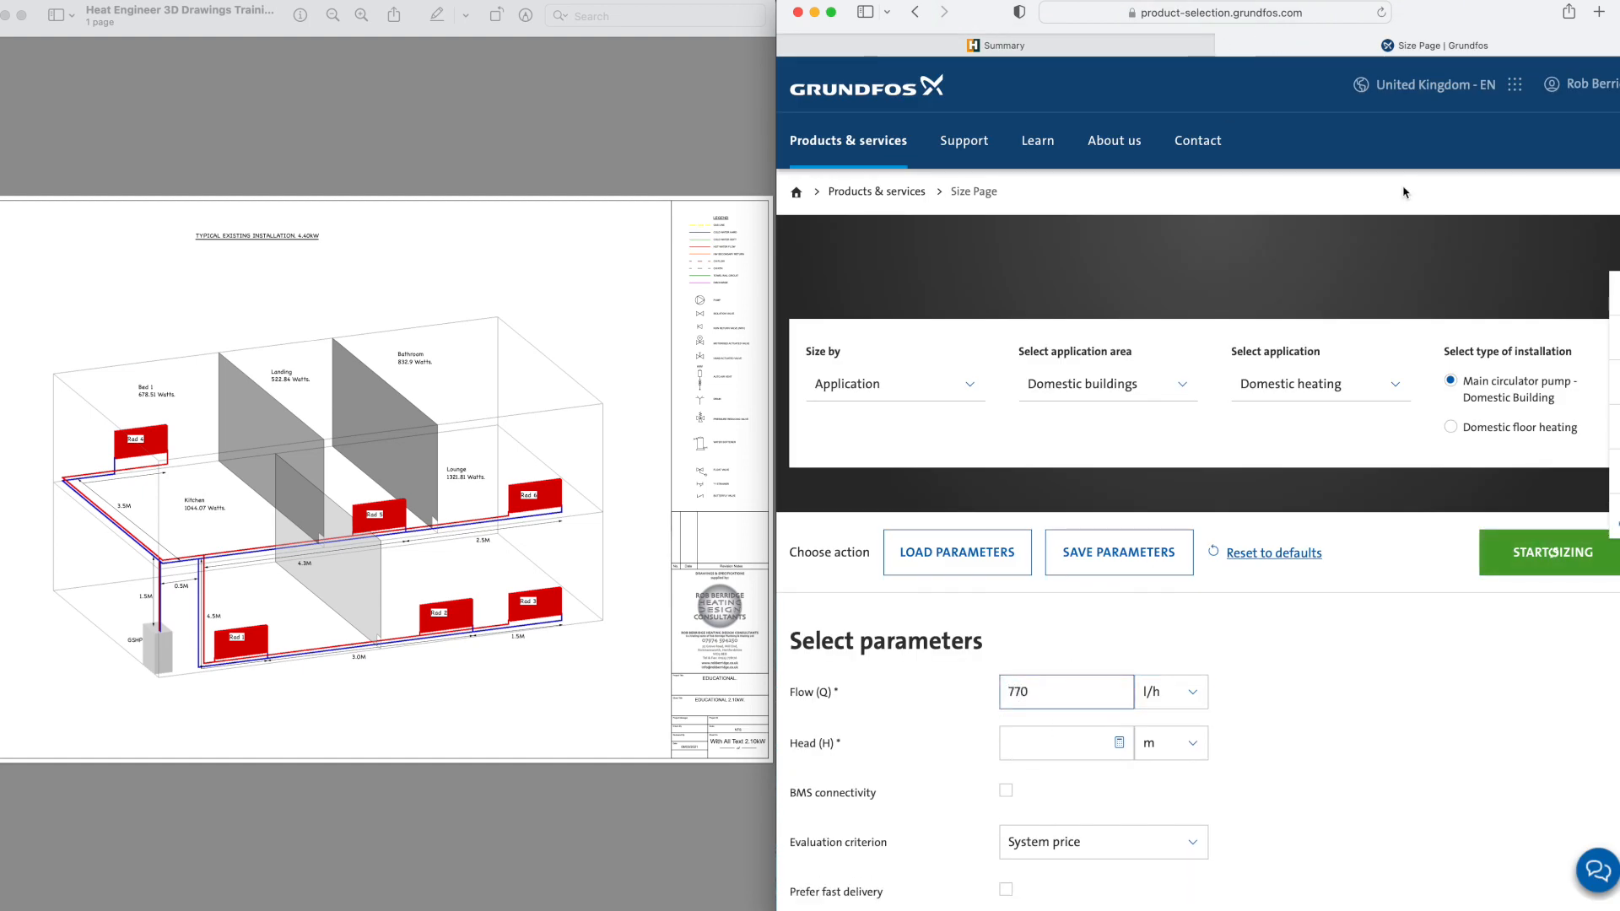
# Step: Set the head unit to kPa and switch the pressure loss units in the Heat Engineer summary to kPa as well
pyautogui.click(1157, 747)
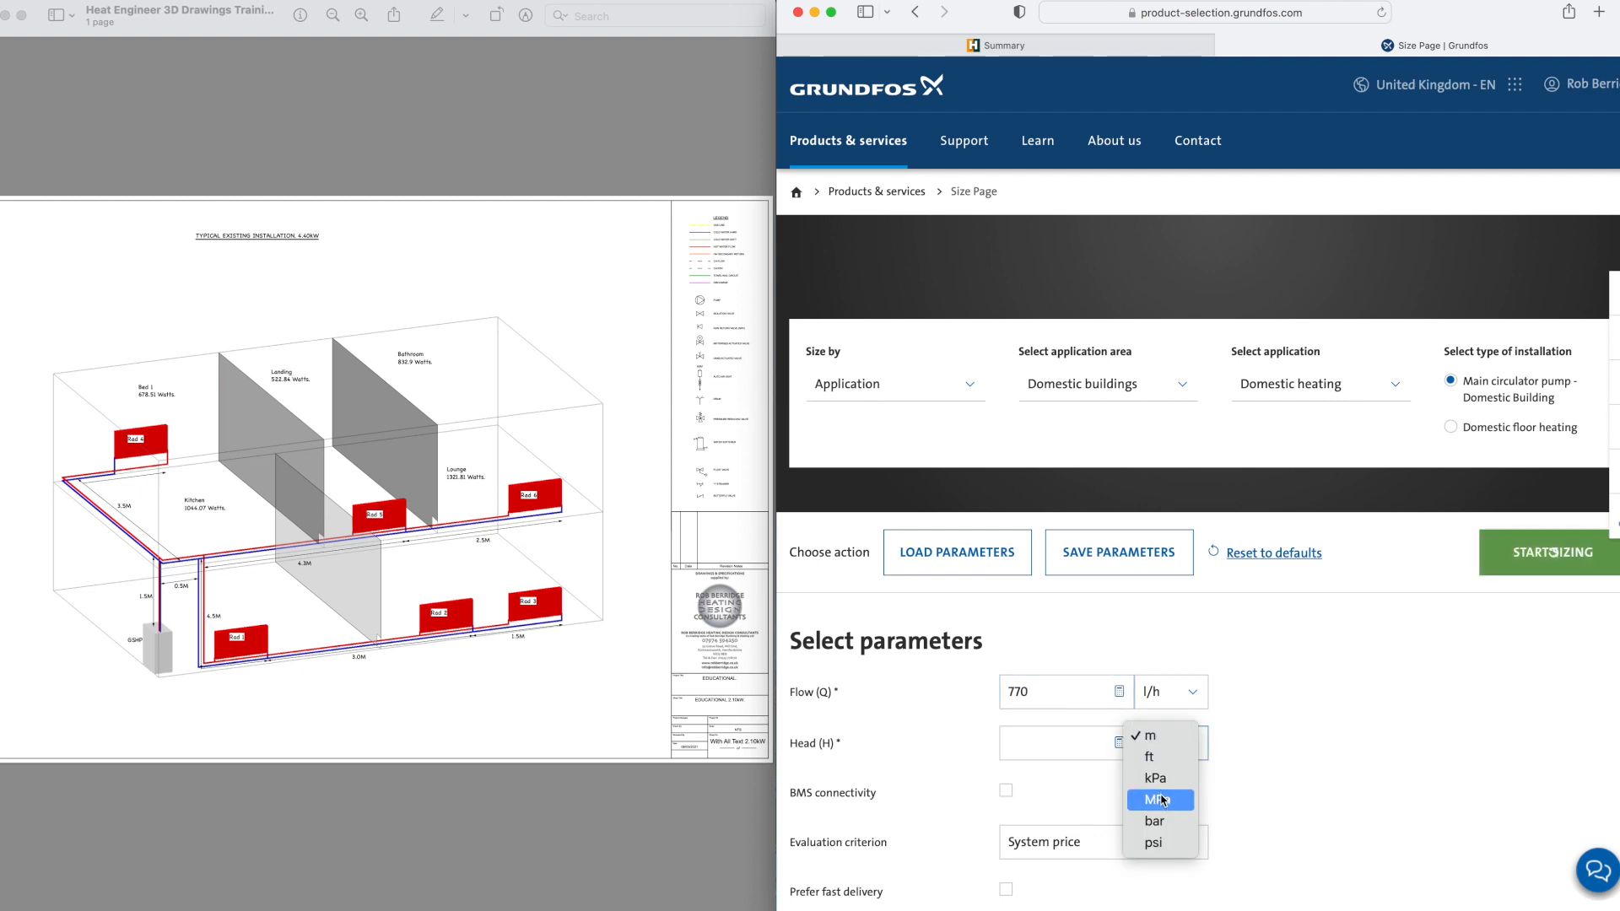
pyautogui.click(1154, 777)
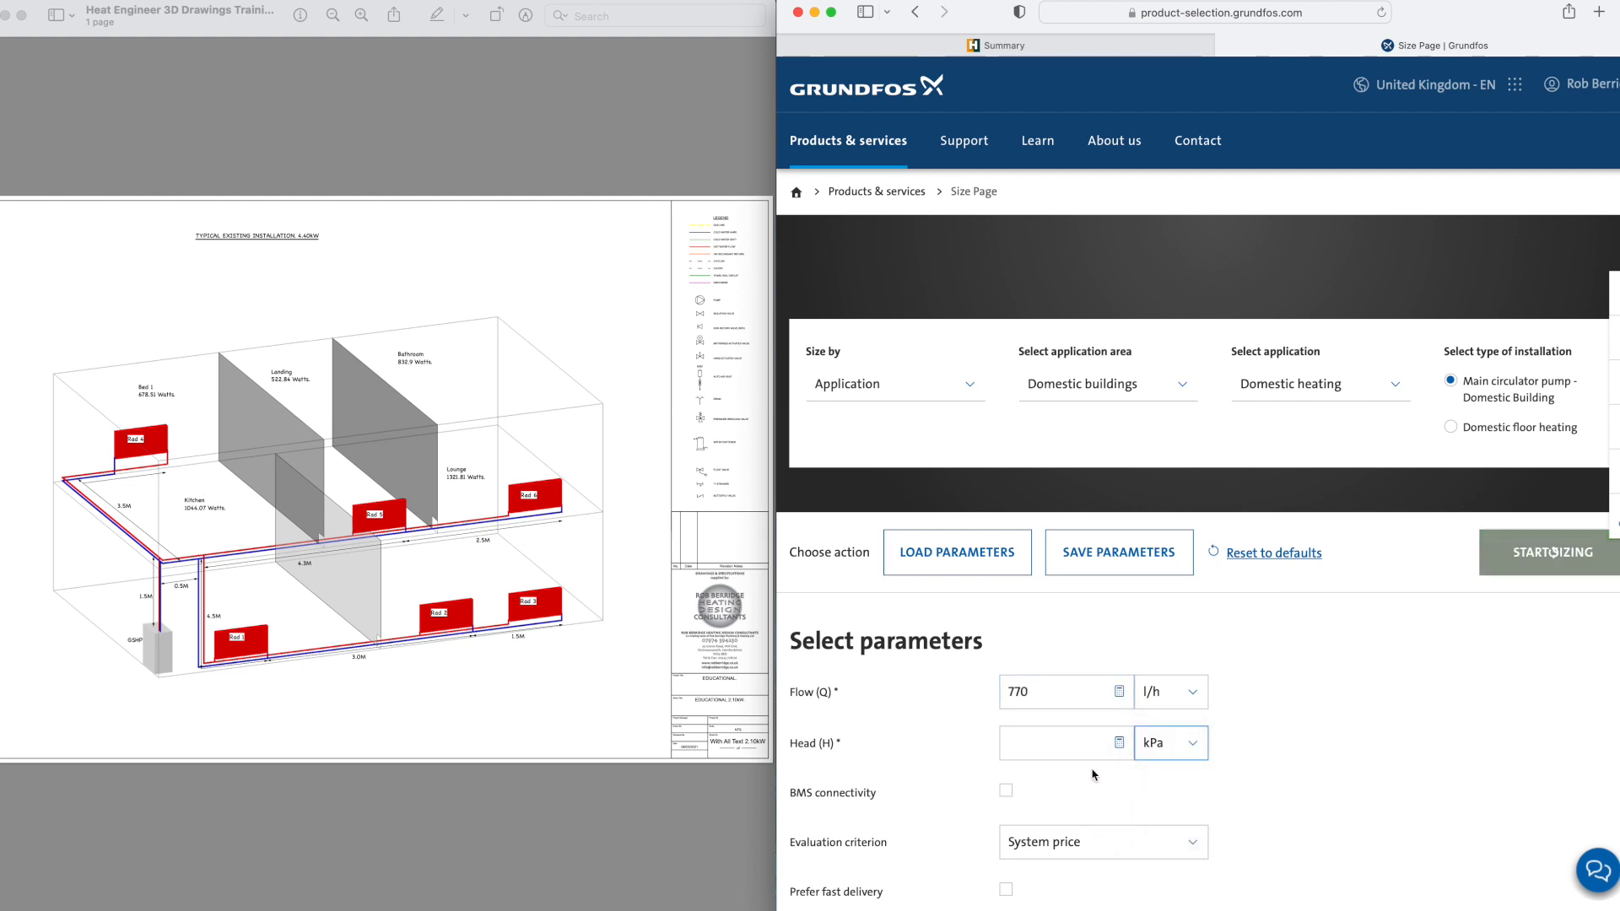
pyautogui.click(1162, 50)
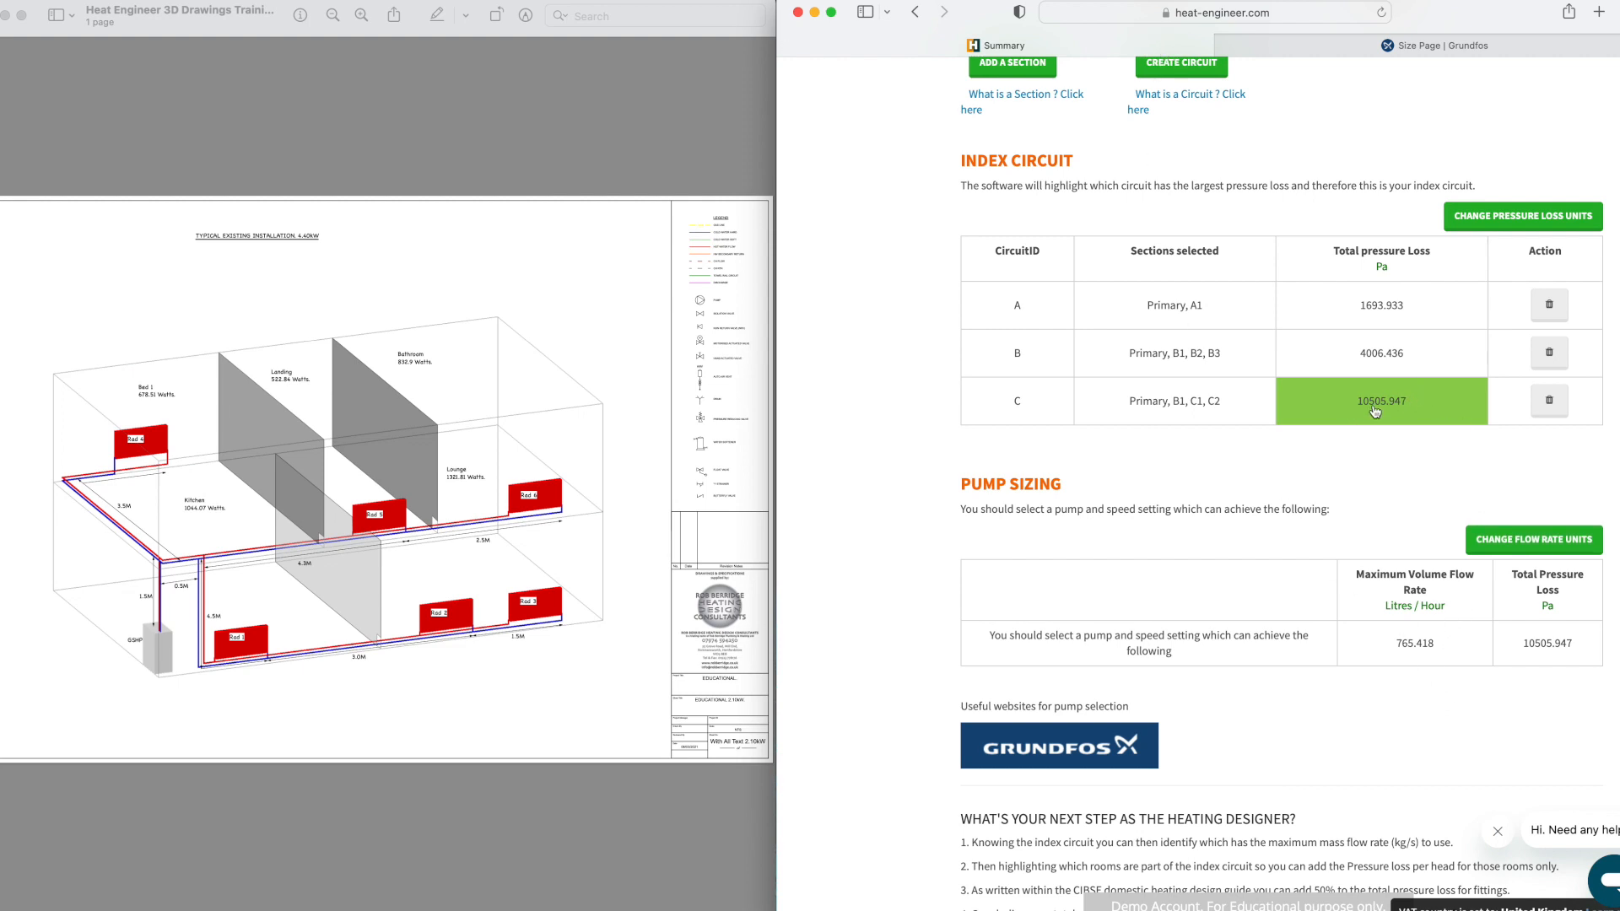
pyautogui.click(1521, 218)
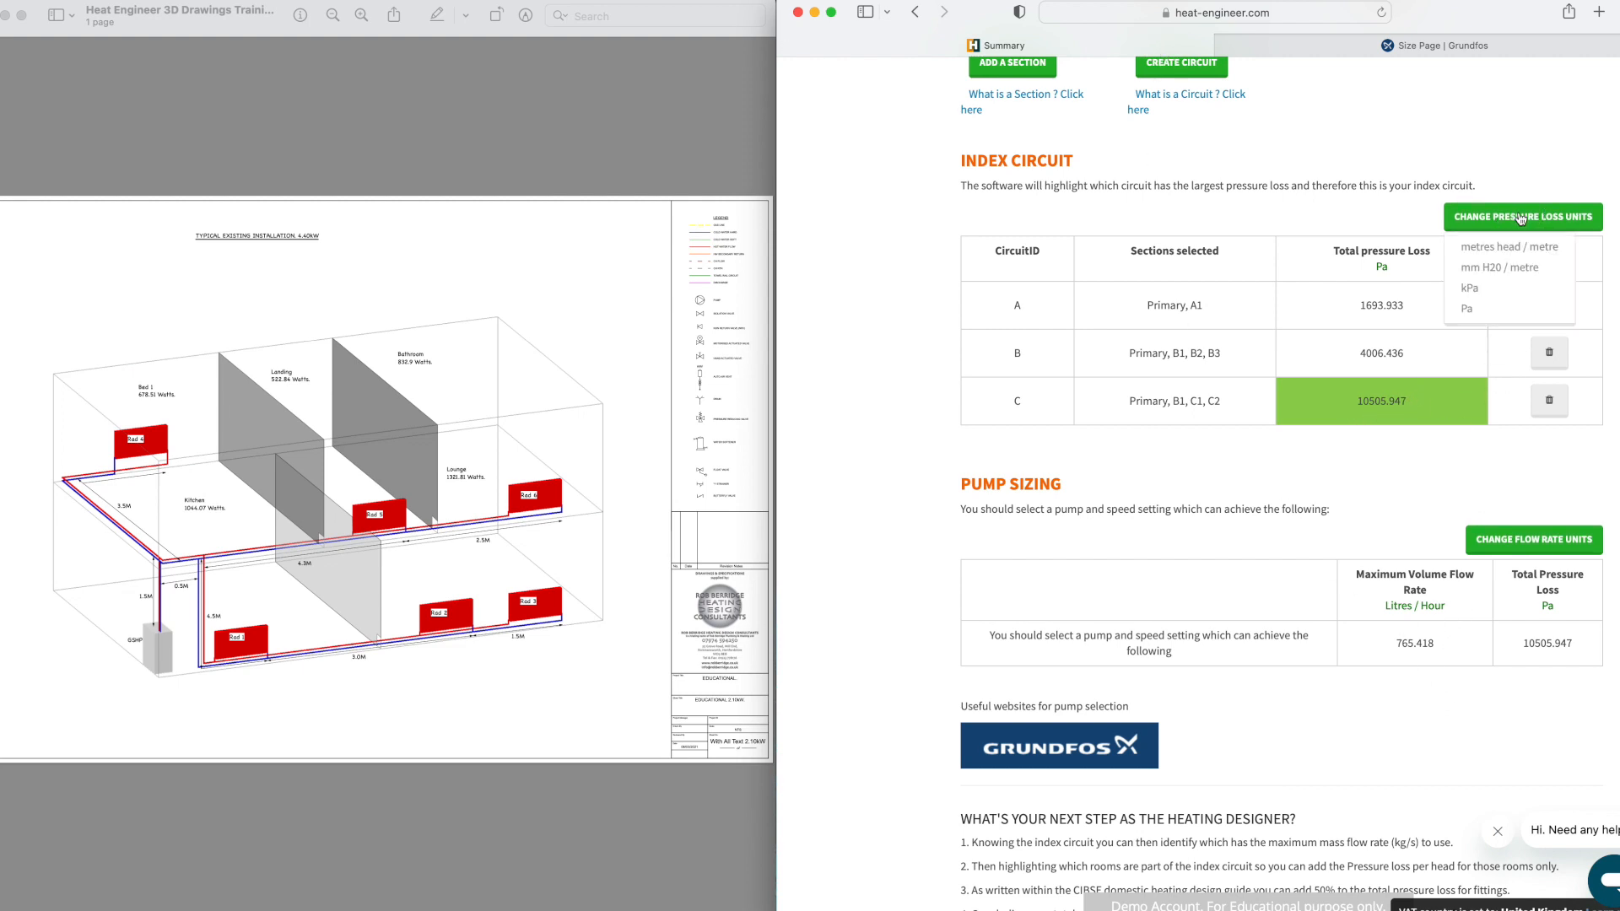
pyautogui.click(1469, 288)
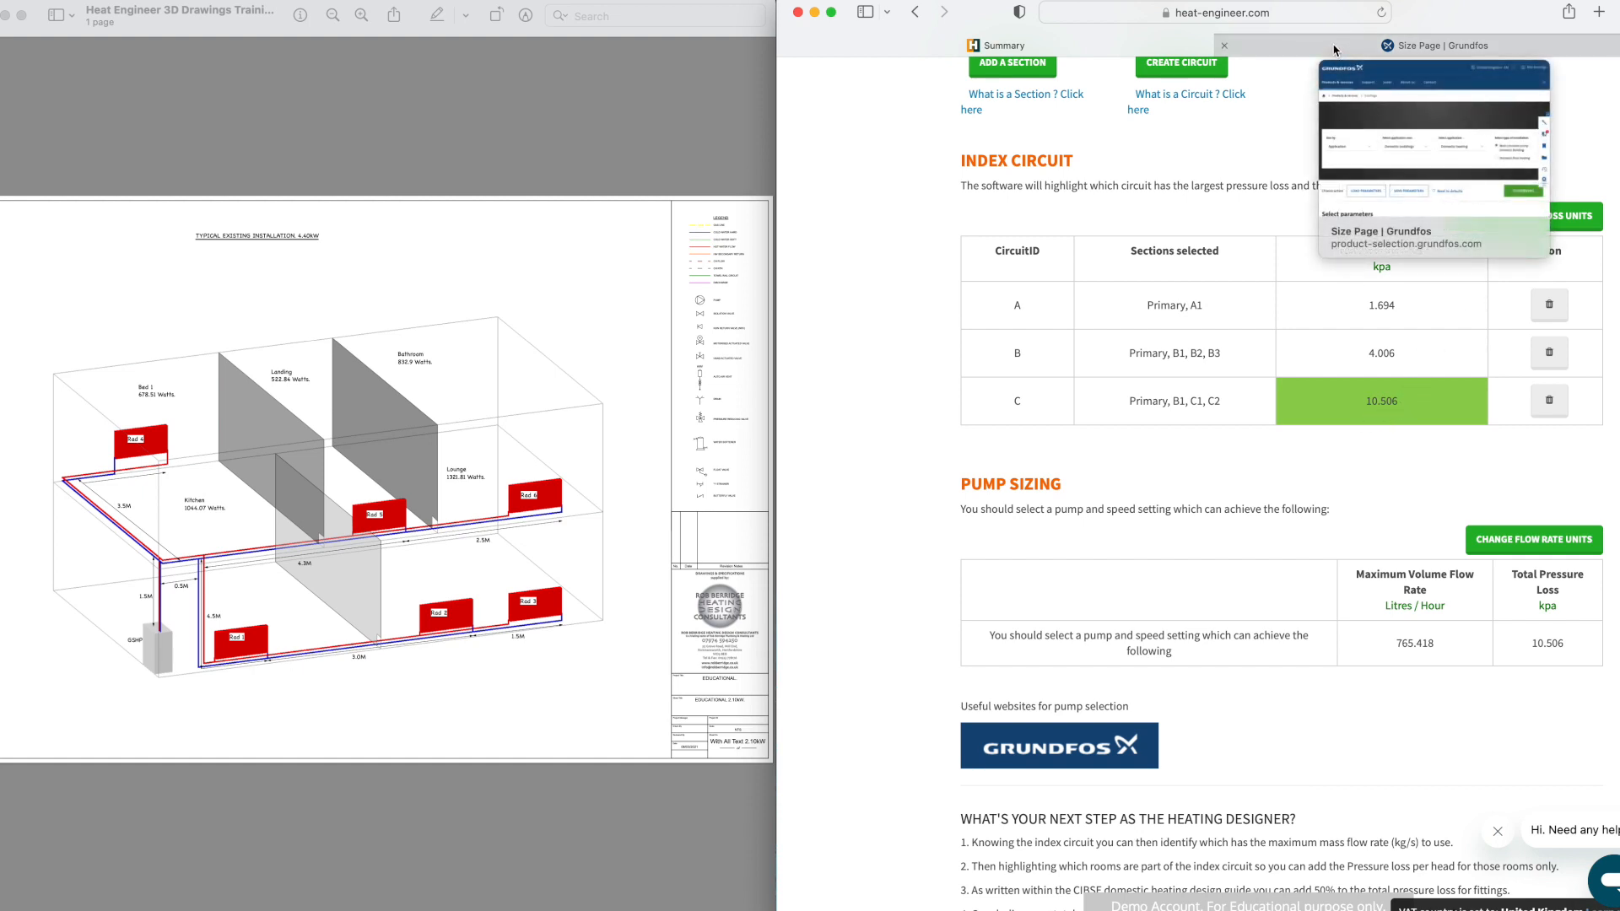
# Step: Return to the Grundfos sizing page, set the head to 11 kPa and run the pump sizing
pyautogui.click(1335, 50)
pyautogui.click(1017, 746)
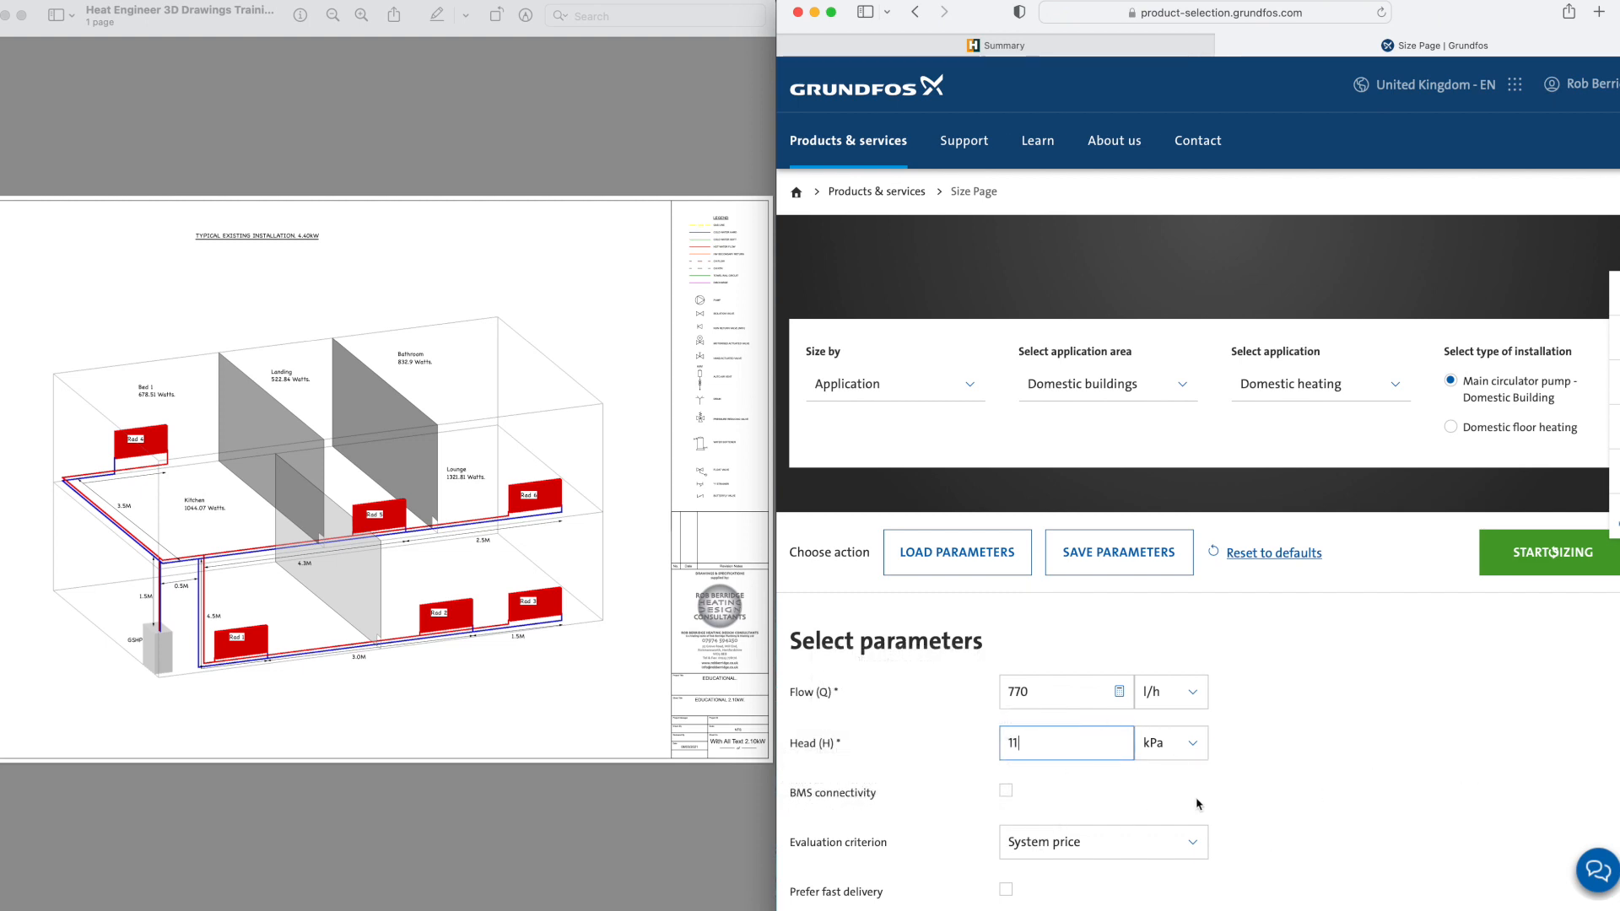
pyautogui.scroll(-1, 1324, 760)
pyautogui.scroll(-2, 1330, 758)
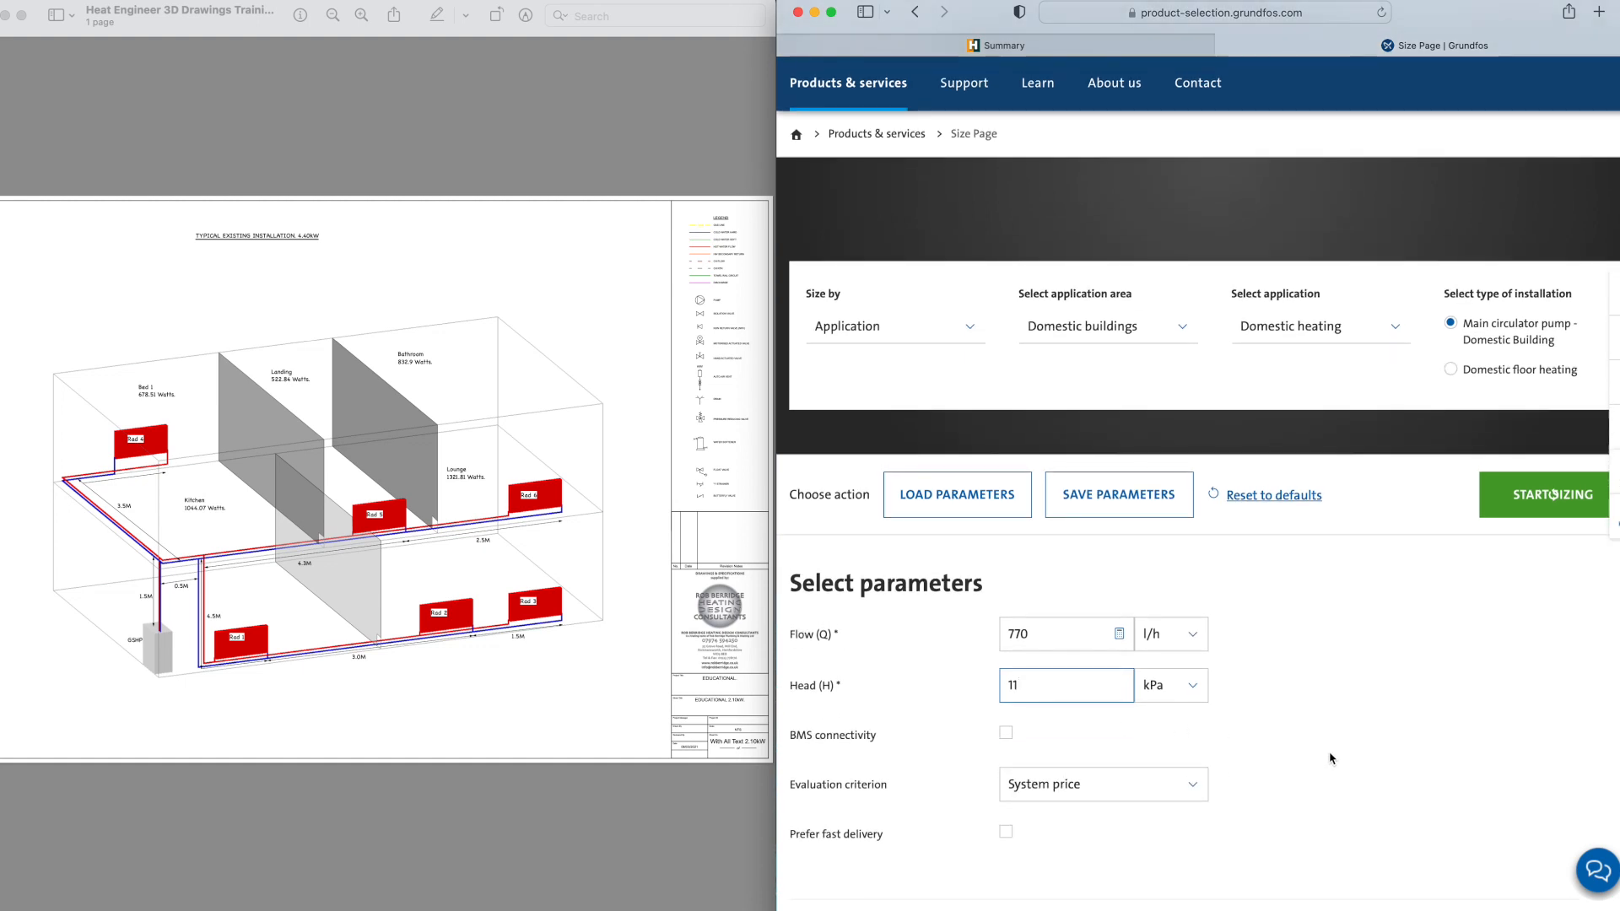
pyautogui.click(1527, 496)
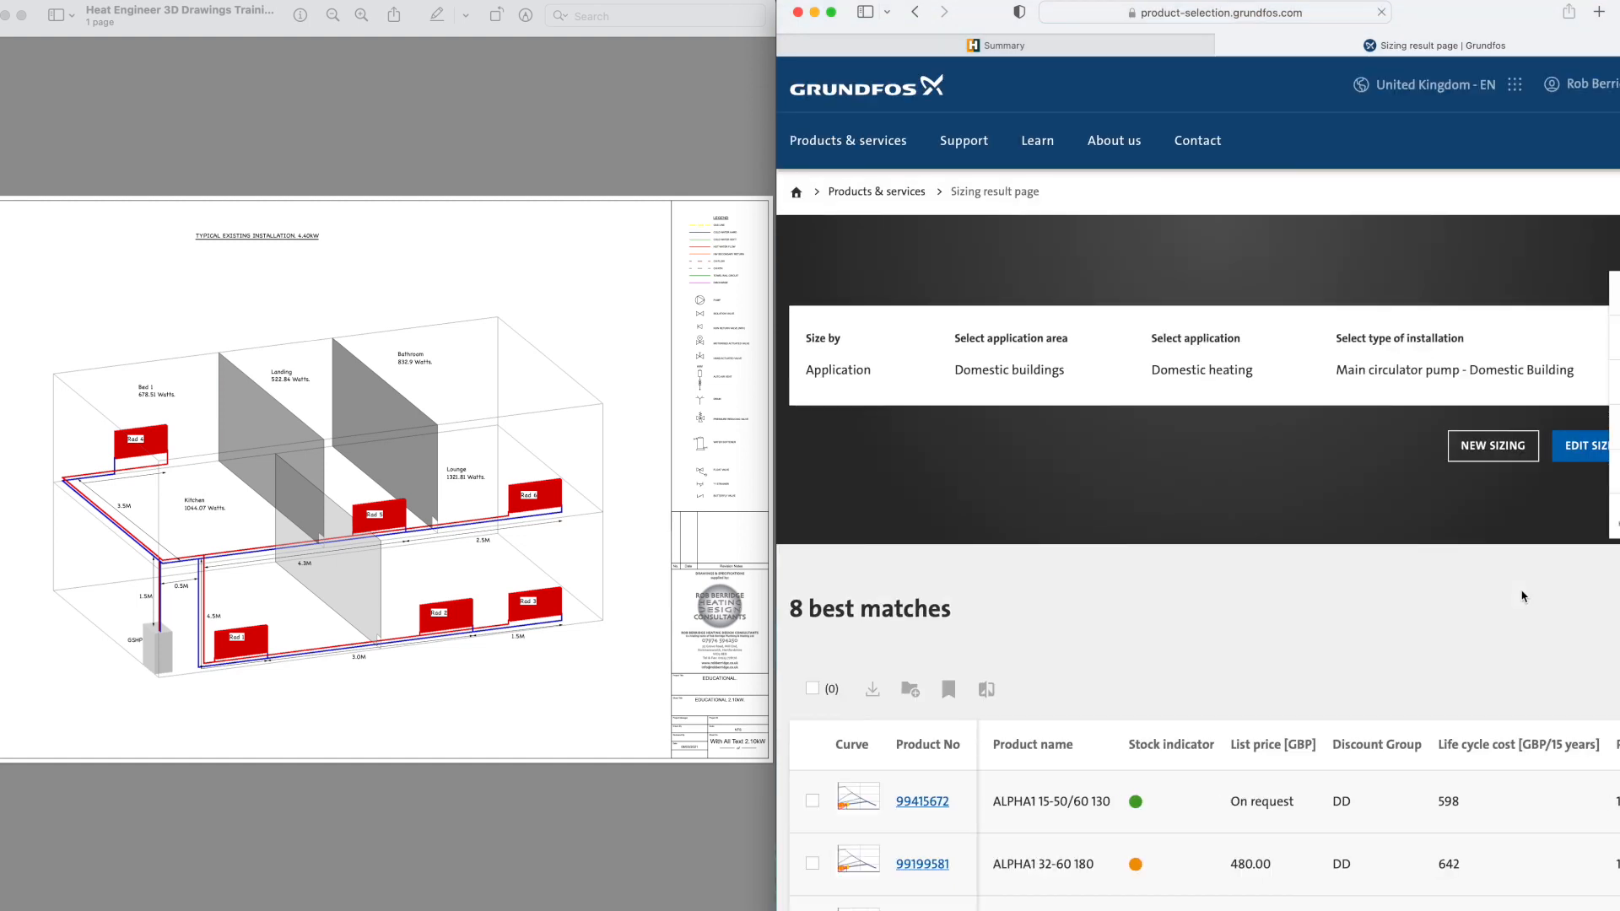
# Step: Review the list of best matching pumps and open the product page of the ALPHA1 15-50/60 130
pyautogui.scroll(-2, 1199, 720)
pyautogui.scroll(-1, 1199, 720)
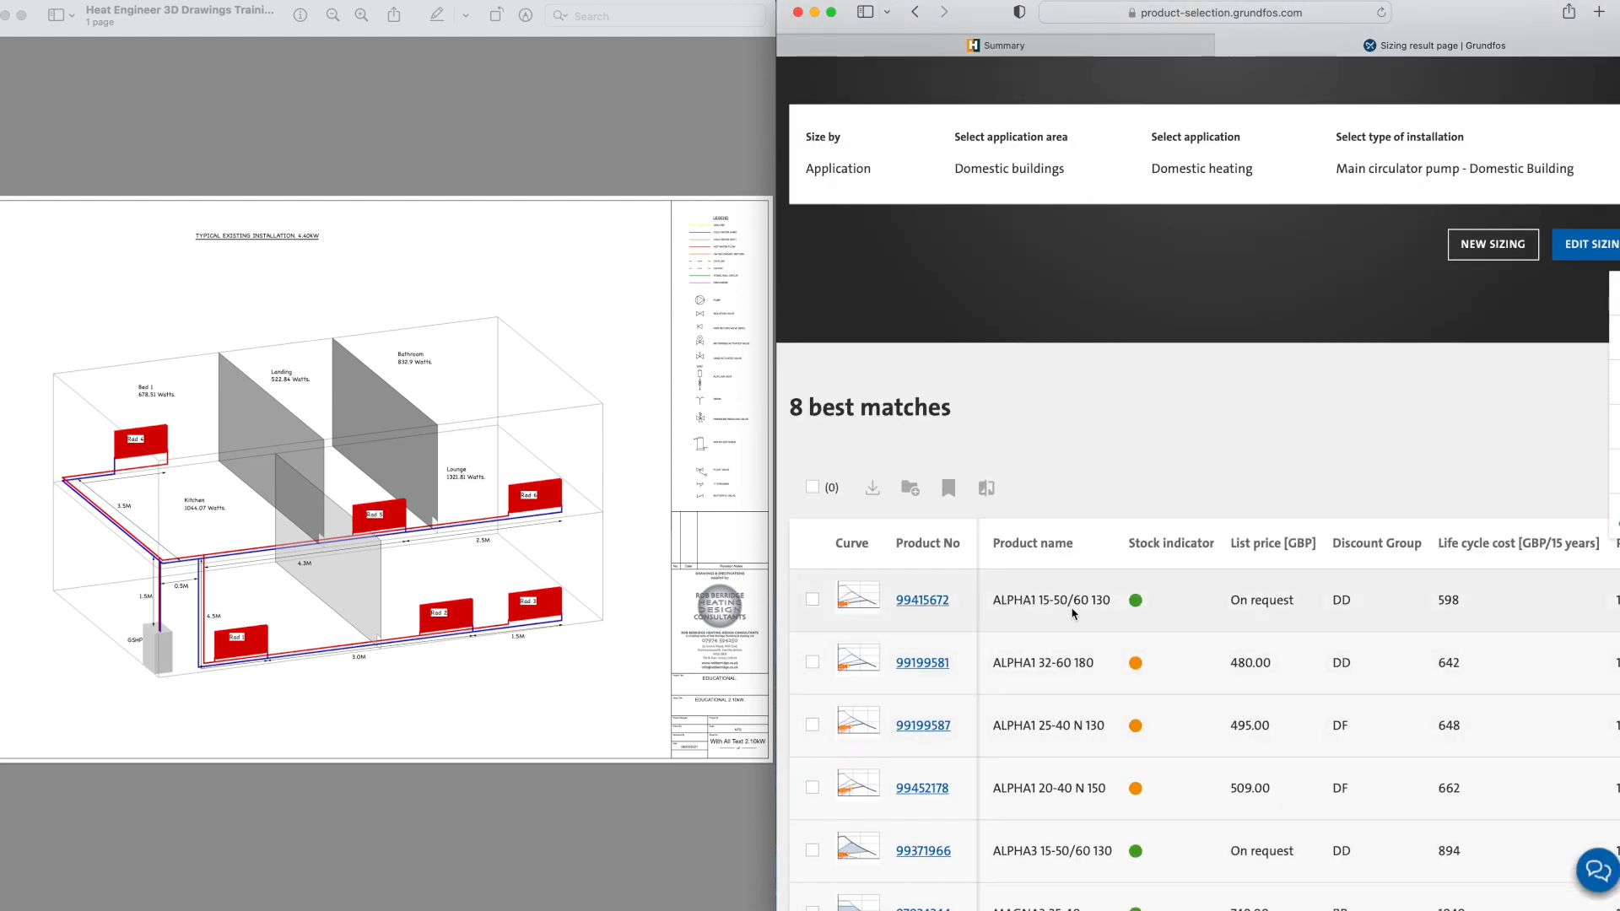
pyautogui.scroll(-1, 1074, 618)
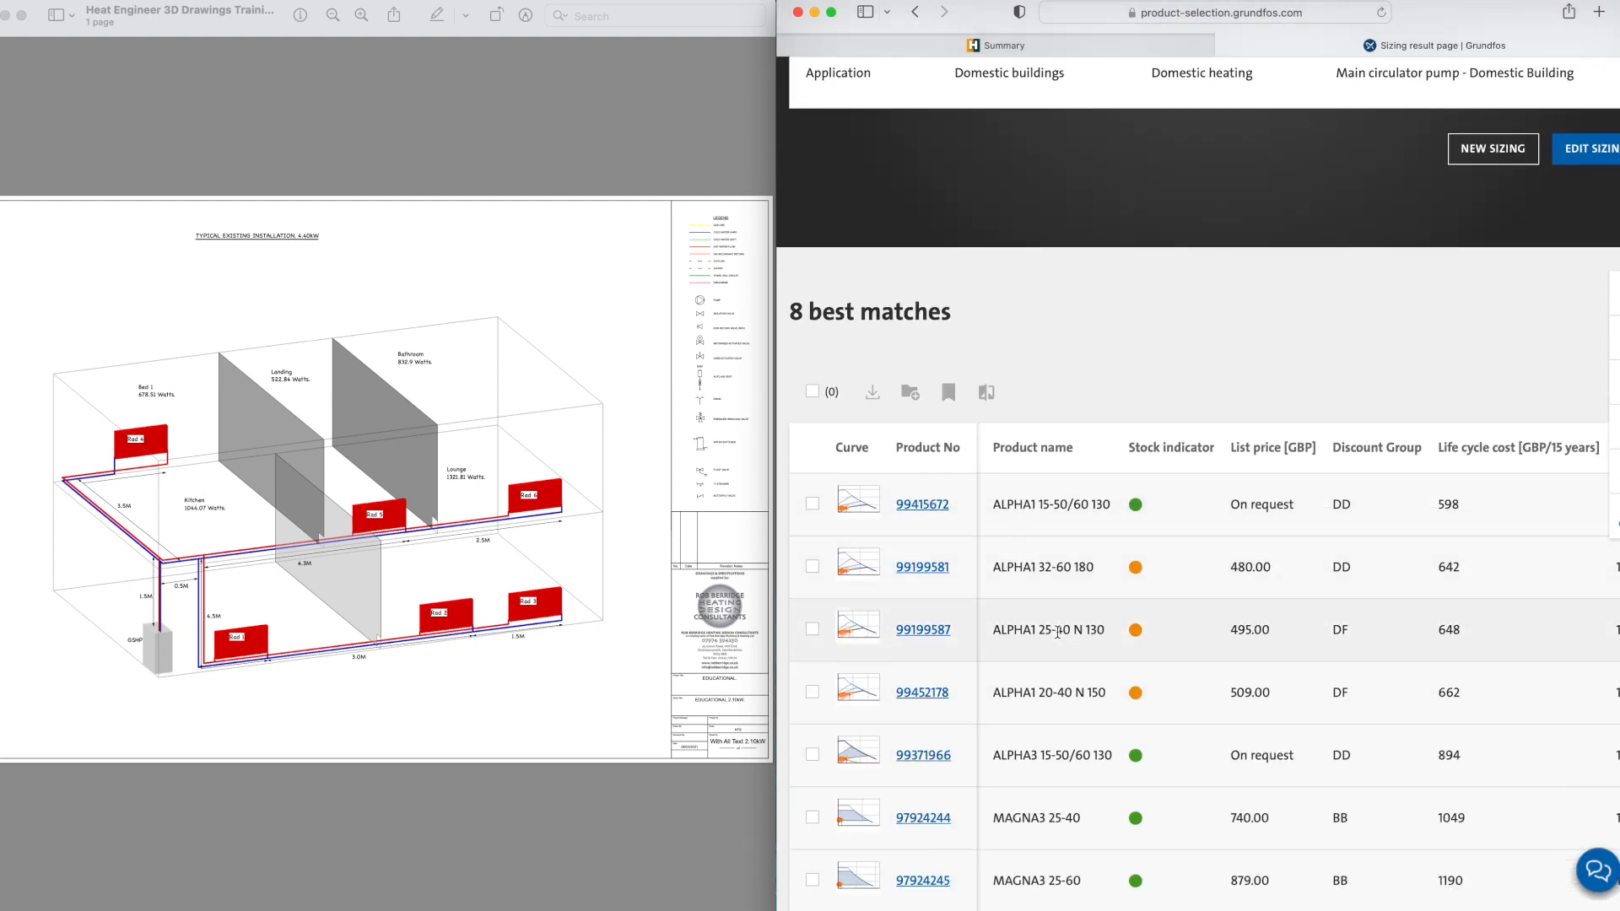
pyautogui.scroll(-1, 1058, 632)
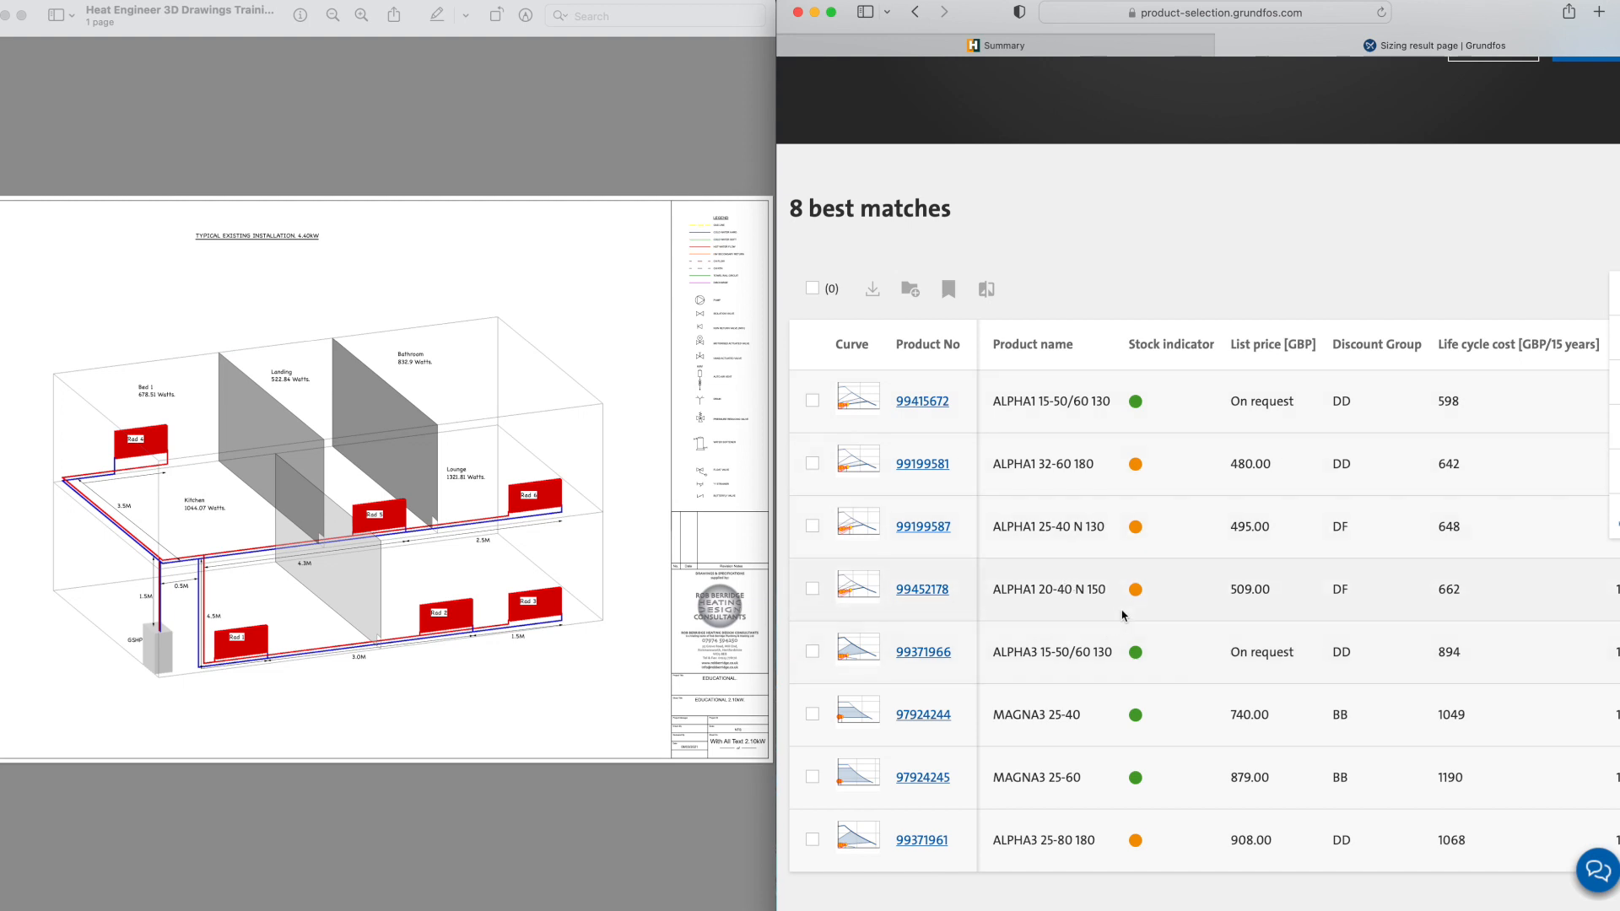
pyautogui.click(925, 400)
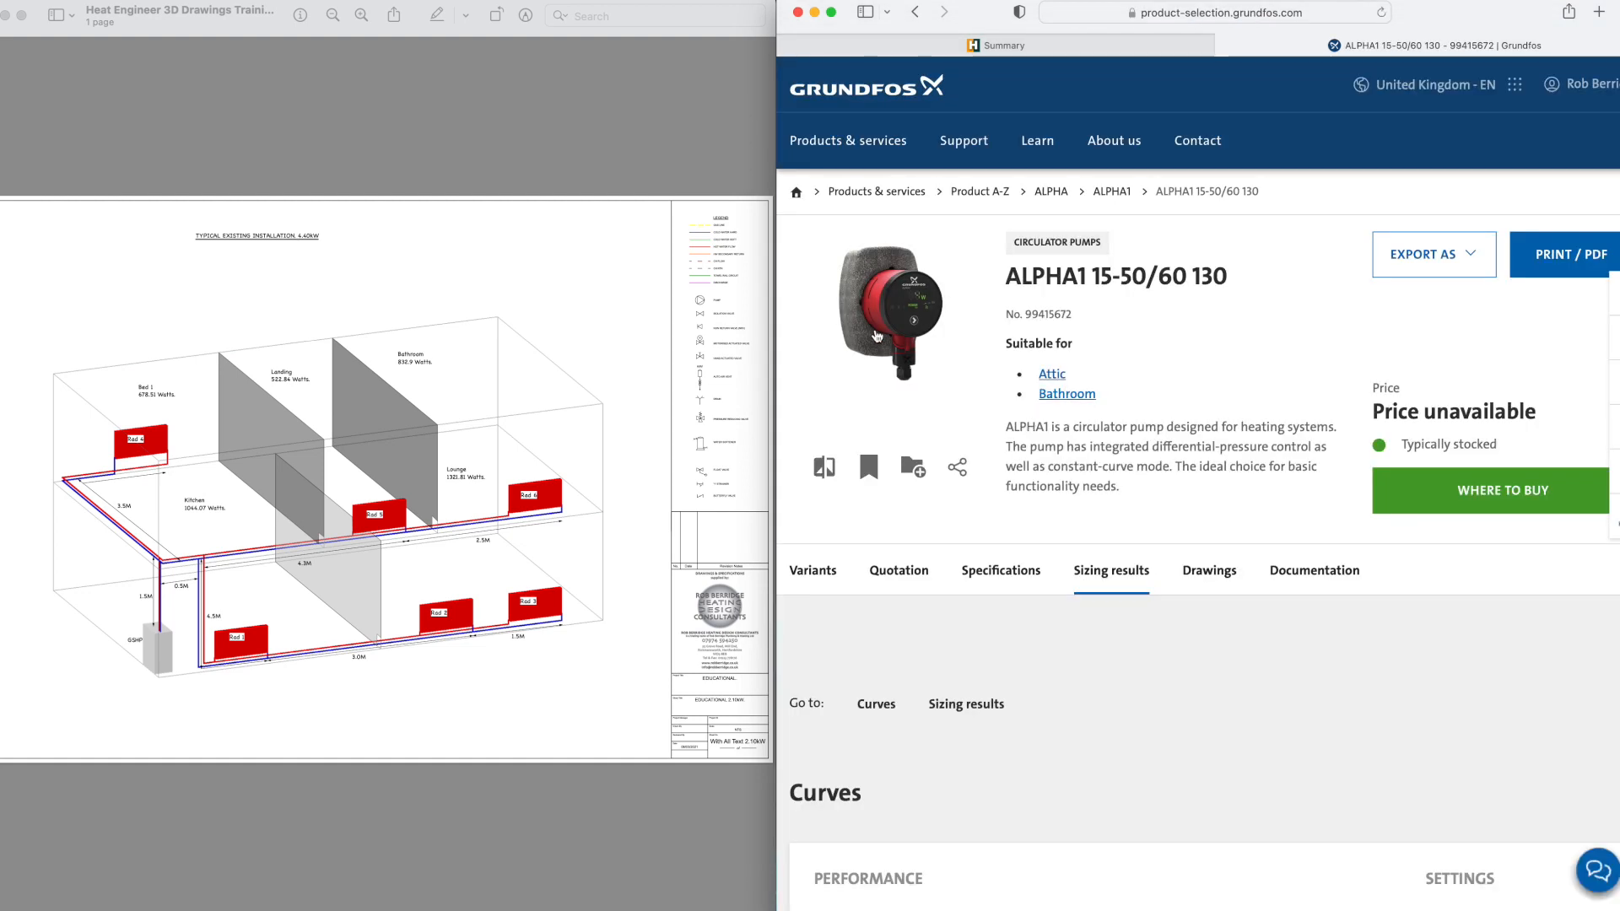
# Step: Check the pump's performance curves at the operating point and generate its product PDF in English with the preselected contents
pyautogui.scroll(-5, 943, 438)
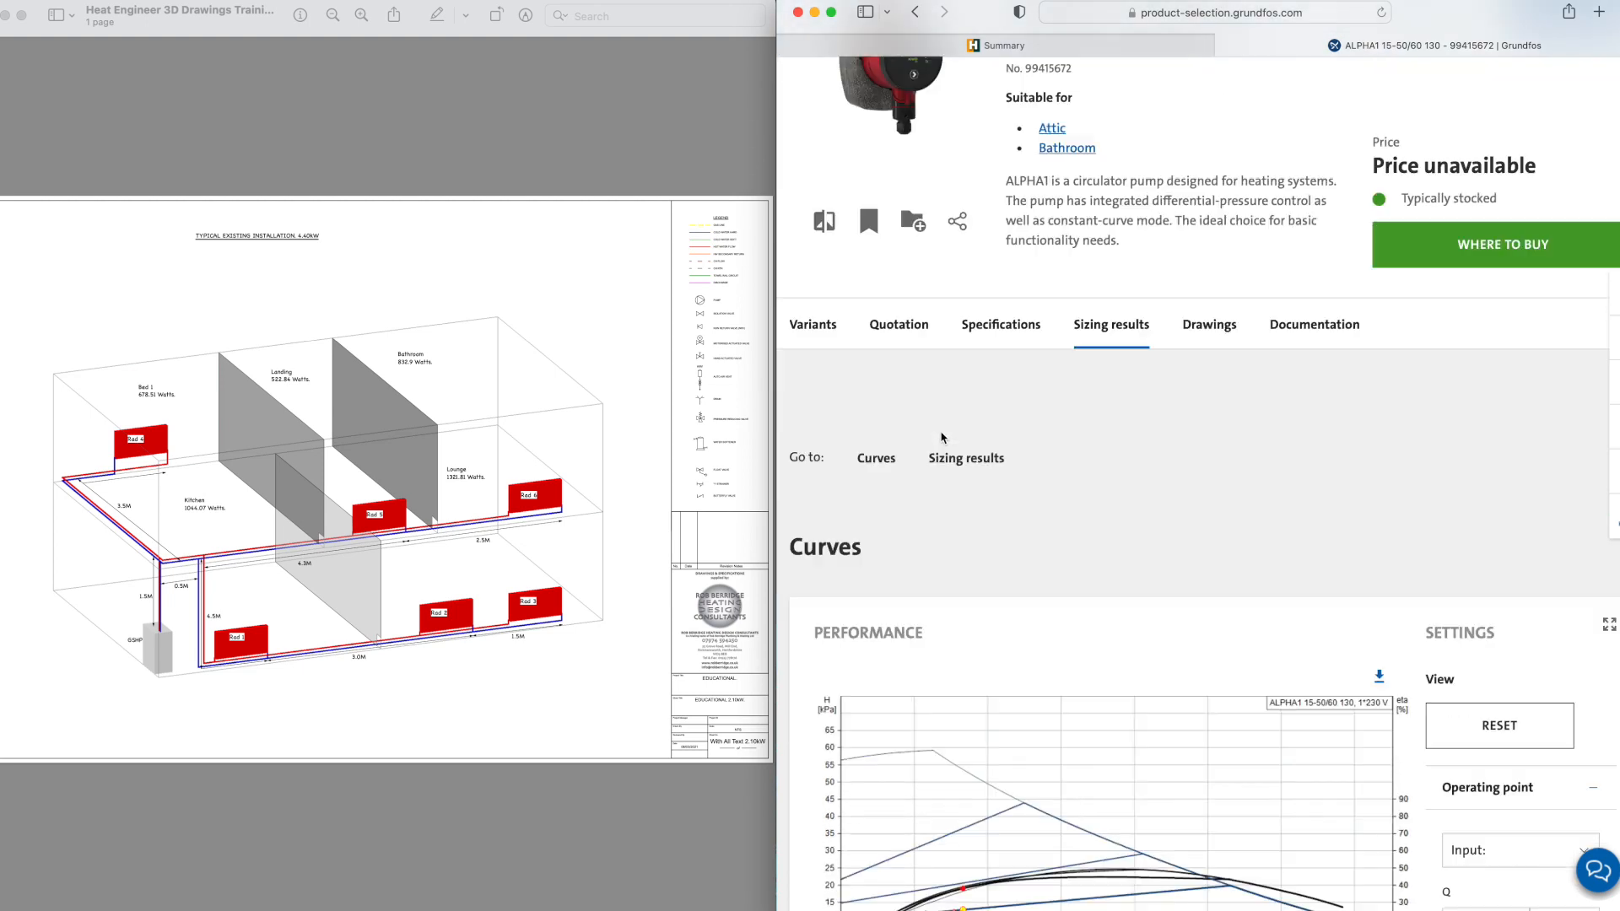
pyautogui.scroll(-4, 943, 438)
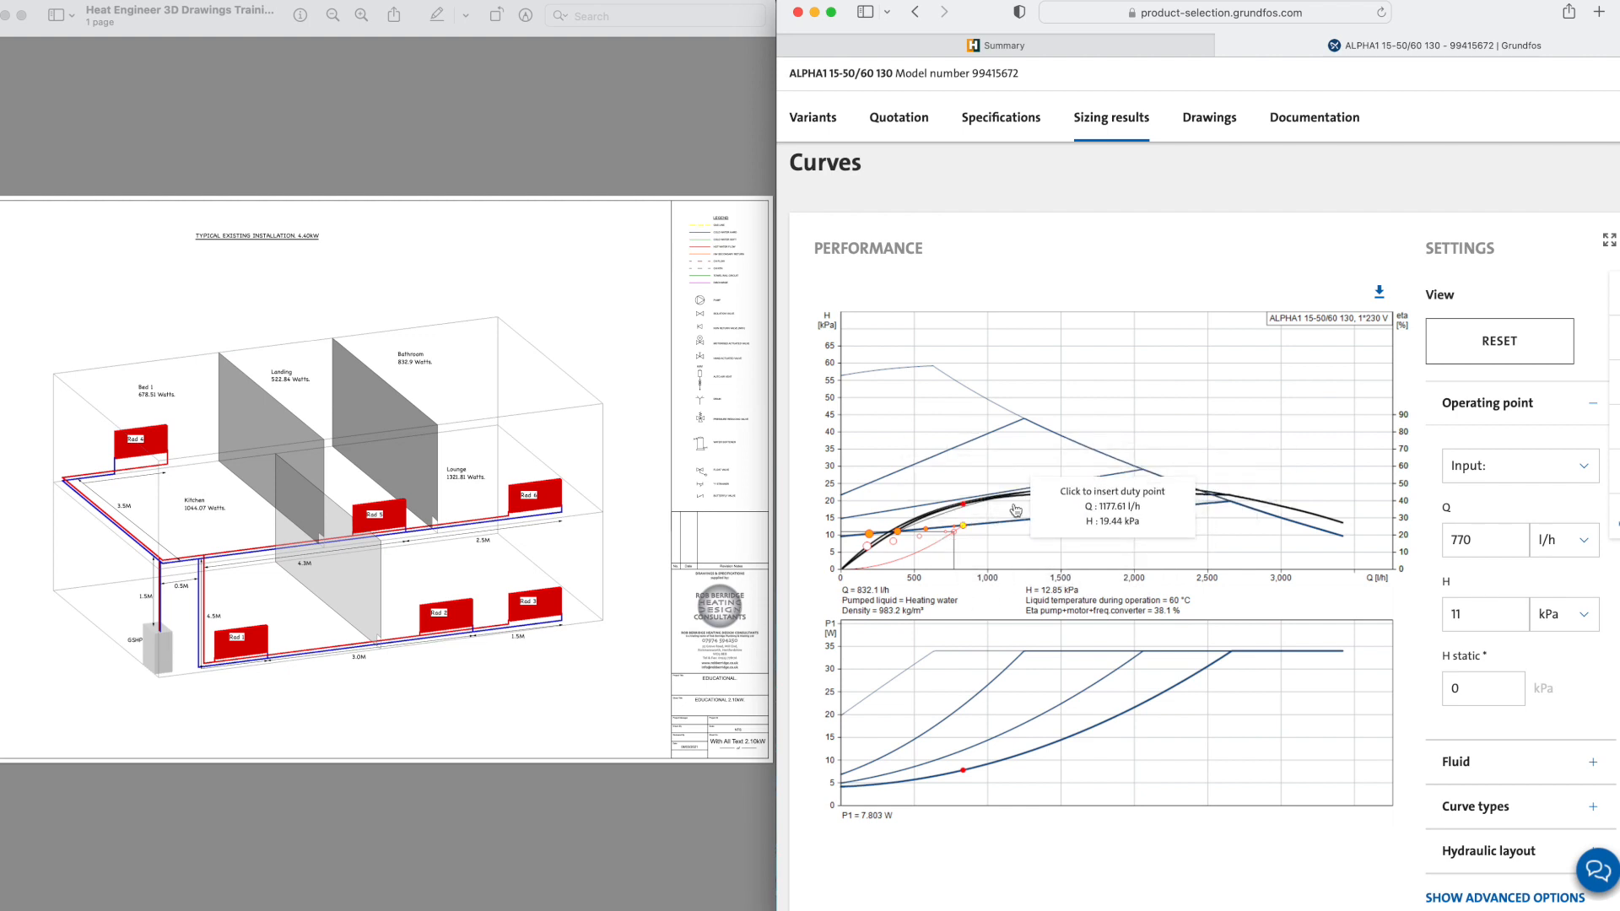
pyautogui.scroll(10, 1090, 380)
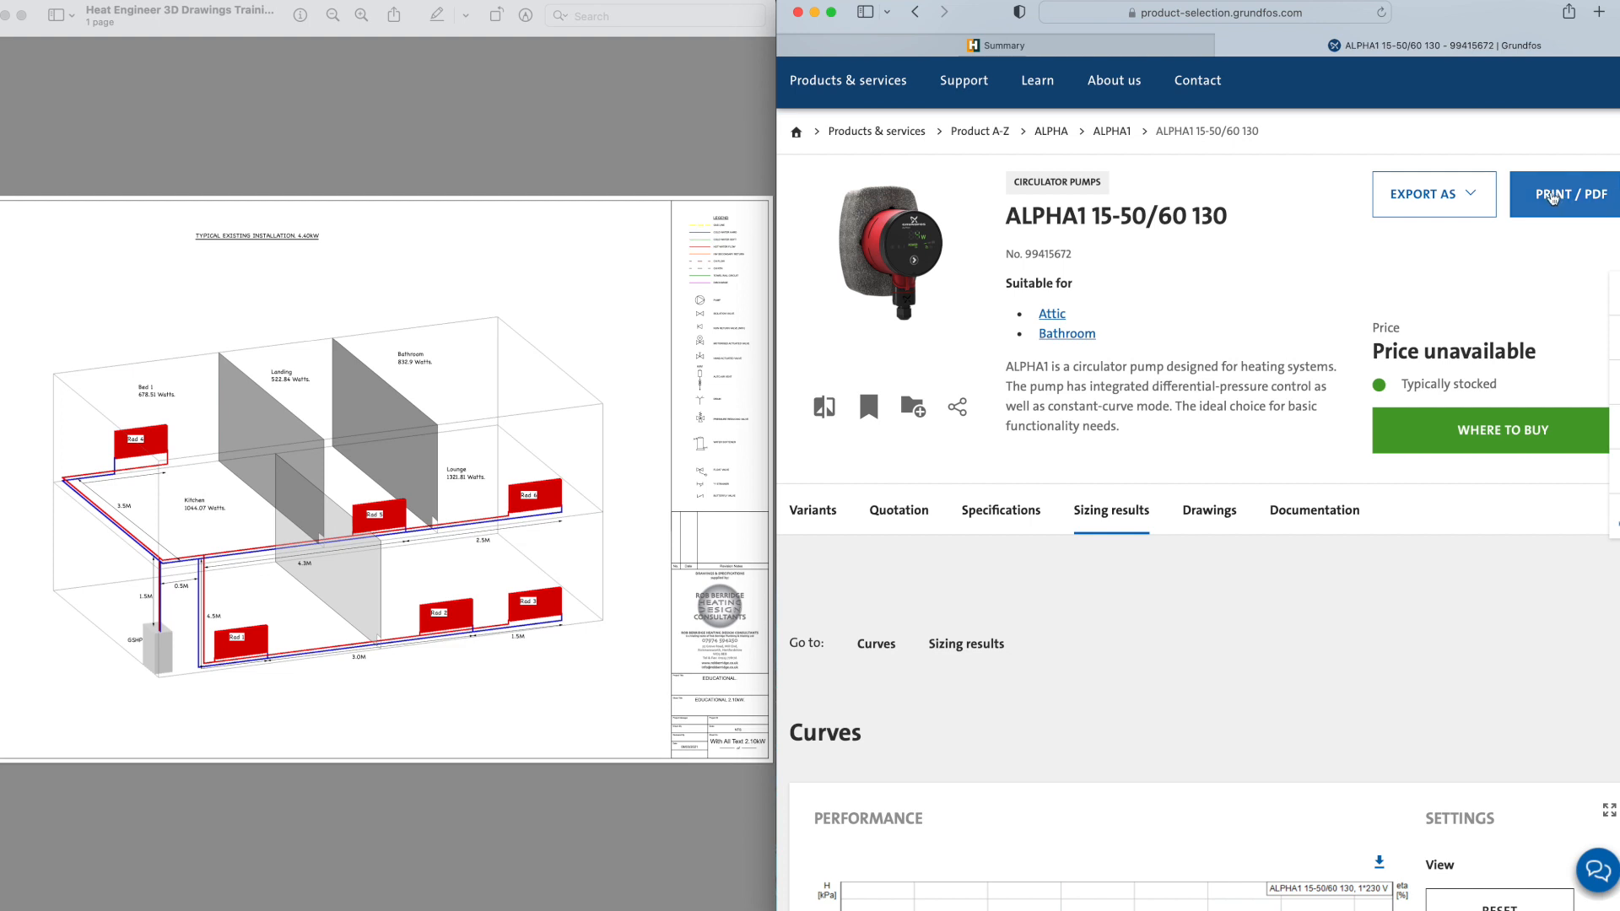
pyautogui.click(1554, 197)
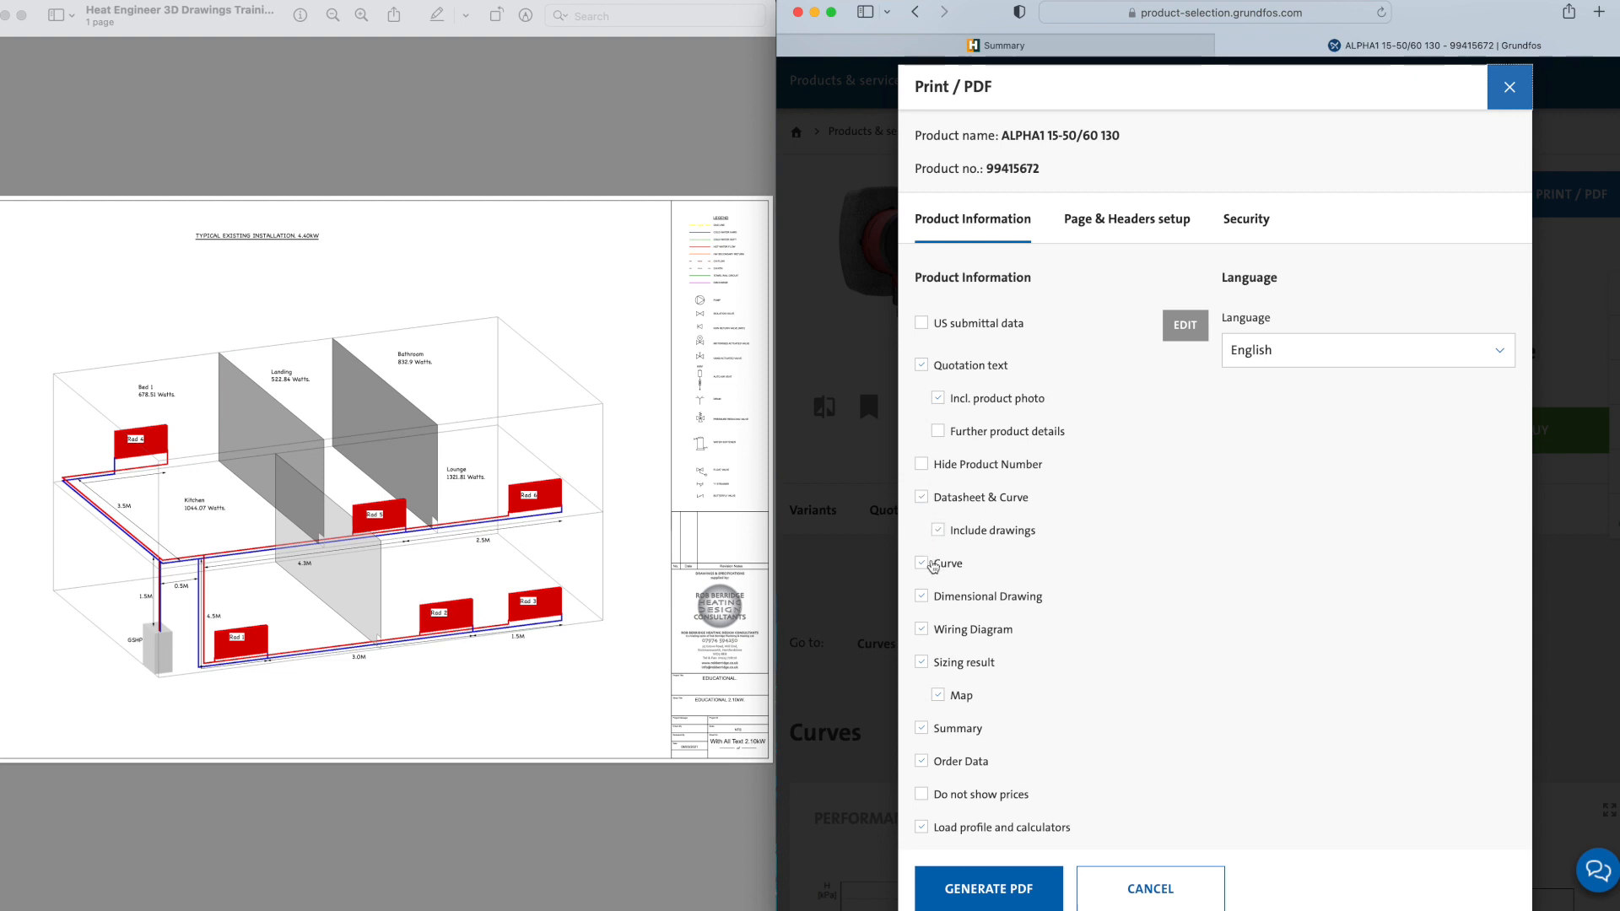
pyautogui.scroll(-2, 945, 695)
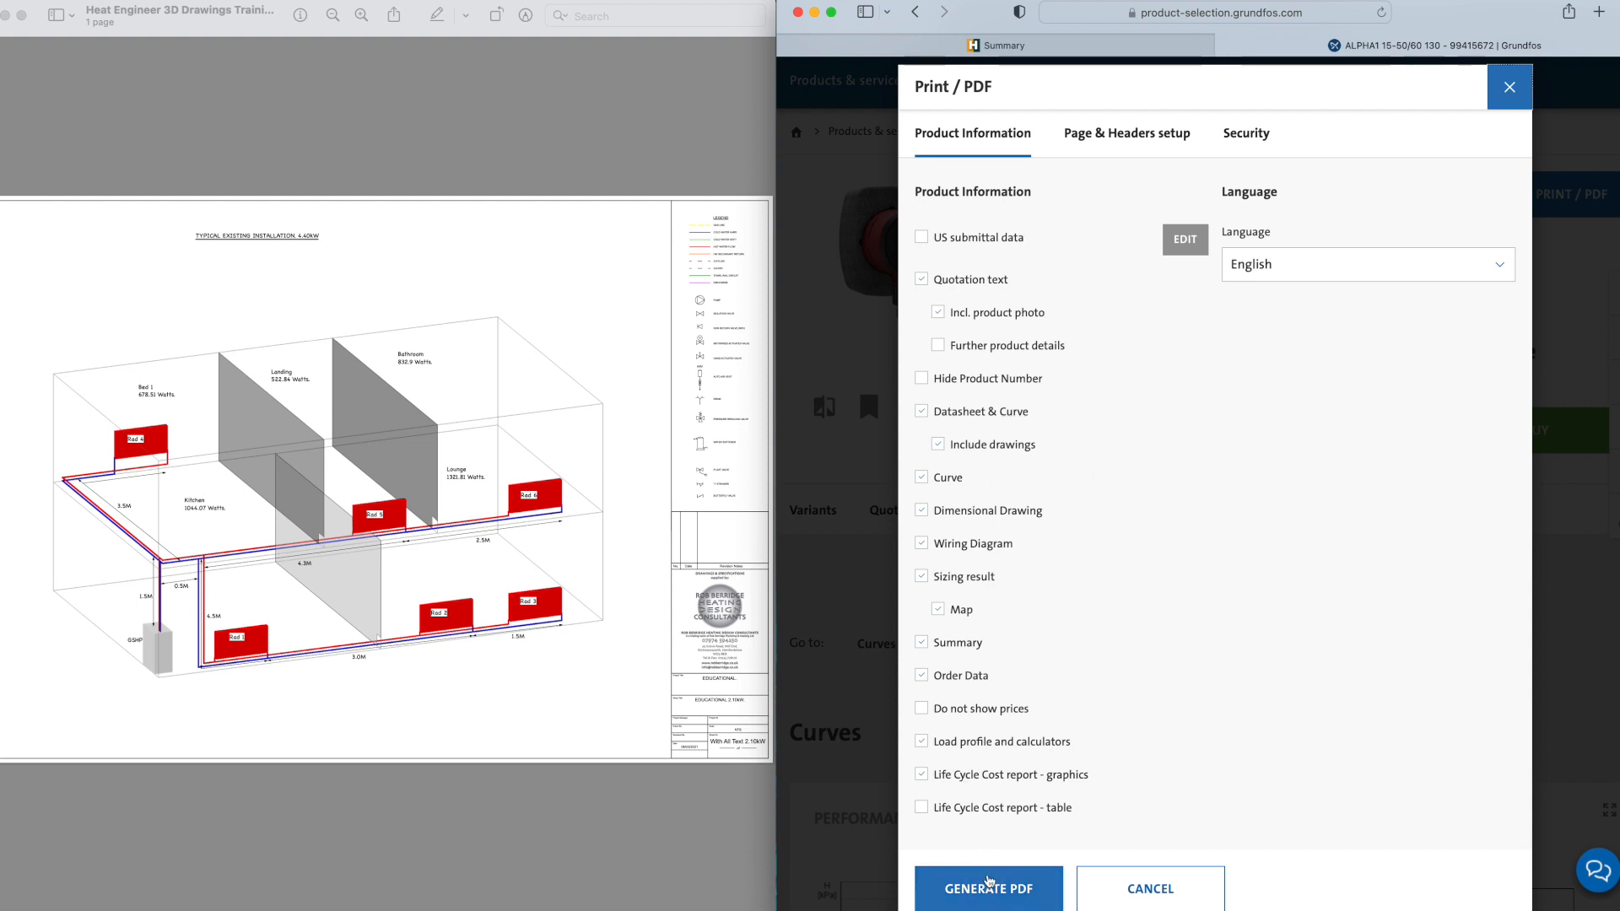
pyautogui.click(989, 881)
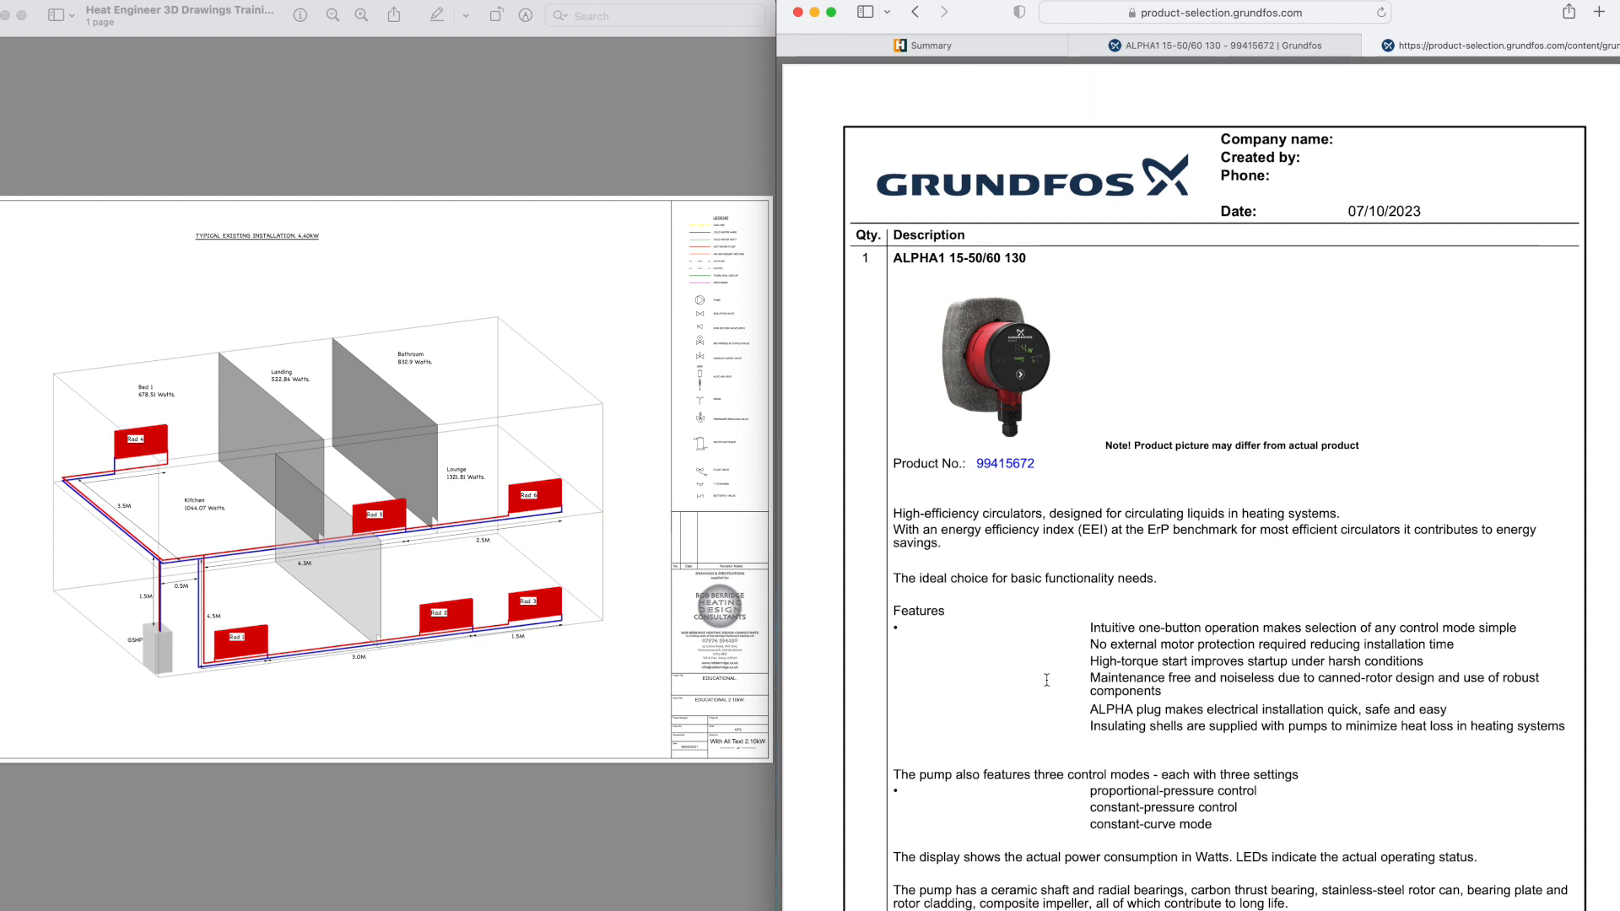
# Step: Examine the product description, technical data and performance curves in the generated pump report
pyautogui.scroll(-3, 1047, 682)
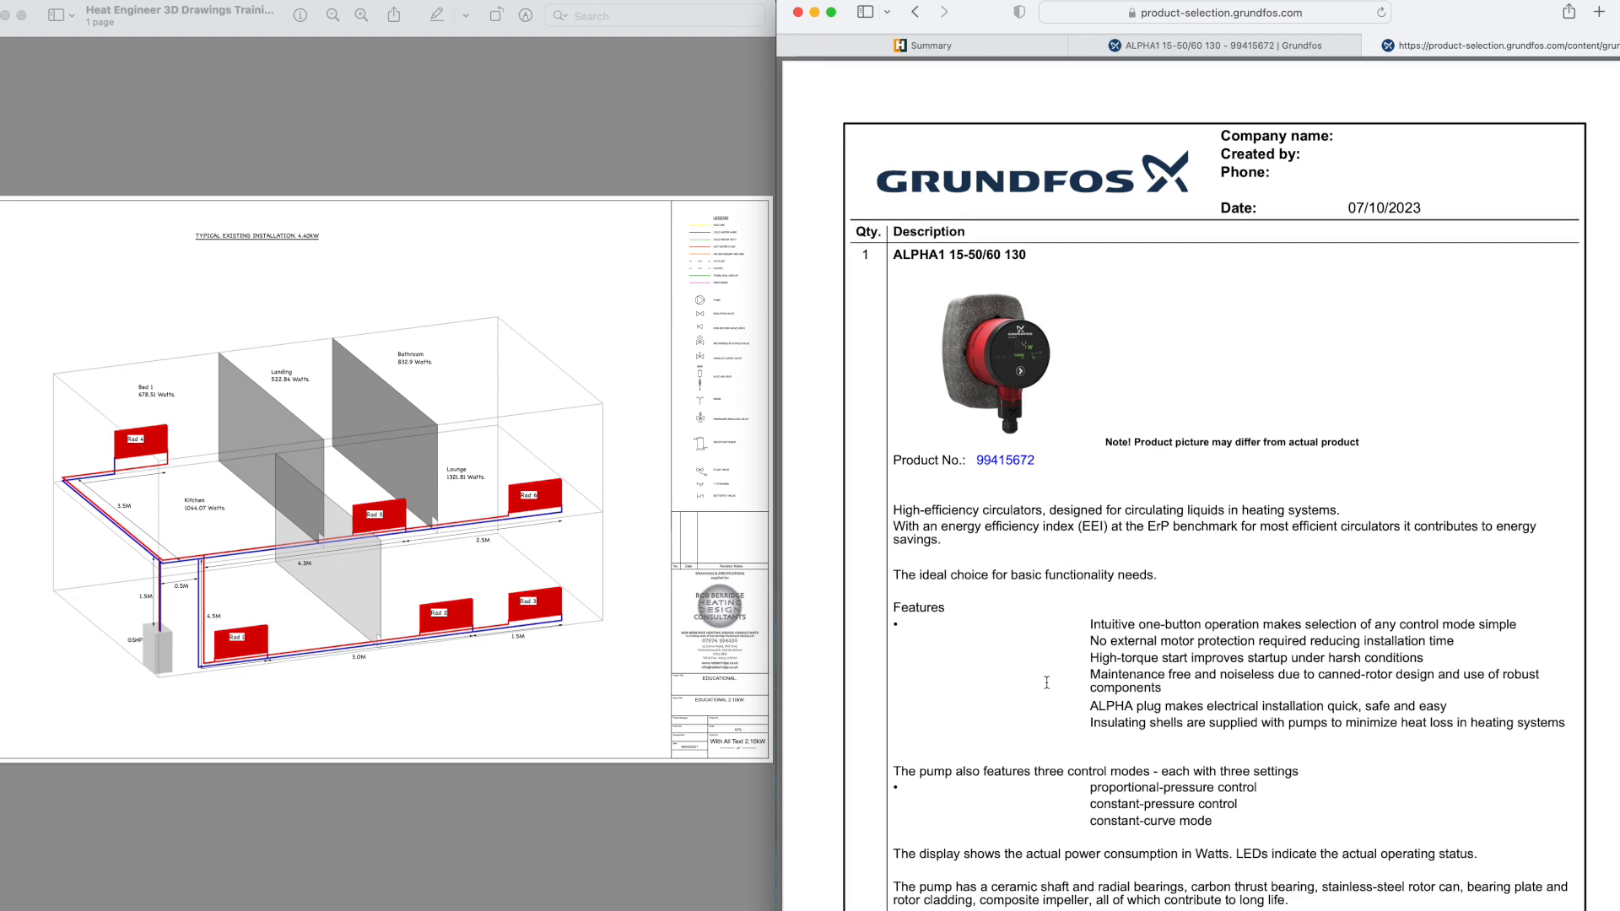
pyautogui.scroll(3, 1044, 598)
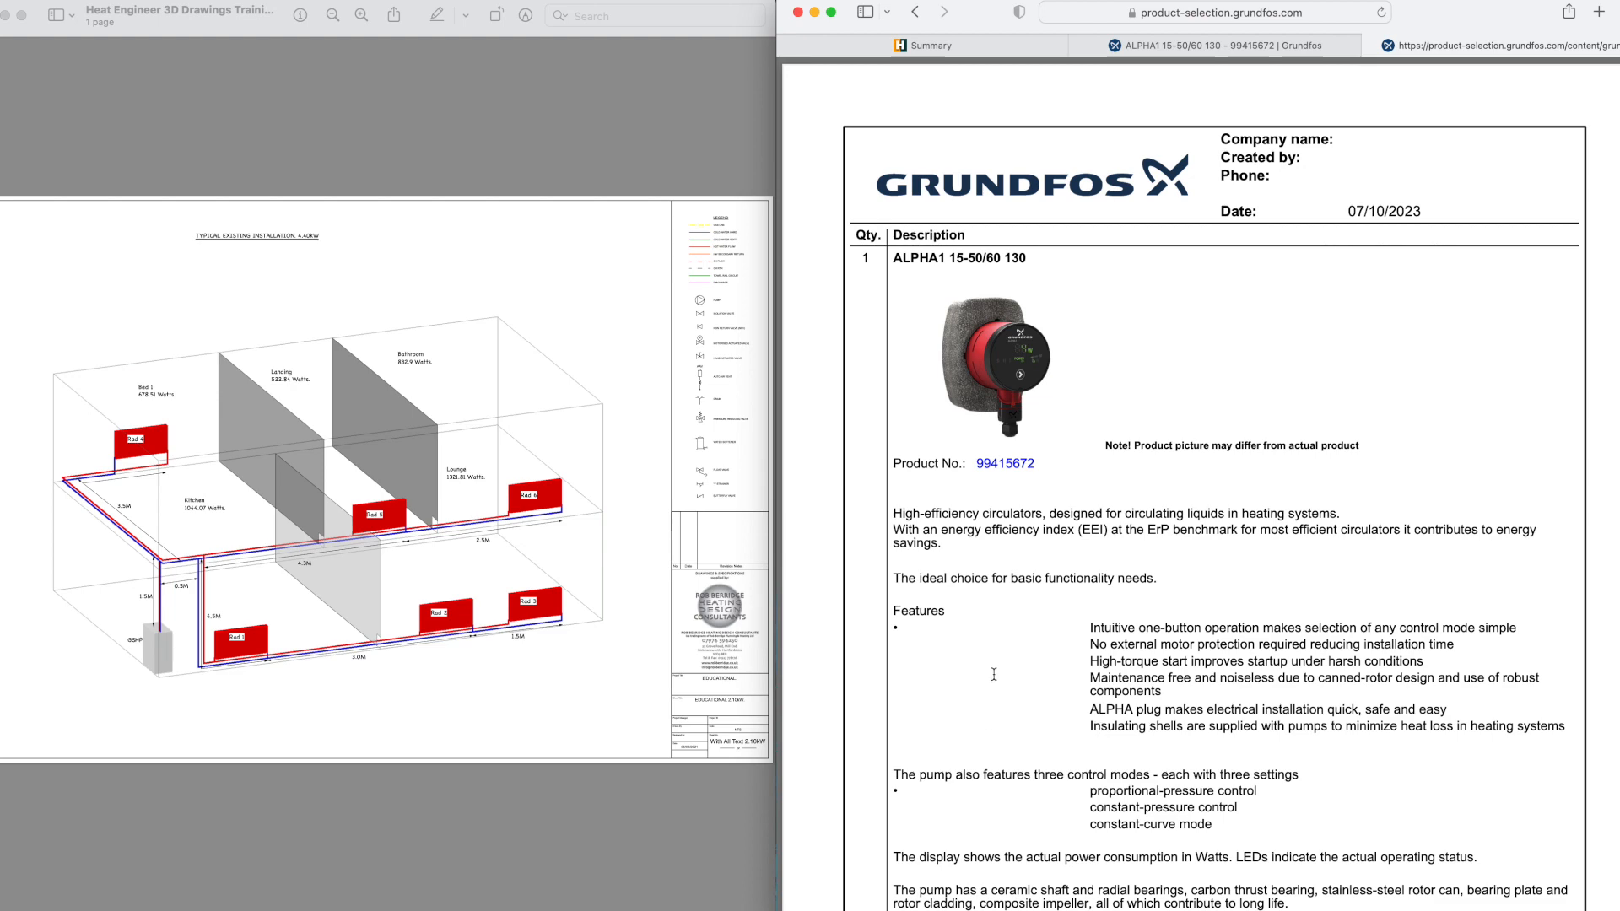
pyautogui.scroll(-20, 1042, 669)
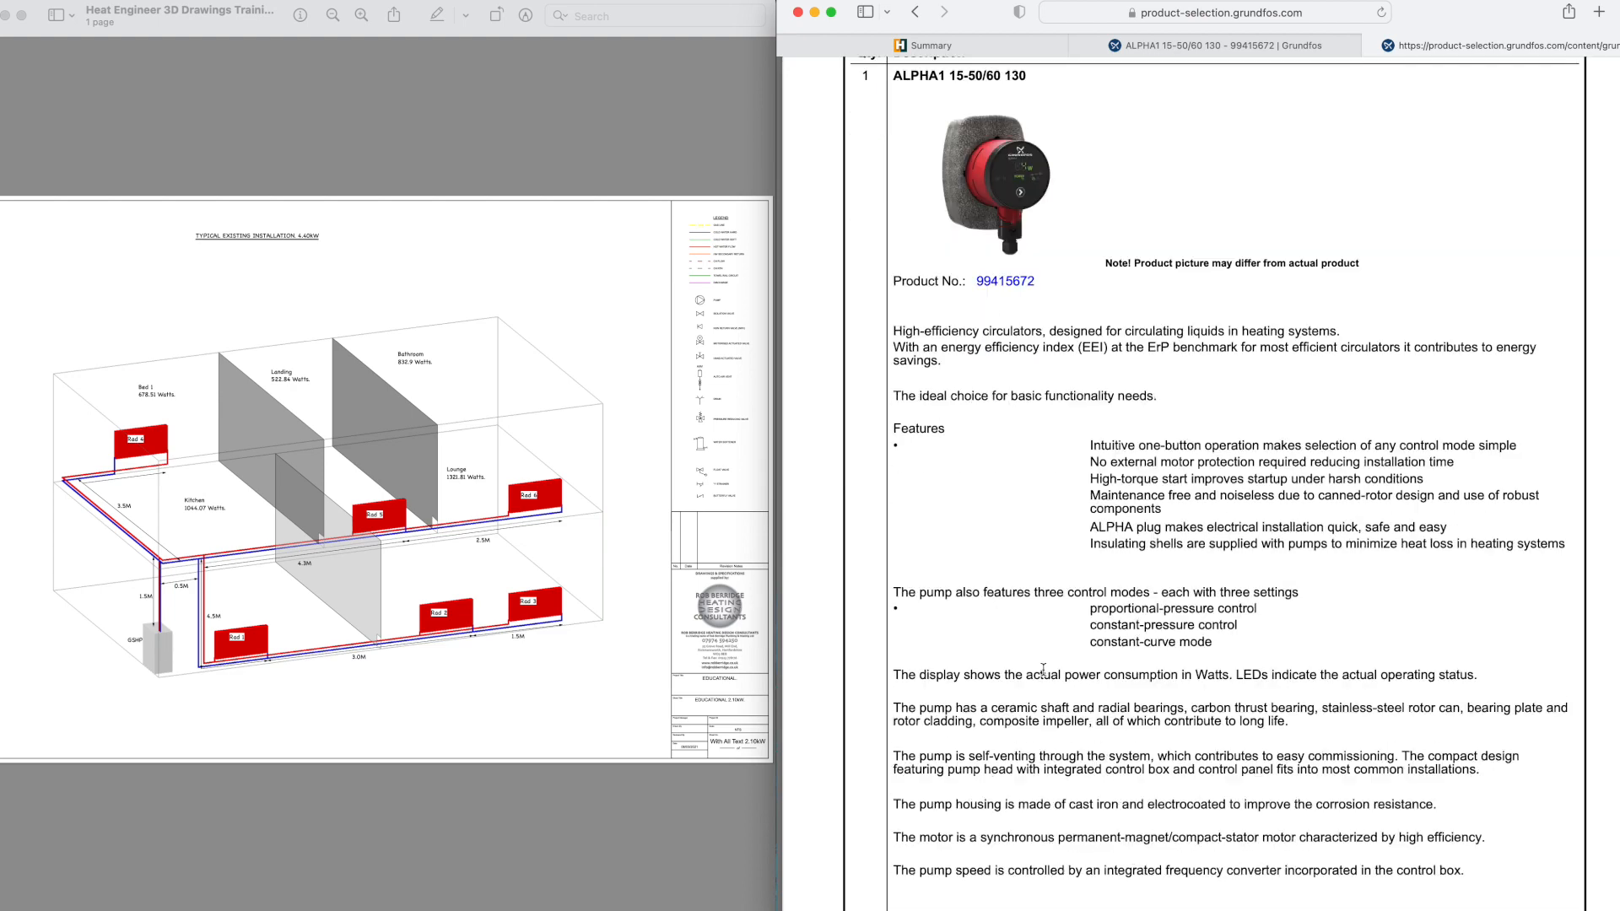
pyautogui.scroll(-15, 1043, 669)
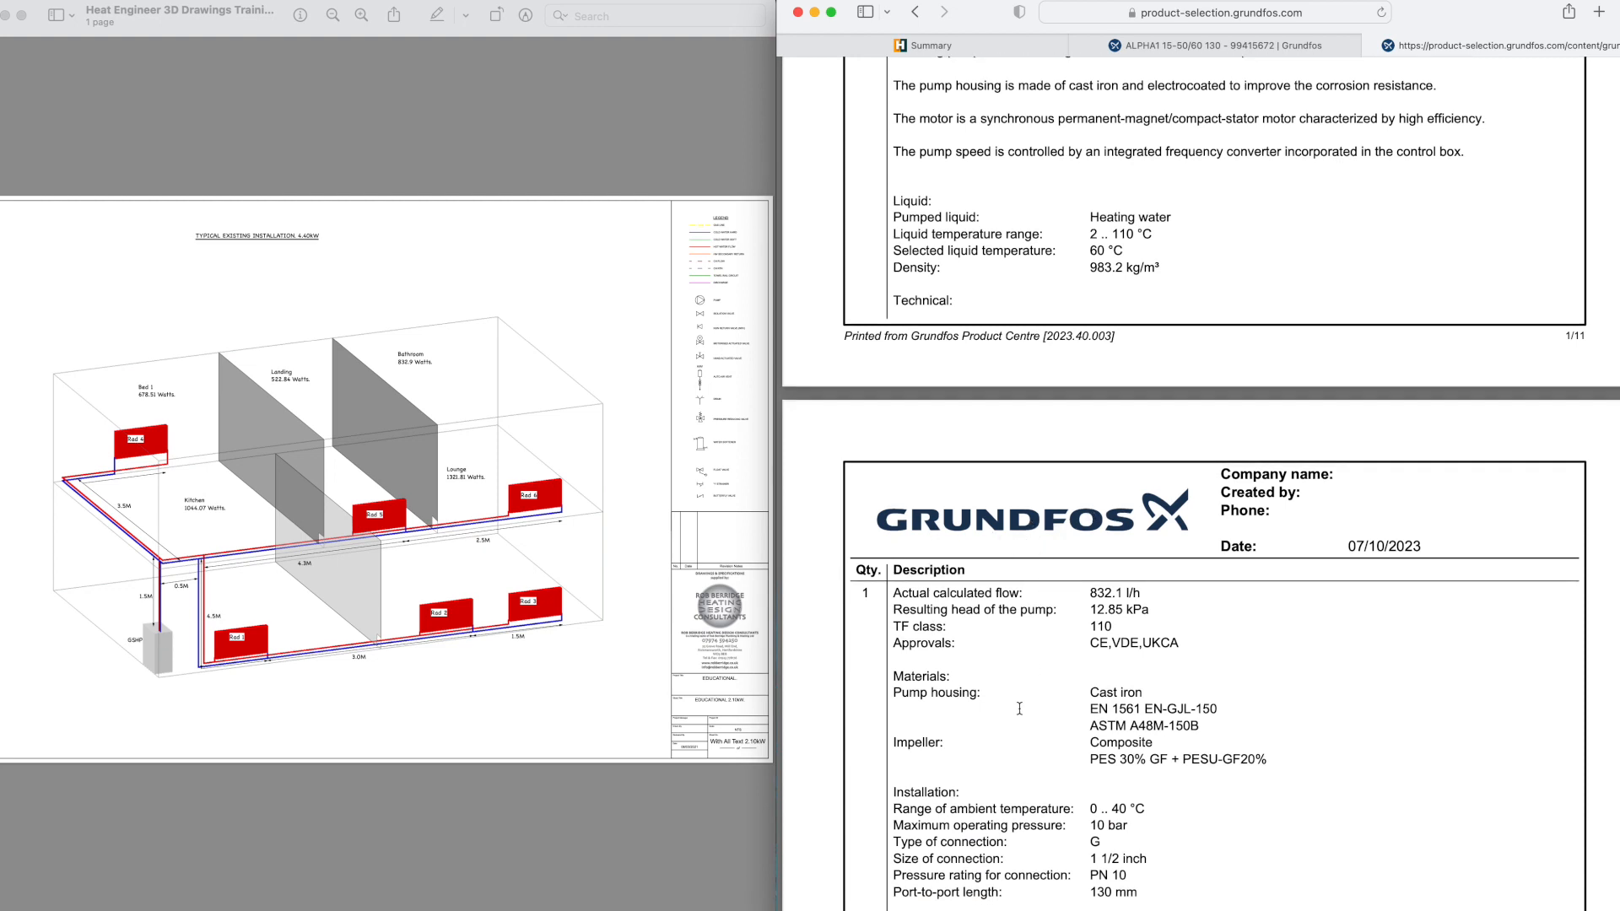
pyautogui.scroll(-13, 1027, 701)
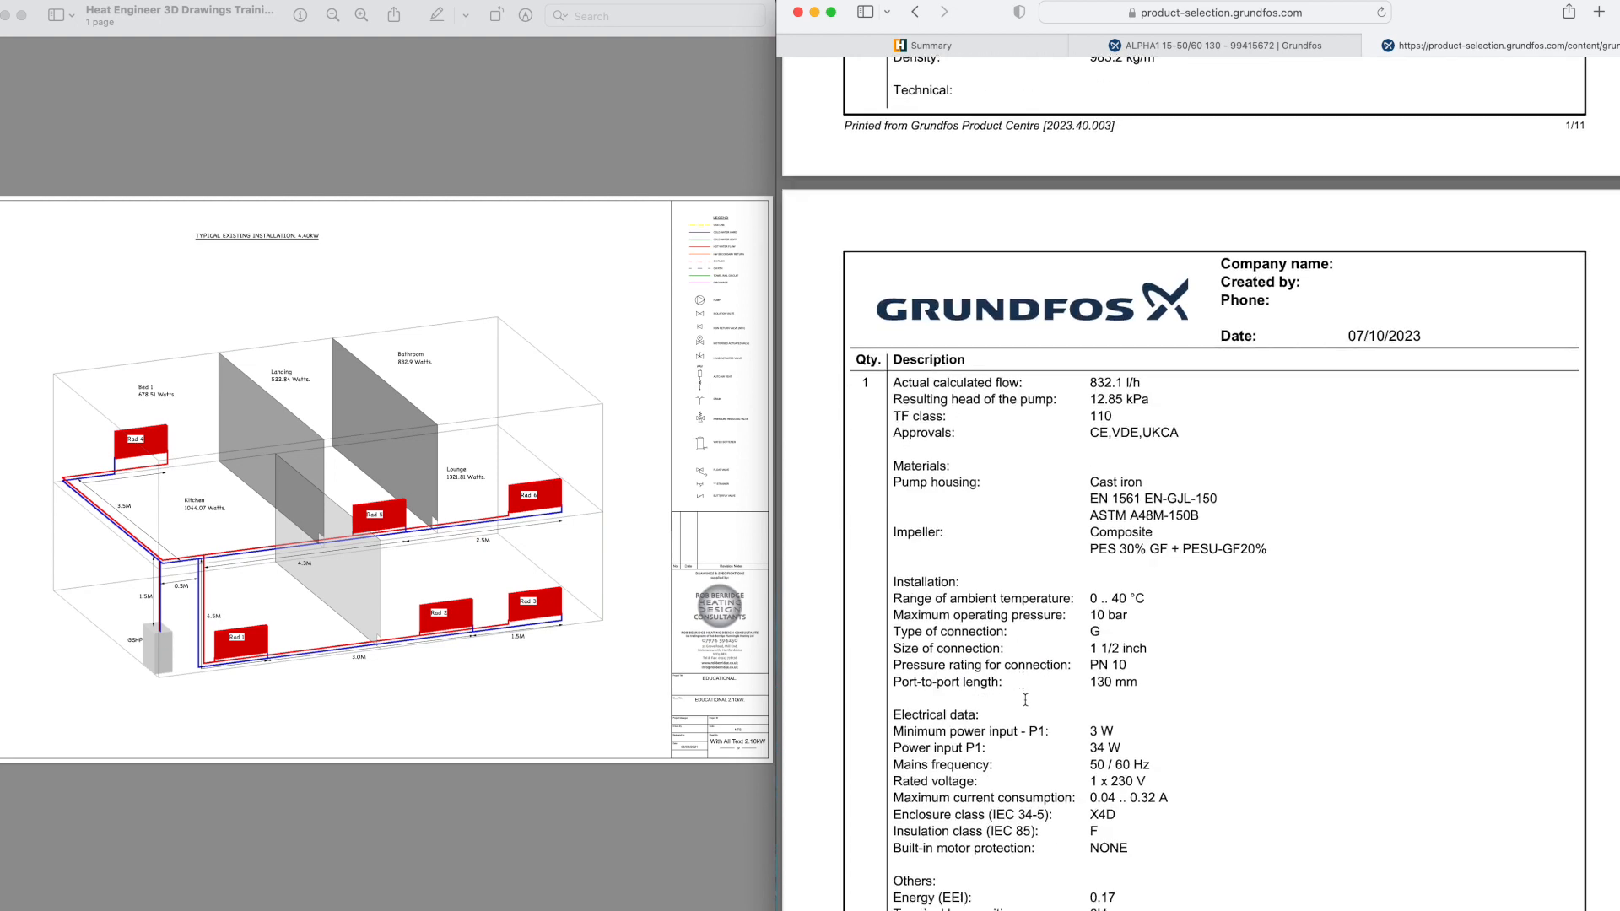
pyautogui.scroll(-5, 1025, 701)
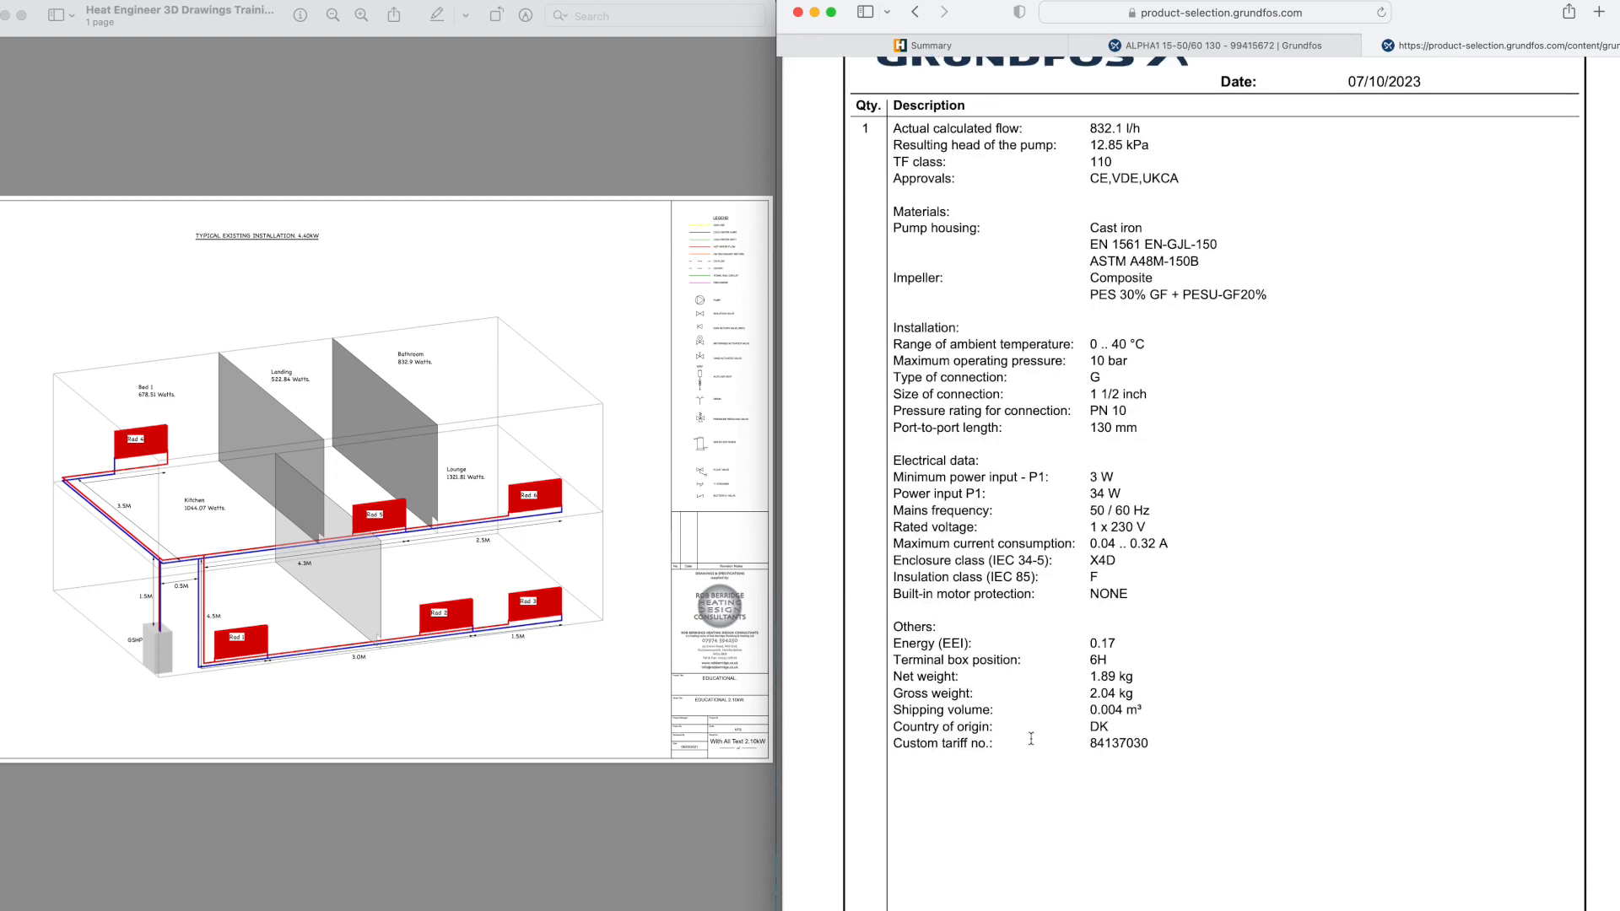
pyautogui.scroll(-20, 1031, 738)
pyautogui.scroll(-20, 1031, 735)
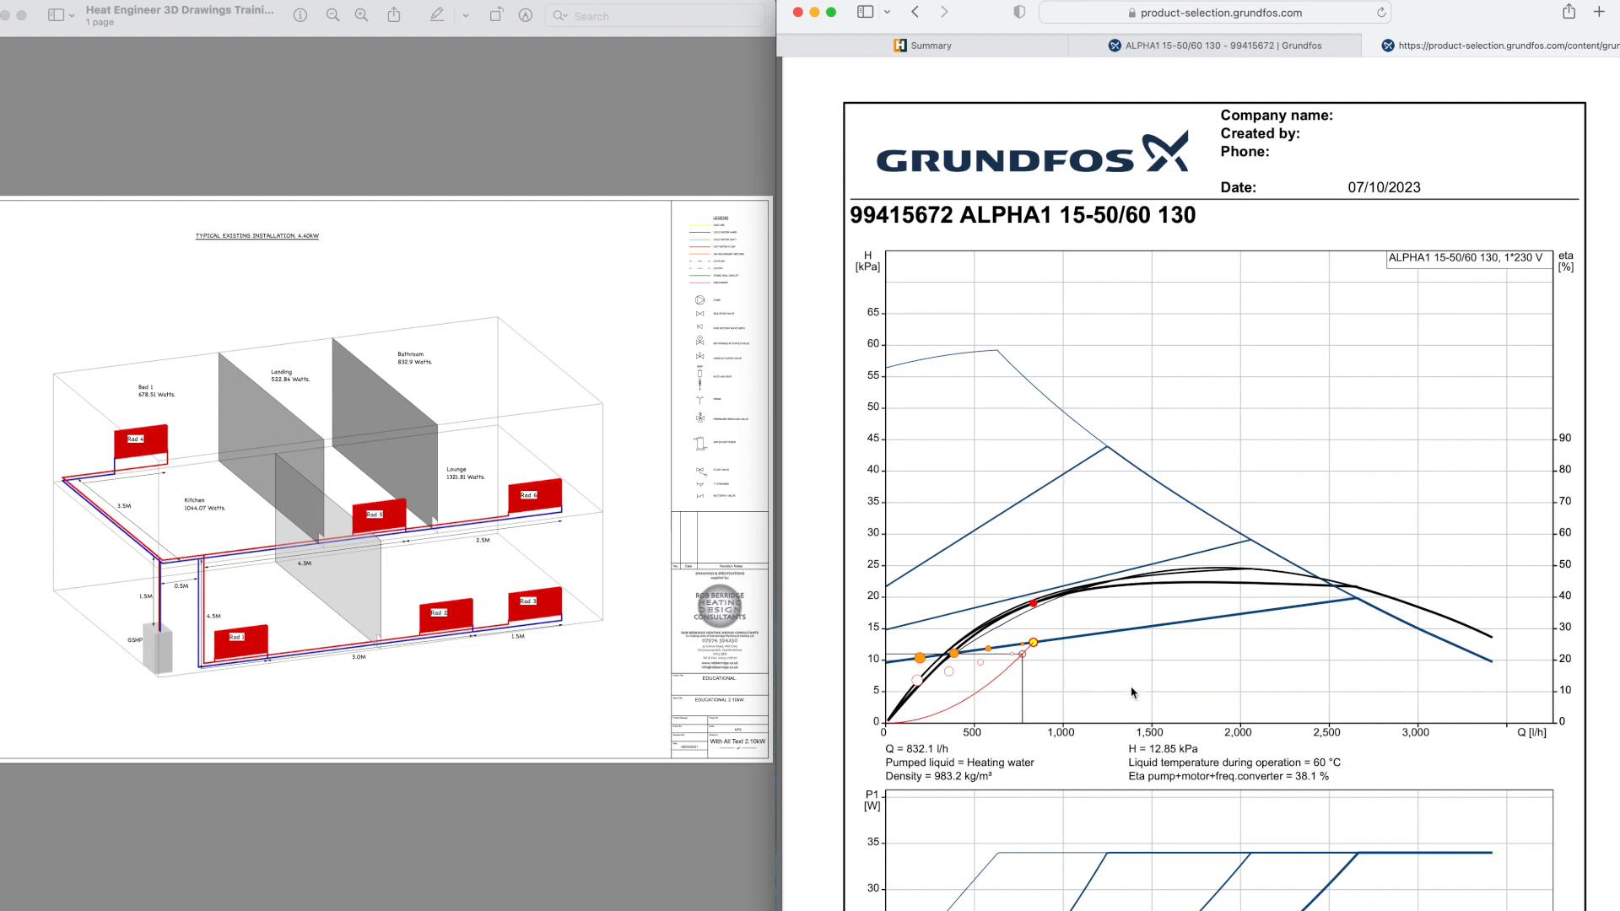
pyautogui.scroll(-20, 1137, 645)
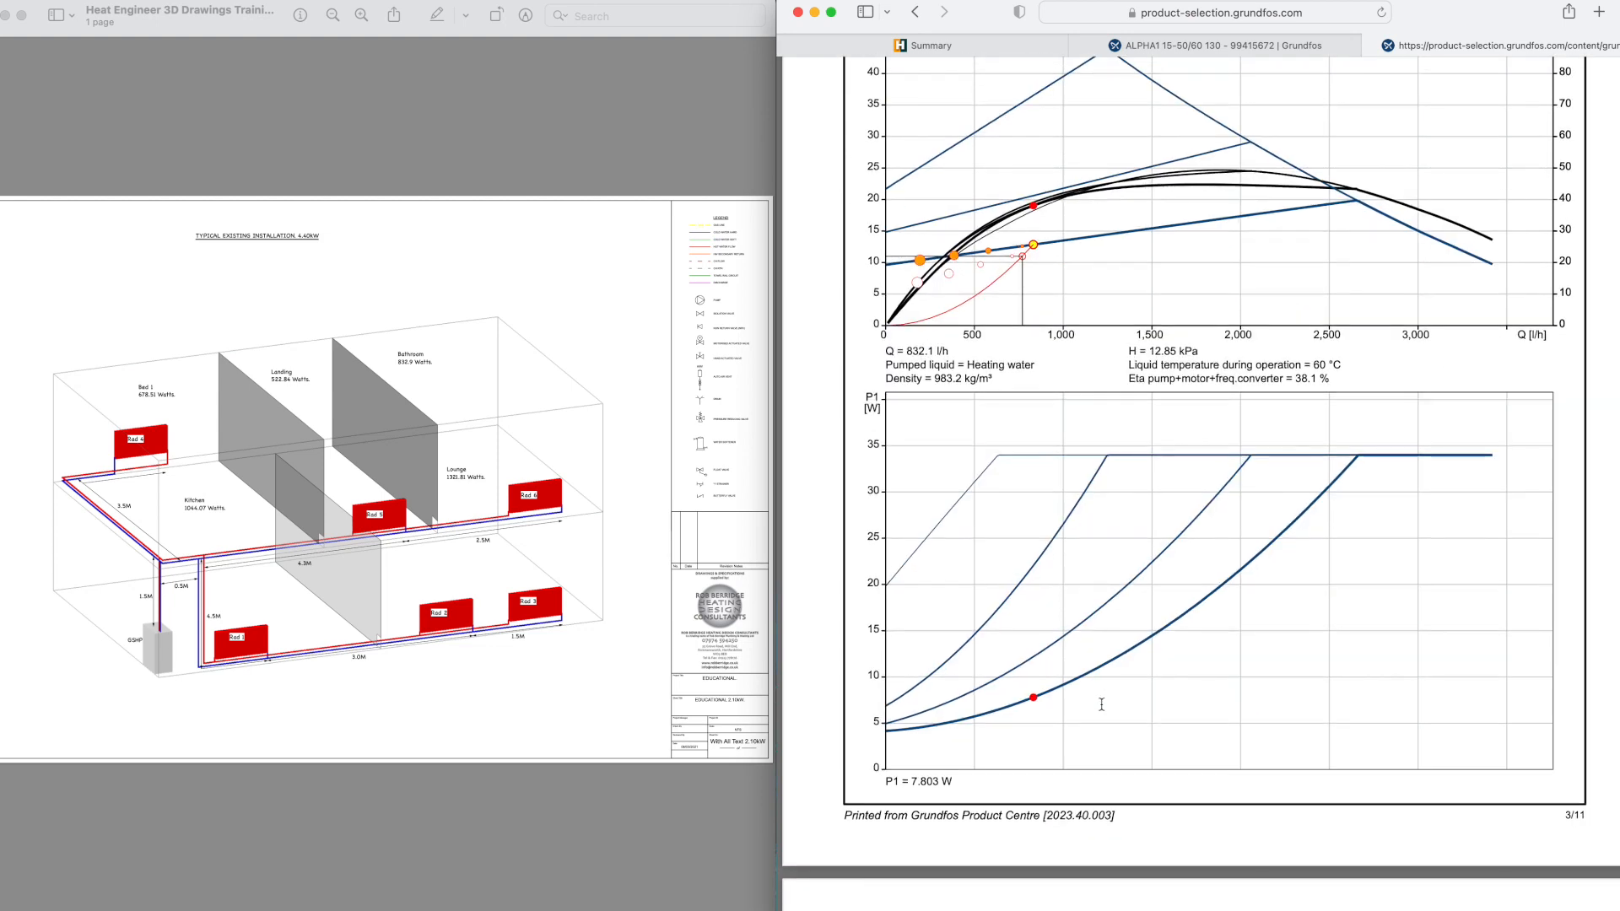
# Step: Review the datasheet, dimensional drawing, sizing result and load profile pages of the pump report
pyautogui.scroll(-12, 1101, 705)
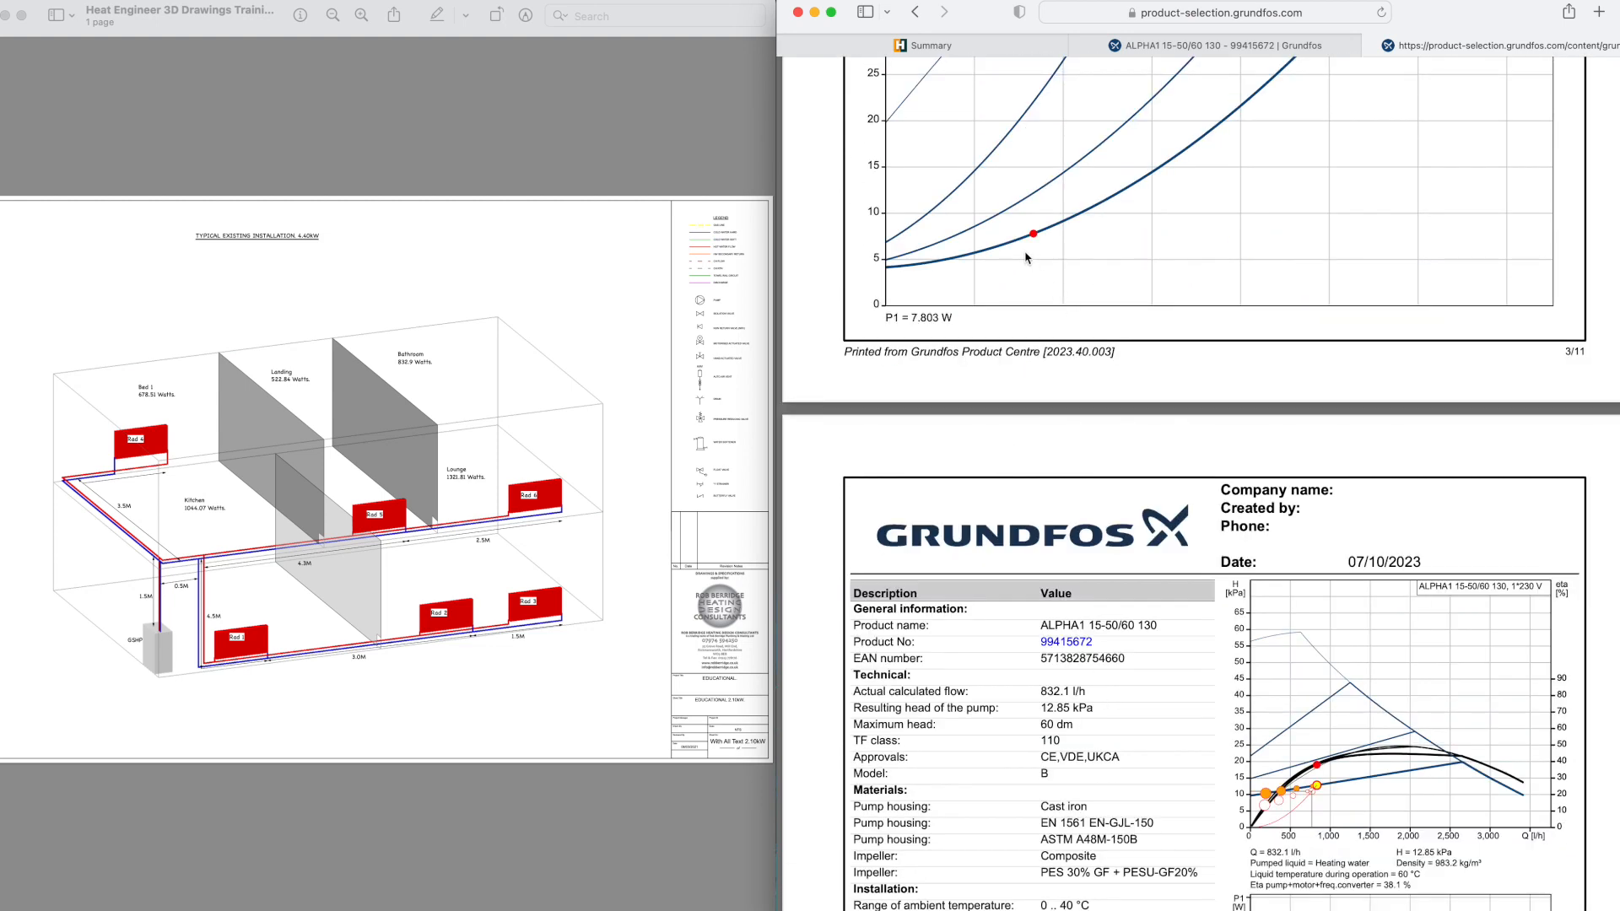
pyautogui.scroll(-7, 1070, 584)
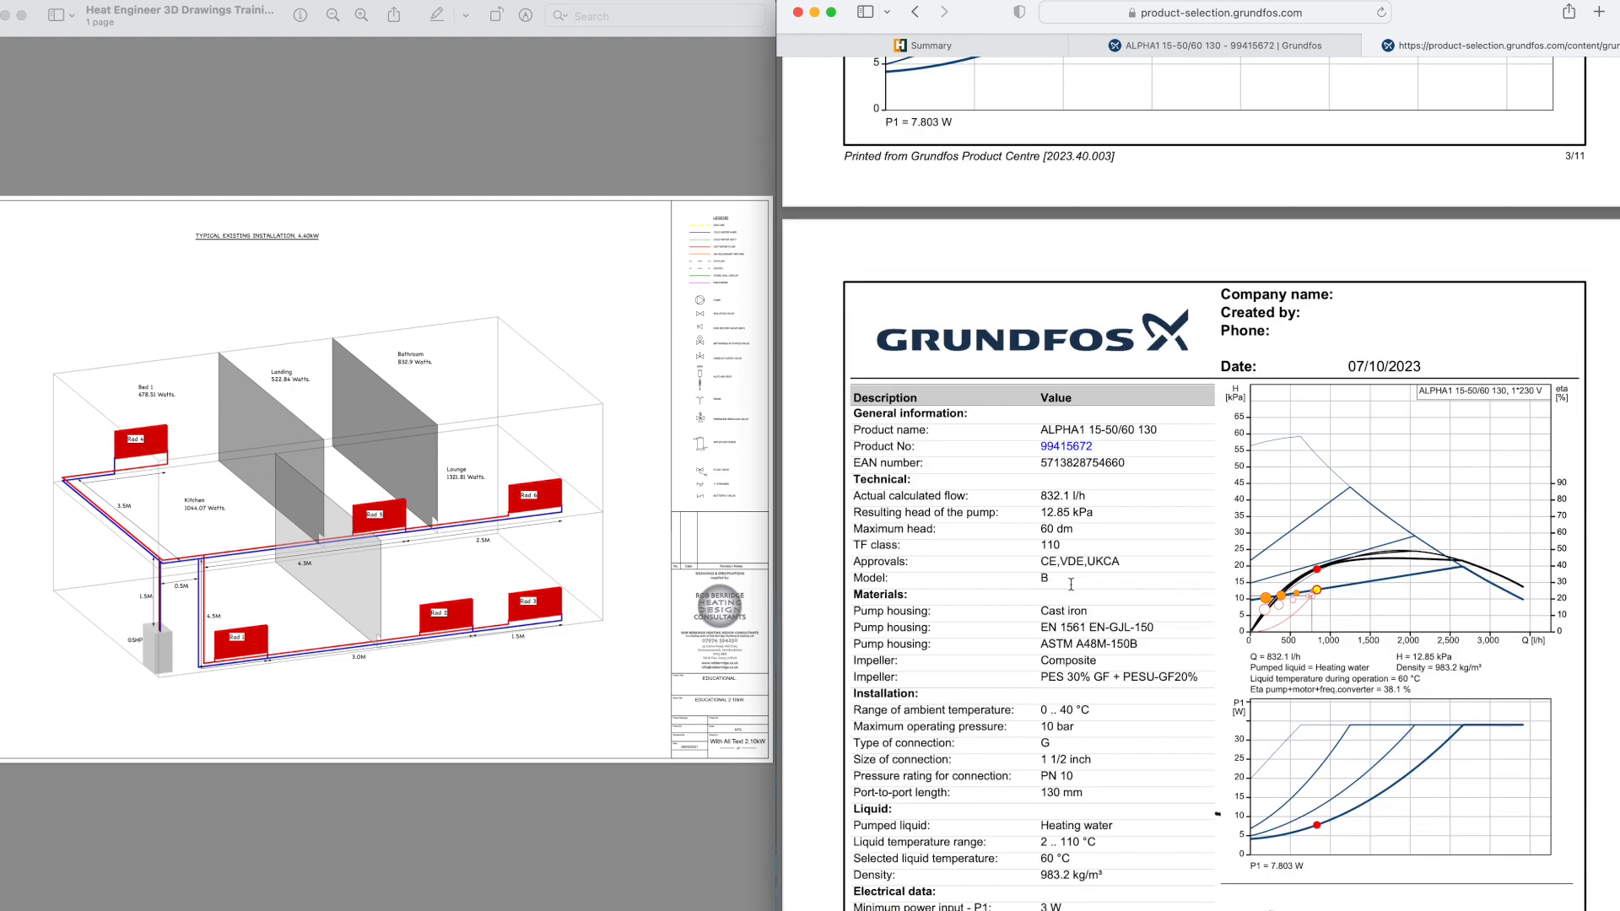
pyautogui.scroll(-20, 1071, 584)
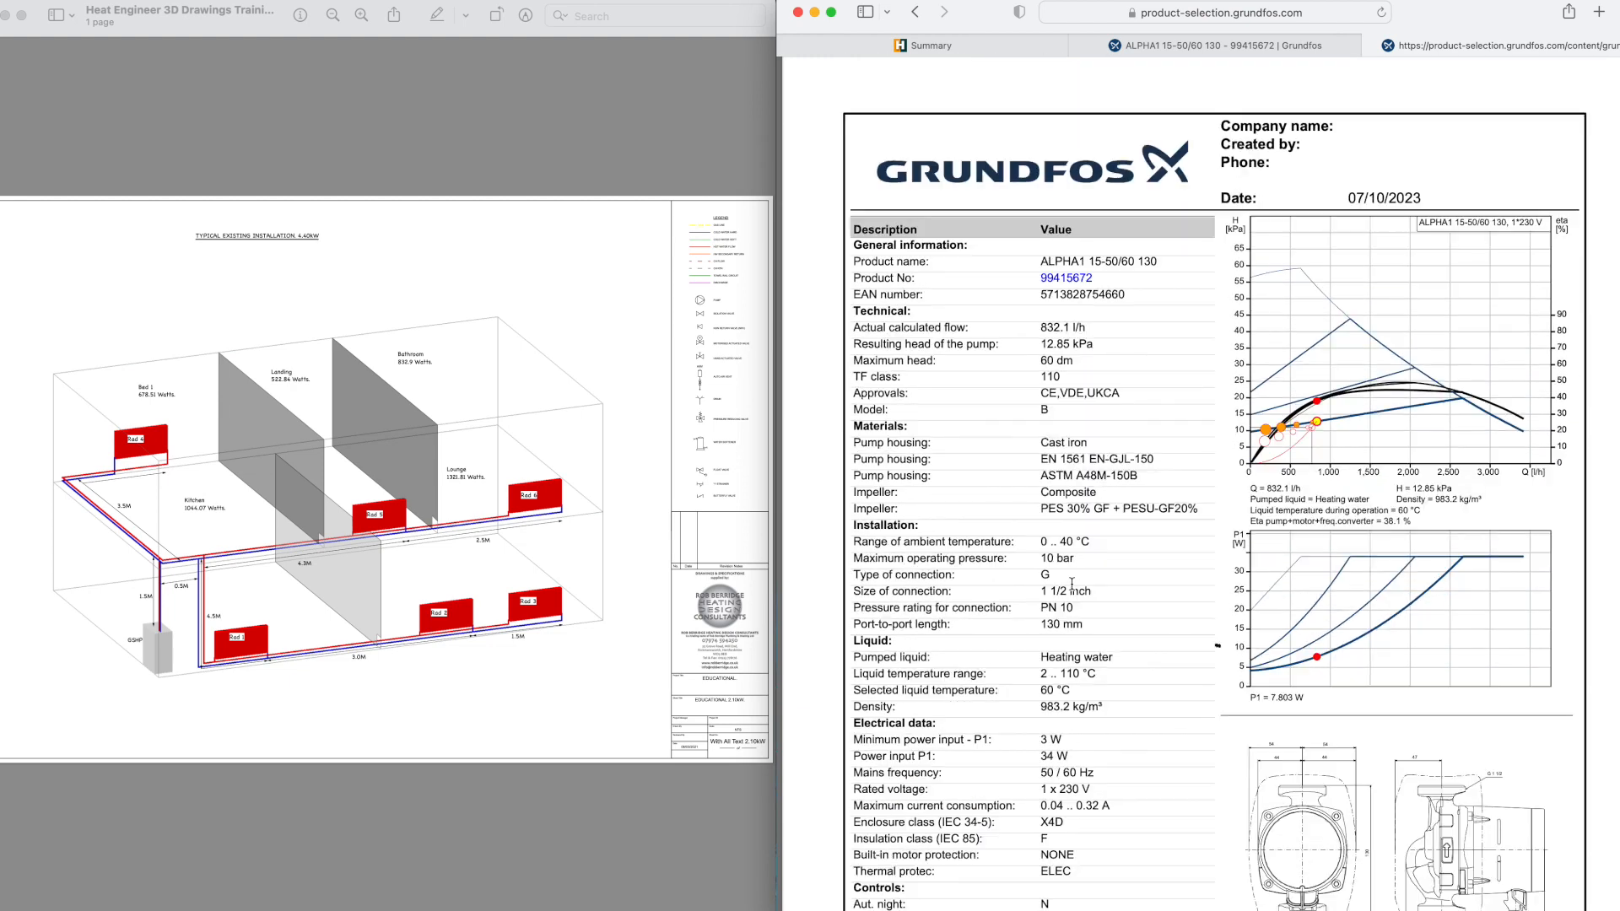
pyautogui.scroll(-20, 1071, 584)
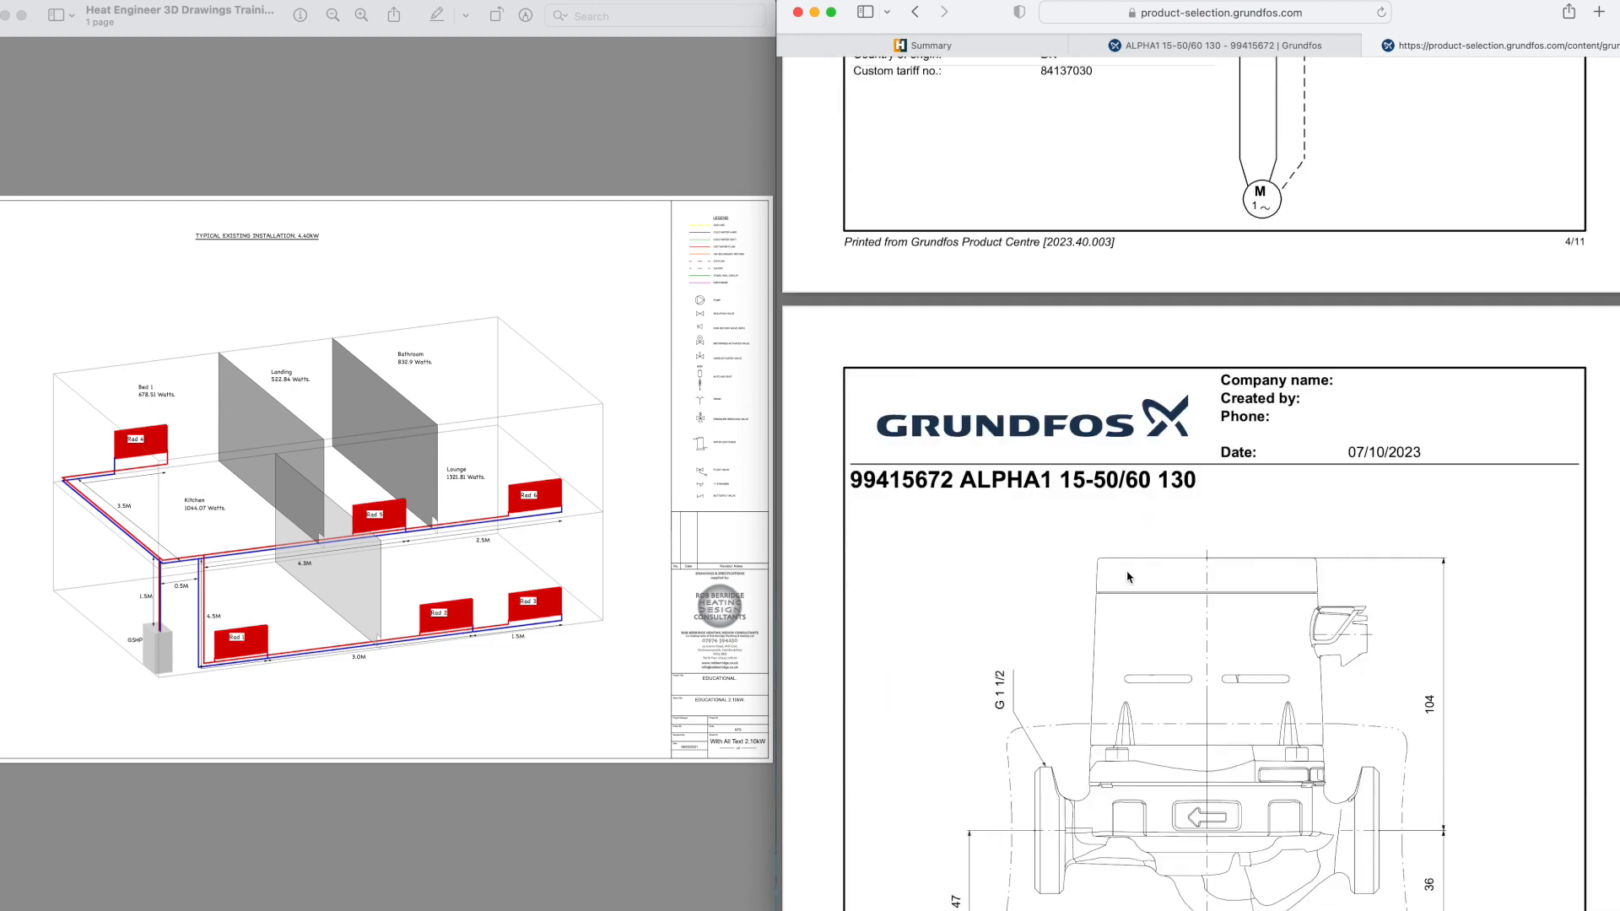
pyautogui.scroll(-20, 1088, 566)
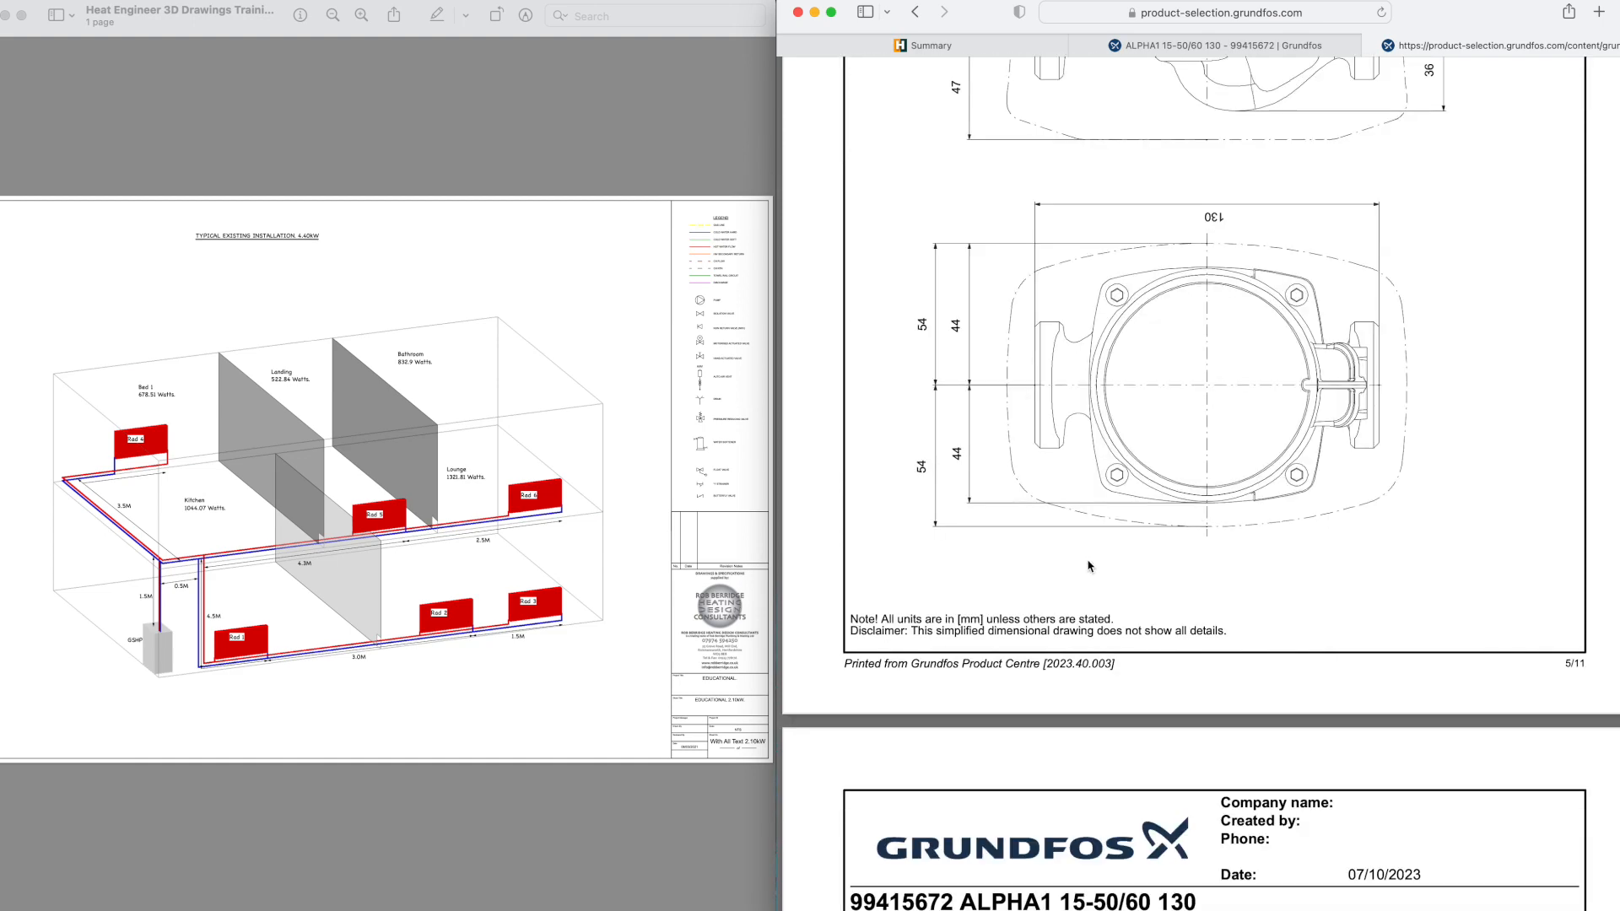
pyautogui.scroll(-20, 1089, 566)
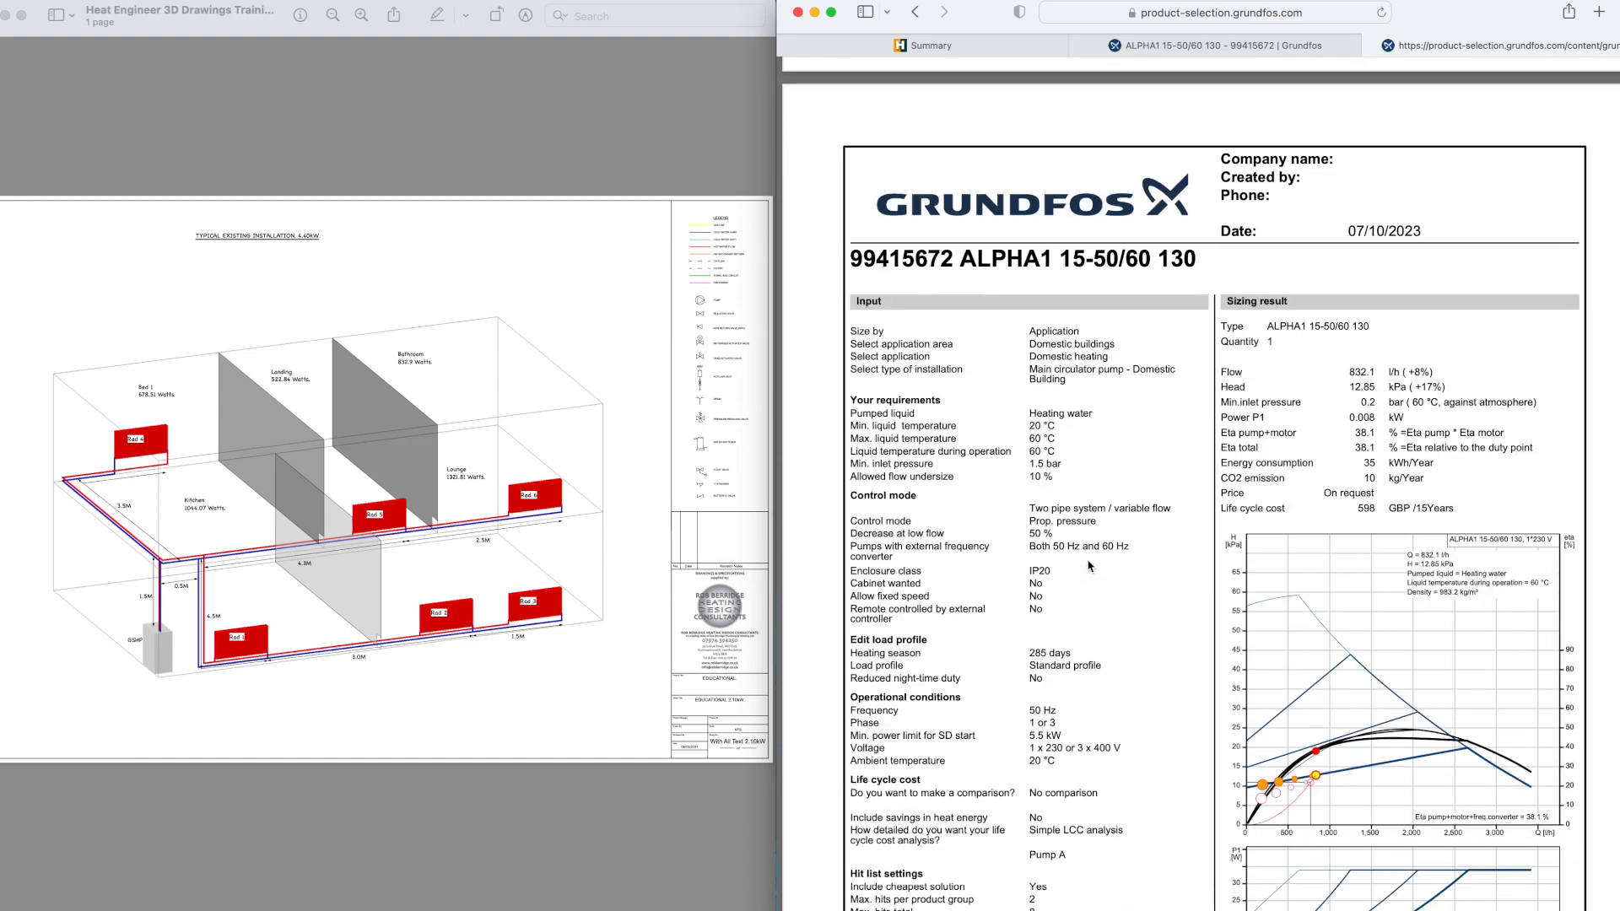
pyautogui.scroll(-20, 1089, 566)
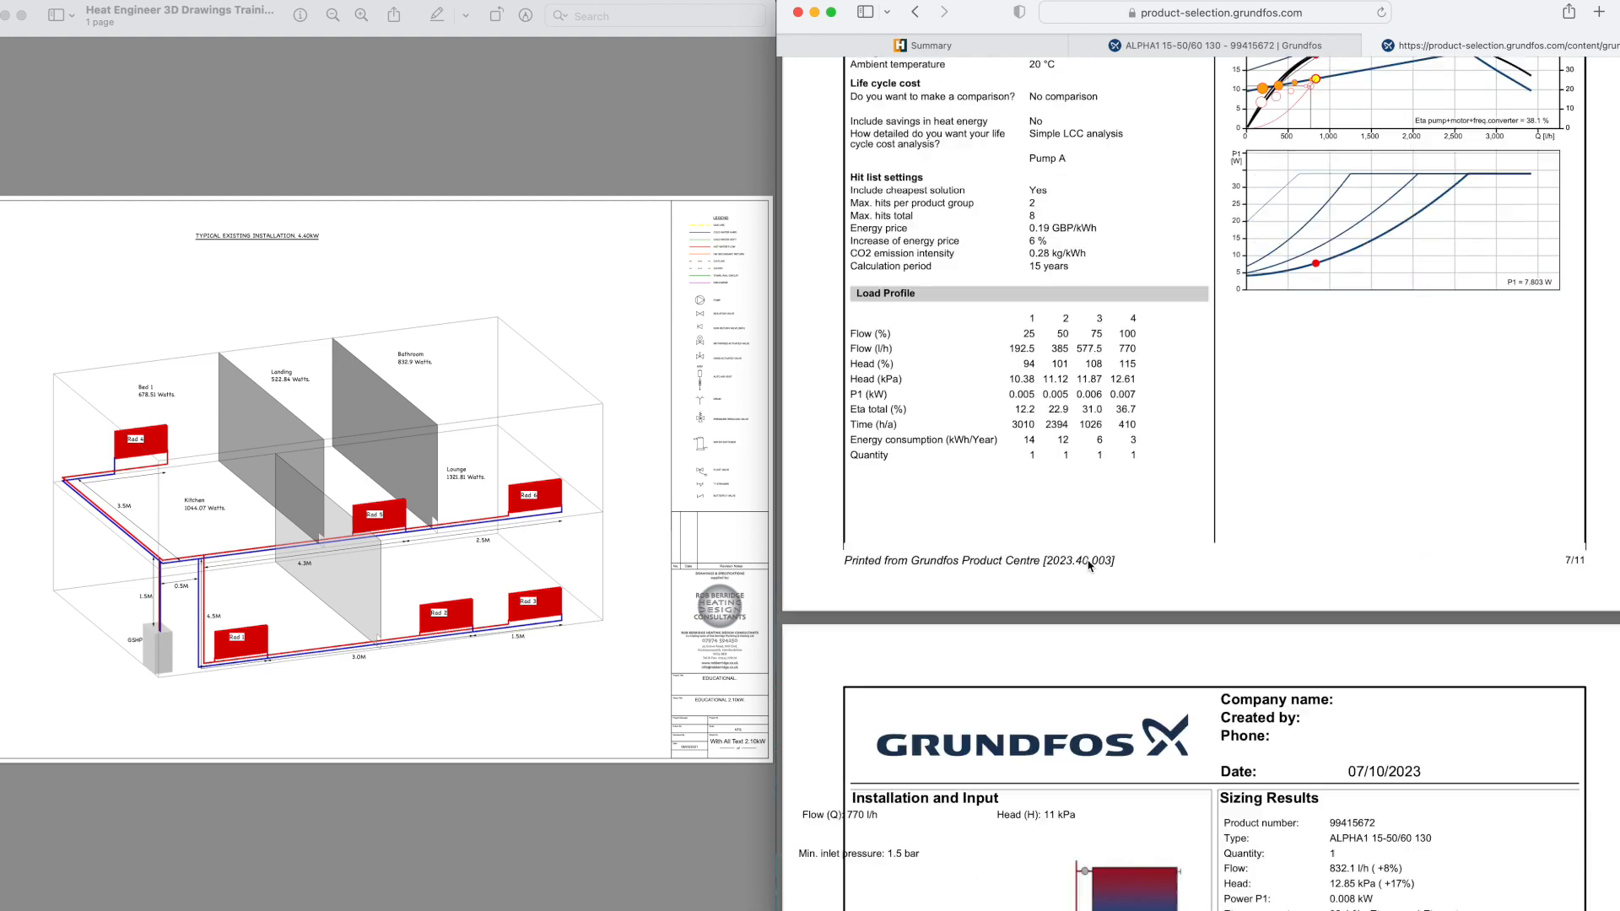
pyautogui.scroll(-20, 1089, 566)
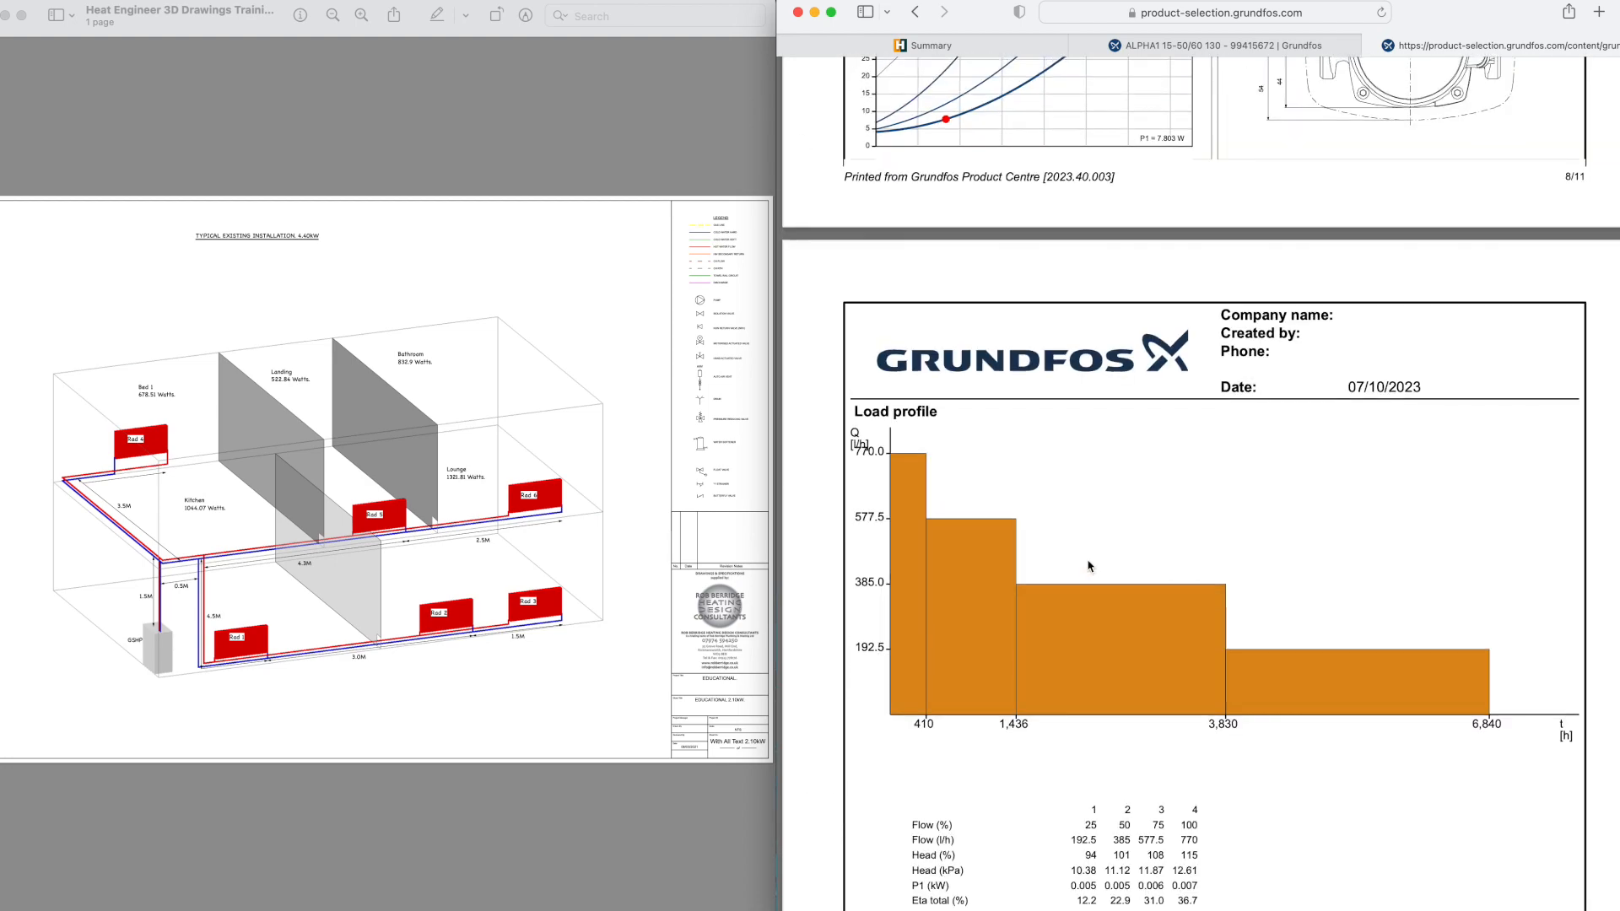
pyautogui.scroll(20, 1089, 566)
pyautogui.scroll(20, 1089, 566)
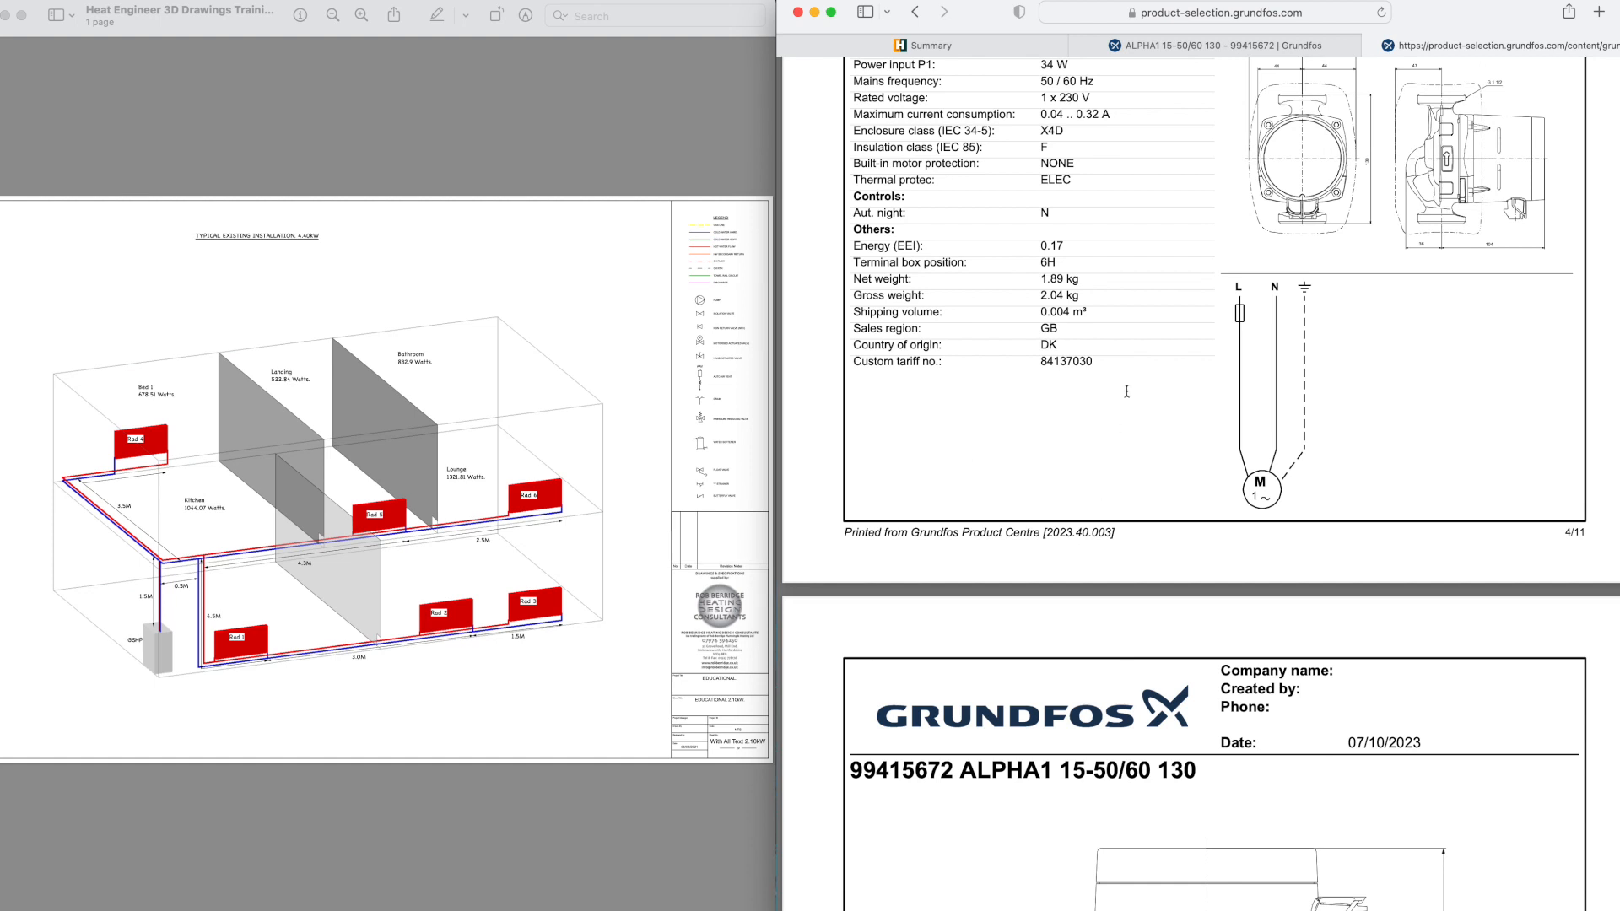
# Step: Switch back to the Heat Engineer summary and go to the pipe sizing settings above the section table
pyautogui.click(1023, 48)
pyautogui.scroll(20, 1065, 361)
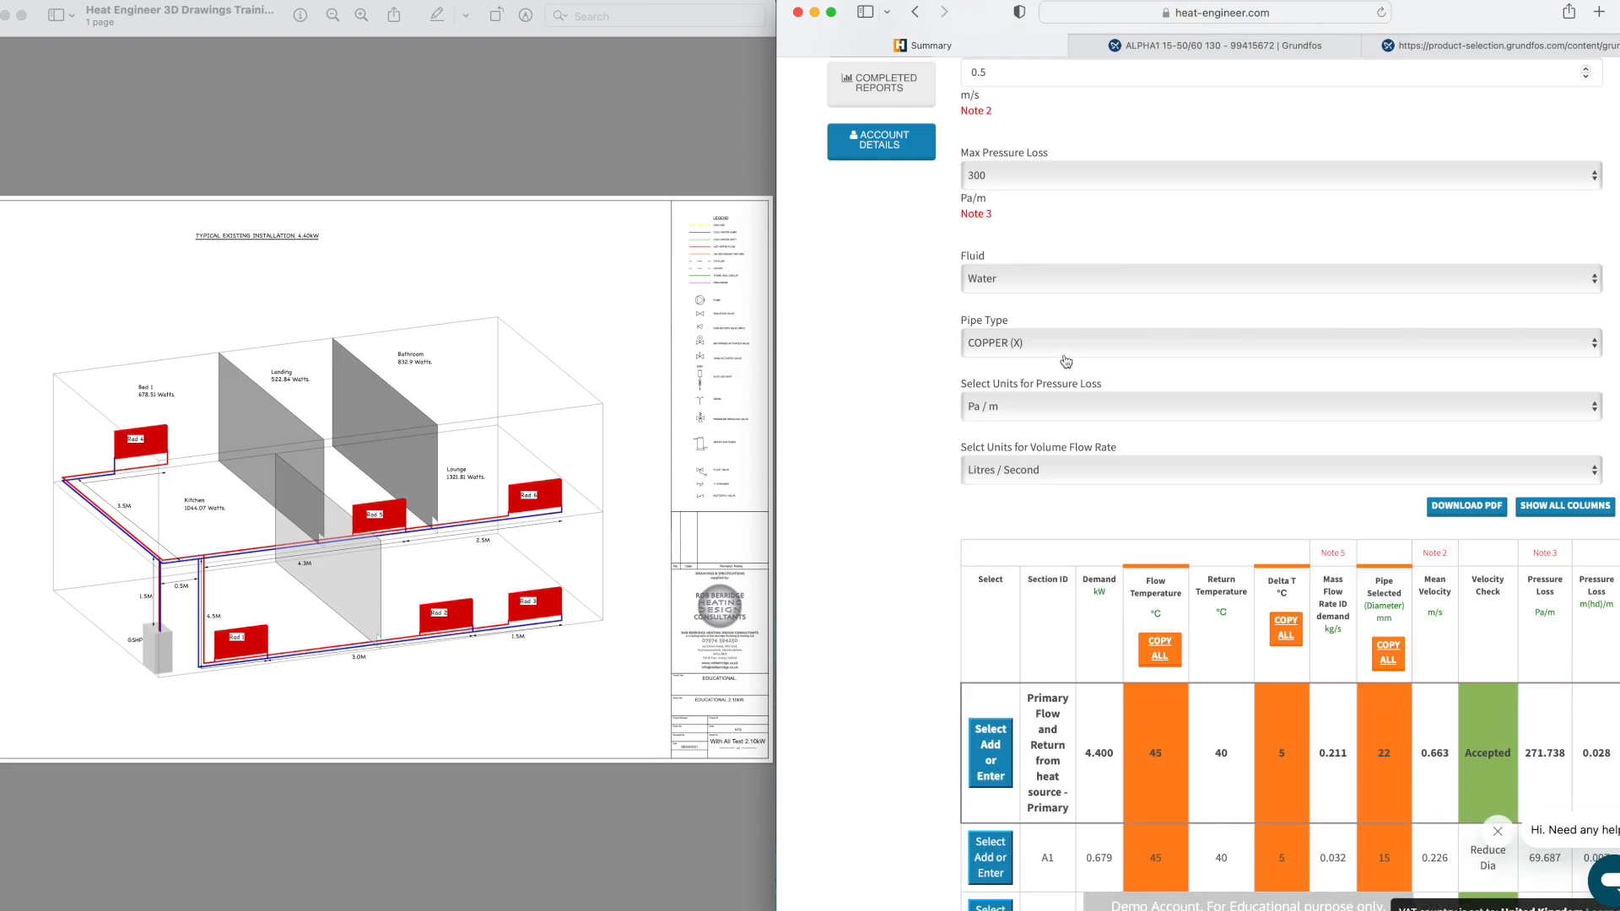